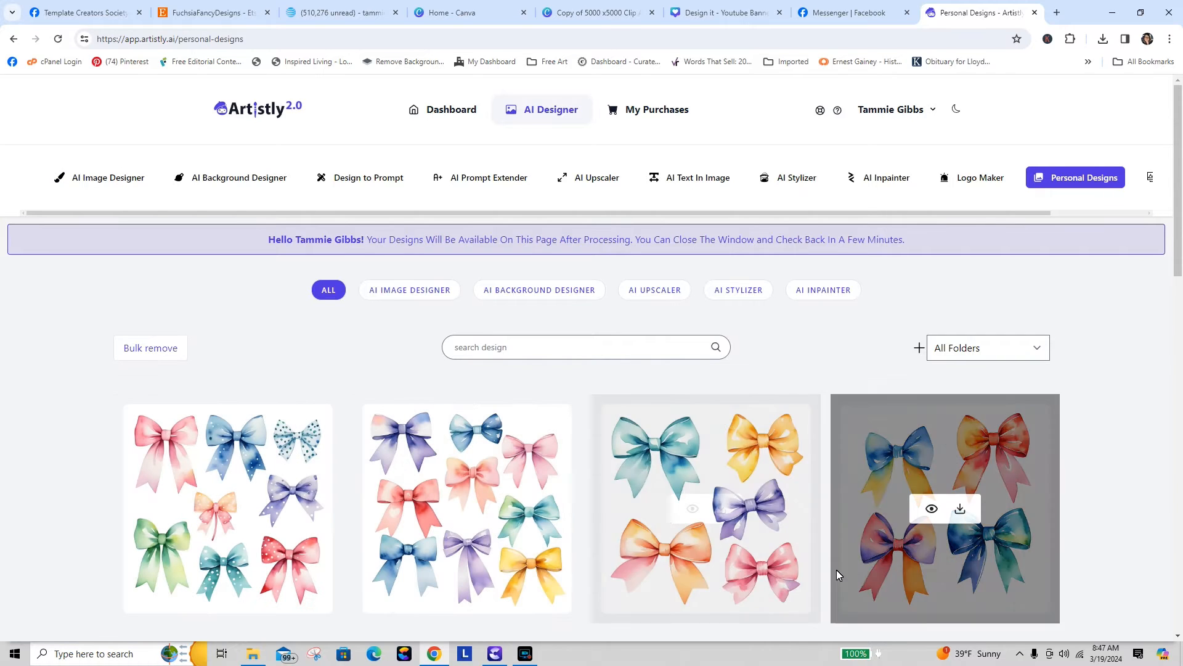
- Check the details of the upscaled five-bow design, and filter the personal designs to the bows folder
click(692, 508)
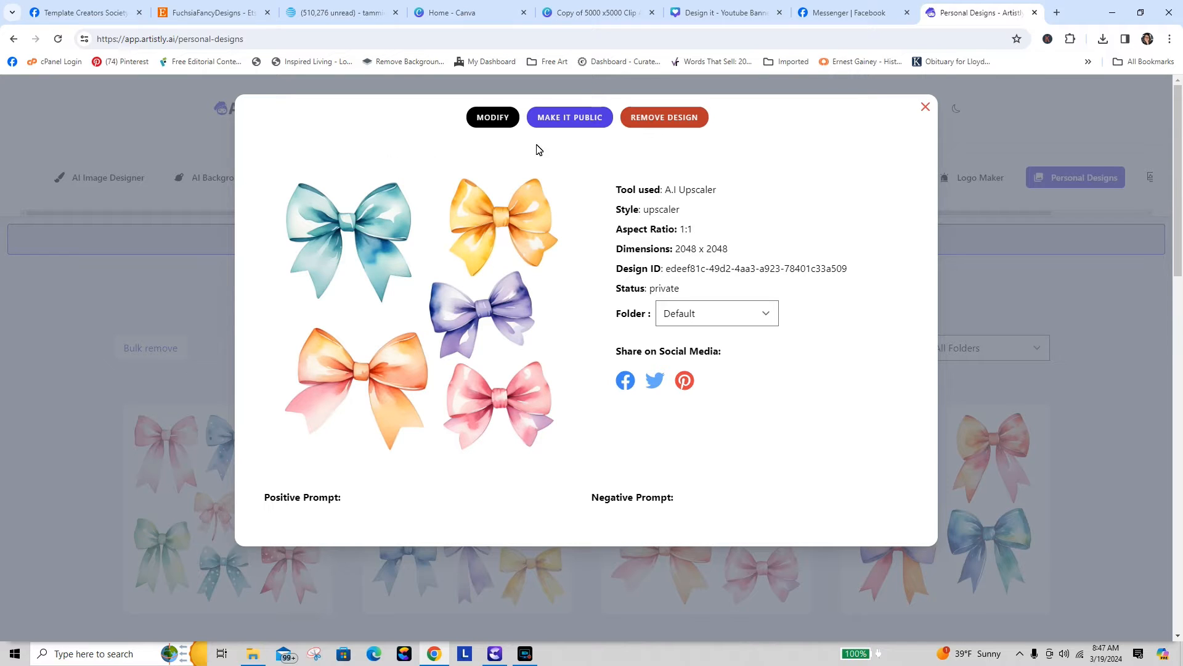
click(925, 108)
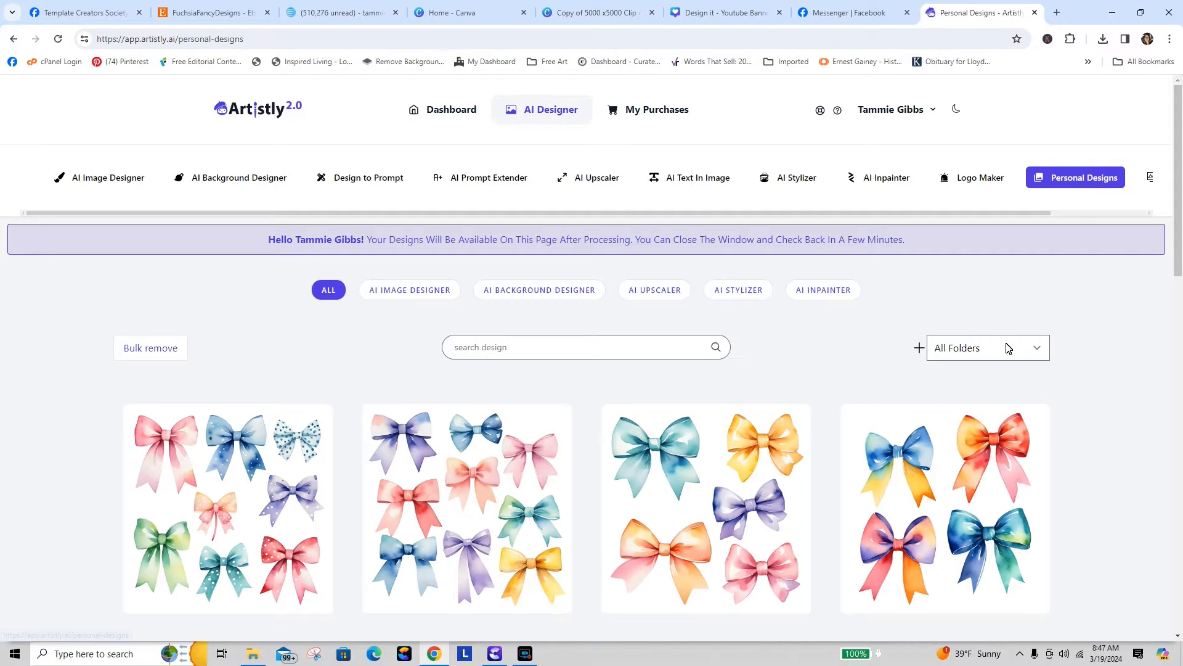
click(1026, 347)
drag(1086, 402, 1087, 564)
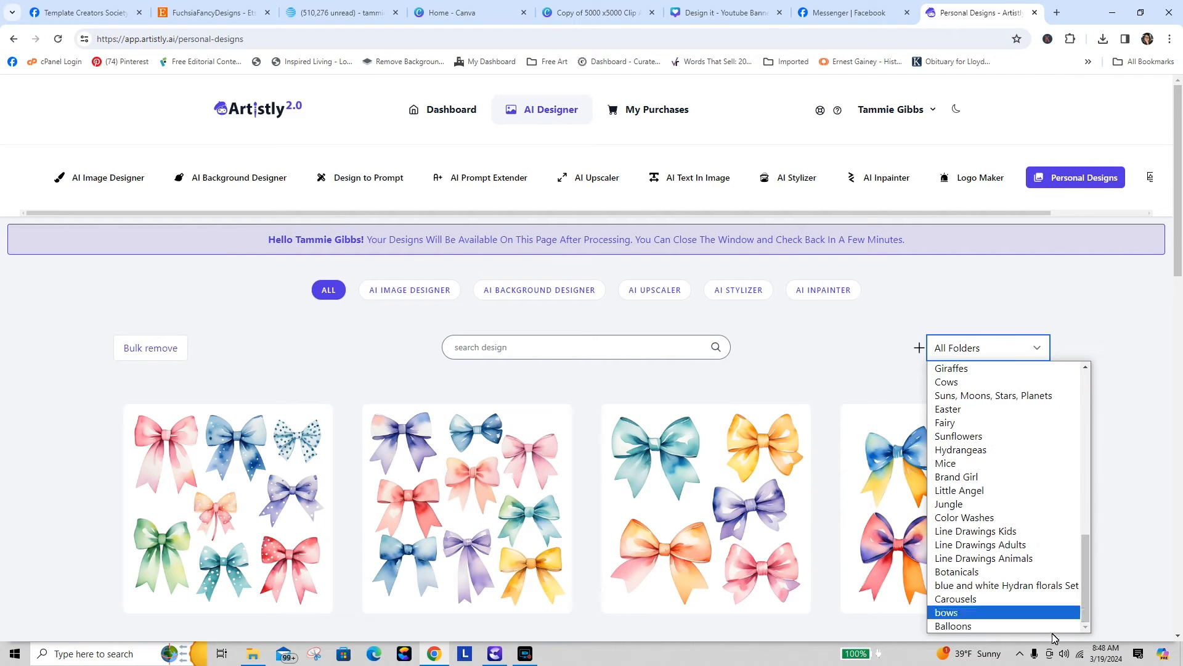
click(955, 612)
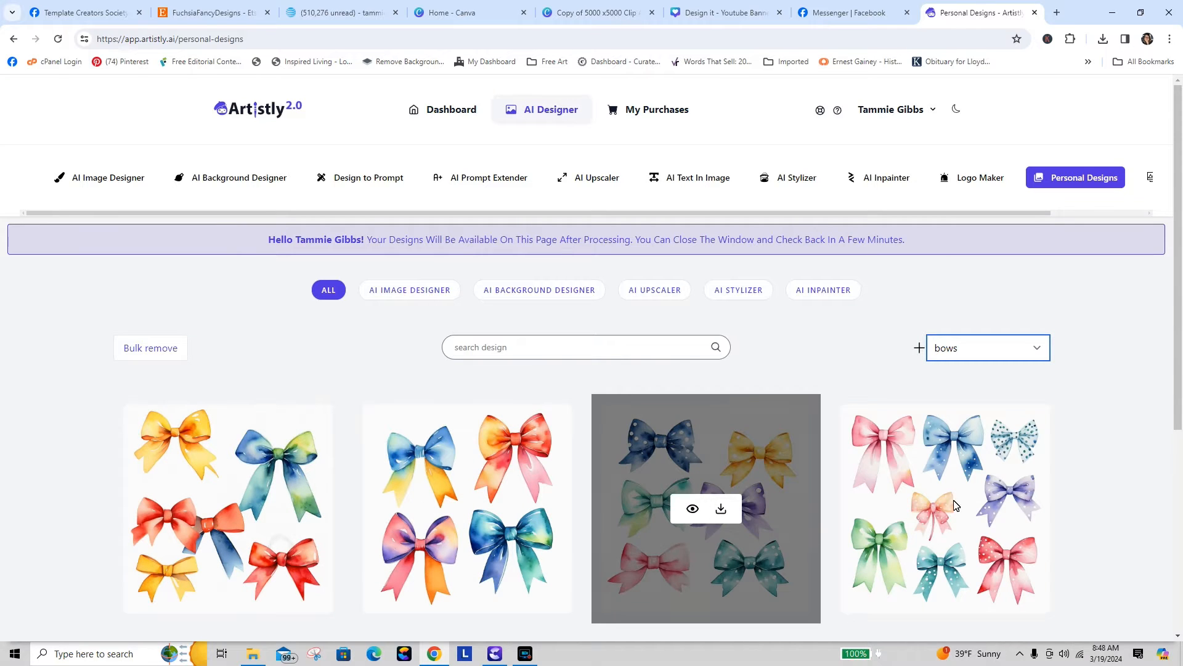
- Open the design with four vivid bows from the bows folder and send it for redesign in the Watercolor style
mouse_move(523, 621)
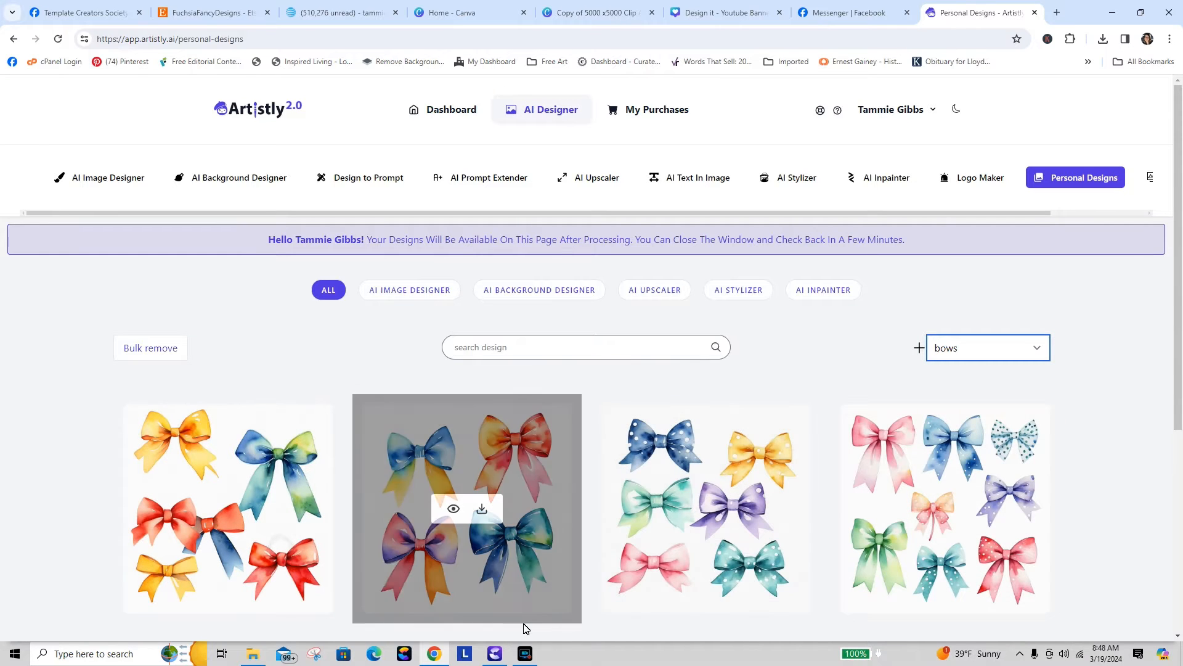
click(454, 511)
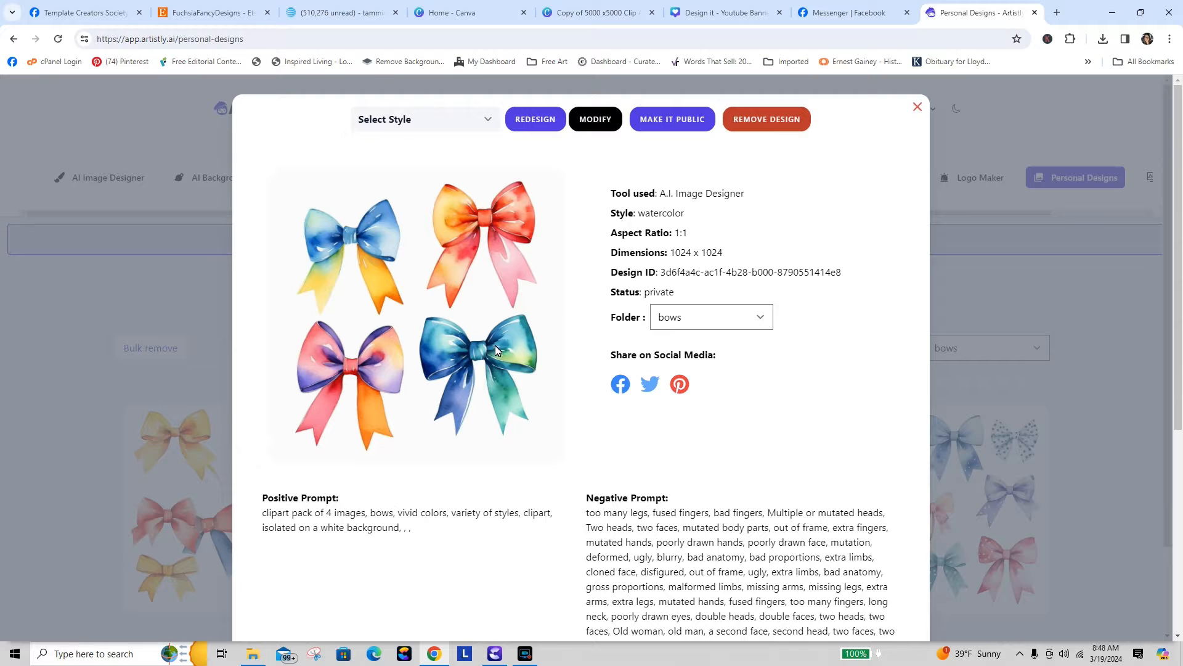
click(422, 122)
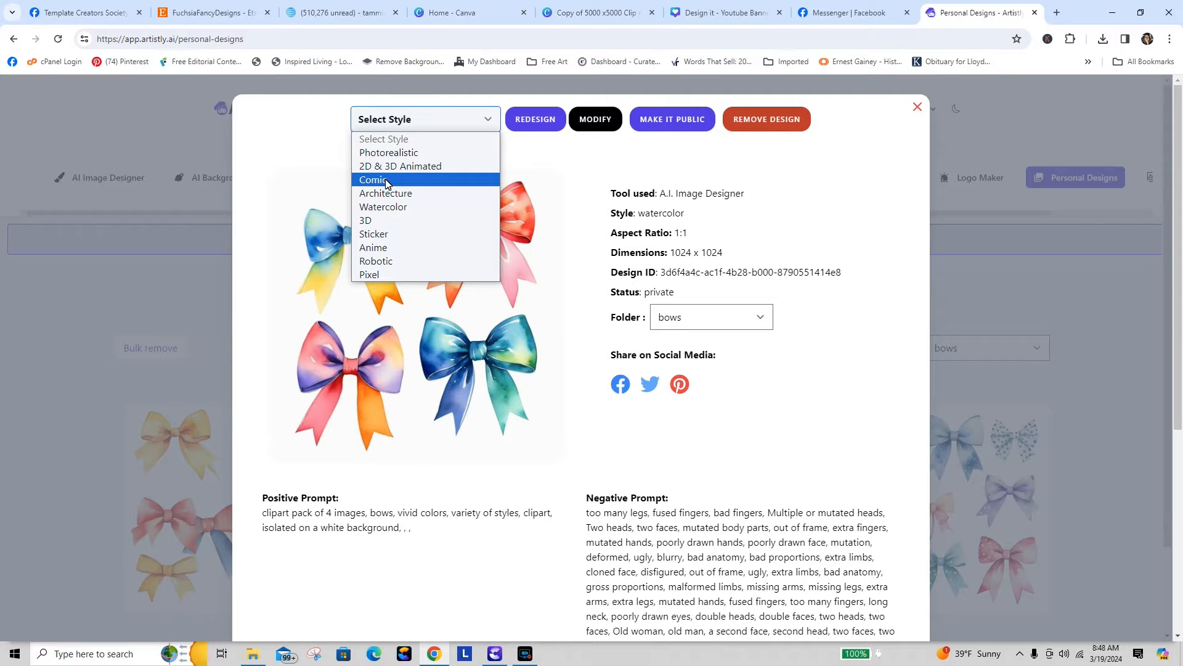
click(397, 207)
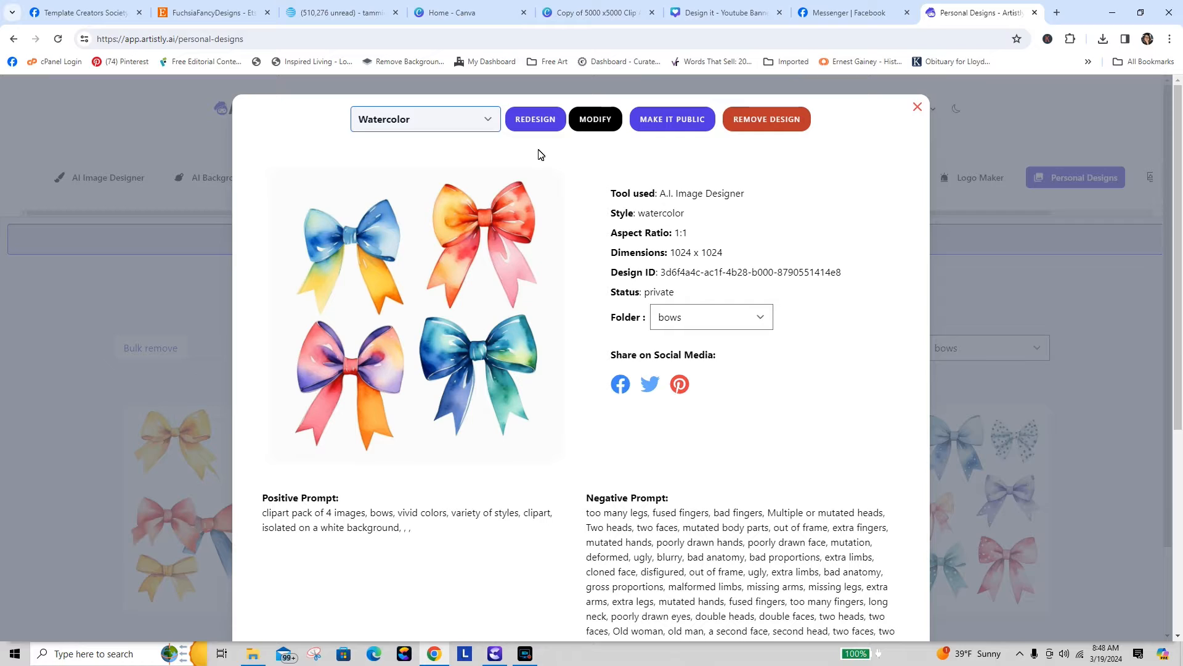
click(536, 123)
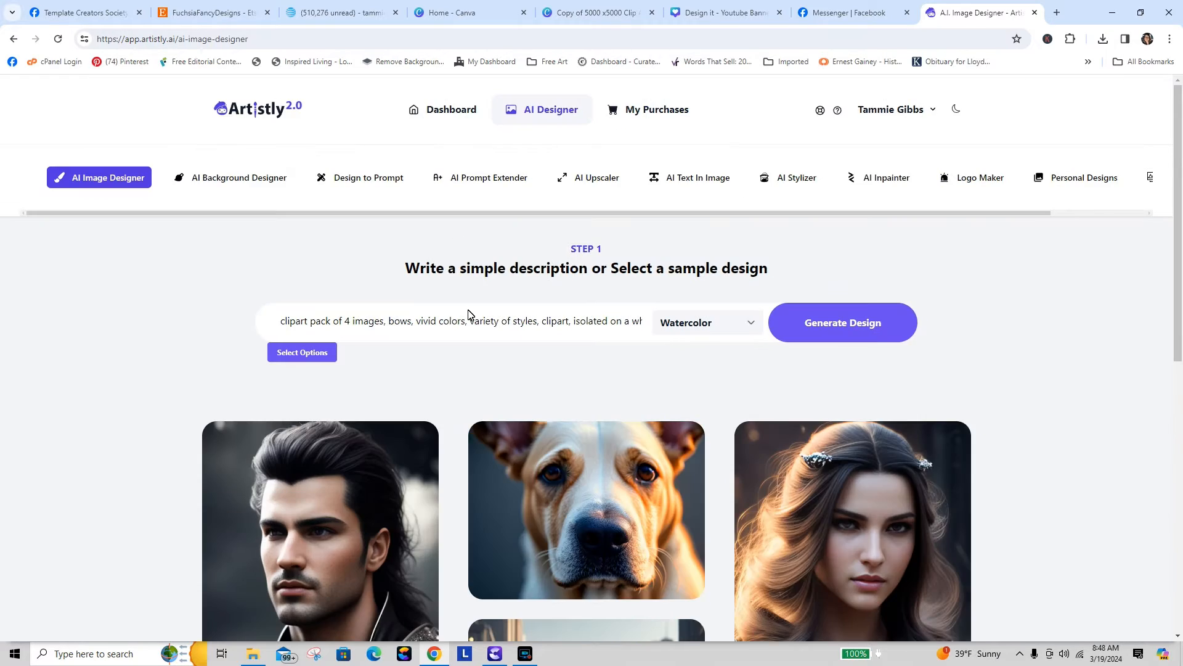
- Remove the trailing commas from the positive prompt and run the redesign with quantity 1 at 1024 x 1024
drag(1178, 137, 1151, 202)
scroll(1033, 407, down, 15)
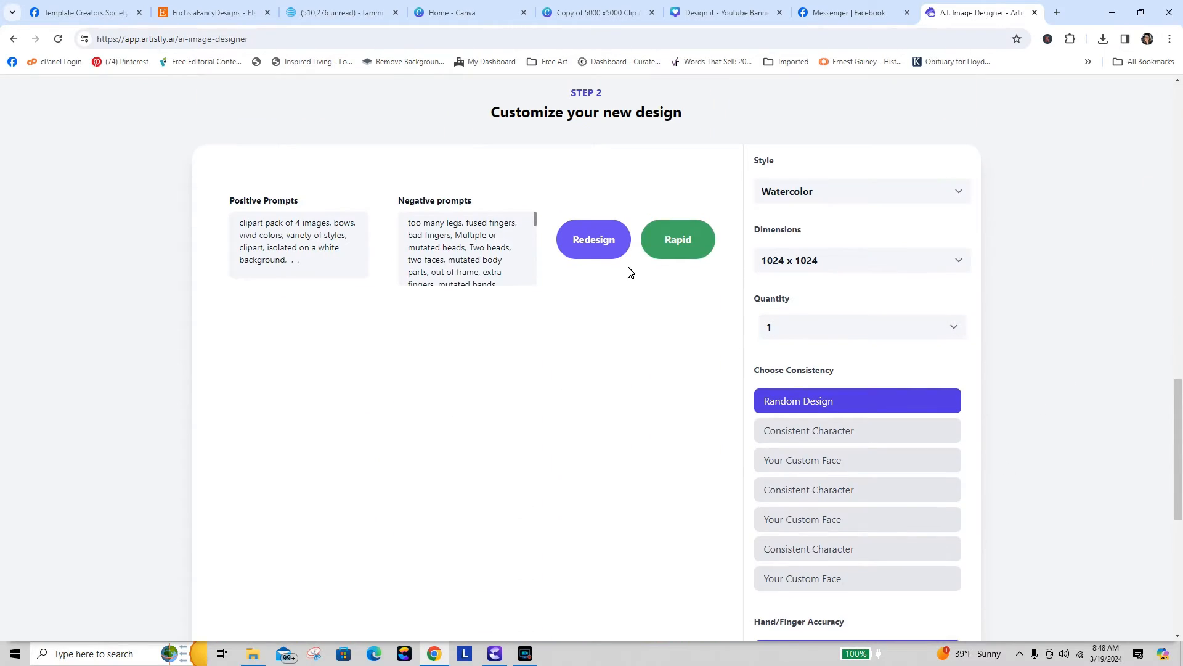
click(309, 272)
click(798, 328)
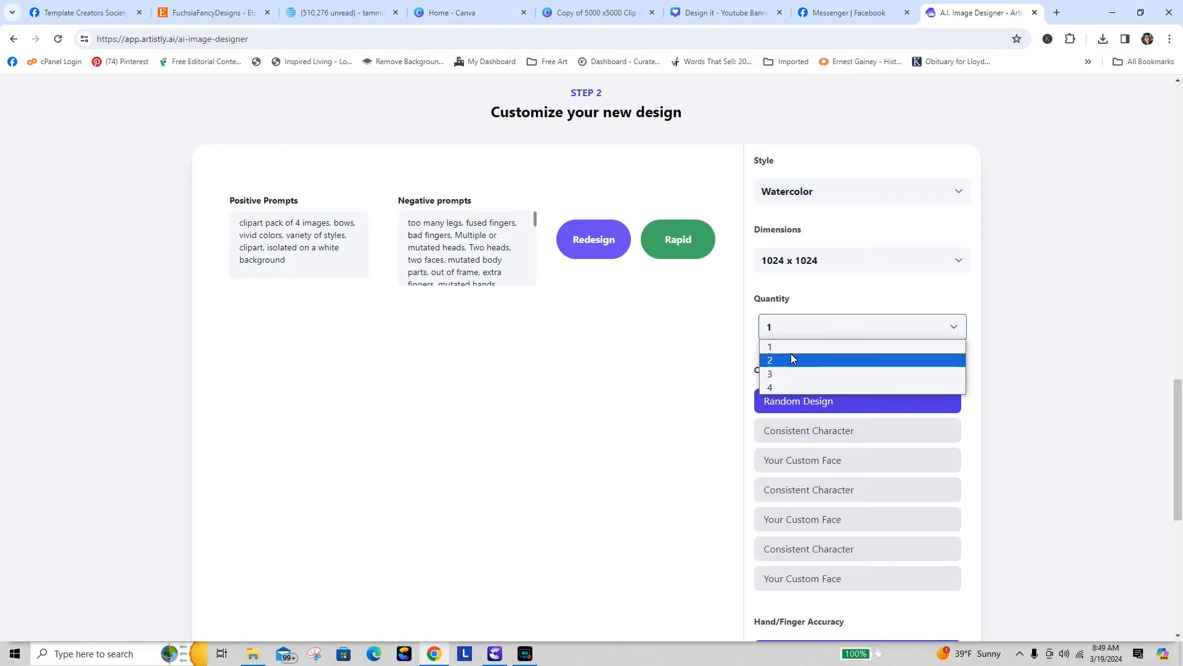
click(786, 327)
click(798, 264)
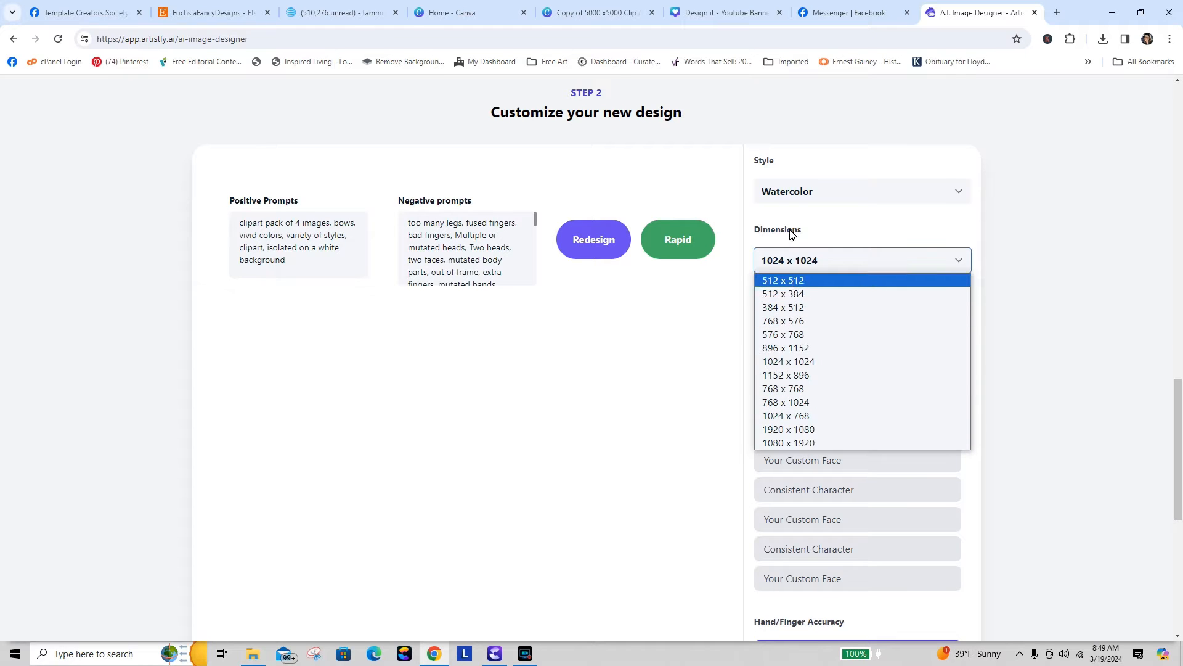
click(641, 347)
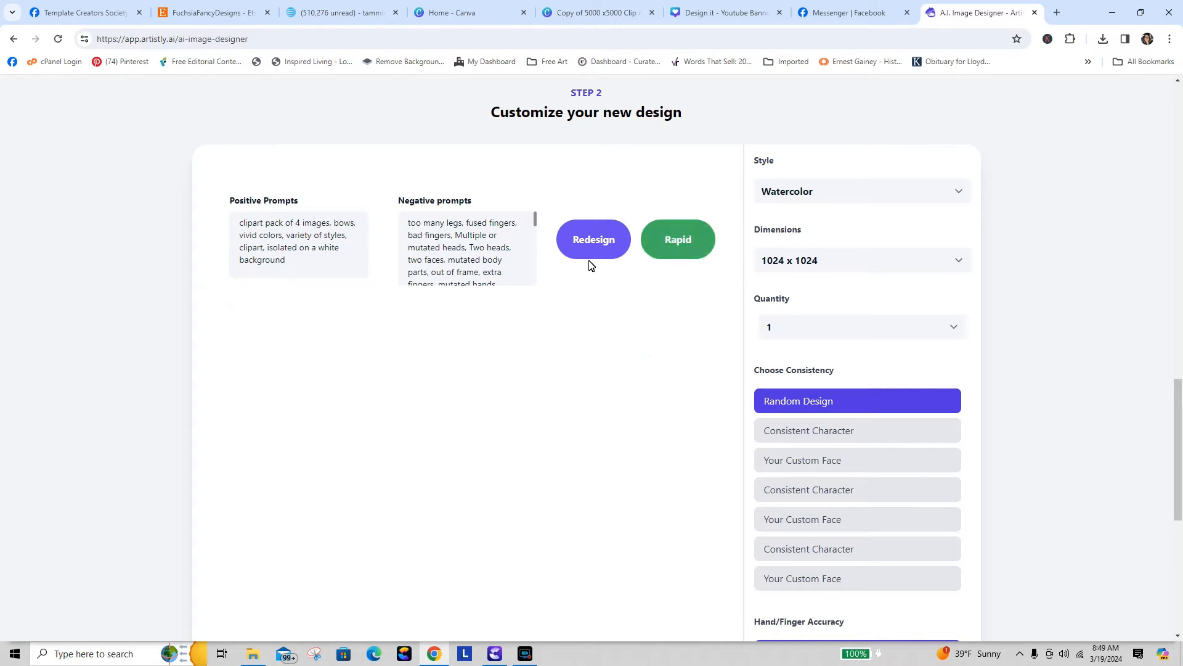
click(592, 241)
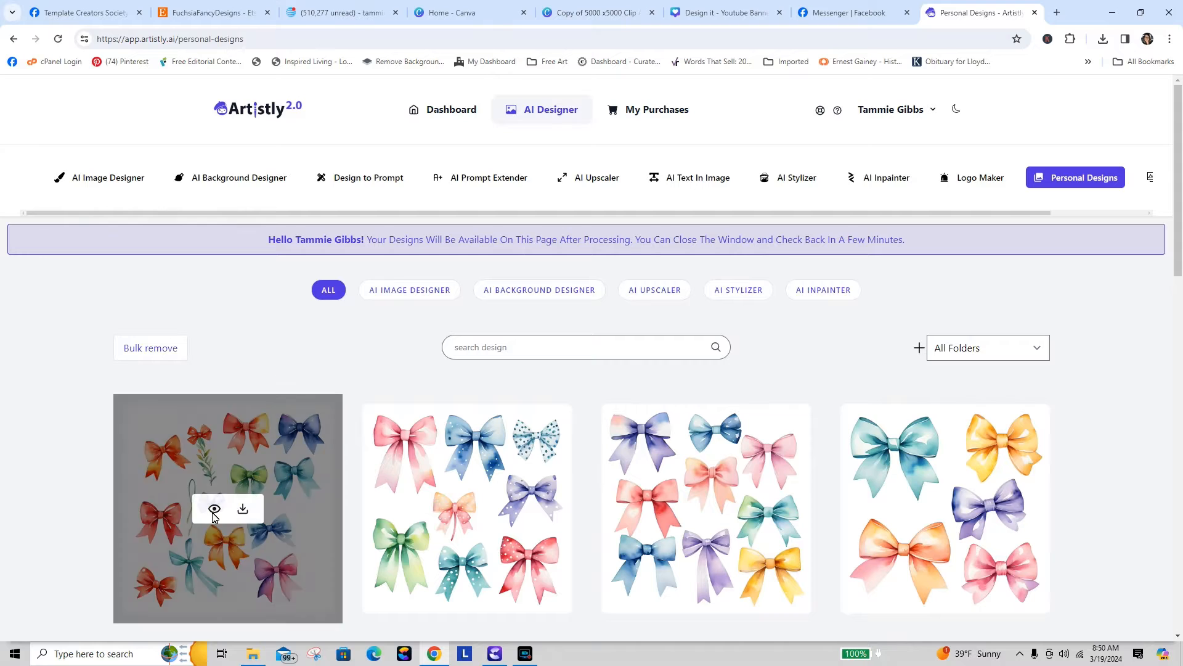
- Assign the newly generated multi-bow design to the bows folder and make it private
click(215, 509)
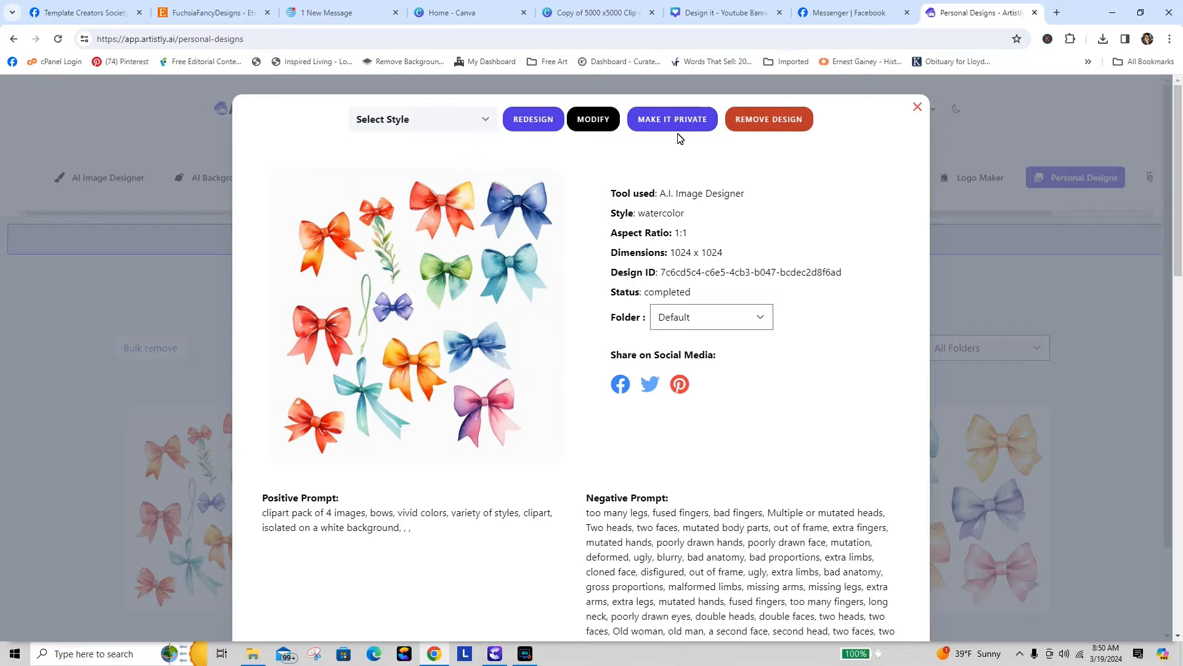
click(689, 326)
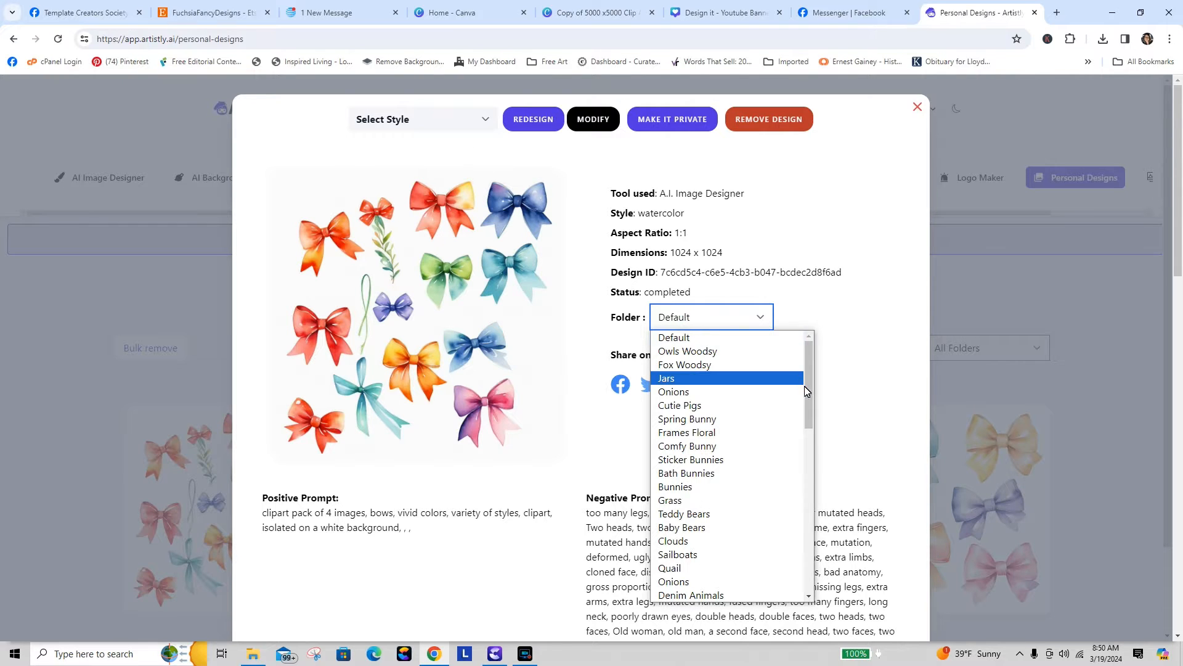
drag(808, 382, 804, 578)
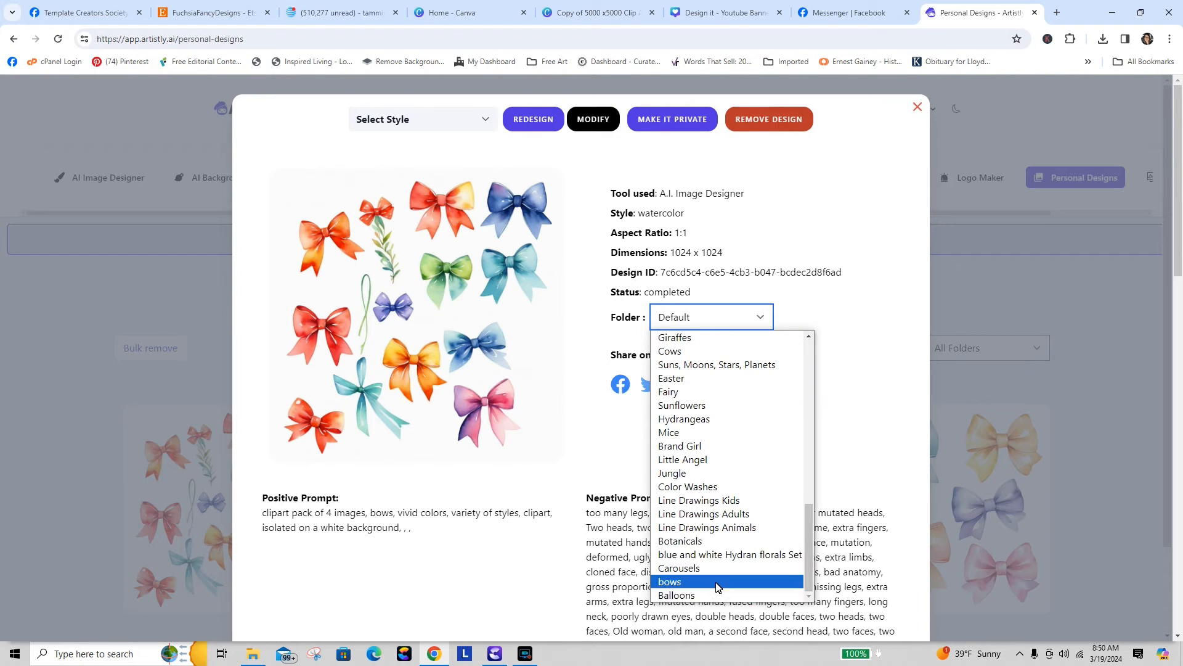
click(718, 582)
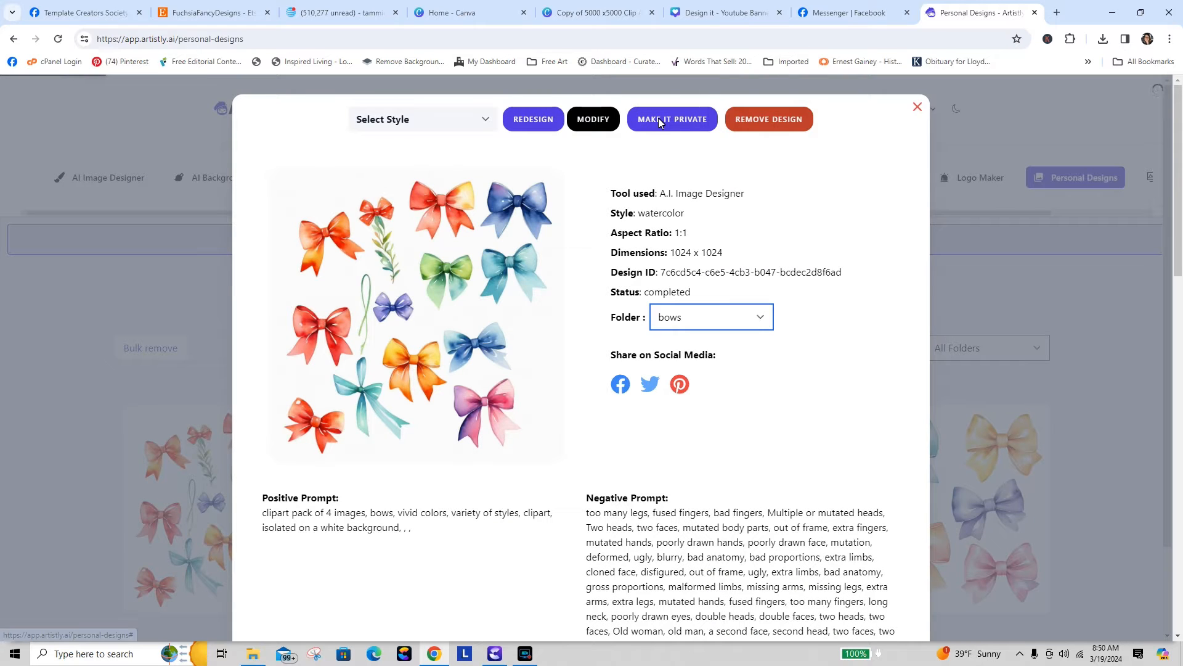
click(659, 120)
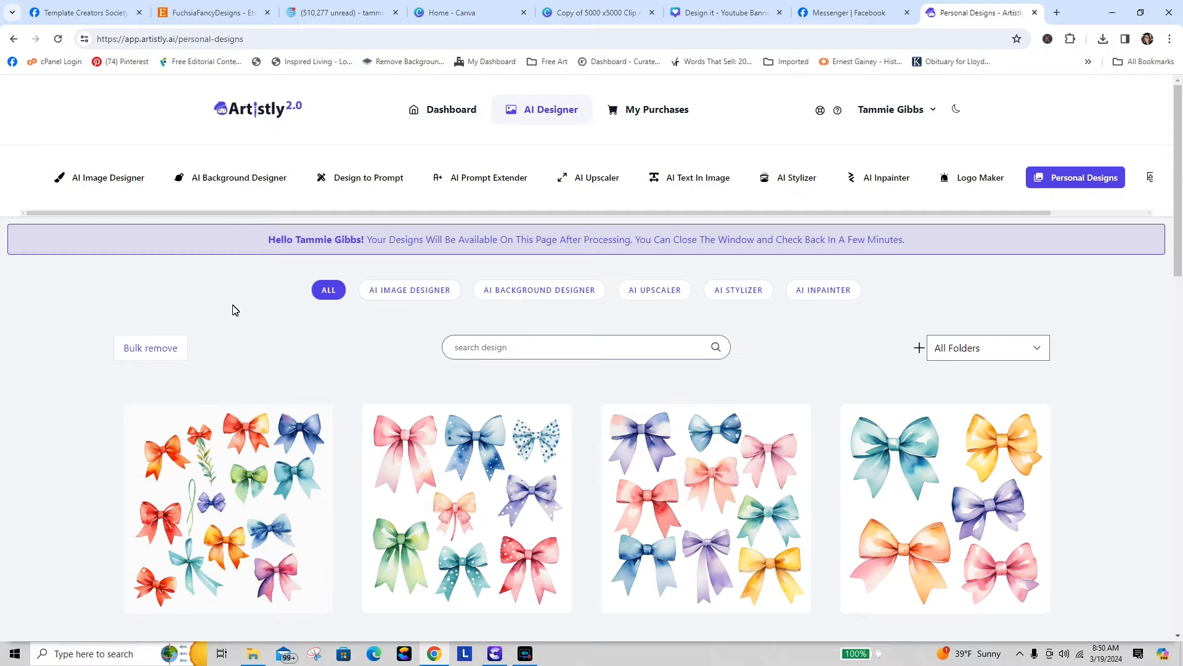
- Load the new multi-bow personal design into the AI Upscaler
mouse_move(227, 541)
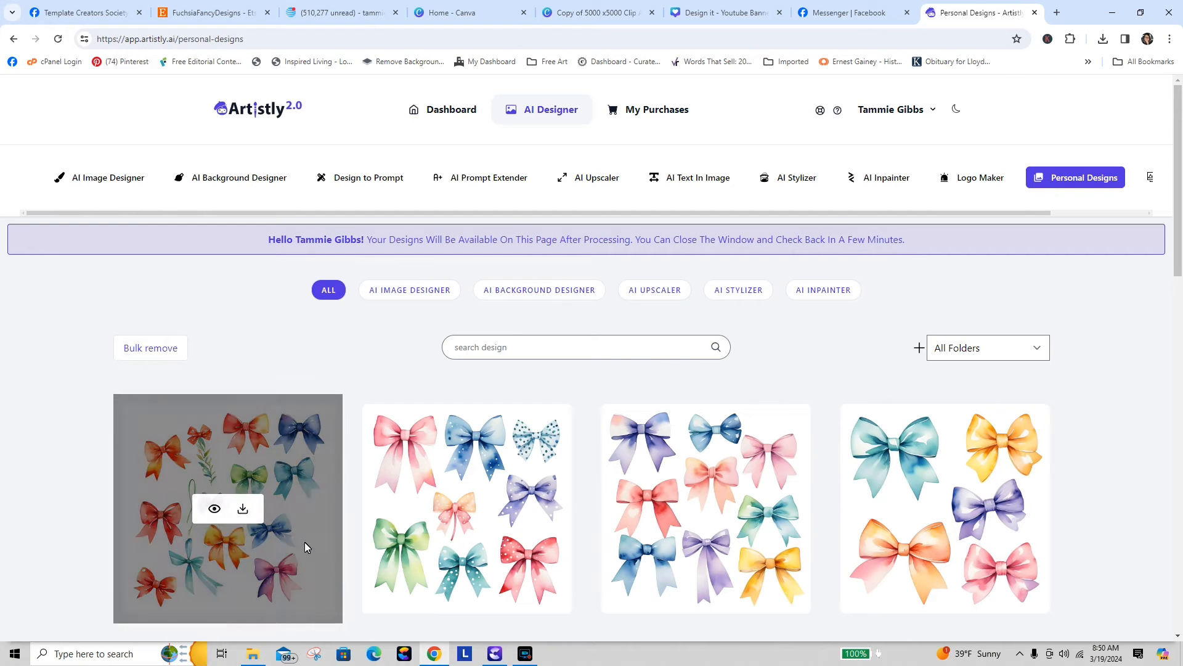
mouse_move(497, 511)
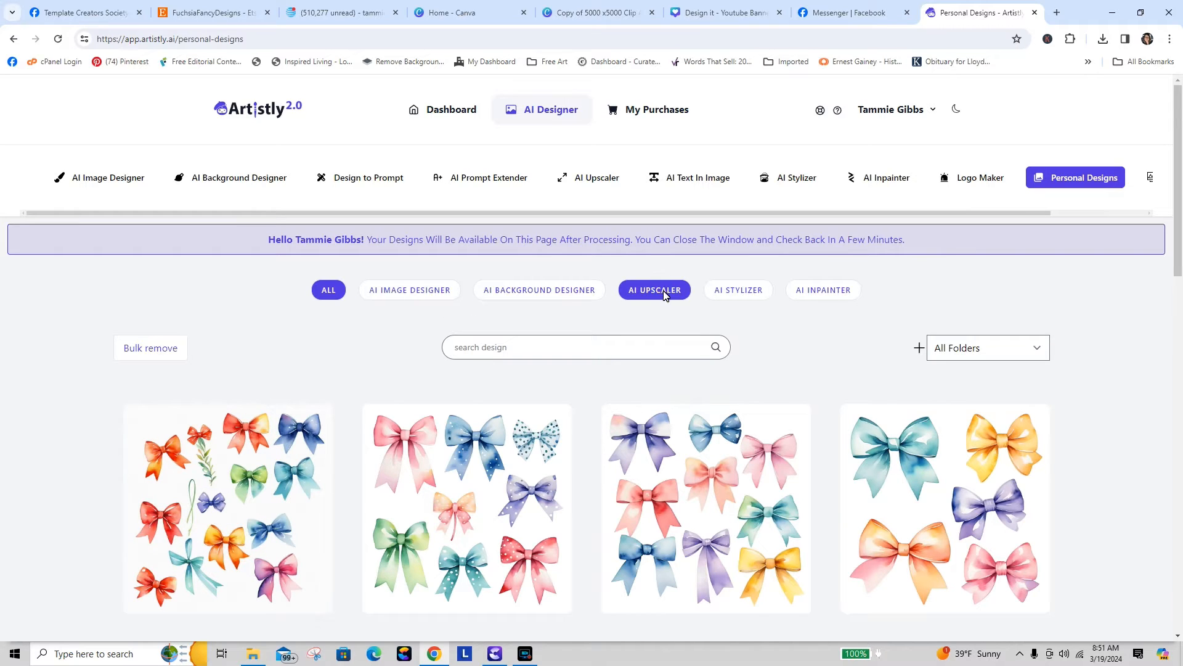
click(600, 179)
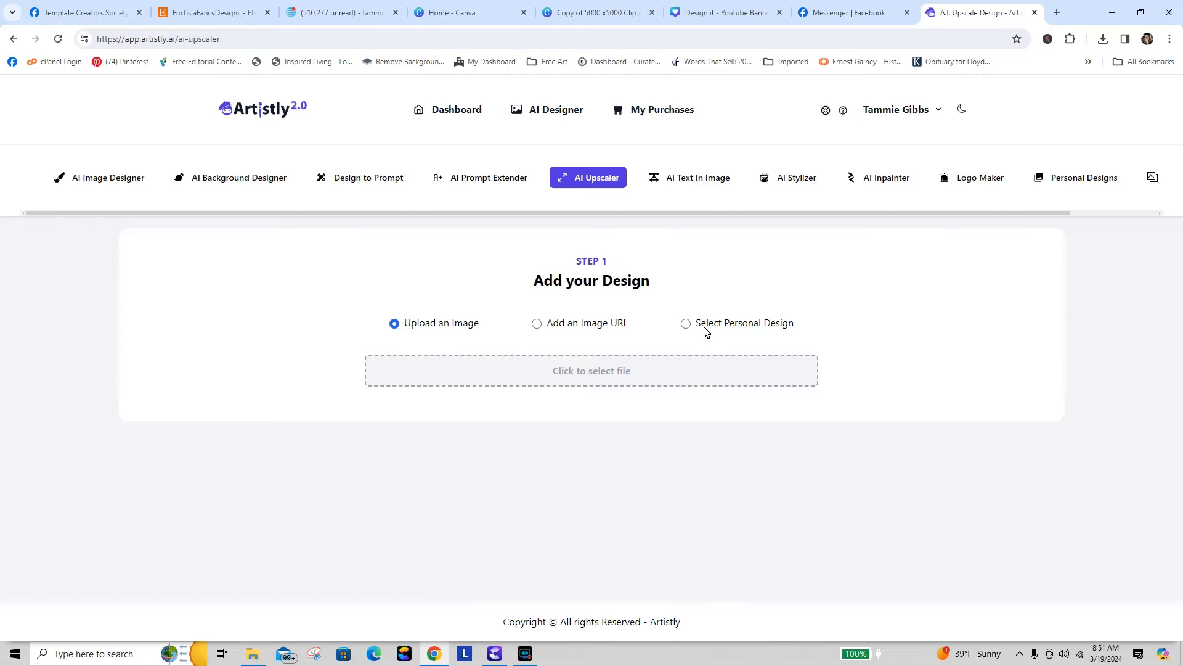
click(685, 325)
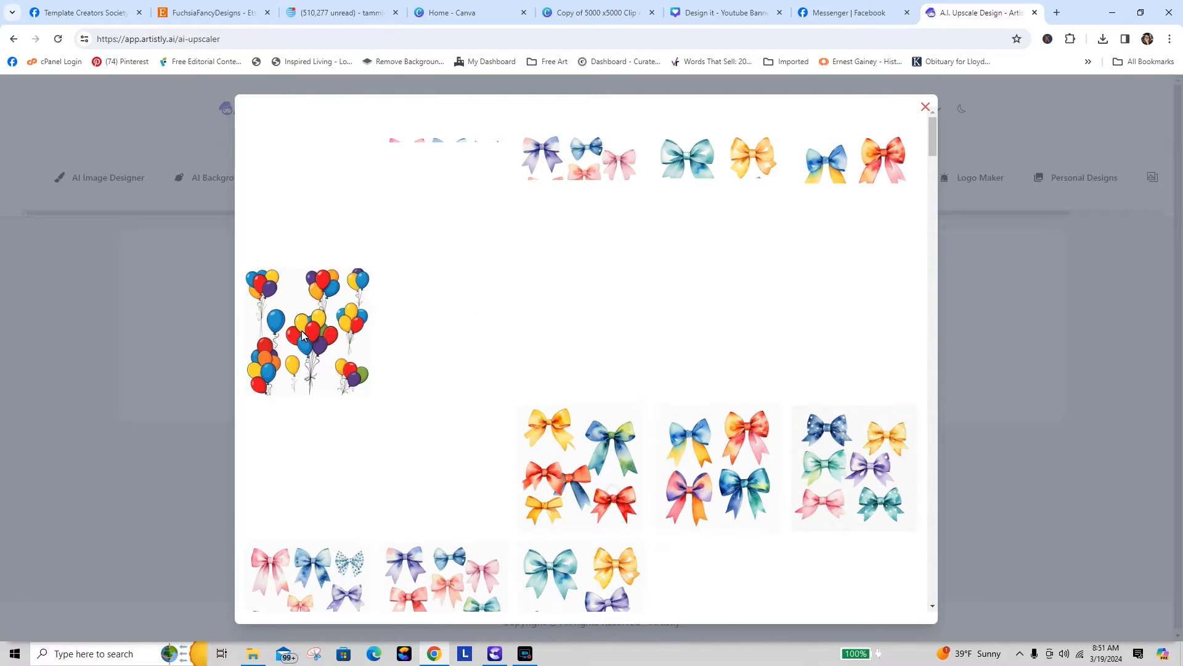
click(343, 202)
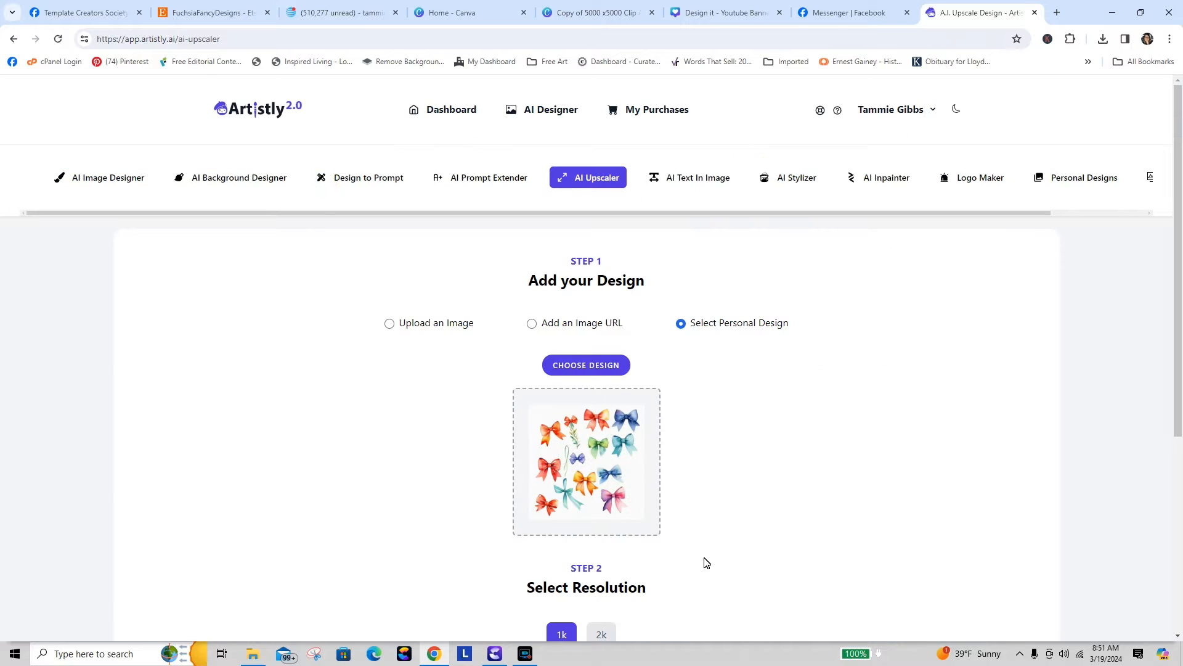
- Upscale the multi-bow design at 2k resolution with Only Upscale as the face quality
scroll(661, 358, down, 5)
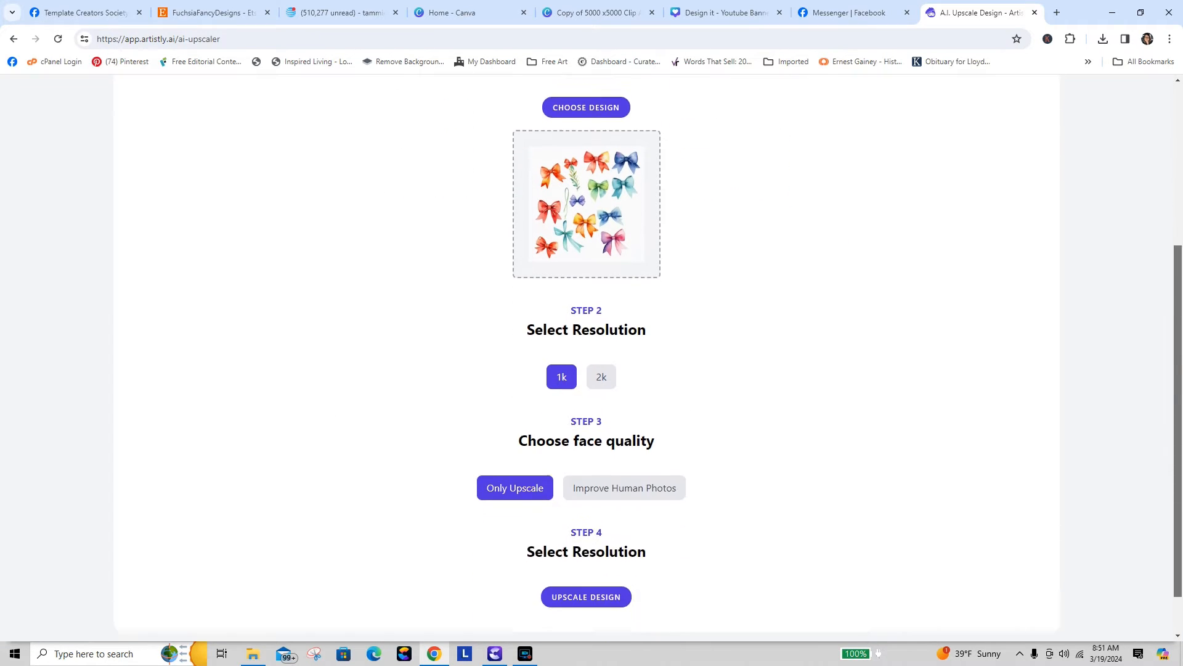
click(602, 336)
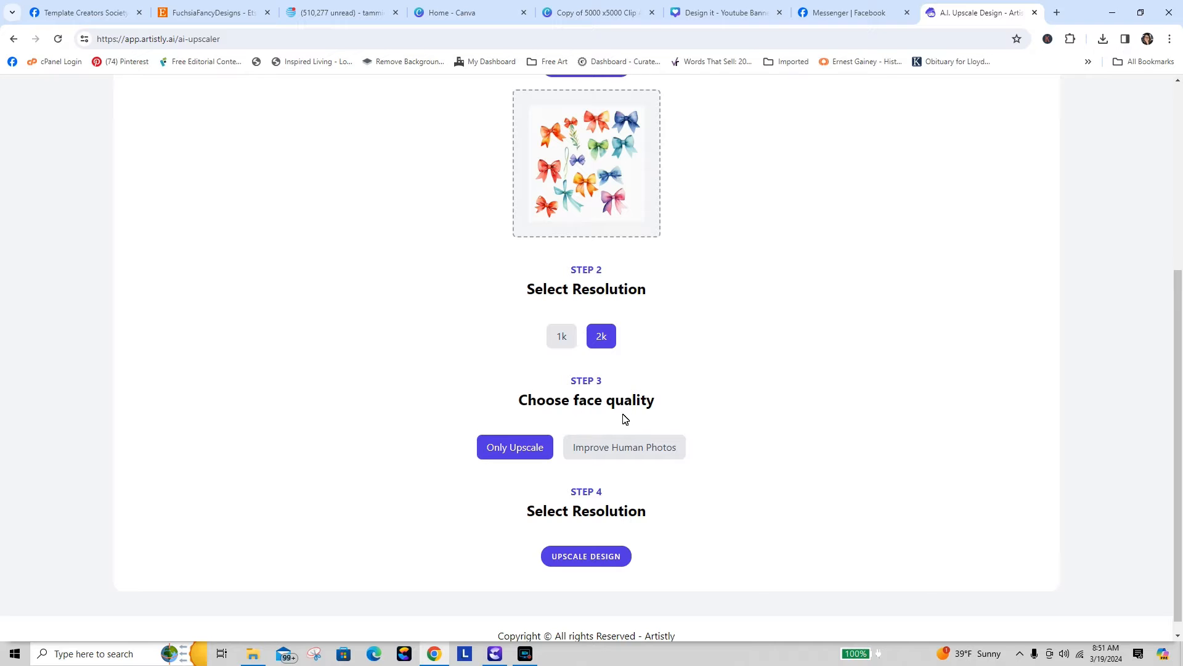
click(593, 553)
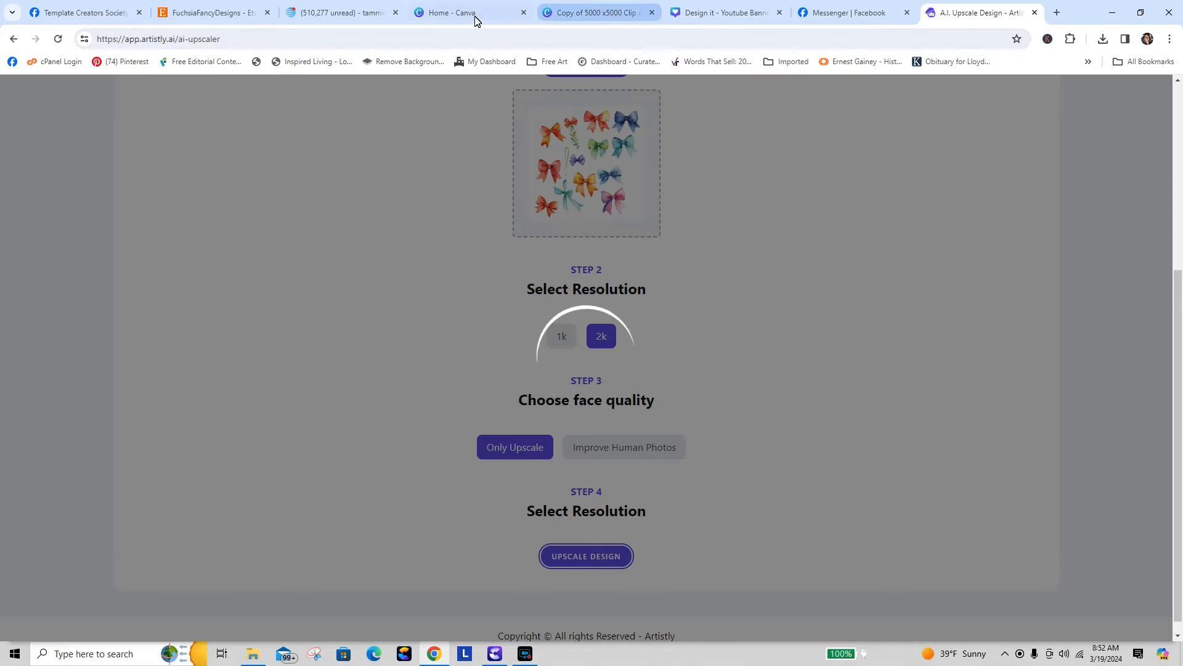
- Switch to Canva and create a new design from the "5000 x5000 Clip Art Pack Template" brand template
mouse_move(449, 13)
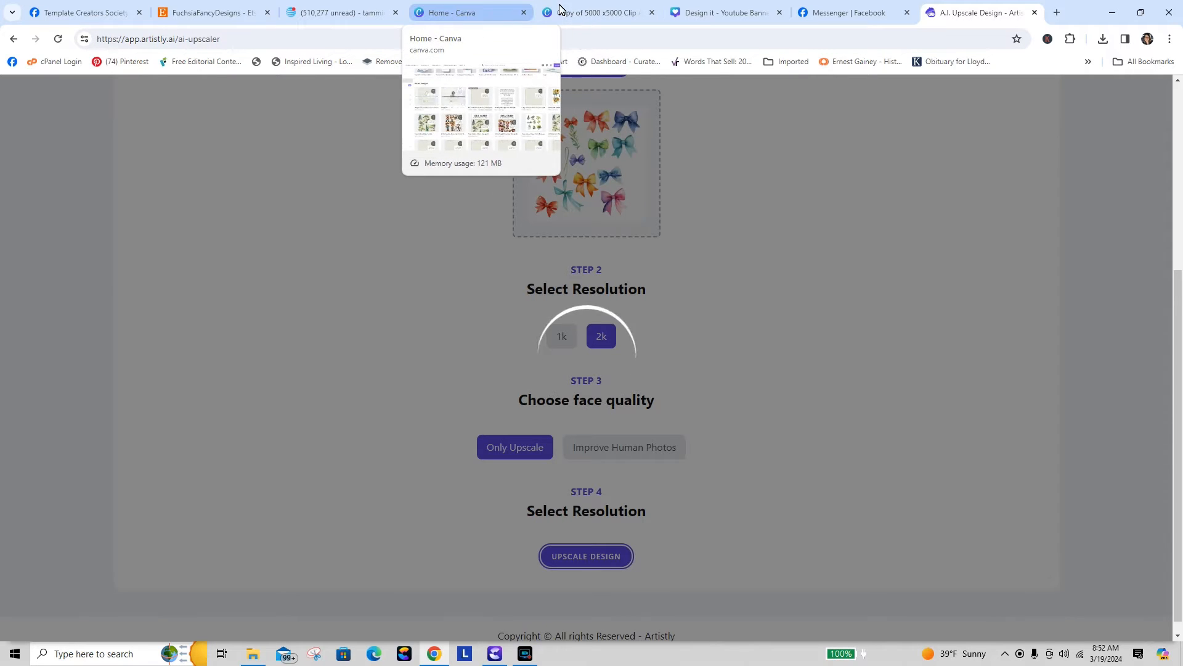
click(474, 11)
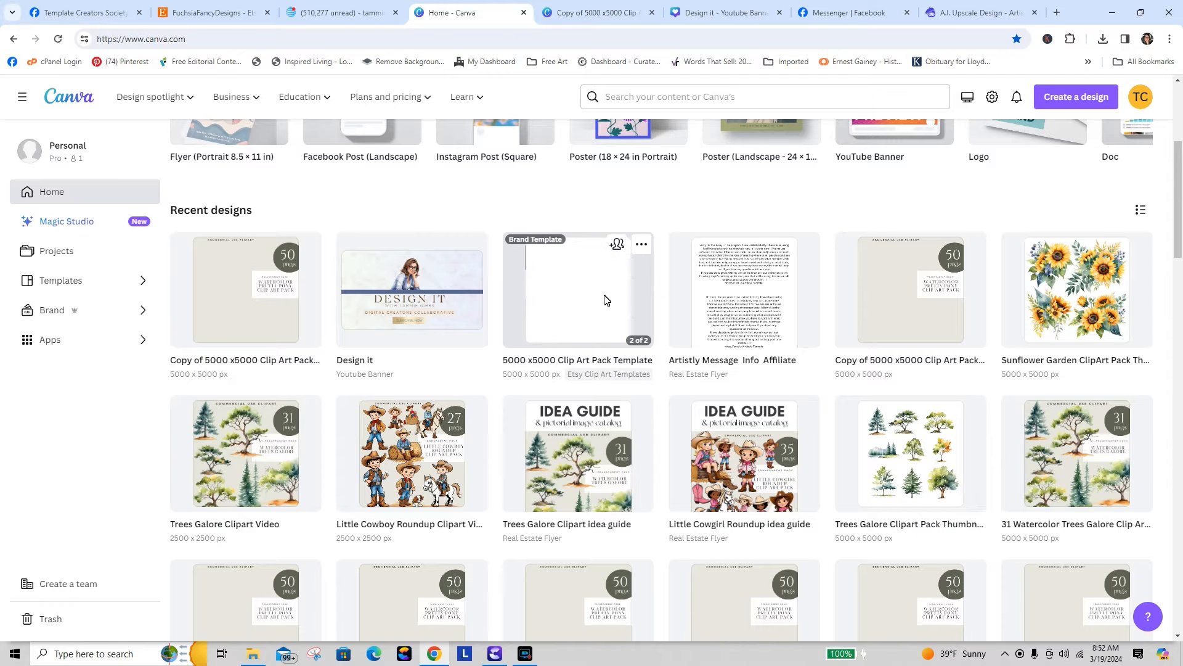
click(585, 285)
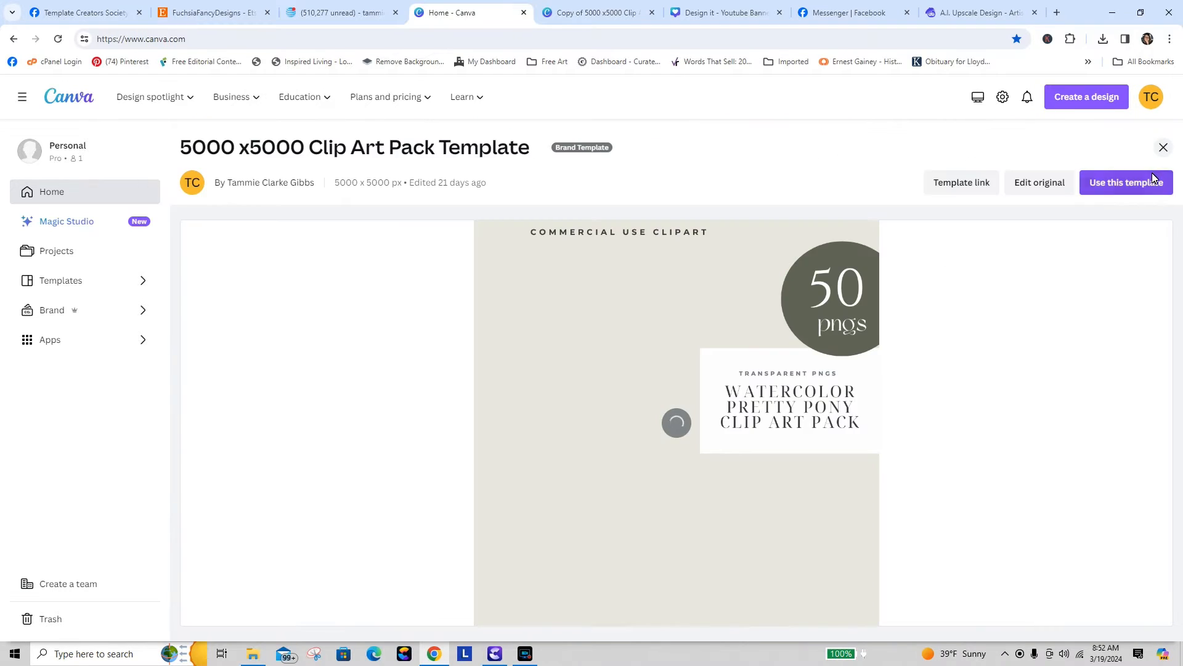
click(1142, 185)
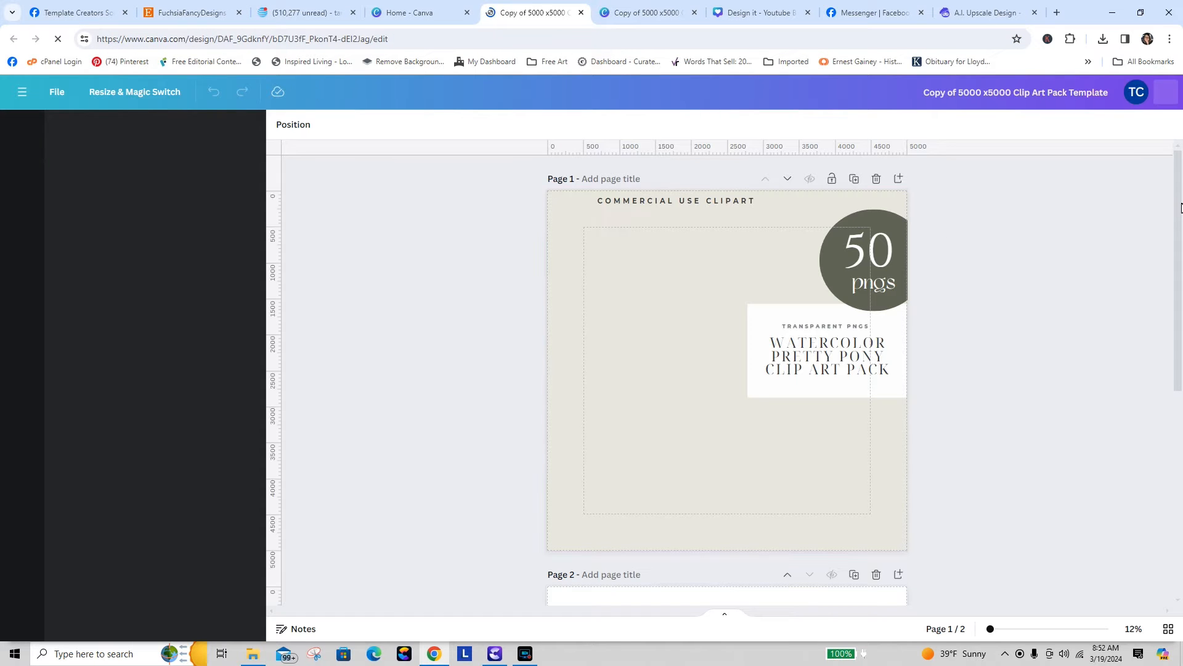
- Go to page 2 of the template and look through the uploaded images for an existing clip art design
drag(1178, 205, 1178, 586)
click(1175, 320)
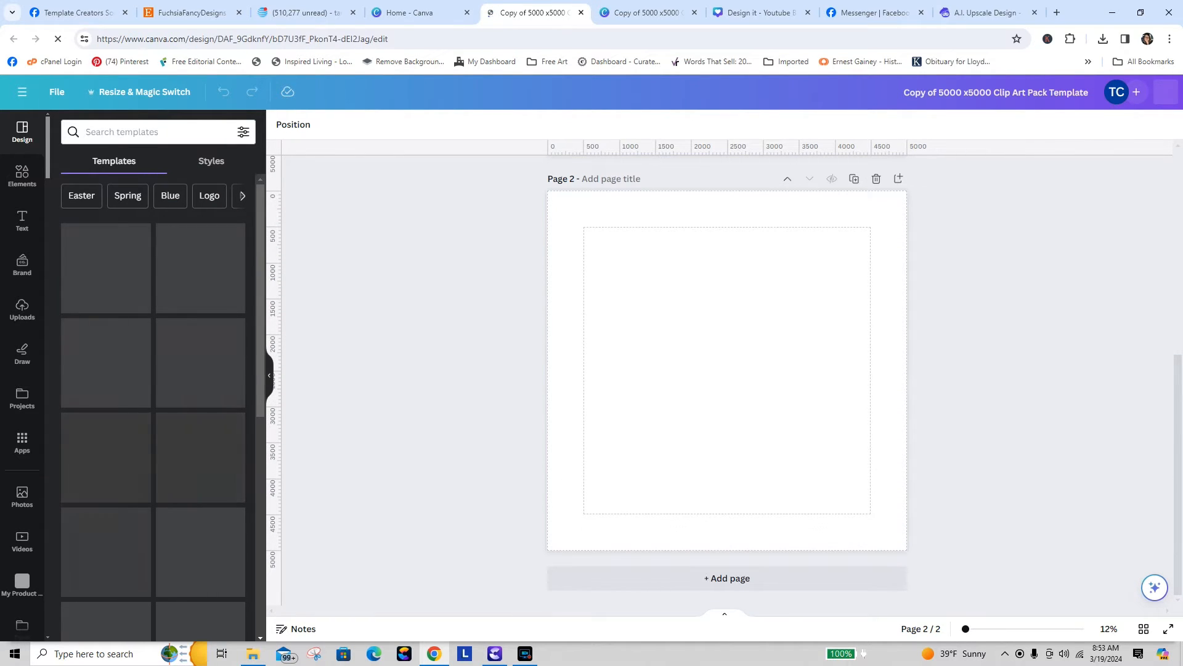
click(22, 308)
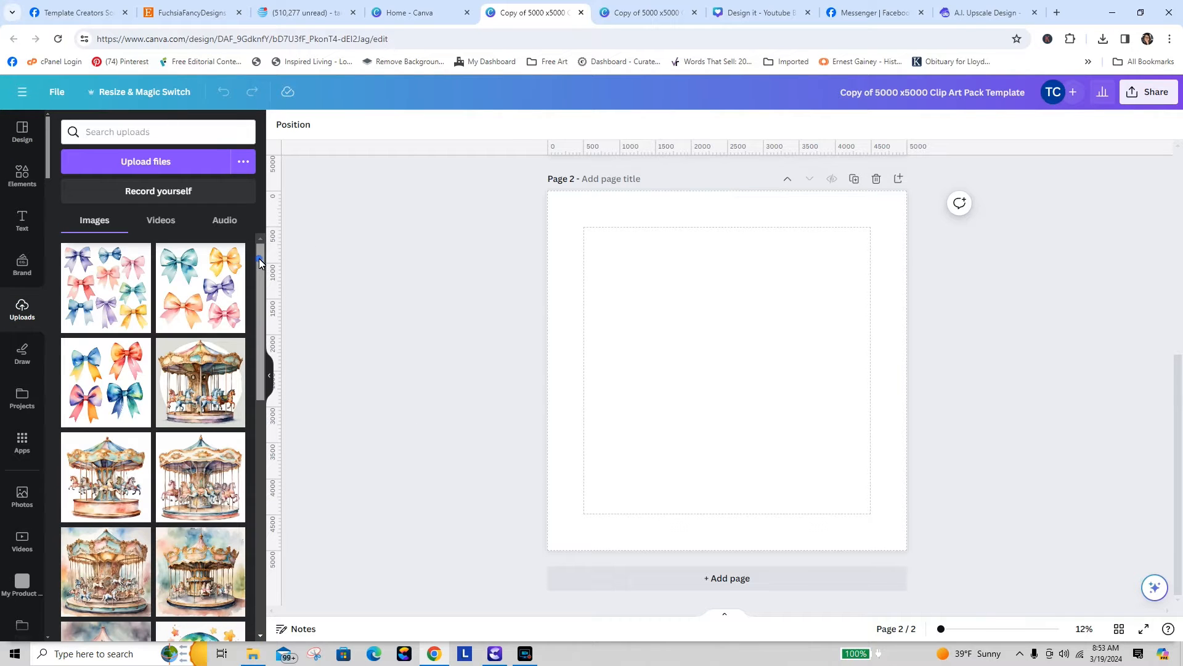
drag(259, 263, 252, 470)
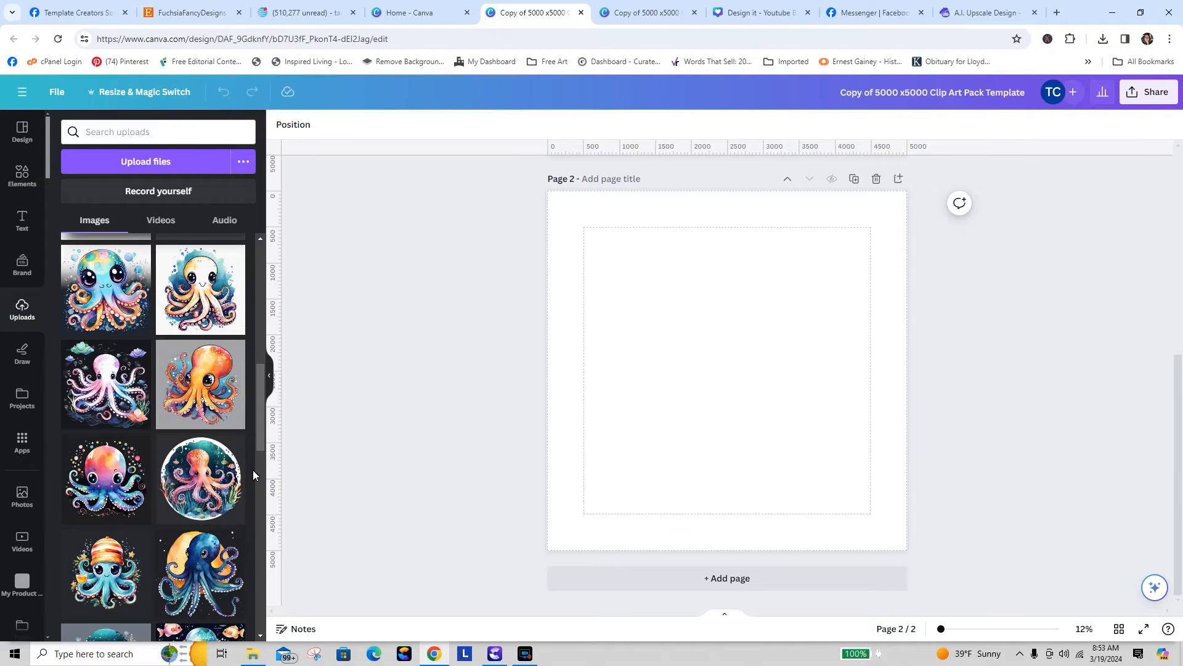
drag(259, 415, 252, 524)
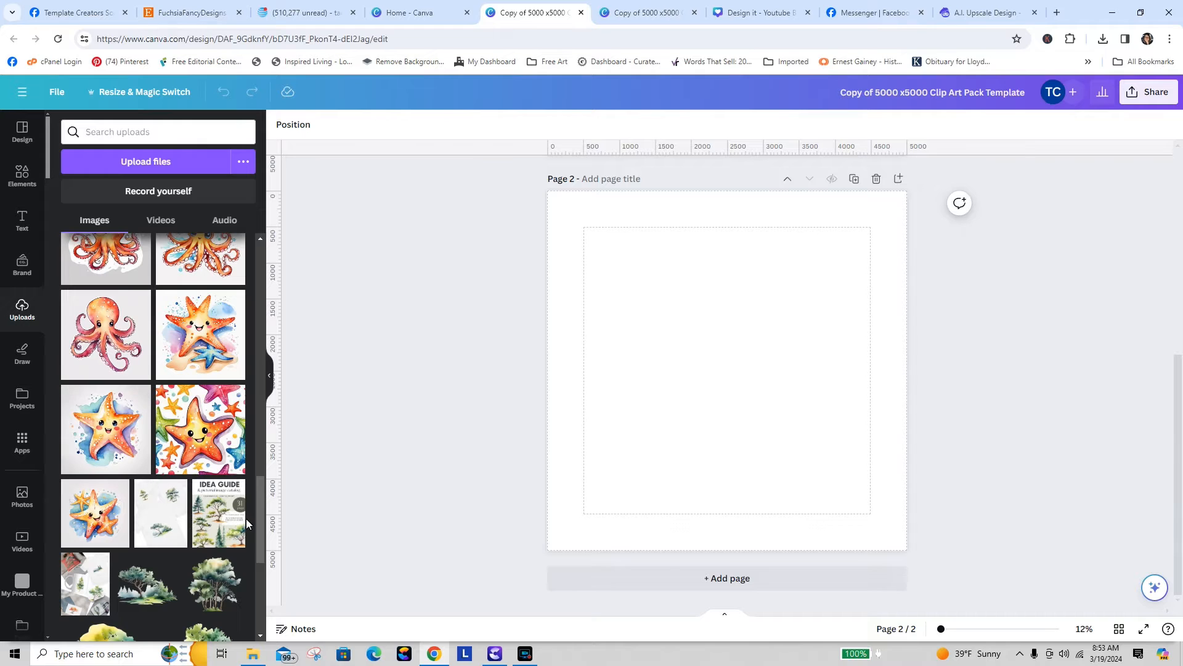
drag(260, 498, 254, 601)
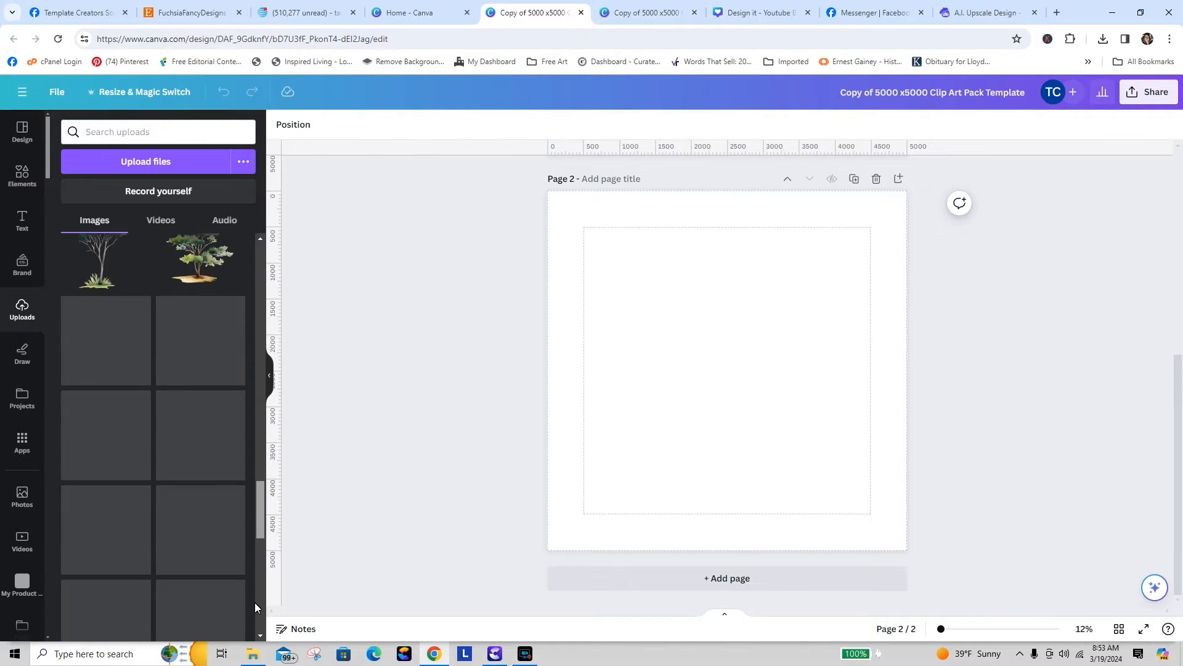
drag(261, 471, 257, 564)
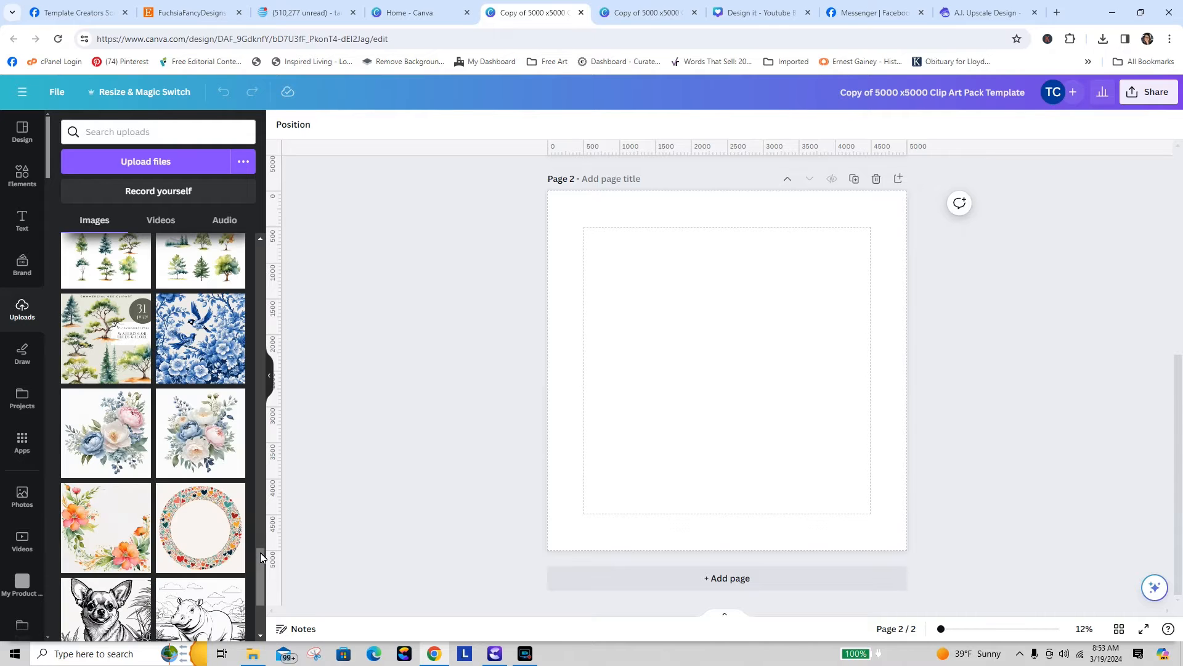
drag(258, 570, 264, 631)
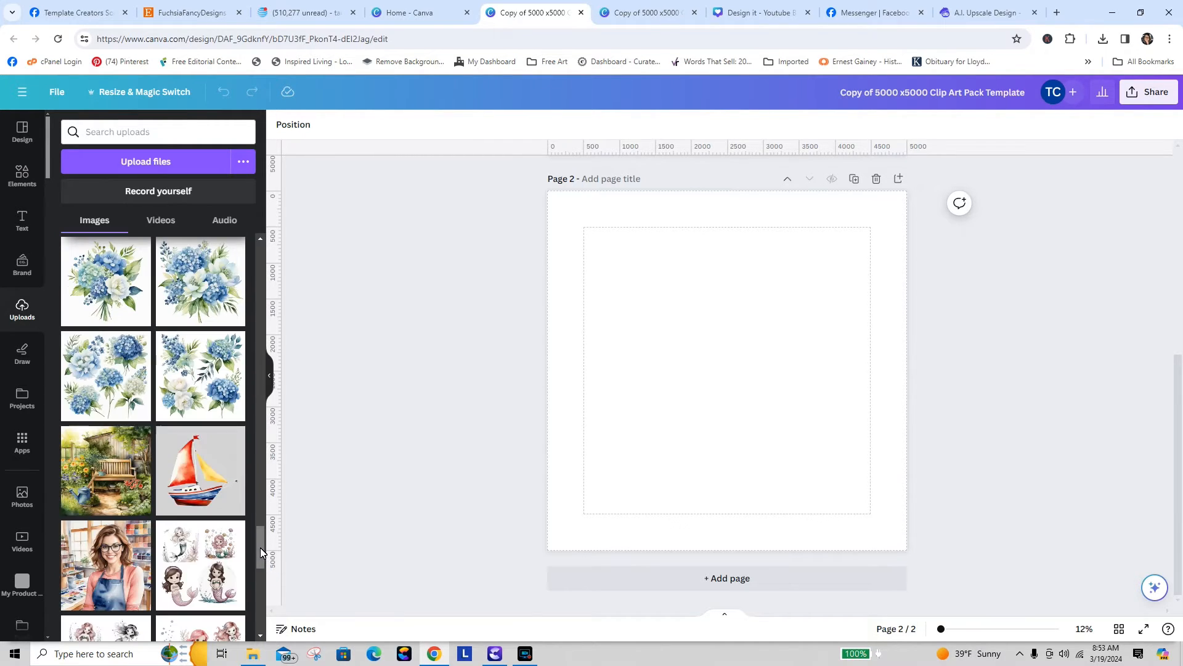
drag(261, 554, 264, 647)
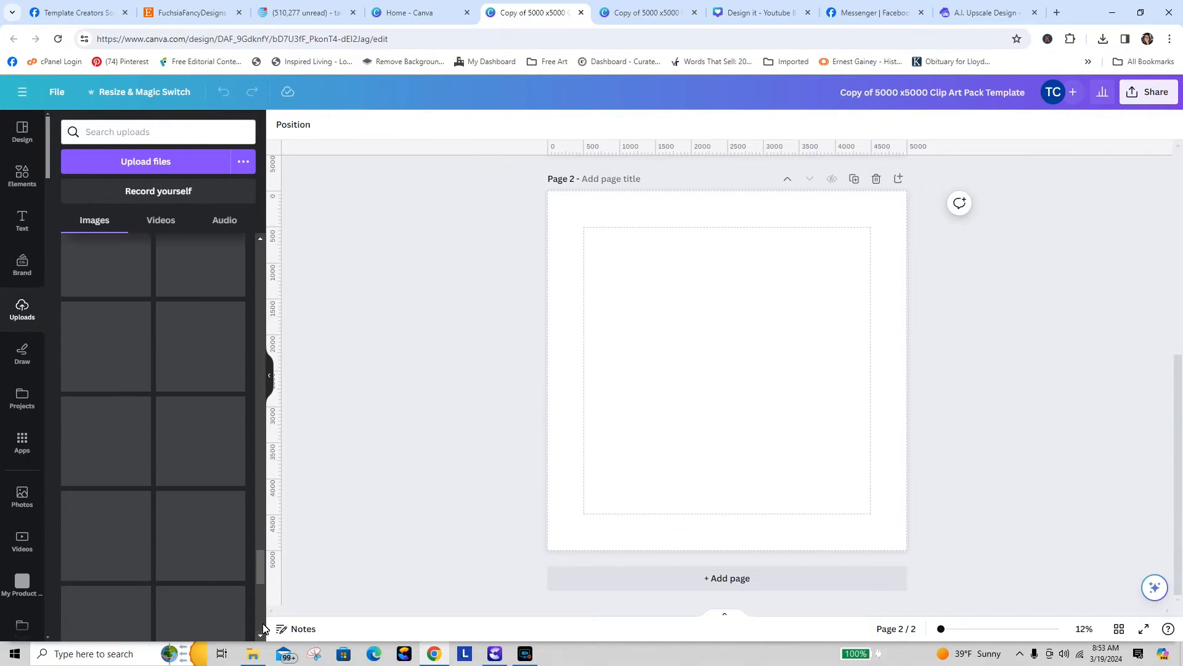
drag(261, 564, 261, 600)
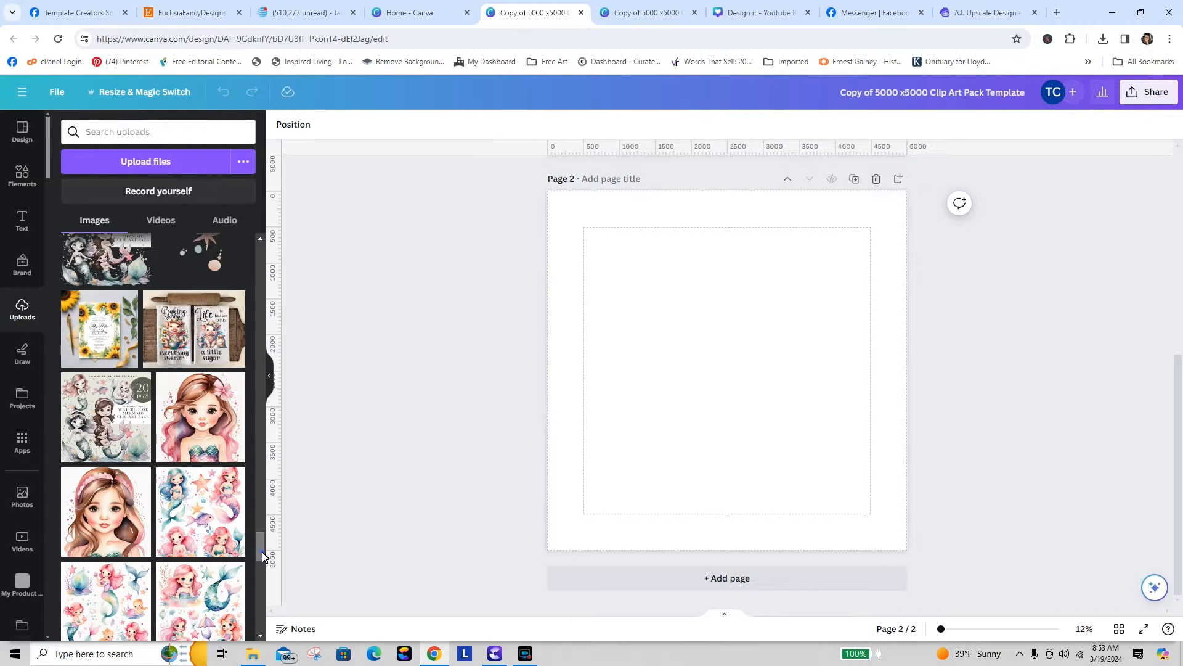
drag(262, 555, 263, 618)
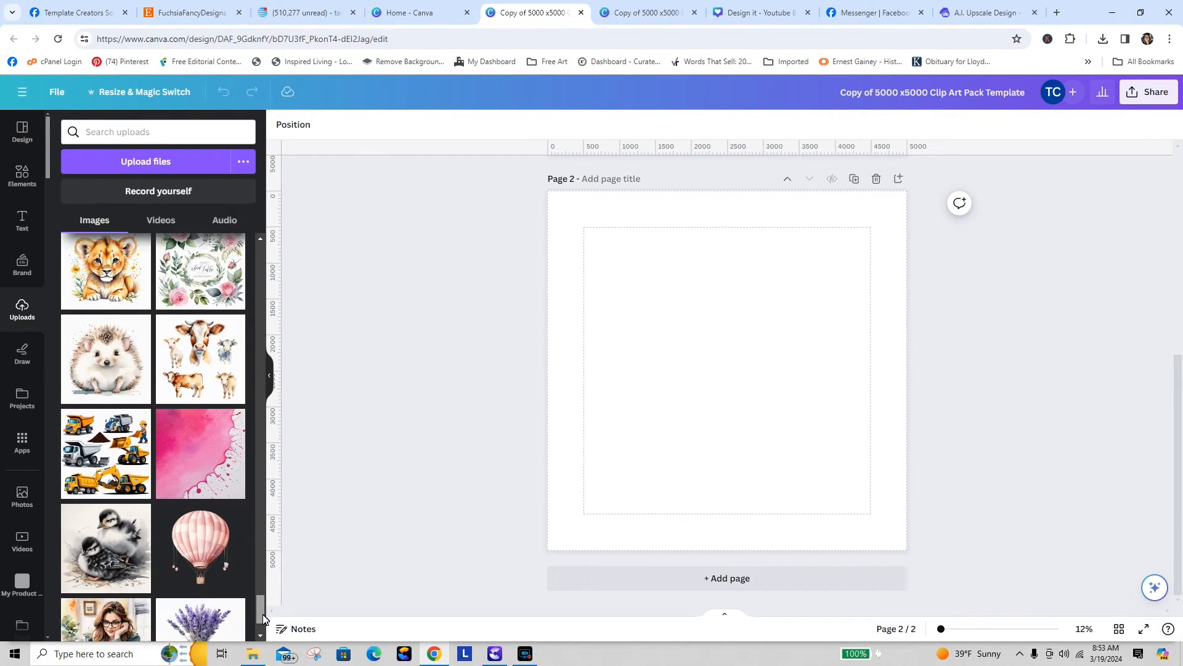
scroll(264, 618, down, 1)
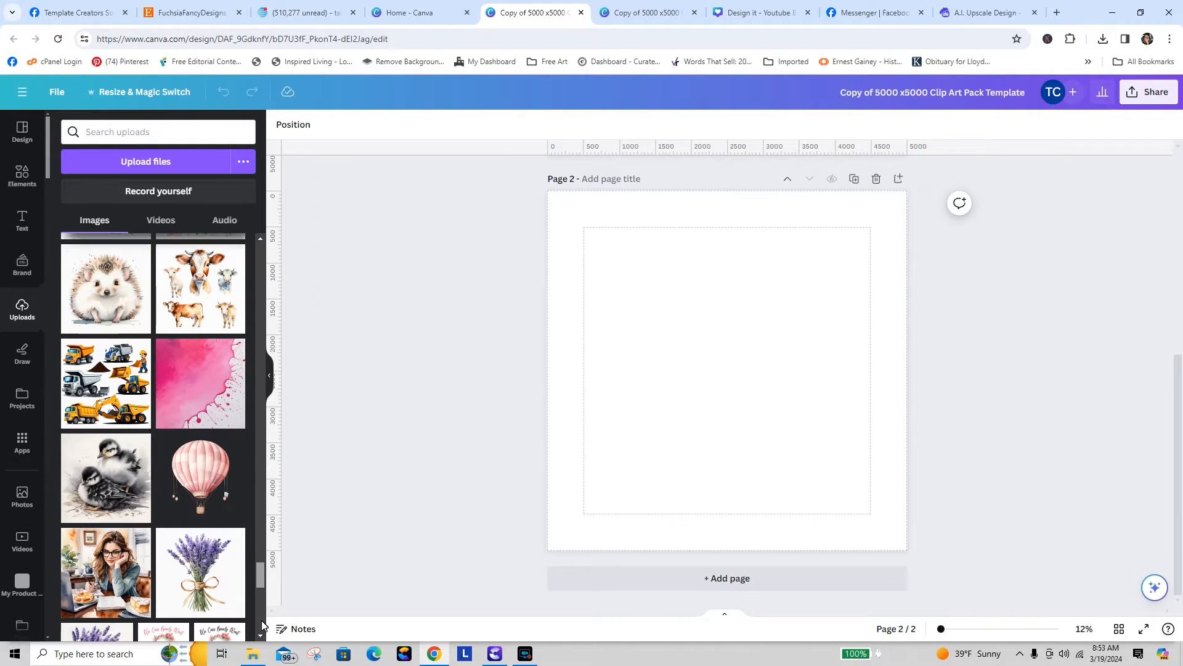
scroll(263, 622, down, 2)
scroll(263, 629, down, 5)
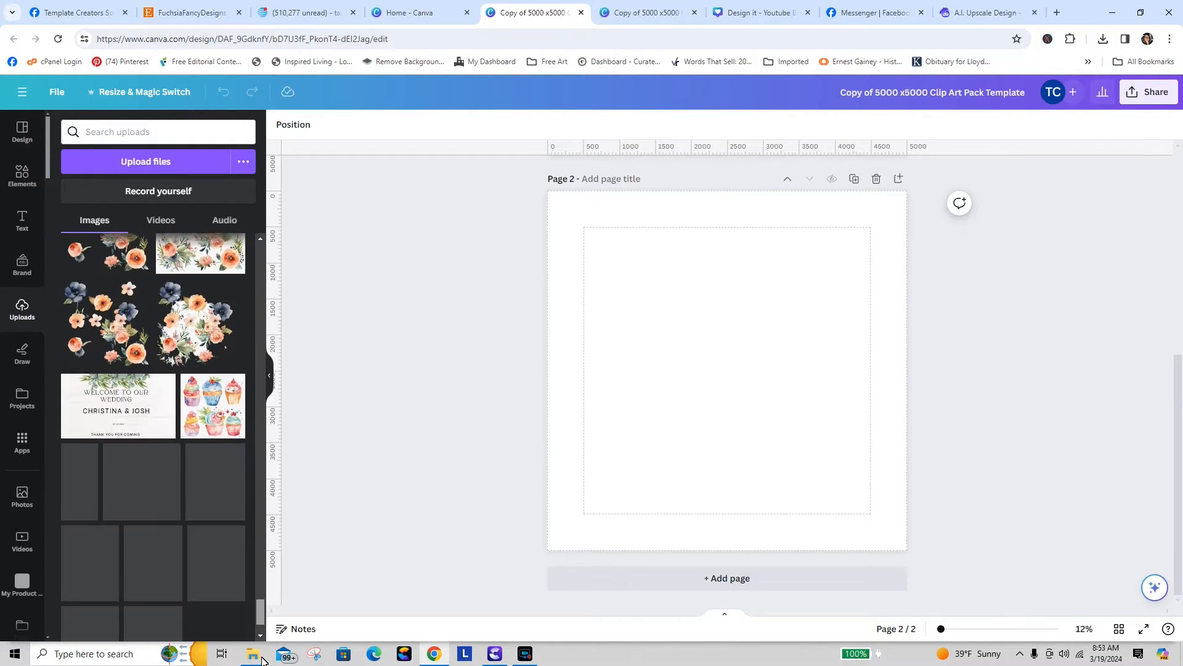
scroll(259, 635, down, 2)
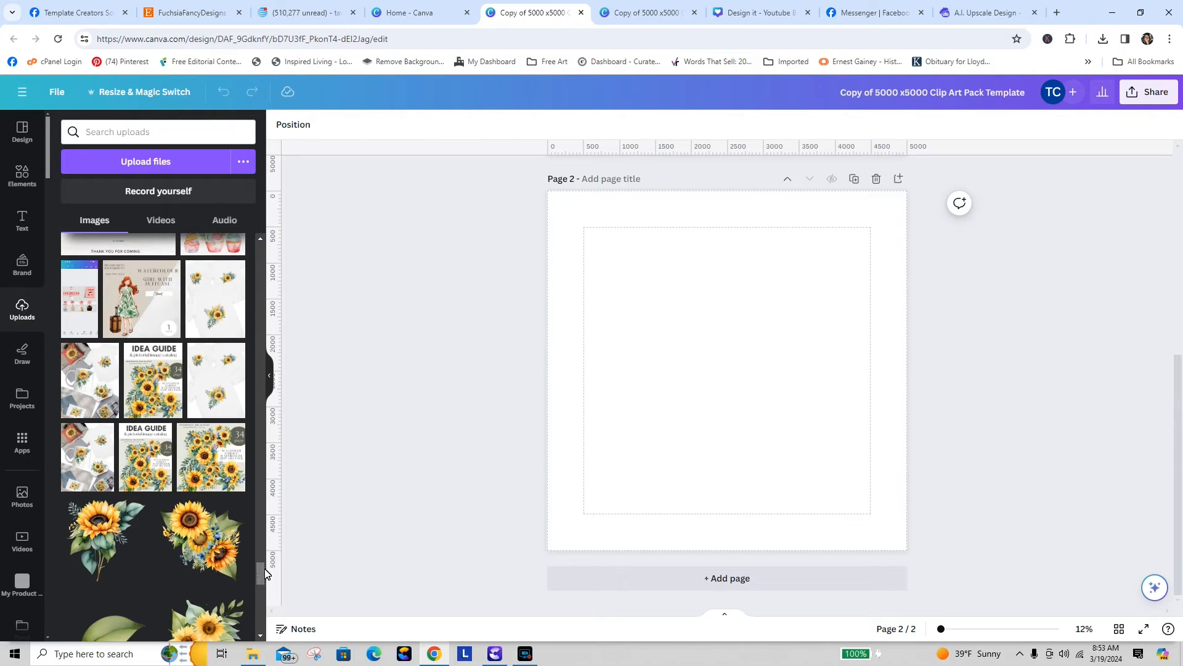
drag(261, 570, 260, 608)
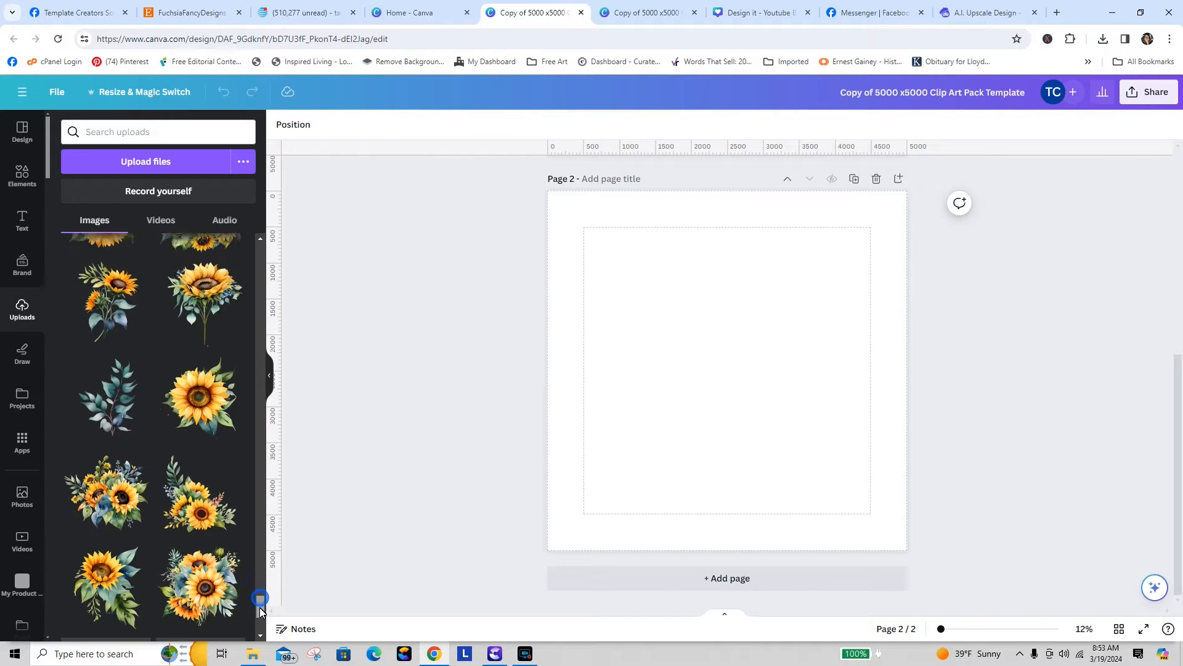
- Open the "Elephants and Bubbles Clip Art Pack" project folder and browse to its last elephant images
click(23, 397)
click(145, 195)
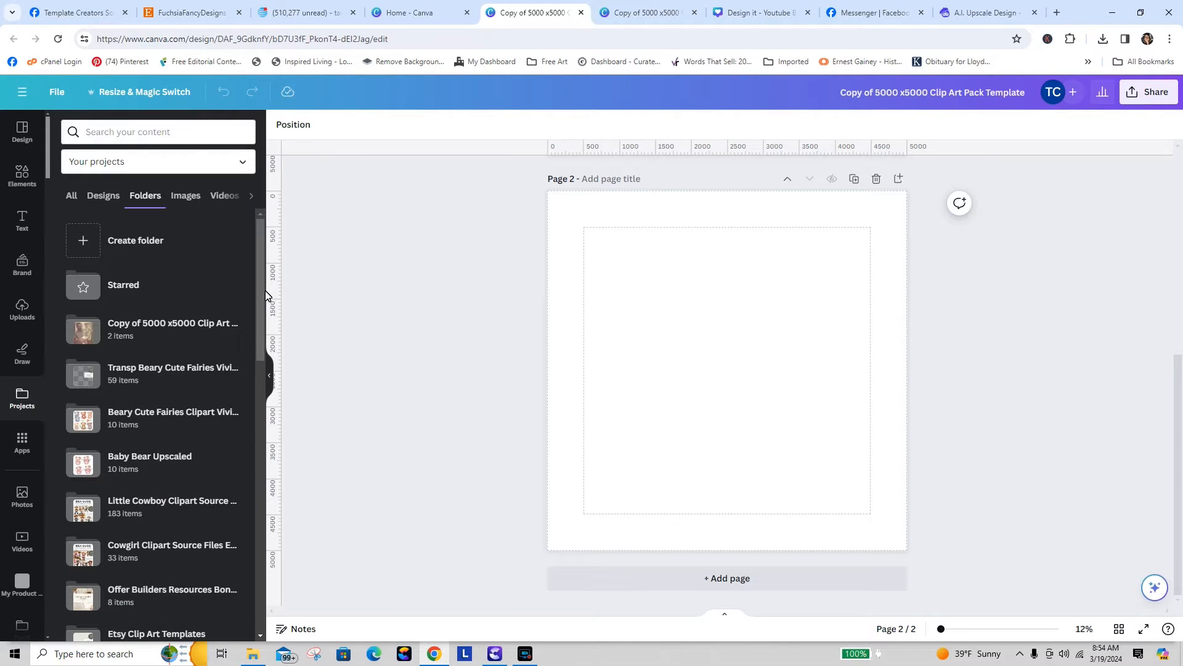
drag(266, 296, 266, 429)
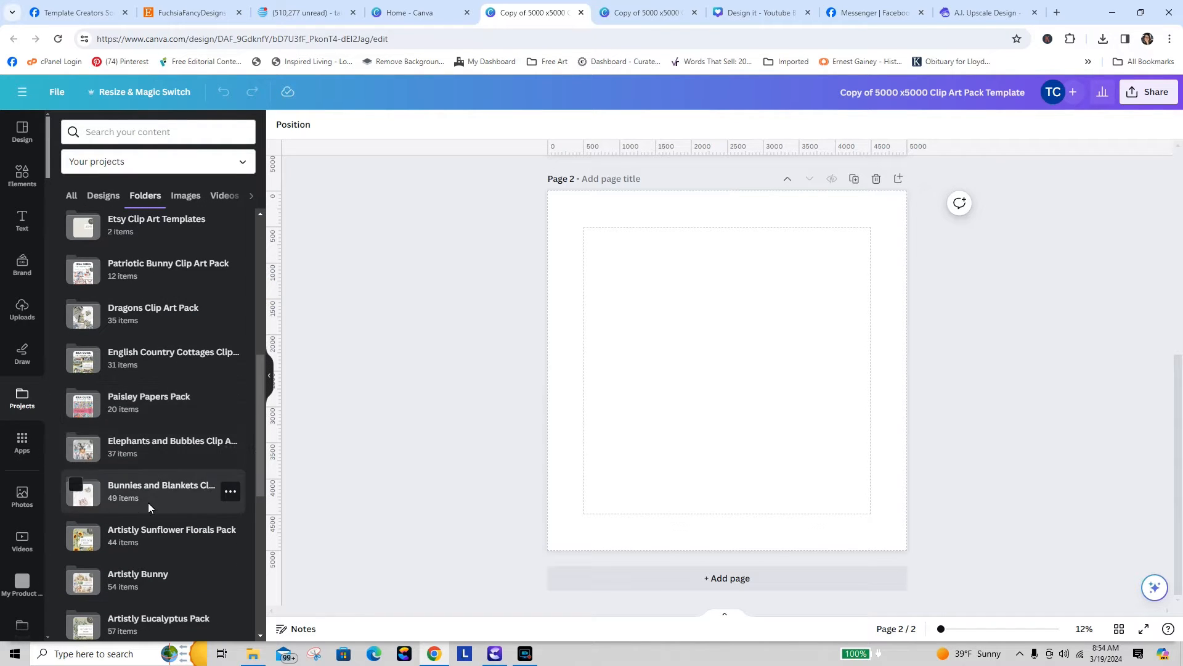
click(161, 442)
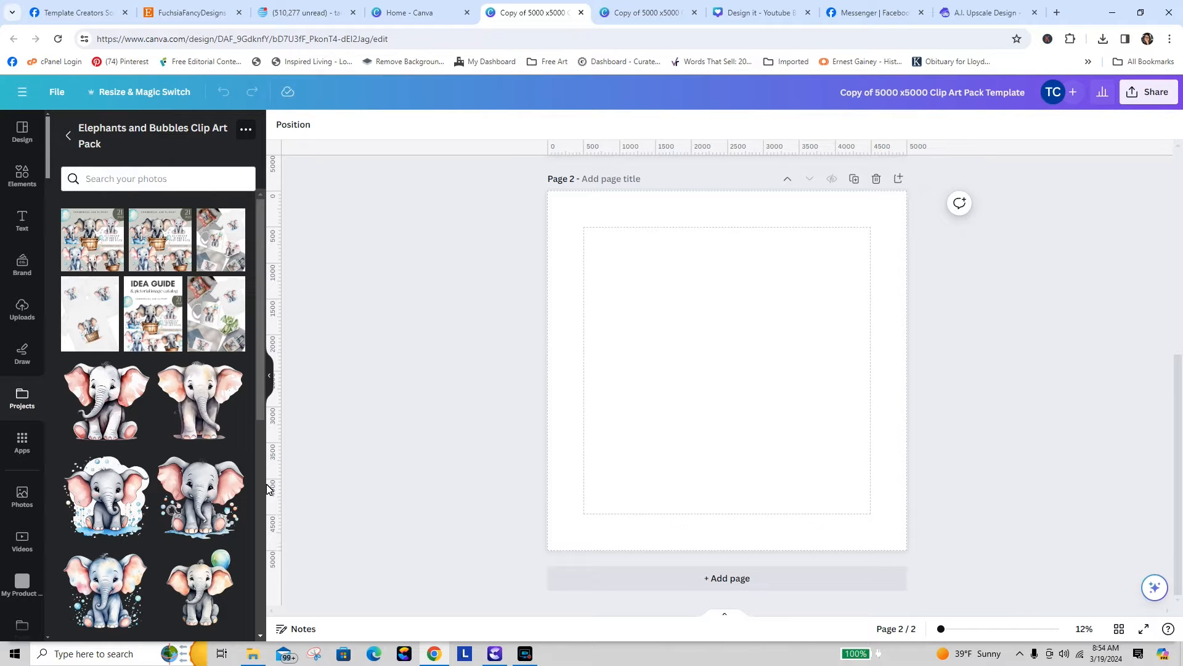
drag(261, 382, 267, 650)
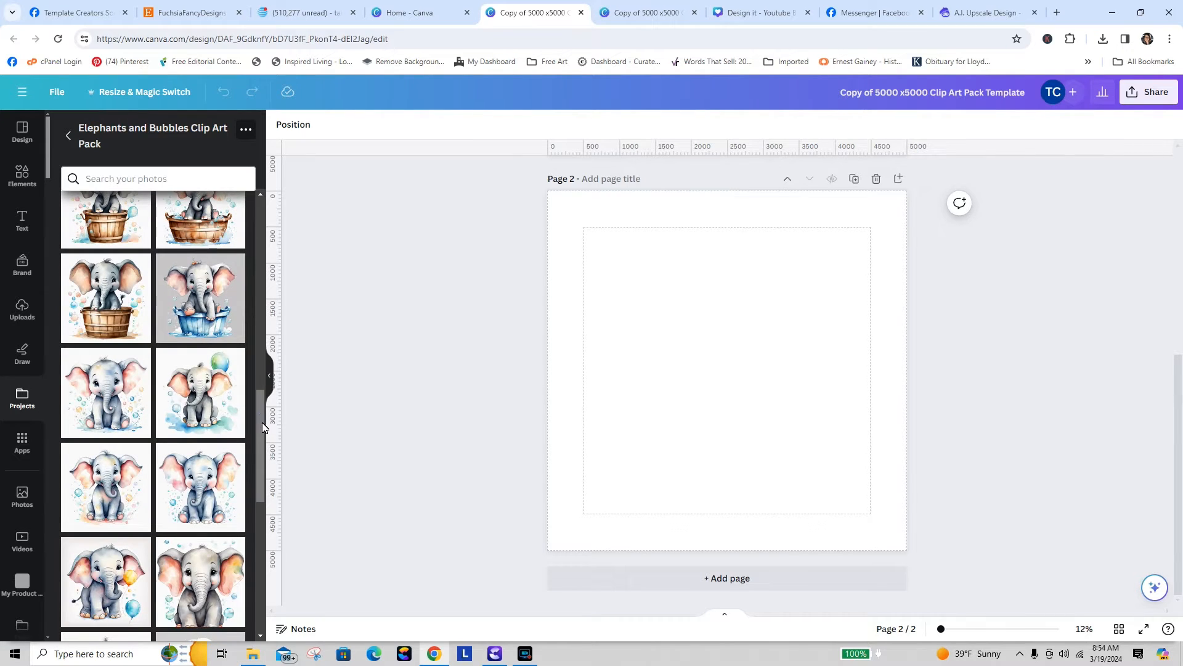
drag(262, 424, 260, 544)
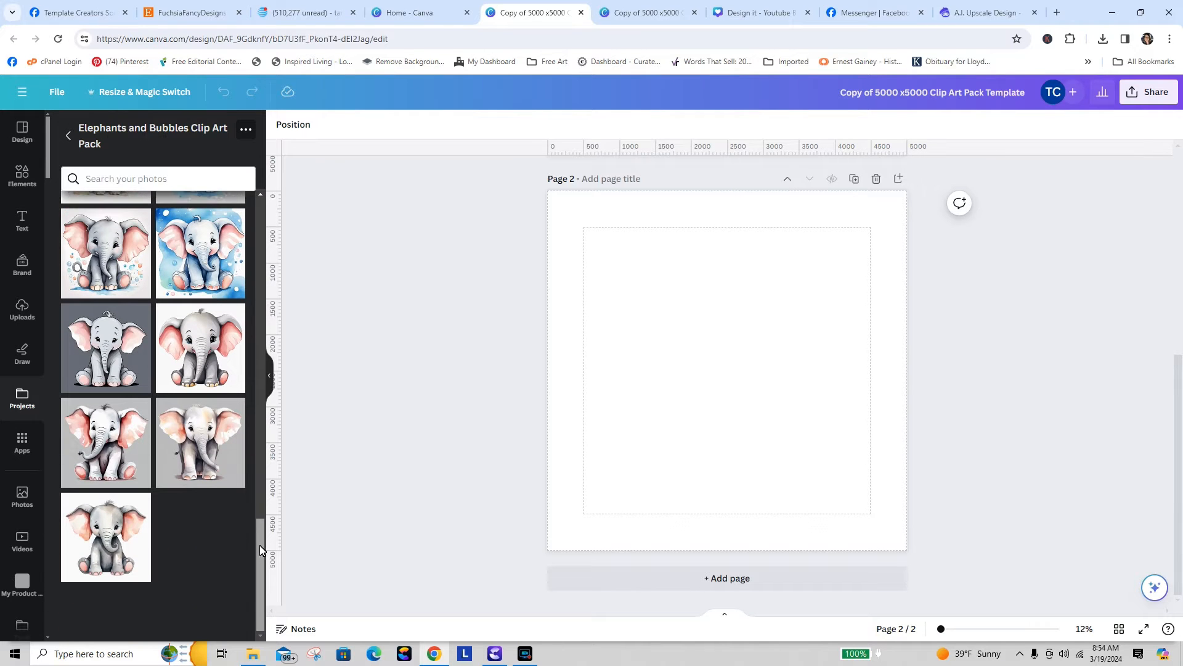
- Fill page 2 with the sitting elephant on the dark gray background and remove the image's background
drag(130, 331, 572, 285)
click(445, 290)
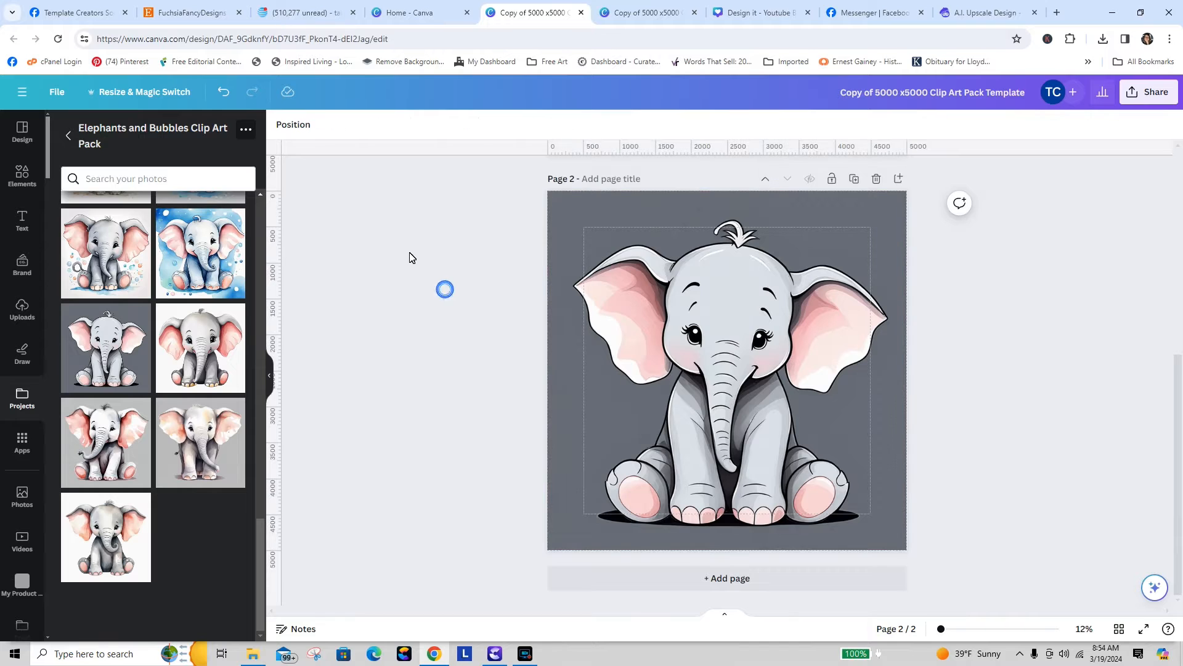
click(655, 317)
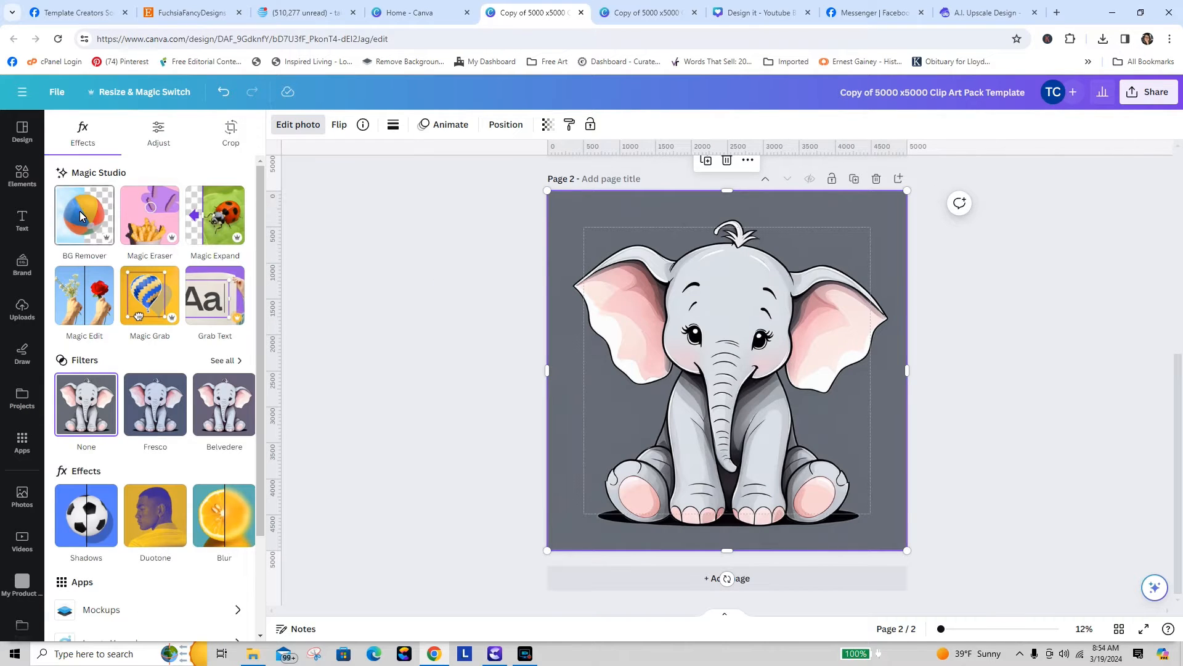
click(80, 215)
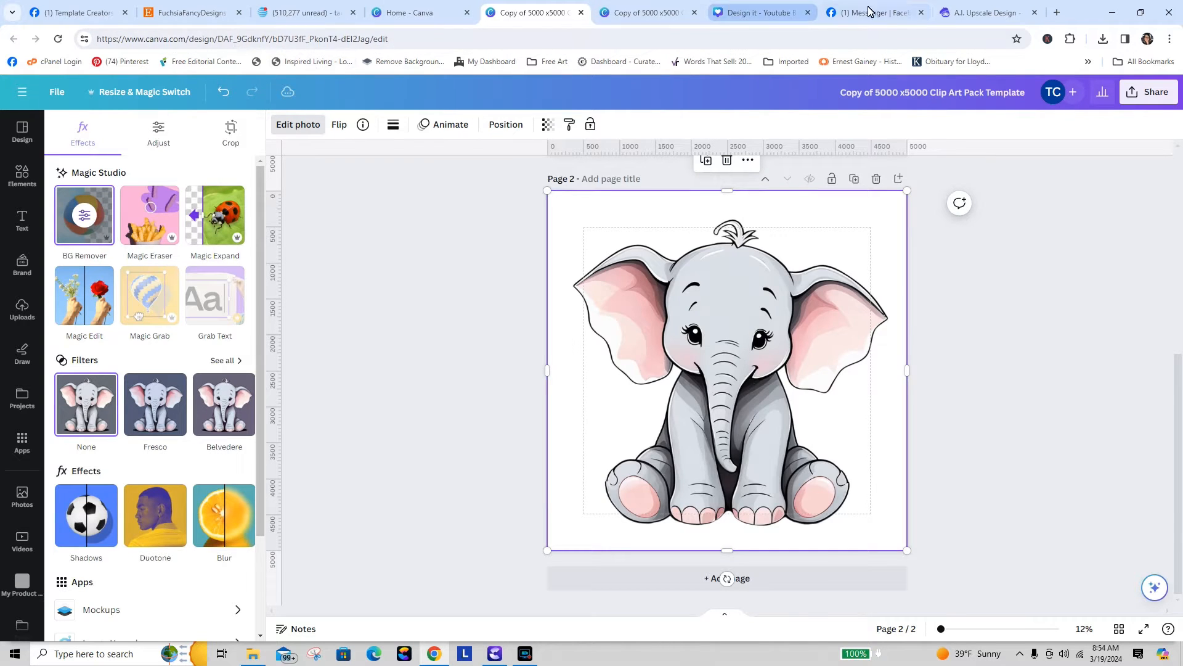
- Switch to the Artistly AI Upscaler and download the upscaled multi-bow design
click(970, 13)
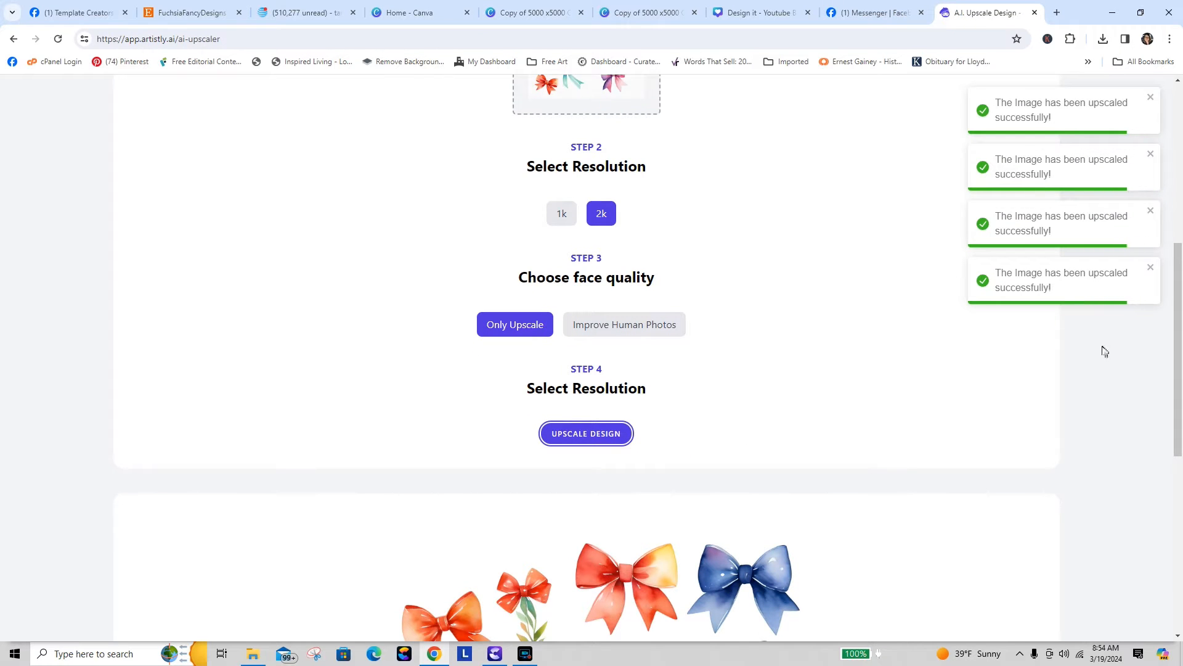
scroll(1179, 370, down, 4)
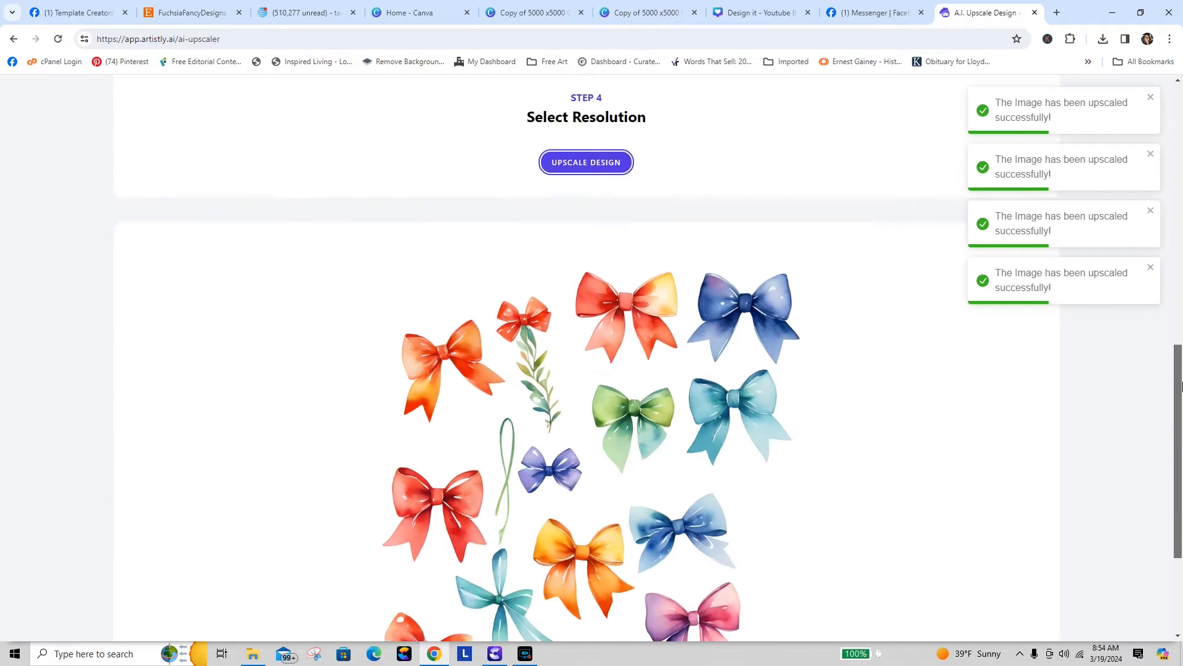
scroll(1178, 385, down, 2)
mouse_move(615, 372)
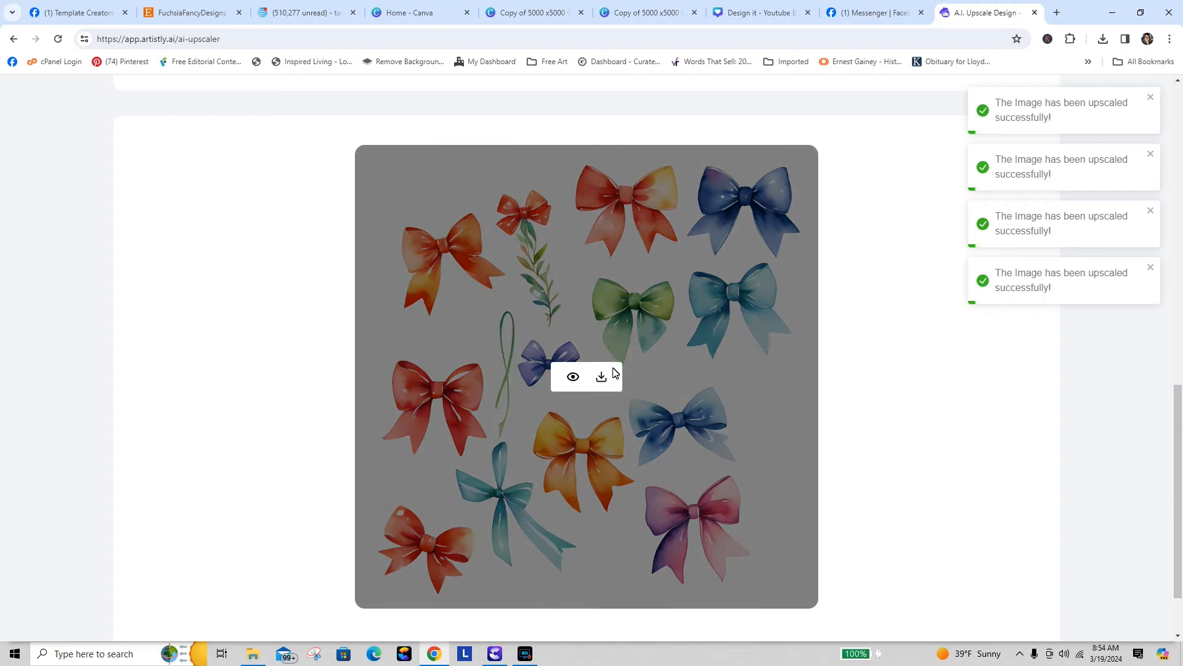
click(602, 378)
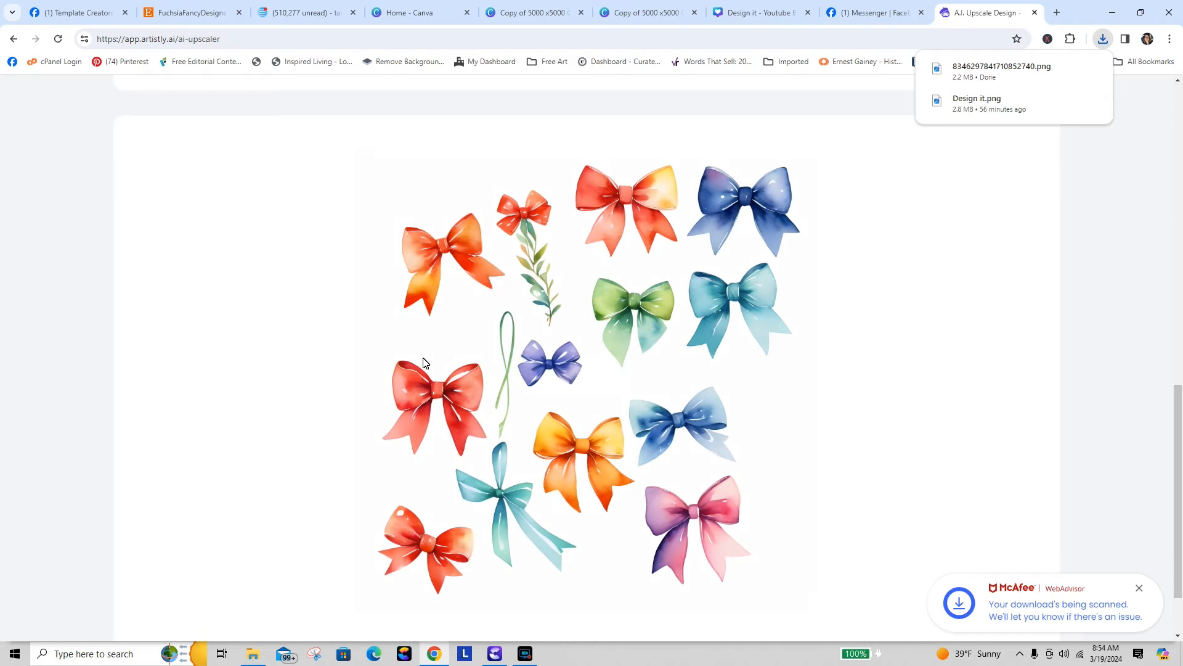
- Return to the Canva design and upload the downloaded bow image 8346297841710852740.png from Downloads
click(525, 15)
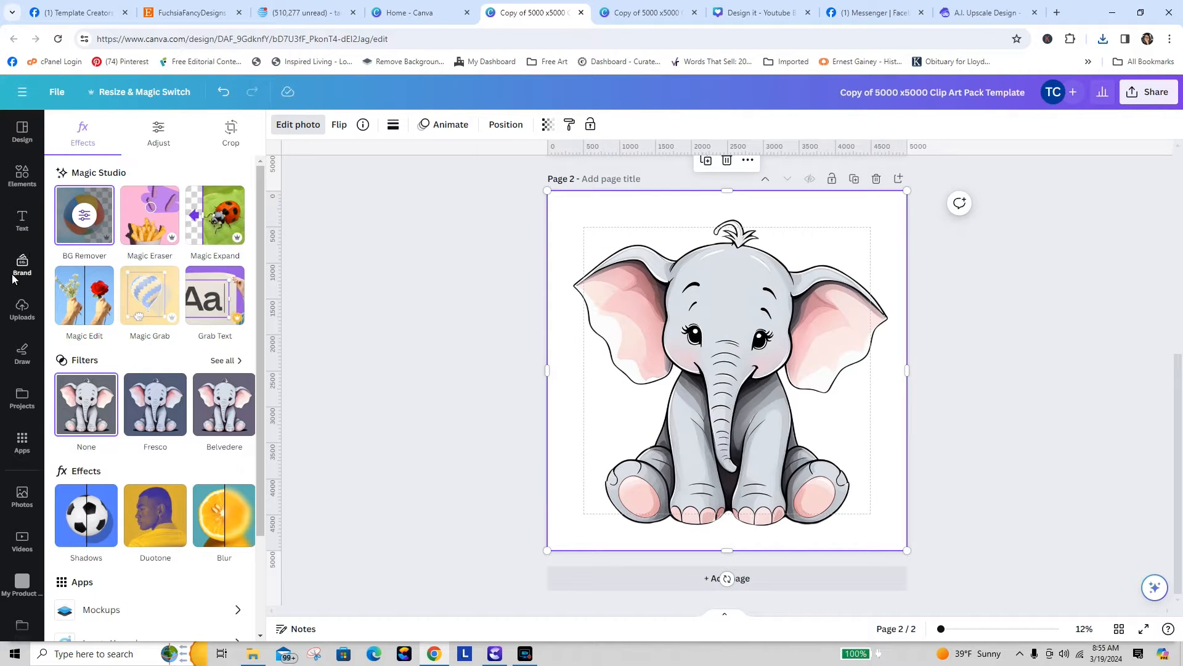
click(21, 308)
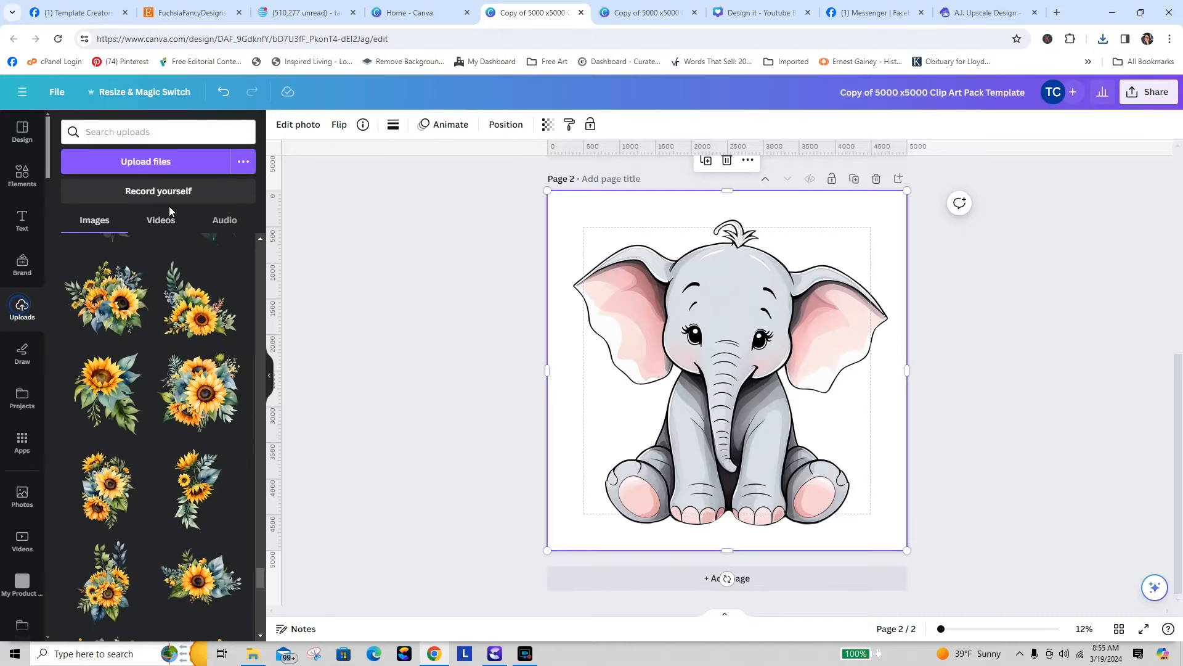
click(146, 162)
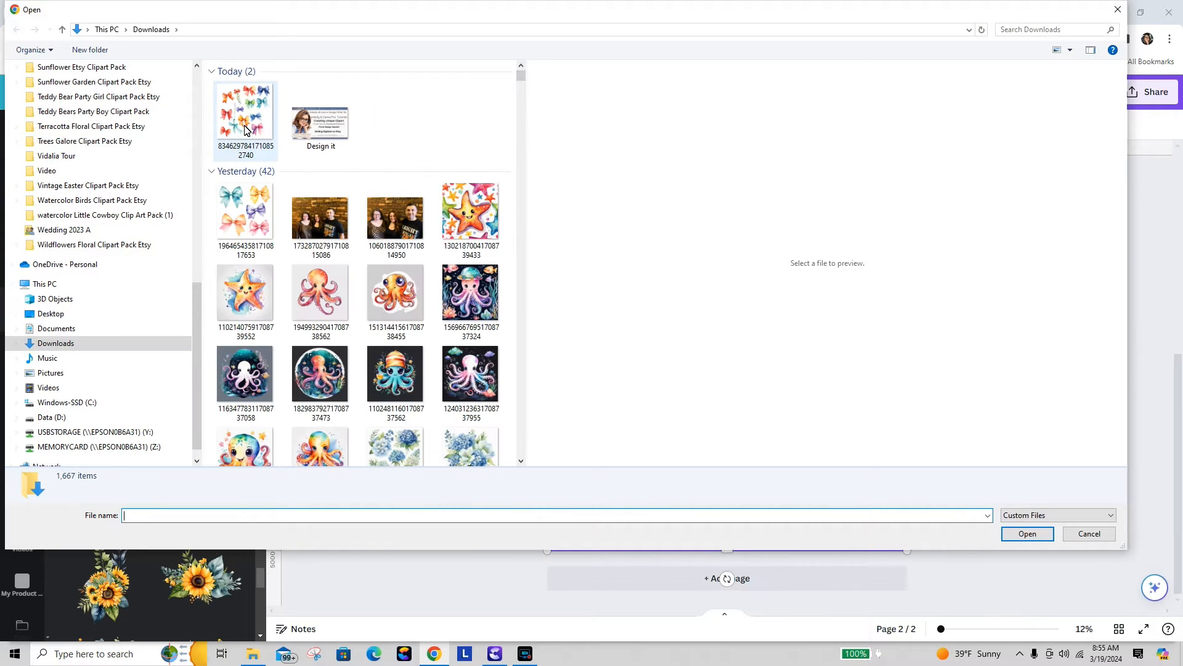
click(245, 130)
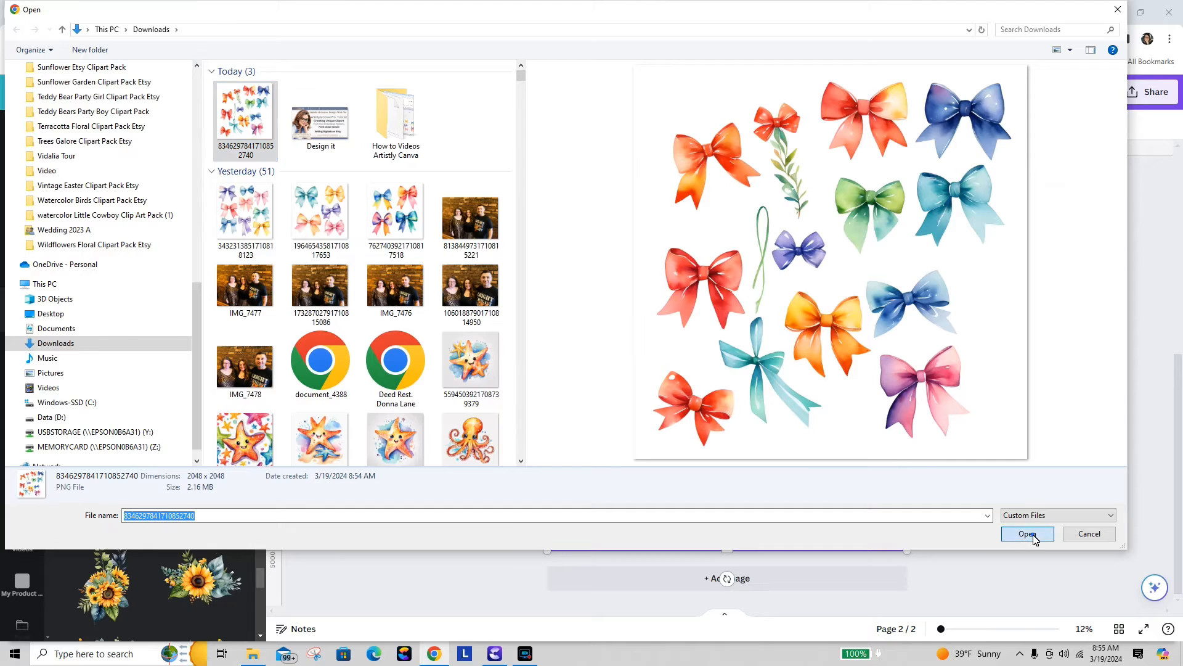
click(1028, 534)
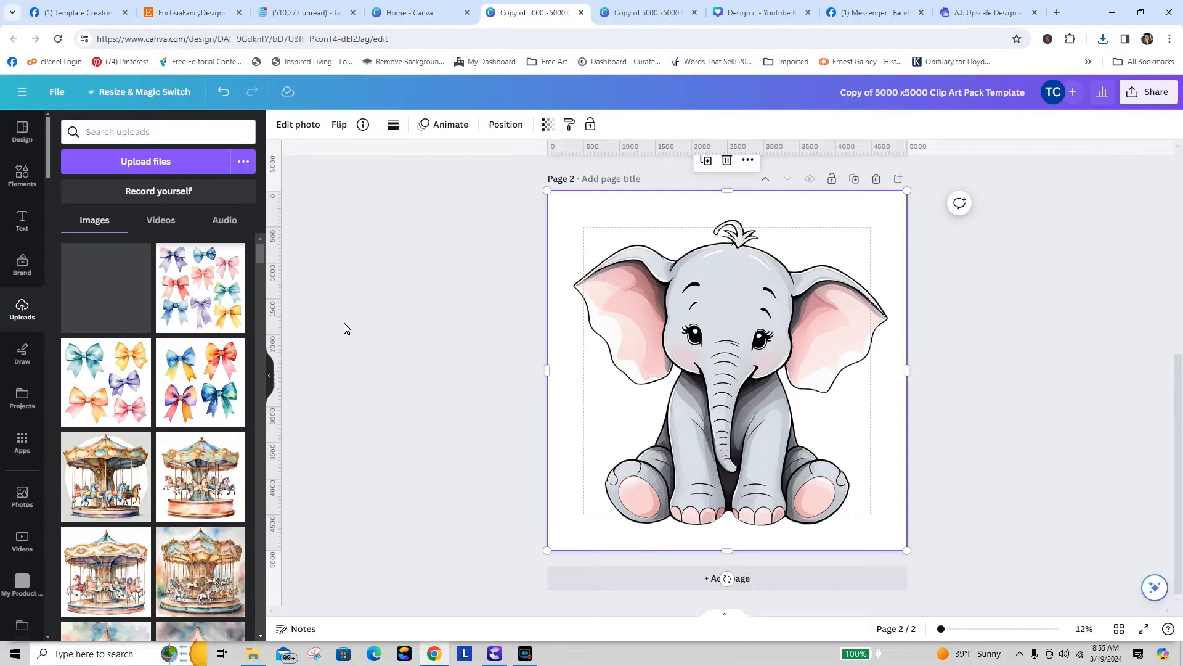
- Add a third page and fill it with the newly uploaded multi-bow image
click(779, 579)
drag(107, 294, 583, 275)
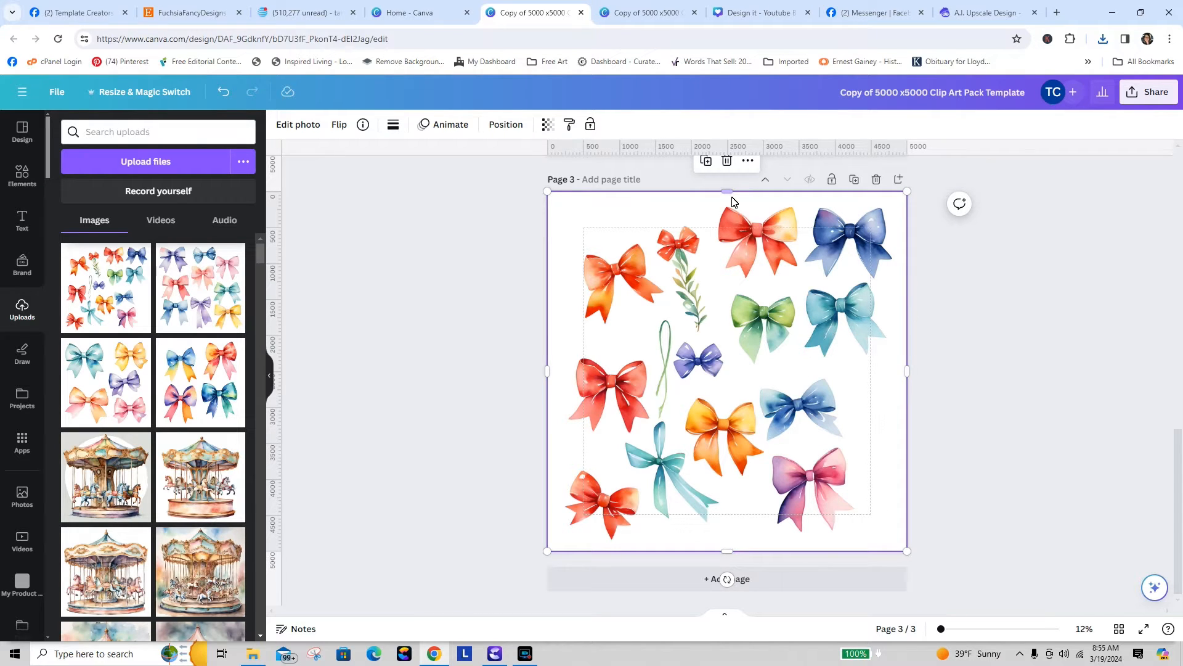
- Crop the multi-bow image on page 3 down to the single teal bow and move that bow toward the page's upper middle
drag(730, 199, 747, 284)
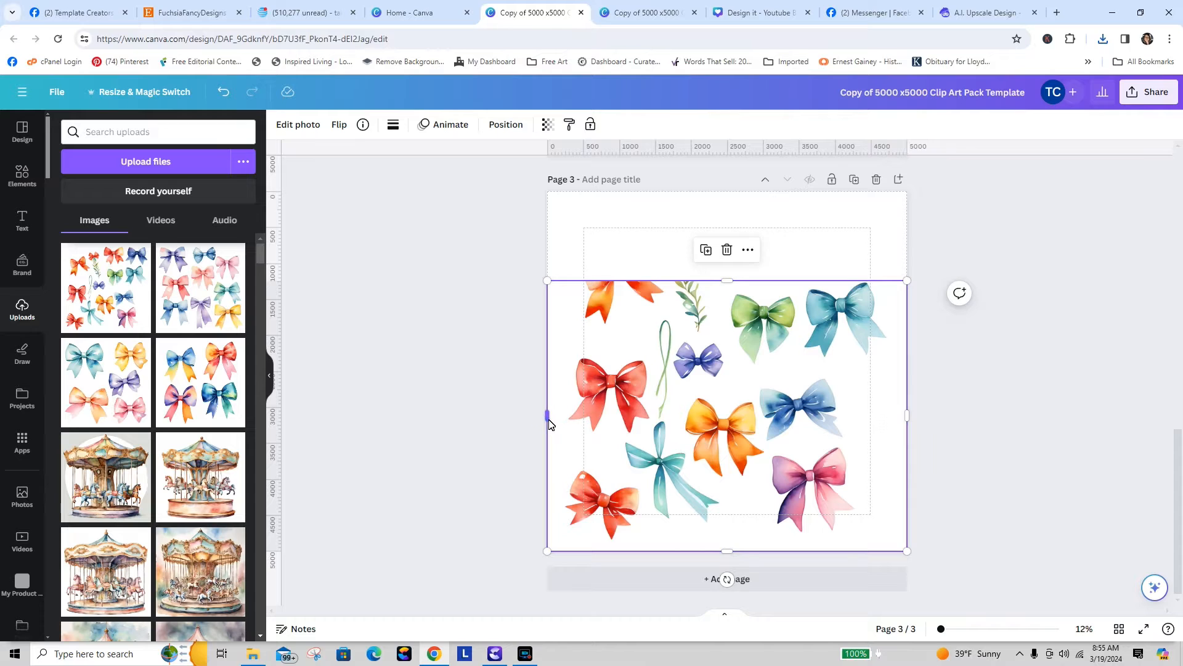
drag(549, 424, 799, 453)
drag(854, 554, 896, 362)
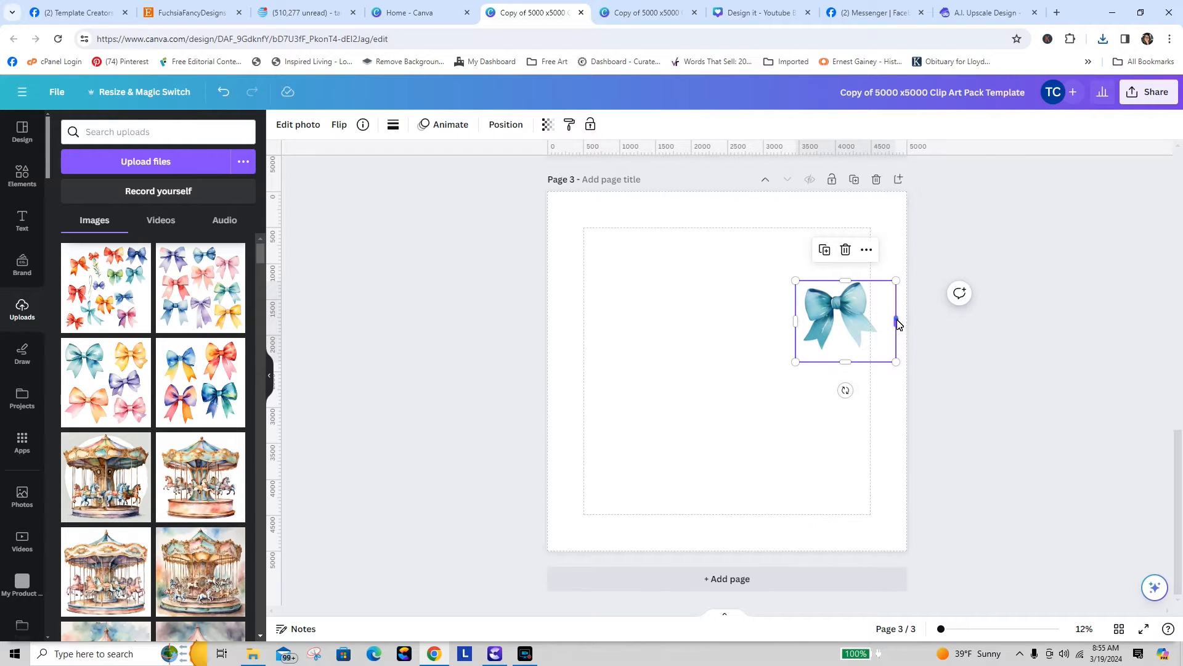
drag(897, 322, 882, 324)
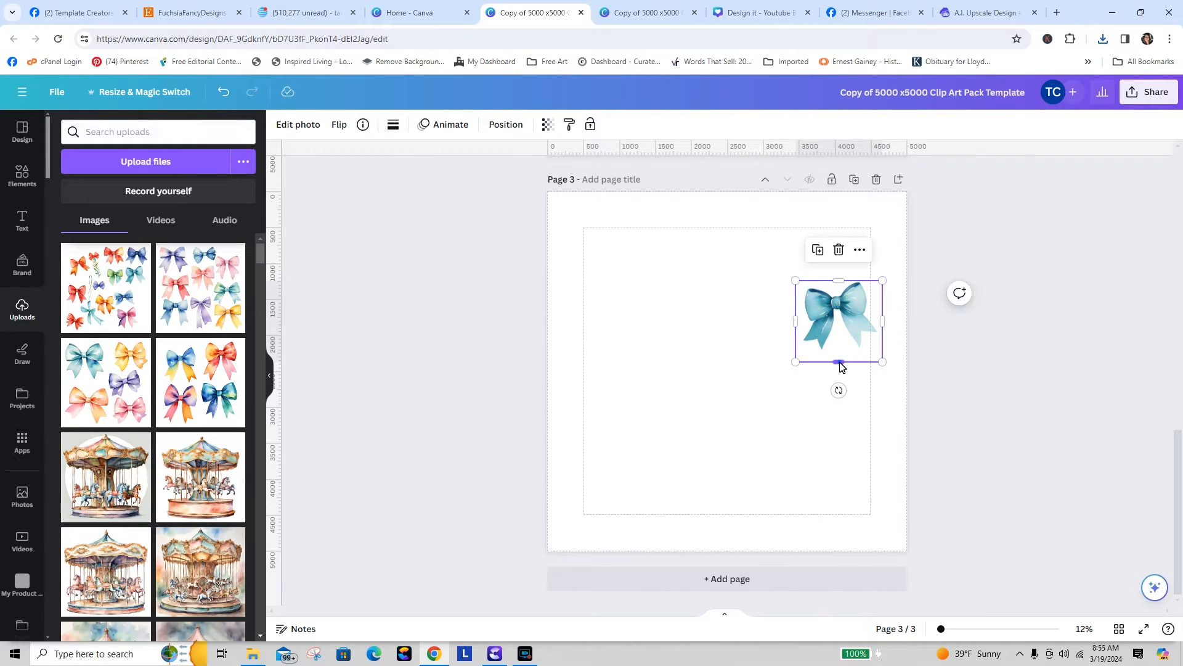
drag(842, 368, 666, 306)
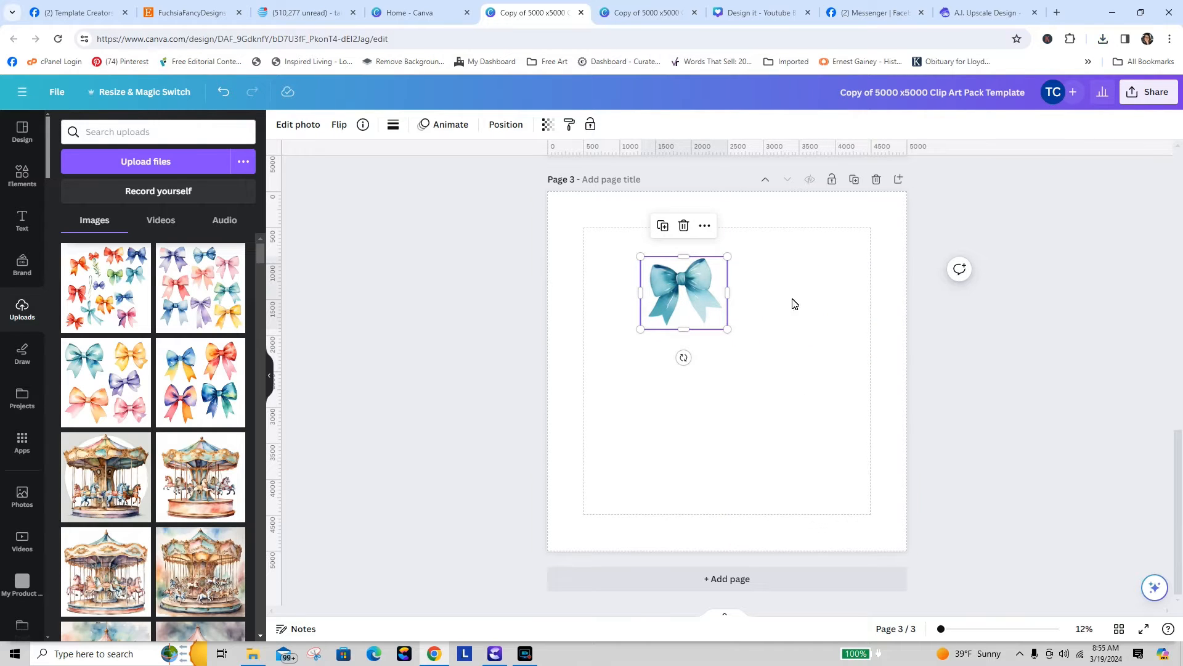
- Move the cropped teal bow from page 3 onto page 2, above the elephant's ear at the page's upper right corner
drag(1178, 469, 1178, 393)
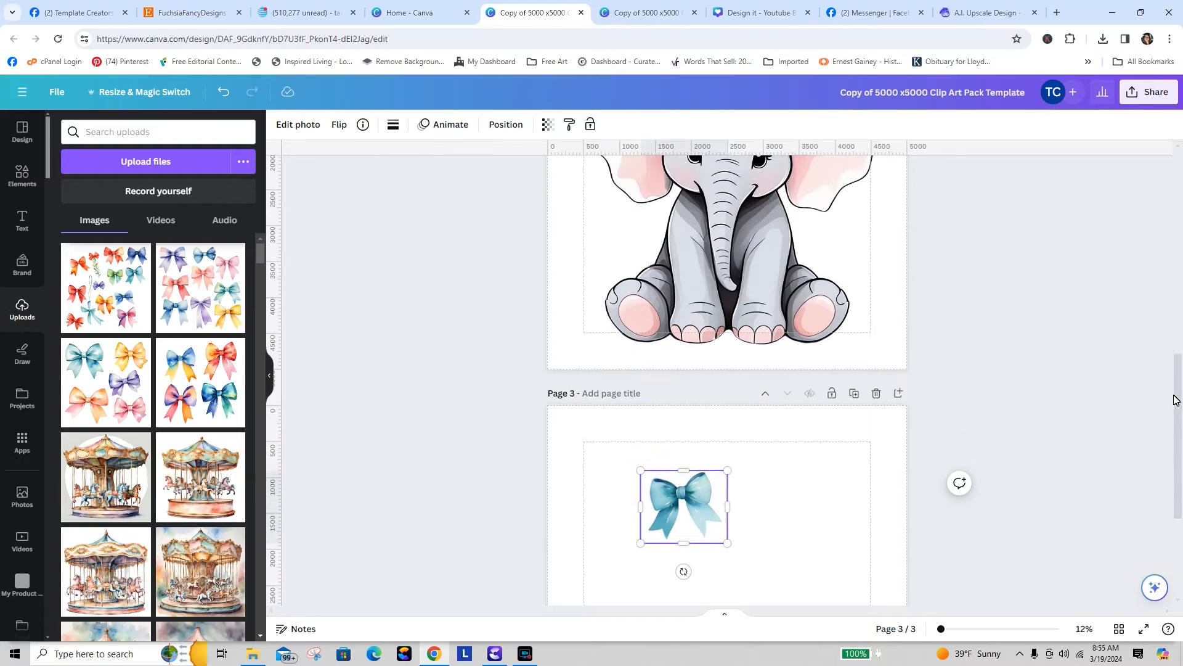
drag(689, 501, 734, 180)
drag(1181, 426, 1180, 324)
drag(744, 458, 852, 339)
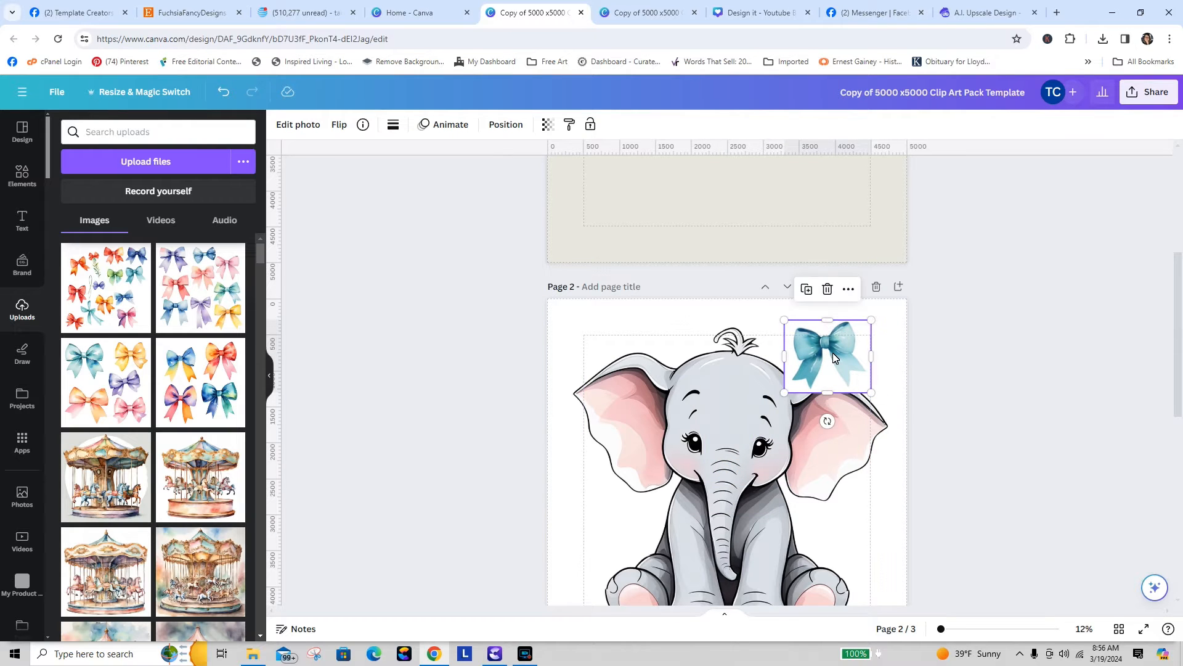
- Remove the teal bow's background and place the enlarged bow on top of the elephant's head
click(298, 124)
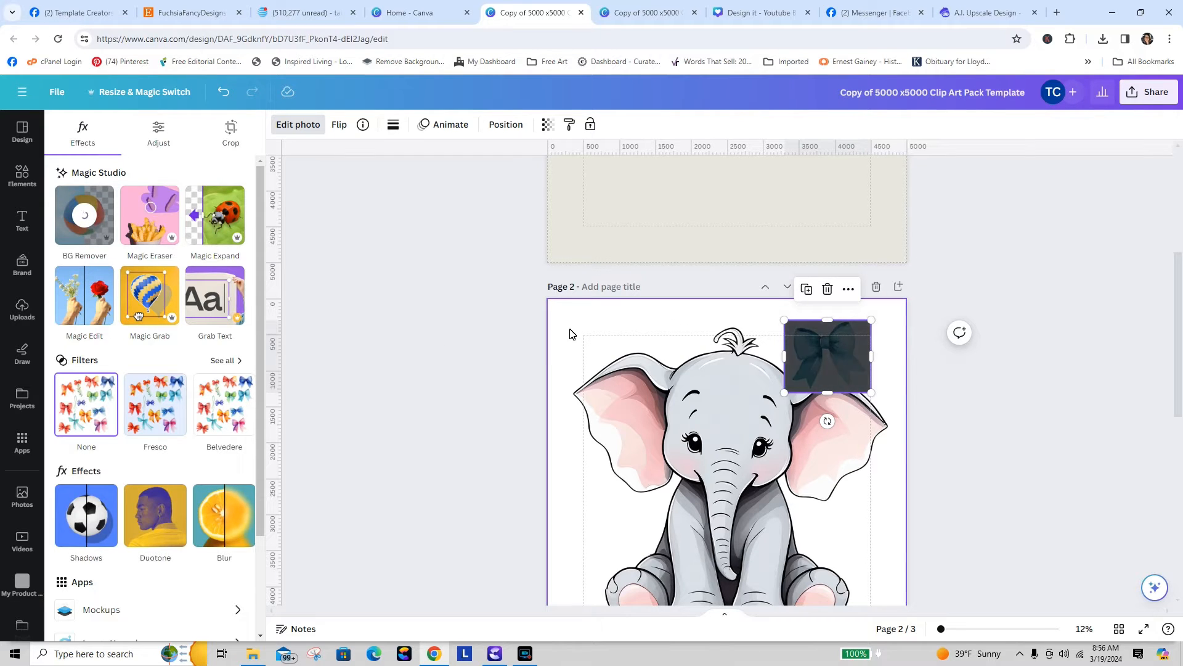
drag(830, 355, 633, 271)
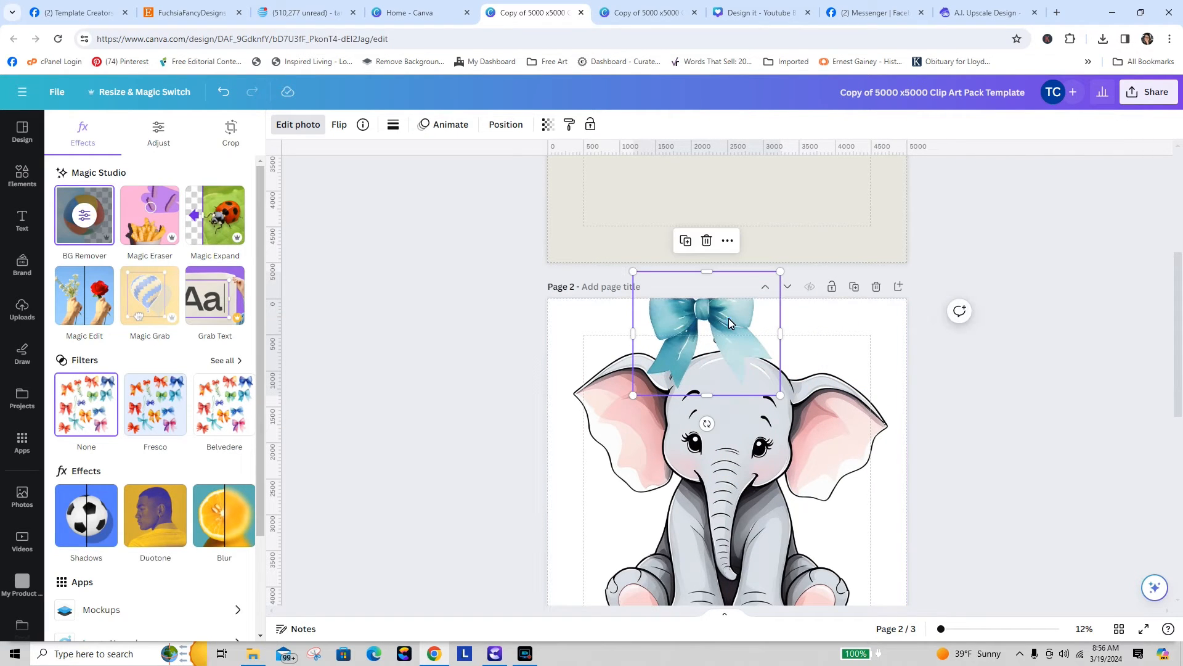
drag(728, 318, 758, 350)
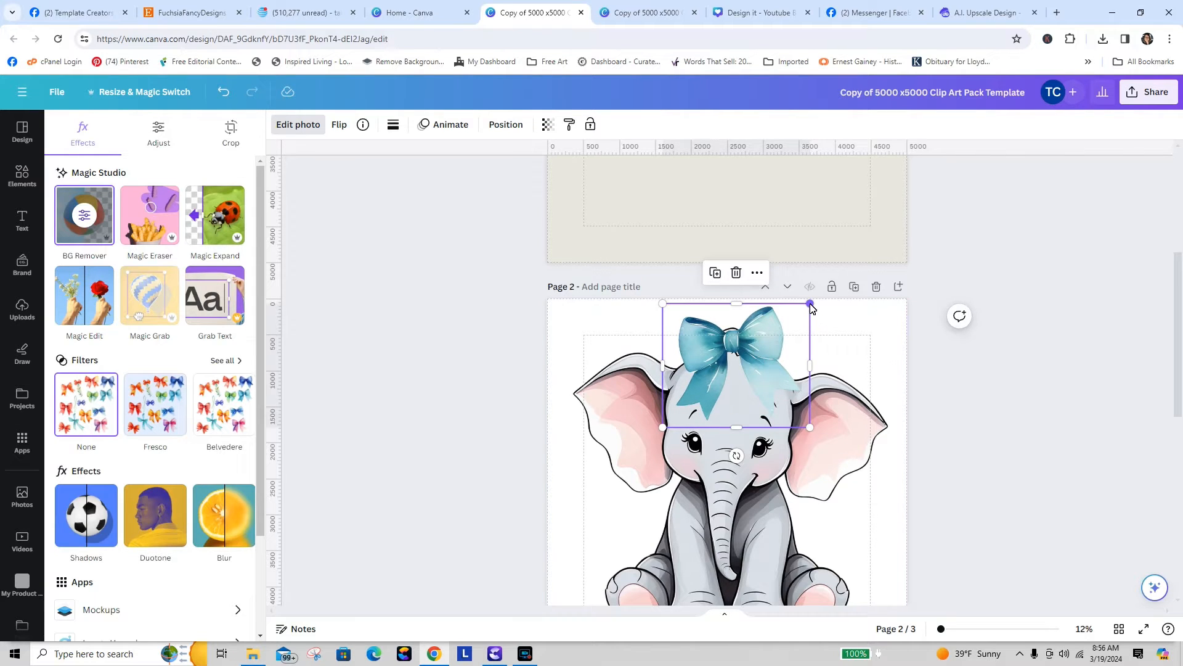
- Scale the elephant down slightly and refit the teal bow on its head, tilted counterclockwise and a bit larger
click(828, 382)
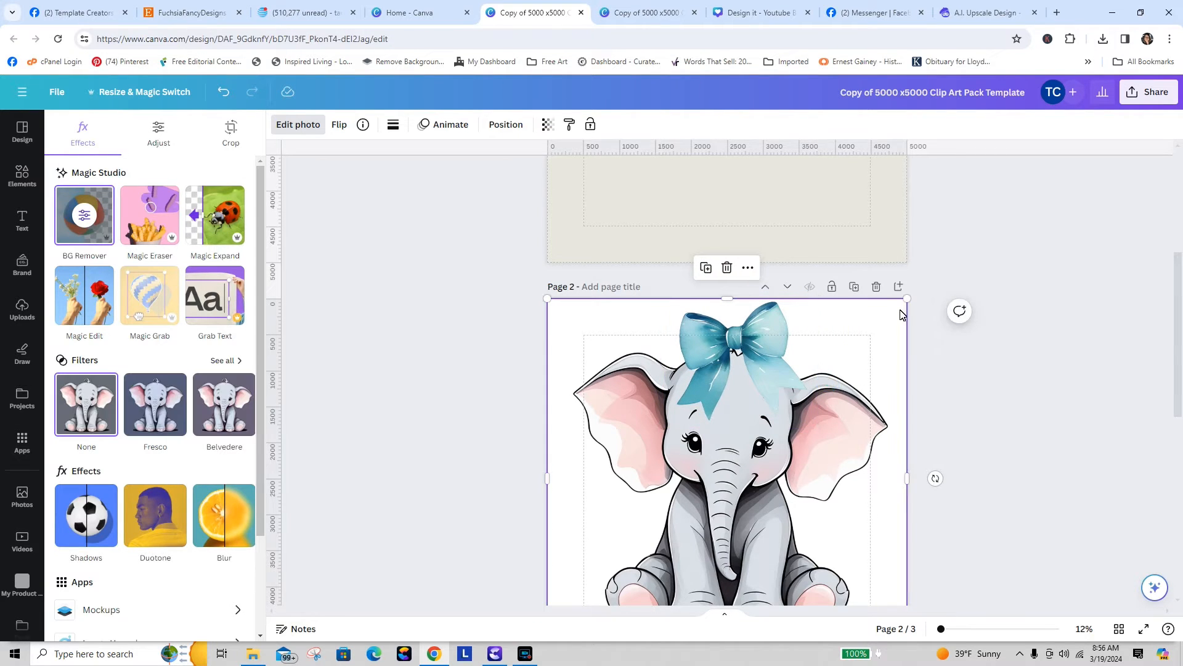
drag(904, 303, 890, 341)
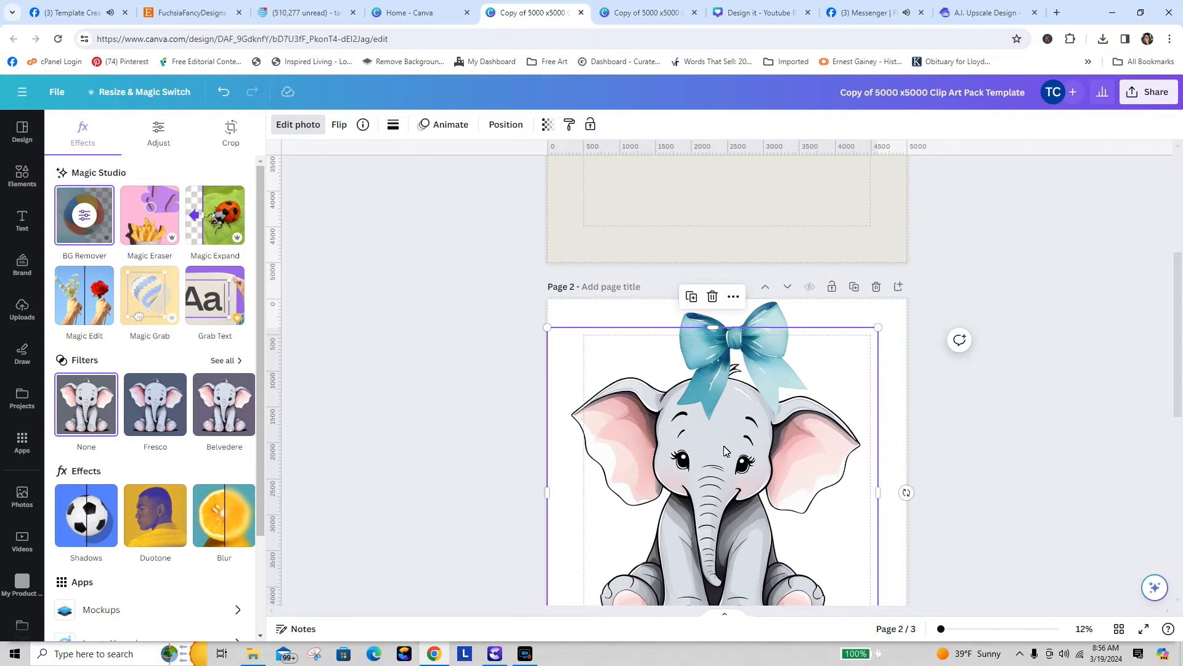
click(769, 327)
drag(768, 327, 739, 364)
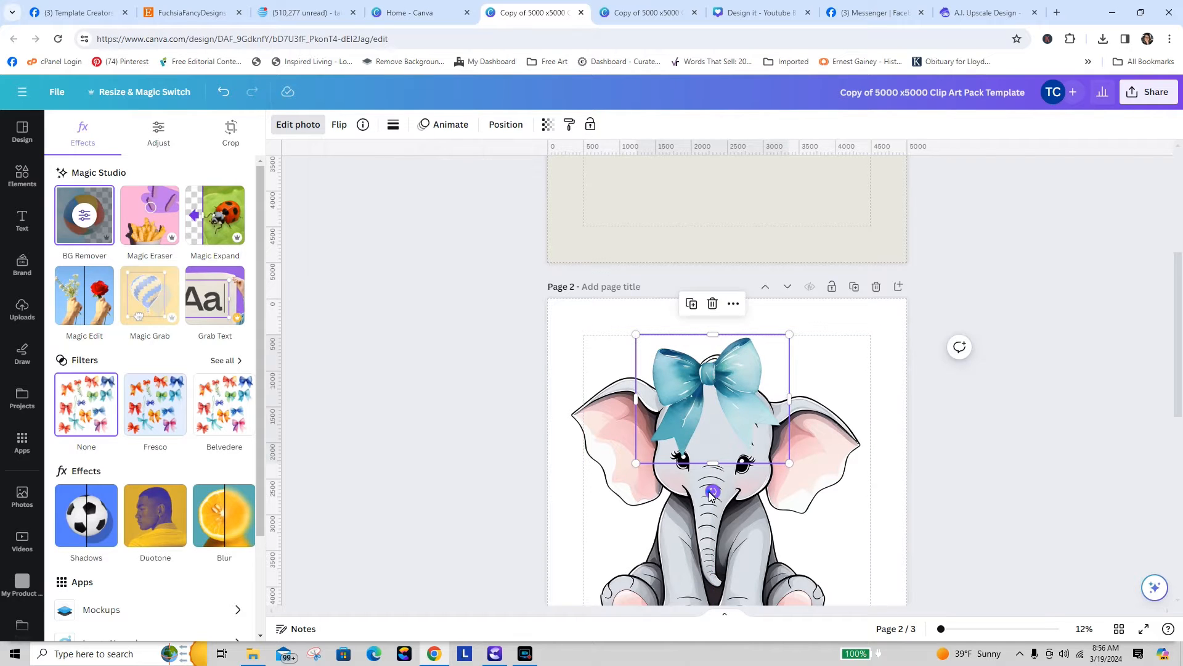
drag(708, 491, 727, 497)
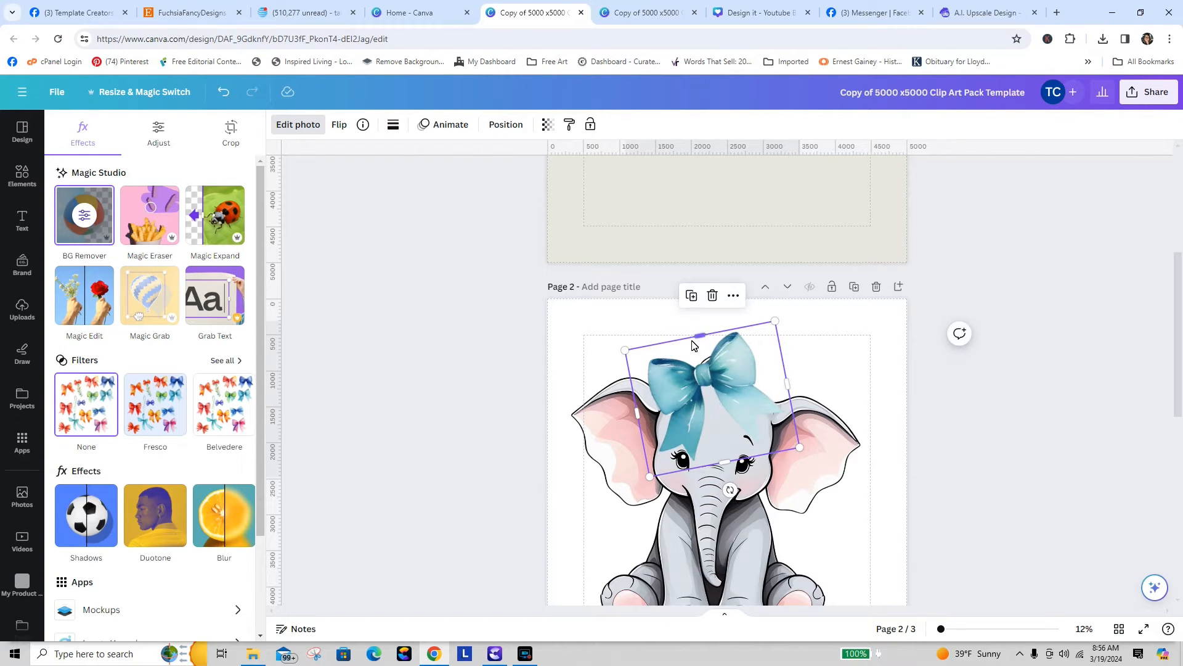
drag(625, 349, 602, 338)
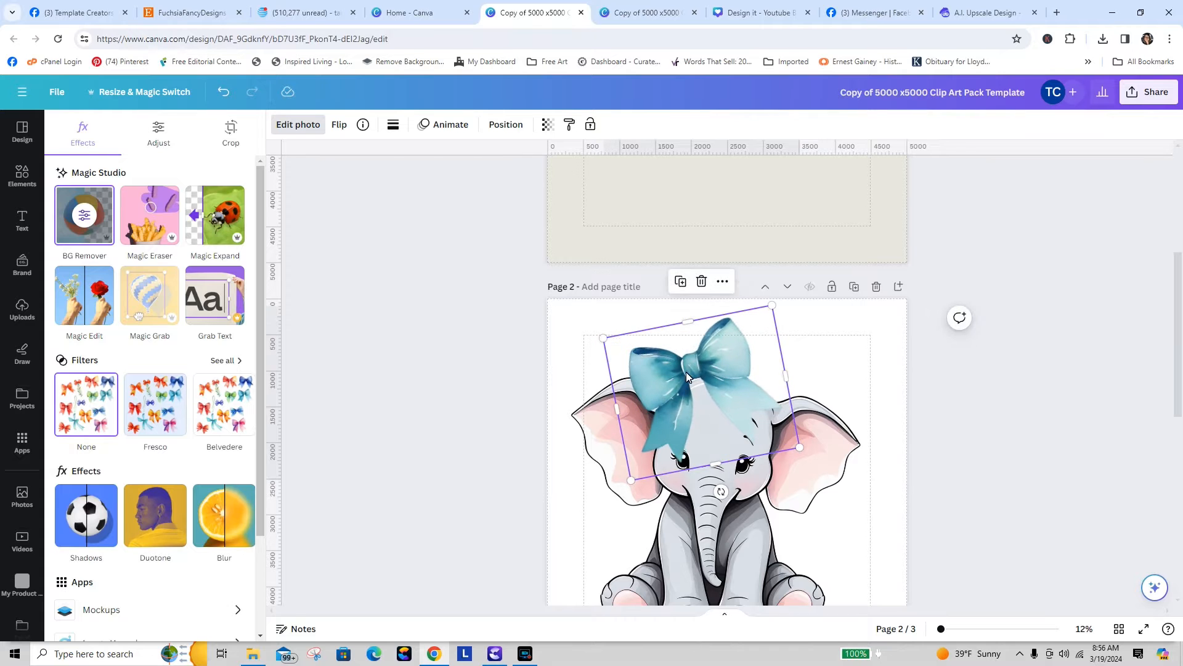
- Move the bow aside and erase the tuft of hair on the elephant's head with Magic Eraser at brush size 20
drag(687, 373, 822, 379)
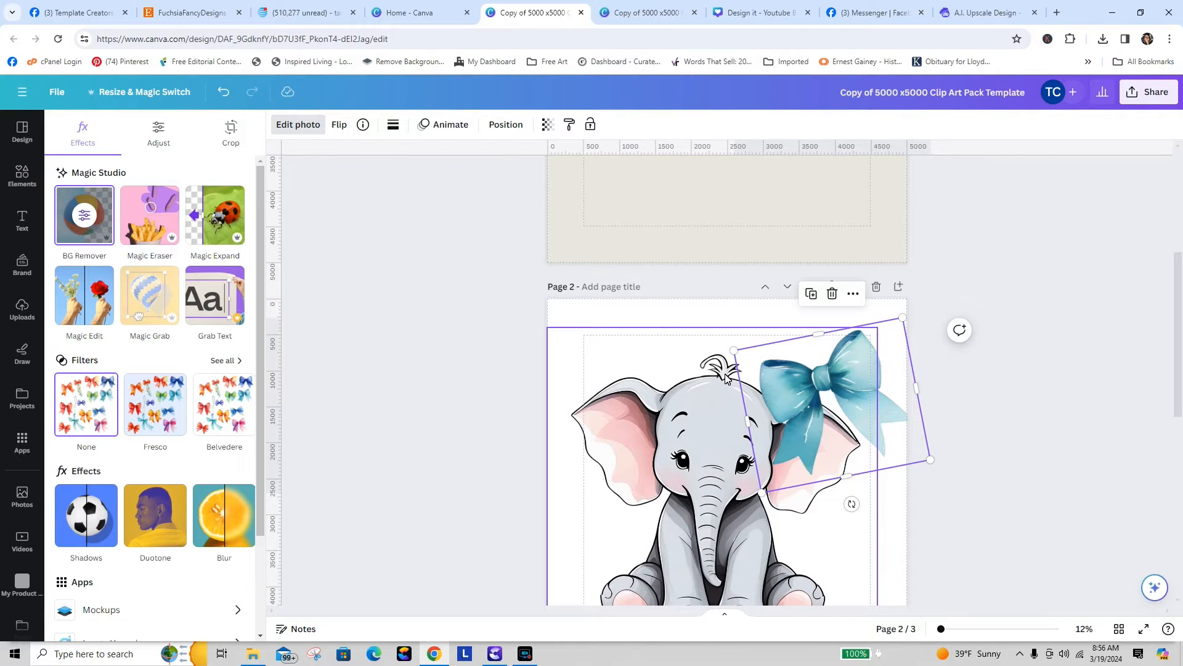
click(703, 430)
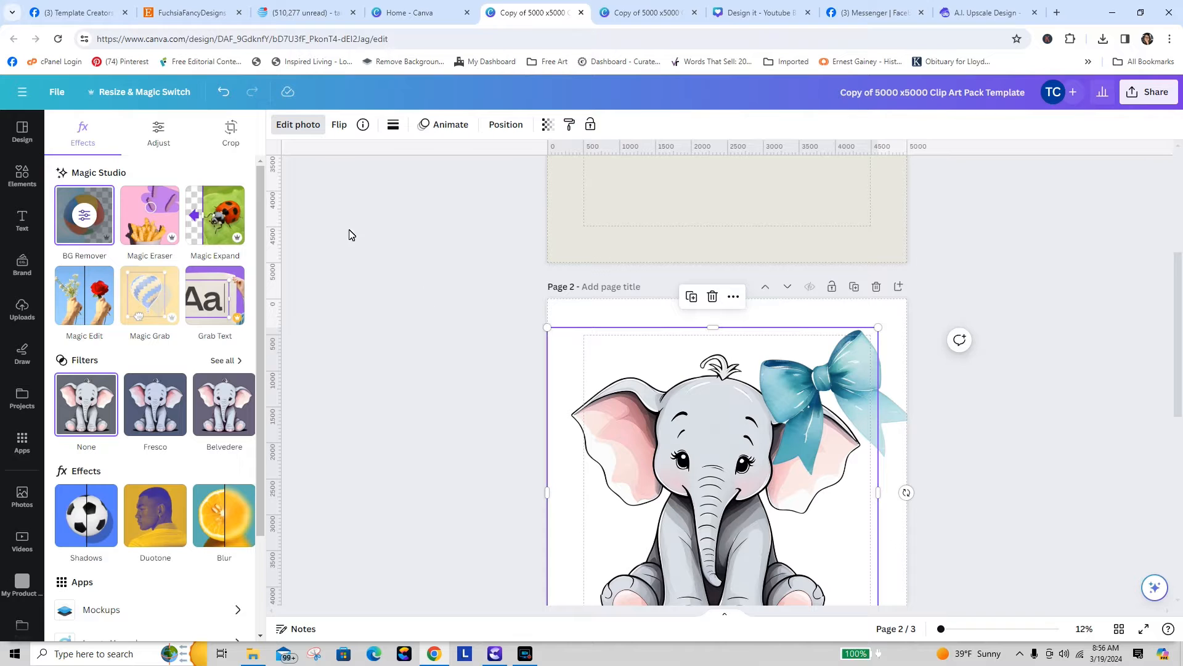
click(151, 209)
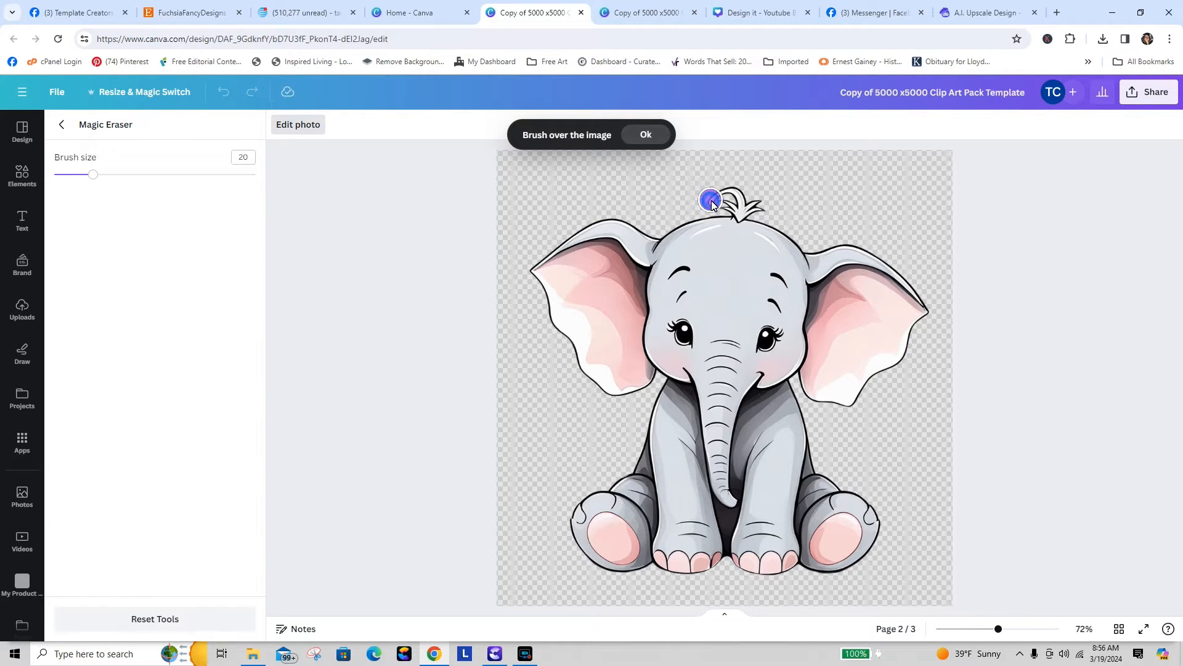
drag(712, 204, 730, 198)
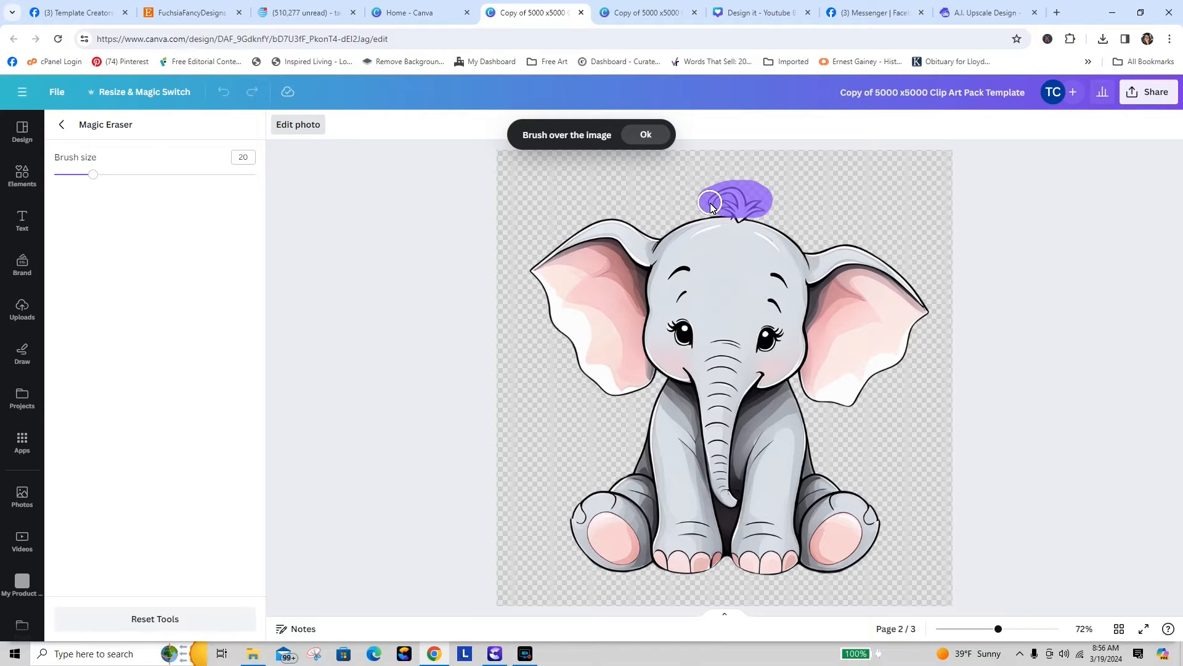
drag(709, 202, 709, 199)
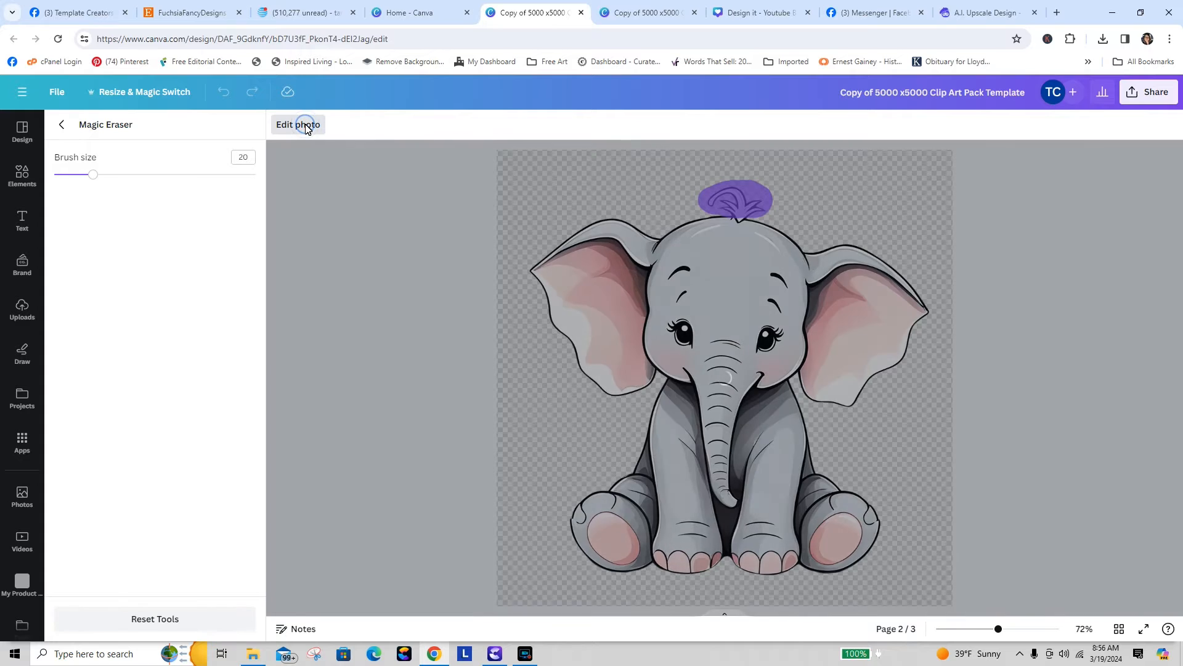
click(305, 125)
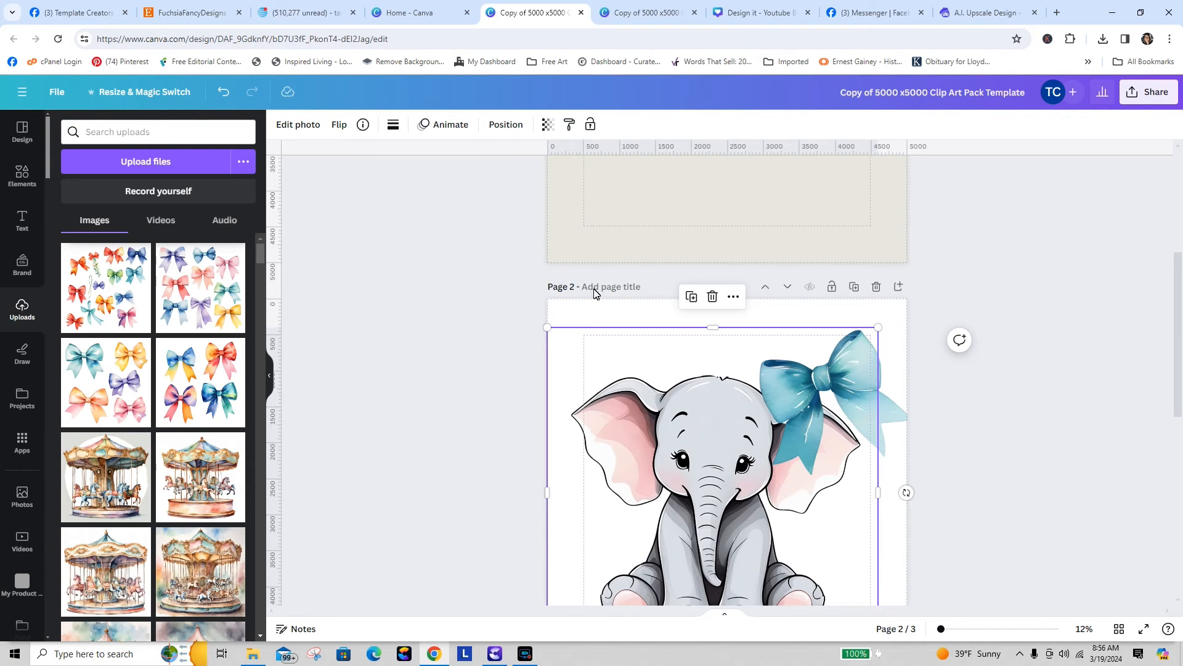
- Center the elephant within the page margins and seat the teal bow on its head, smaller and tilted slightly clockwise
drag(845, 374, 755, 341)
click(857, 363)
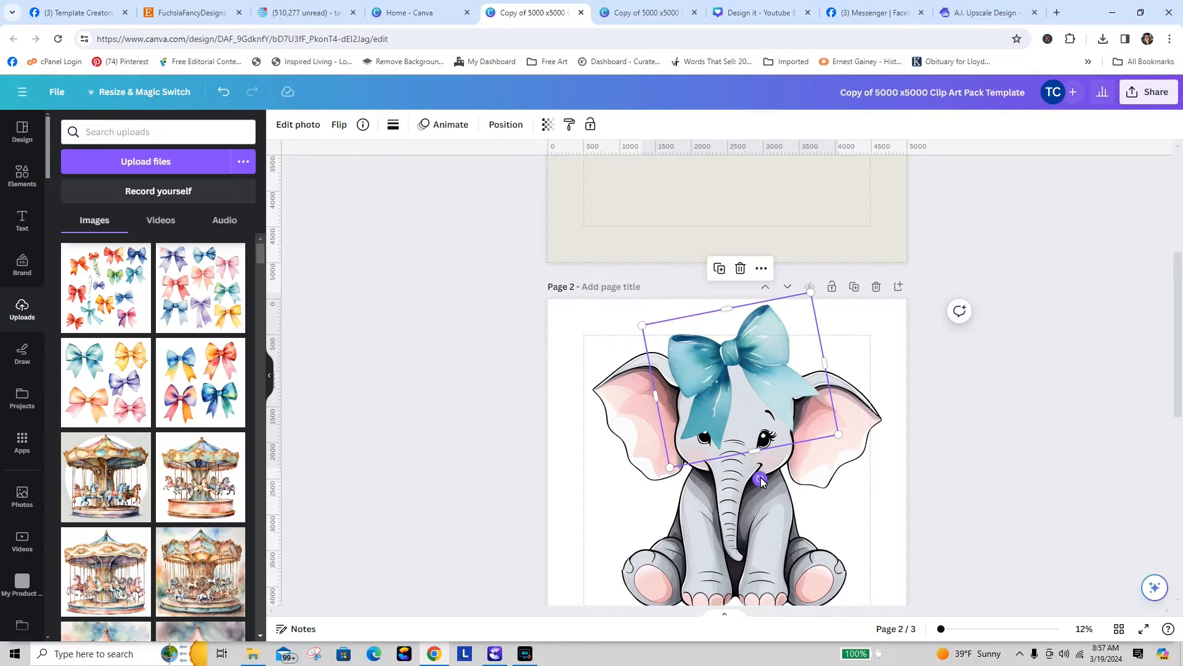
drag(760, 478, 738, 490)
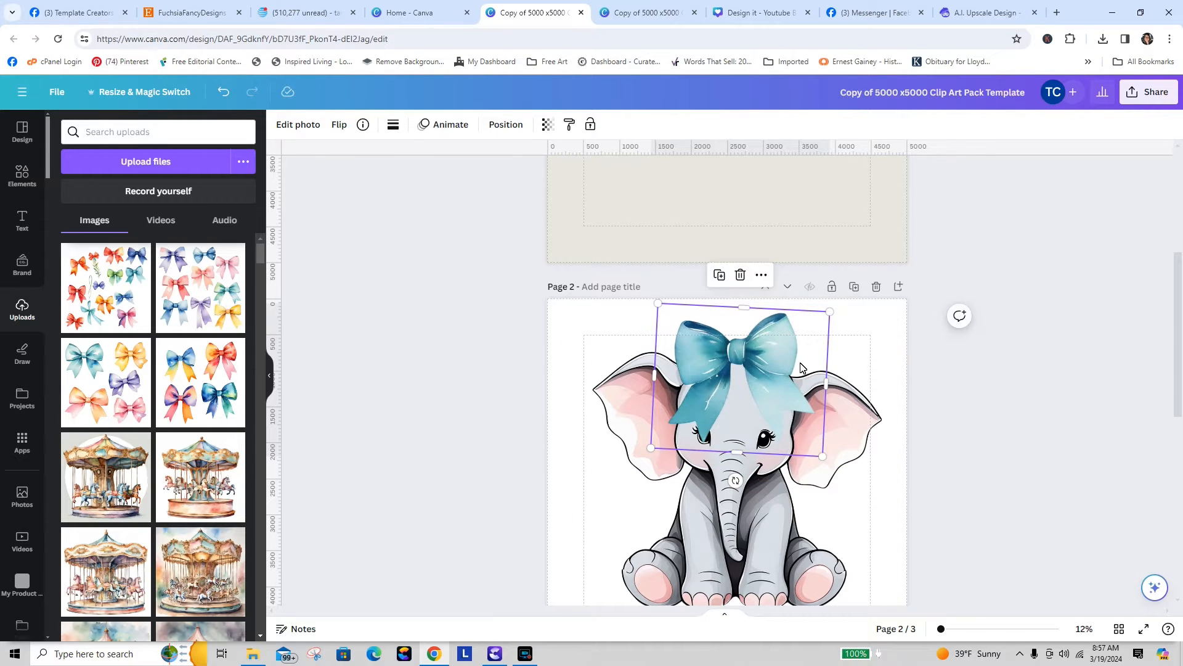
drag(832, 320, 762, 352)
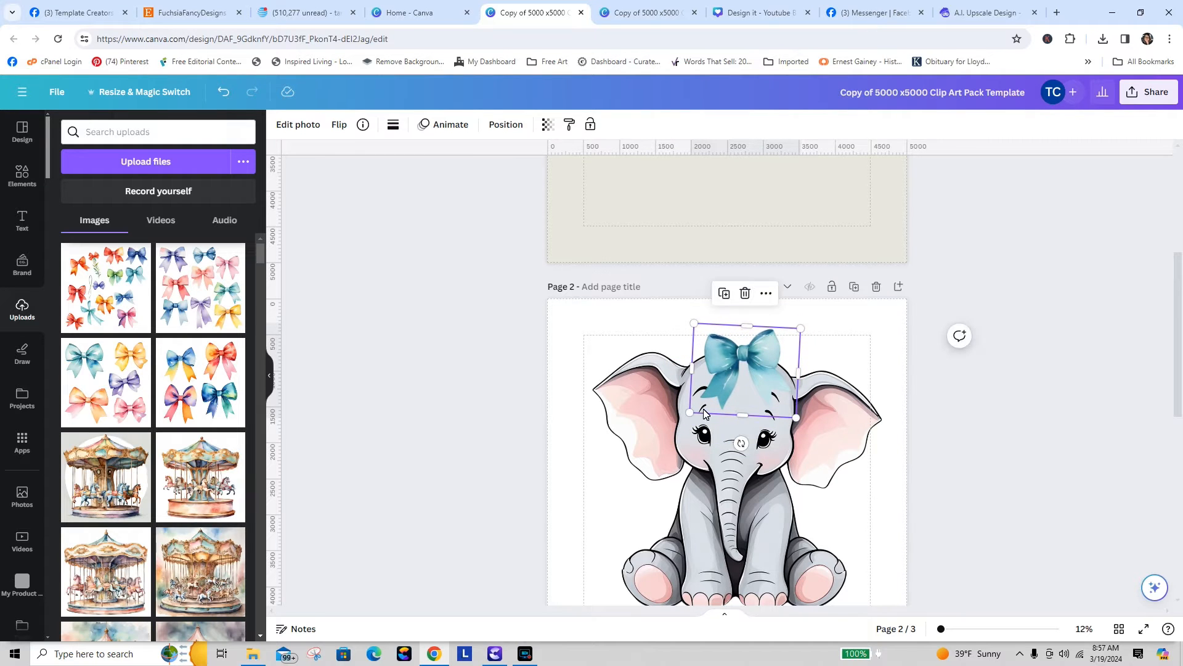
mouse_move(691, 373)
mouse_down()
mouse_move(679, 373)
mouse_move(695, 373)
mouse_up()
drag(699, 326, 679, 313)
drag(755, 345, 756, 359)
click(911, 440)
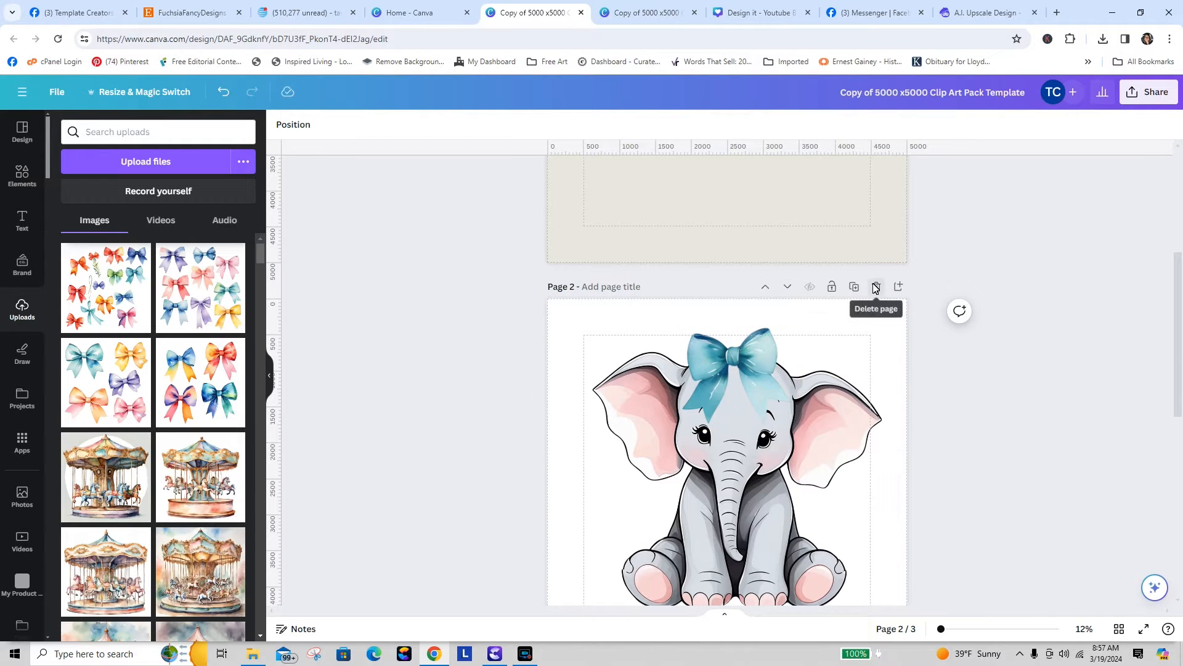
- Duplicate the elephant page and fill the blank page 4 with the uploaded five-bow image
click(855, 288)
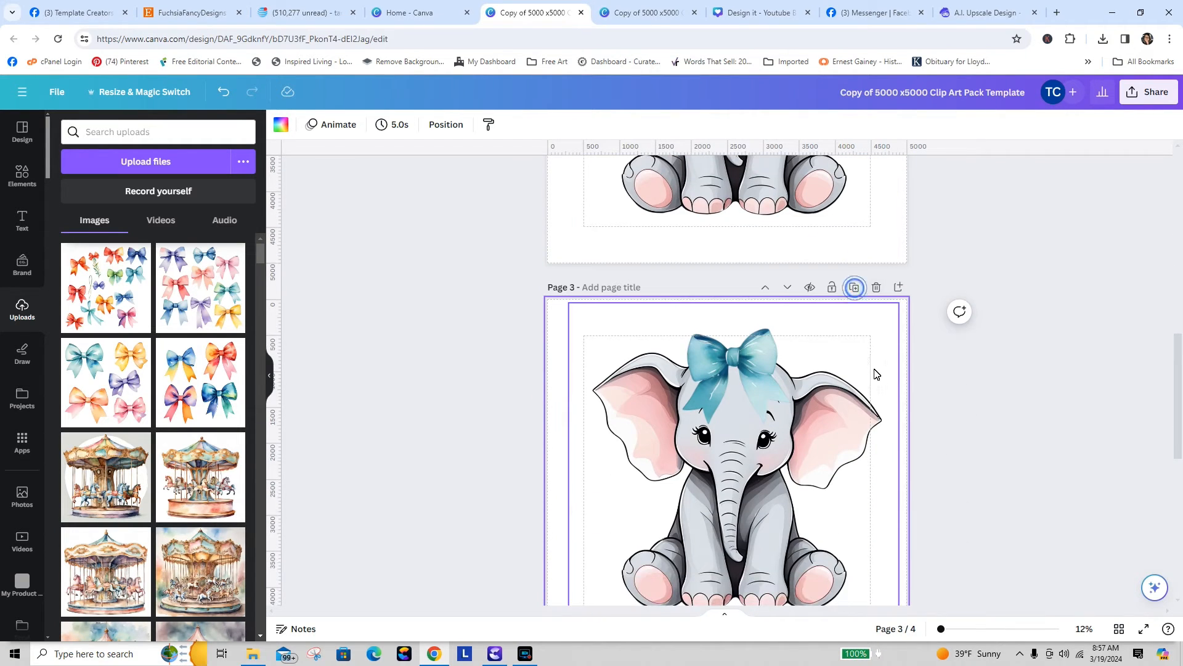
click(1151, 359)
drag(1180, 378, 1182, 539)
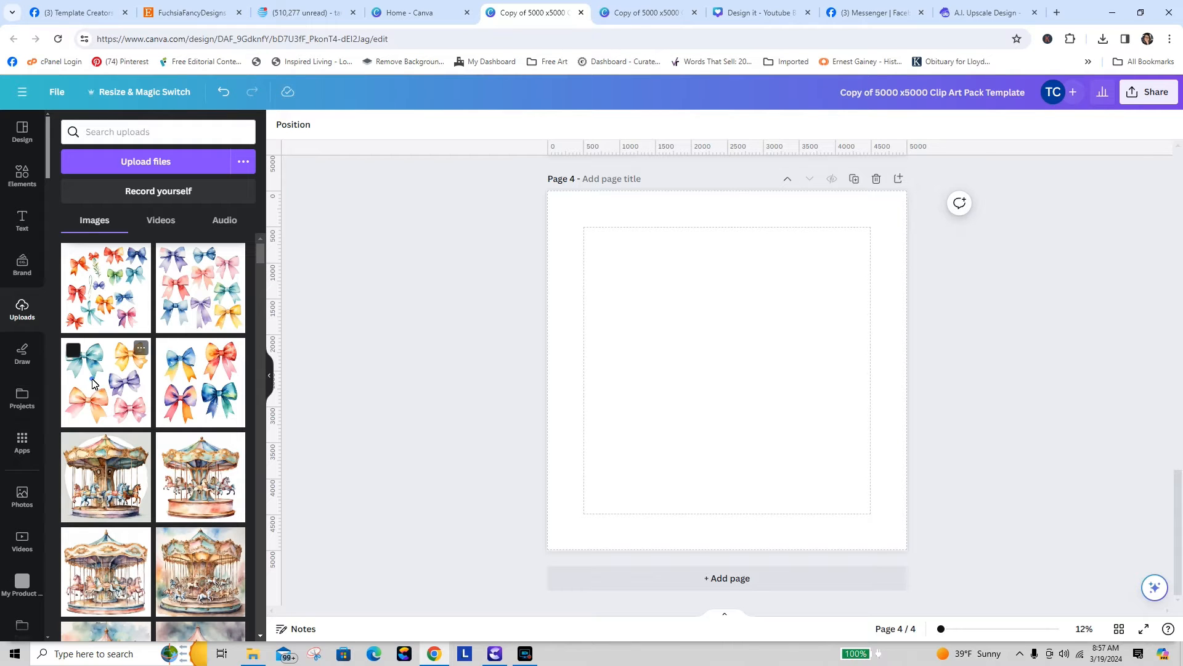
drag(92, 383, 569, 318)
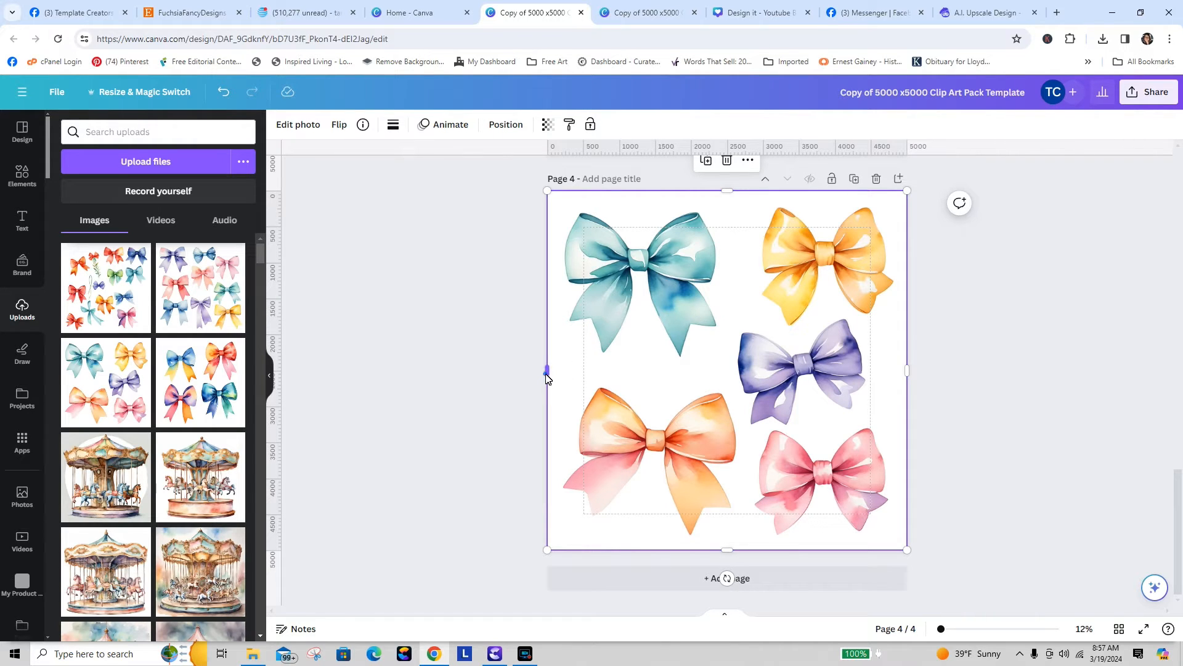
- Crop the five-bow image on page 4 to the pink bow, shrink it and move it to the upper part of the page
drag(547, 373, 744, 371)
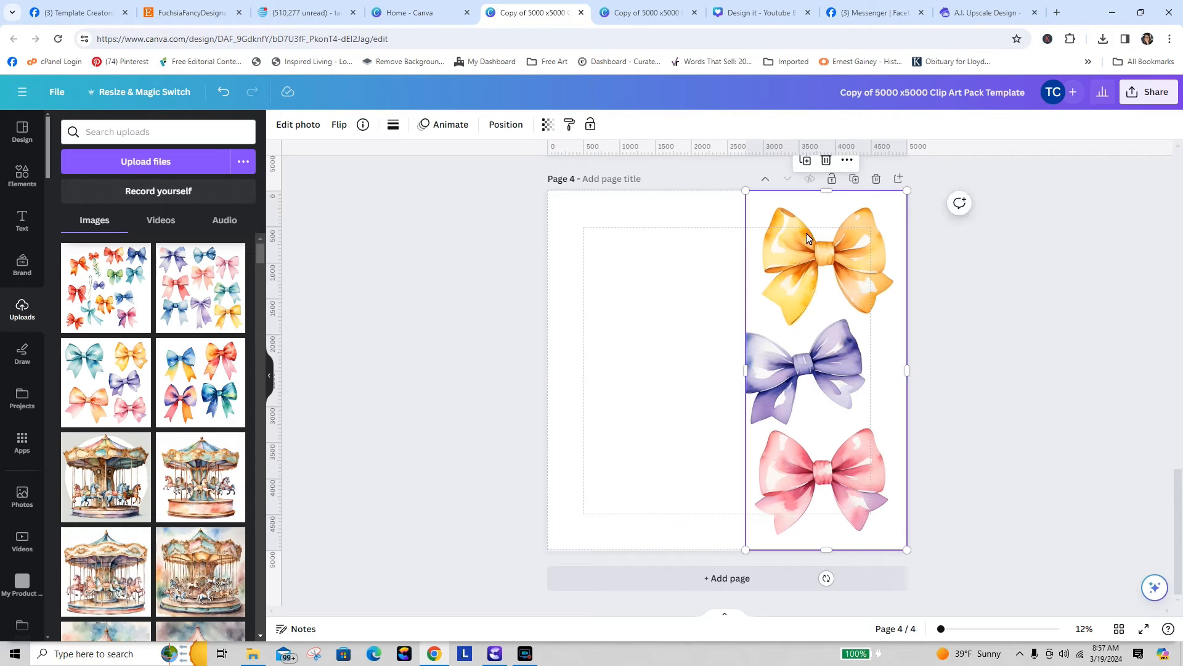
drag(826, 196, 846, 431)
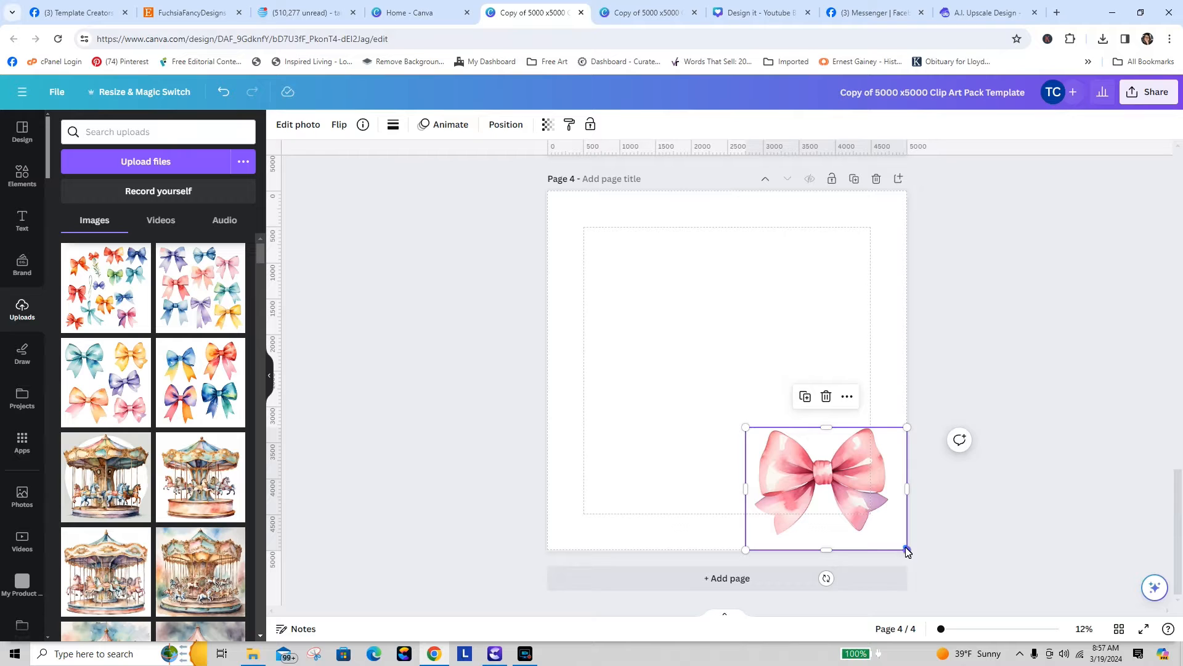
drag(907, 550, 870, 520)
drag(810, 450, 761, 236)
- Move the teal bow off the duplicated elephant on page 3, outside the page area
drag(1179, 504, 1175, 401)
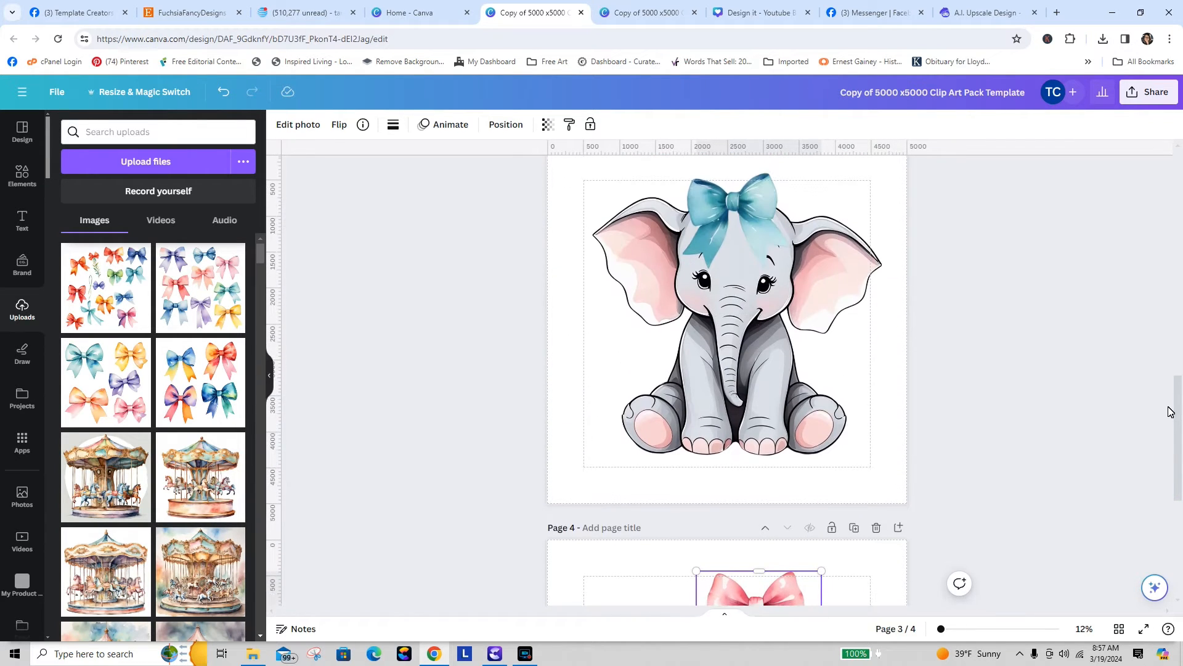
click(754, 190)
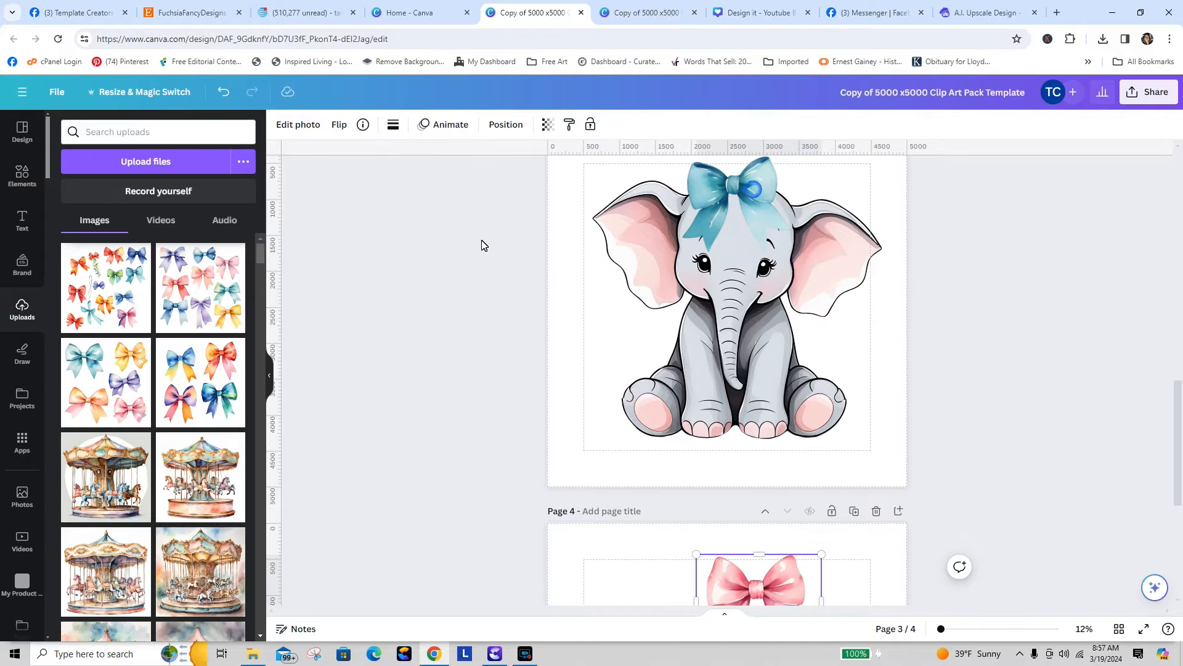
drag(752, 207, 409, 261)
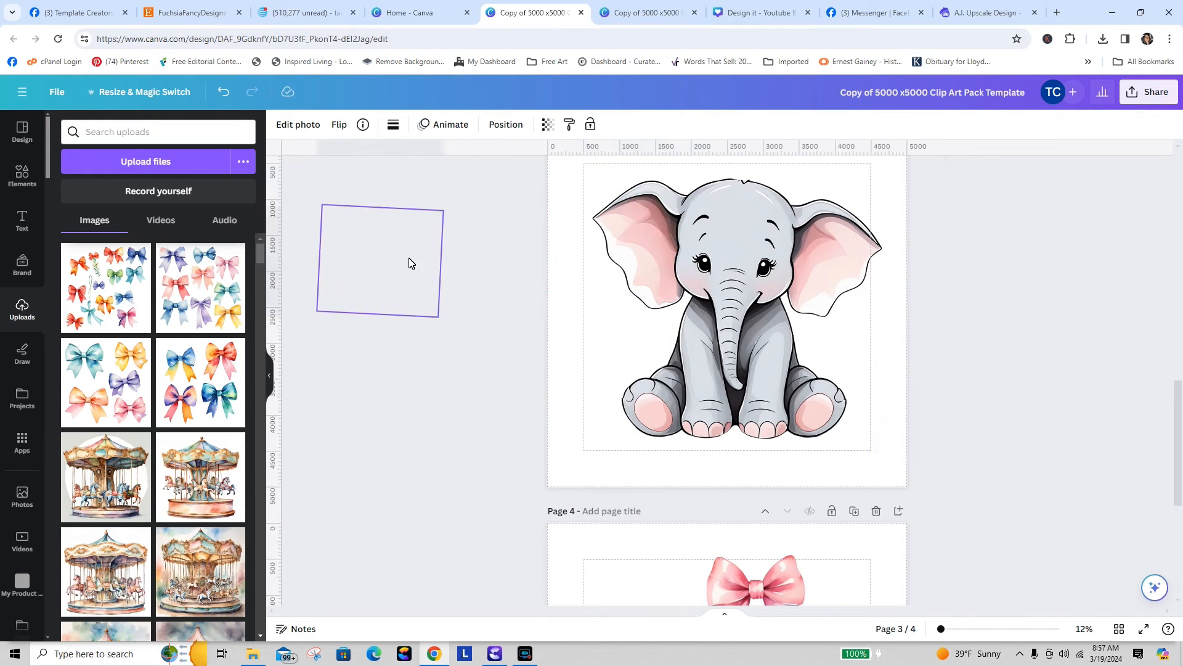
- Place the pink bow from page 4 on the page 3 elephant's head and remove the bow's background
drag(794, 588, 764, 196)
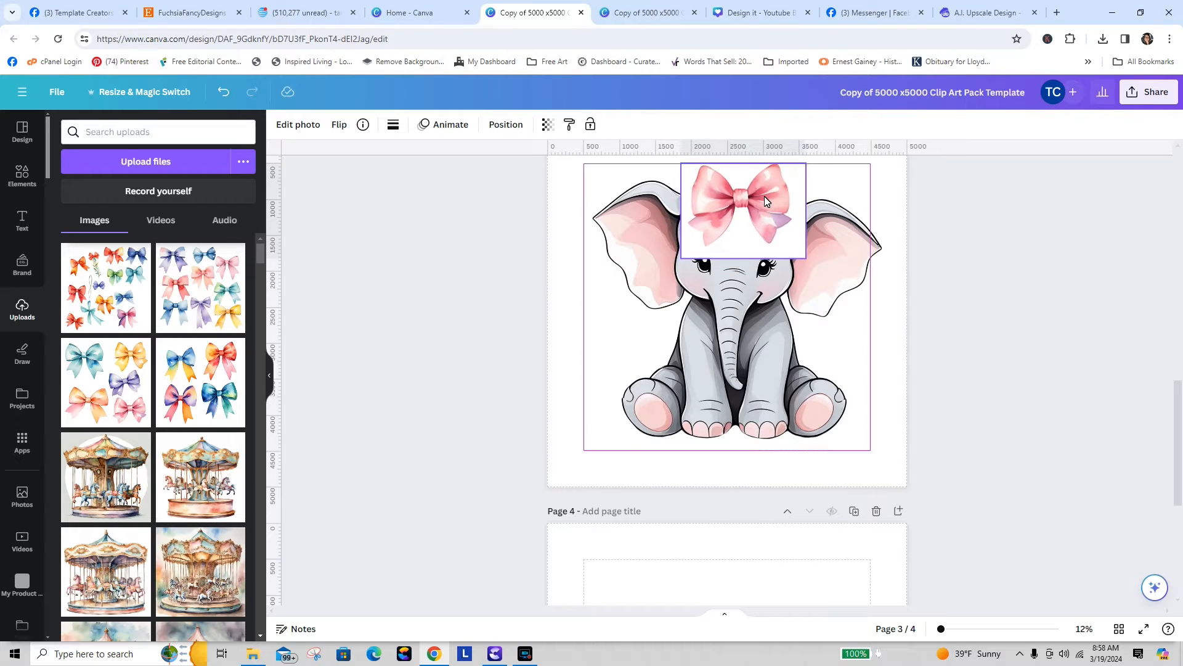
click(299, 125)
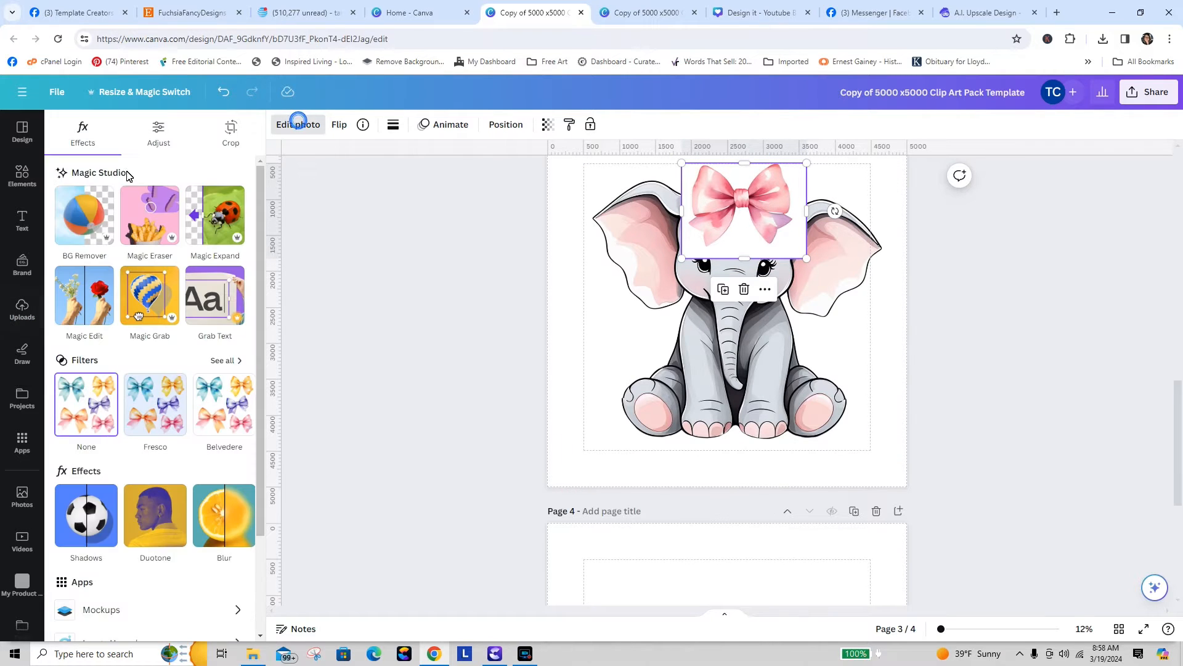
click(85, 215)
click(395, 225)
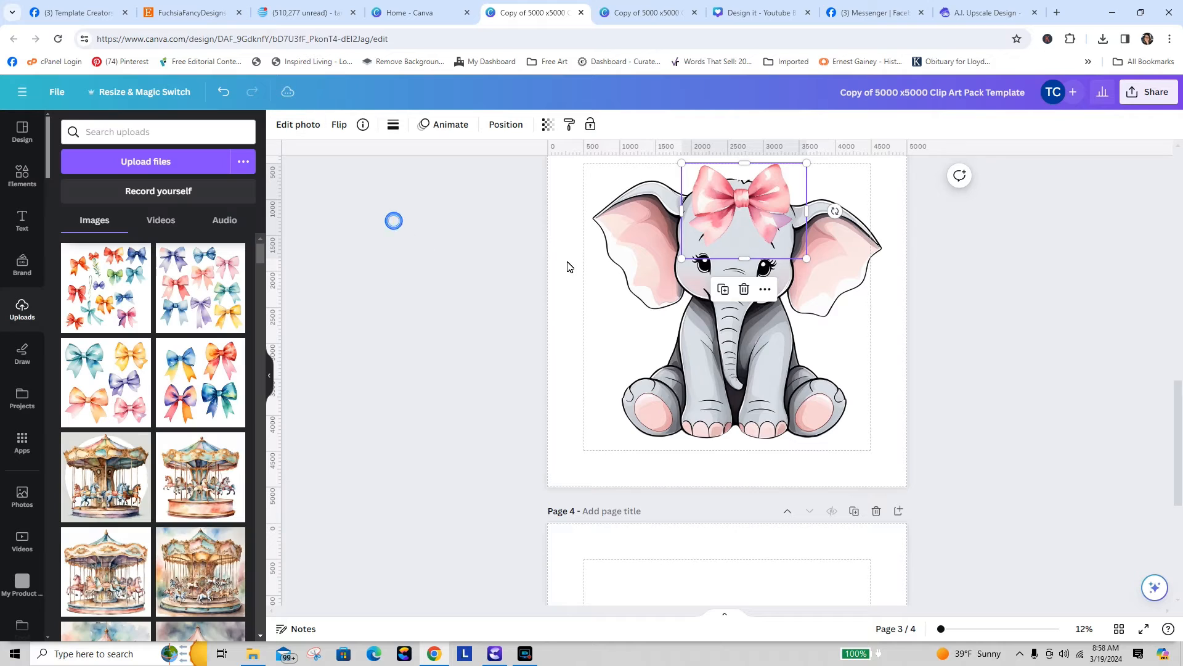
- Enlarge the pink bow slightly and center it on top of the elephant's head on page 3
scroll(1182, 437, up, 2)
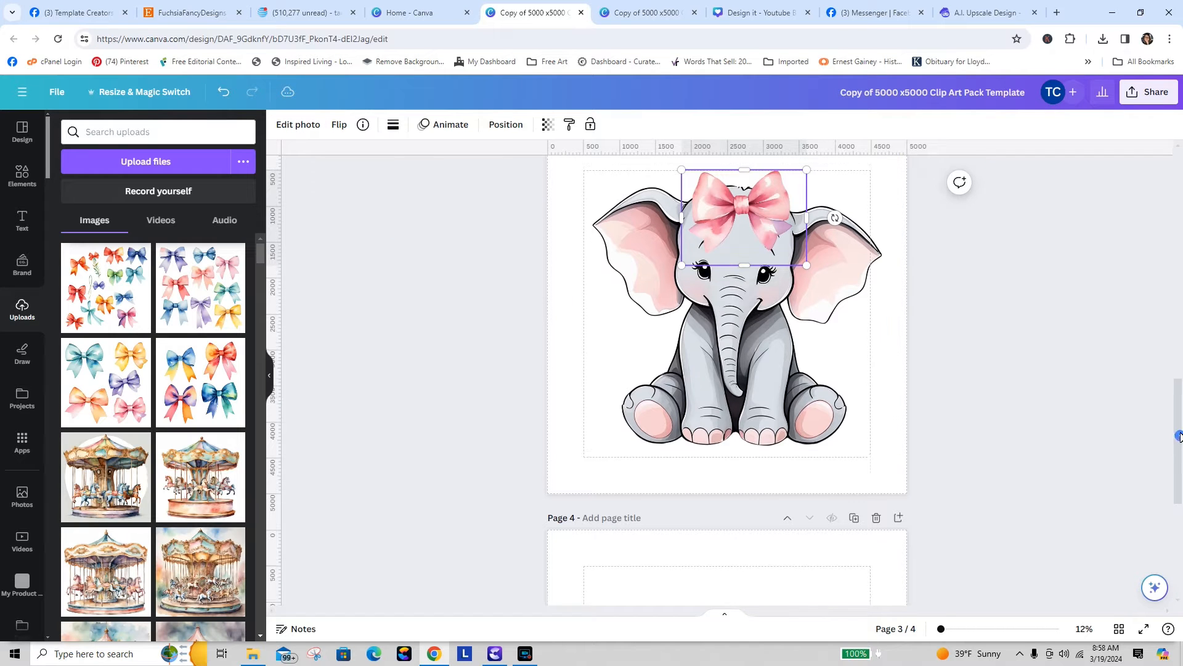
drag(771, 313, 773, 301)
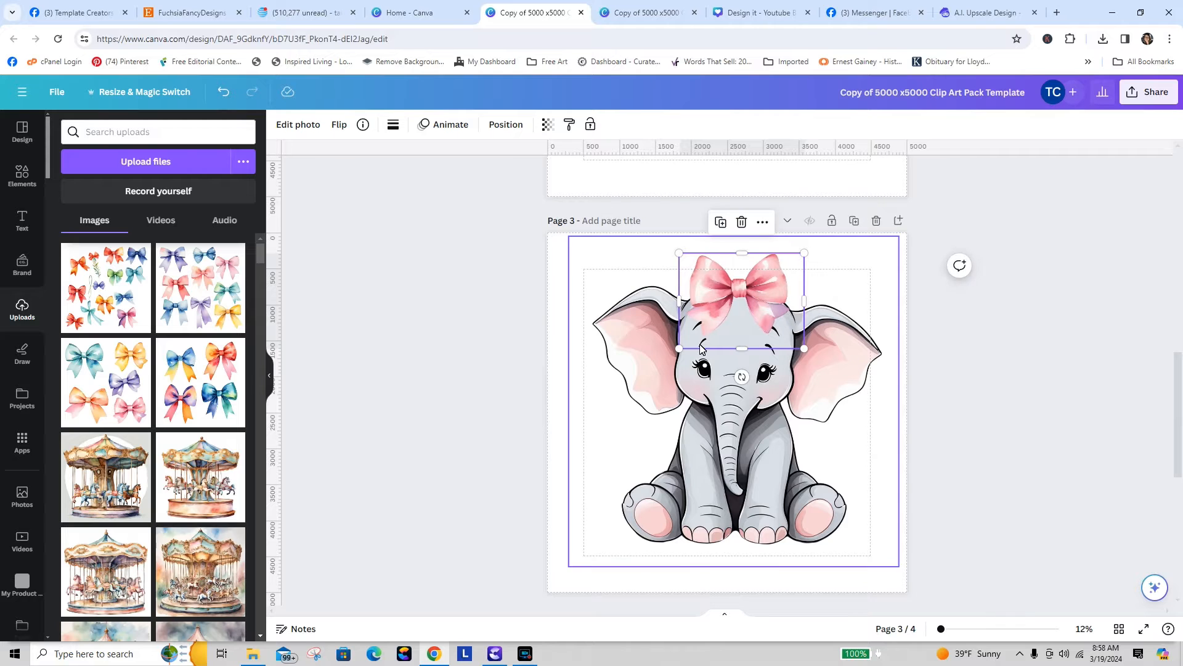
drag(680, 349, 665, 358)
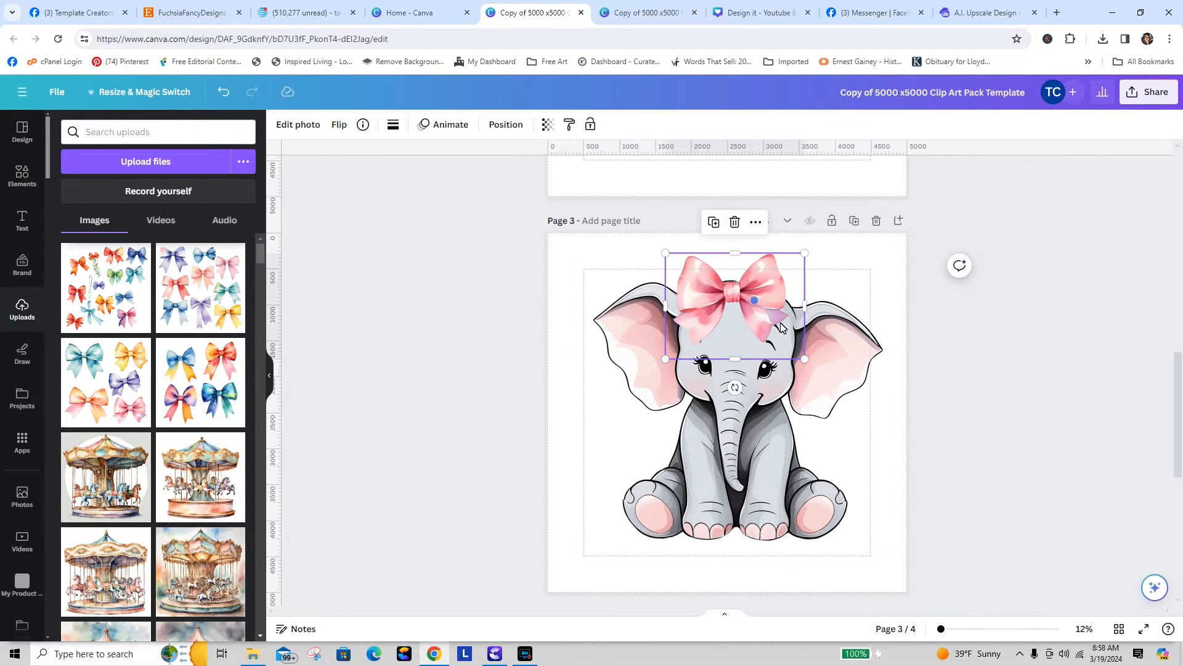
drag(803, 359, 812, 365)
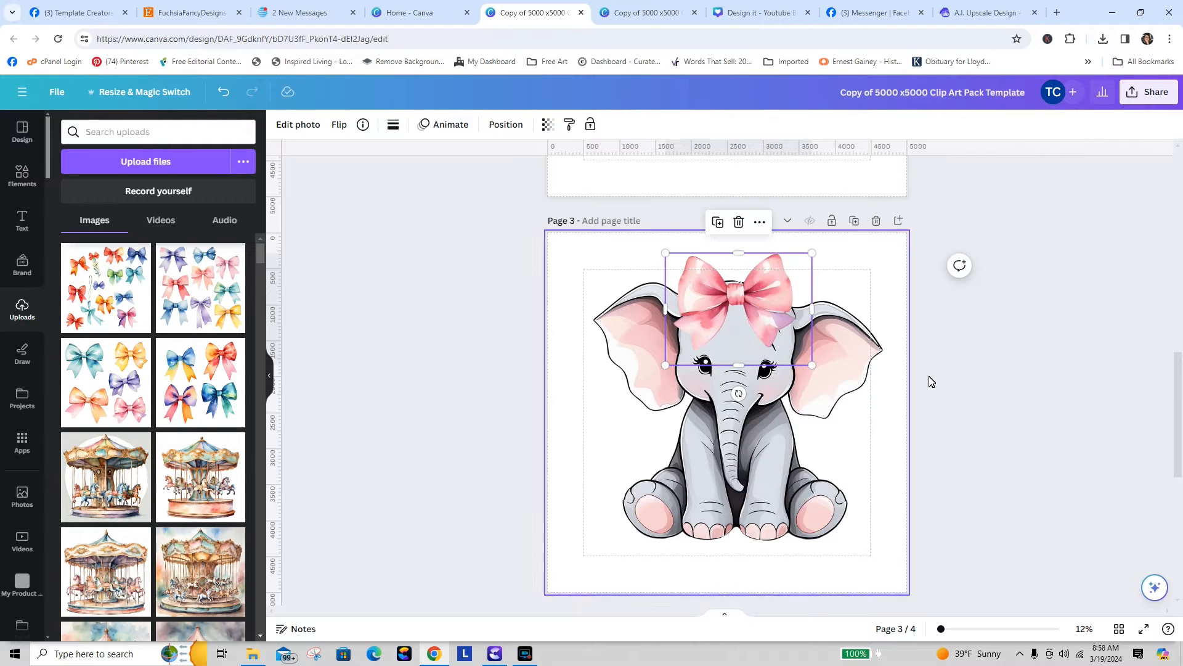
click(954, 395)
drag(742, 297, 745, 291)
click(913, 386)
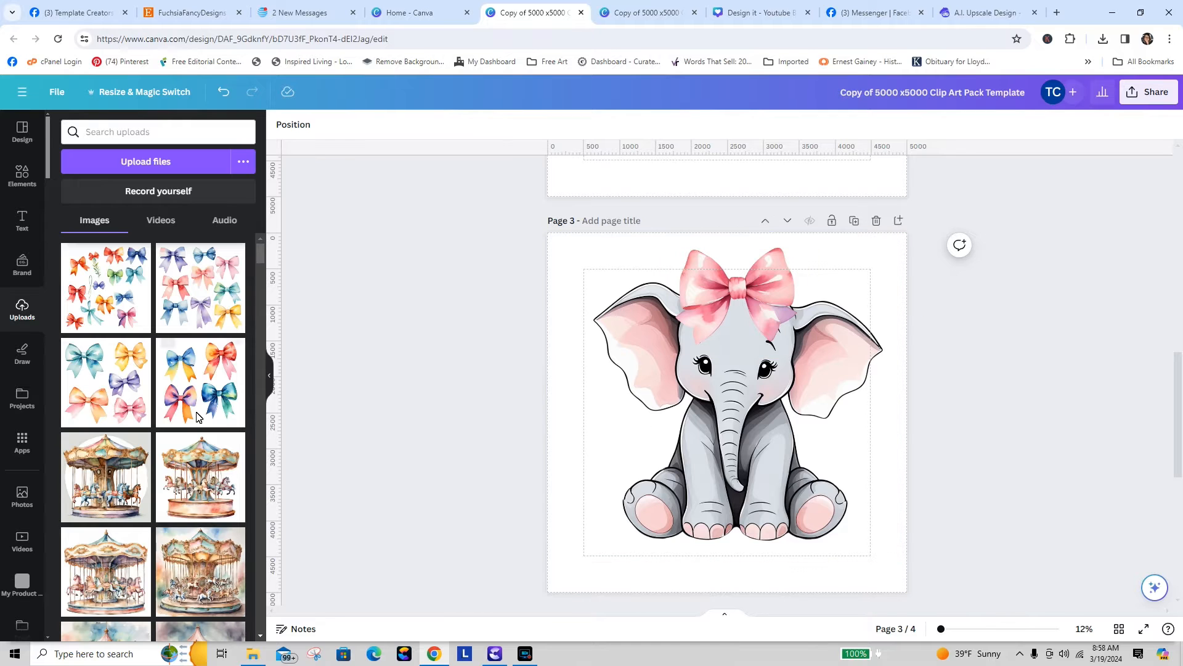
- Add the uploaded colored-dot splatter image to page 3, shrink it and place it along the elephant's left side
drag(263, 260, 275, 434)
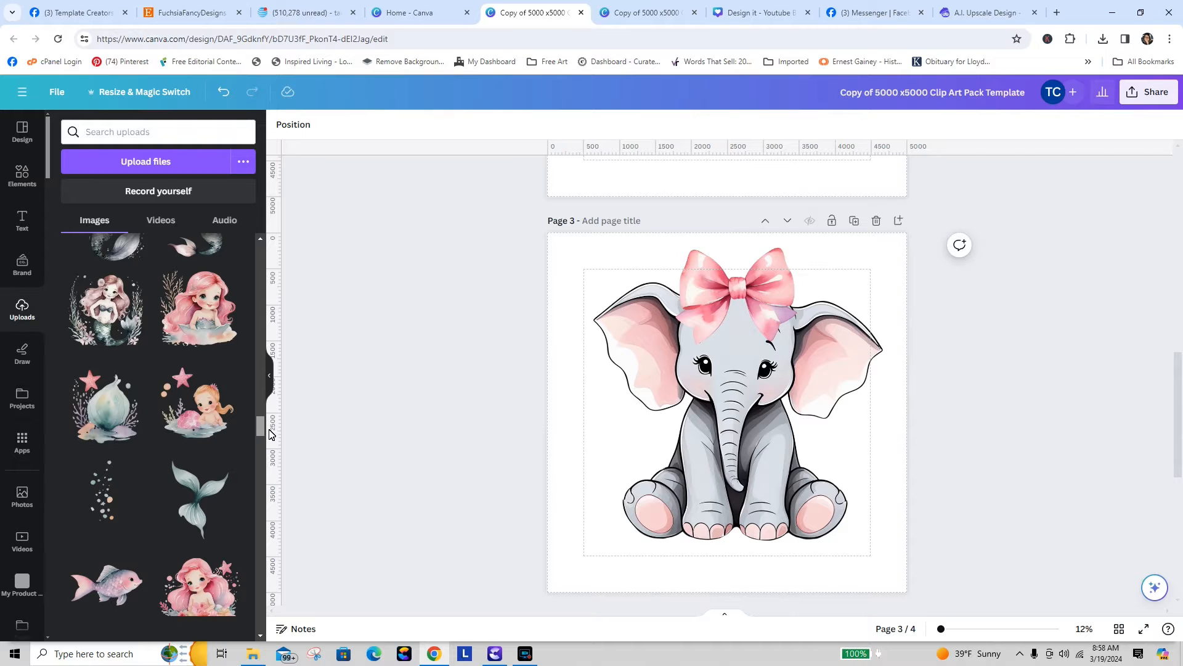
click(101, 503)
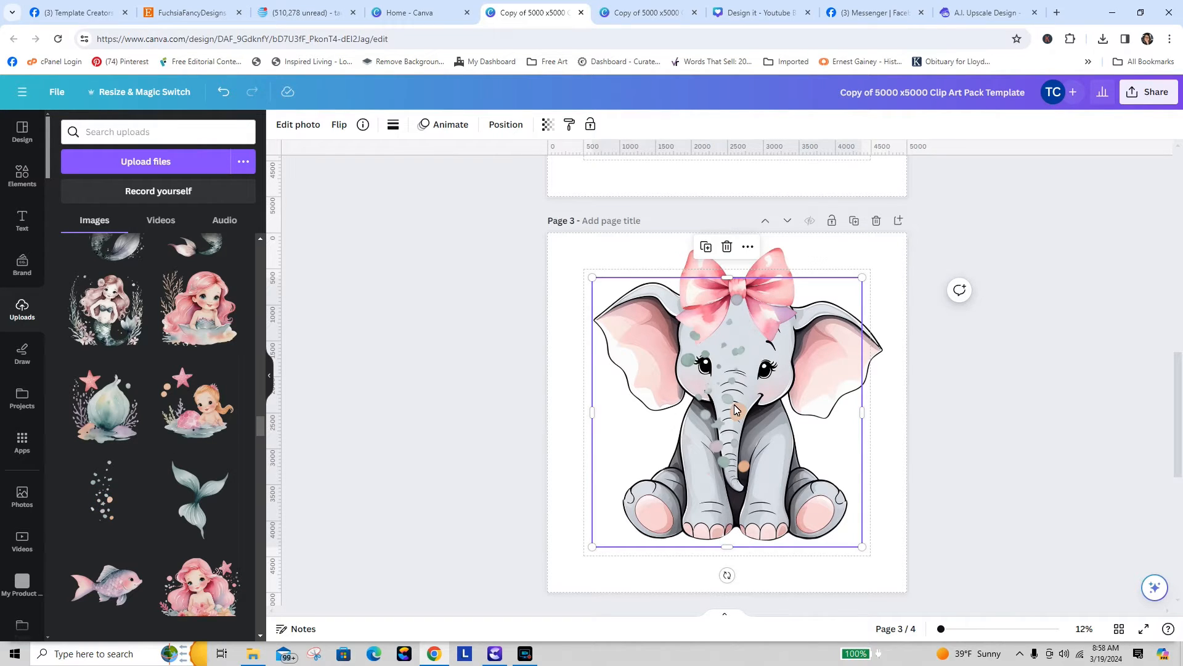
drag(734, 409, 647, 454)
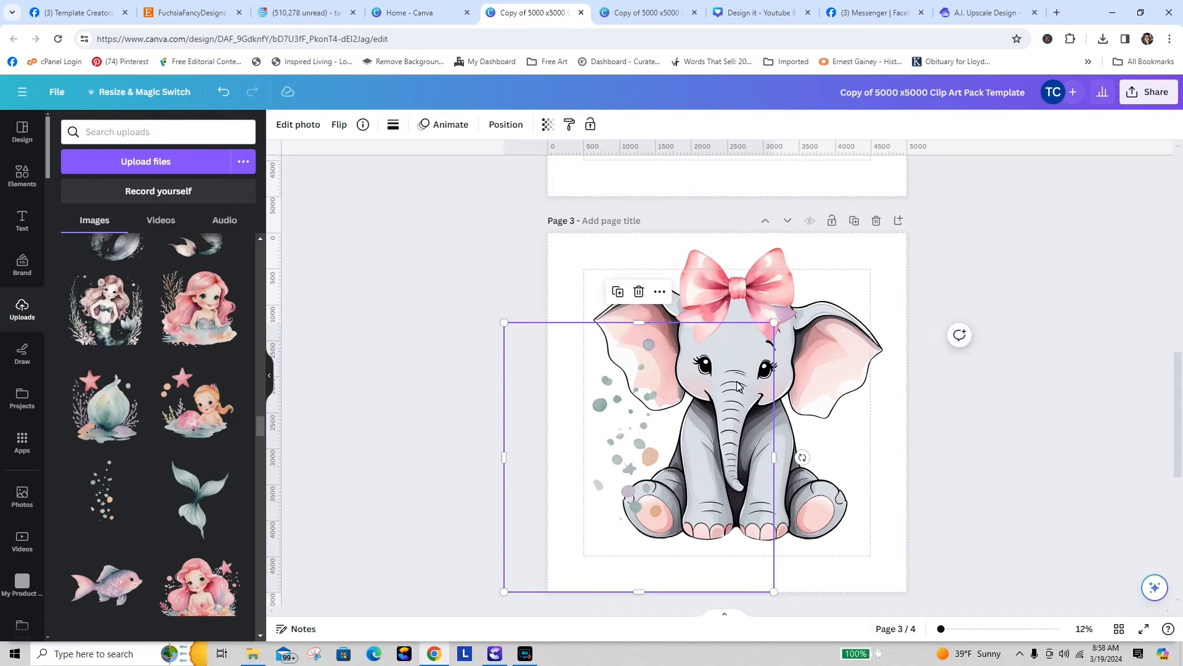
drag(775, 325, 725, 374)
drag(619, 491, 641, 456)
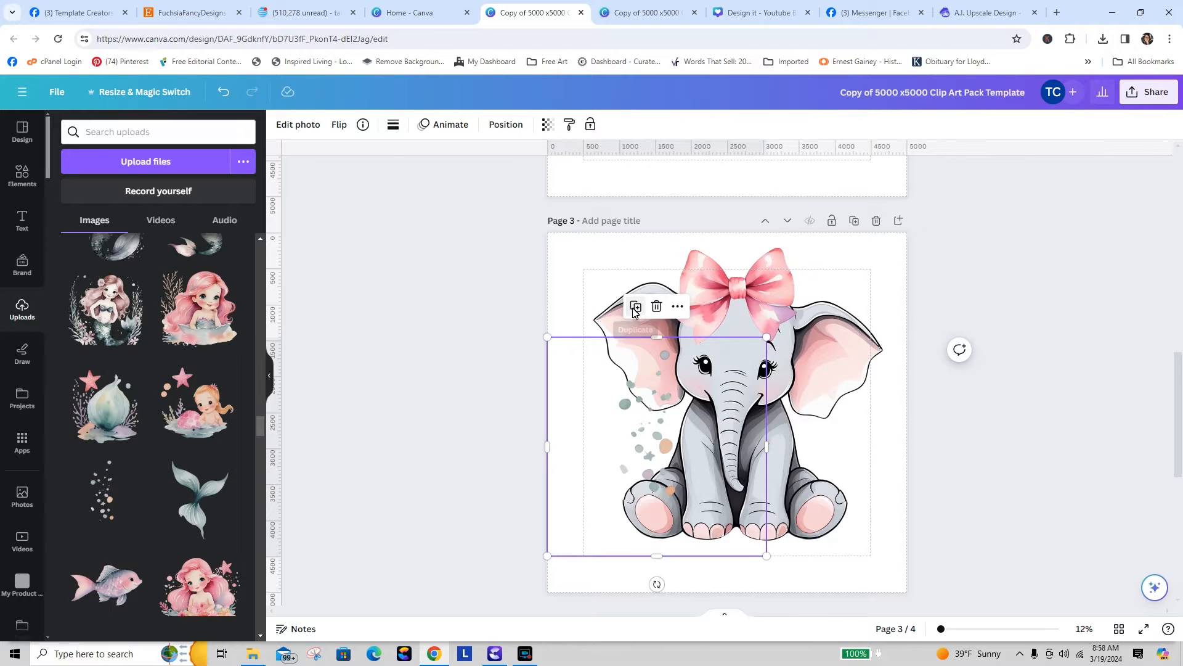
- Duplicate the dot splatter, flip the copy horizontally and position it along the elephant's right side
click(635, 306)
drag(632, 416, 805, 419)
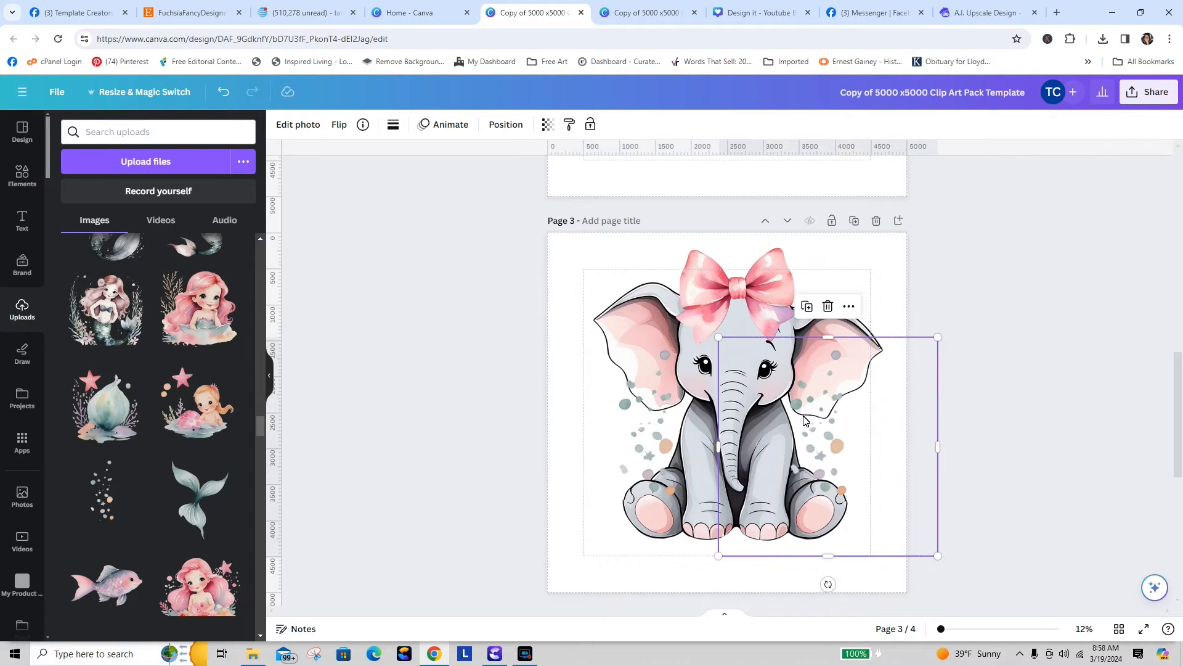
click(343, 126)
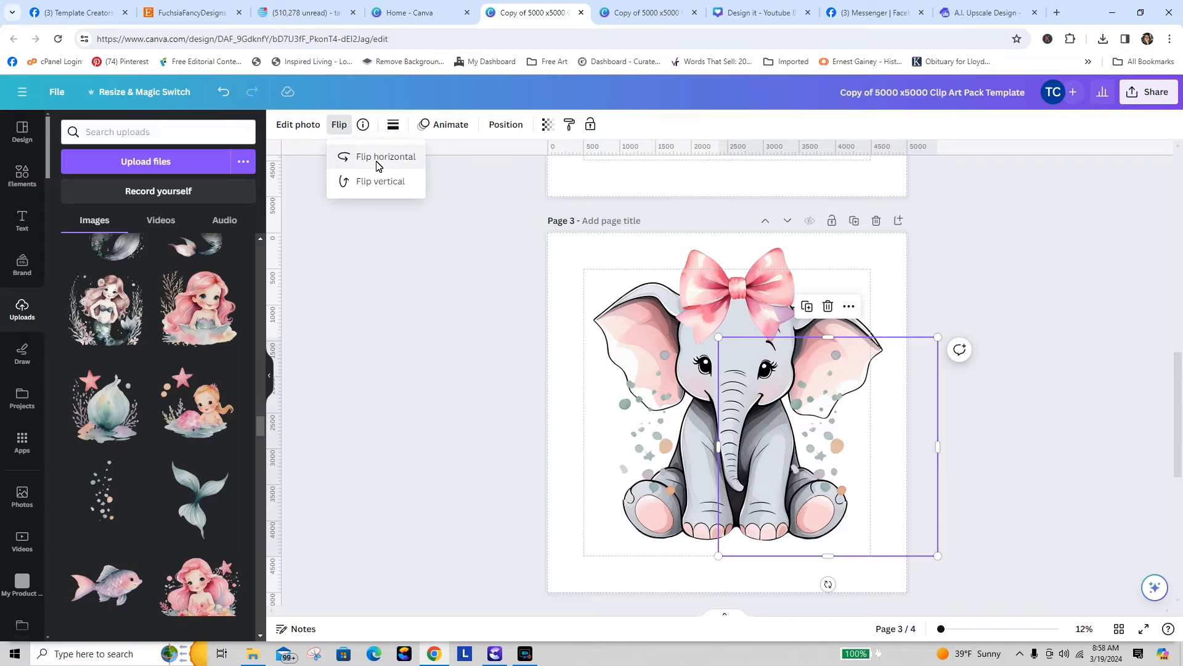
click(378, 158)
drag(839, 436, 646, 444)
drag(809, 457, 818, 450)
click(1030, 437)
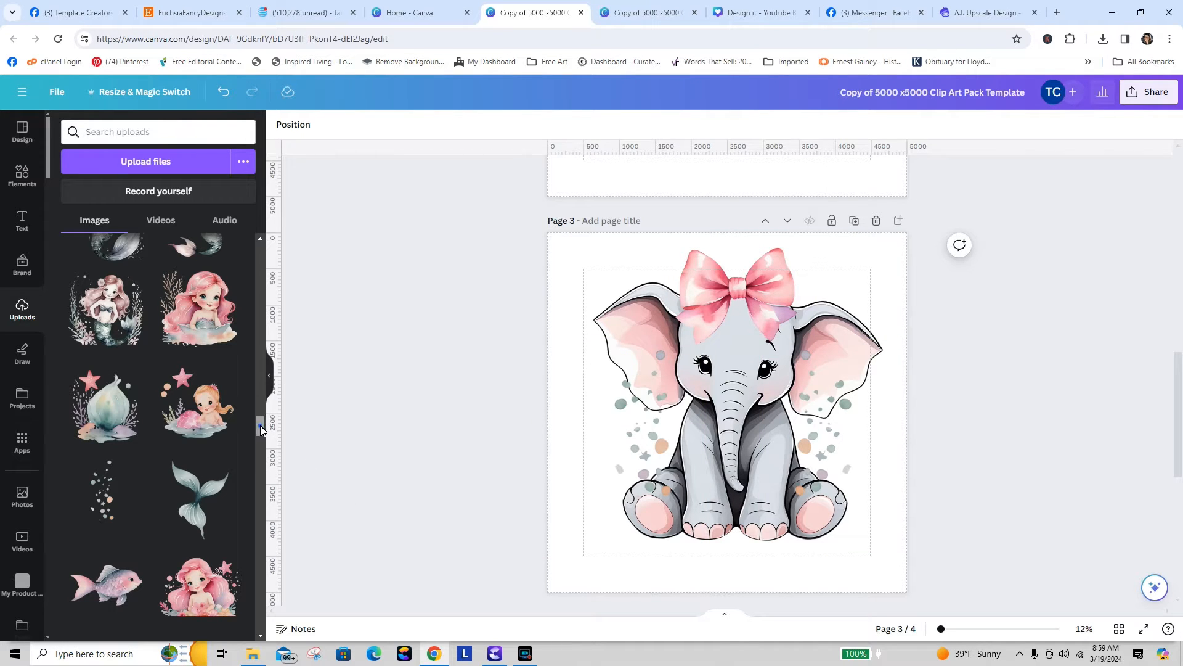
- Place the uploaded balloons and cupcakes image on the blank page 4
drag(260, 426, 267, 488)
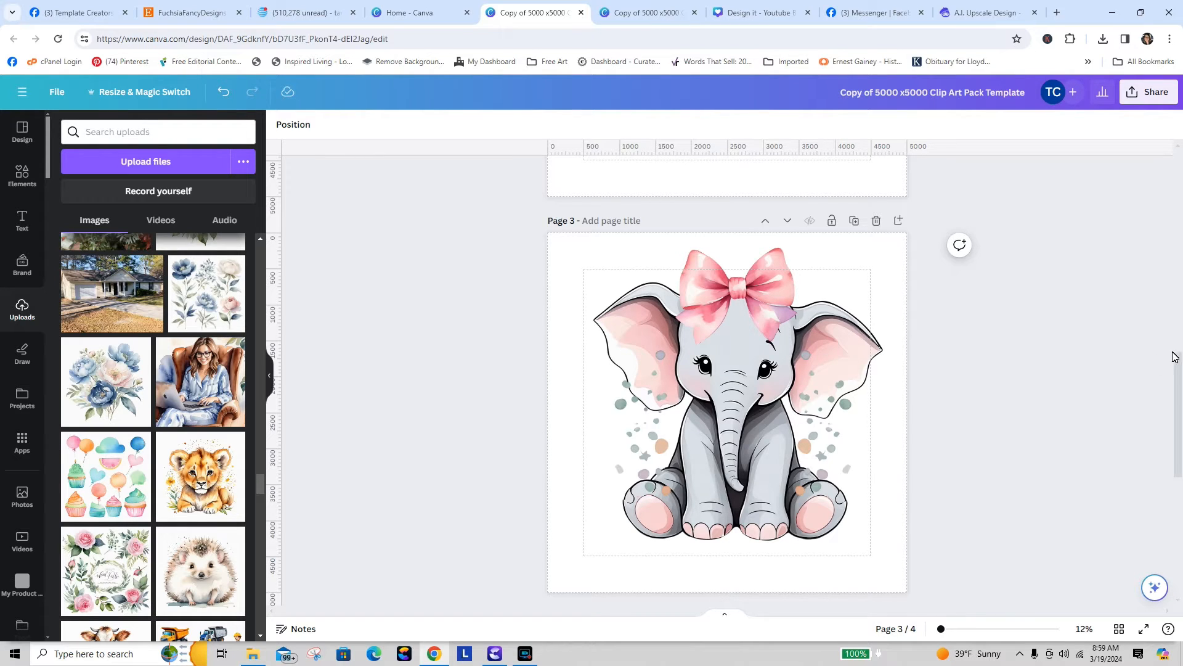
drag(1179, 377, 1179, 450)
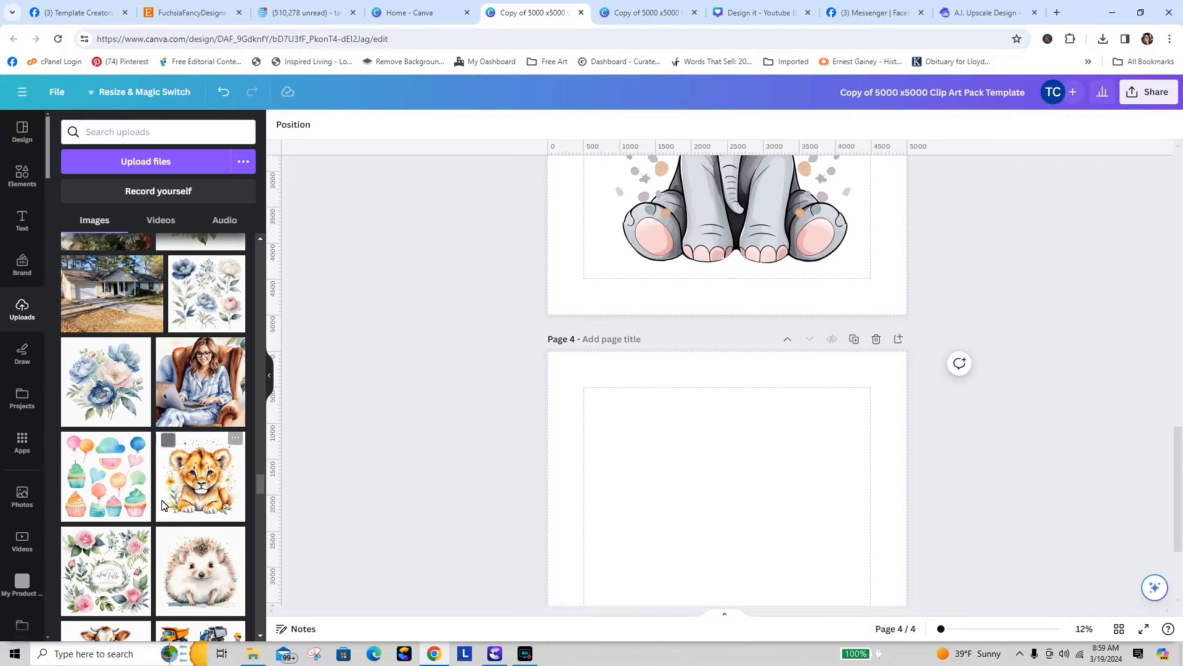
drag(103, 495, 683, 441)
click(681, 438)
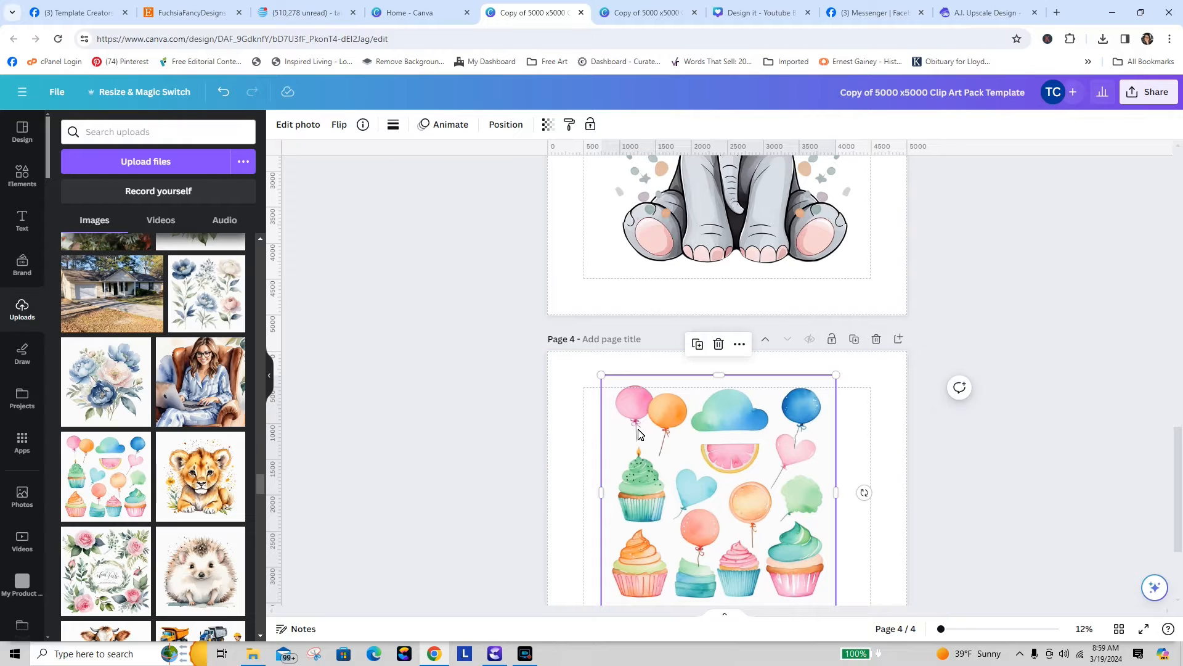
- Remove the background from the balloons and cupcakes image and enlarge it on page 4
click(301, 129)
click(84, 216)
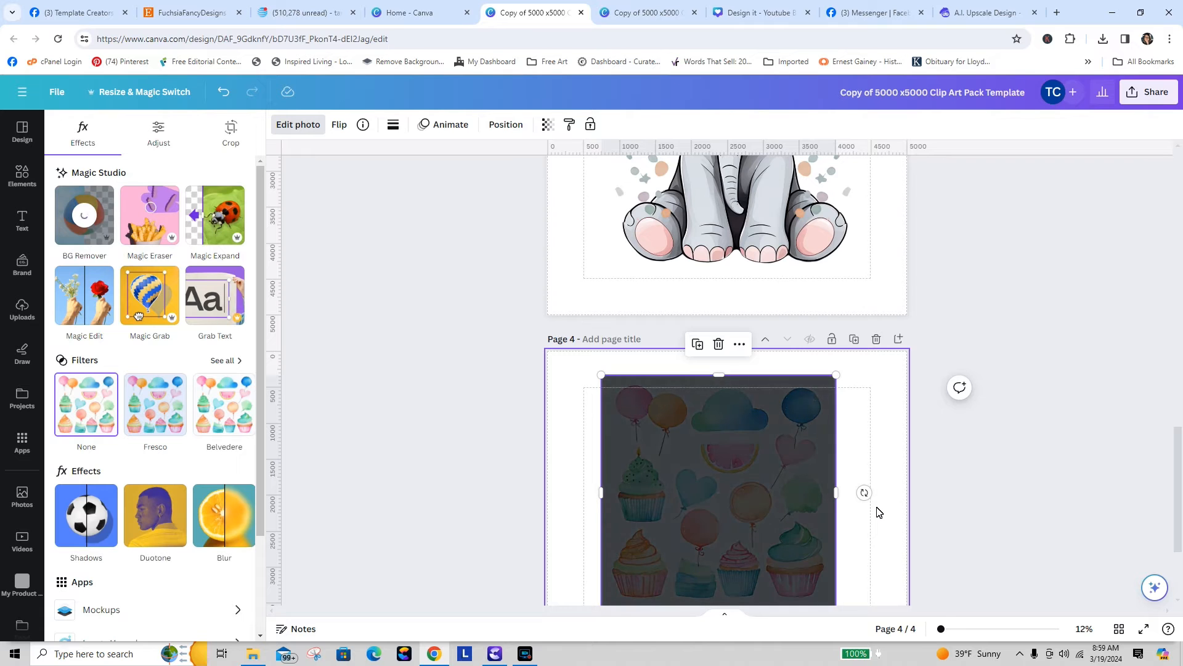
drag(745, 529, 703, 528)
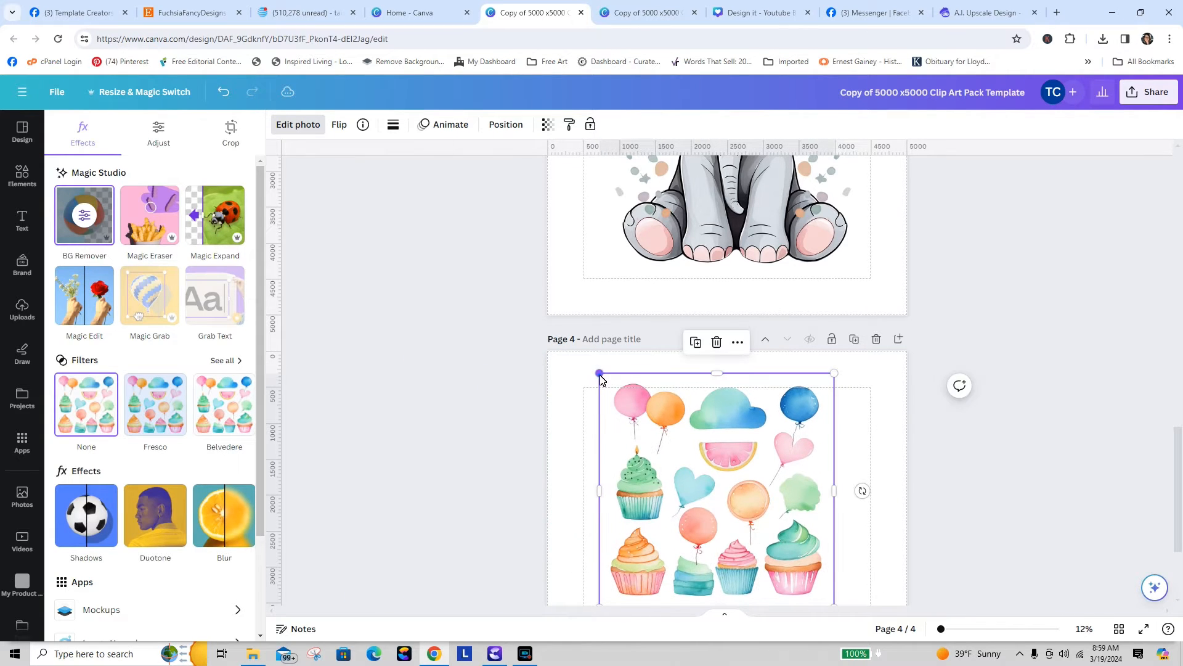
drag(600, 375, 517, 372)
drag(692, 451, 705, 481)
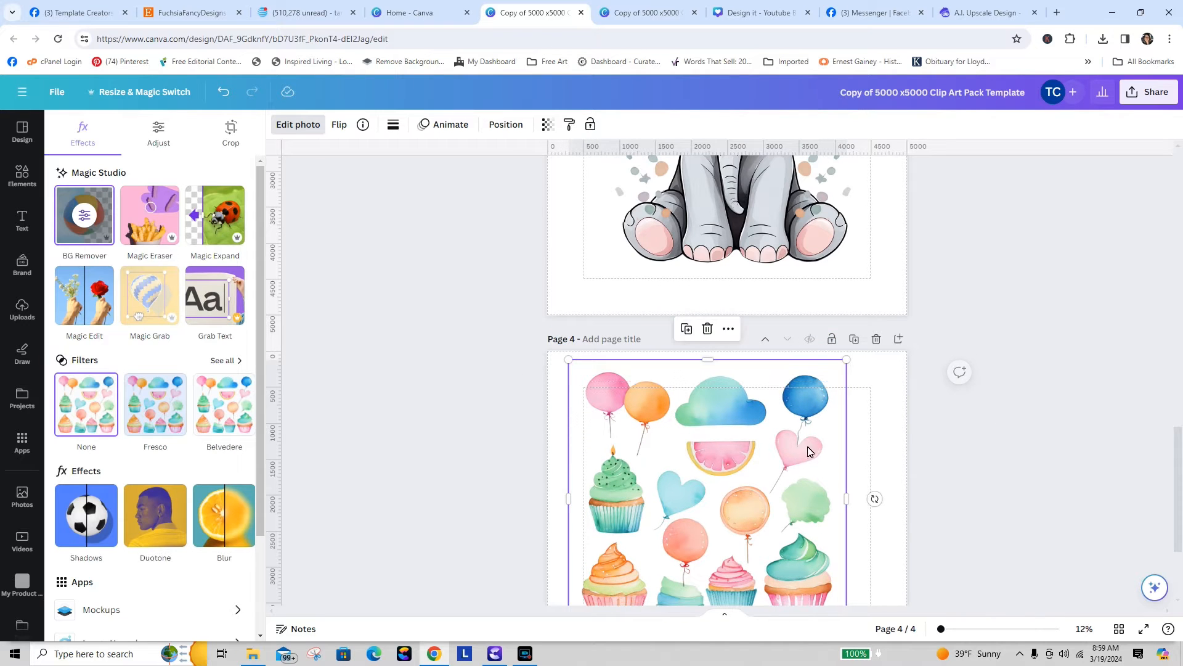
- Crop the image on page 4 to the pink-frosted cupcake with the teal wrapper and enlarge it
drag(1181, 465, 1181, 478)
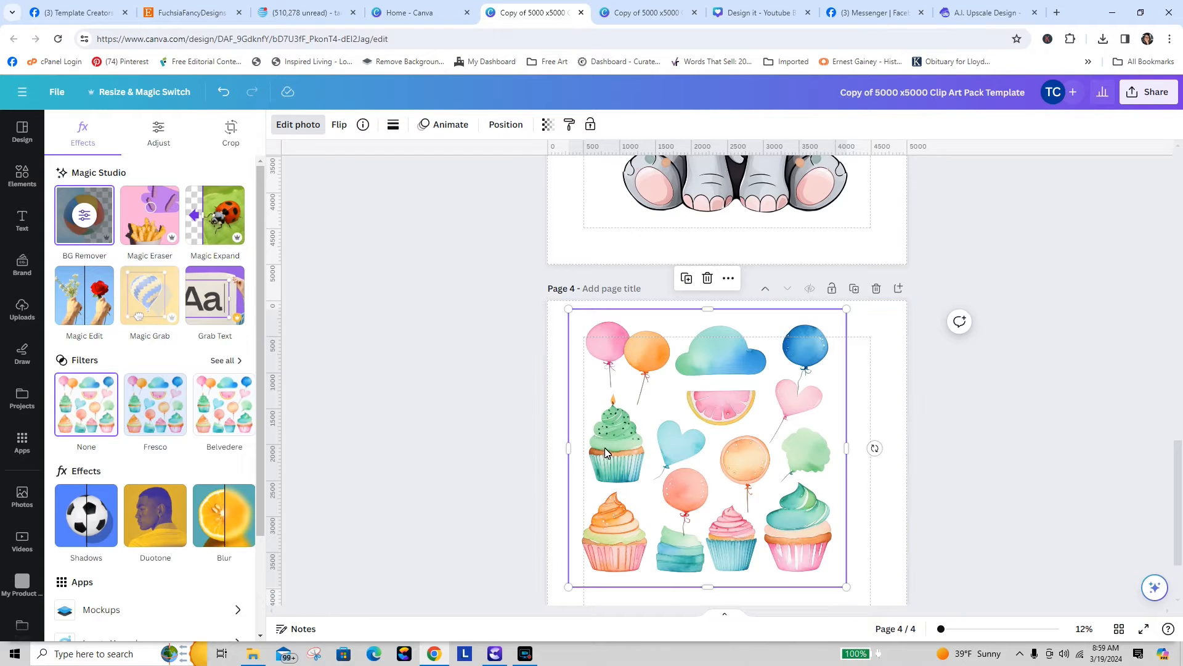
drag(569, 450, 706, 453)
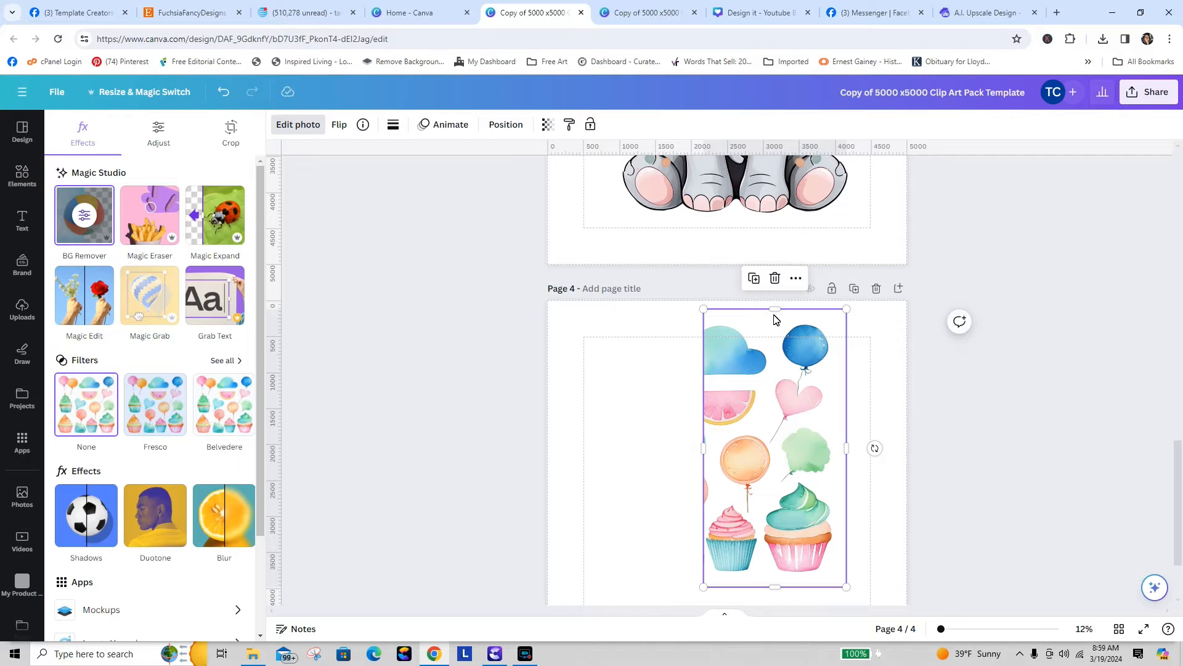
drag(775, 313, 787, 501)
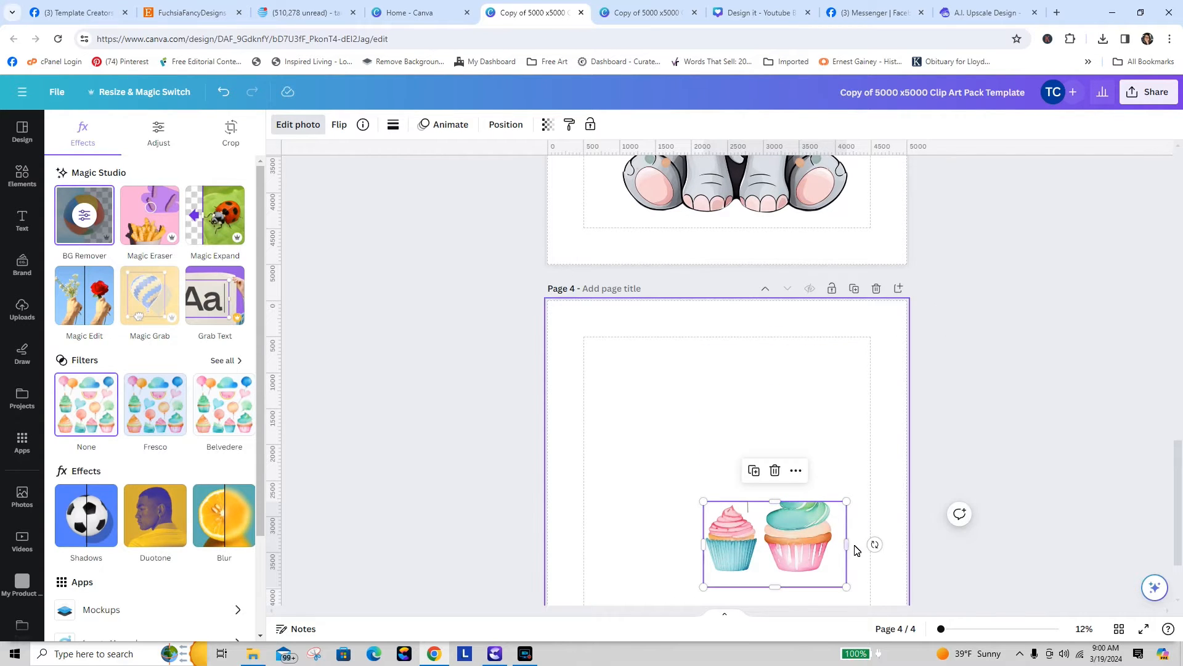
drag(845, 545, 762, 546)
drag(706, 504, 724, 483)
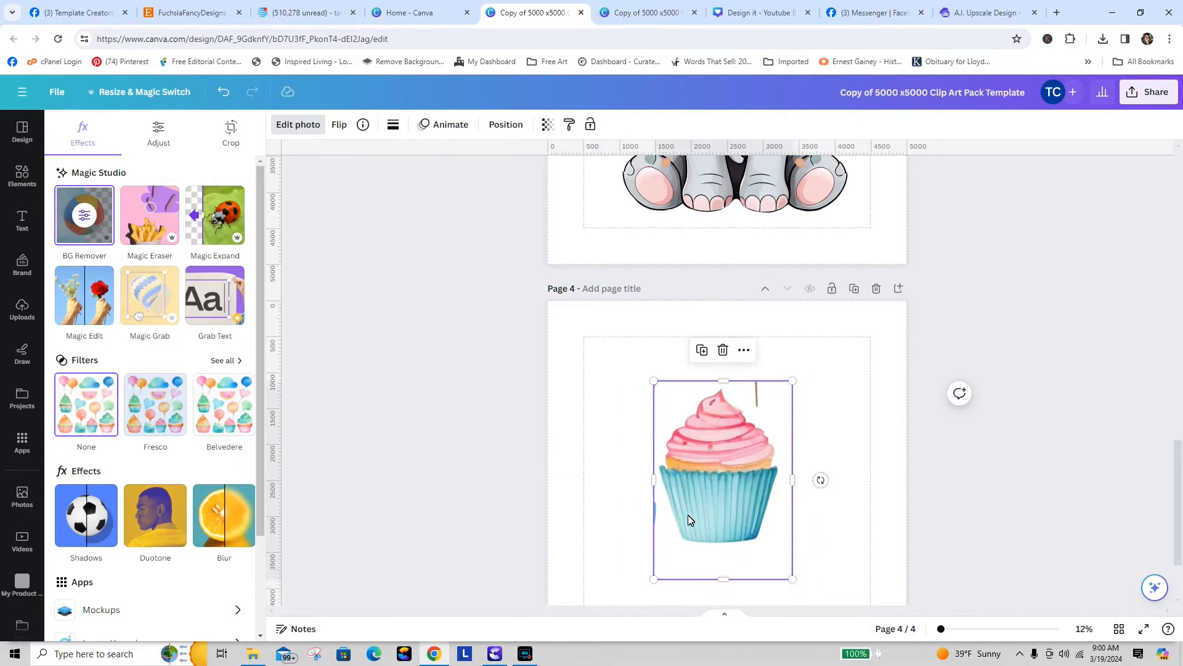
- Erase the balloon string and neighboring clipart edges around the pink cupcake with Magic Eraser at brush size 20
click(154, 206)
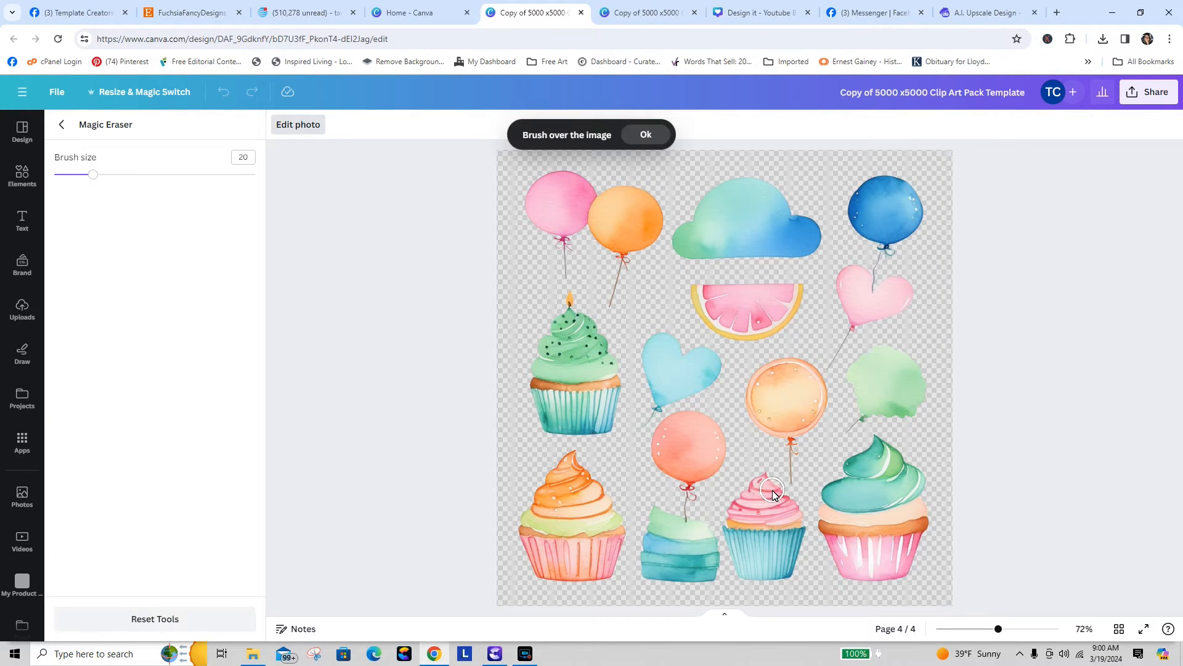
drag(796, 475, 789, 422)
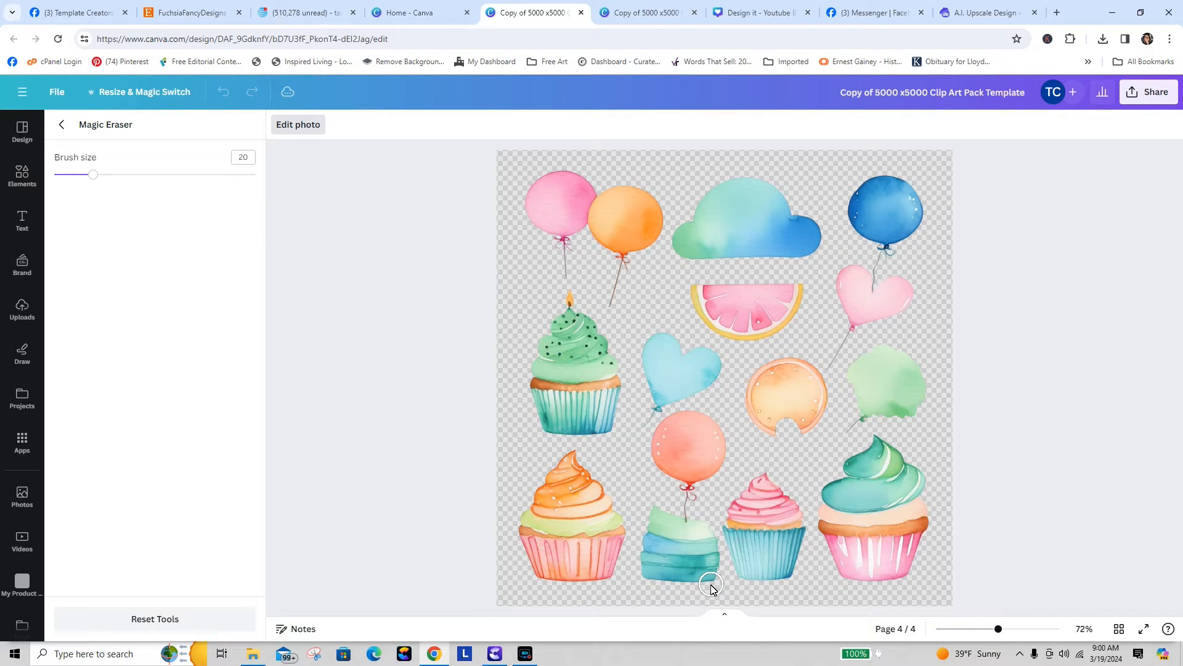
mouse_move(711, 588)
mouse_down()
mouse_move(700, 506)
mouse_move(726, 423)
mouse_up()
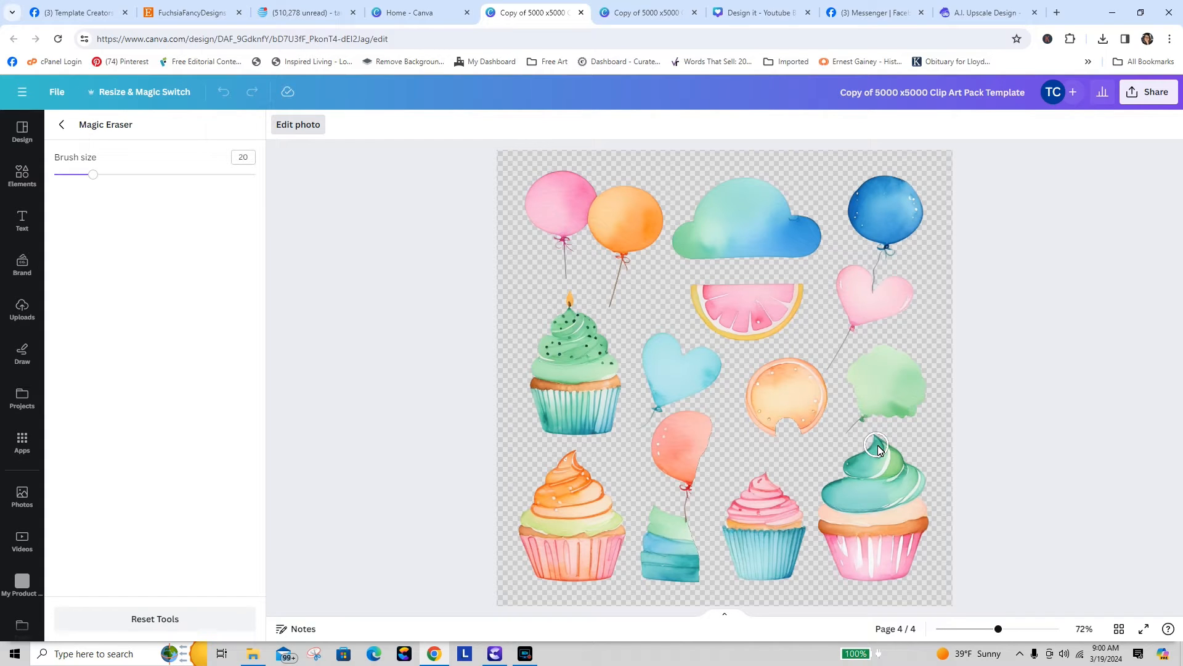
mouse_move(878, 450)
mouse_down()
mouse_move(881, 439)
mouse_move(828, 502)
mouse_move(840, 561)
mouse_move(864, 594)
mouse_up()
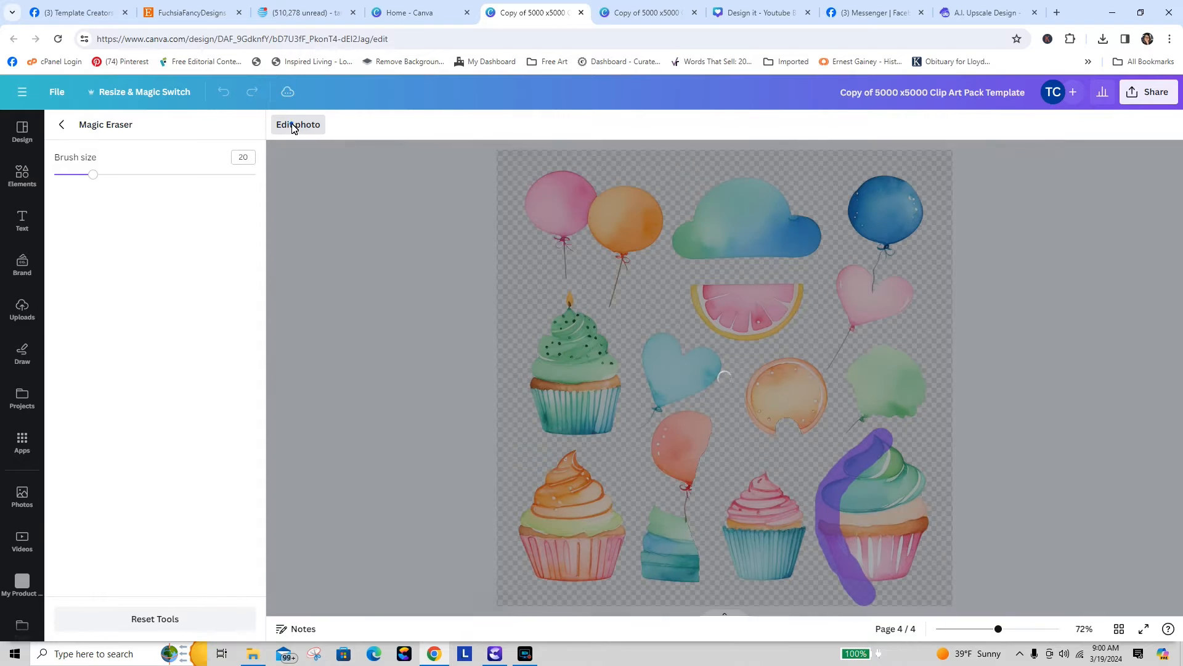
click(343, 219)
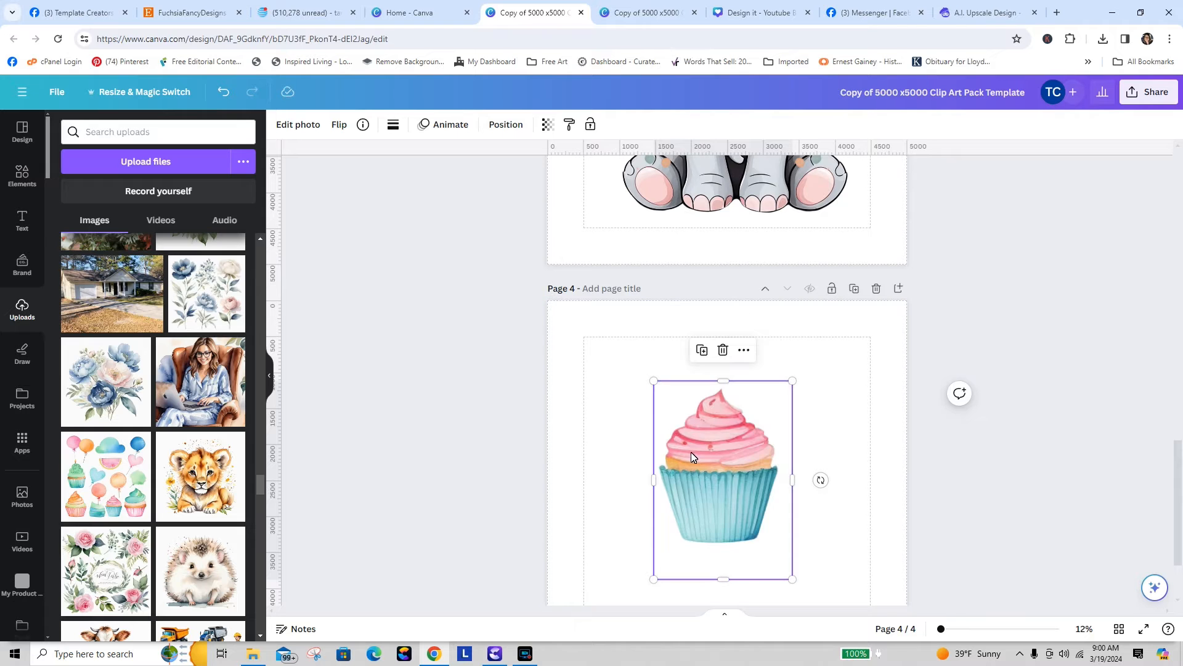
- Move the pink cupcake from page 4 to page 3, shrink it and place it over the elephant's right foot
drag(719, 507, 729, 222)
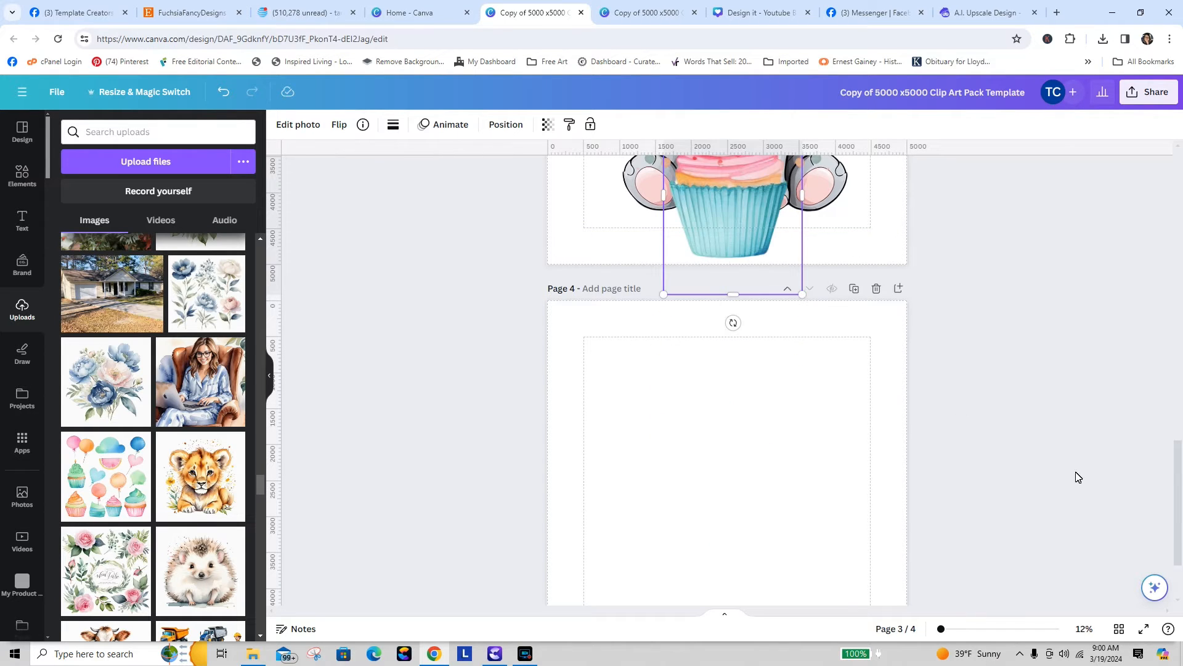
drag(1177, 538, 1165, 465)
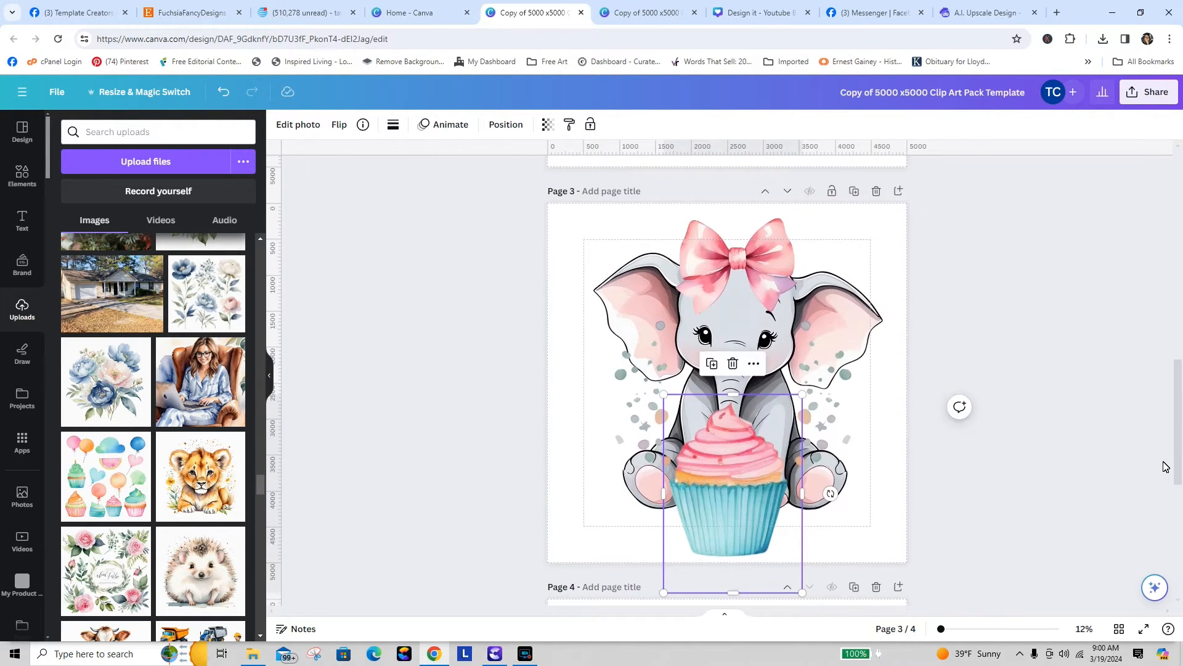
drag(746, 507, 825, 496)
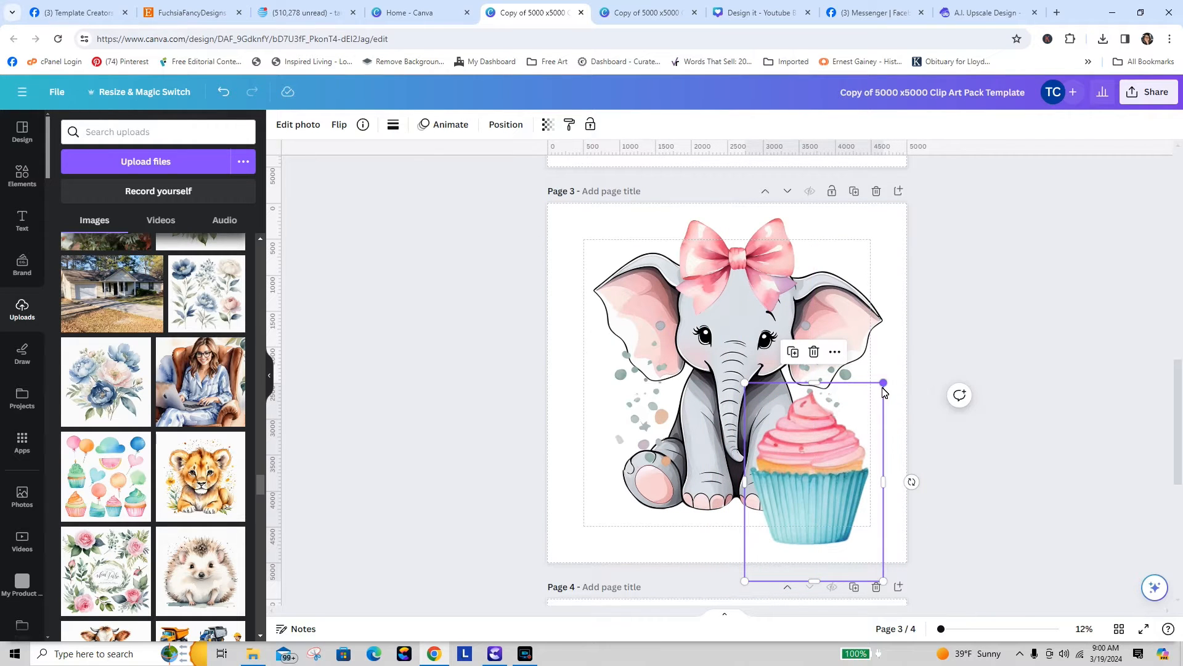
drag(886, 393, 843, 440)
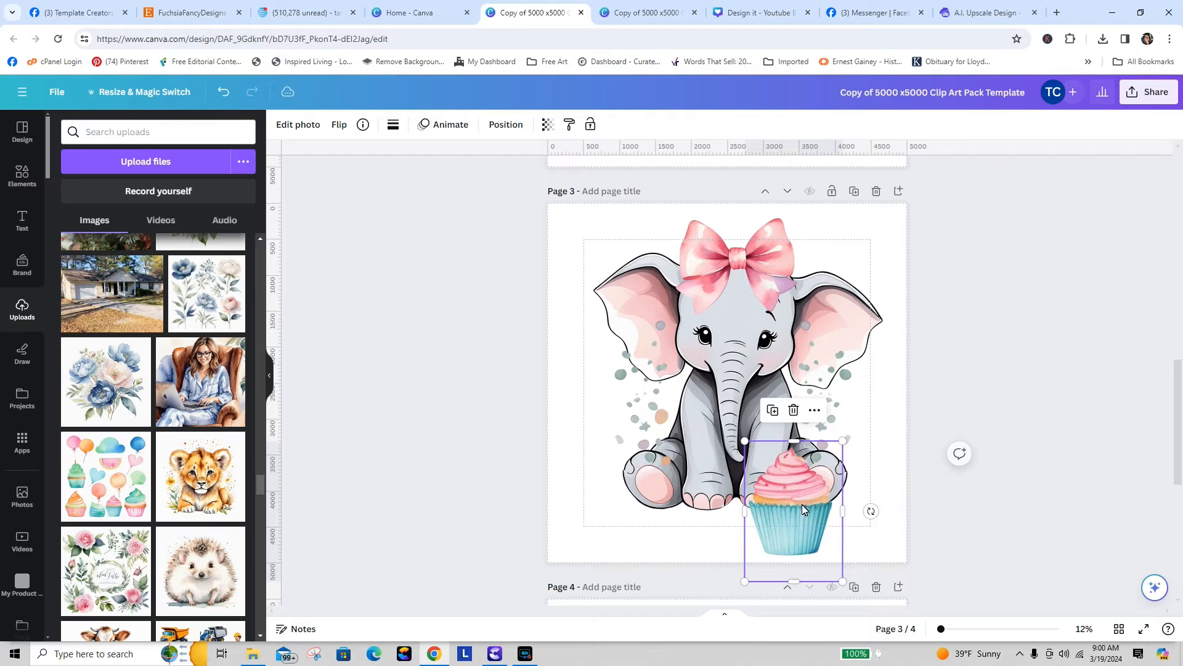
drag(800, 508, 822, 477)
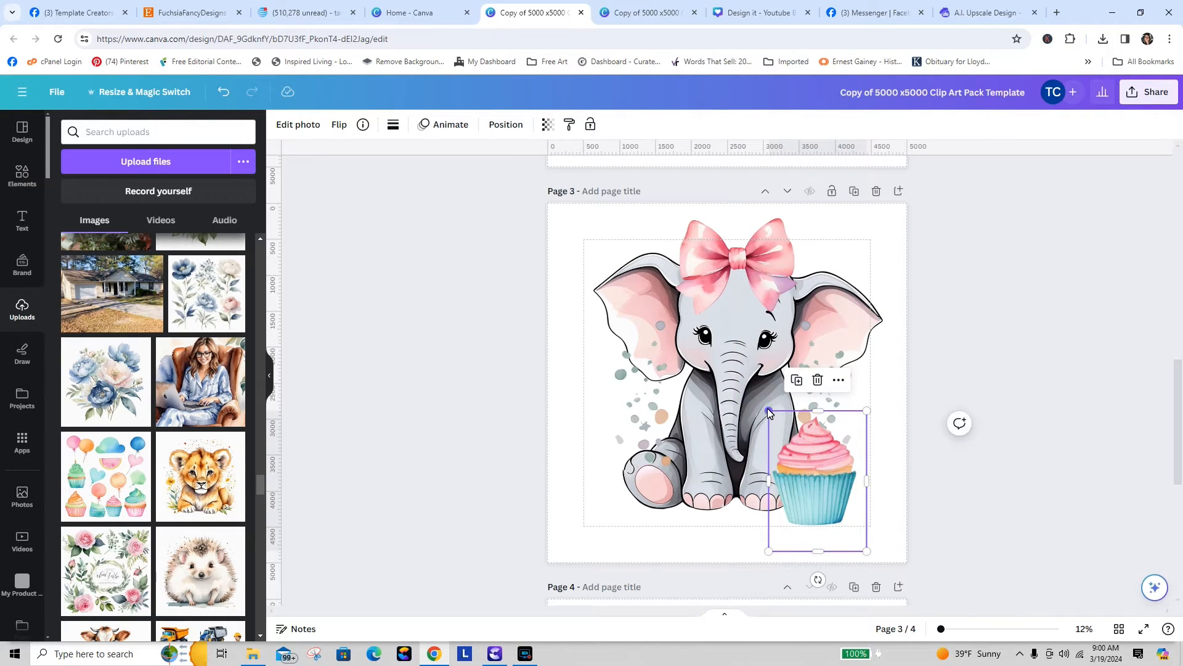
drag(768, 411, 752, 386)
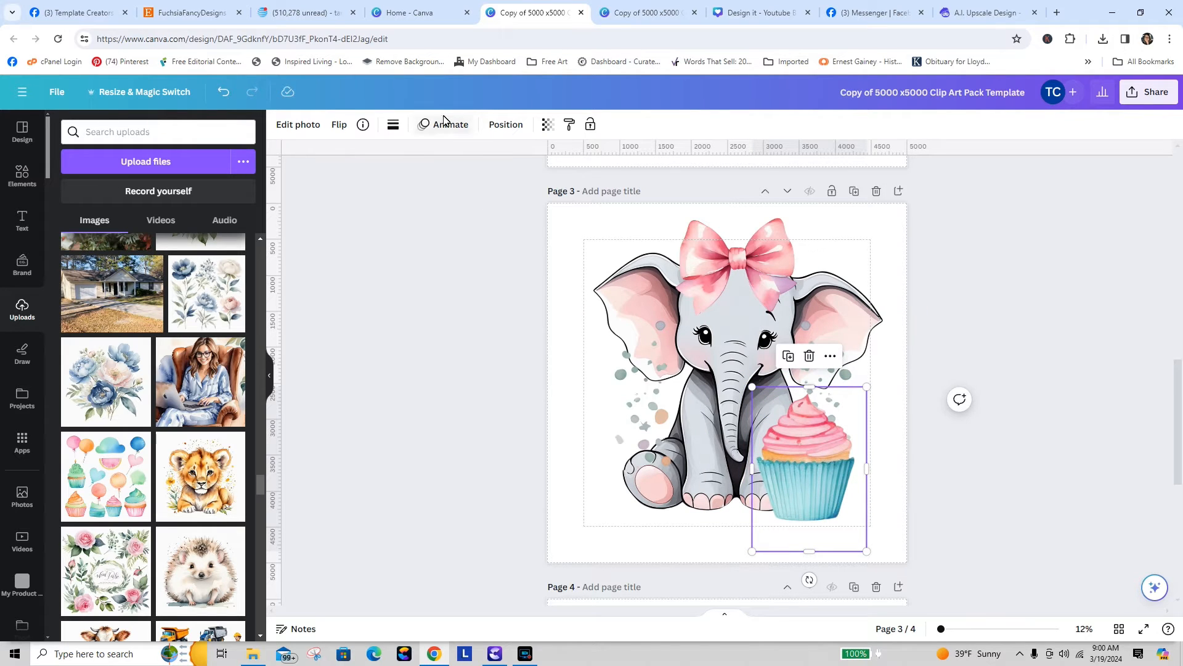
- Flip the pink cupcake on page 3 horizontally
click(339, 124)
click(343, 156)
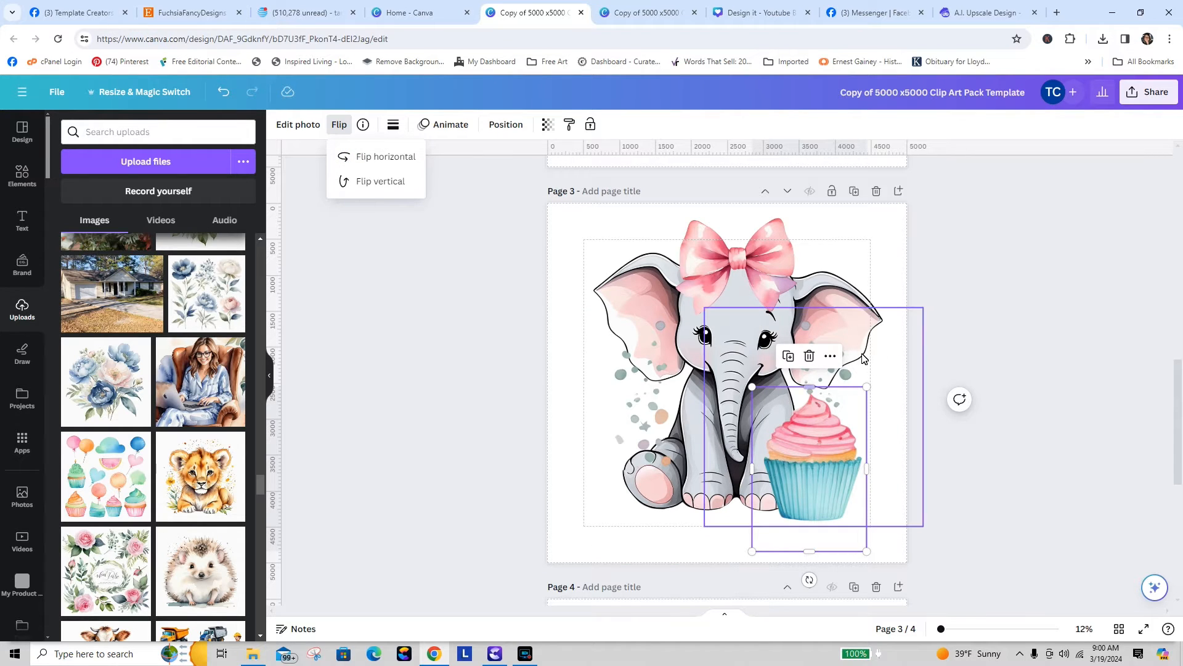
click(879, 260)
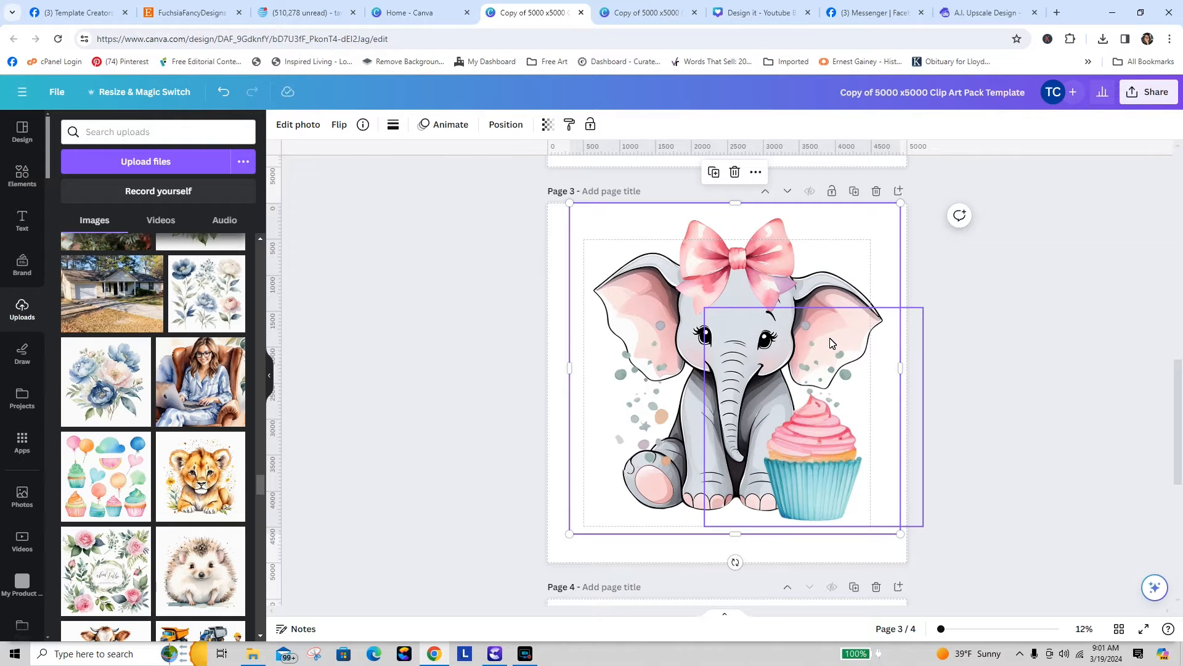
- Shift the elephant on page 3 slightly right and move the right-hand dot splatter up over its right ear
drag(835, 319, 838, 345)
drag(832, 457, 784, 458)
click(835, 377)
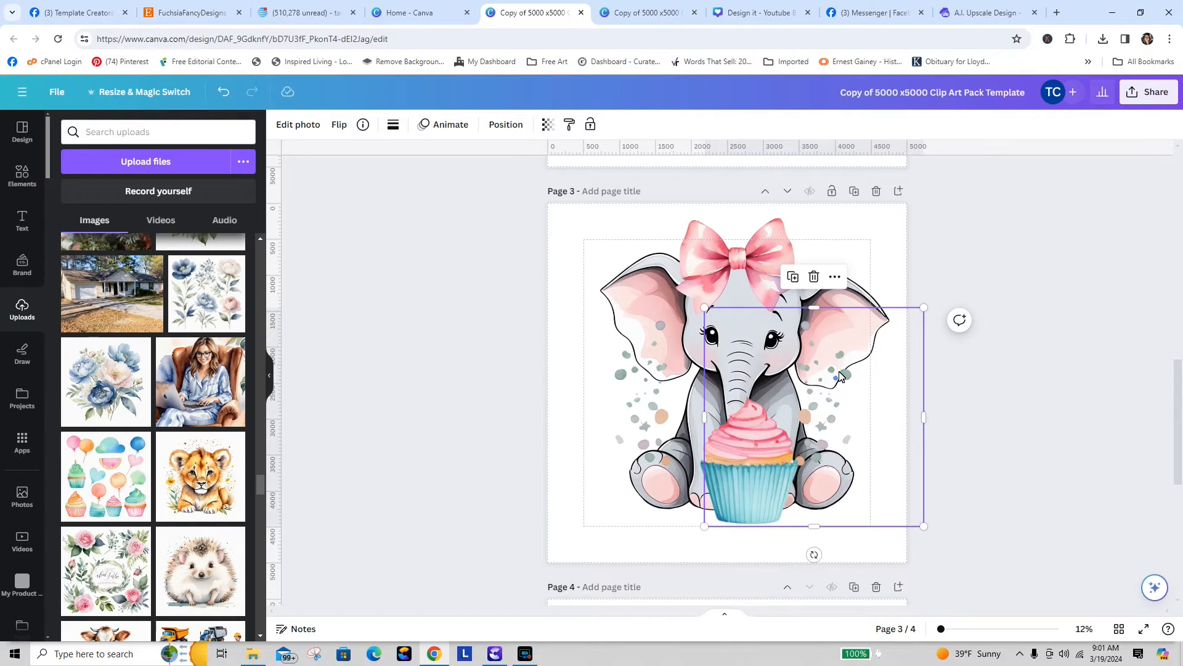
drag(836, 378, 854, 288)
- Move the pink cupcake back over the elephant's right foot and nudge it up slightly
click(753, 493)
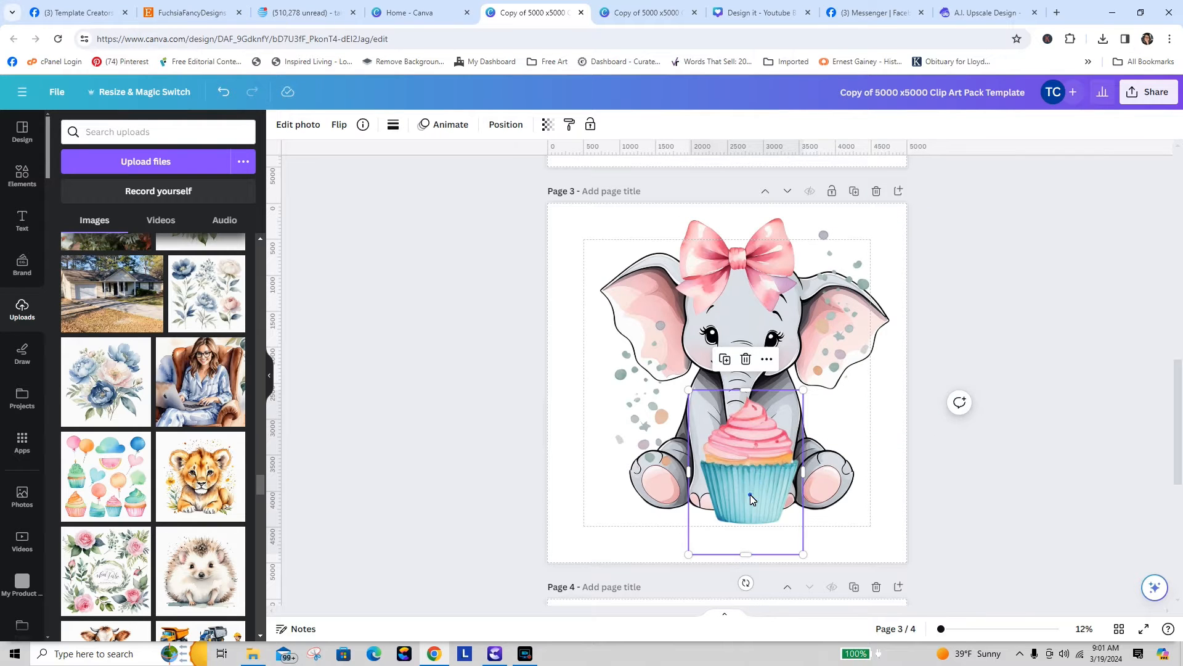
drag(752, 498, 820, 497)
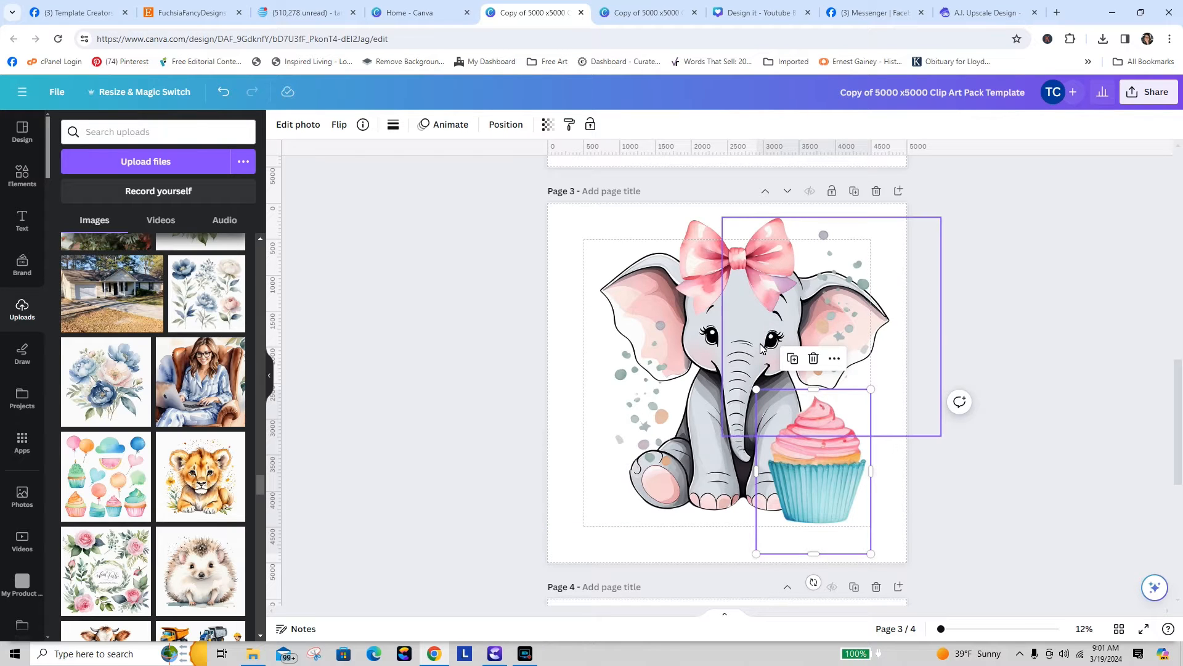
drag(836, 479, 835, 472)
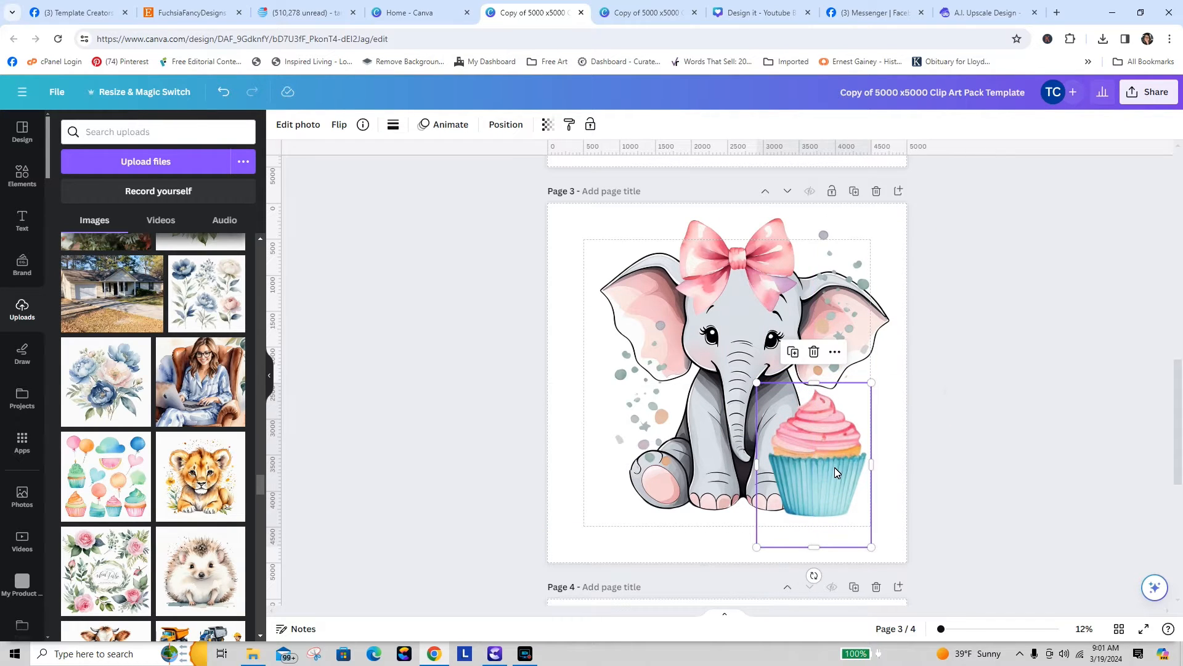
click(424, 429)
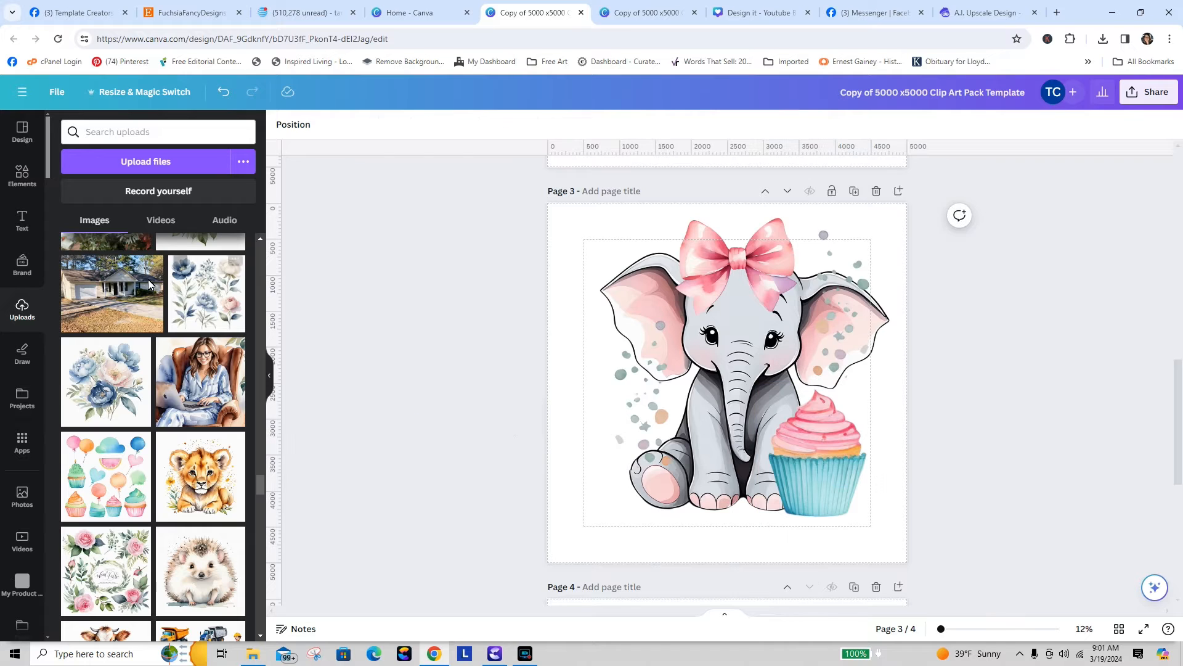
- Add a heading reading "1" to page 3 and enlarge it to several times its default size
click(24, 222)
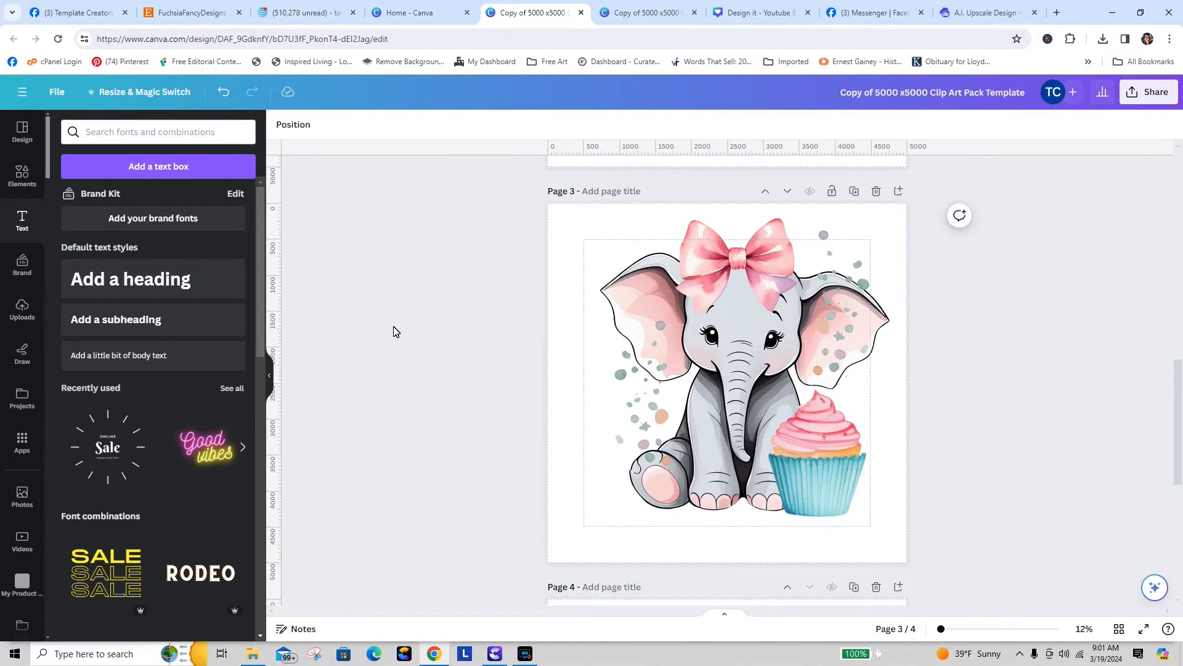
click(152, 285)
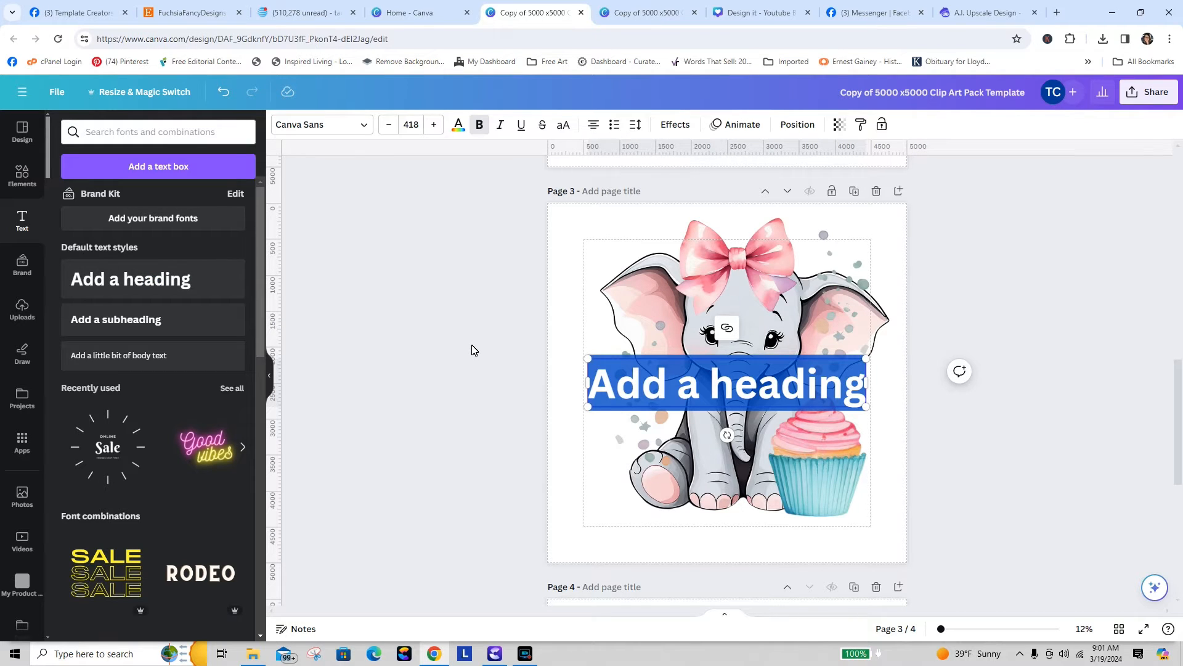
text(1)
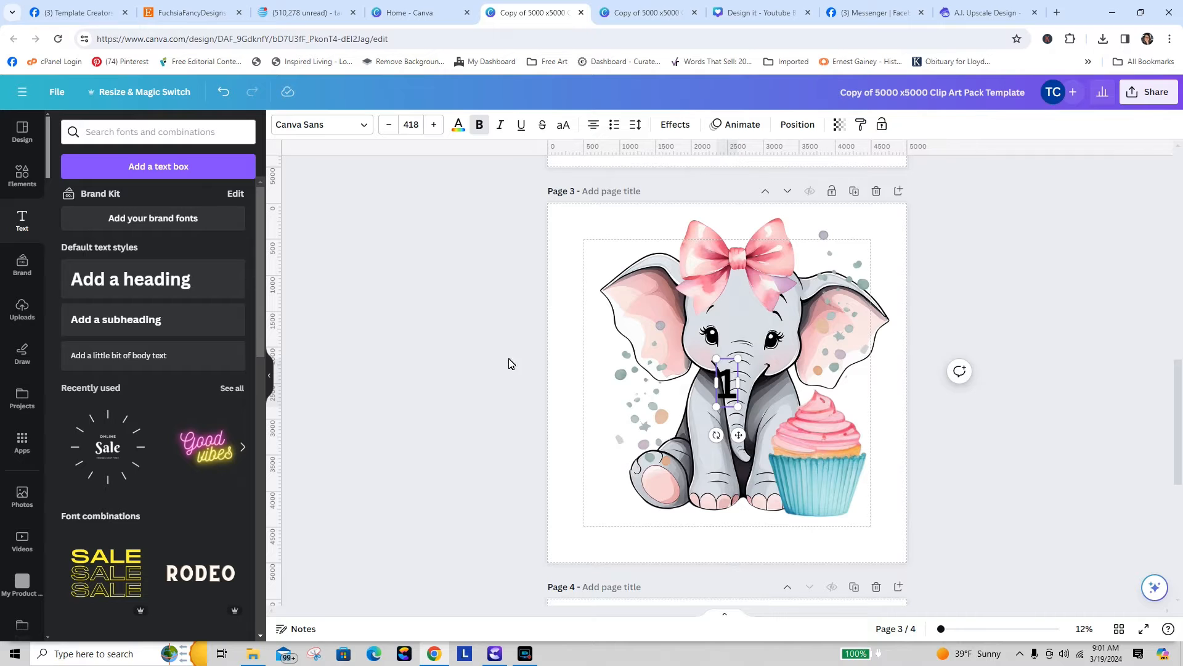
drag(715, 360, 679, 273)
drag(946, 423, 720, 217)
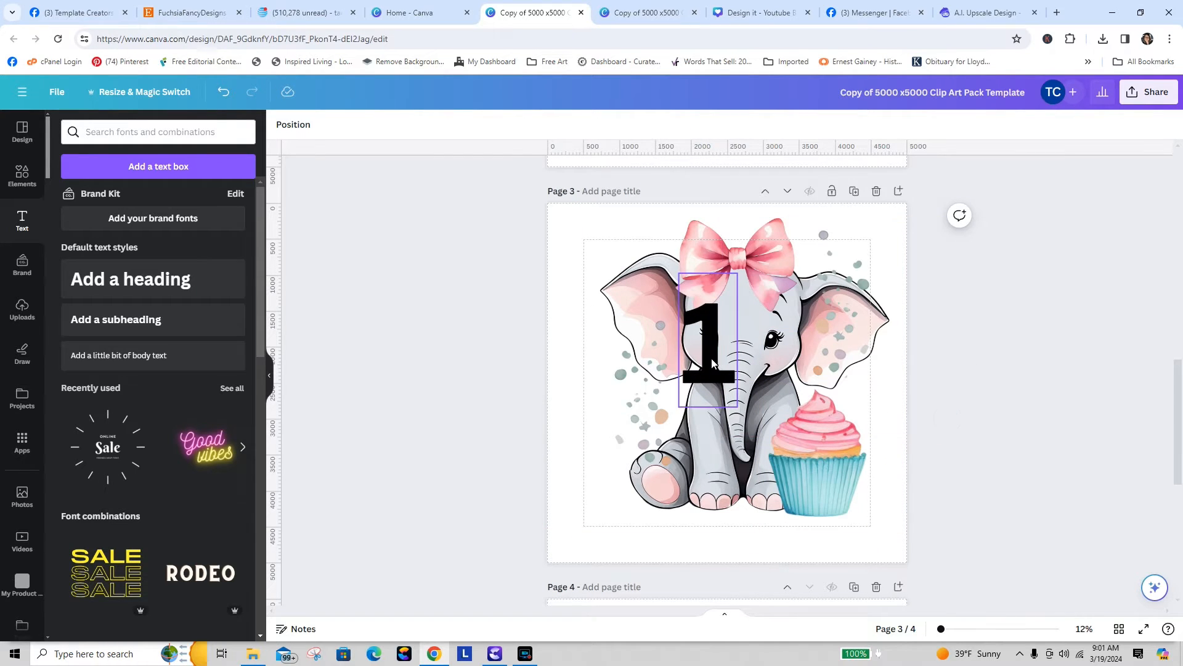
- Shrink the "1" to font size 954, nudge the cupcake right and place the number on the front of the cupcake
drag(714, 363, 826, 381)
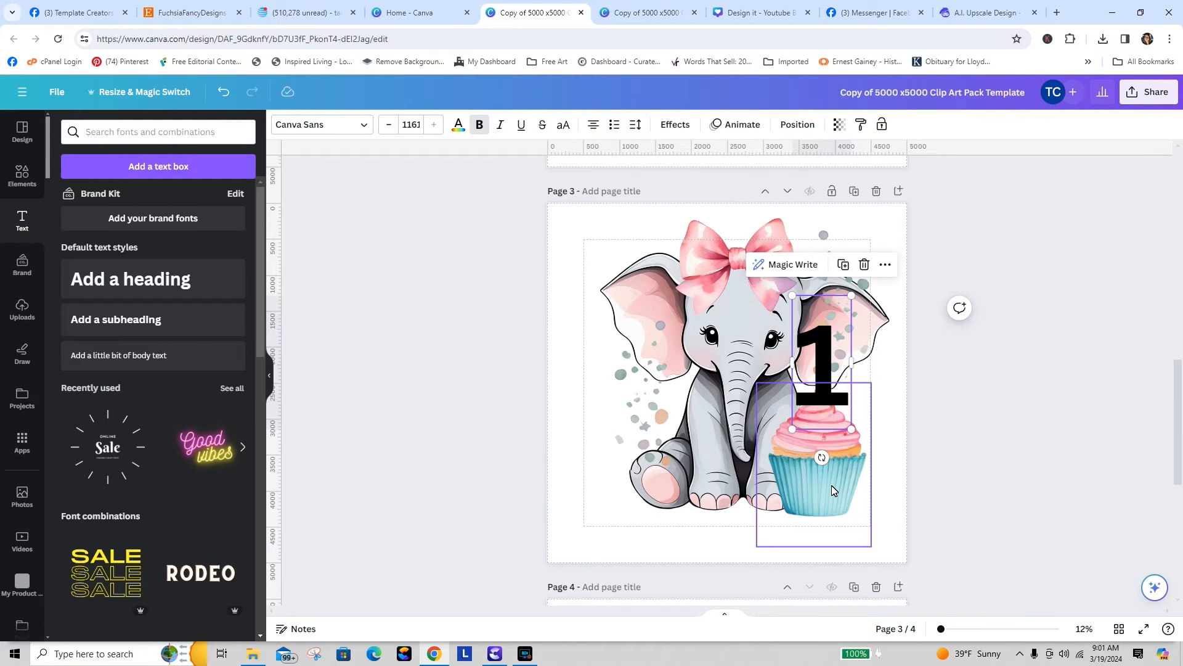
drag(794, 301, 811, 319)
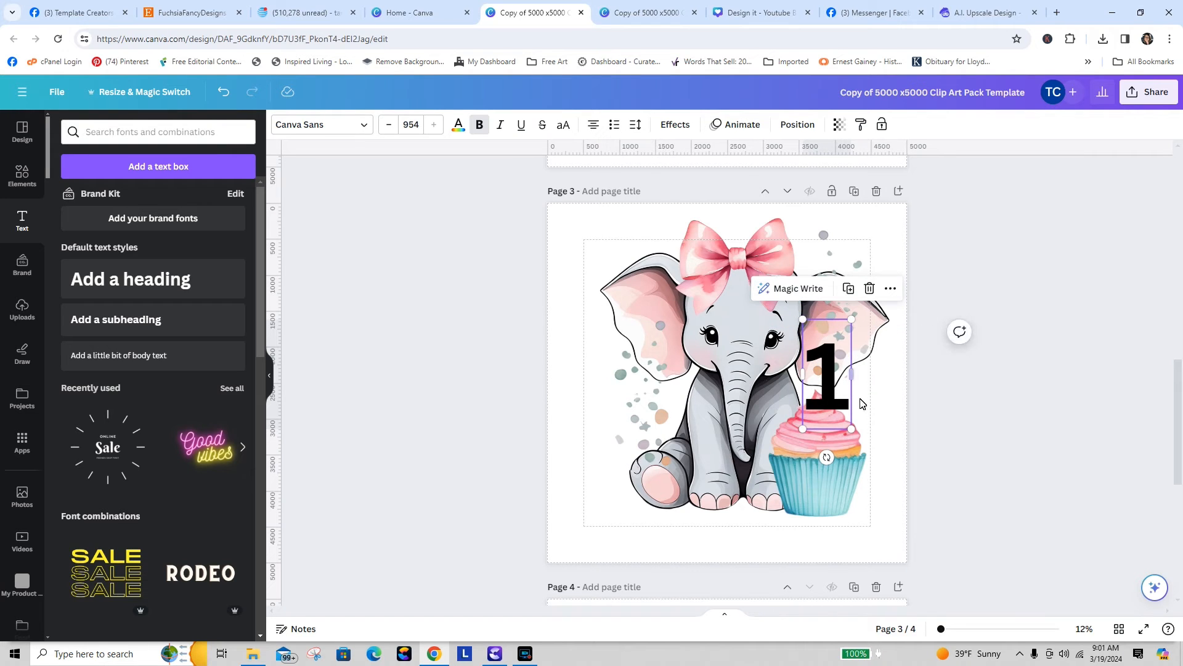
drag(836, 410, 827, 405)
drag(822, 478, 832, 478)
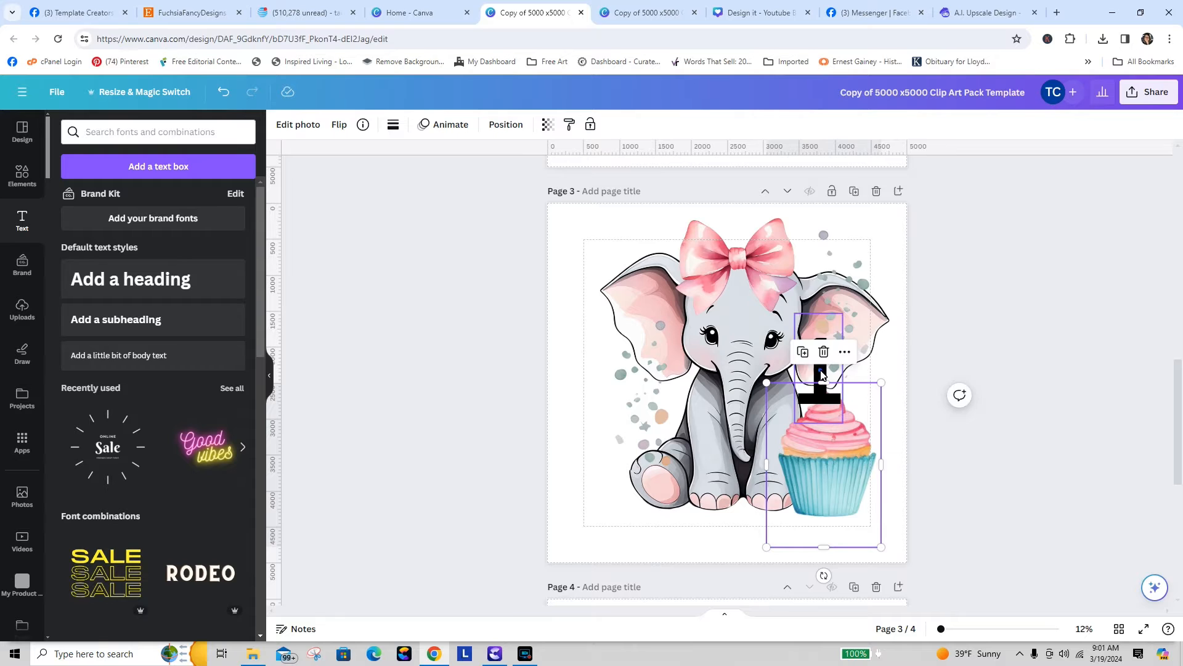
drag(821, 374, 831, 459)
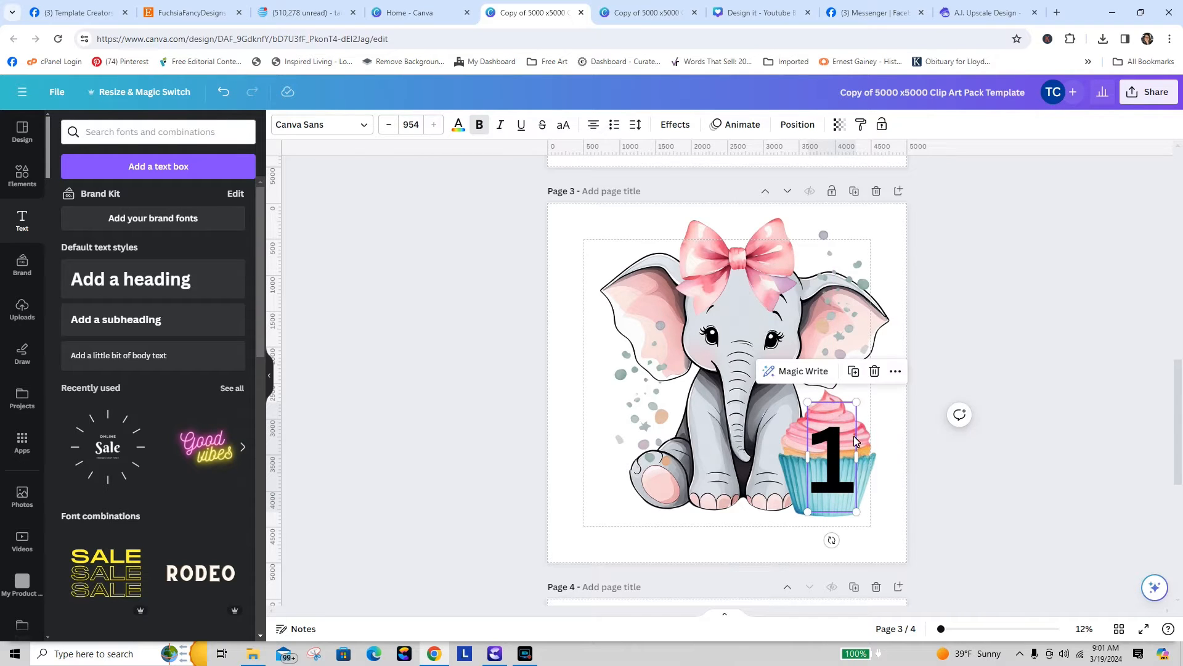
click(924, 363)
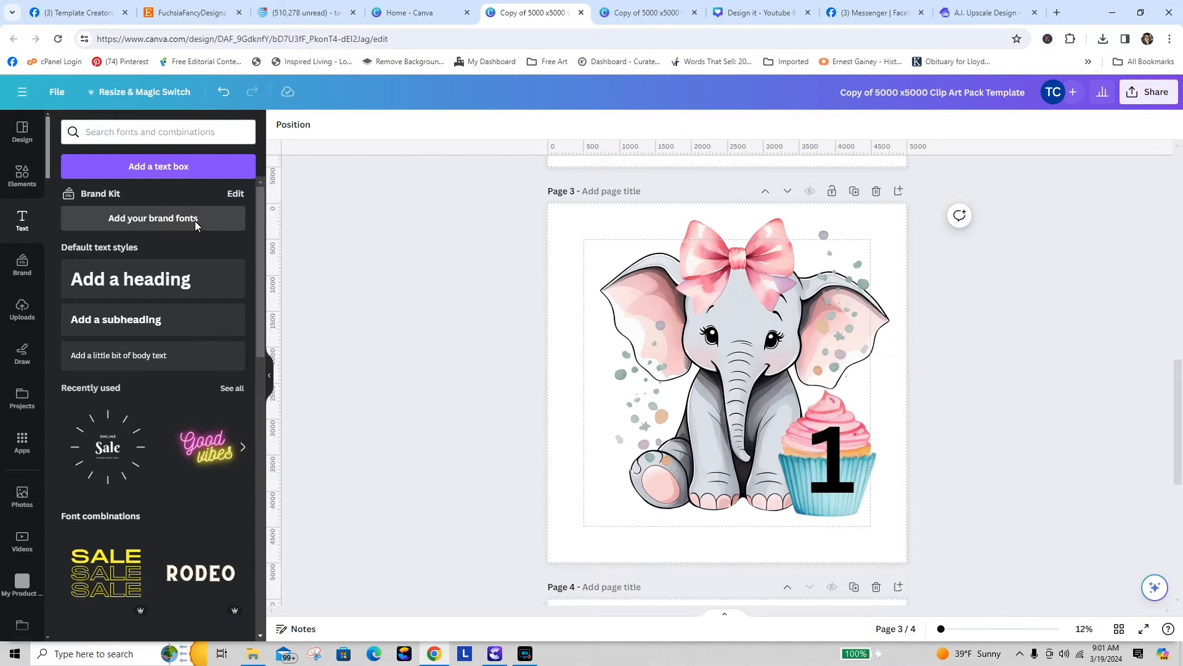
- Search the elements library for "candle" and show all of the graphics results
click(121, 133)
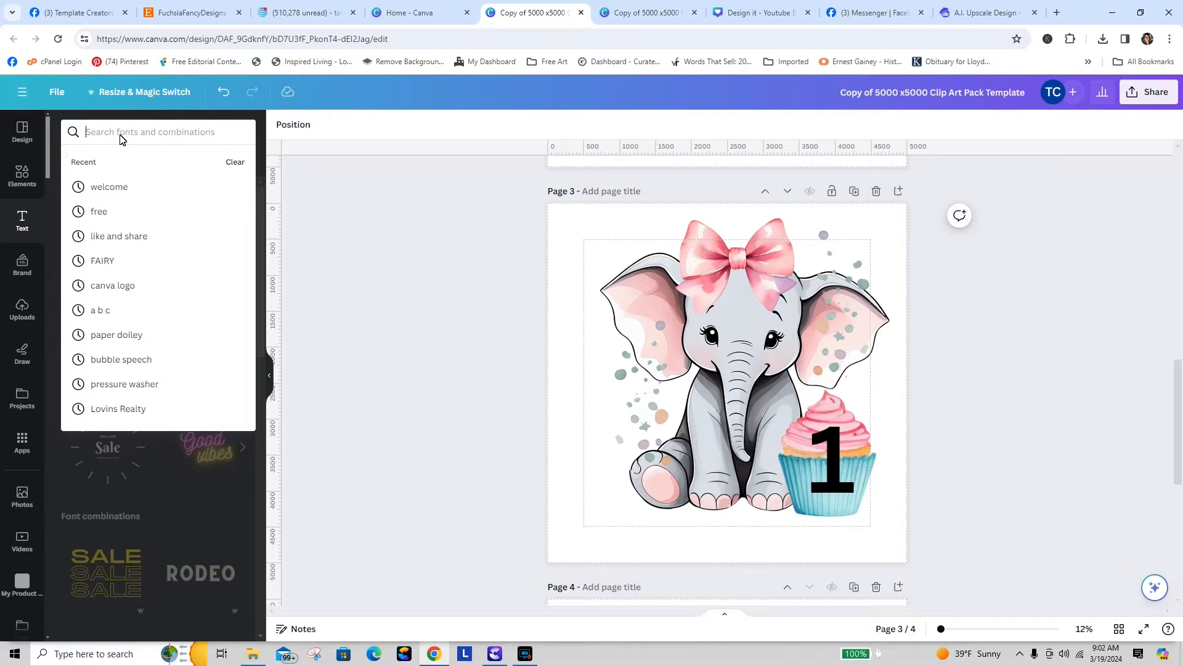
click(41, 185)
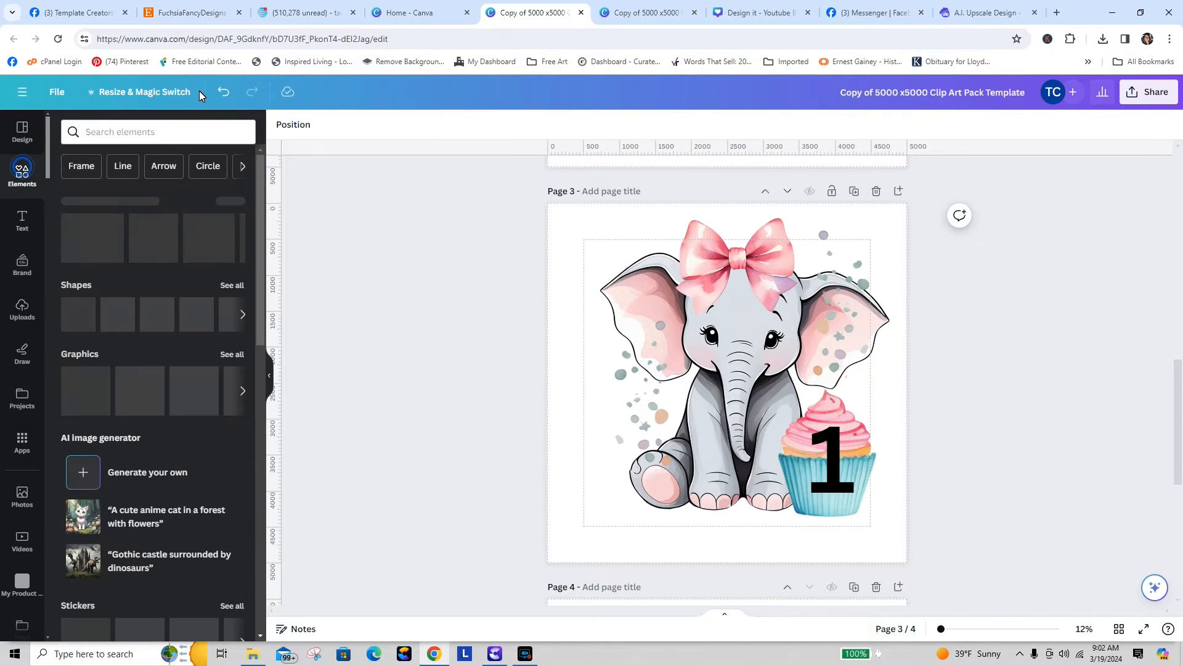
click(175, 136)
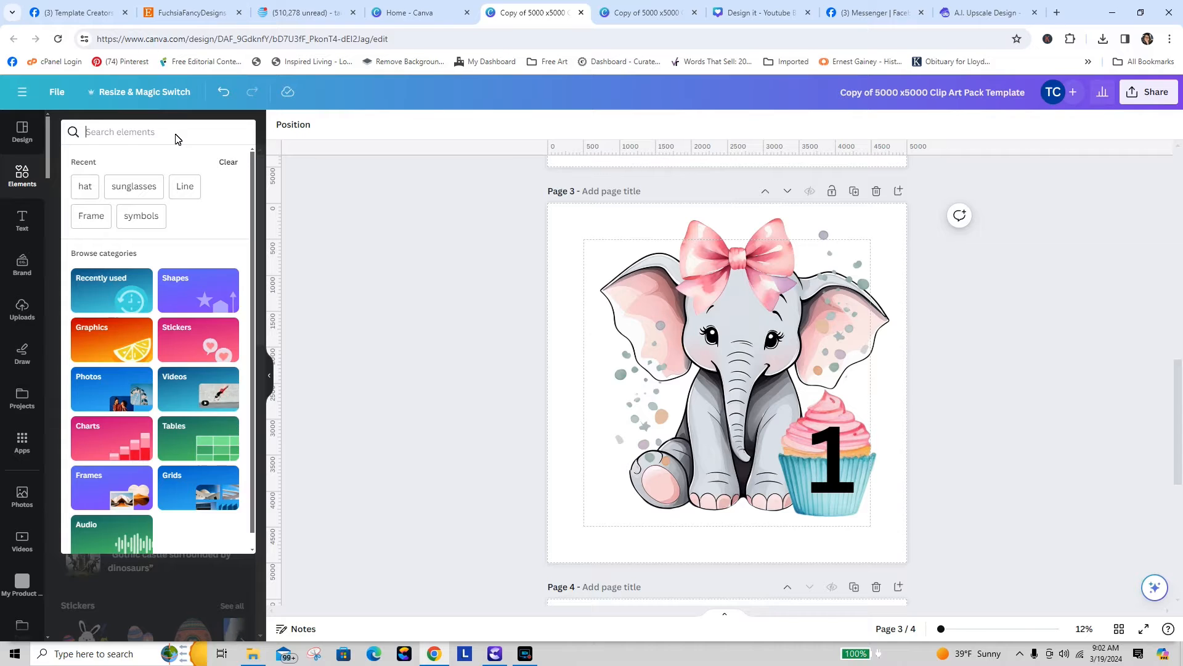
text(candle)
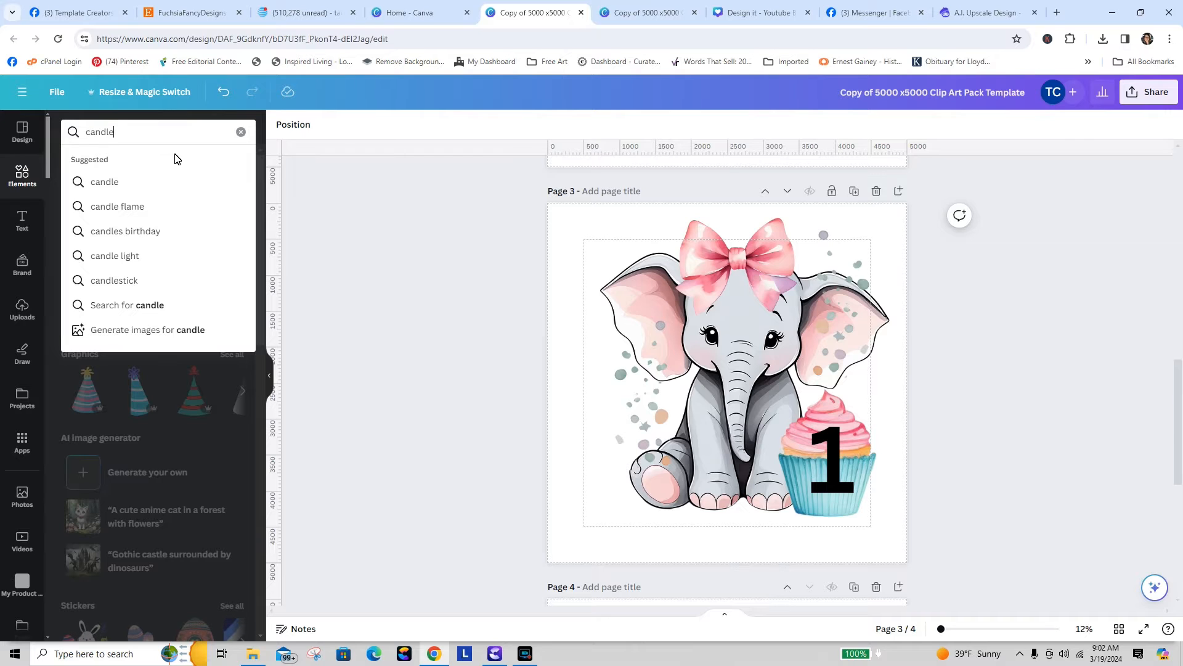
key(Return)
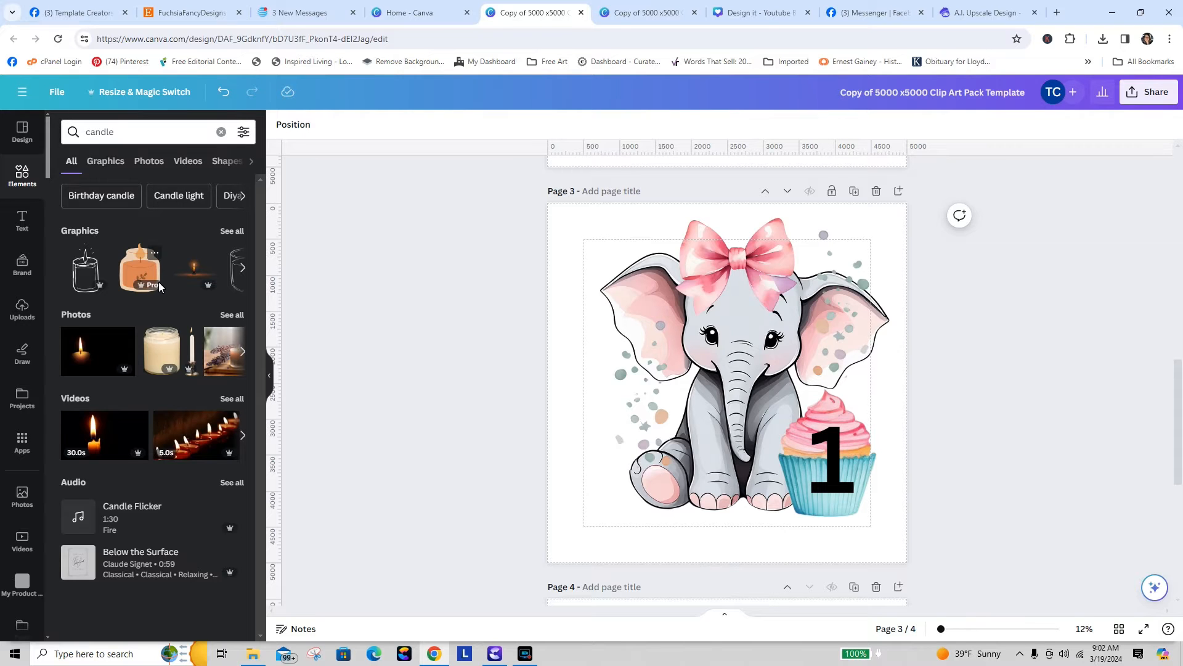
click(237, 233)
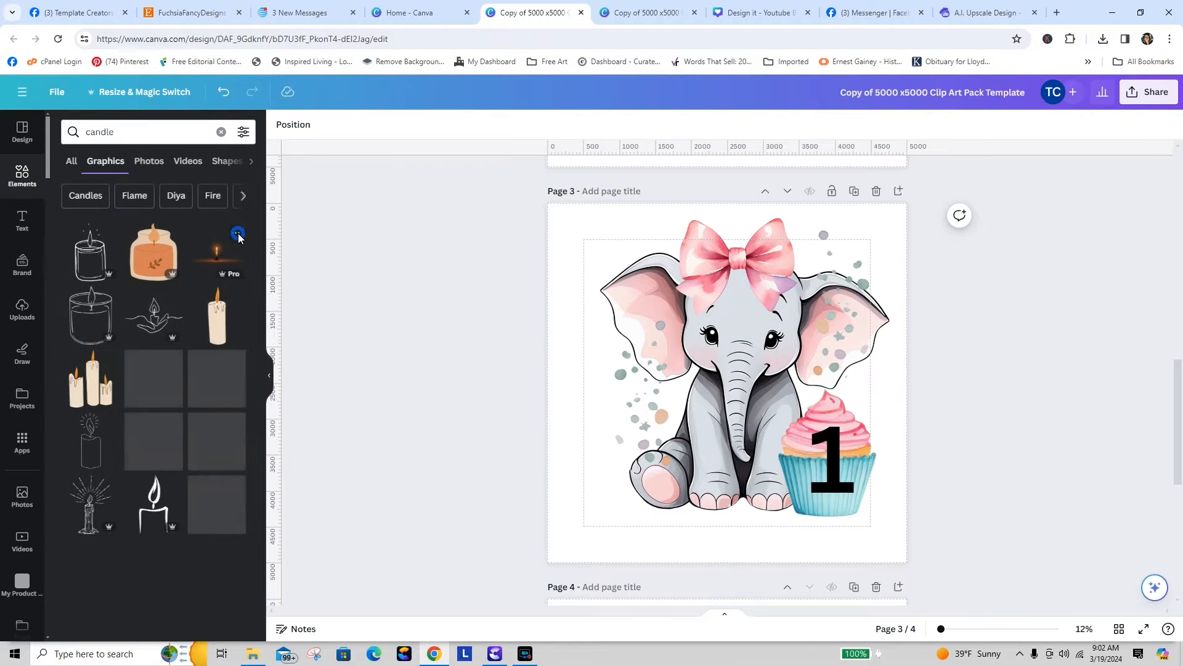
- Filter the candle graphics to free items only
click(243, 132)
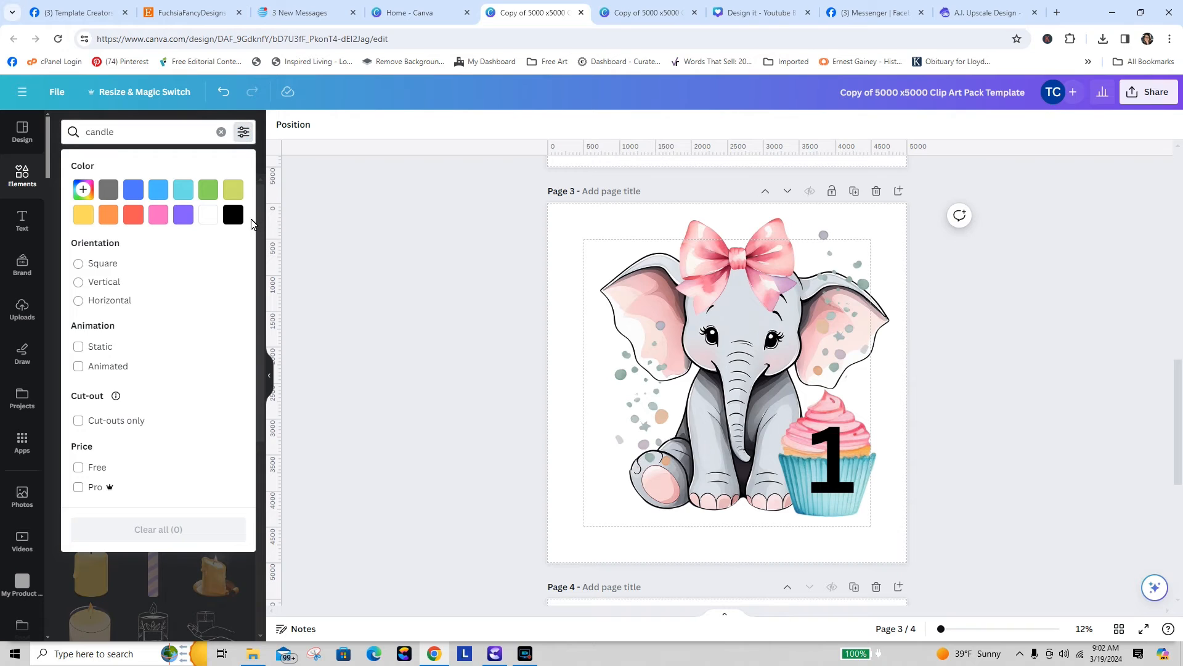
click(81, 472)
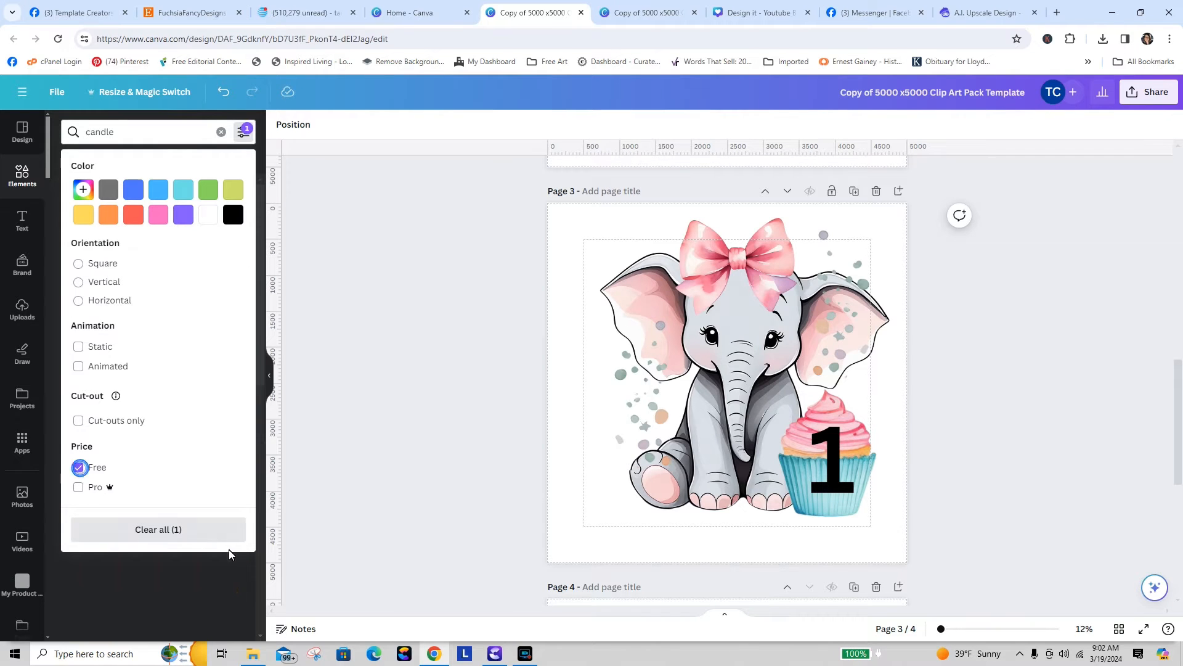
click(202, 534)
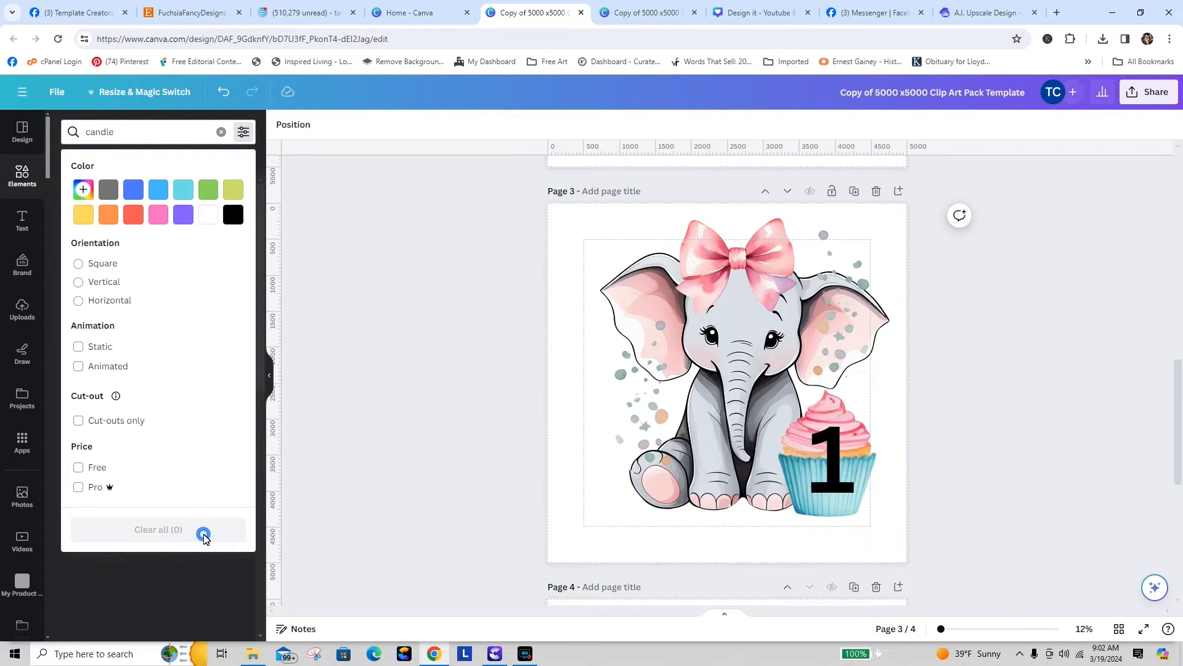
click(78, 469)
click(288, 497)
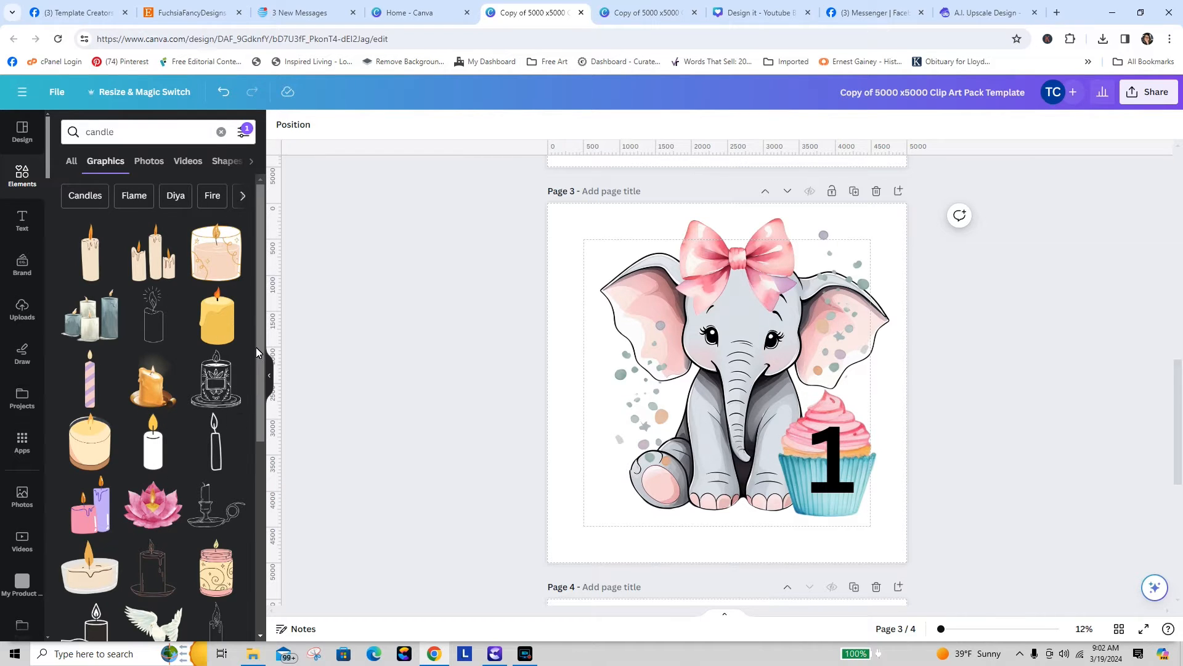
- Add the pink and coral striped candle to page 3, shrink it and stand it on top of the cupcake
drag(261, 356, 265, 519)
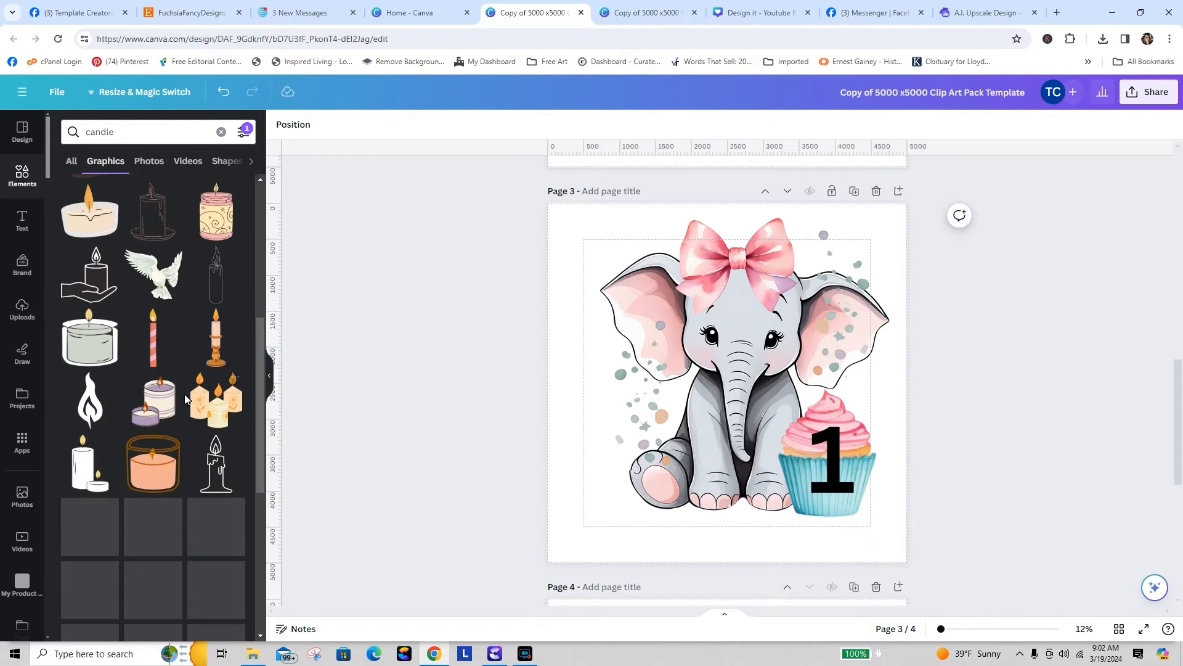
click(152, 340)
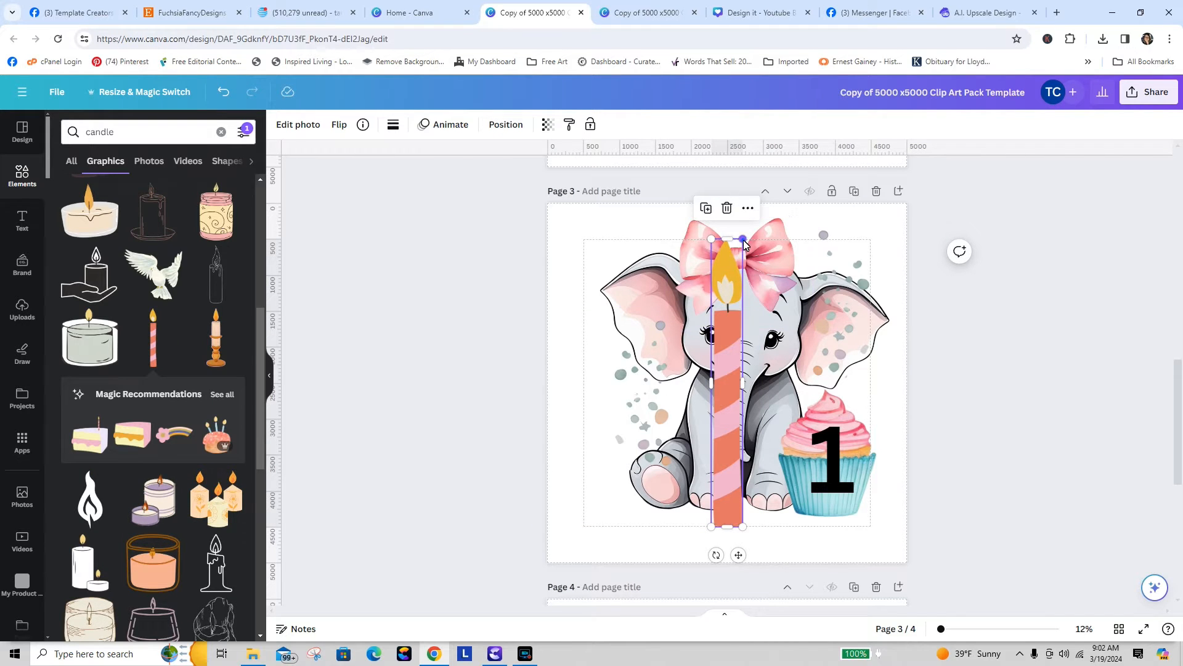
drag(744, 244, 719, 456)
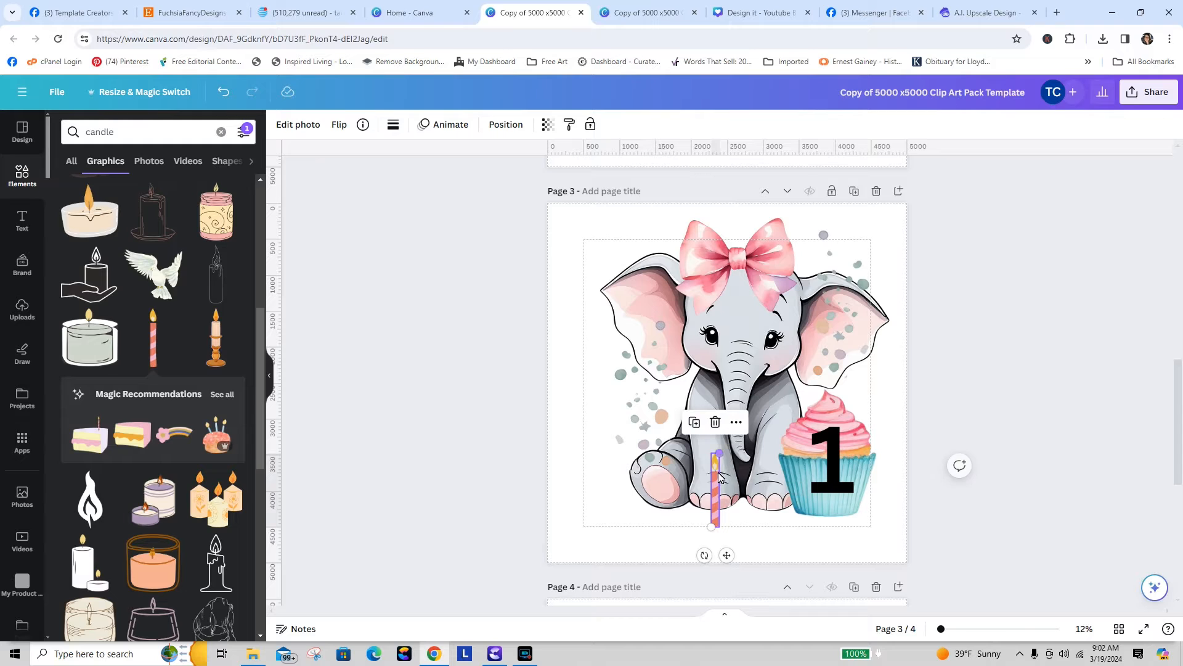
click(524, 469)
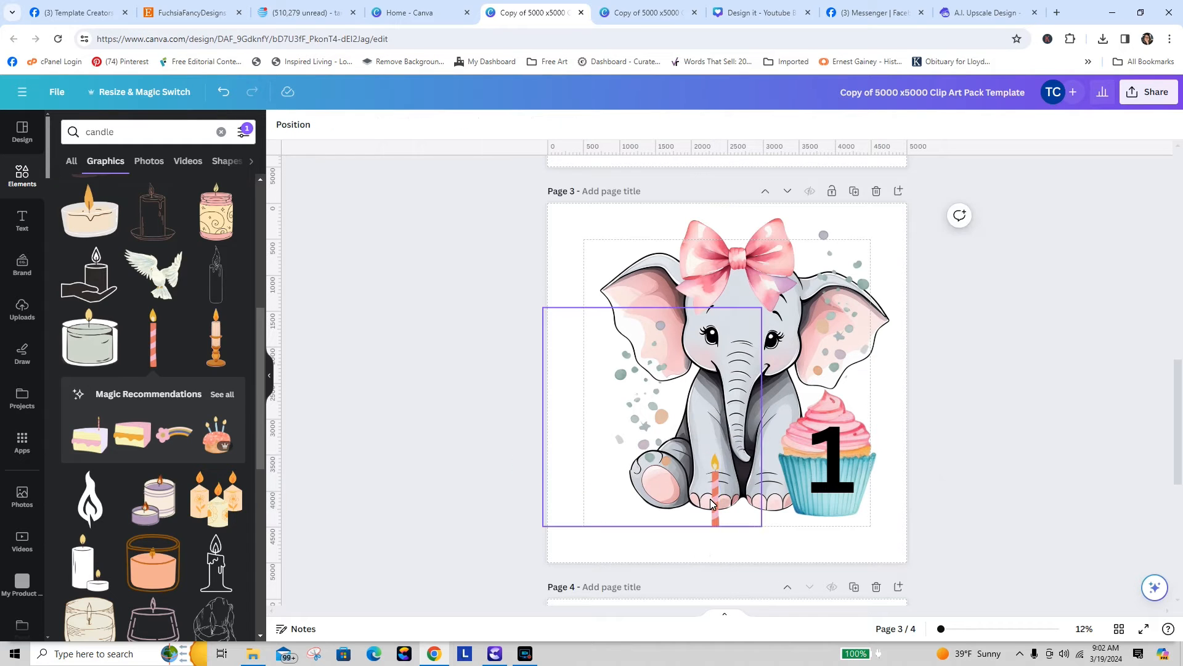
drag(715, 507, 828, 379)
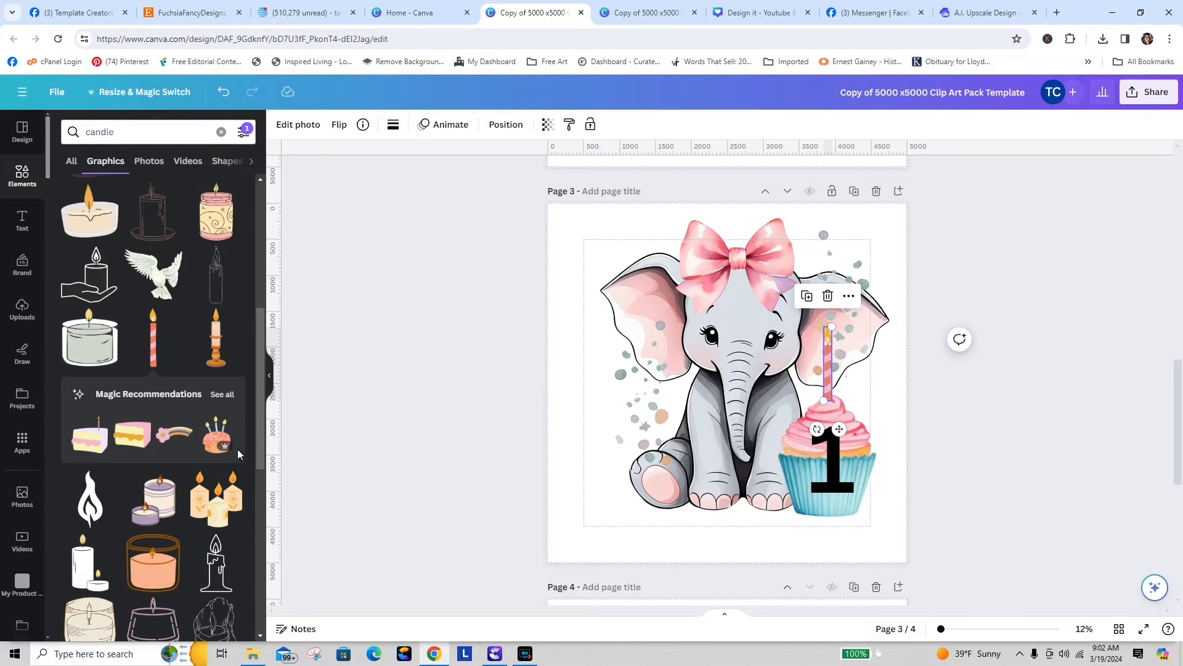
- Try the gold striped candle graphic on page 3 at a reduced size, and remove it from the page
drag(258, 435, 265, 629)
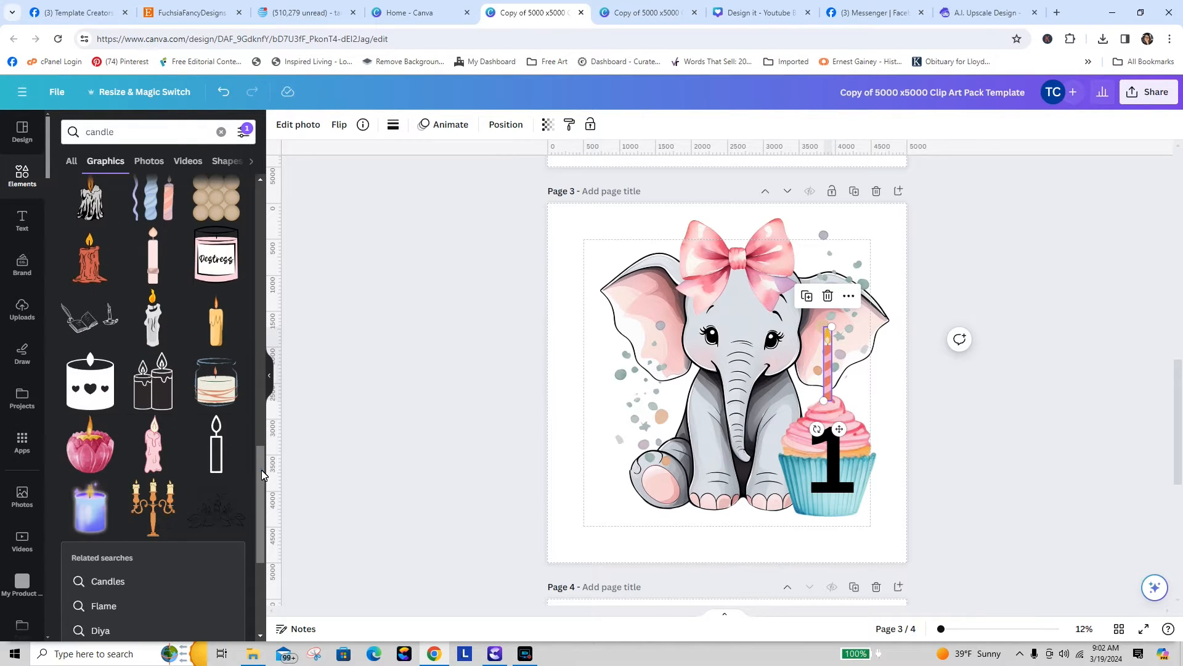
scroll(261, 470, down, 10)
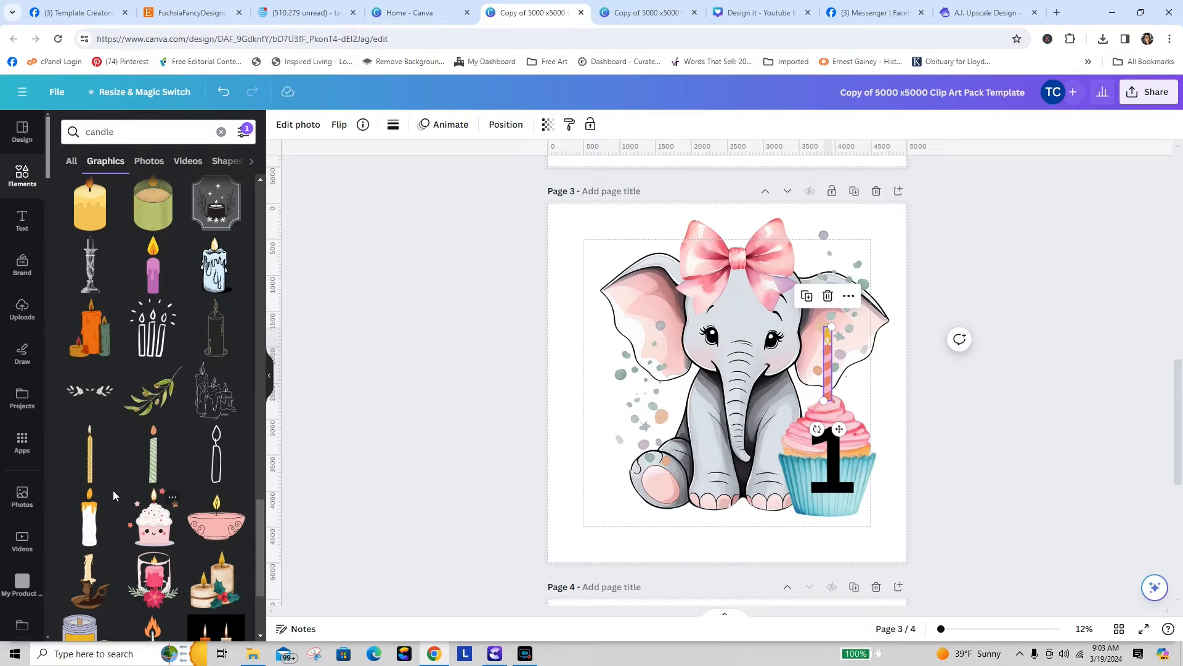
click(86, 459)
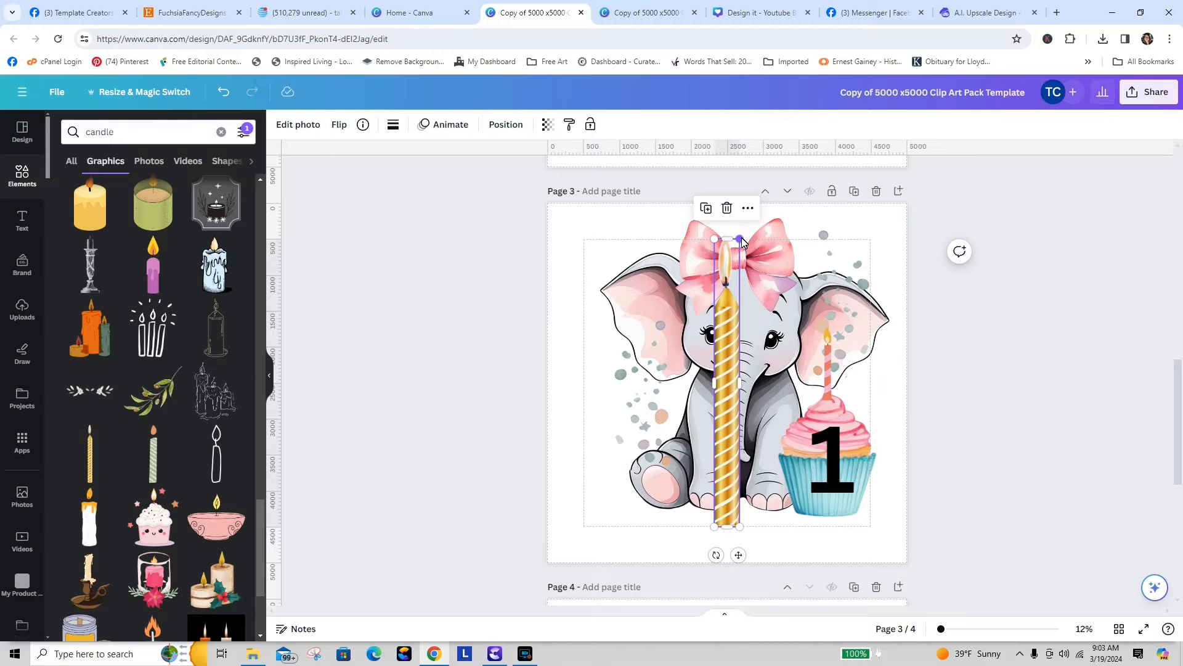
drag(739, 239, 717, 411)
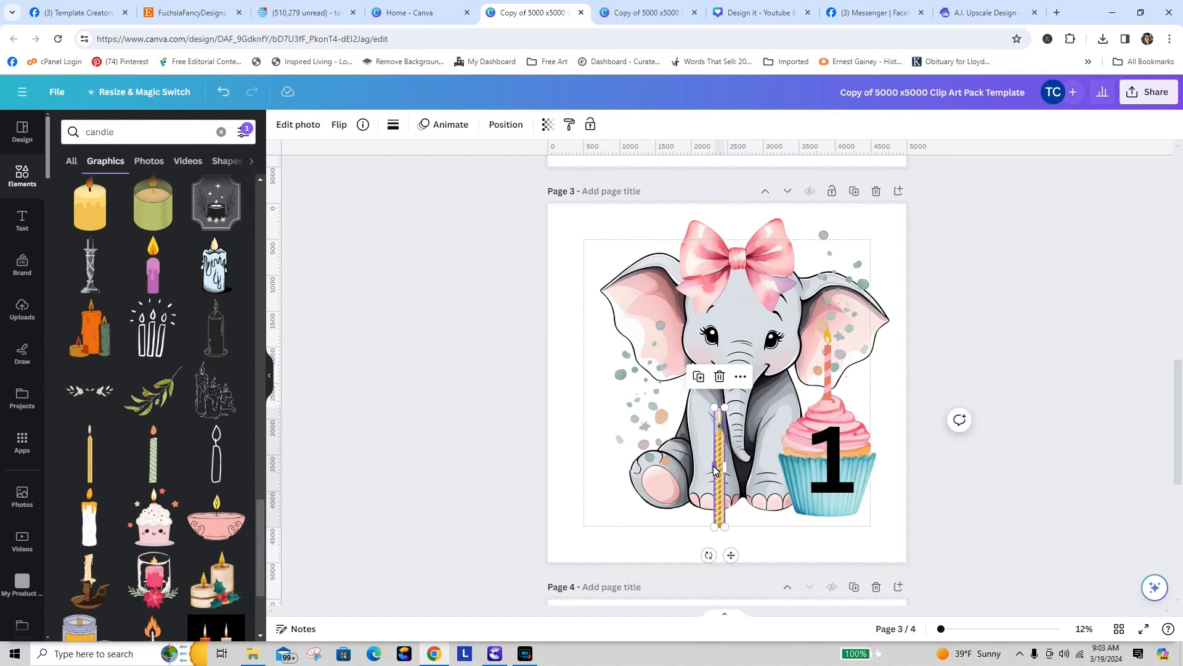
click(544, 443)
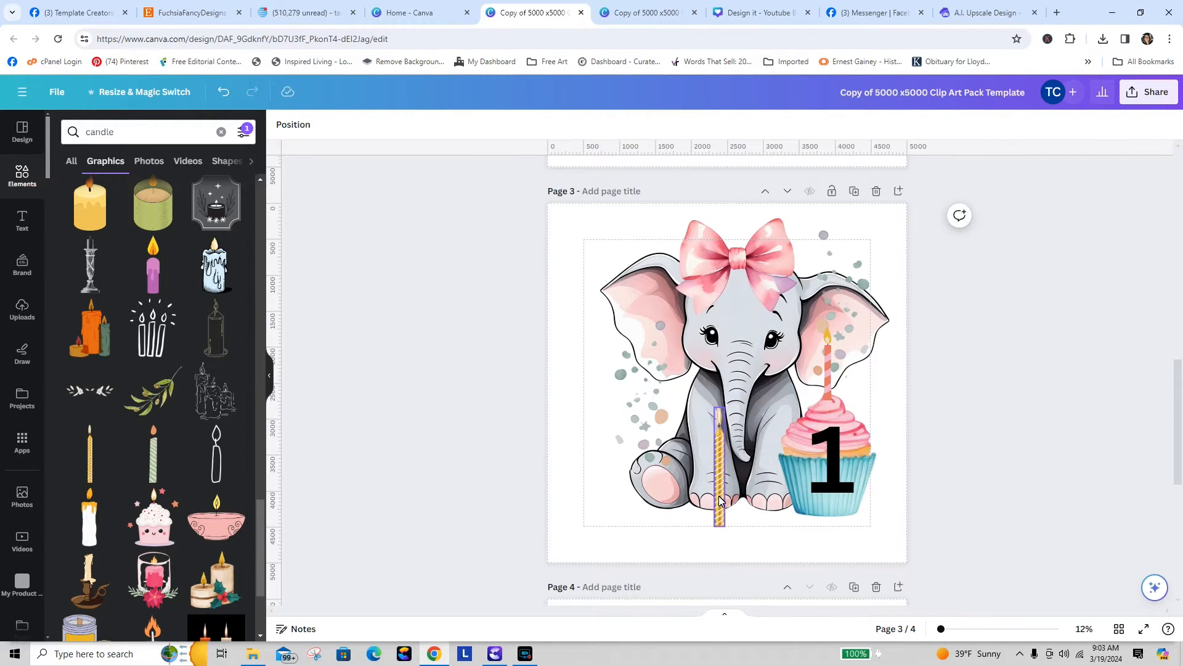
drag(718, 493, 484, 469)
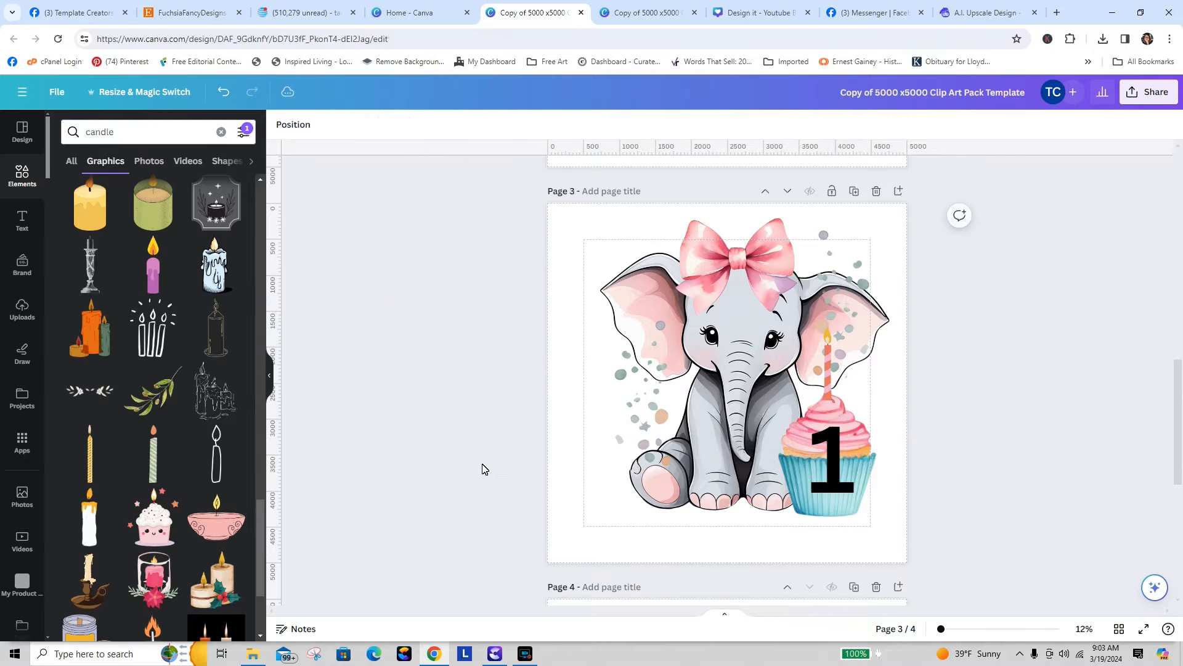
- Try the green and white striped candle graphic on page 3, and take it off the page
click(152, 462)
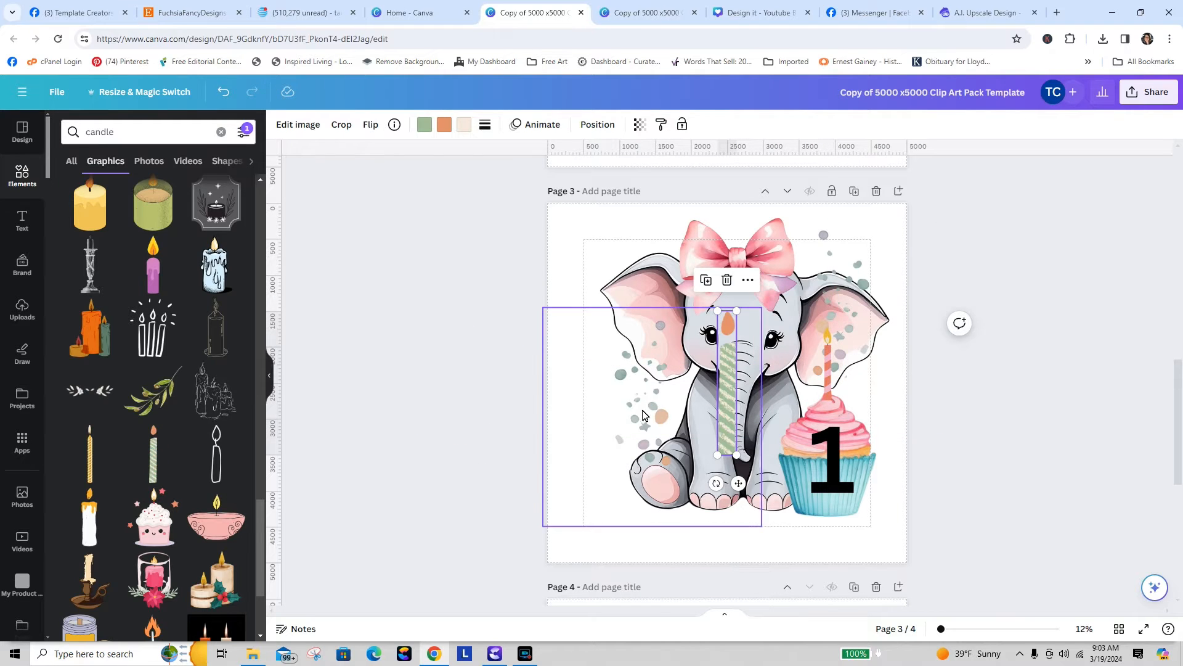
drag(730, 402, 475, 405)
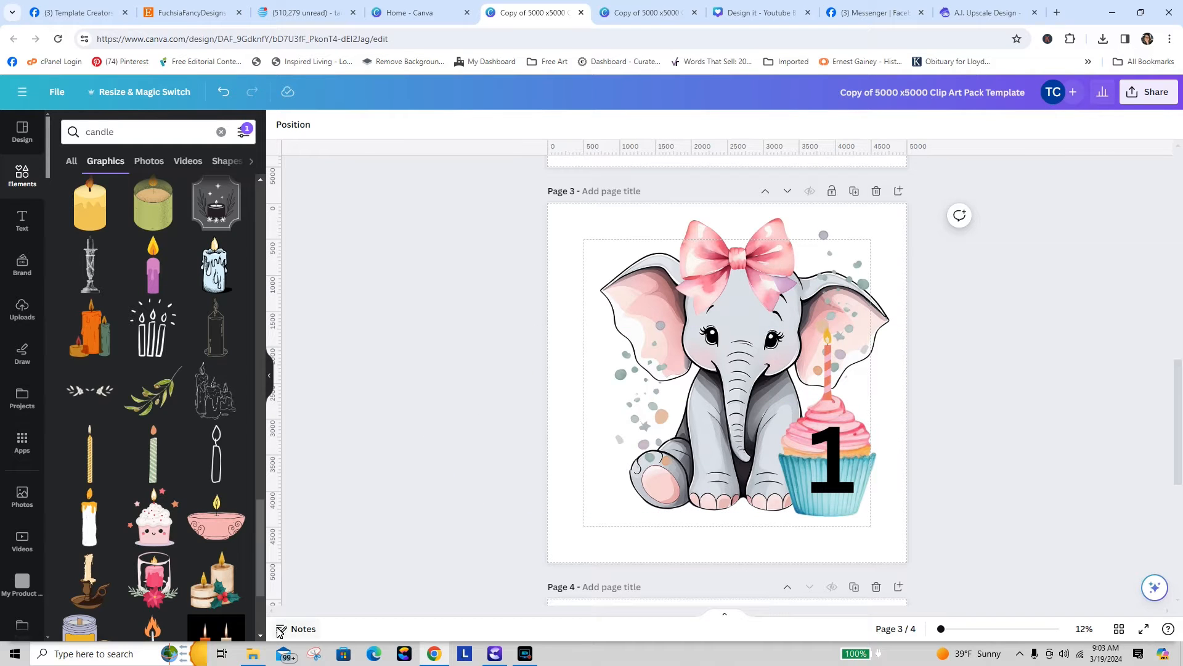
- Add the teal candle with the gold glitter base and the light green watercolor candle to page 3, moving the green one beside the elephant
scroll(260, 637, down, 6)
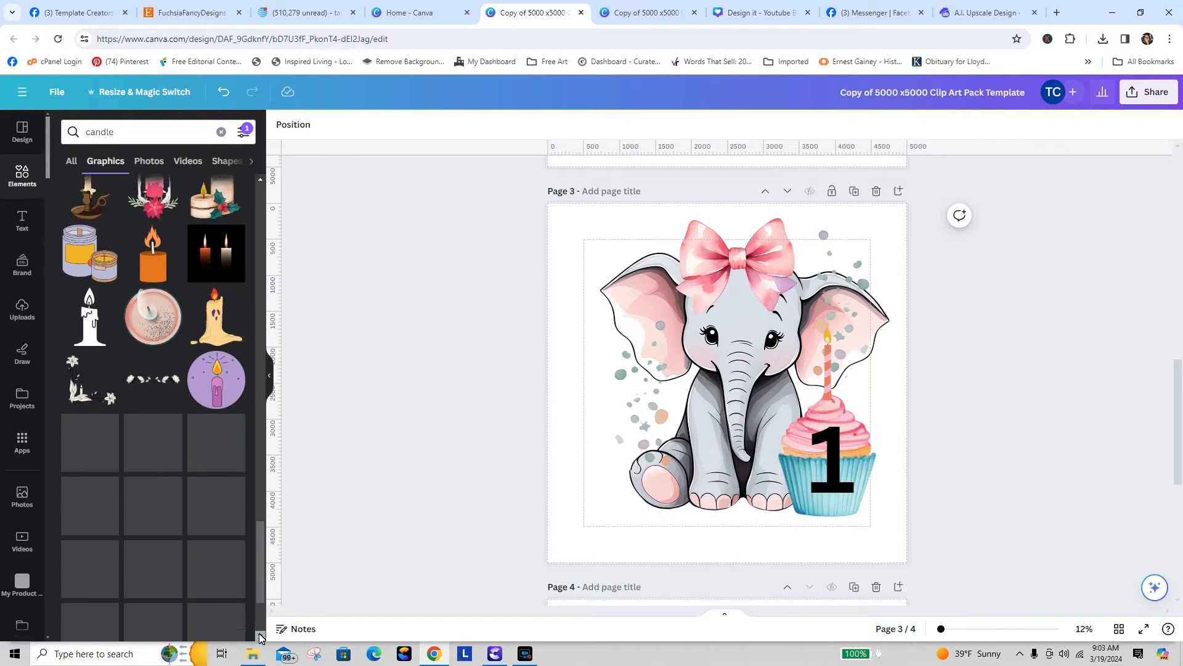
scroll(260, 636, down, 2)
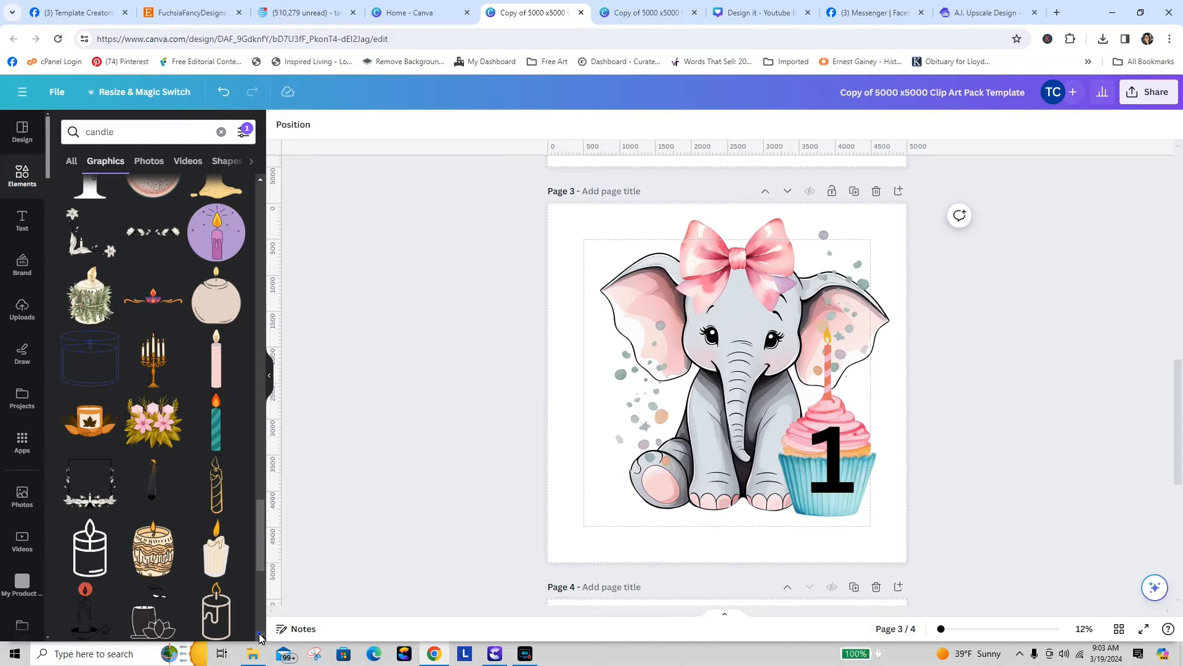
scroll(260, 637, down, 8)
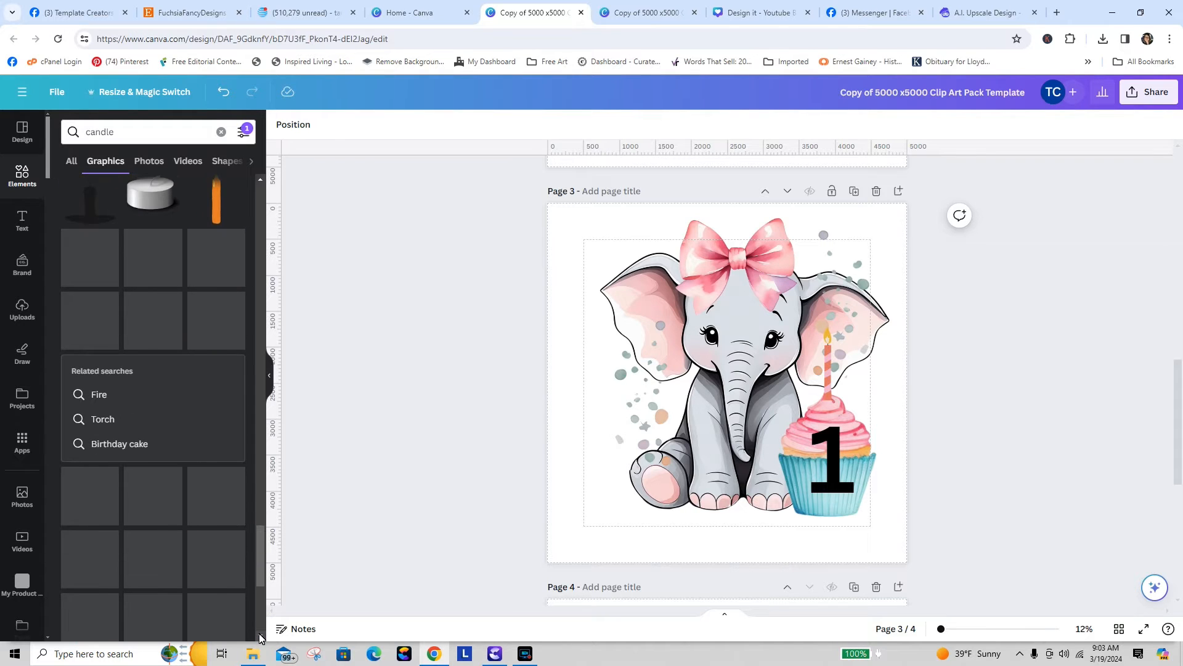
scroll(260, 636, down, 5)
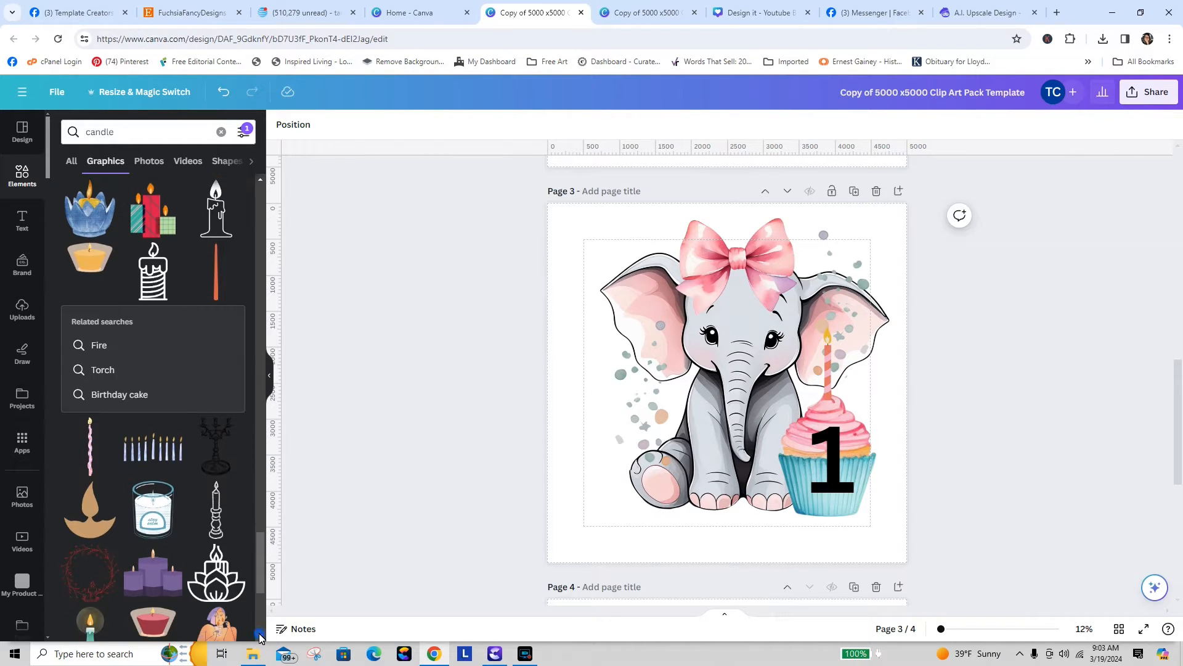
scroll(260, 638, down, 3)
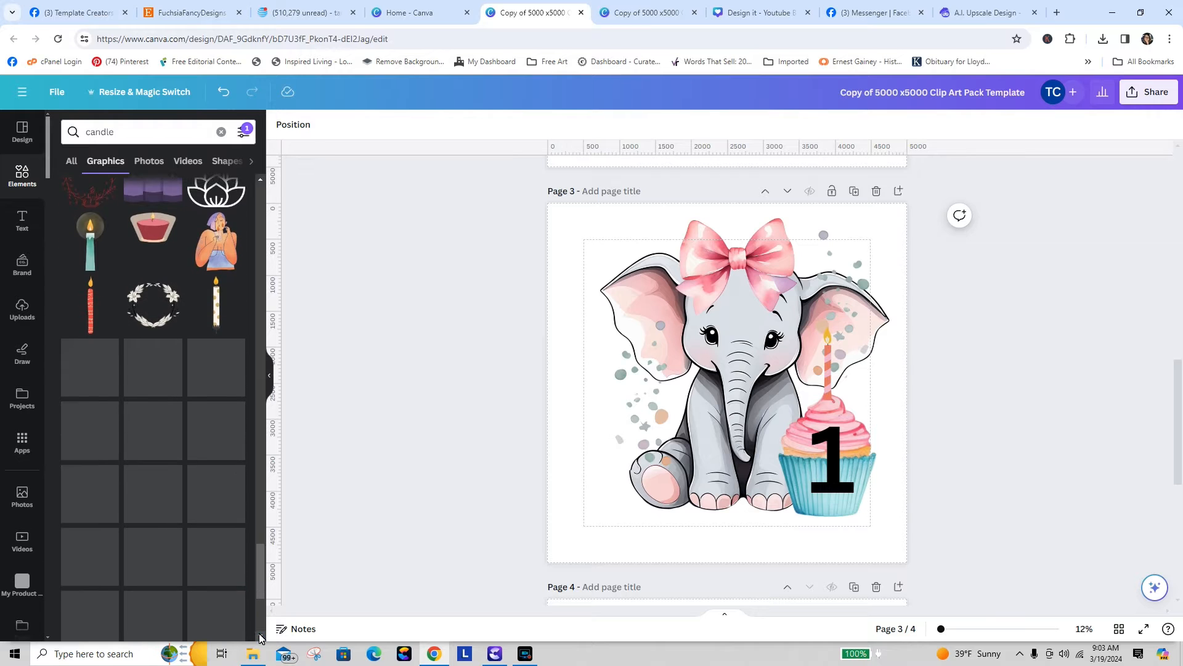
scroll(260, 637, down, 5)
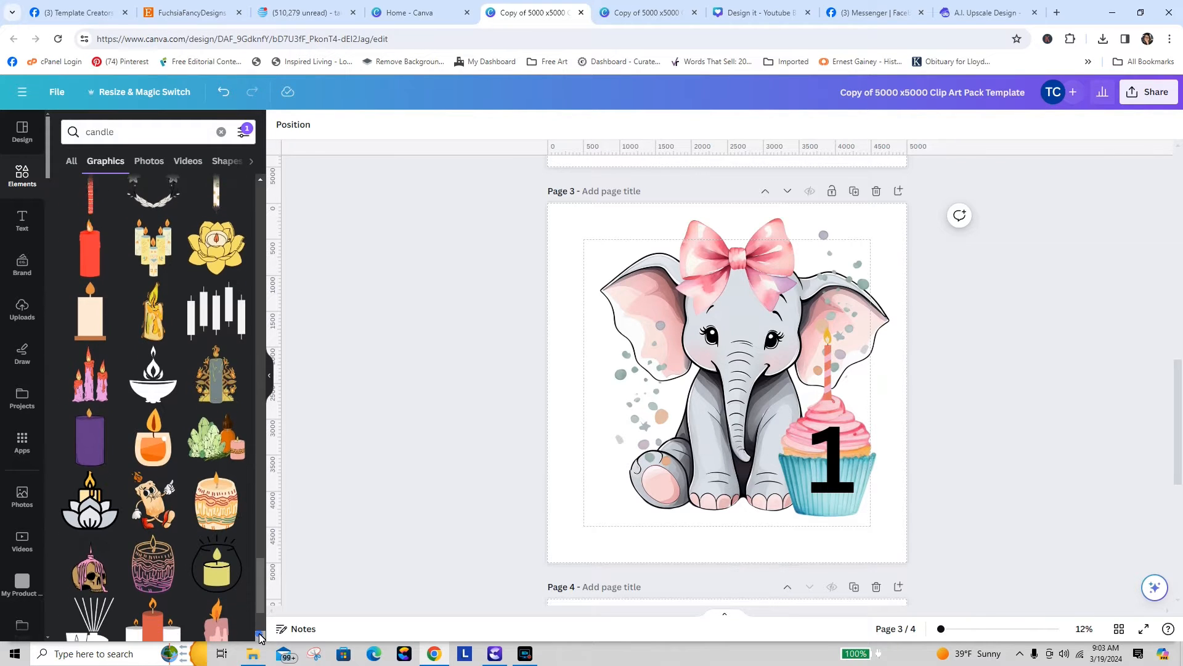
scroll(260, 637, down, 3)
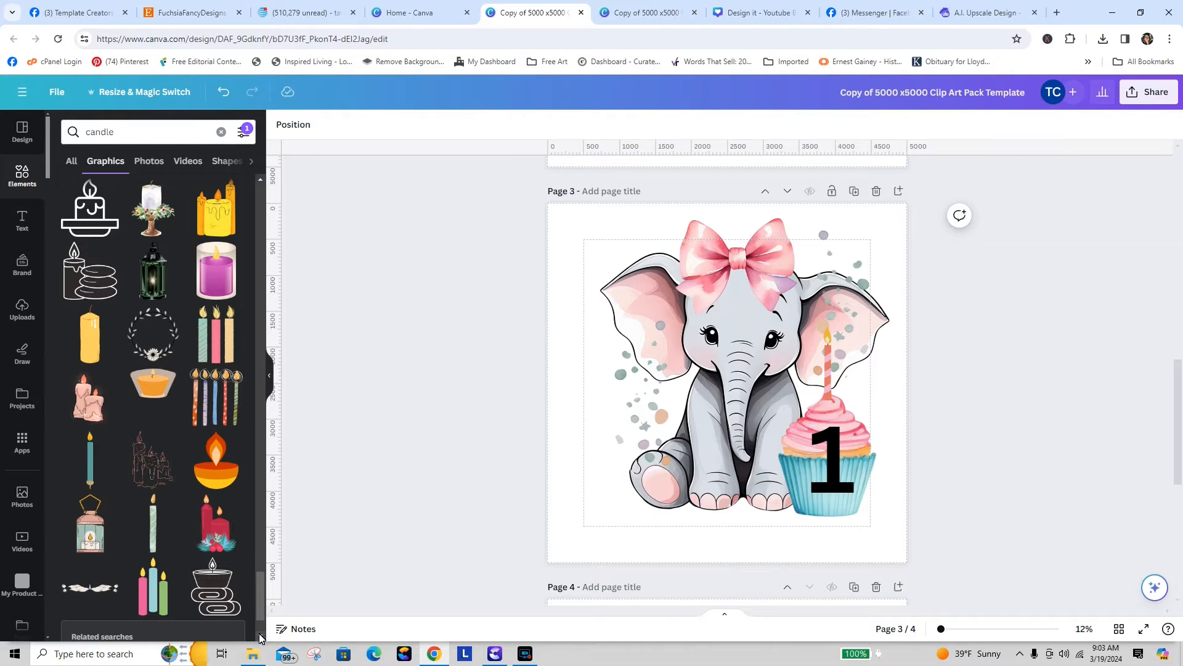
click(89, 473)
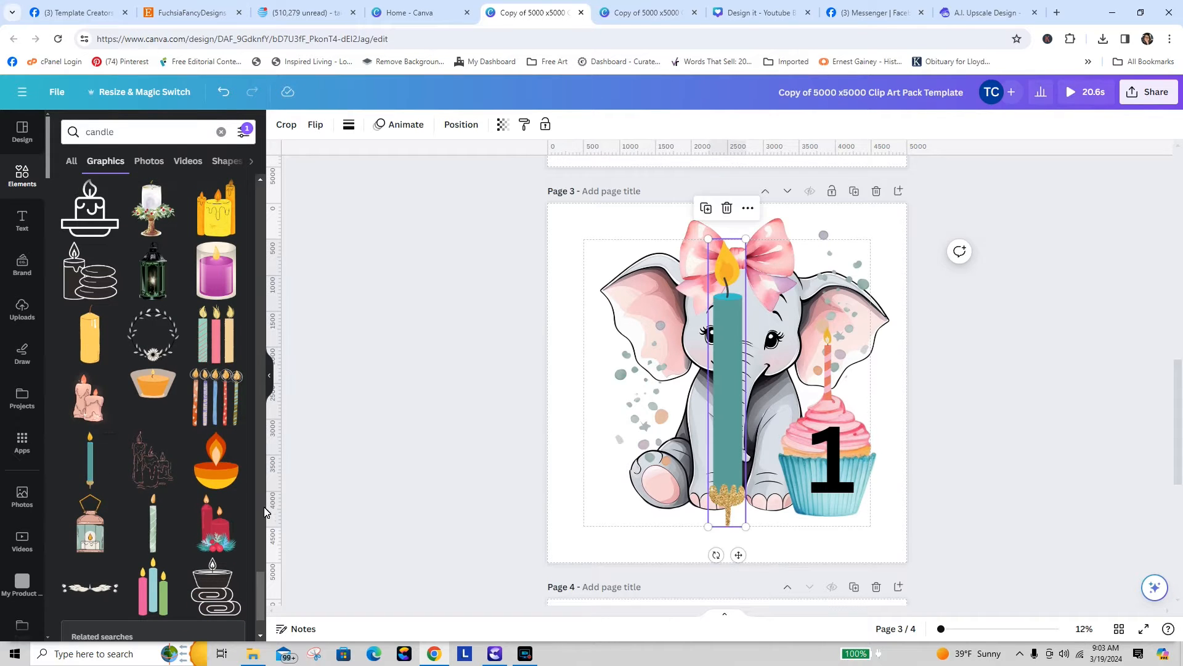
click(153, 540)
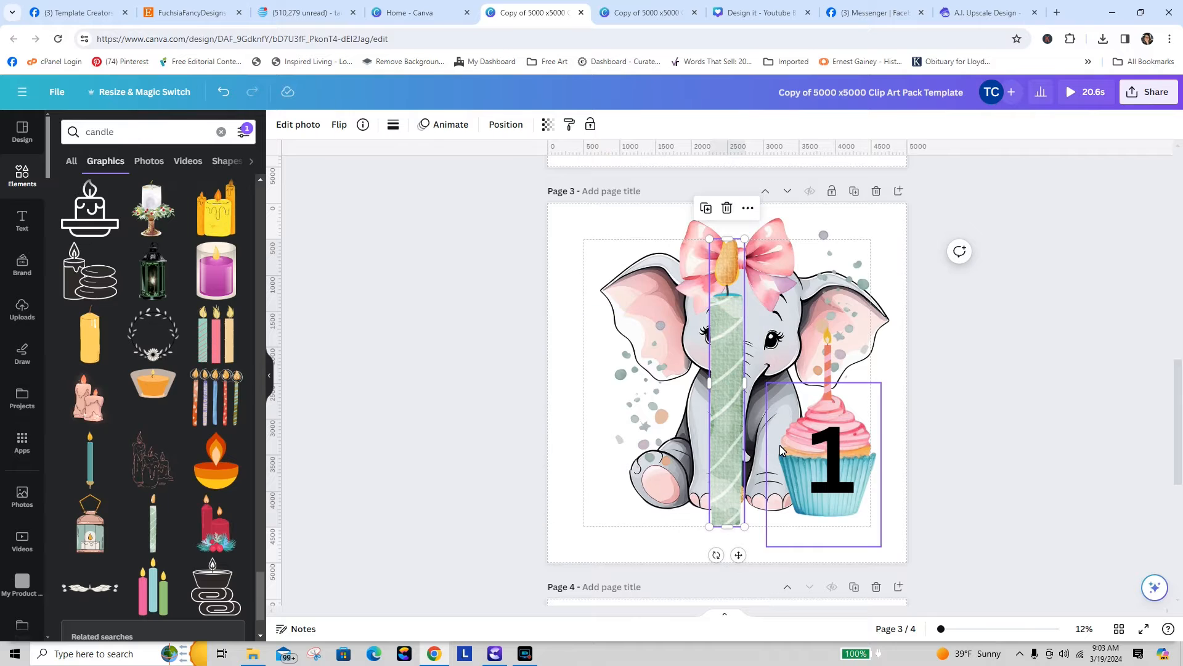
drag(738, 430, 598, 431)
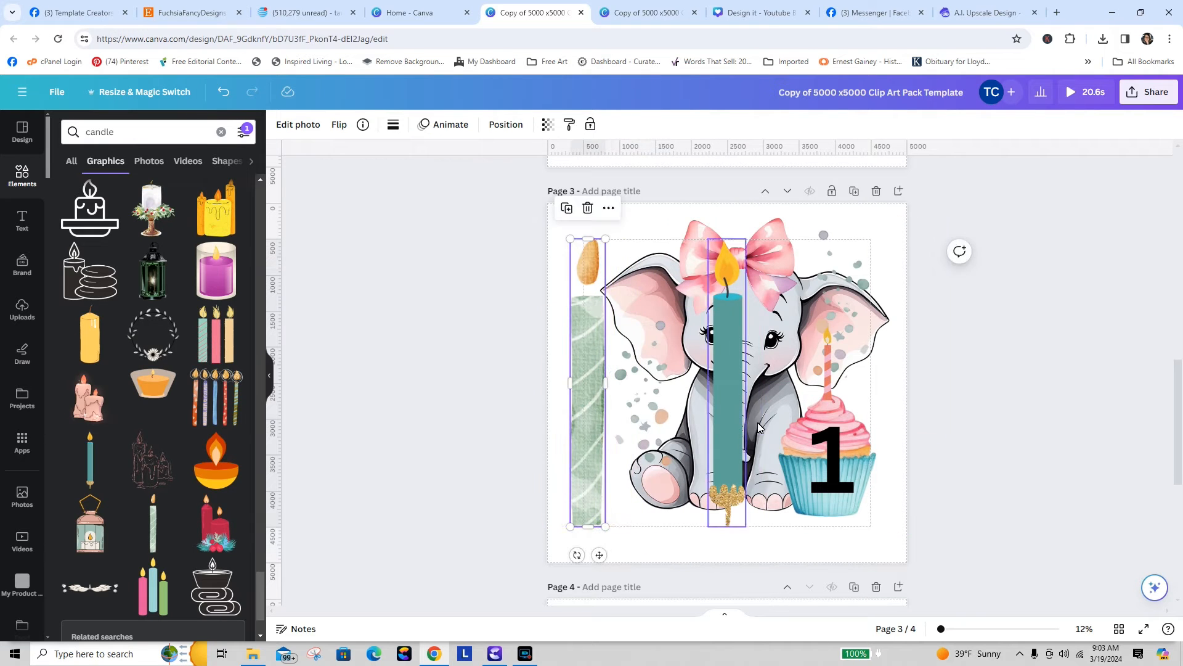
- Replace the pink and coral striped candle on the cupcake with the teal candle, shrunk to fit on the frosting
click(732, 404)
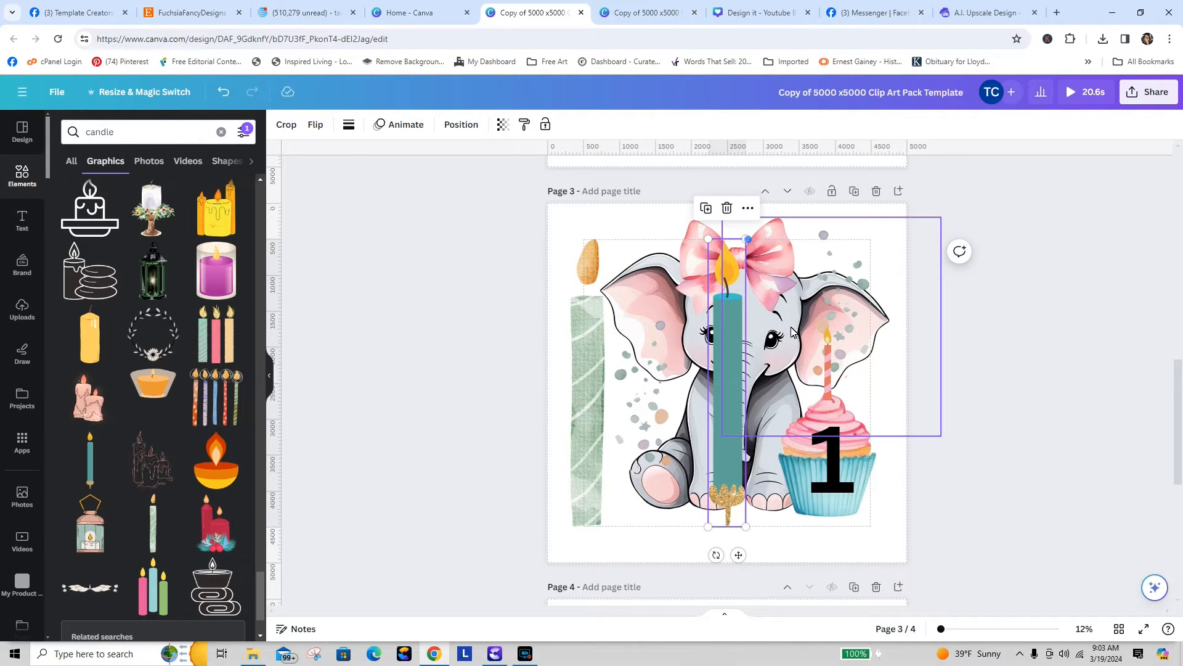
click(829, 362)
key(Delete)
click(739, 328)
drag(745, 238, 735, 422)
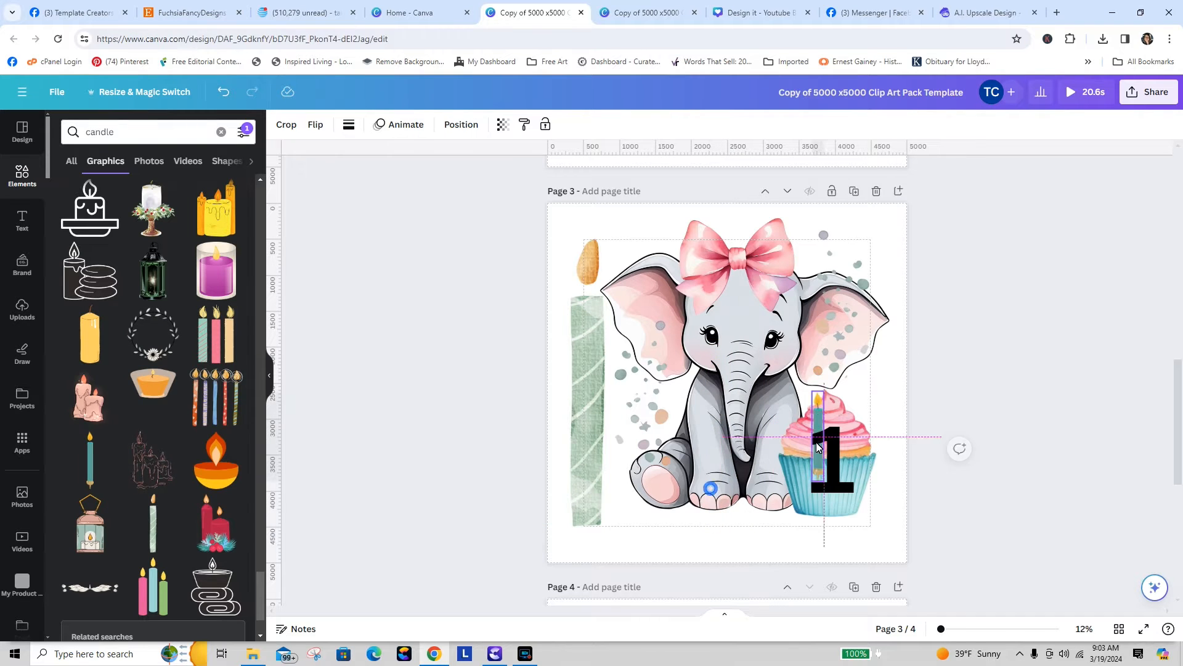
drag(712, 462, 829, 372)
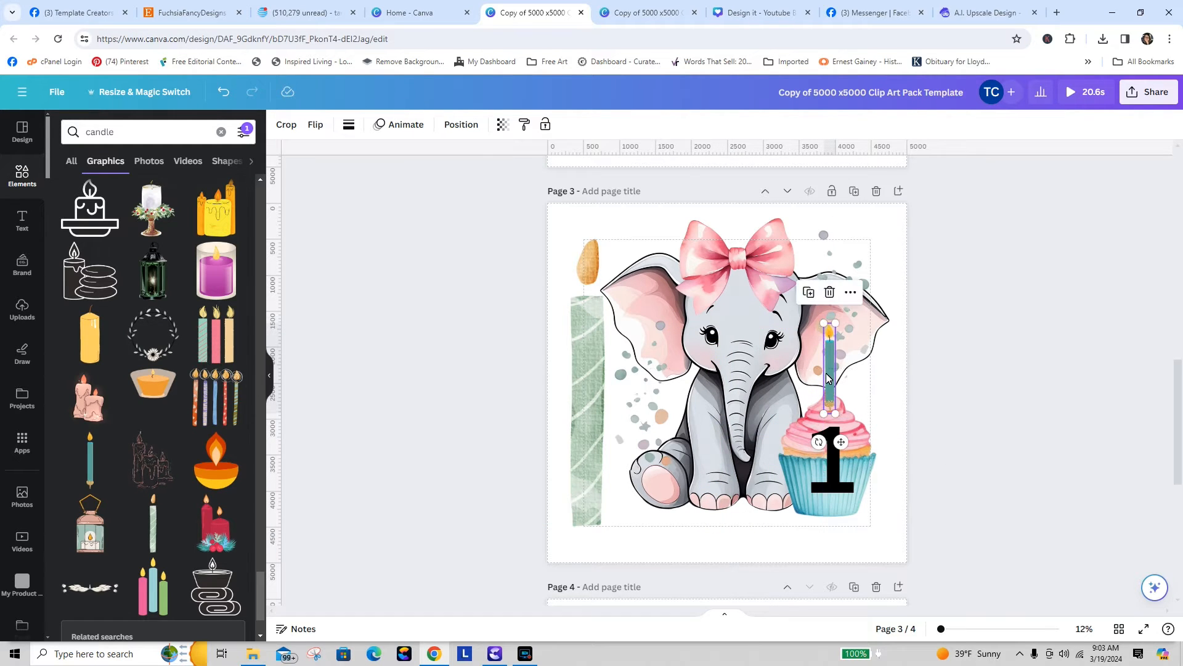
drag(836, 323, 839, 343)
click(988, 407)
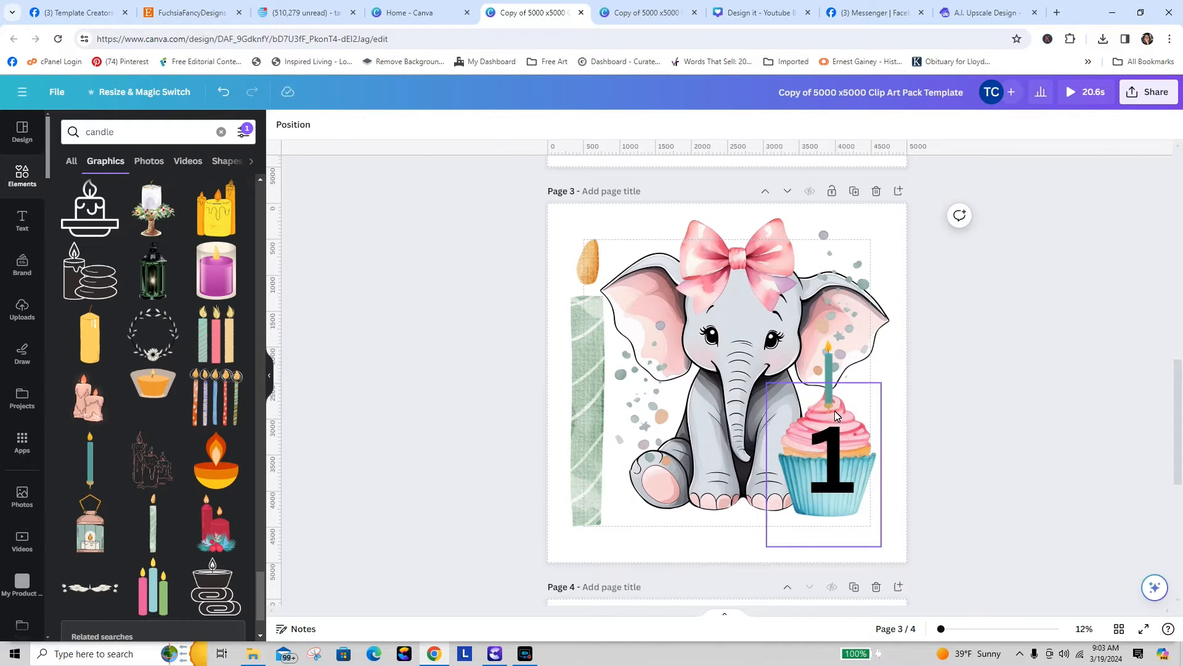
- Find the red number 1 candle among the free candle graphics and add it to page 3
click(828, 445)
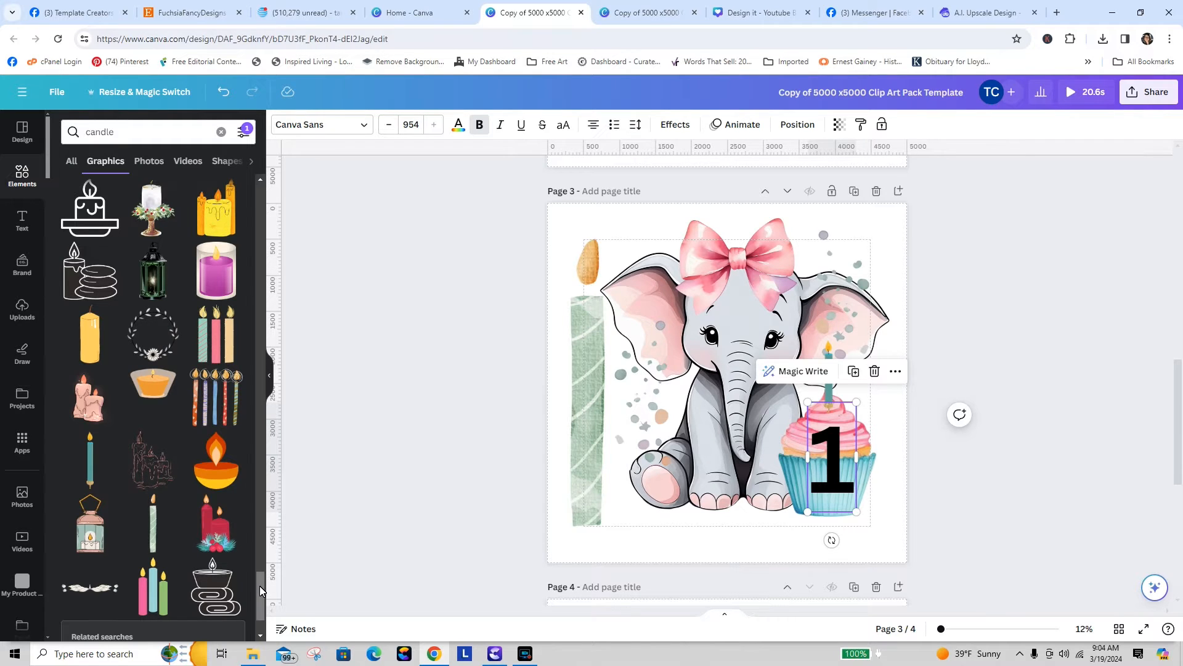
drag(260, 586, 259, 609)
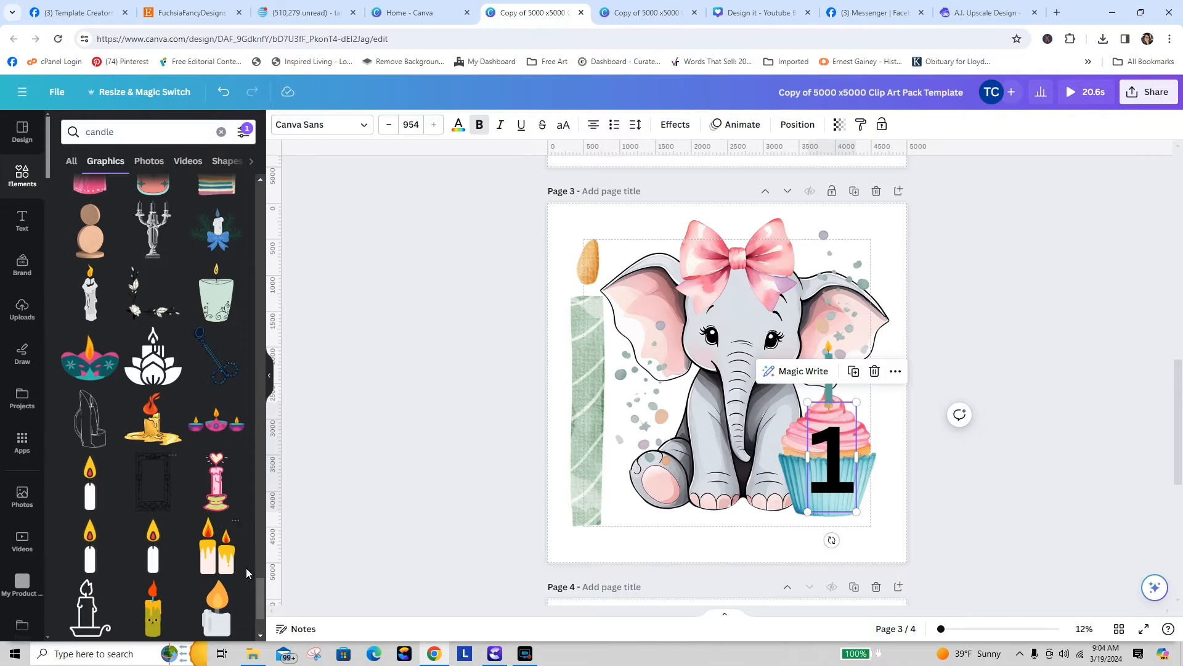
drag(261, 589, 260, 619)
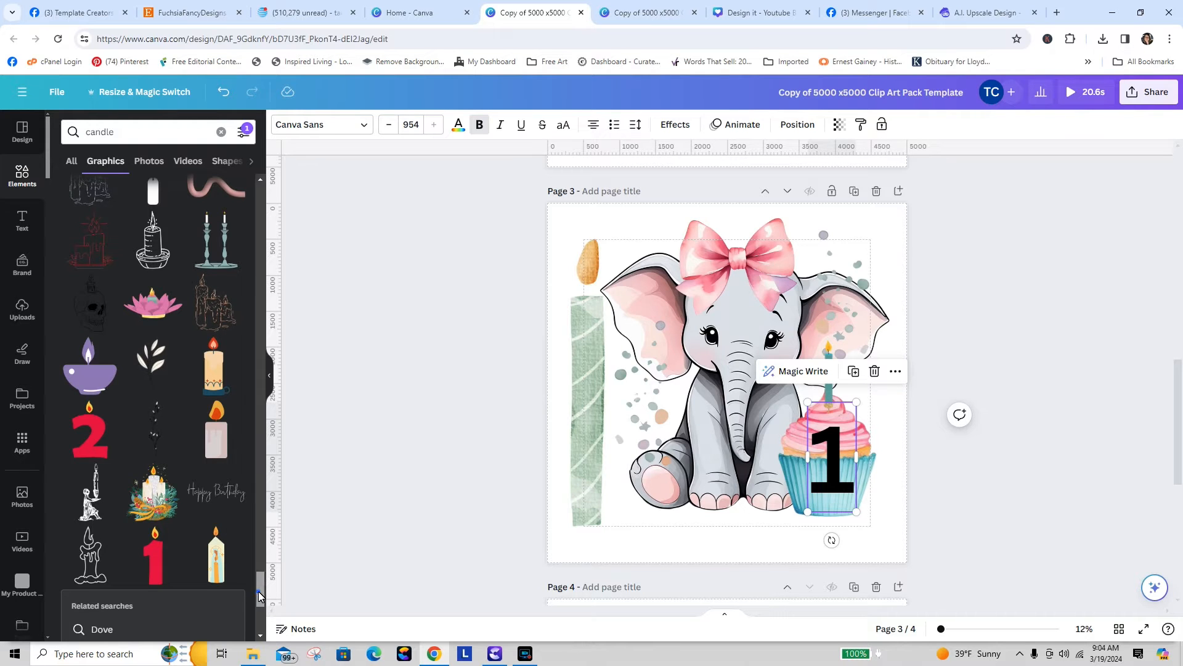
drag(257, 590, 260, 602)
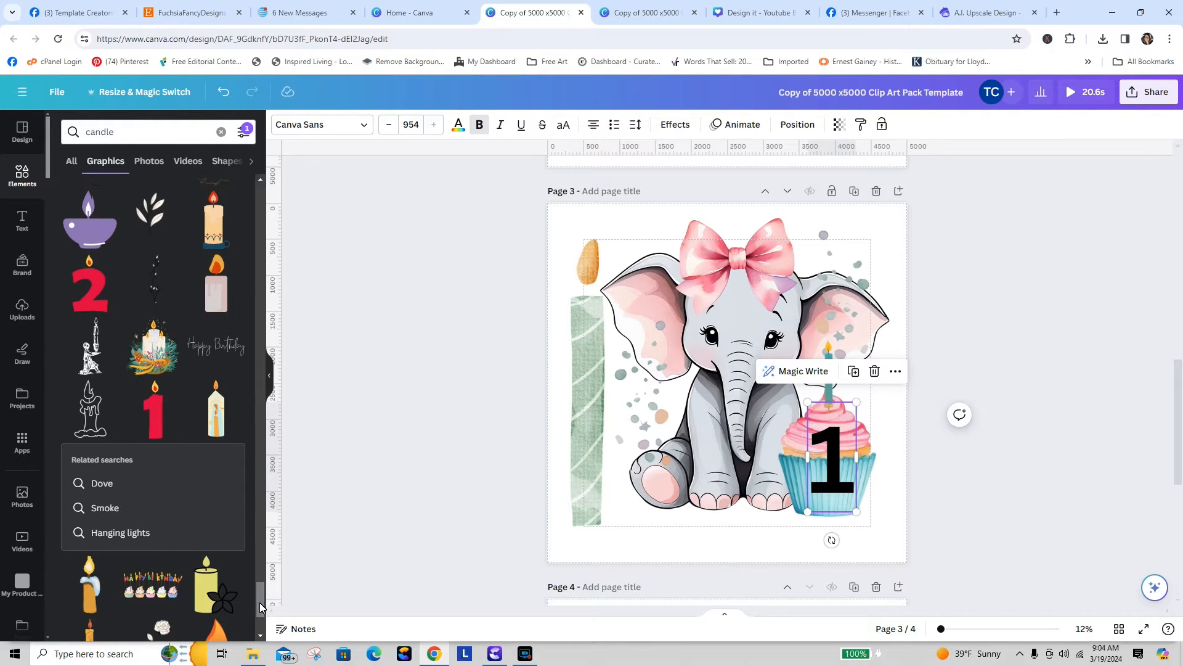
click(154, 416)
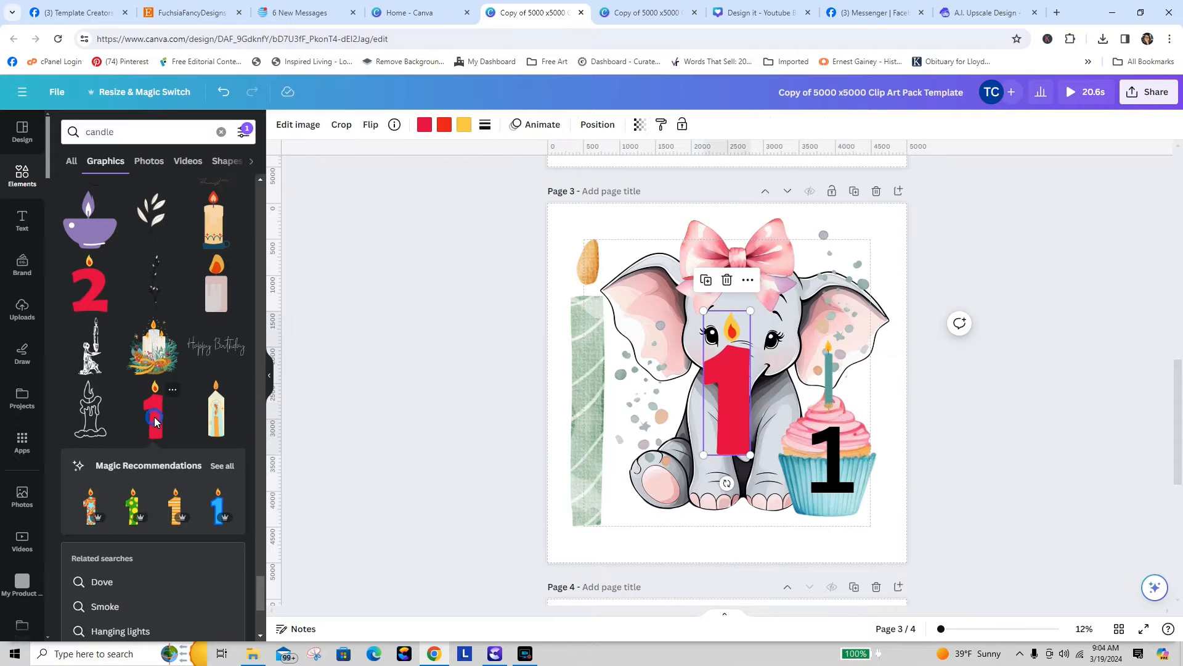
- Recolor the red body of the number 1 candle, trying purple and settling on the muted teal from the photo colors
click(424, 126)
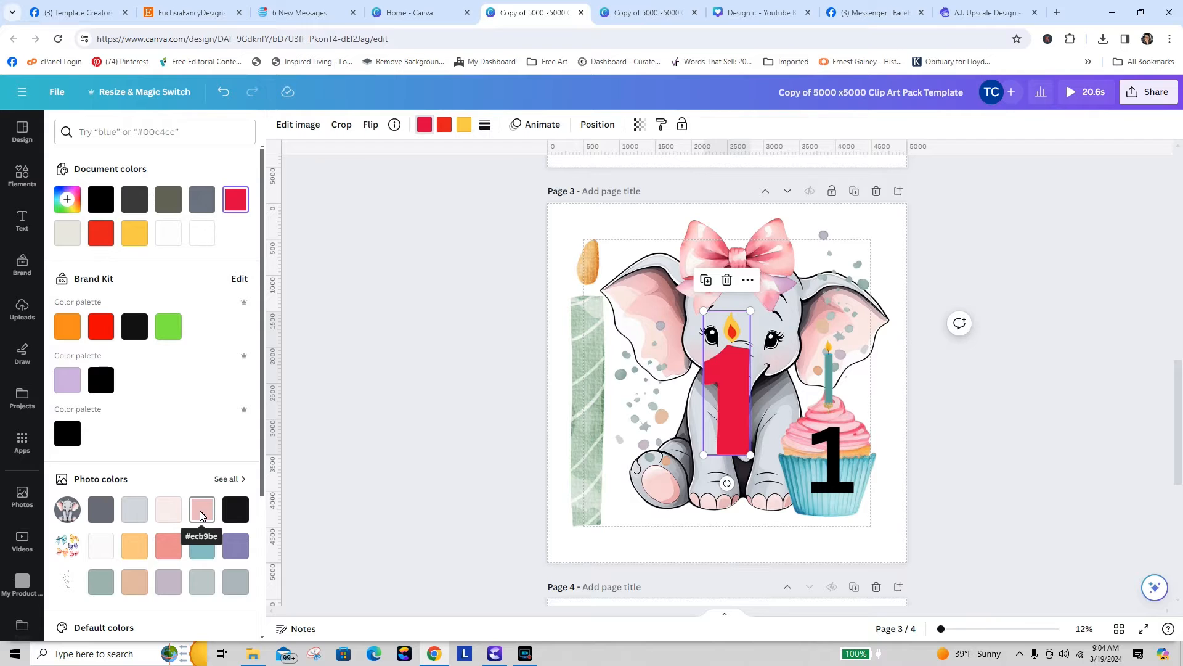
click(204, 548)
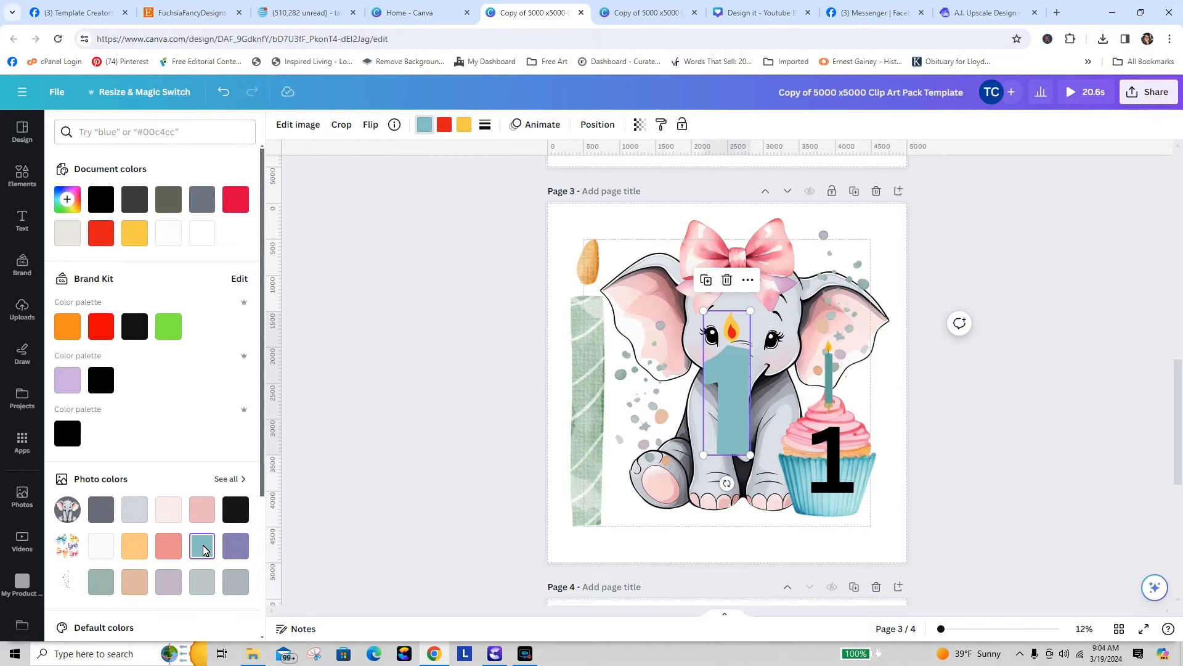
click(237, 547)
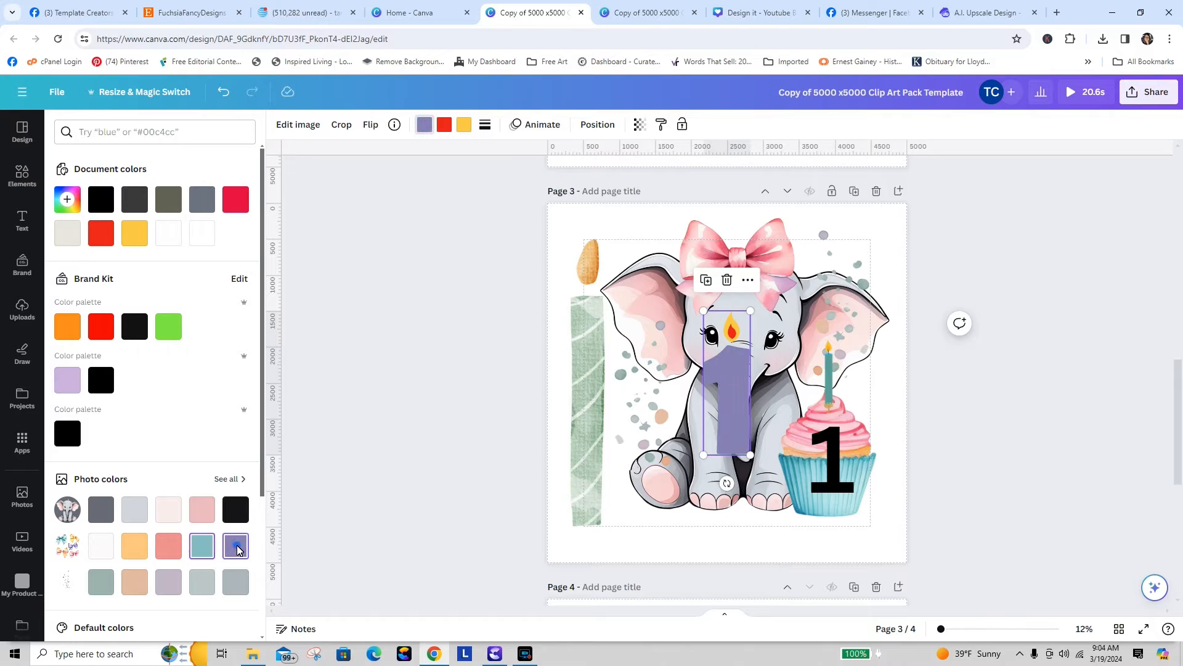
click(204, 547)
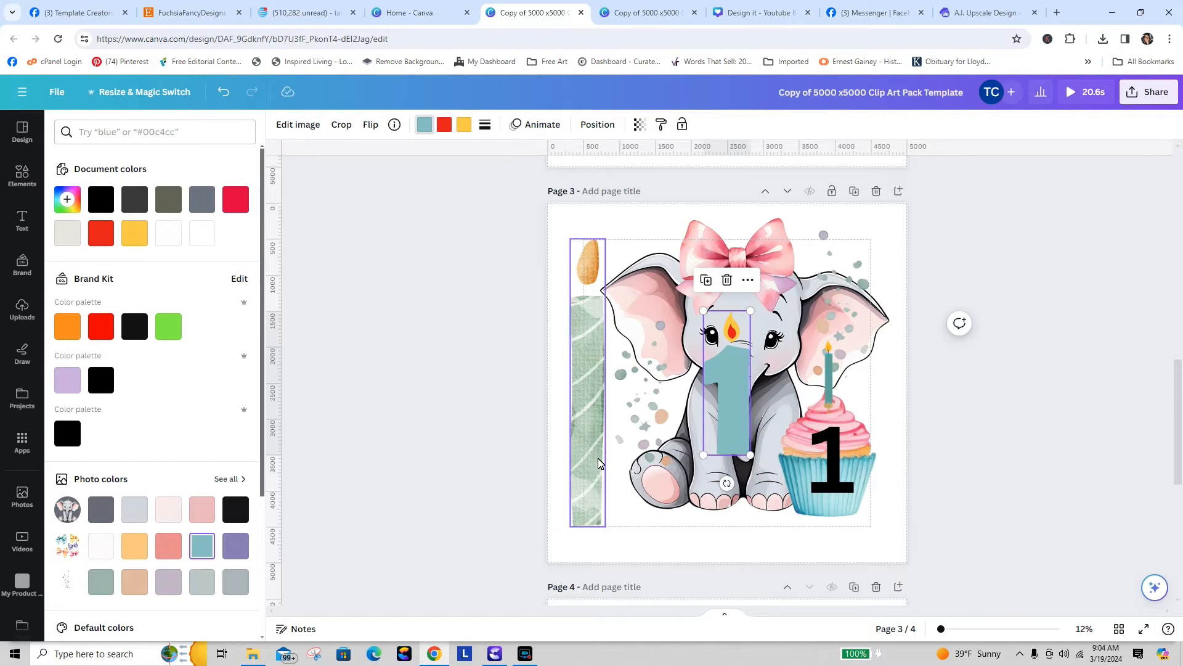
- Take the black 1 and the plain teal candle off the page, and stand the number 1 candle on the cupcake at a reduced size
drag(830, 461, 1026, 441)
drag(830, 365, 1037, 347)
drag(728, 390, 827, 353)
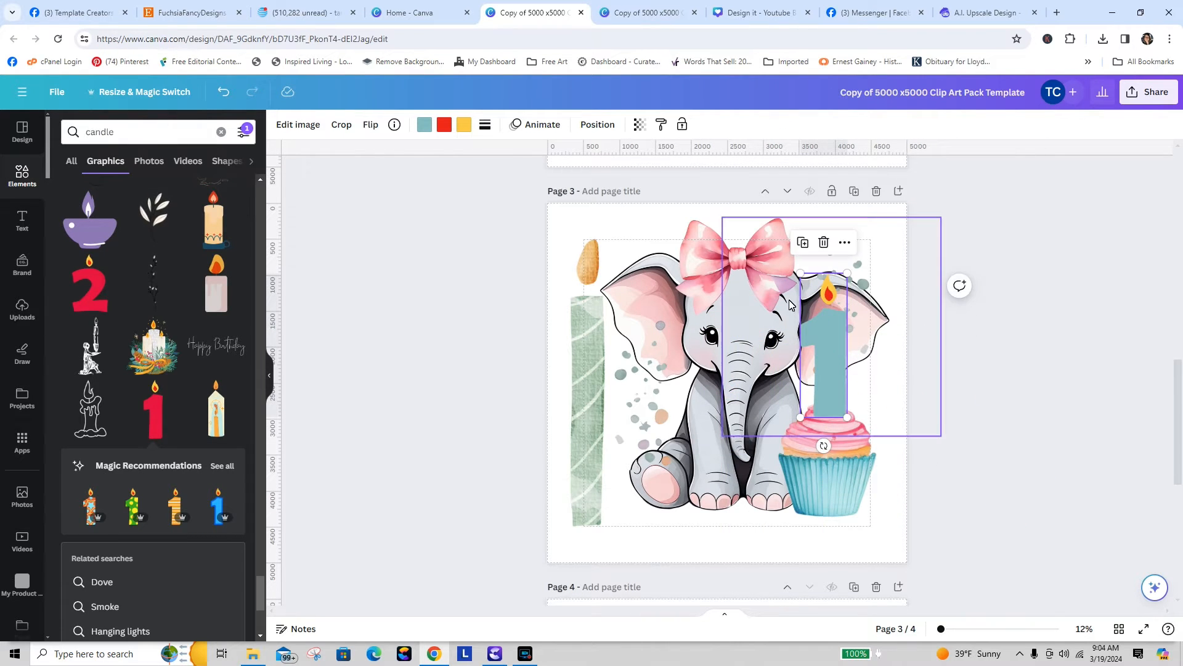
drag(800, 274, 818, 328)
drag(839, 388, 830, 378)
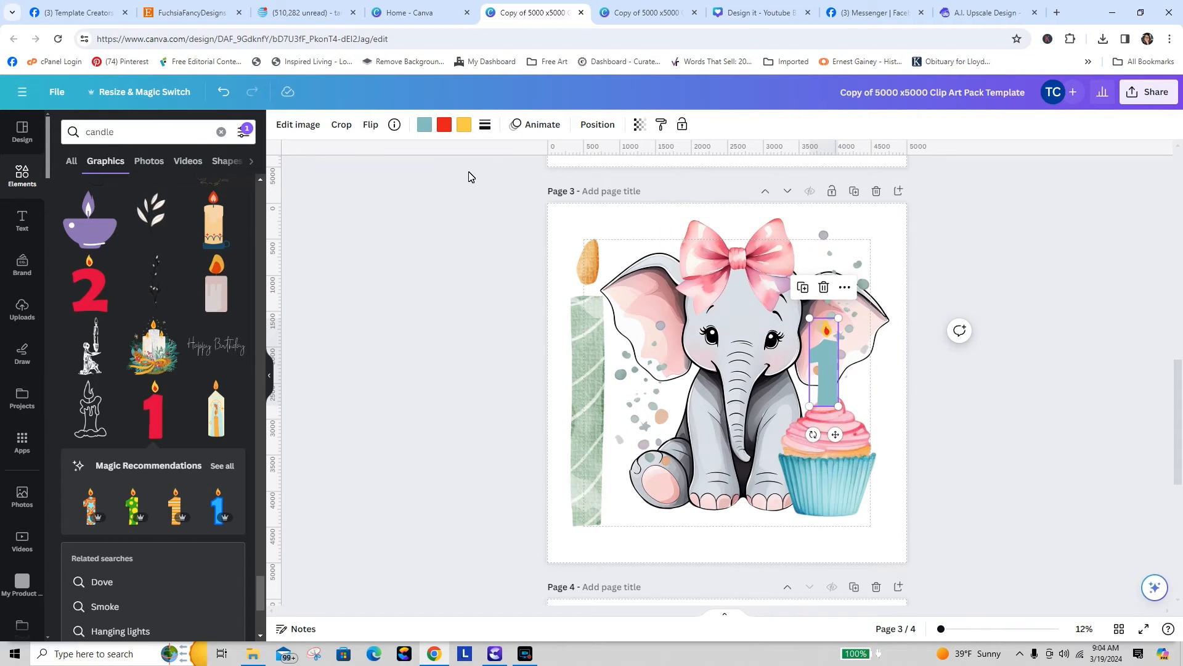
- Try a solid black border with a weight of 12 on the number 1 candle
click(485, 126)
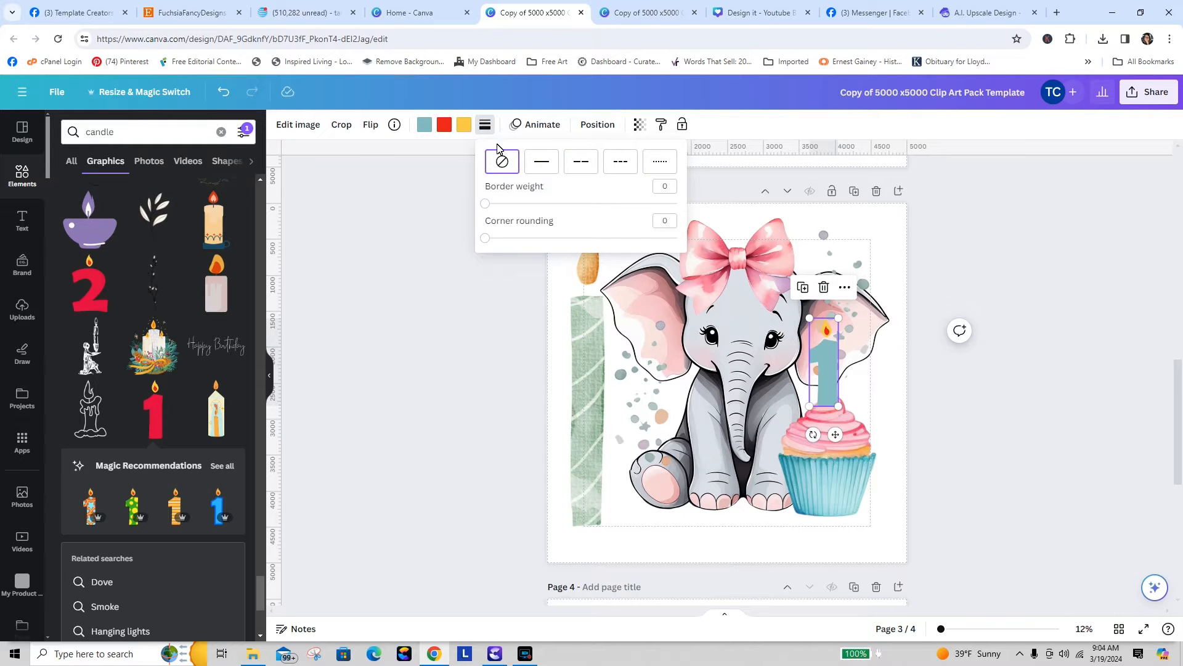
click(548, 168)
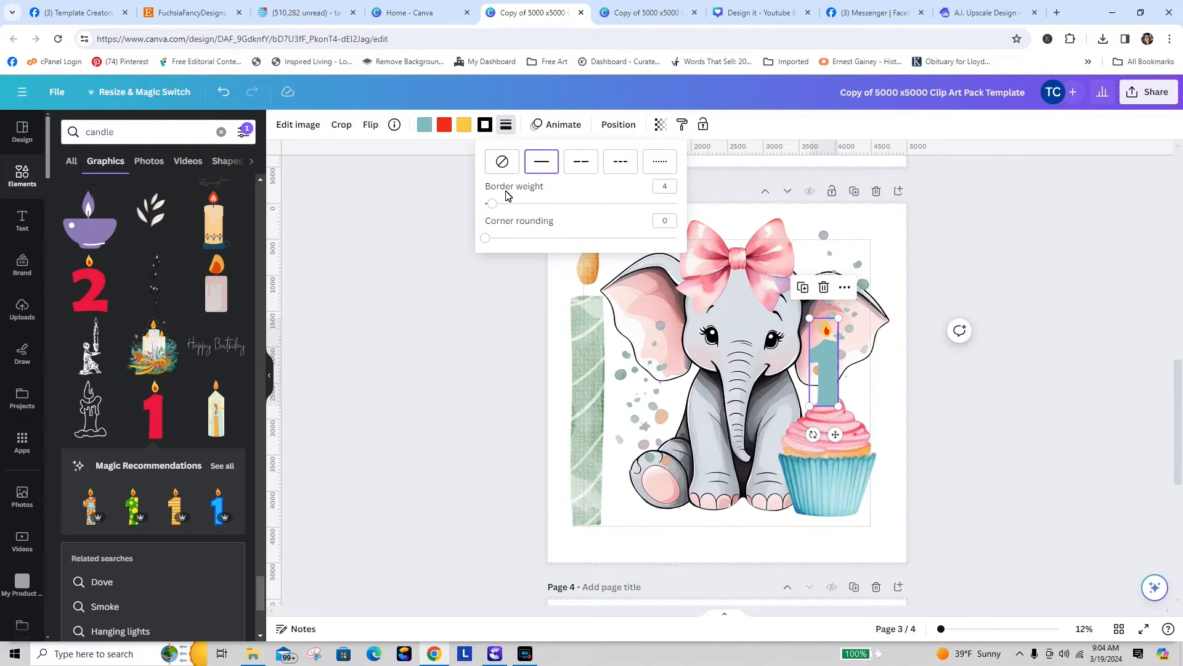
drag(496, 206, 508, 206)
click(483, 369)
click(863, 418)
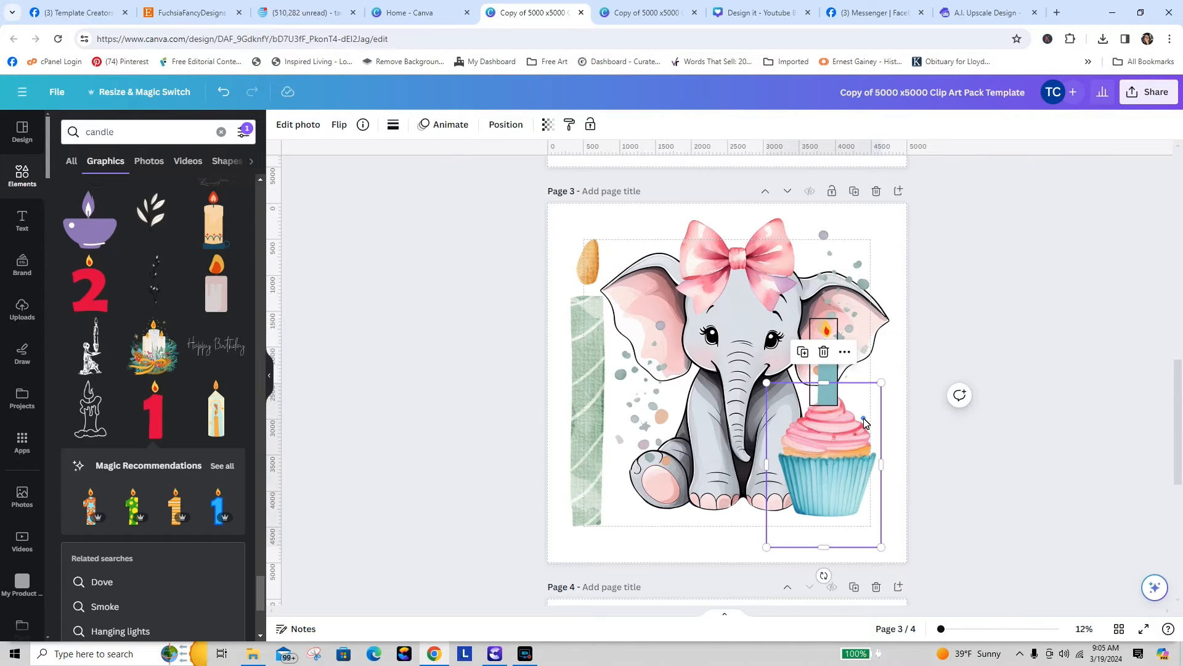
click(992, 262)
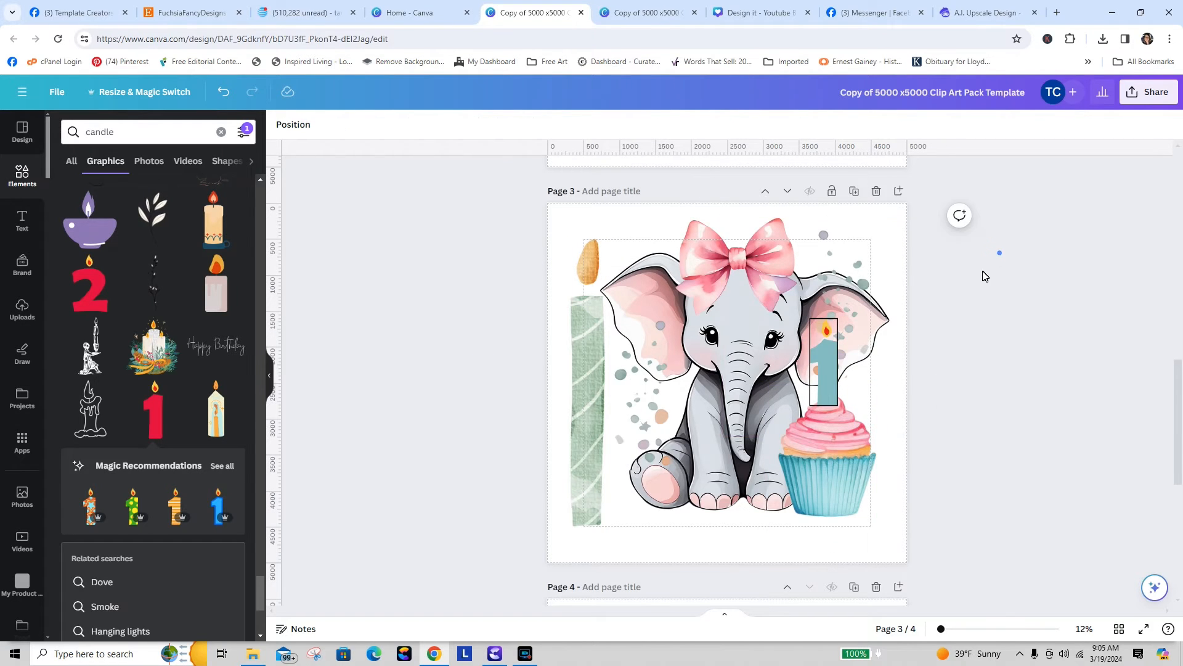
- Remove the border from the number 1 candle
click(824, 360)
click(506, 126)
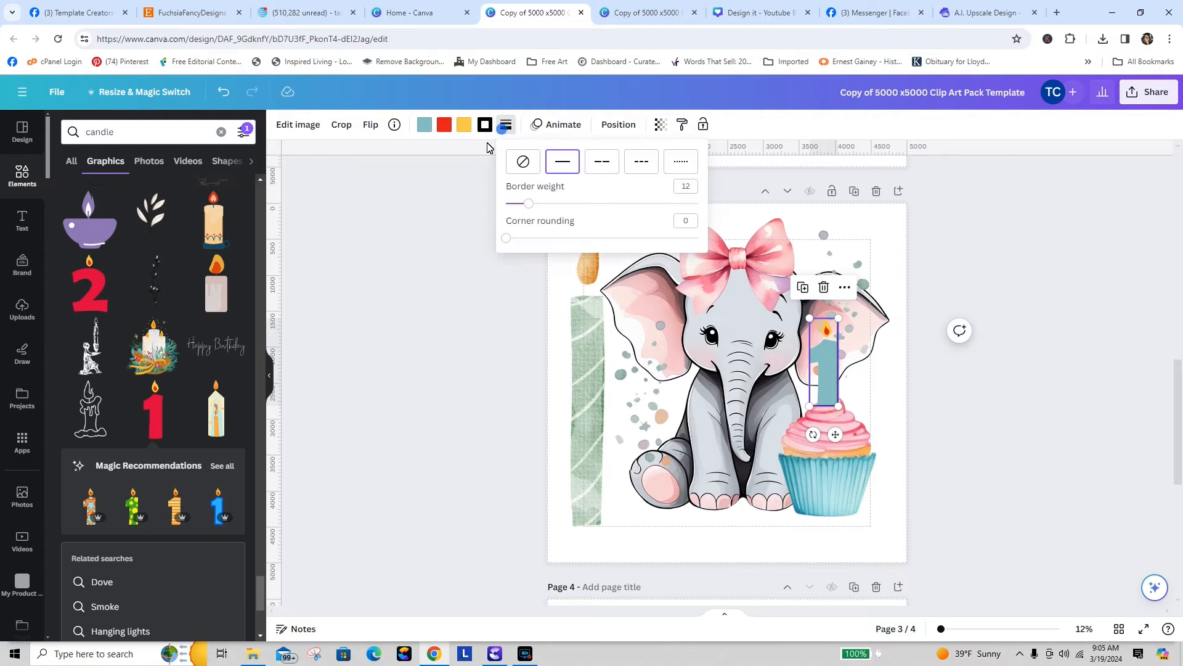
click(523, 162)
click(1021, 341)
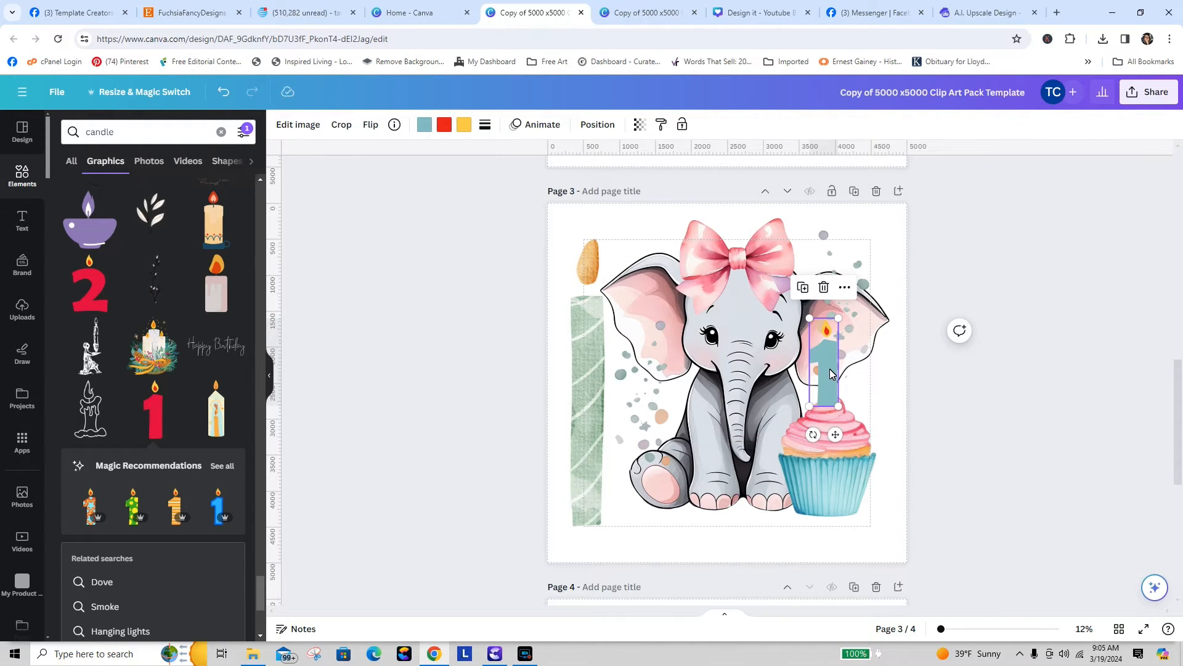
- Delete the large light green candle beside the elephant, and select the number 1 candle on the cupcake
click(585, 376)
key(Delete)
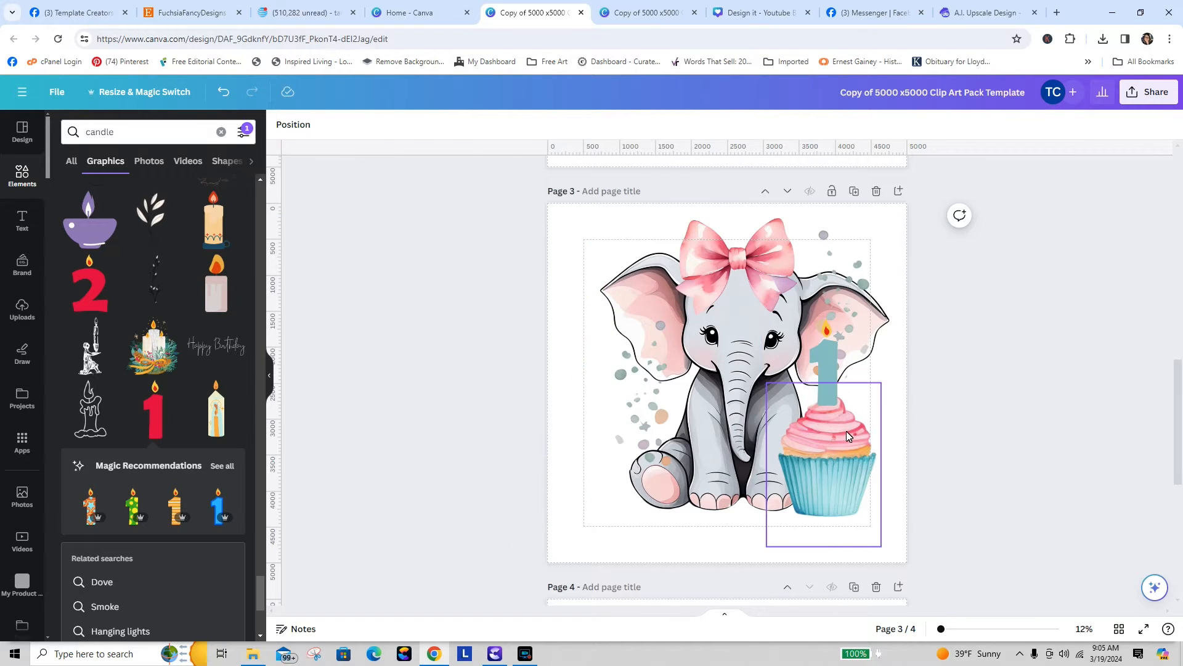
click(831, 370)
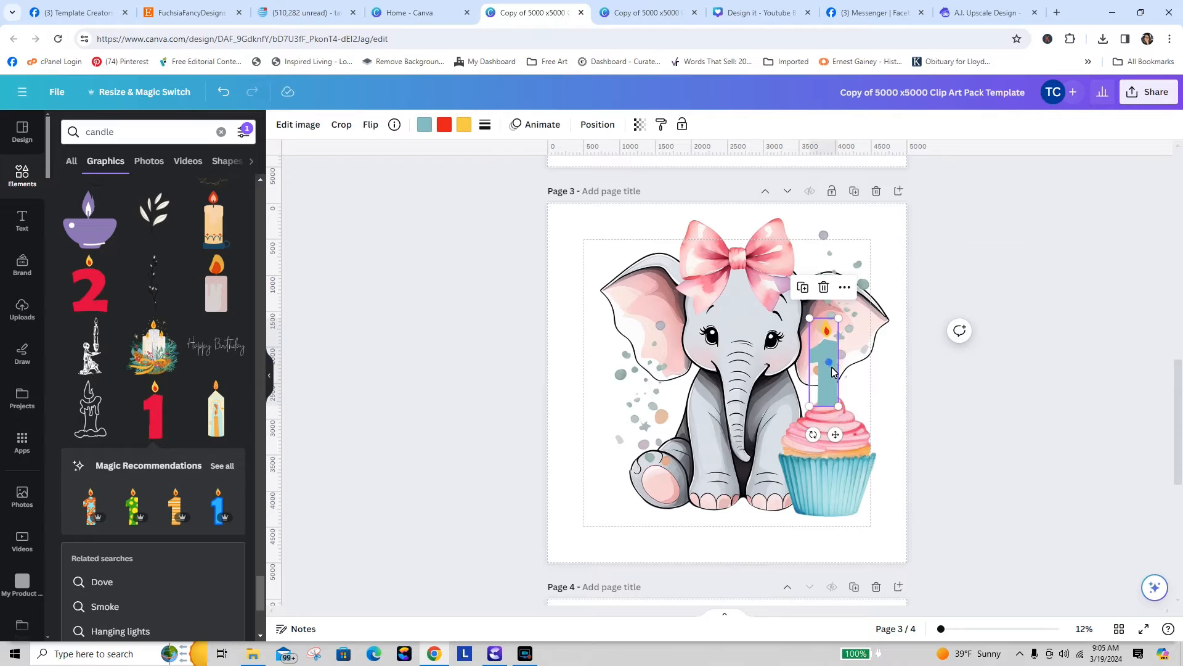
- Move the number 1 candle to the blank area beside the bow and crop it down to just the flame
drag(829, 373, 579, 298)
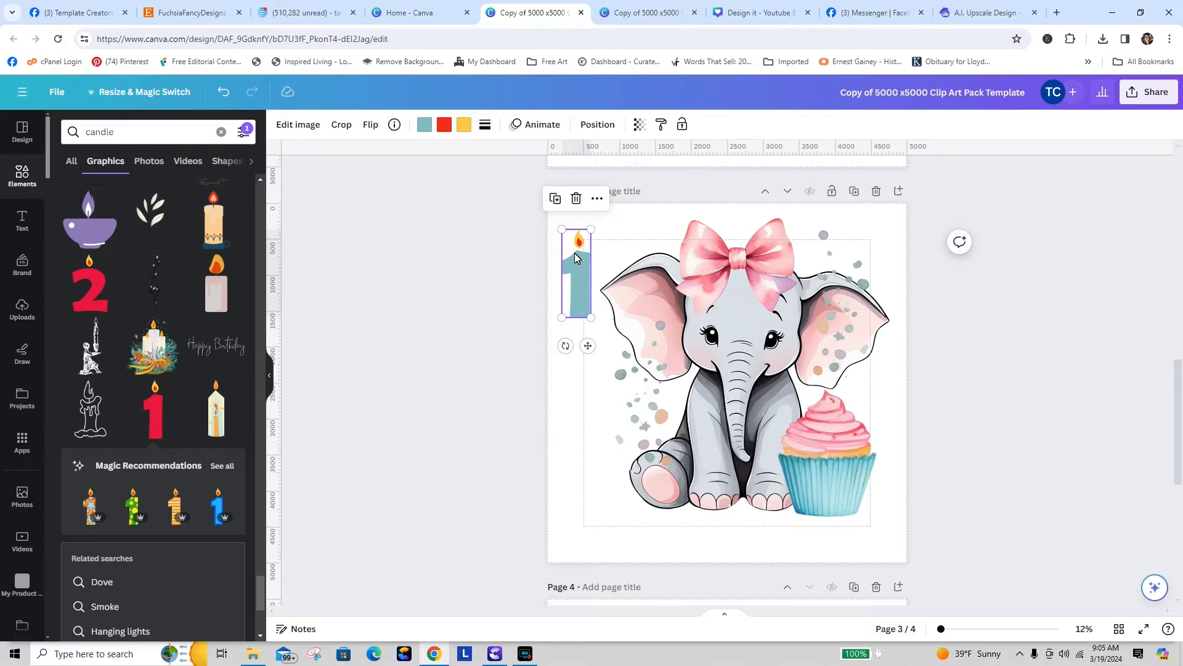
click(298, 124)
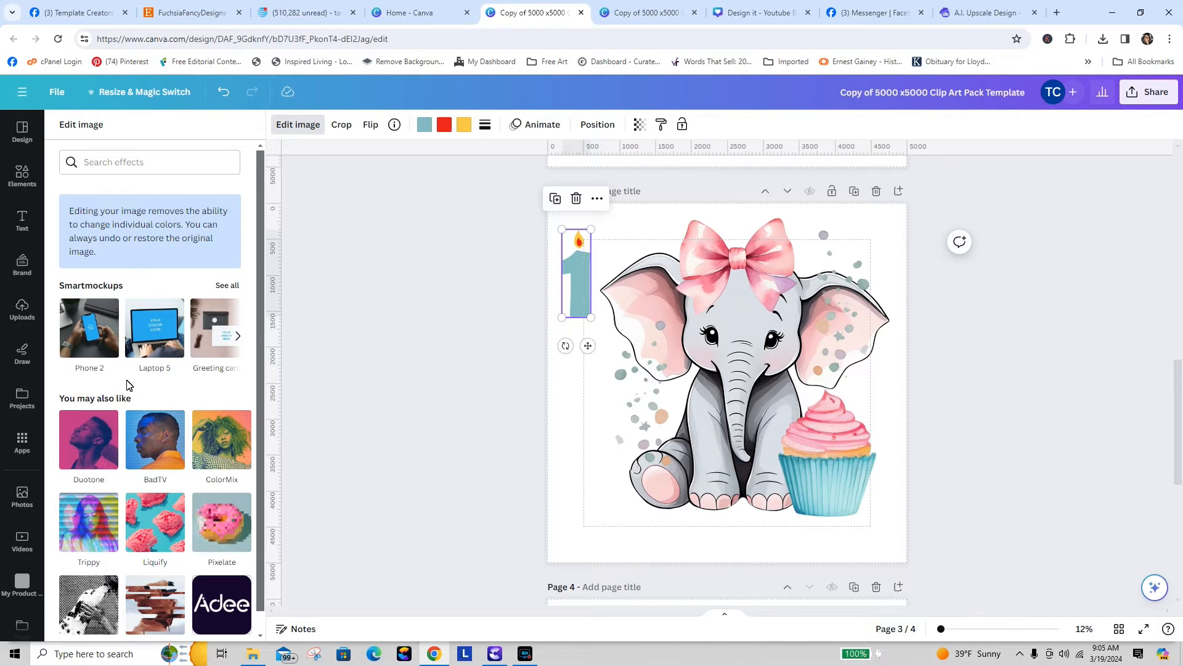
drag(260, 275, 259, 427)
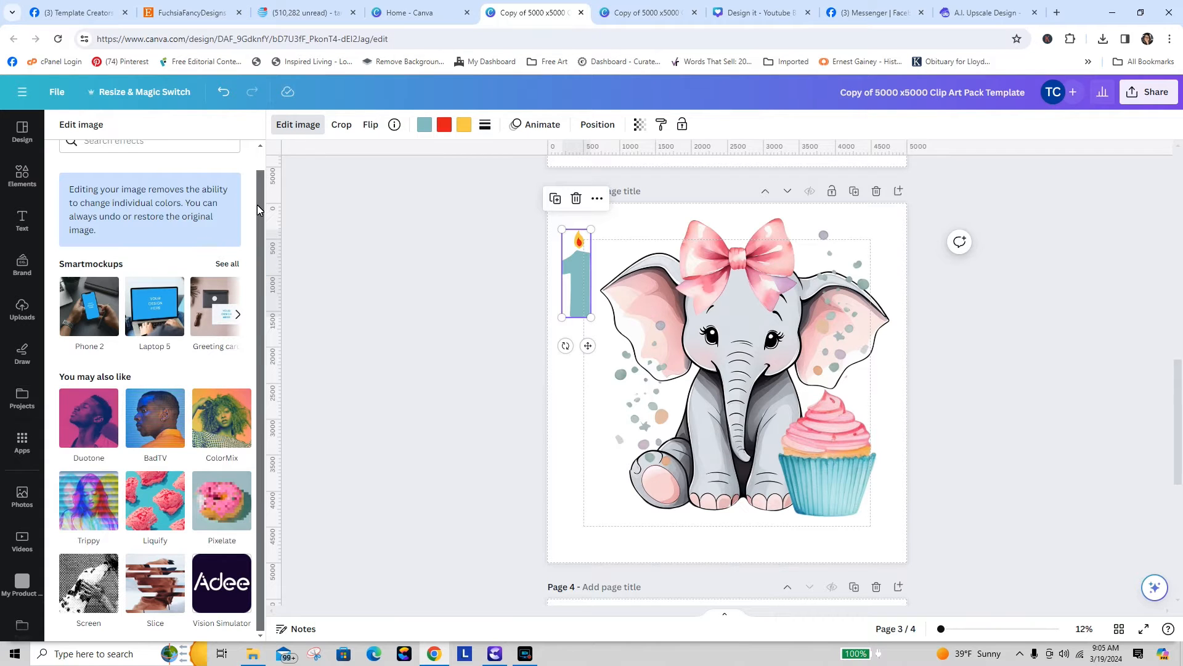
click(342, 124)
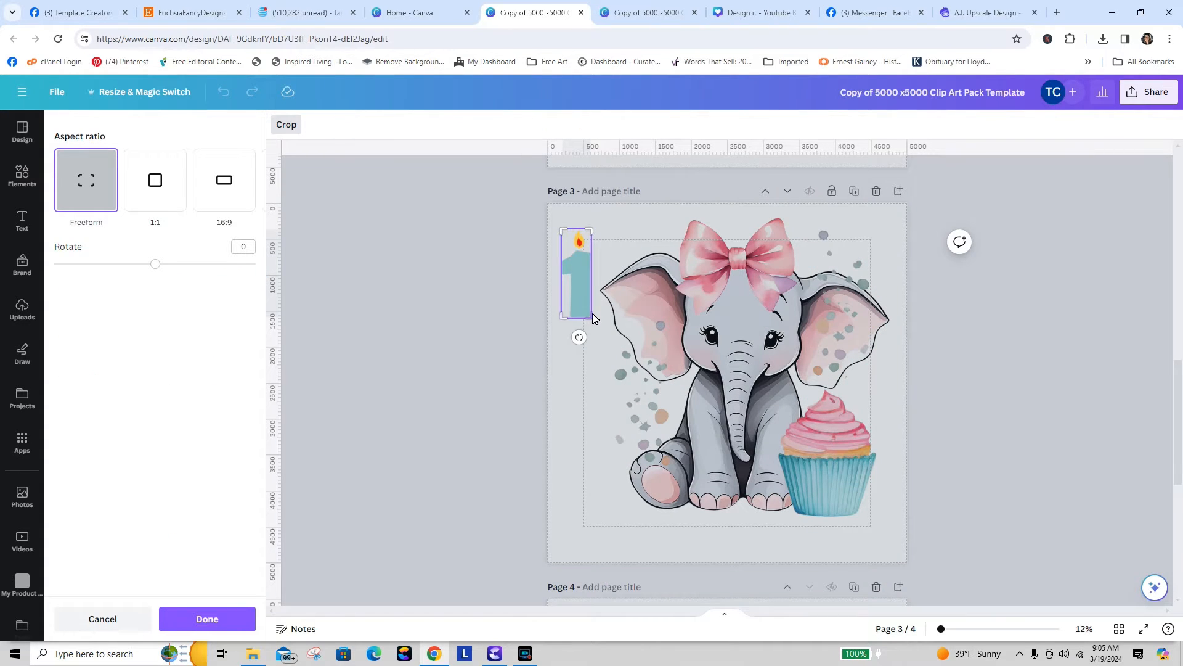
drag(592, 321, 600, 255)
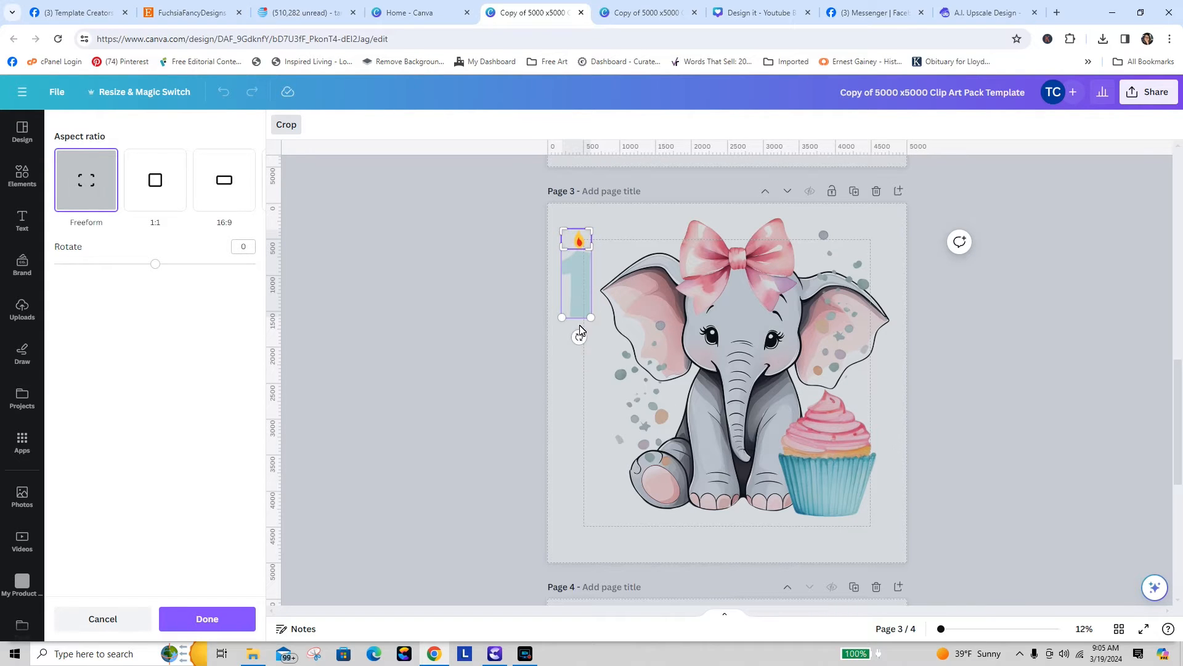
click(507, 279)
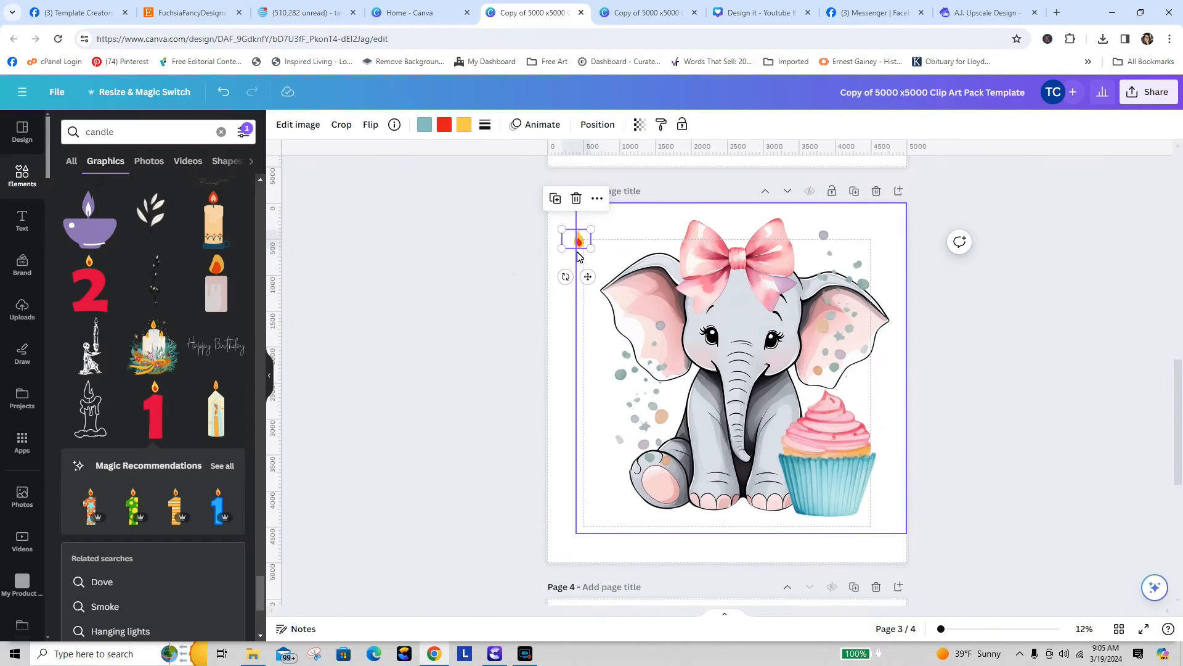
click(495, 246)
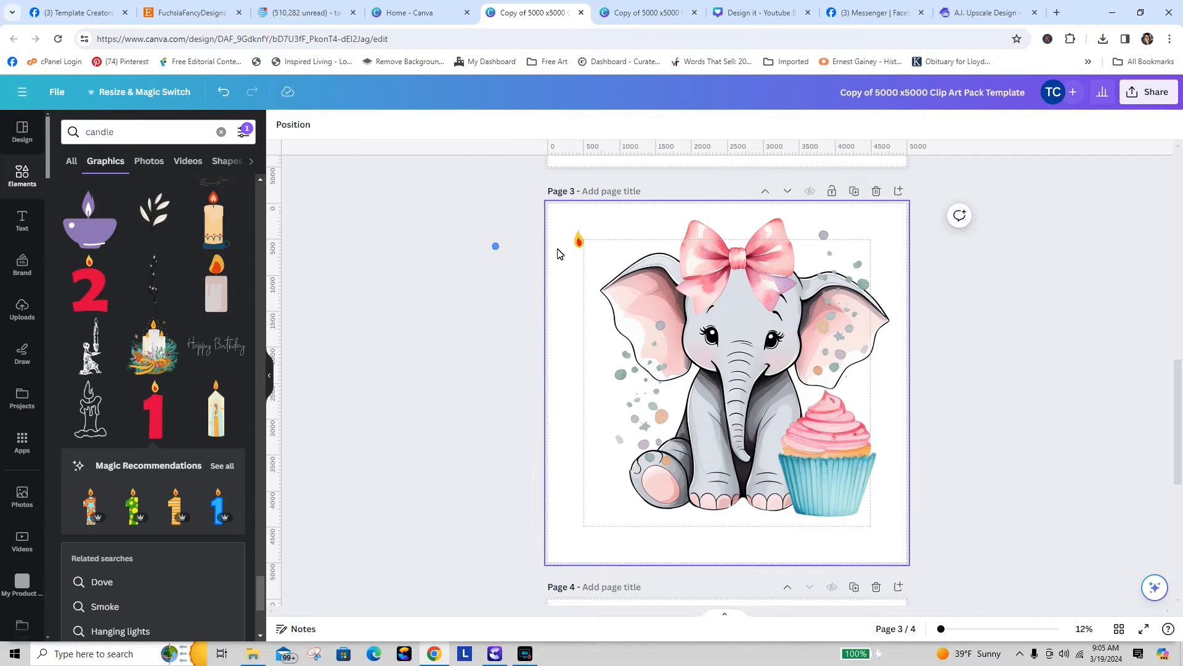
- Enlarge the flame, move it closer to the bow, and recolor its red center with the off-white photo color
drag(579, 248, 616, 234)
click(445, 126)
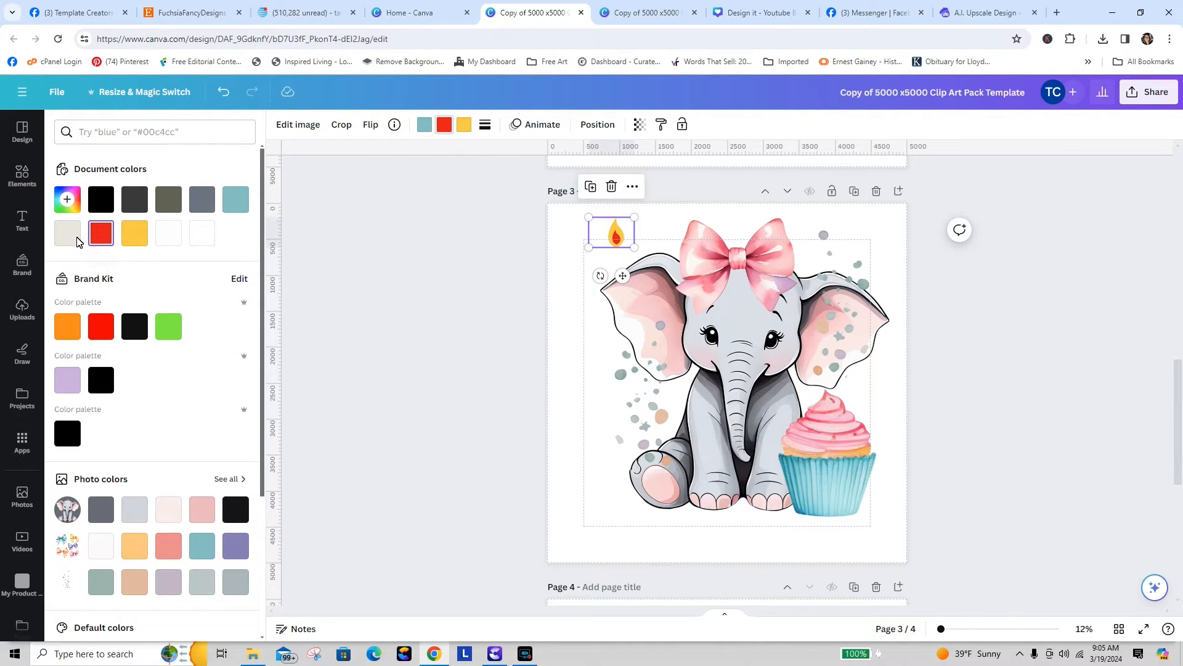
click(100, 546)
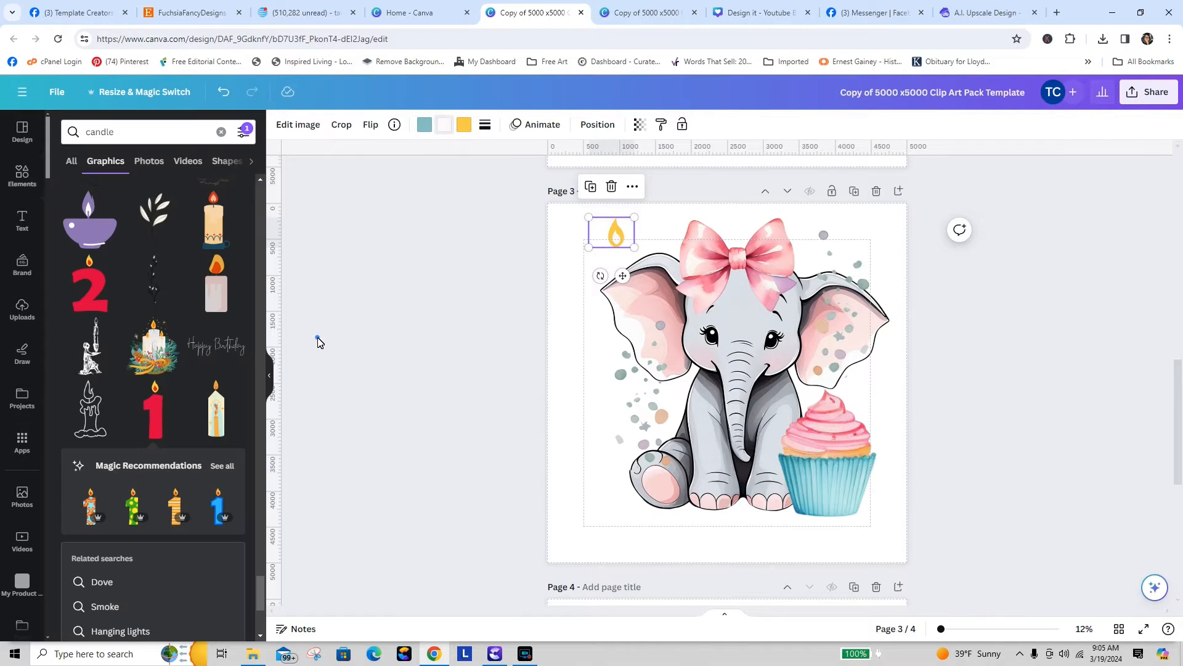
click(317, 339)
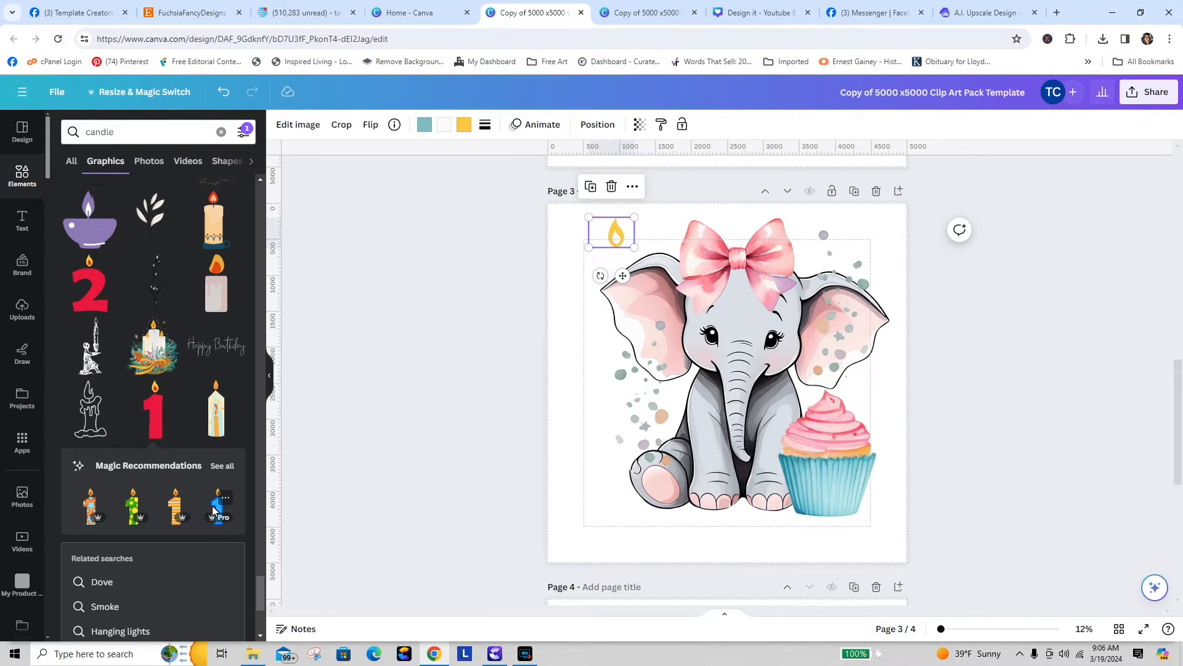
- Try the script Happy Birthday graphic on page 3 and take it off again
click(216, 345)
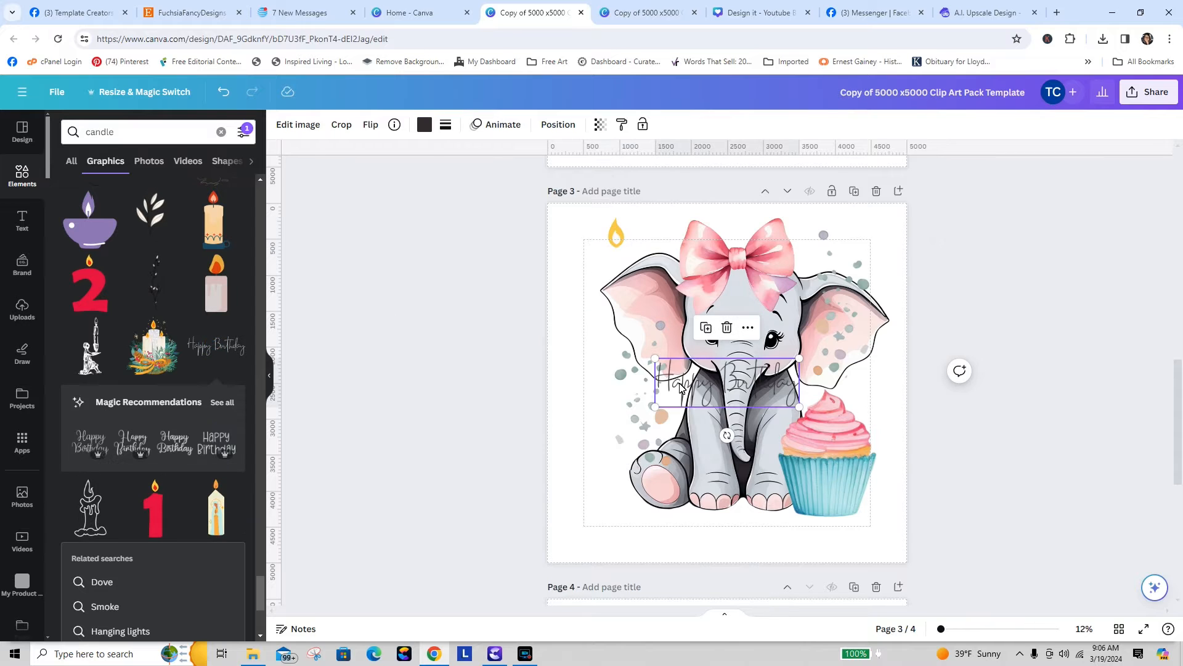
drag(739, 389, 423, 301)
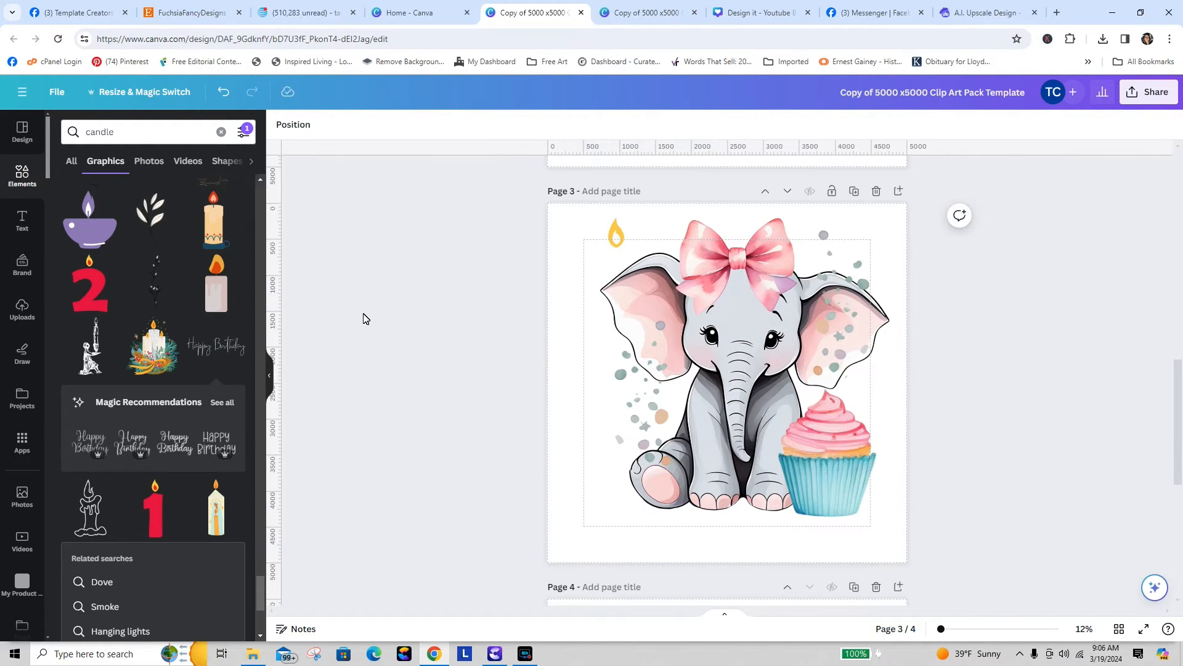
- Add a heading reading 1, enlarge it, and move it over the elephant's ear above the cupcake
click(23, 220)
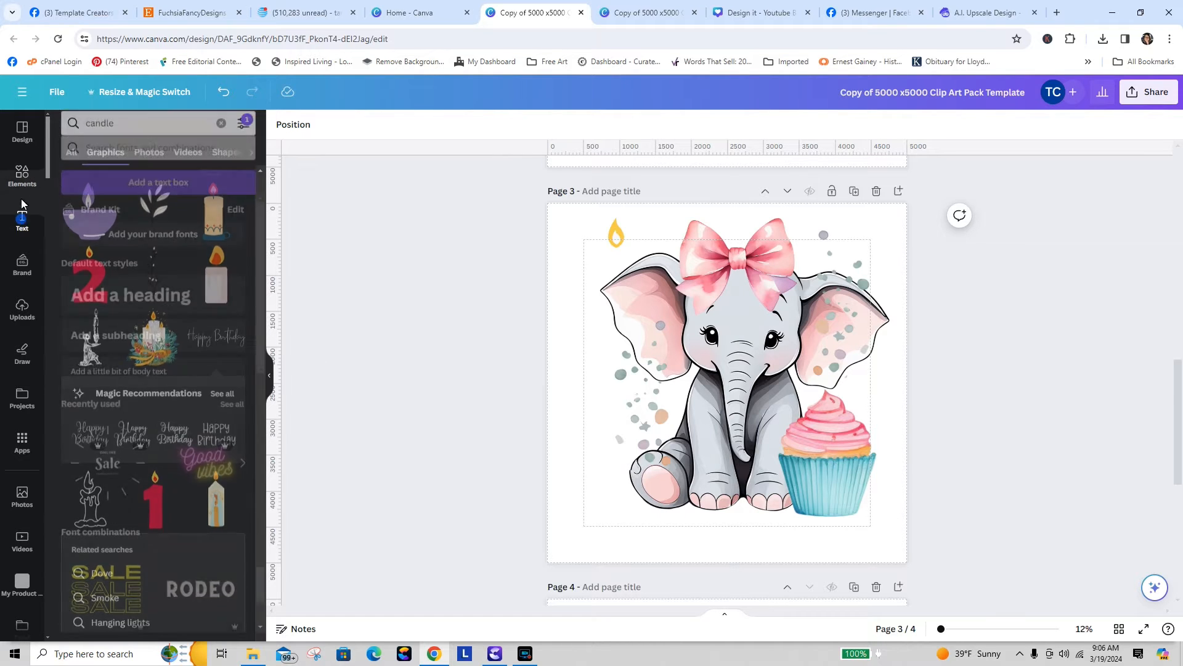
click(130, 278)
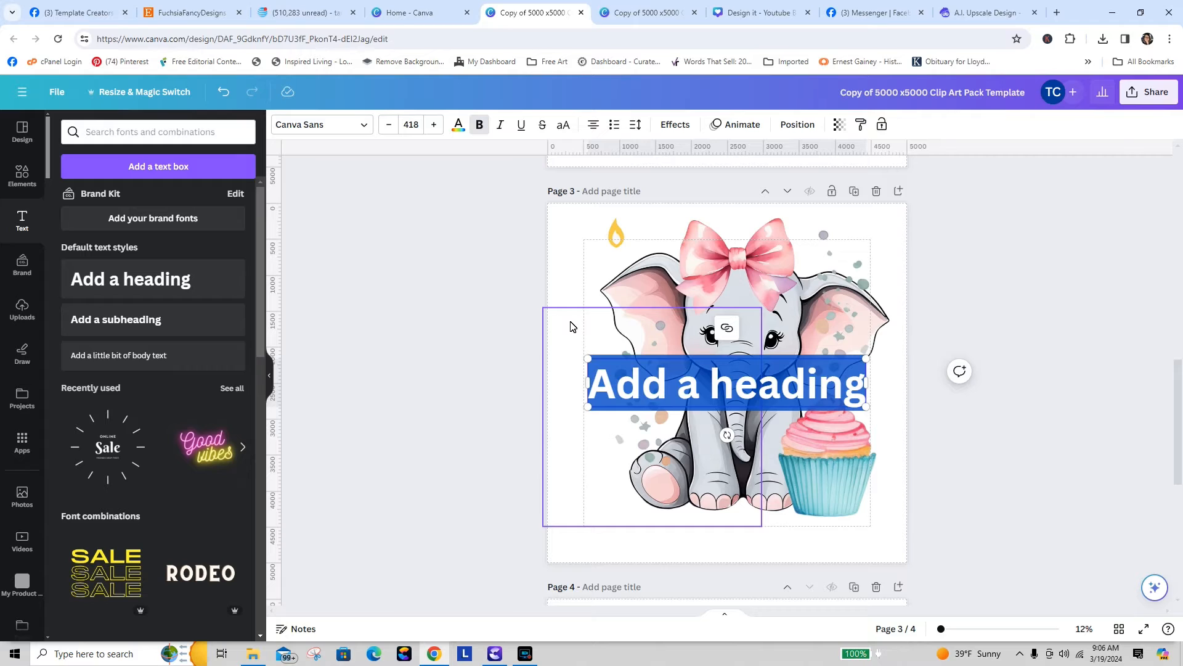
text(1)
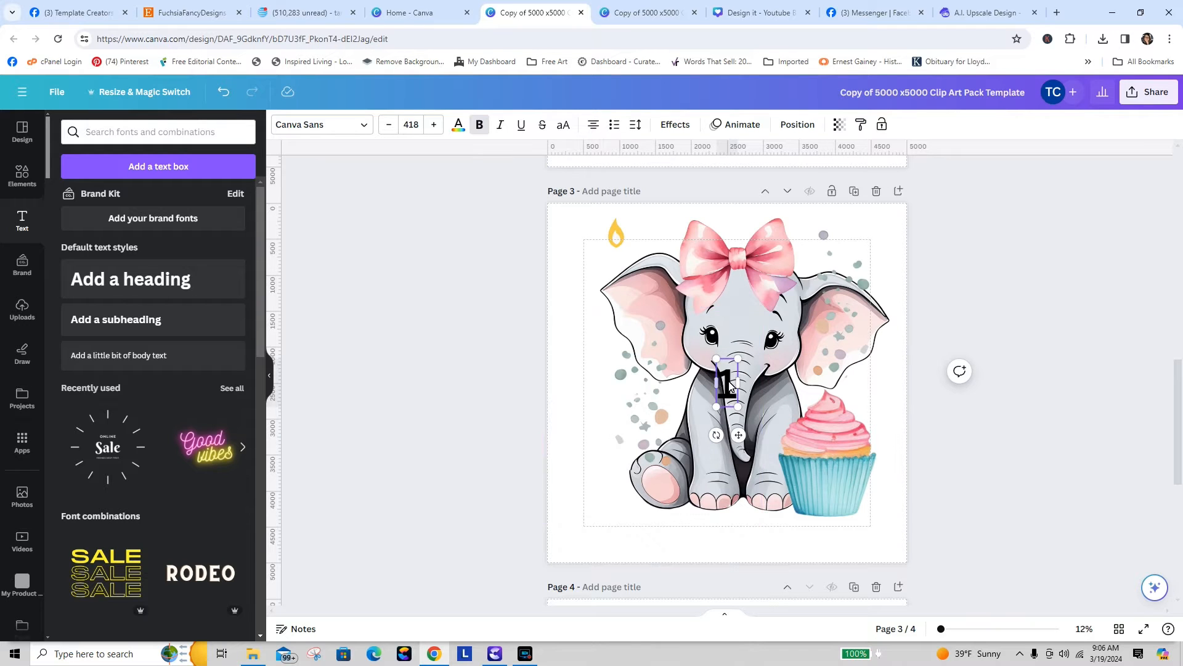
click(491, 300)
drag(725, 387, 812, 311)
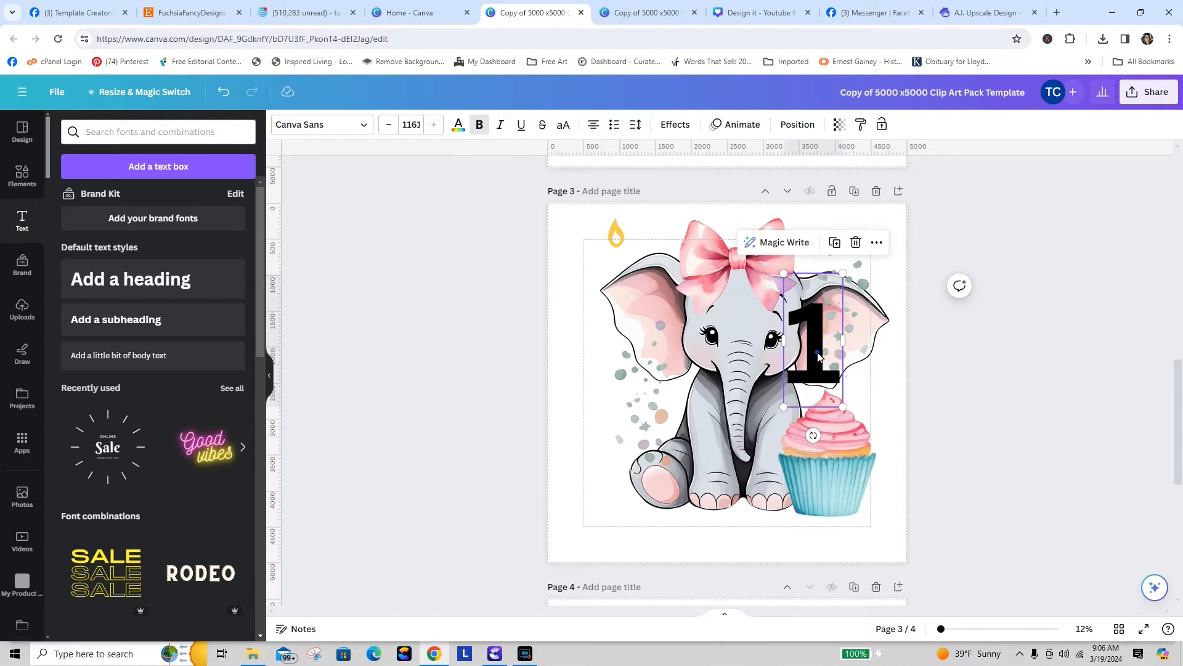
- Reduce the 1 to a font size of 851 and stand it on top of the cupcake
drag(819, 358, 833, 376)
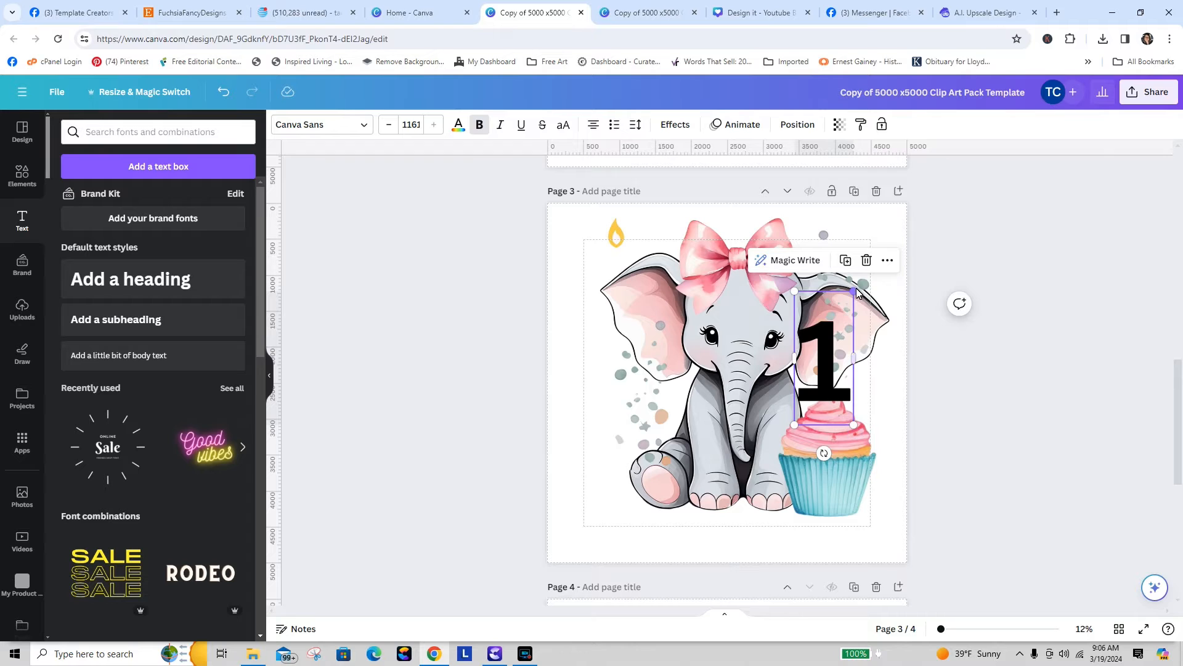
drag(854, 300, 839, 334)
drag(811, 391, 827, 383)
click(885, 449)
click(838, 388)
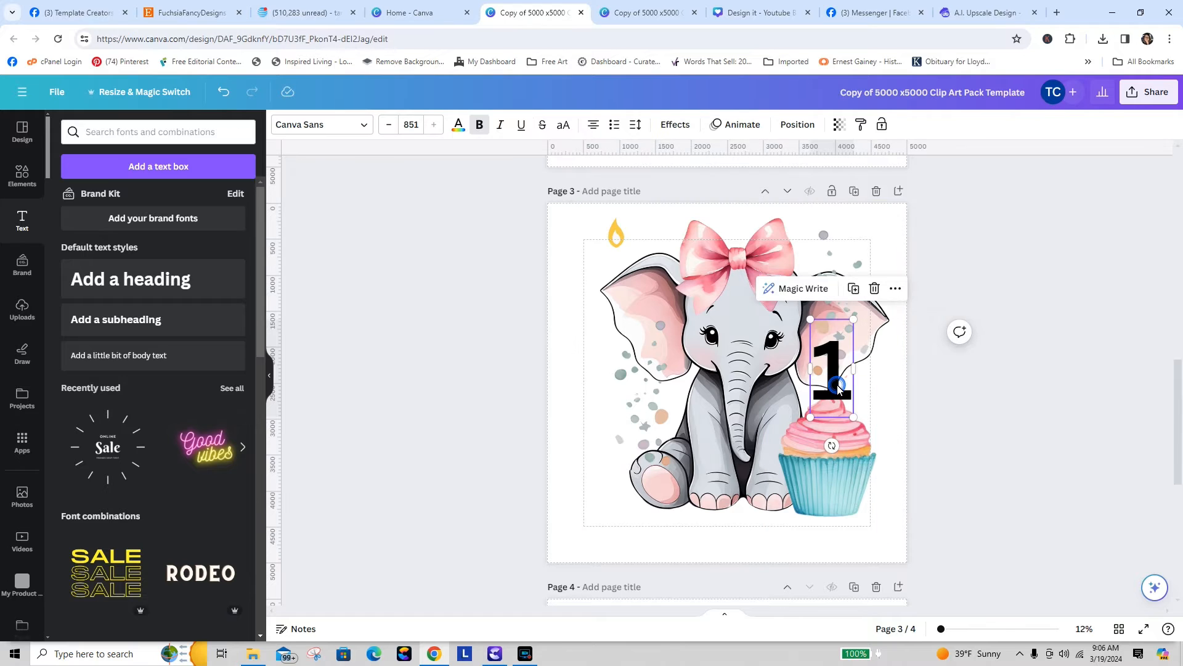
key(Escape)
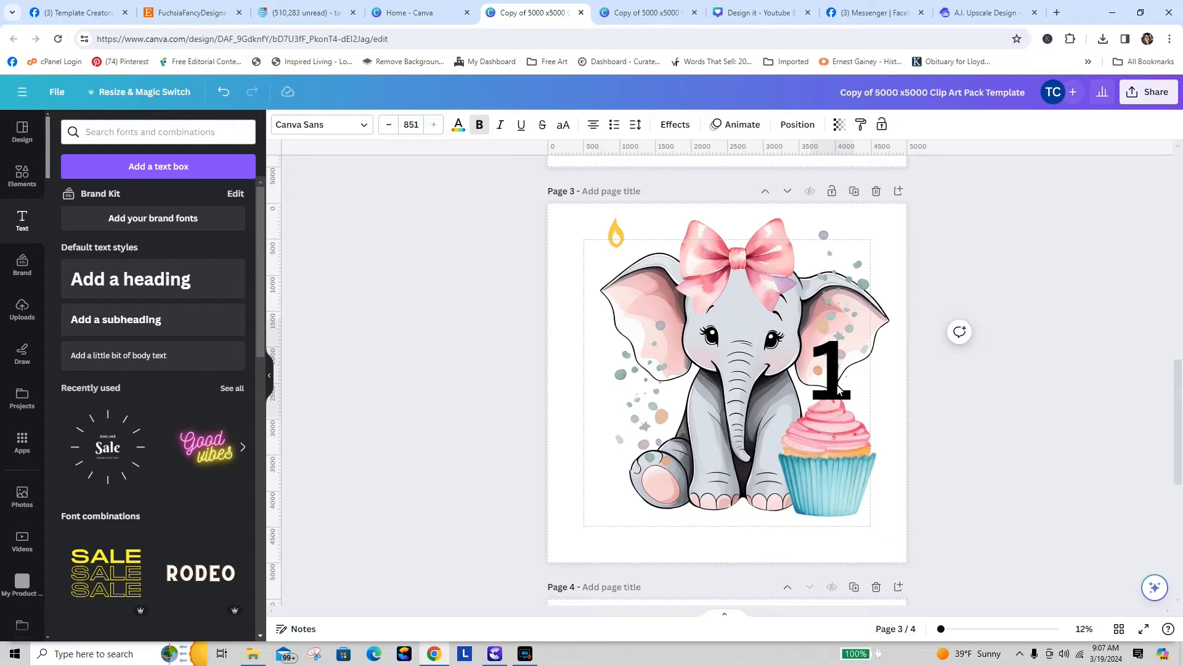
click(838, 388)
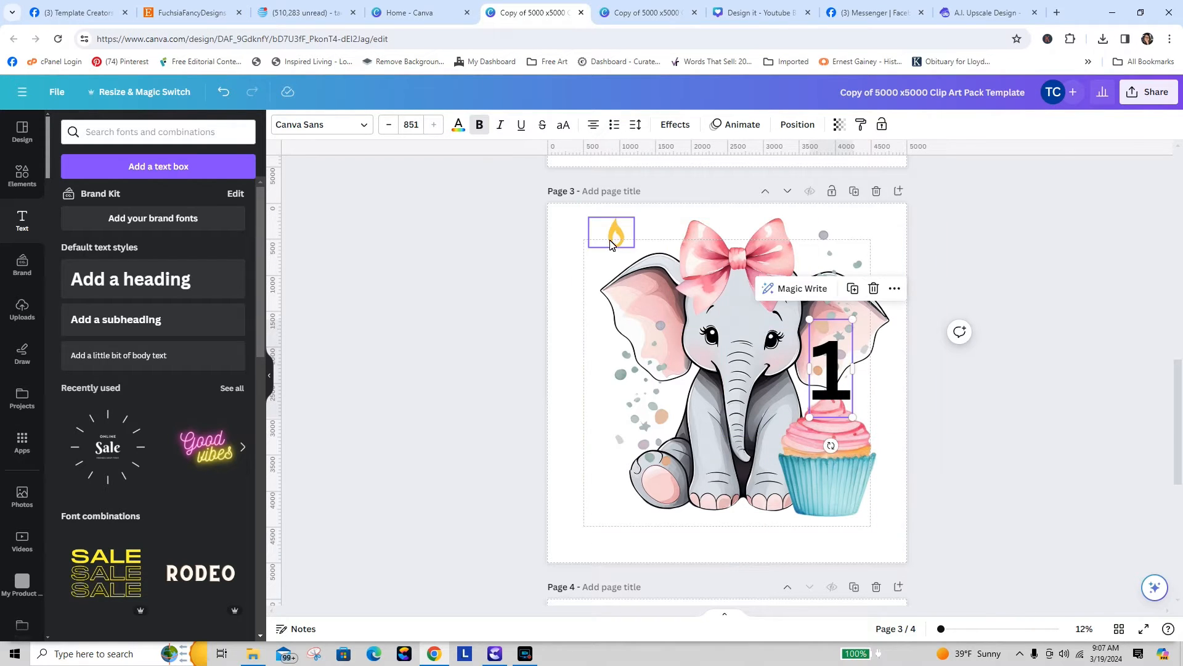
- Move the yellow flame from beside the bow onto the top of the 1
drag(615, 246, 832, 334)
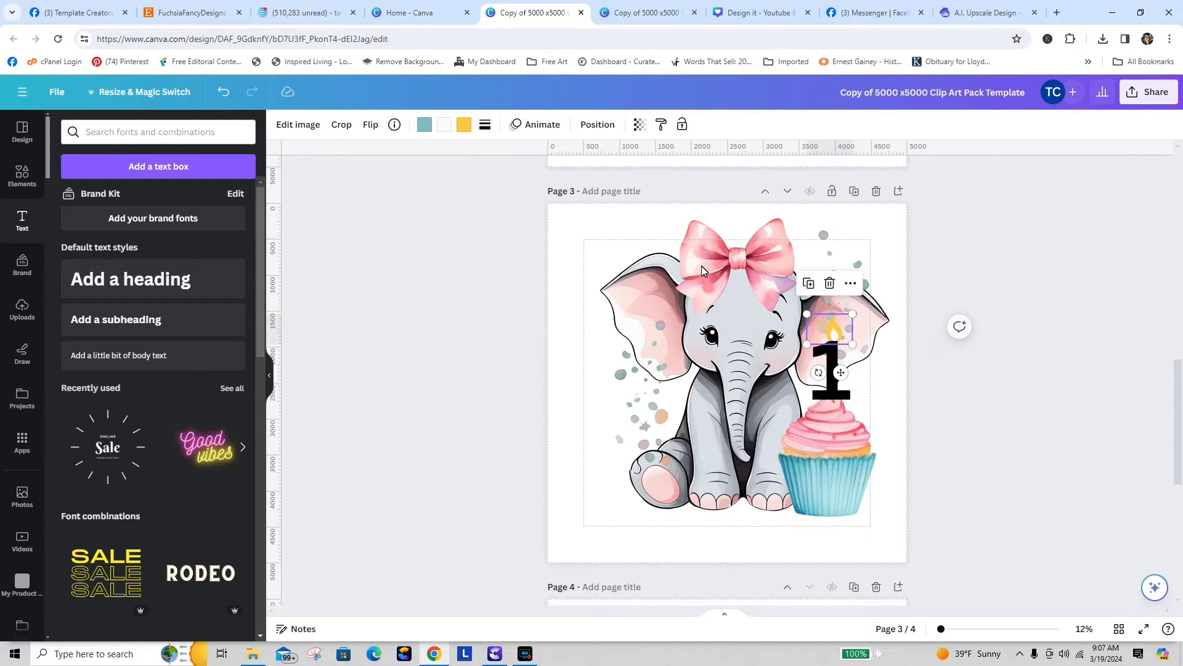
- Try a solid border on the flame and take it off again
click(485, 125)
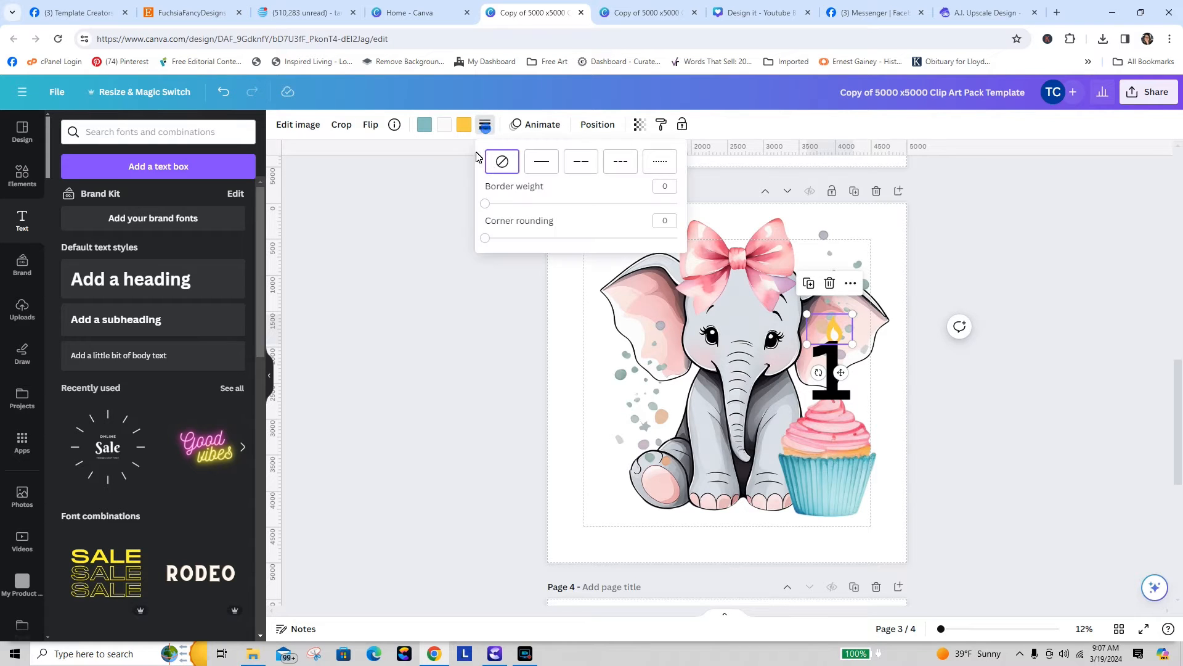
click(538, 166)
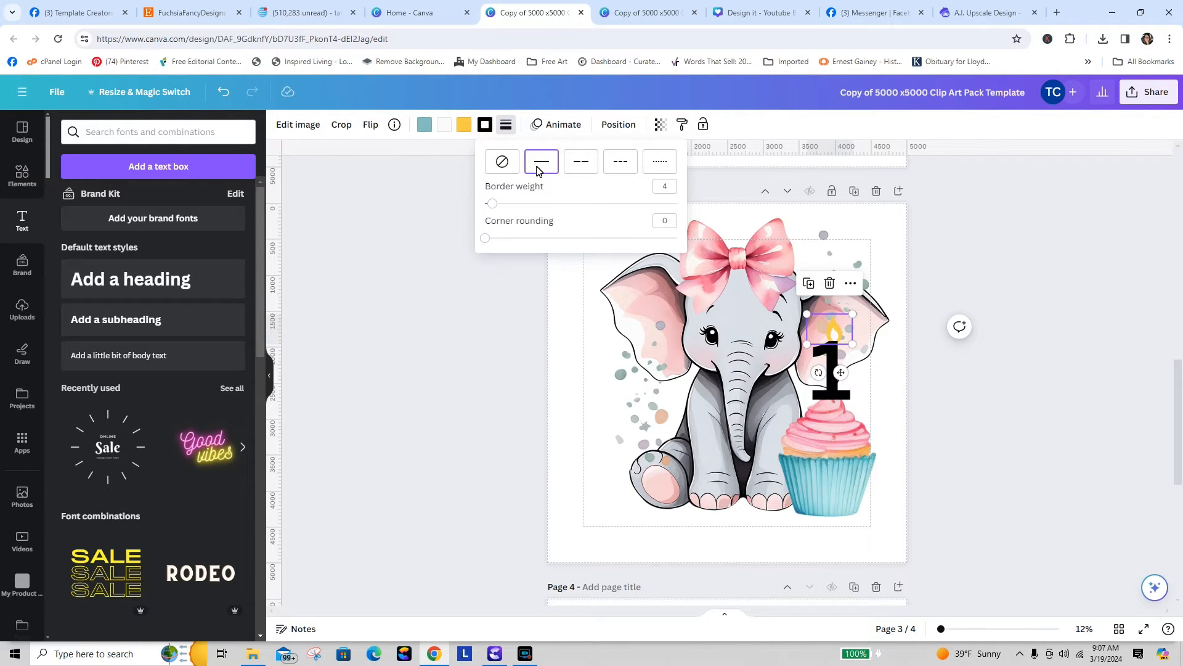
click(504, 164)
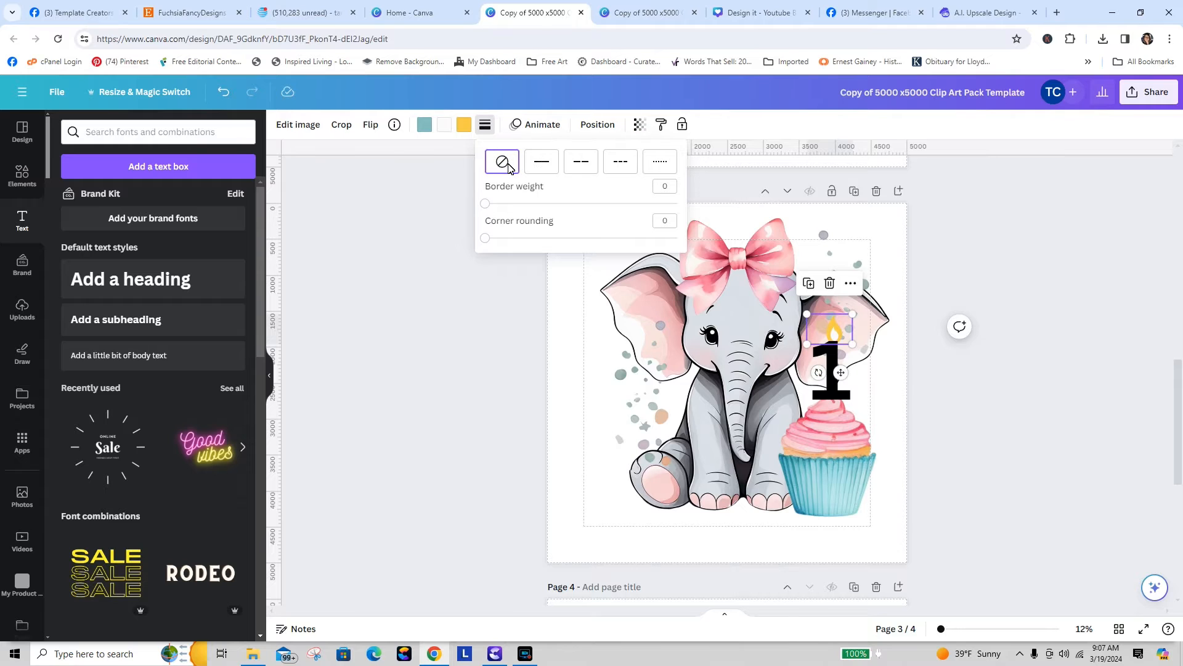
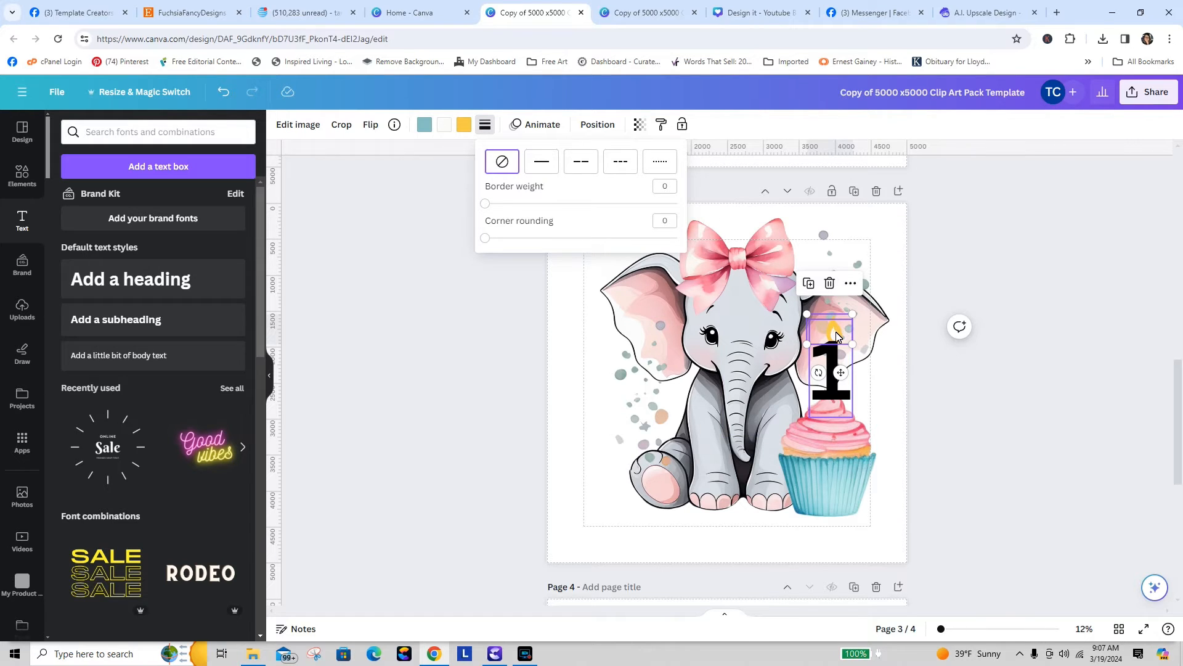
- Nudge the flame slightly to the left so it lines up with the stem of the 1
drag(837, 337, 833, 338)
click(904, 378)
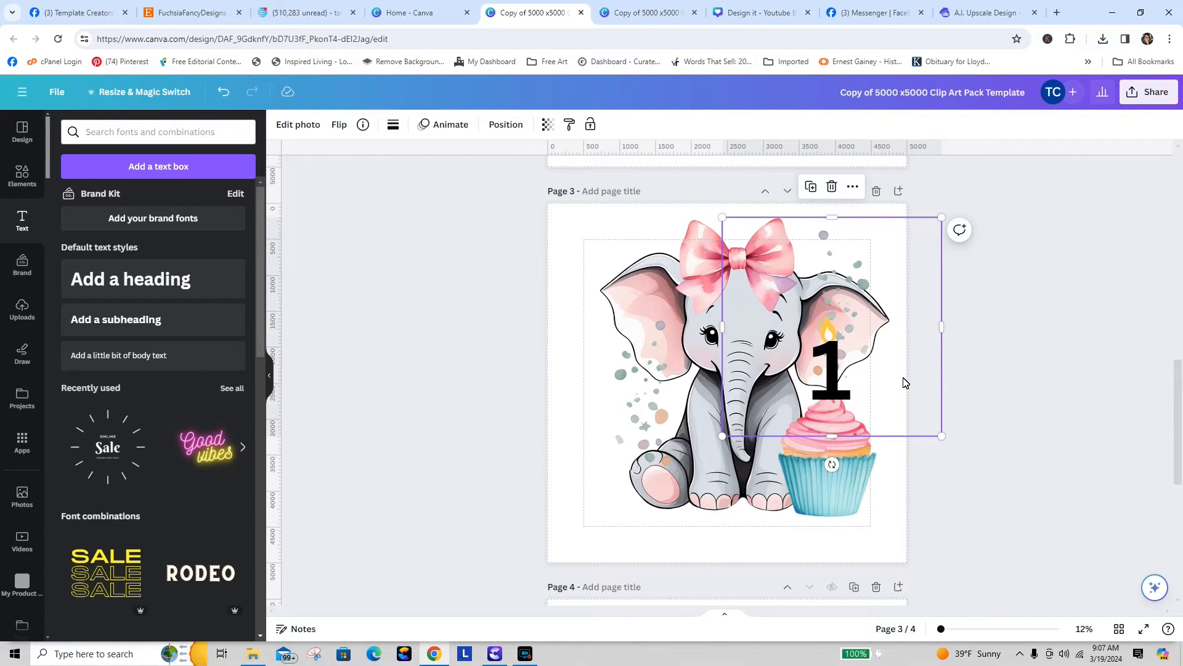
- Recolor the 1 on the cupcake with the teal photo color
click(834, 379)
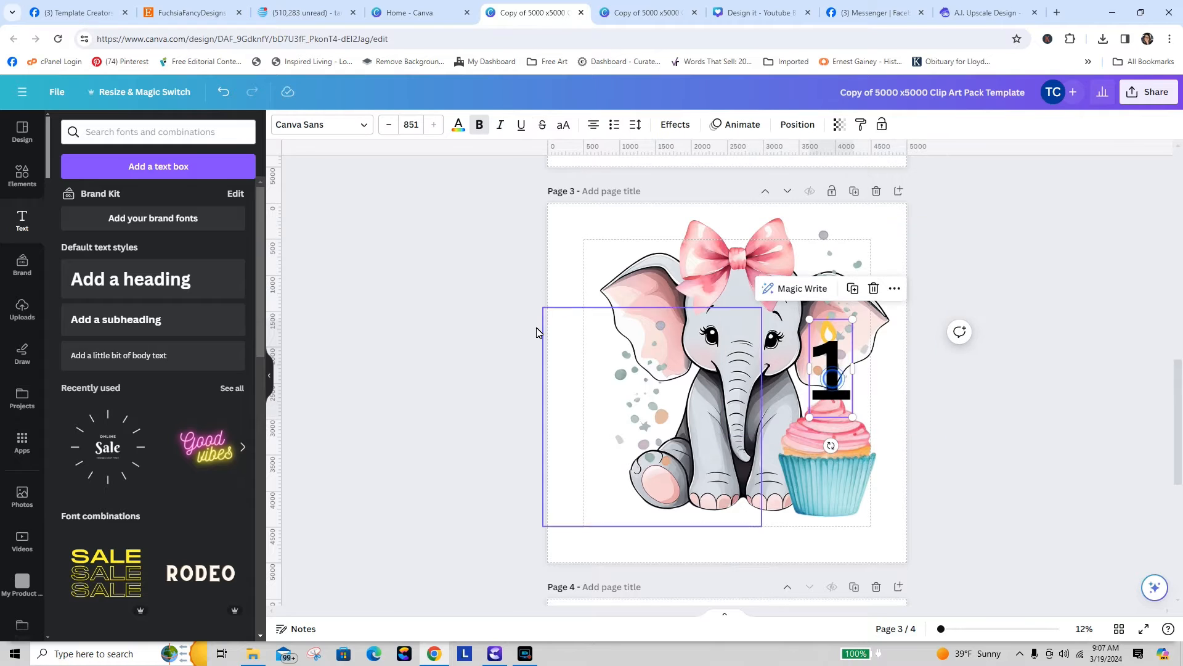
click(458, 126)
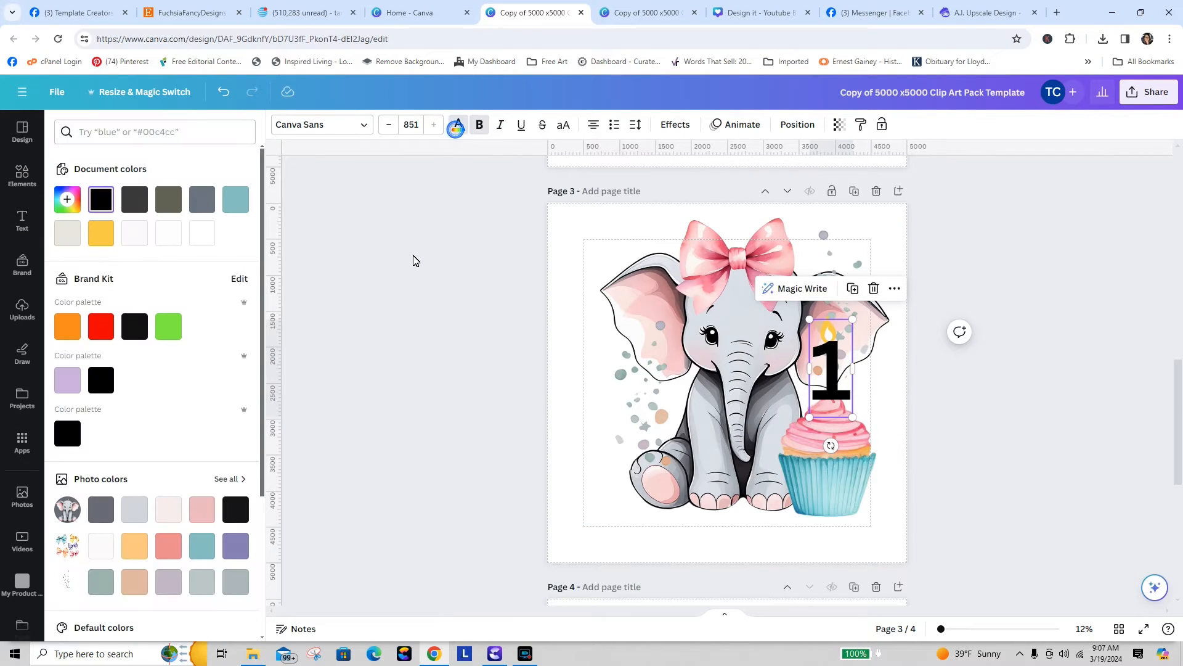
click(198, 549)
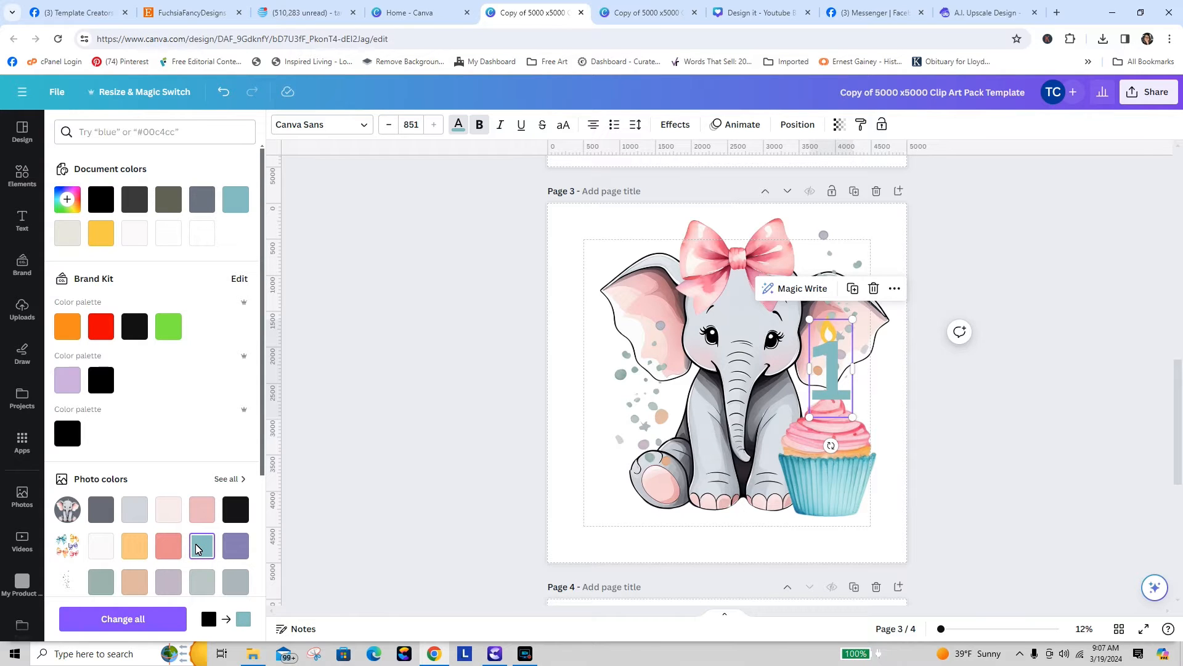
- Apply a Shadow effect to the teal 1 with black as its color and an offset of 38
click(680, 131)
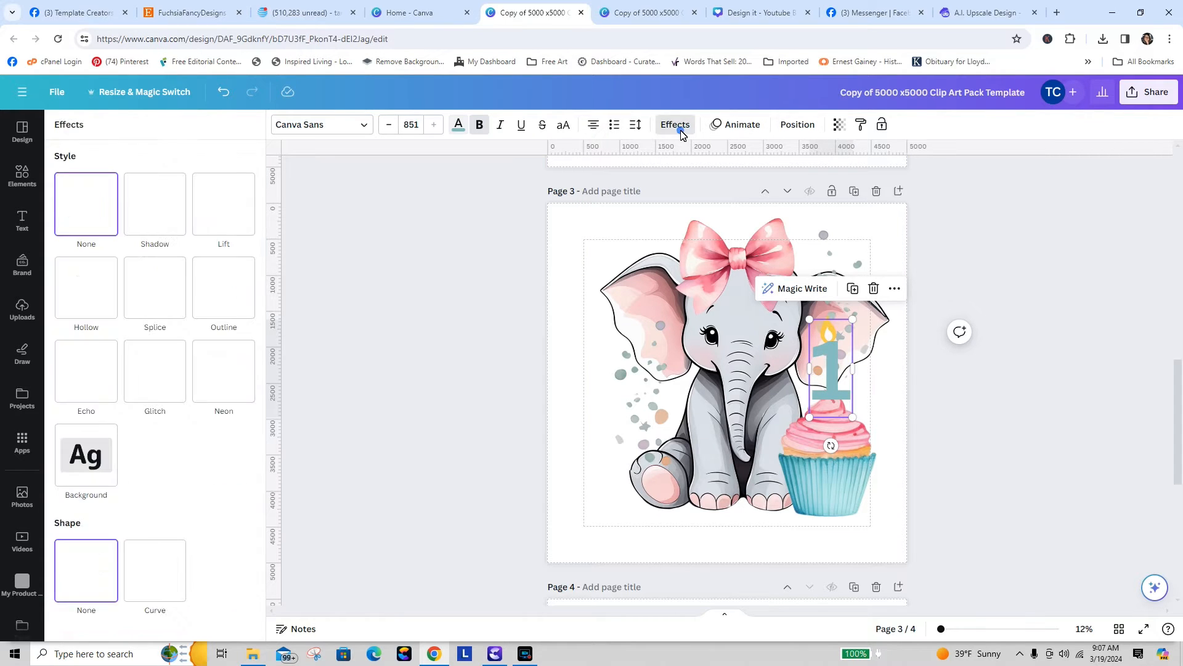
click(161, 215)
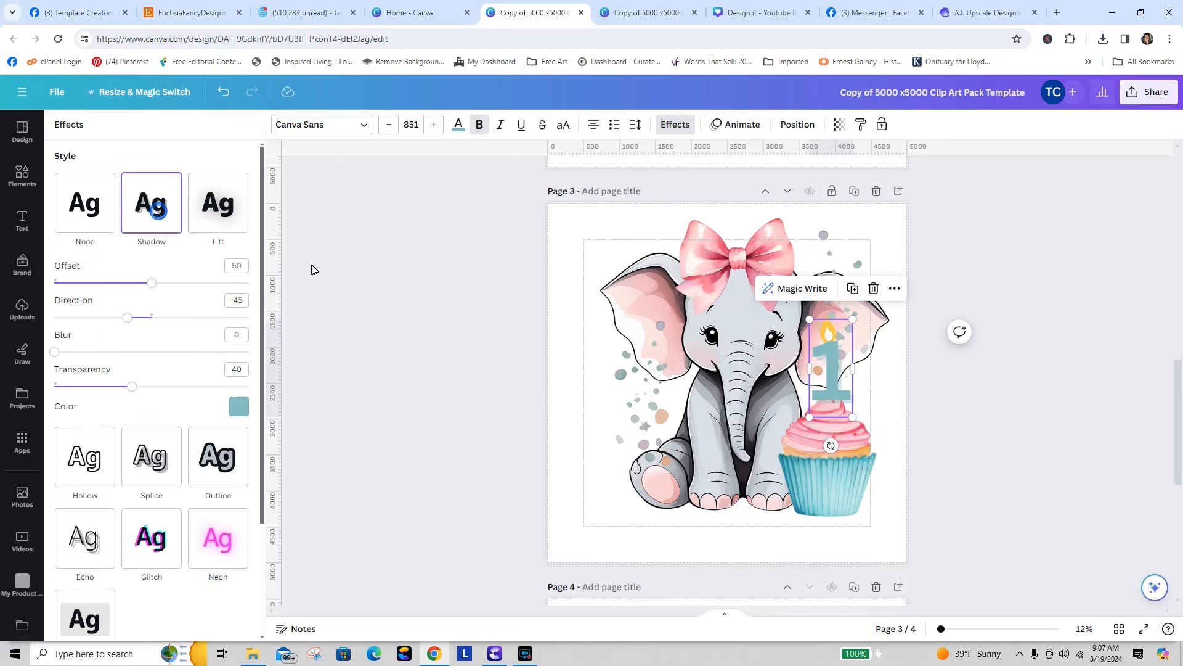
click(240, 406)
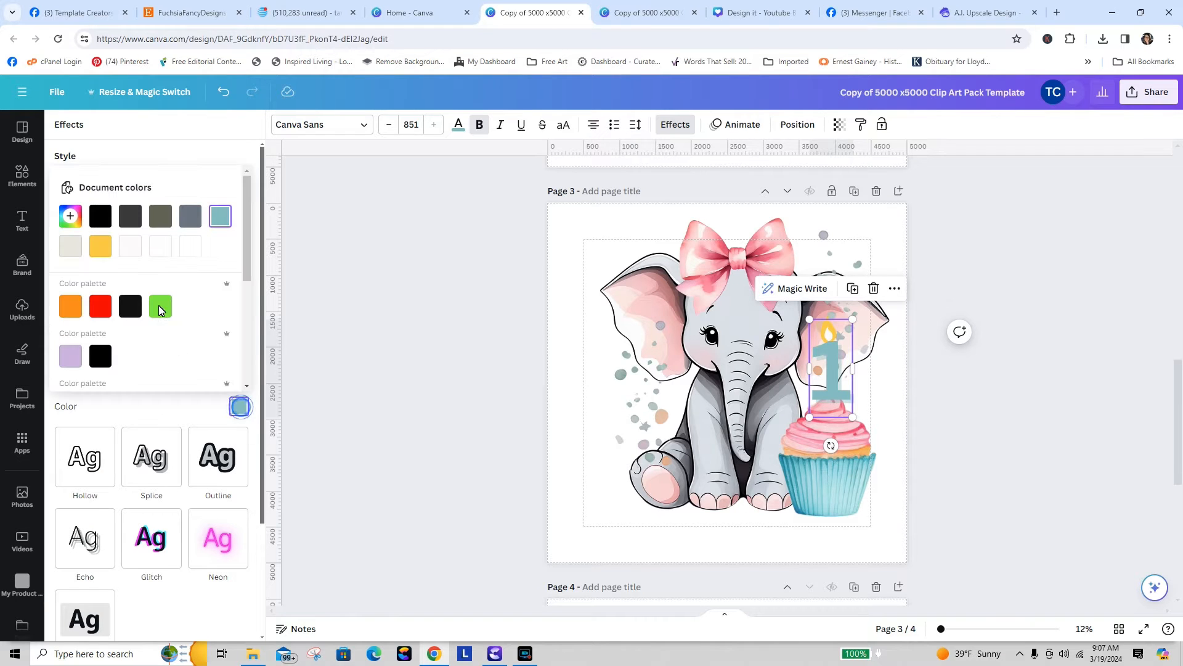
click(100, 216)
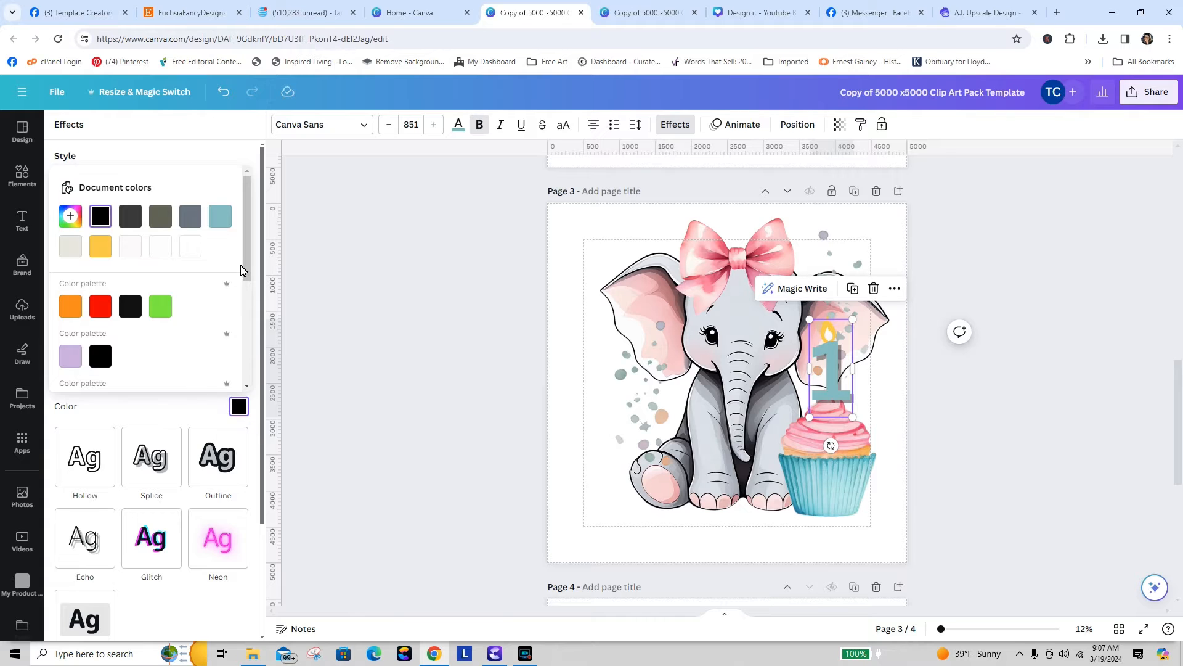
mouse_move(246, 258)
mouse_down()
mouse_move(259, 385)
mouse_move(253, 266)
mouse_up()
drag(261, 380, 276, 357)
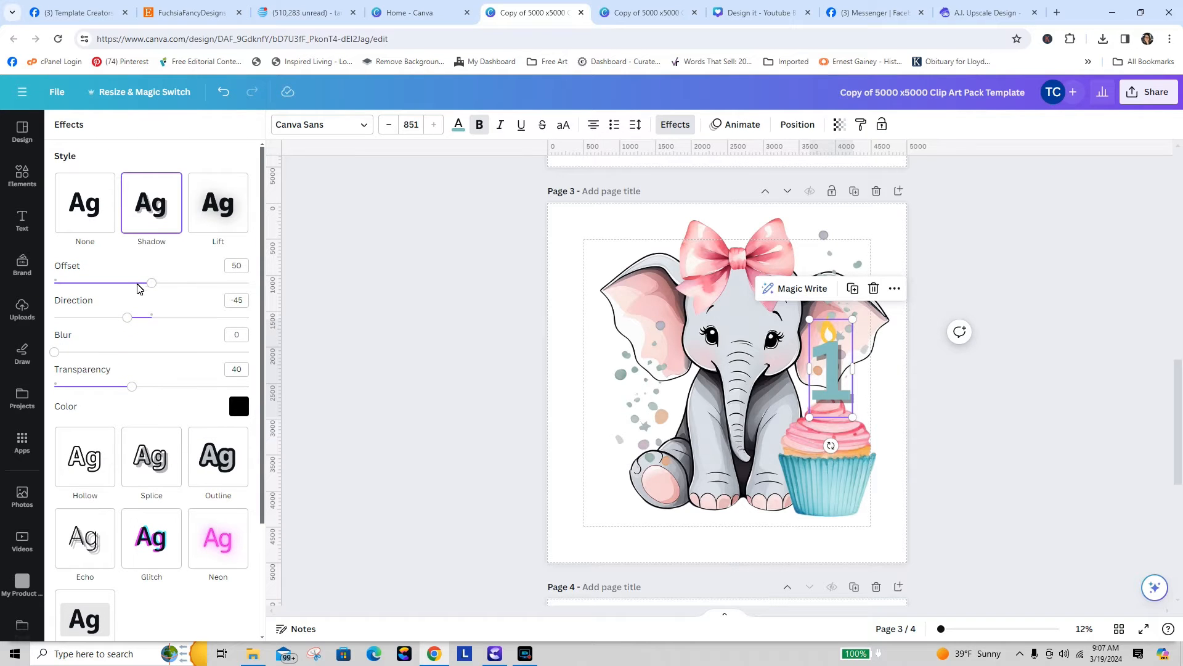
mouse_move(151, 283)
mouse_down()
mouse_move(172, 281)
mouse_move(128, 282)
mouse_up()
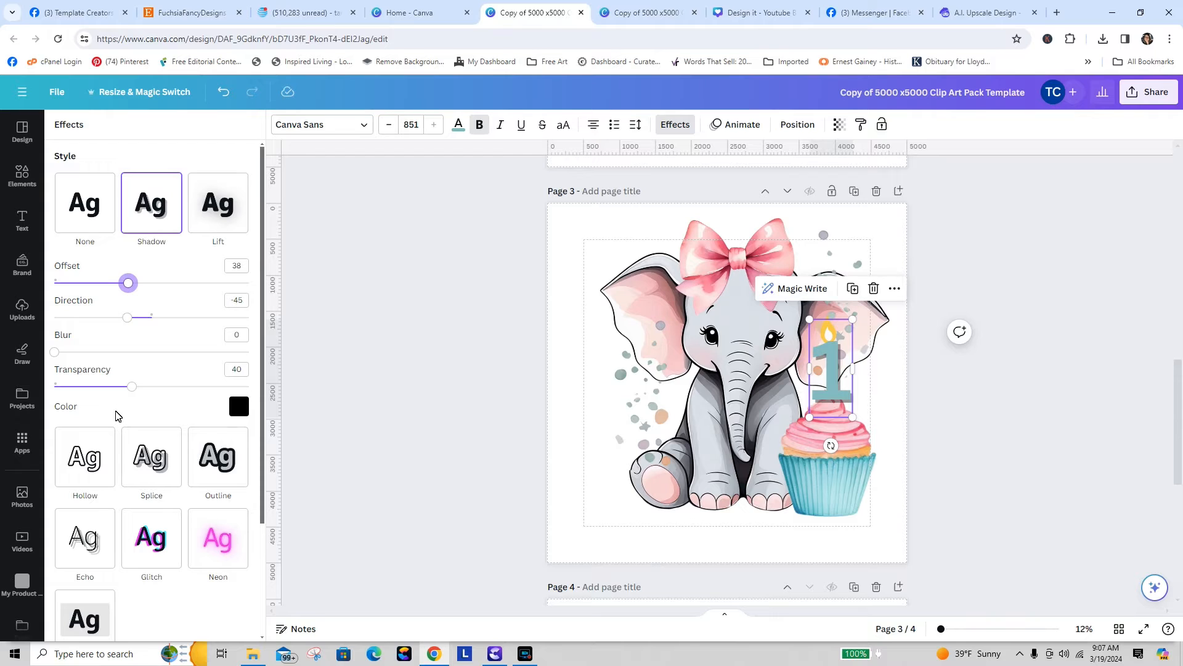
- Set the transparency of the 1's black shadow to 100
drag(134, 386, 266, 390)
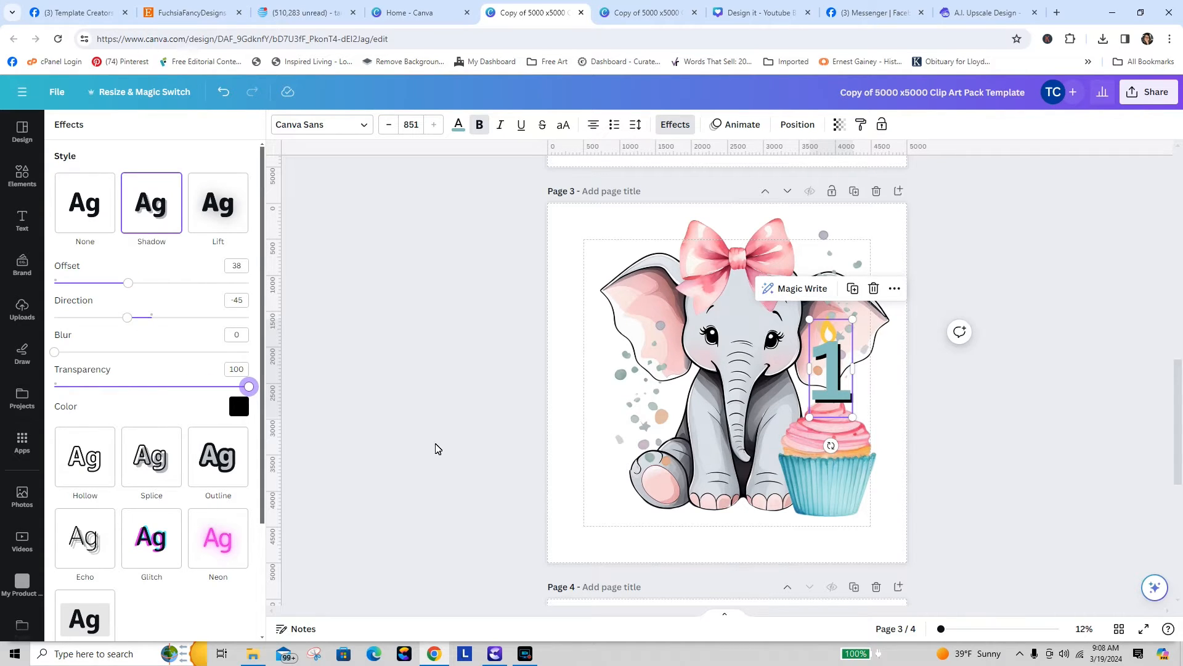
click(454, 462)
click(956, 435)
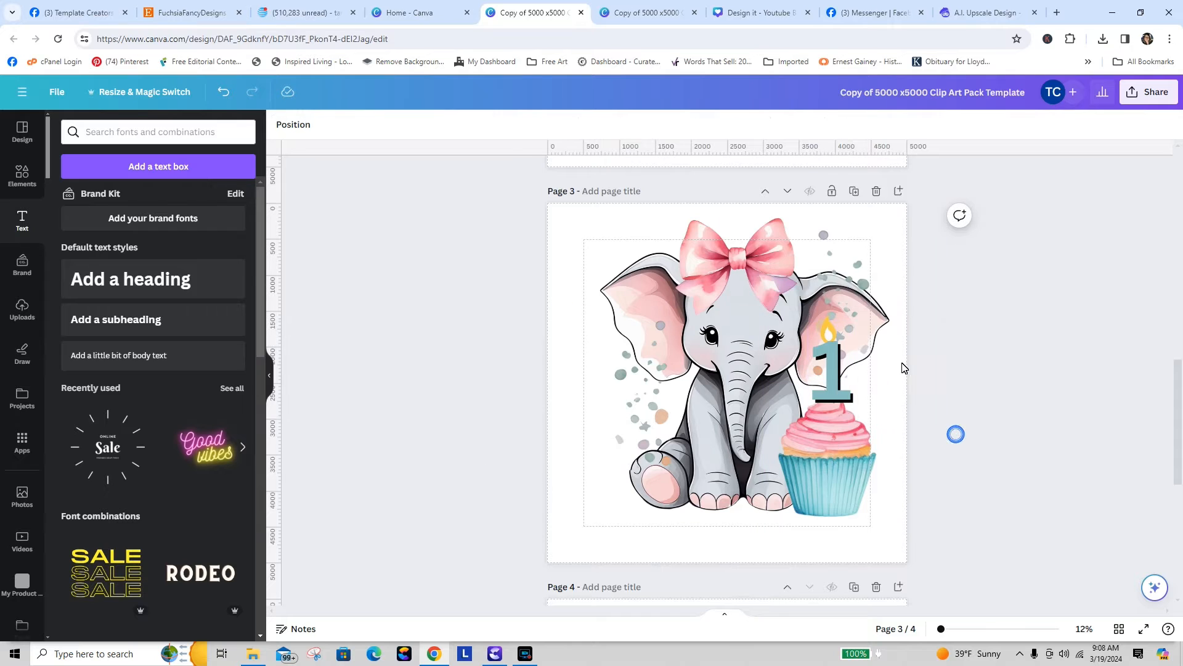
- Move the teal 1 one layer backward on page 3 so the flame above it can be selected
click(826, 336)
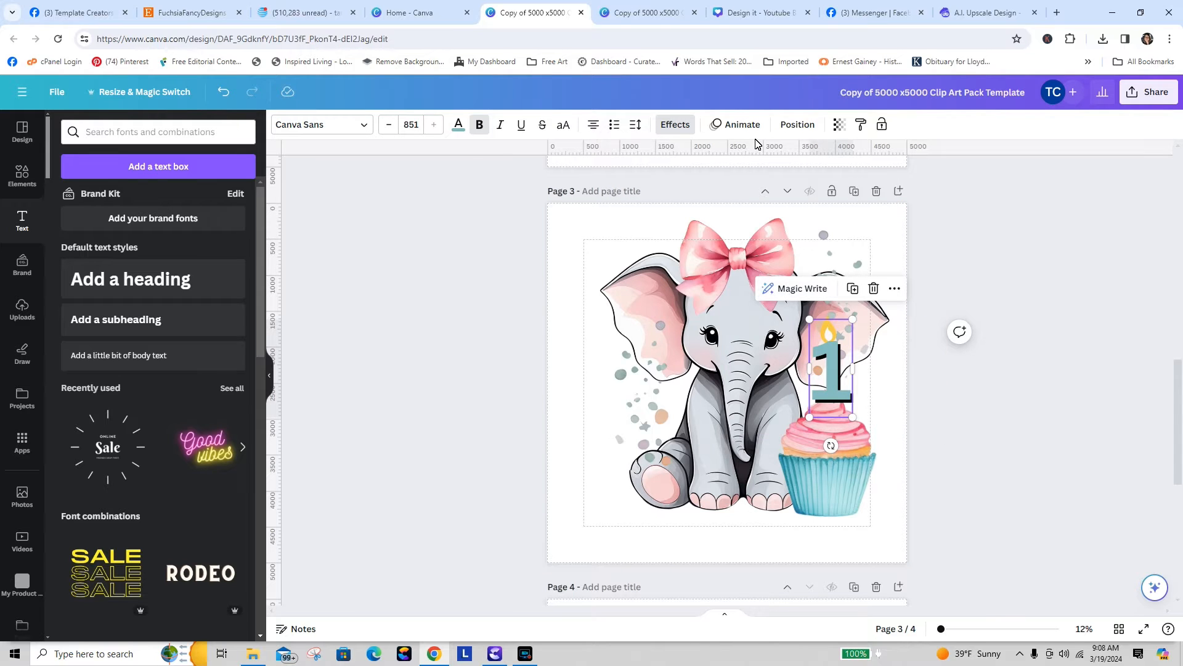
click(798, 125)
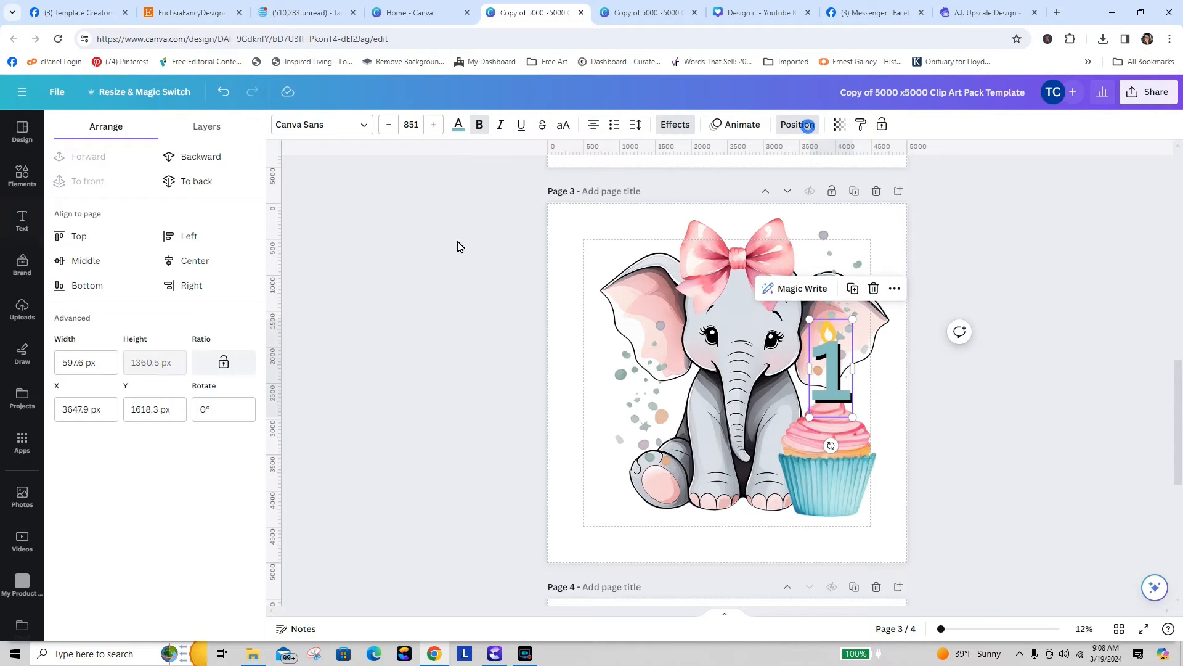
click(199, 154)
click(944, 402)
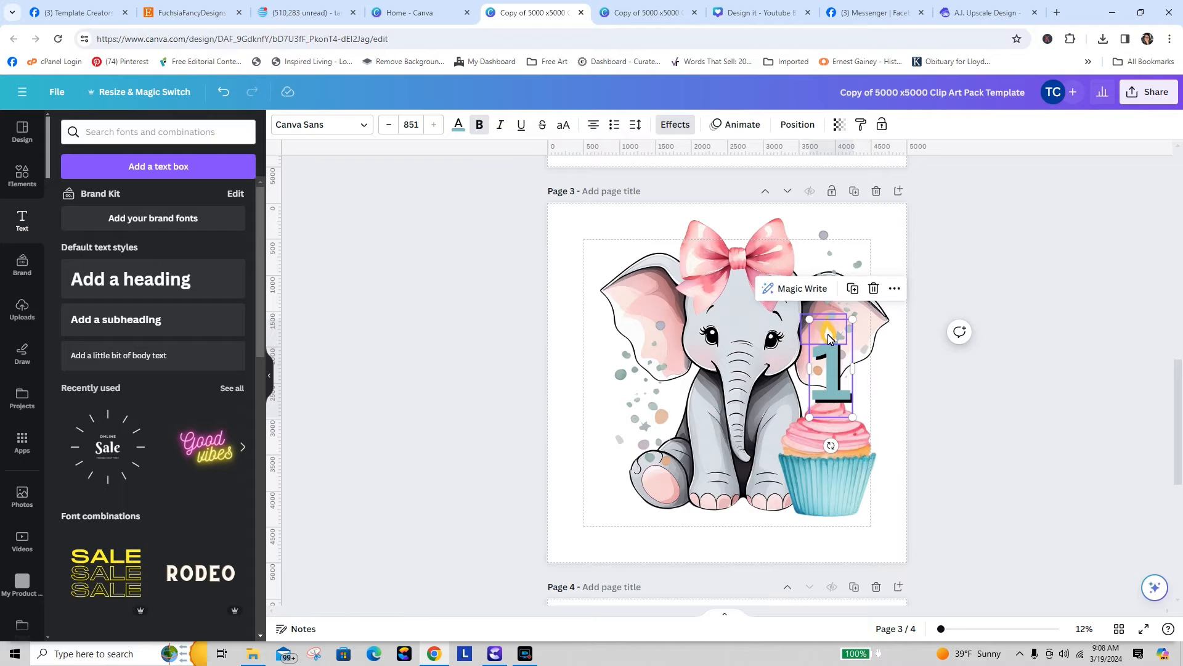
- Move the flame to a blank area, darken its yellow outer color to gold #CFAB38, and place it back above the 1
click(829, 337)
drag(828, 337, 614, 262)
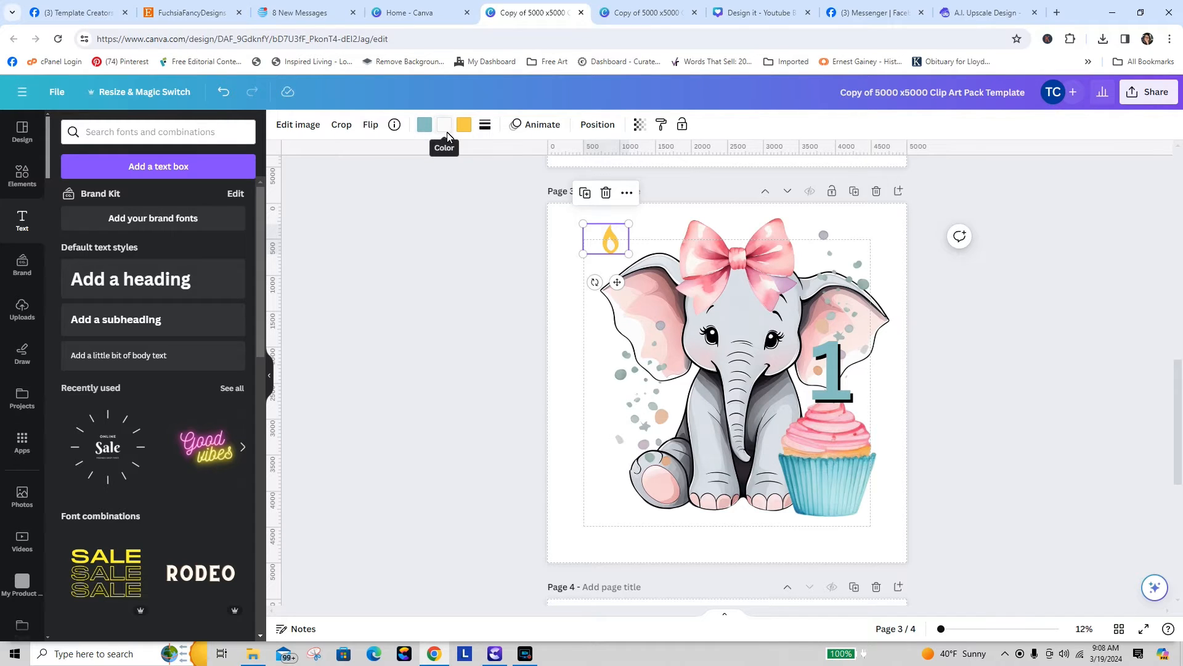
click(464, 127)
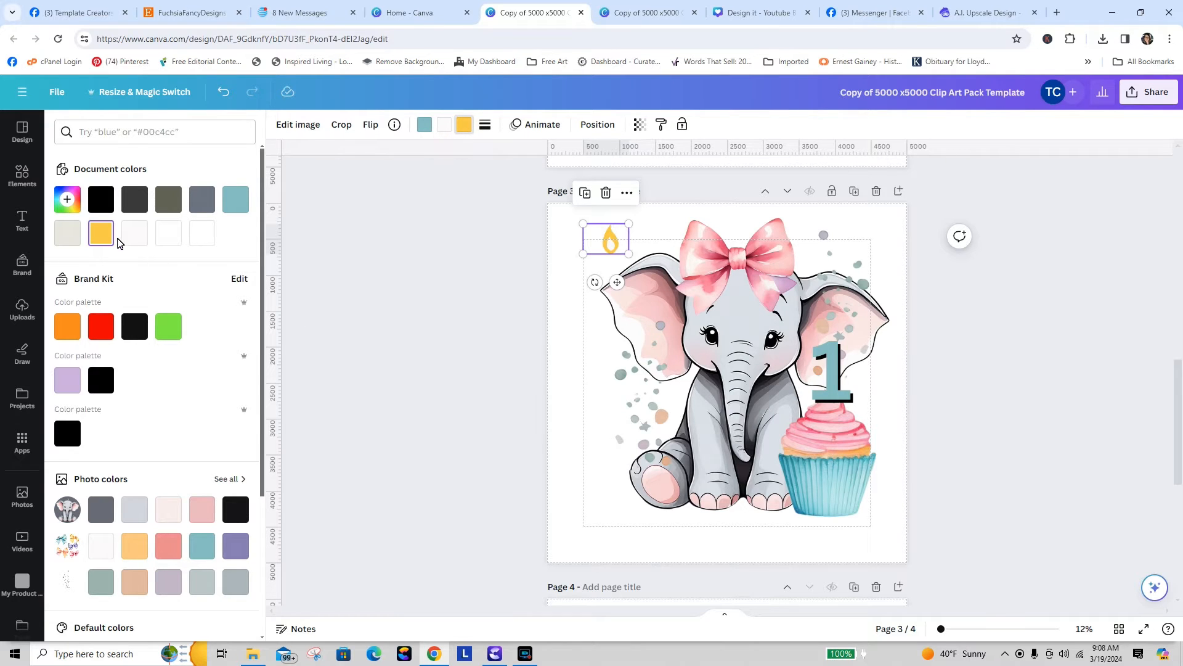
click(67, 199)
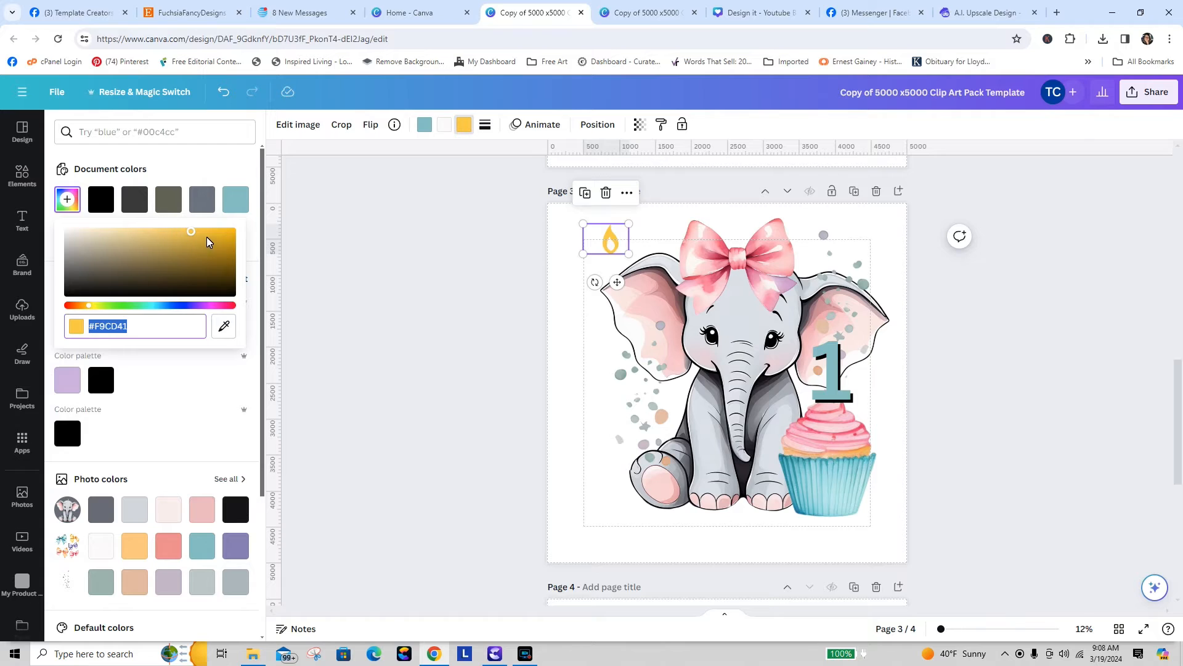
click(205, 235)
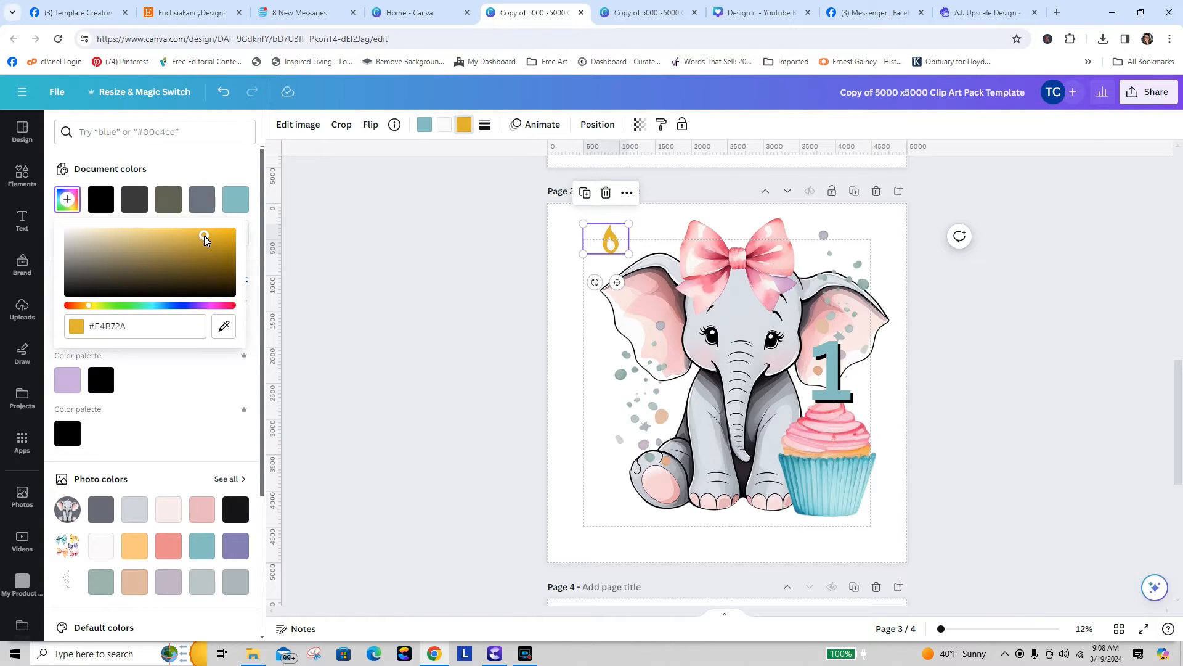
click(204, 243)
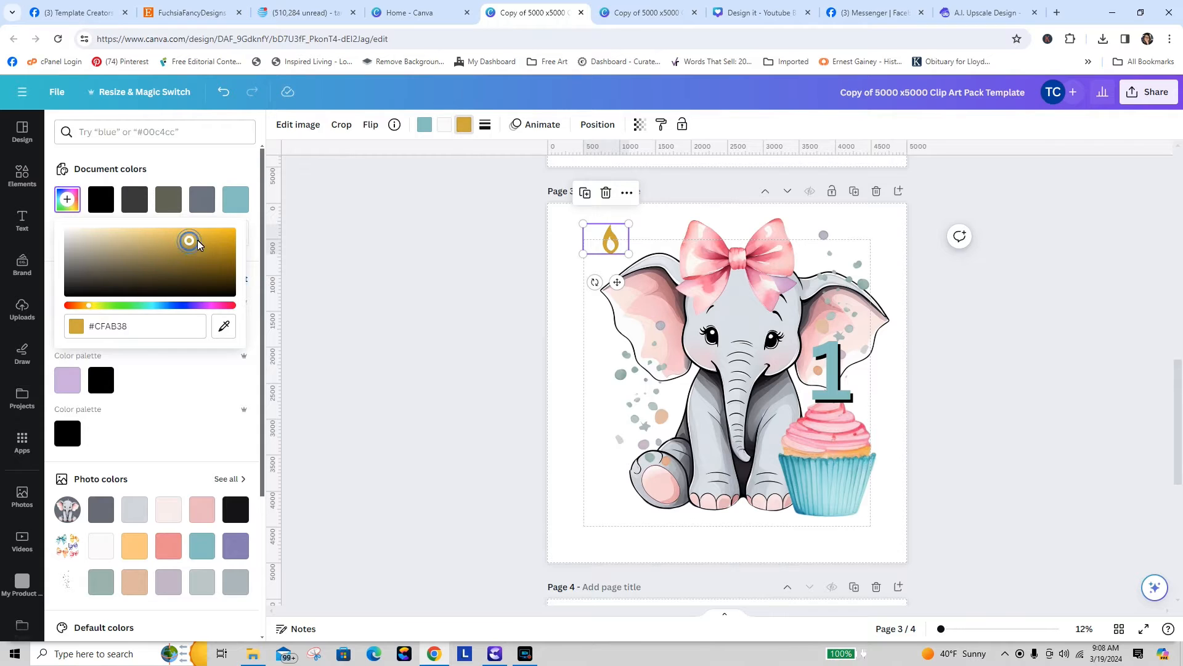
click(336, 274)
drag(607, 242, 822, 333)
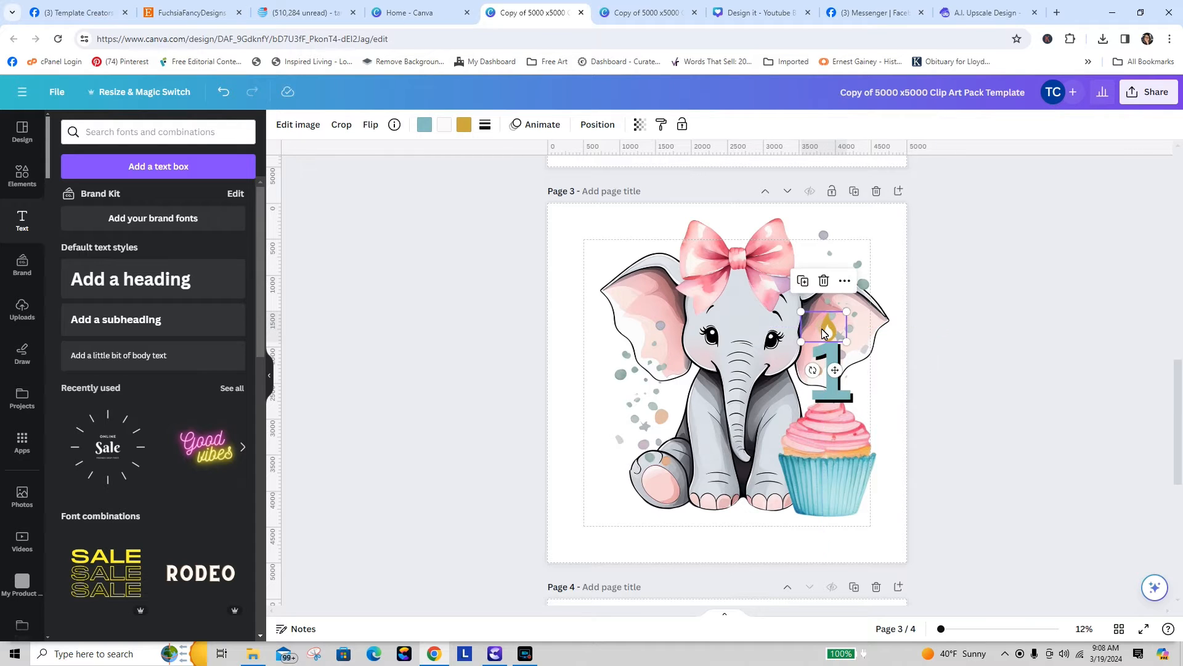
- Swap the flame's colors, using the gold document color for its center and white for its outer shape
click(445, 126)
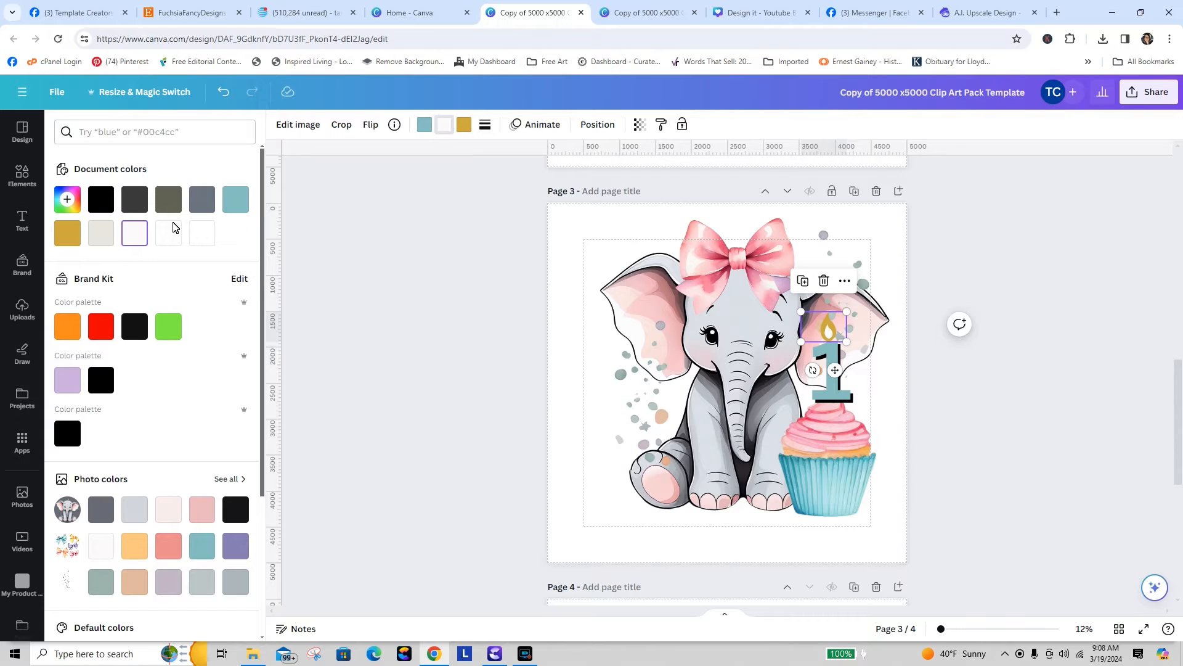
click(67, 233)
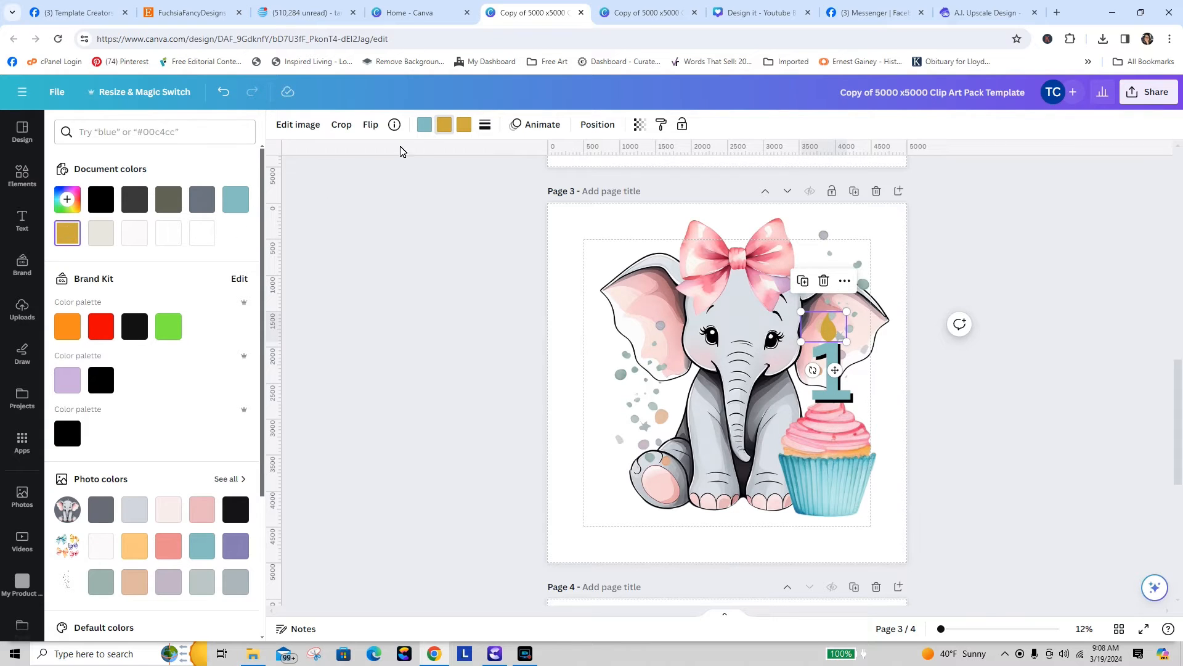
click(464, 126)
click(206, 243)
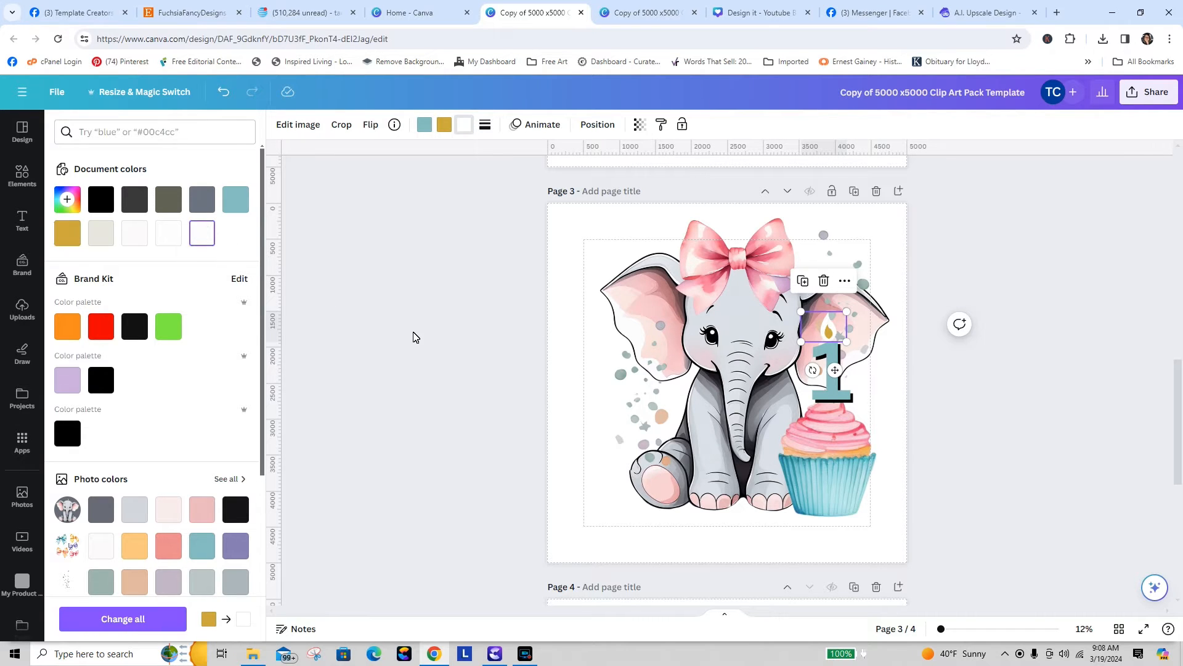
key(Escape)
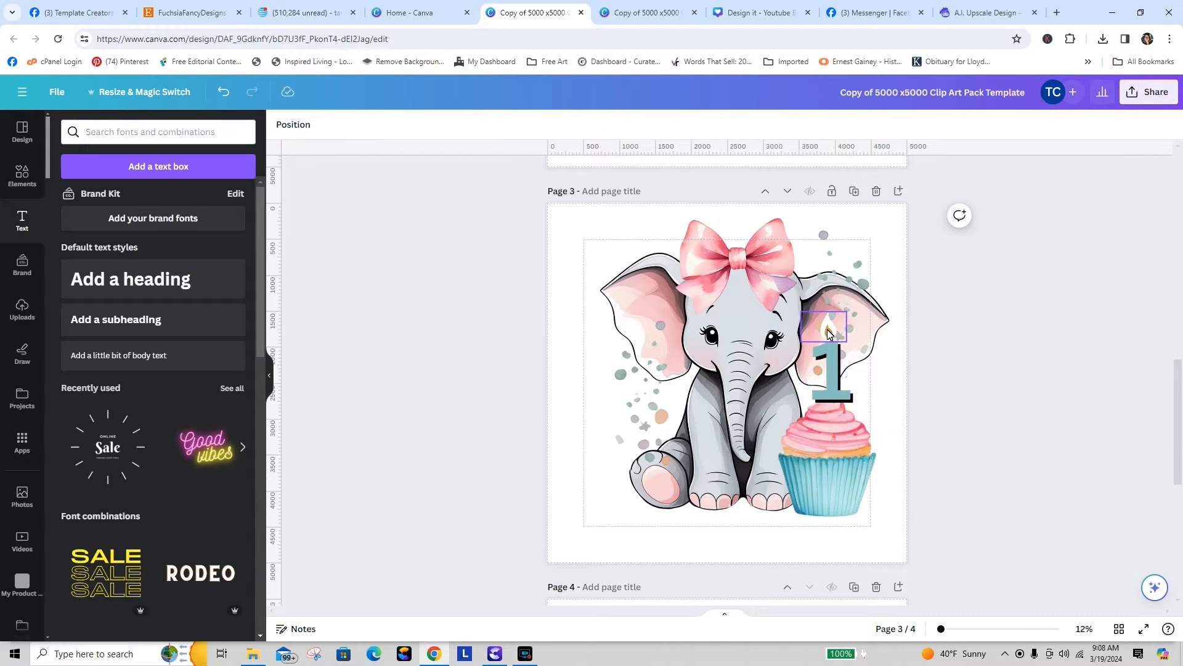
- Nudge the white and gold flame slightly to the right above the 1
drag(829, 333, 830, 333)
click(975, 424)
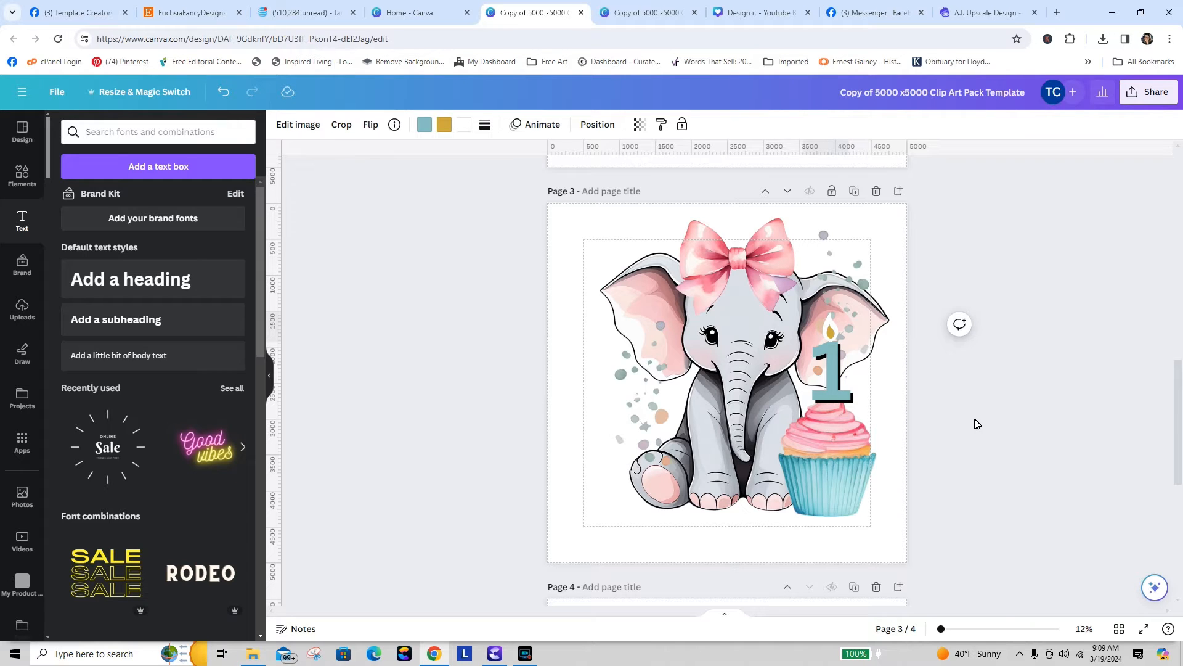
click(1046, 441)
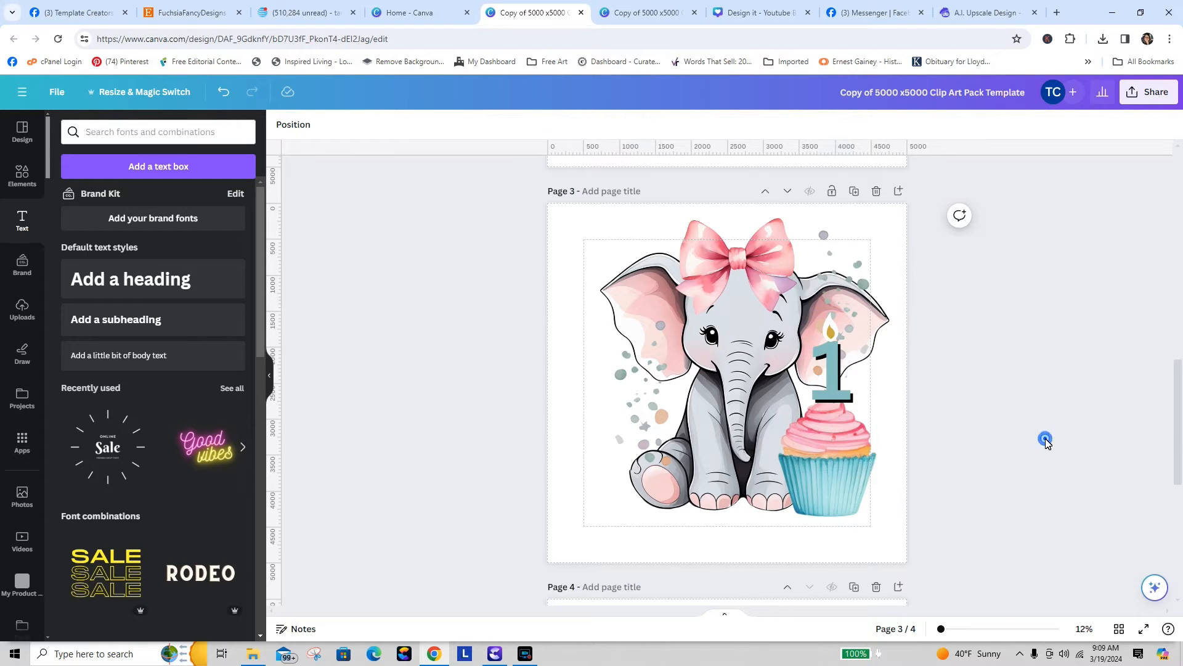
- Shift the teal 1 slightly left on the cupcake and realign the flame over its stem
click(837, 399)
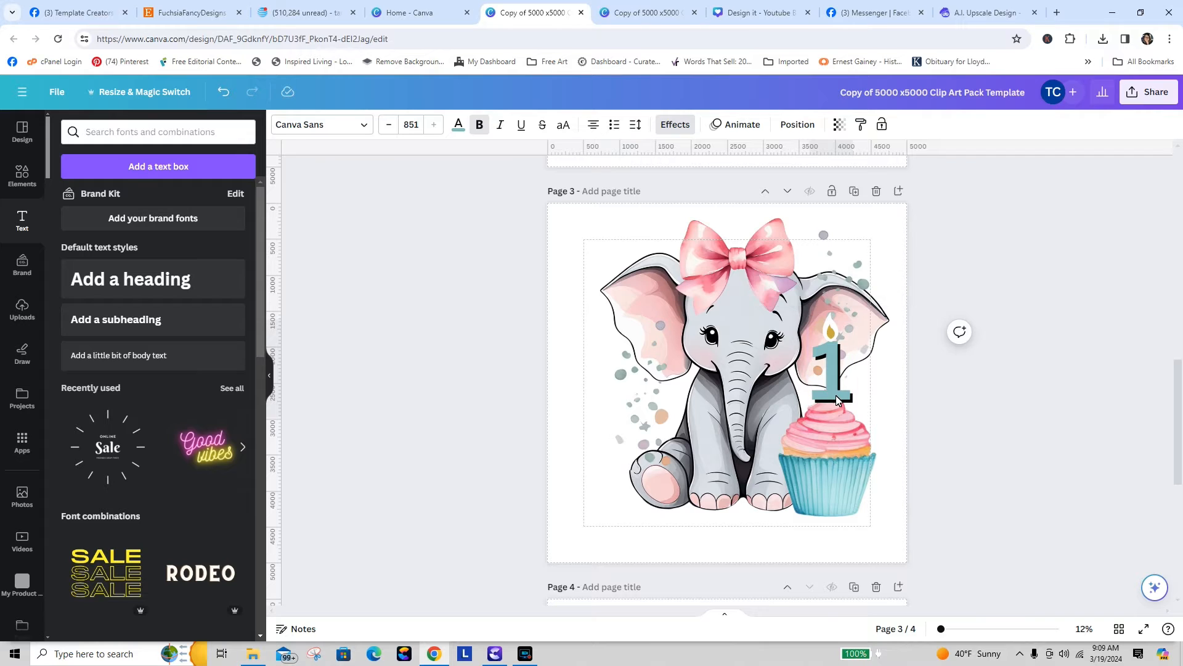
drag(843, 397, 839, 397)
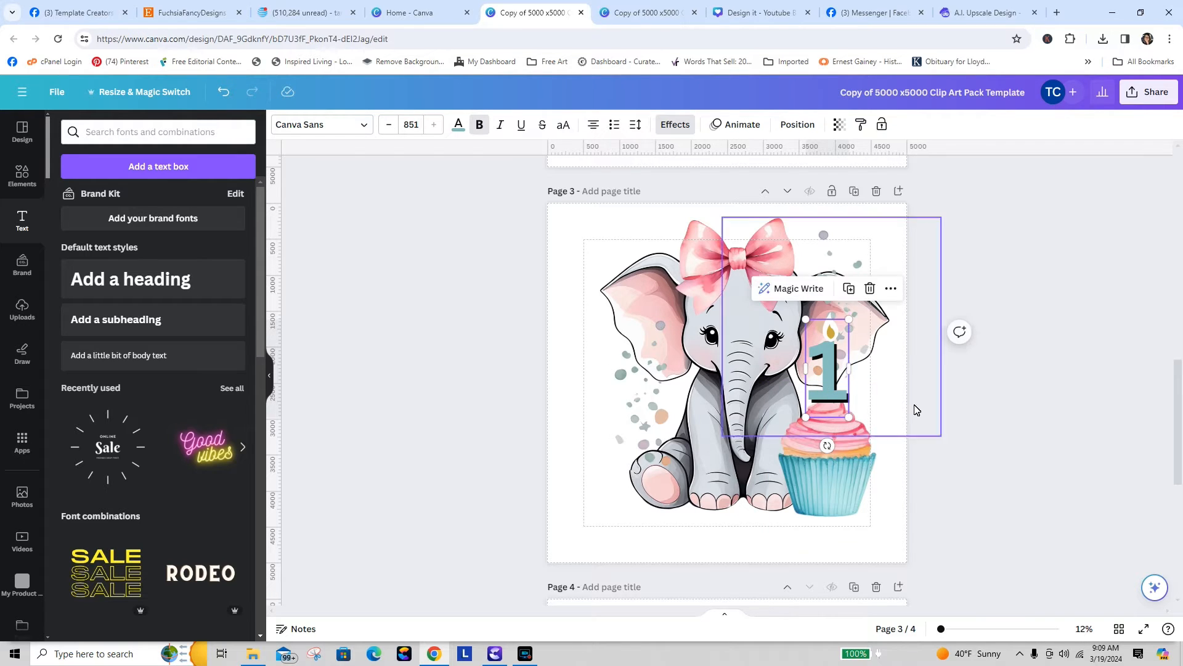
click(938, 406)
click(830, 331)
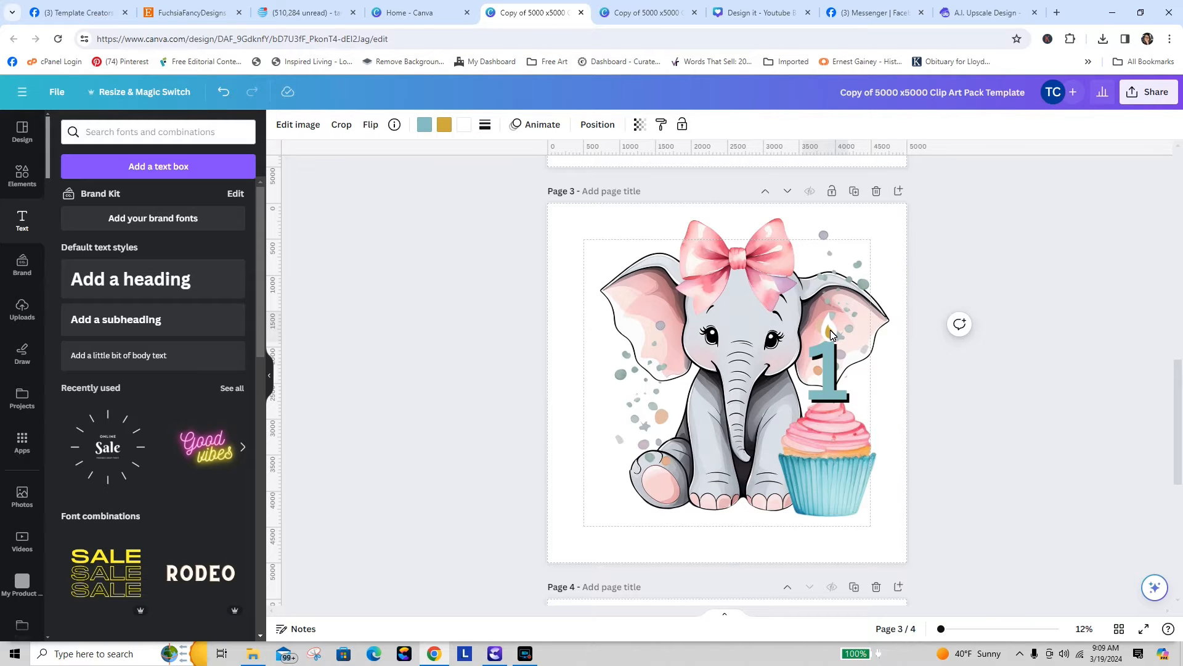
click(1090, 365)
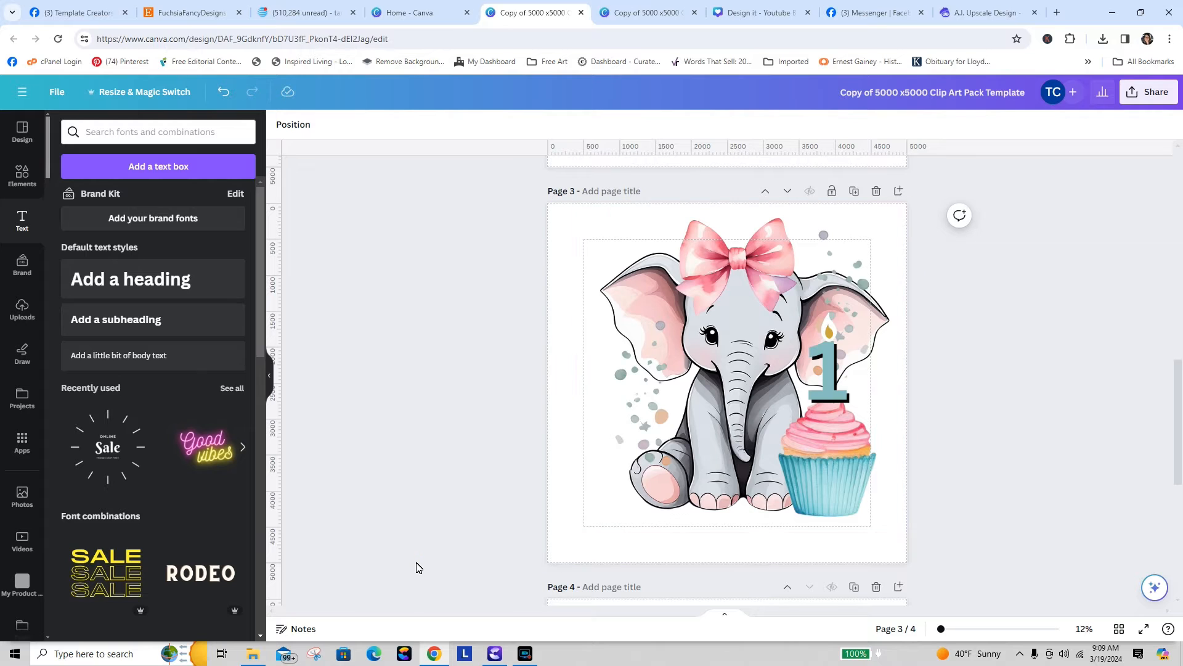
- Select all of page 3's artwork and move it down and slightly left to center it on the page
drag(426, 564, 1003, 250)
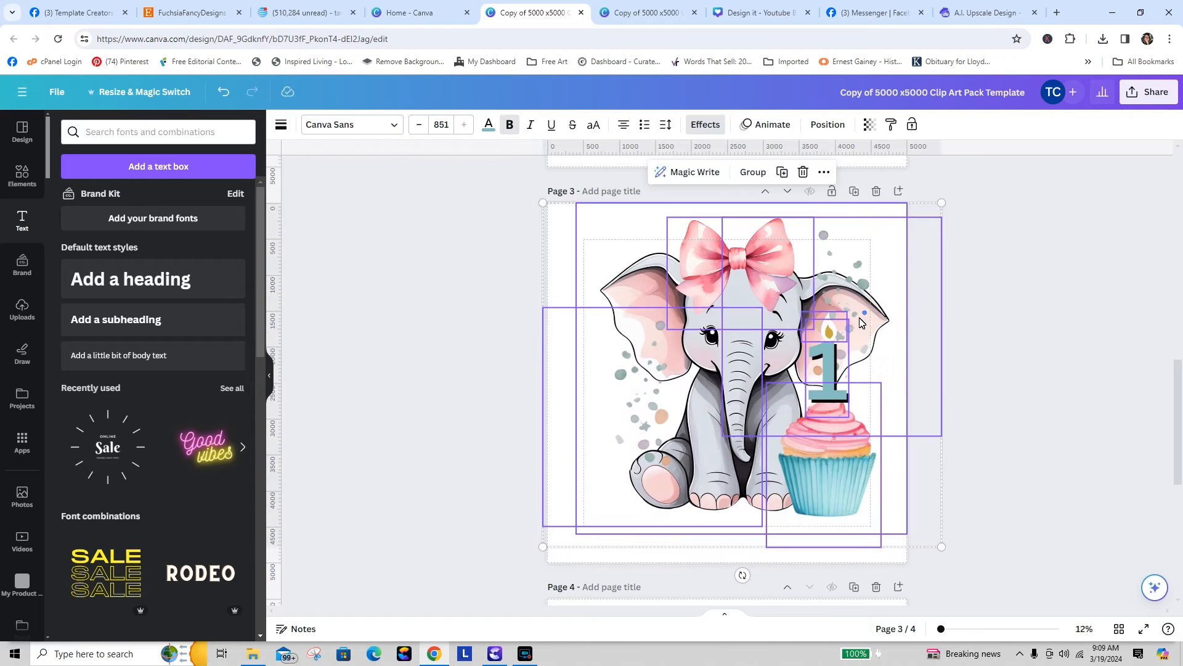
drag(866, 315, 855, 336)
click(1041, 383)
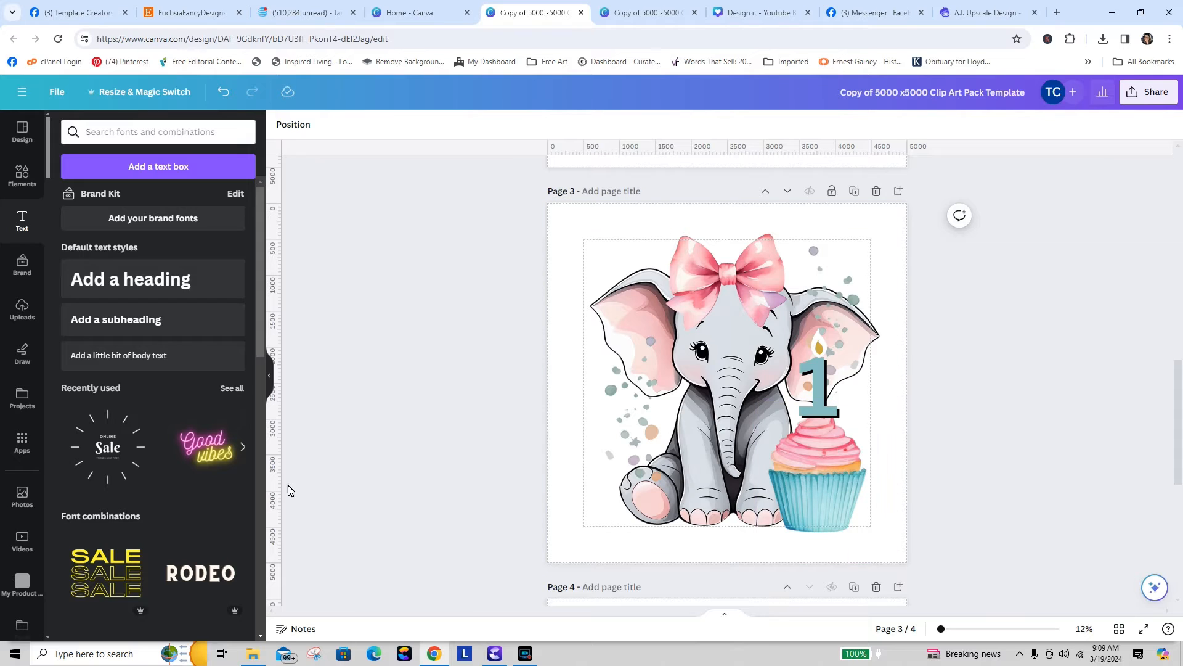
- Try adding the "Happy Birthday" script graphic from the candle search results and recoloring it white
click(18, 179)
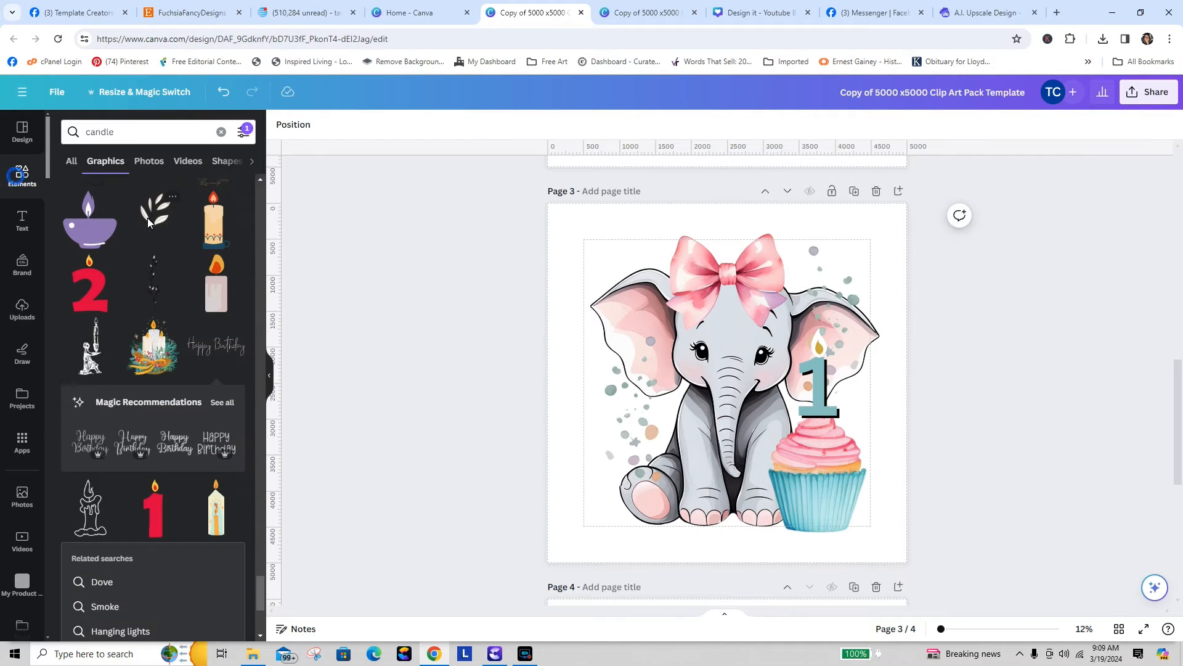
click(208, 346)
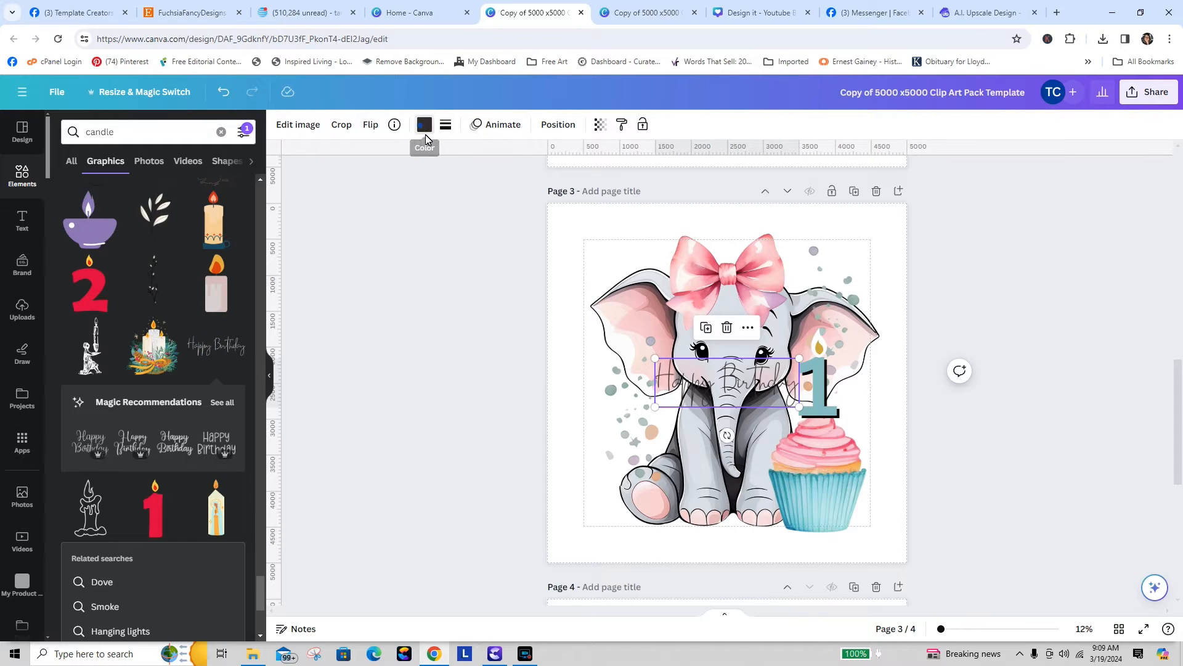
click(424, 125)
click(201, 234)
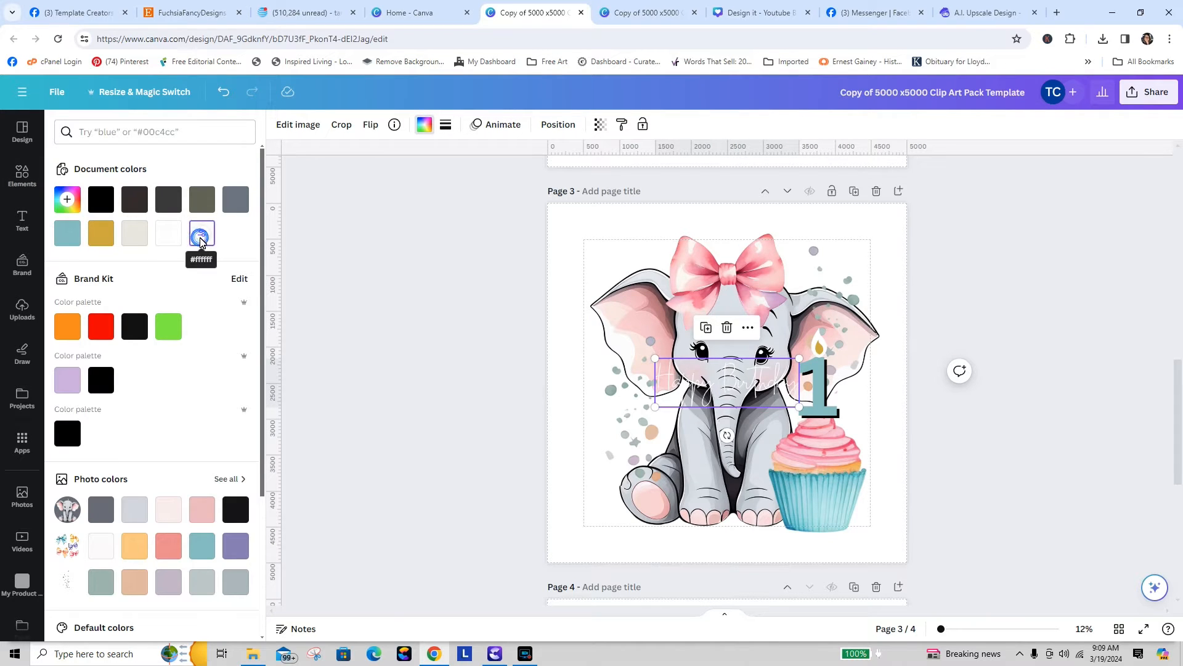
- Check the border and image editing options for the white "Happy Birthday" graphic
click(446, 125)
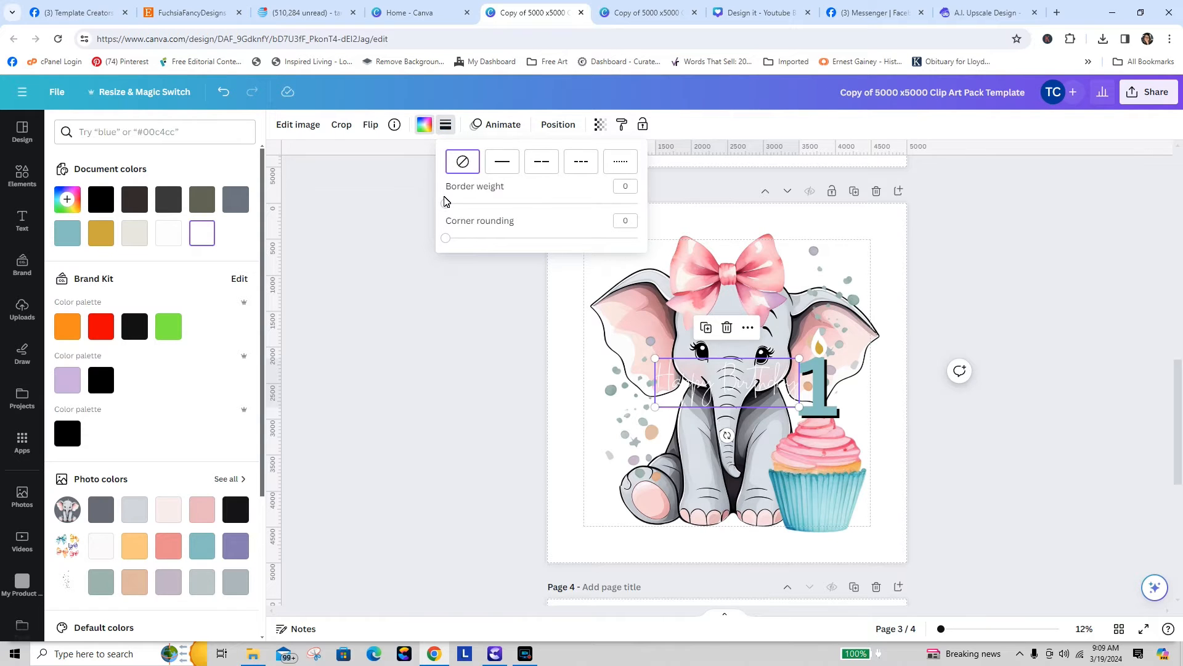
drag(447, 209, 404, 204)
click(483, 333)
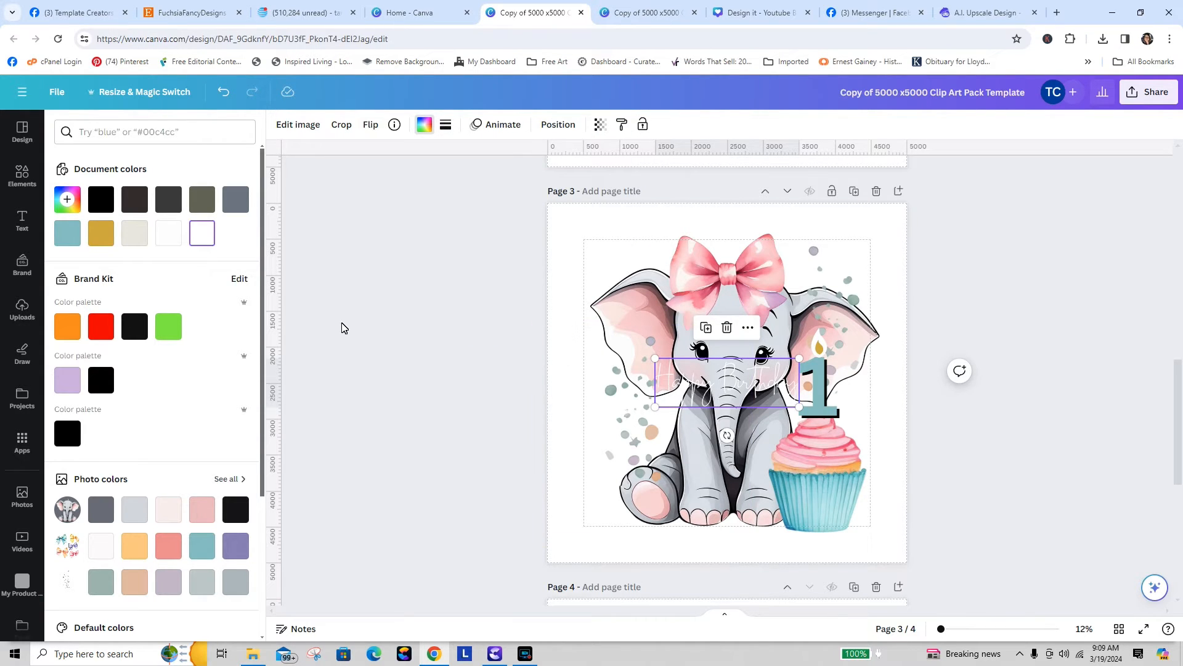
click(299, 125)
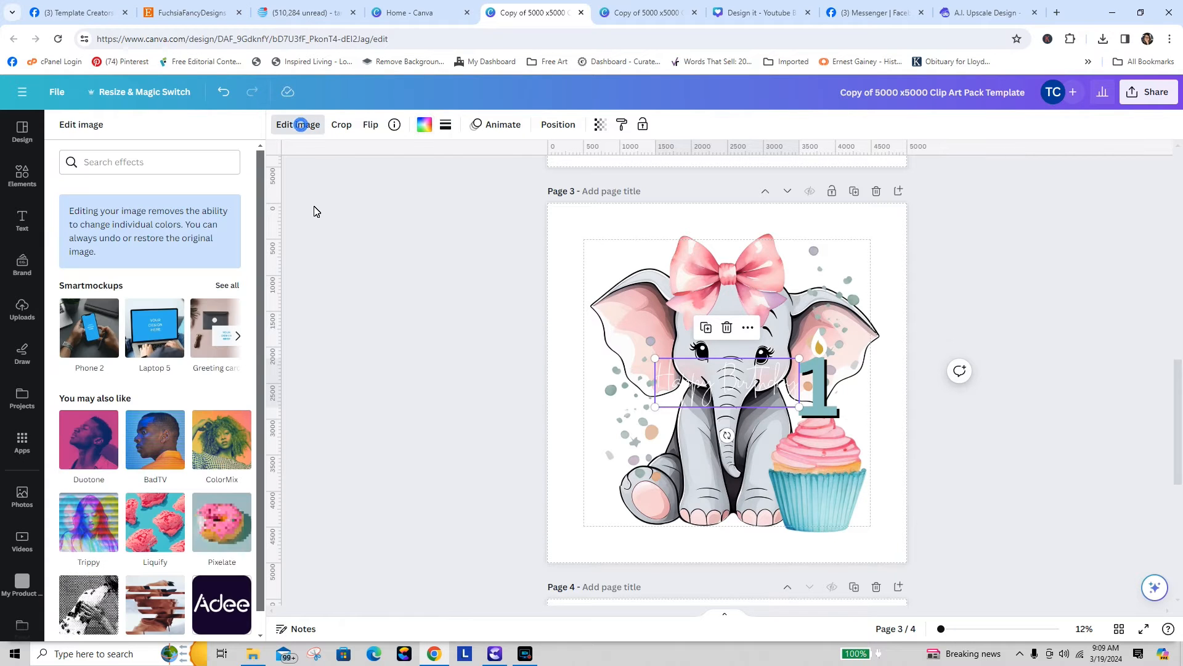
click(316, 196)
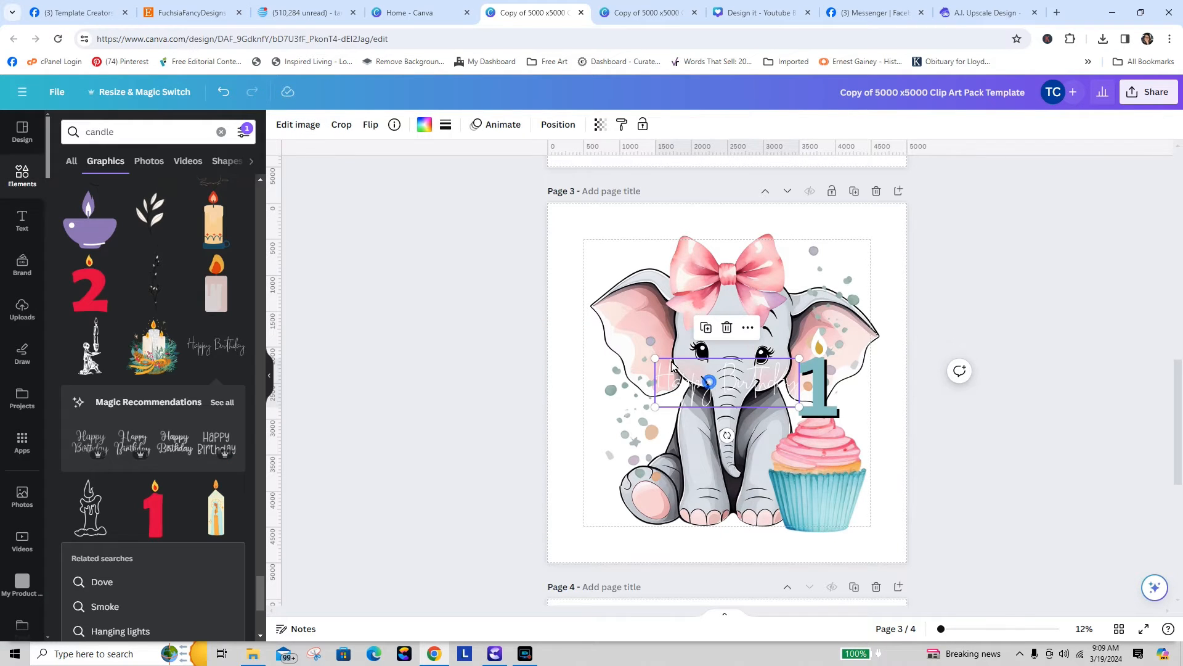
- Try the "Happy Birthday" graphic at a smaller size on the cupcake wrapper, and delete it
drag(655, 359, 834, 495)
click(520, 396)
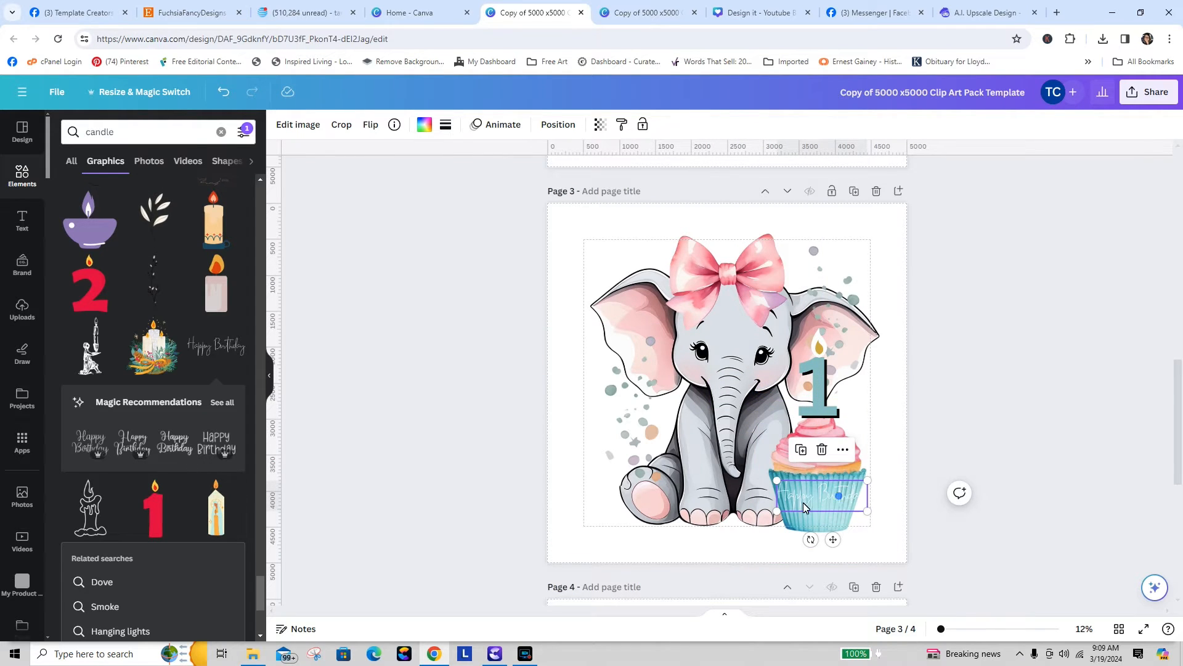
click(821, 449)
- Add a subheading text box to page 3 and enter "Happy Birthday" as its text
click(21, 220)
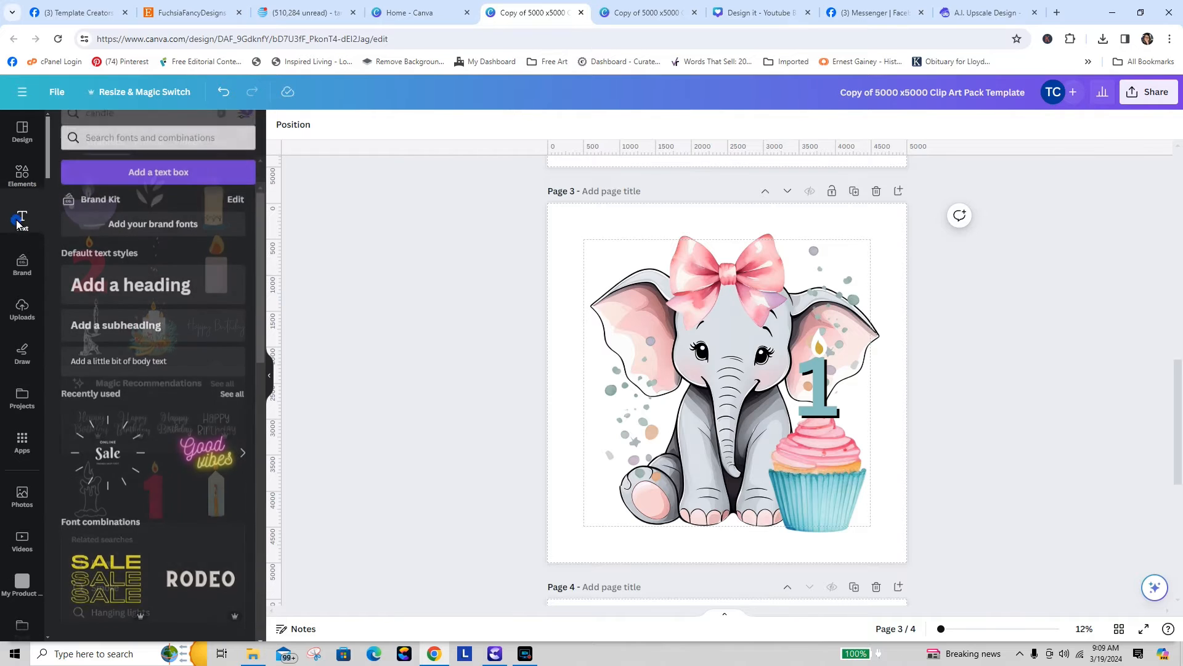
click(149, 320)
click(149, 320)
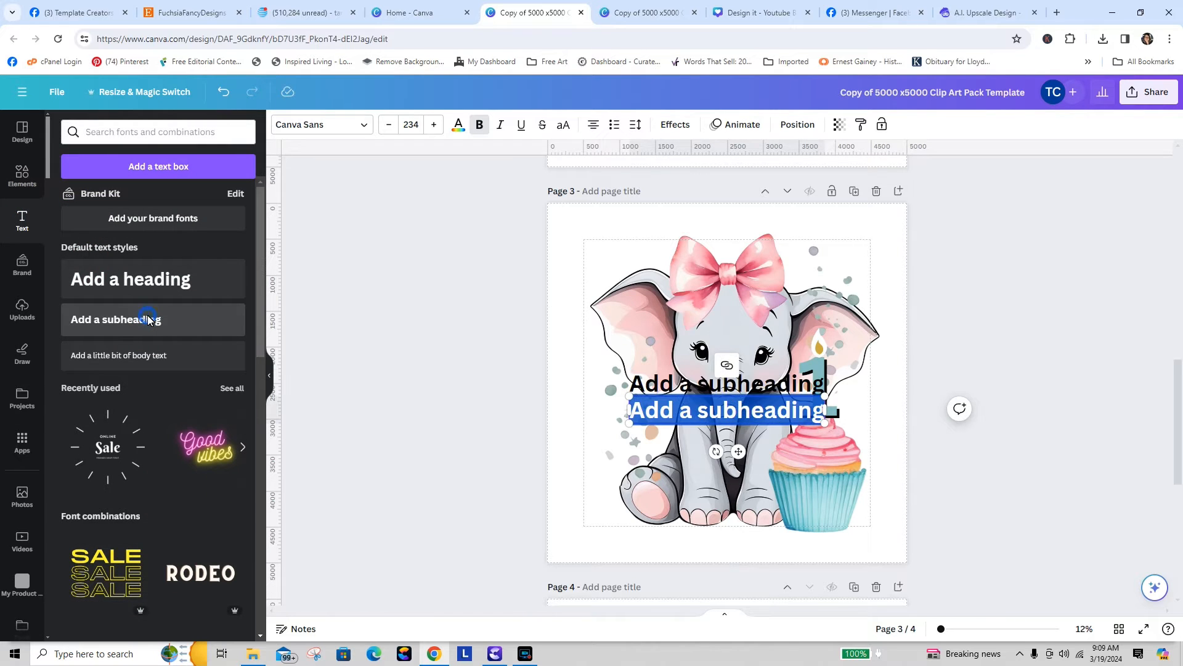
text(Happy Bi)
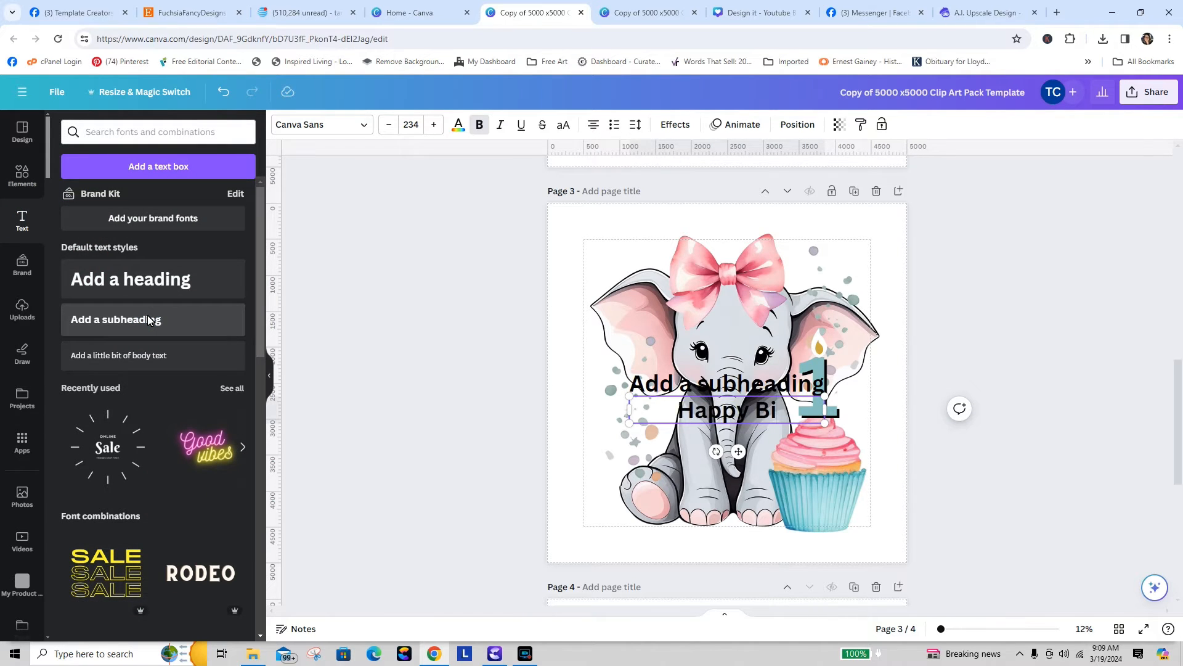
text(rthday)
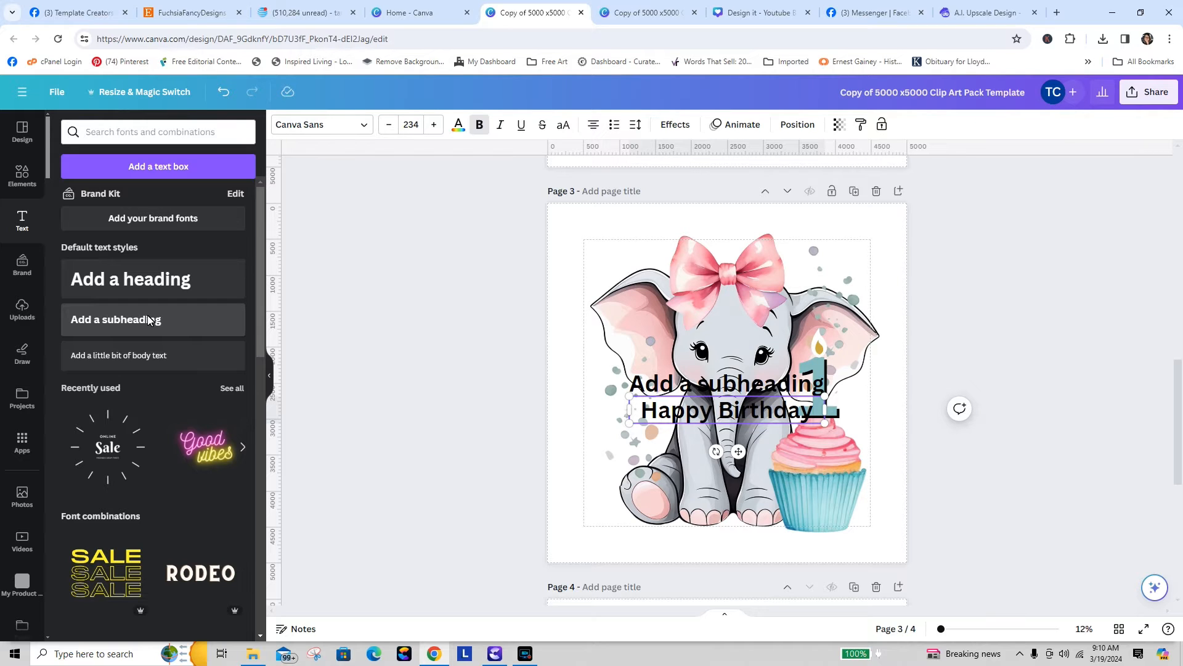
- Remove the leftover "Add a subheading" text box from page 3 and set the "Happy Birthday" text in the Nickainley font
drag(651, 383, 197, 213)
click(652, 406)
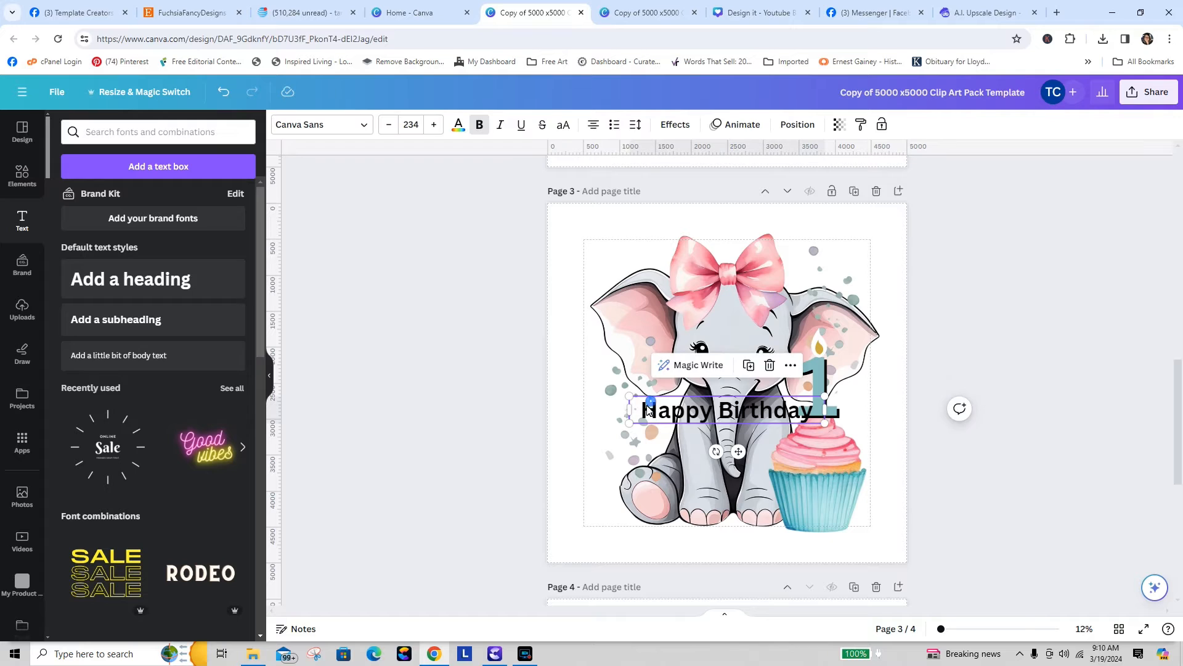
click(354, 127)
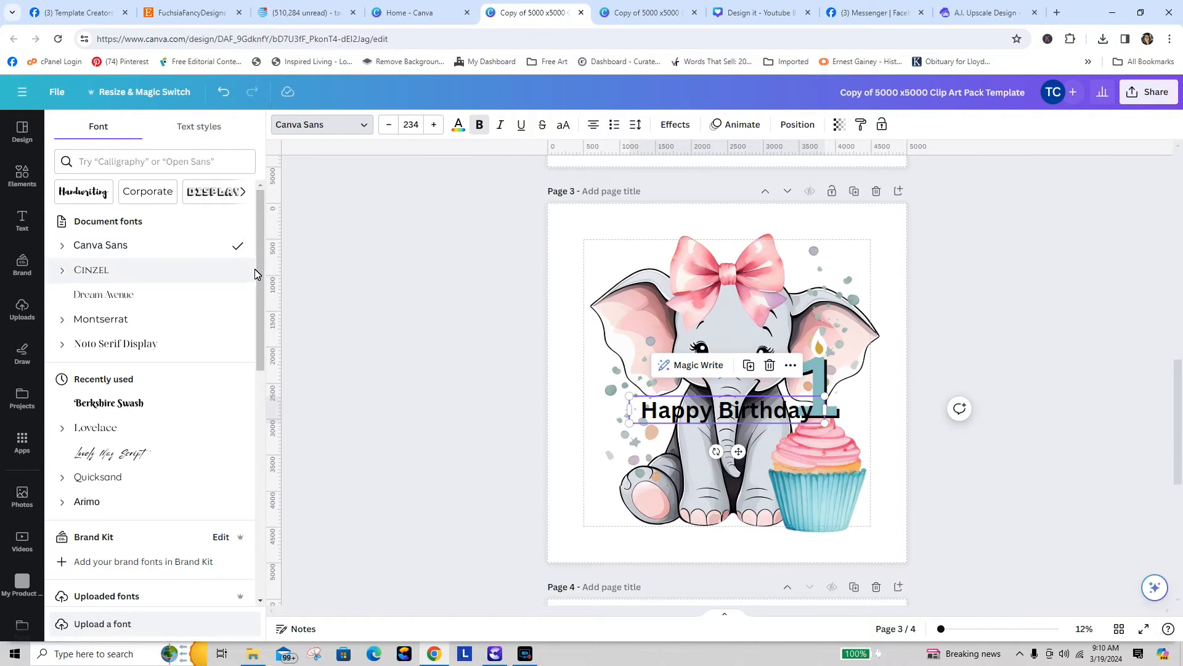
drag(260, 221, 257, 368)
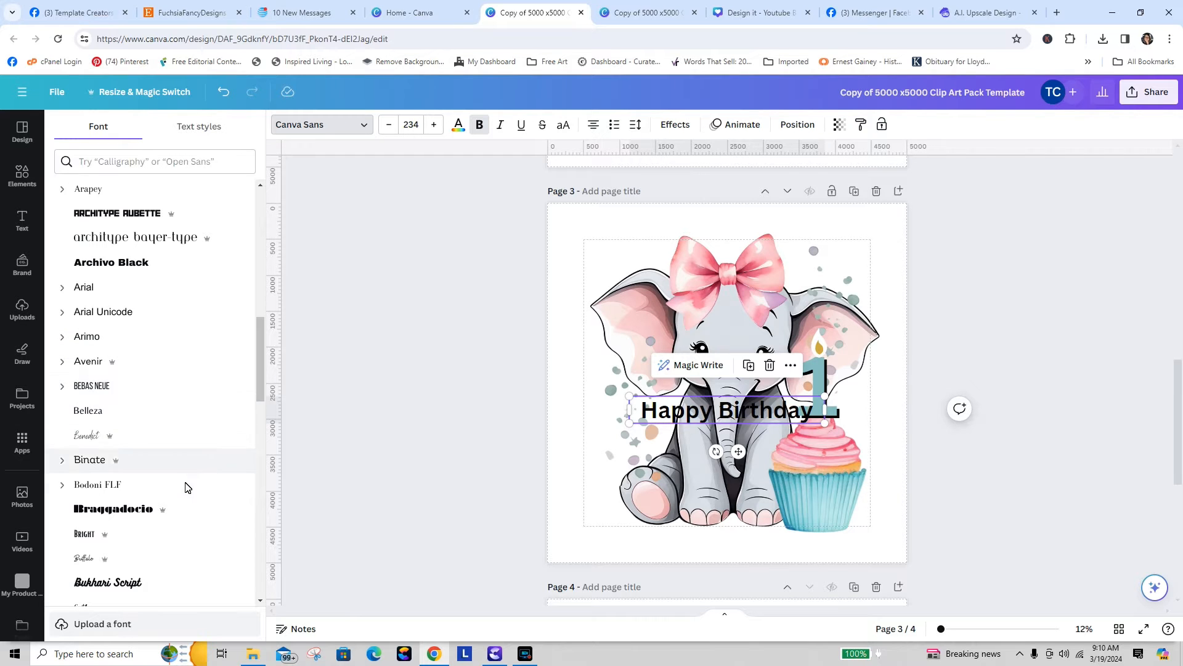
drag(260, 388, 266, 585)
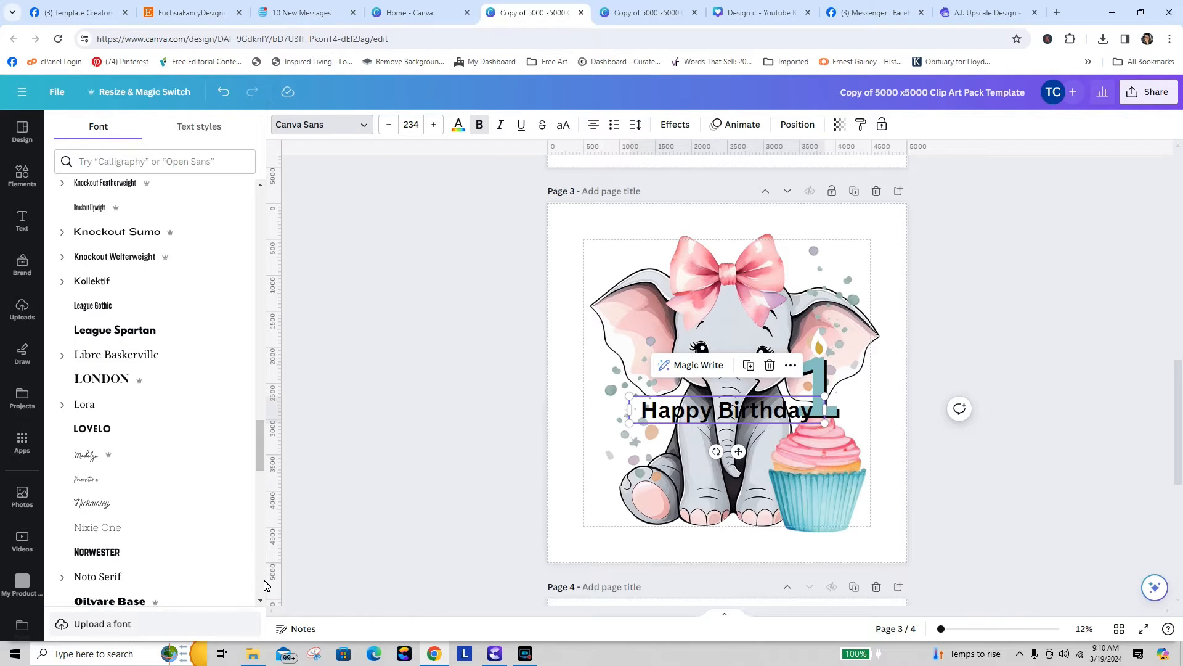
click(111, 510)
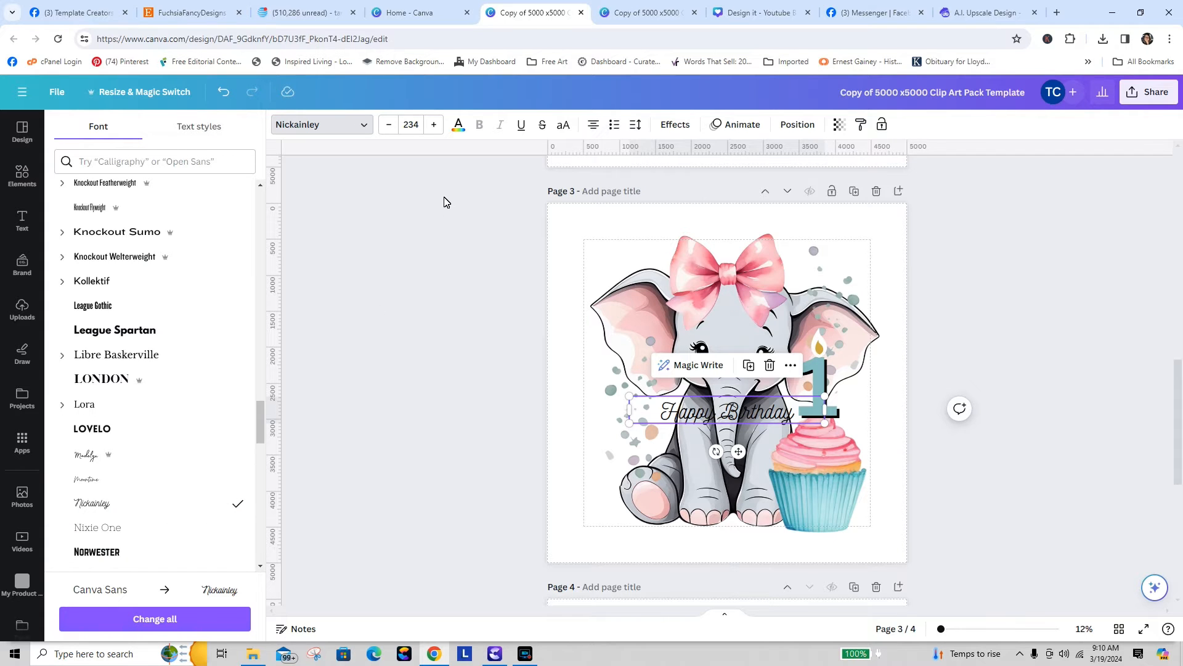
- Apply a Shadow effect with transparency 67 to the "Happy Birthday" text and color the text white (#ffffff)
click(674, 126)
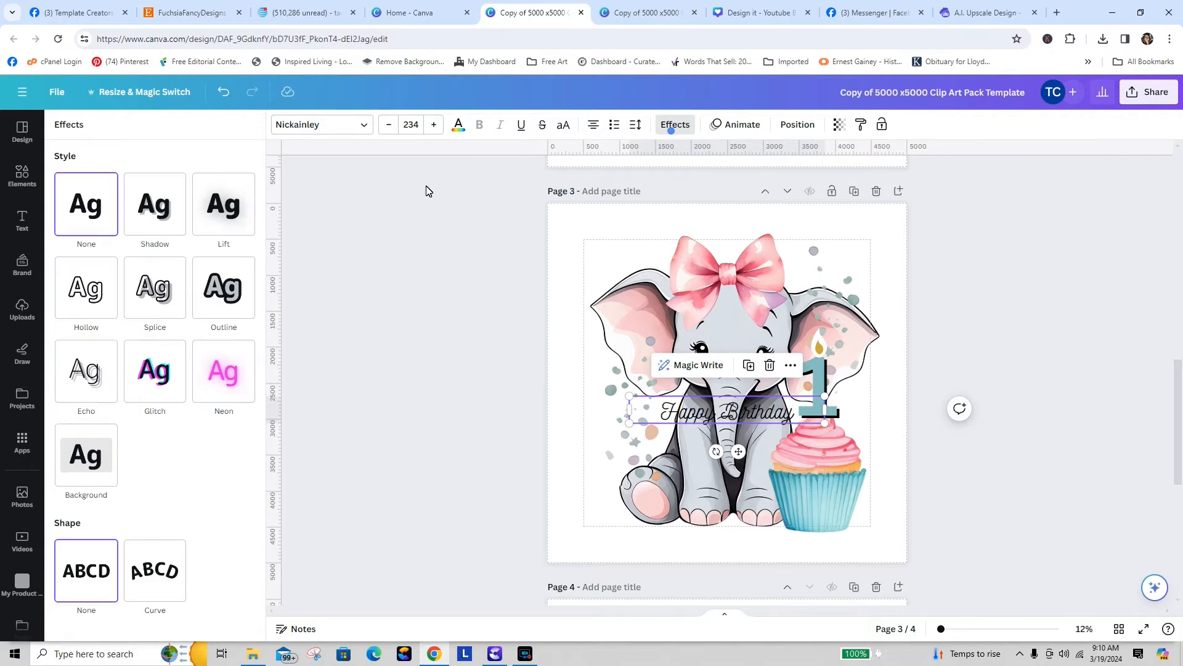
click(166, 207)
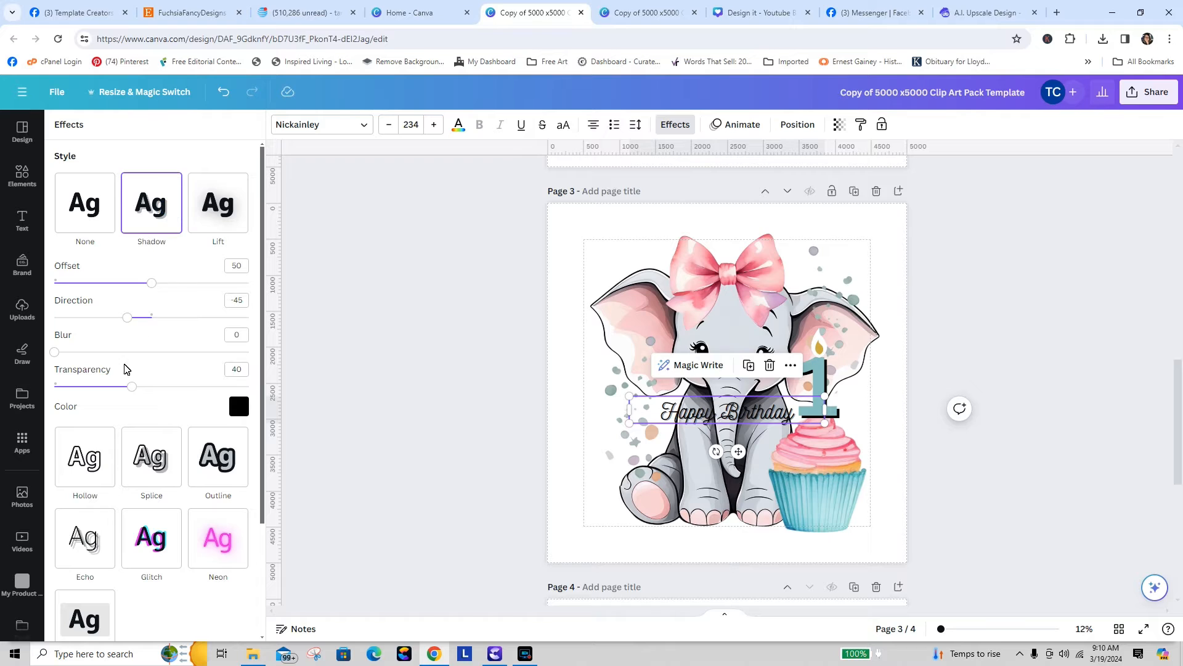
drag(130, 387, 185, 383)
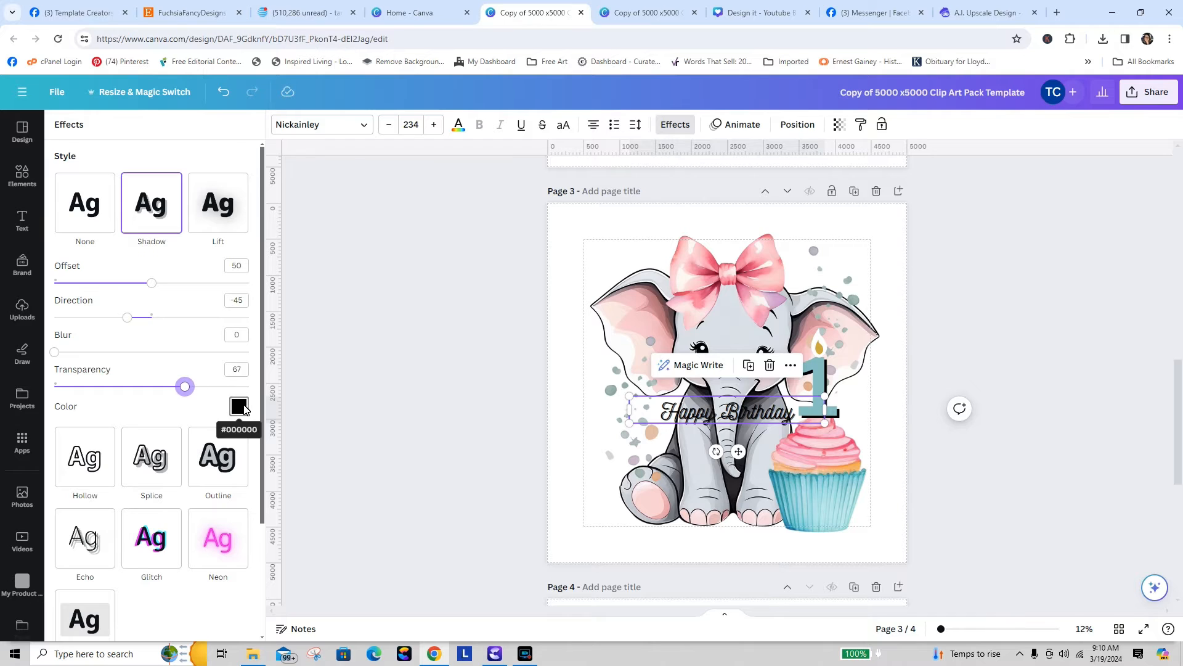
click(458, 126)
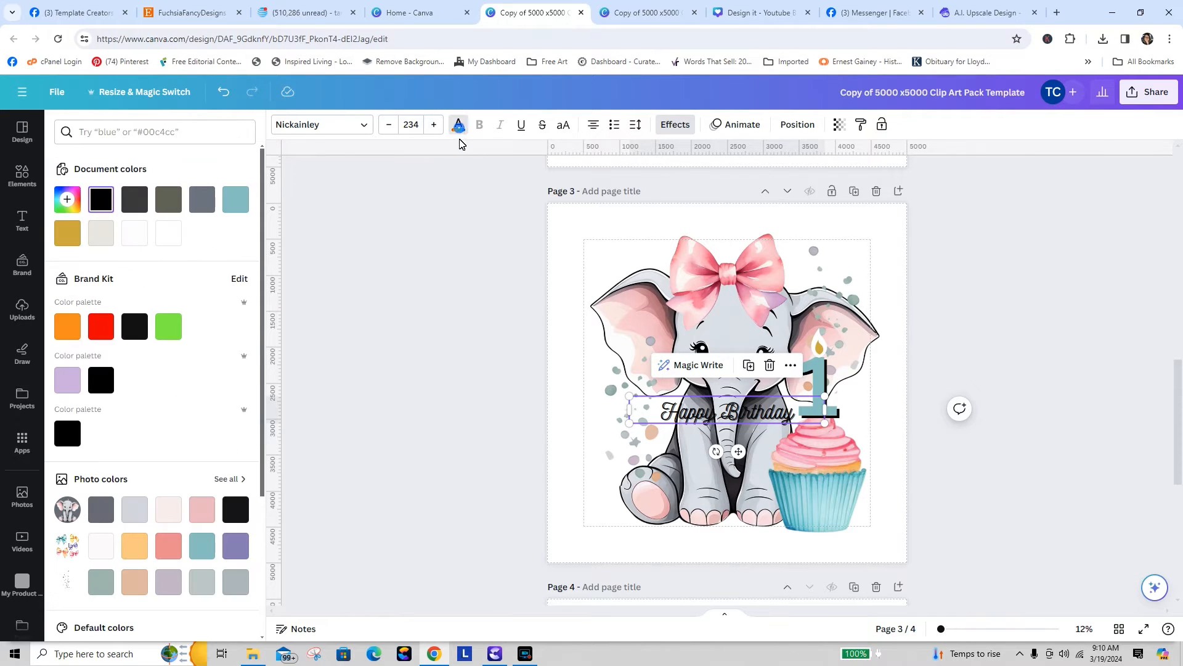
click(170, 241)
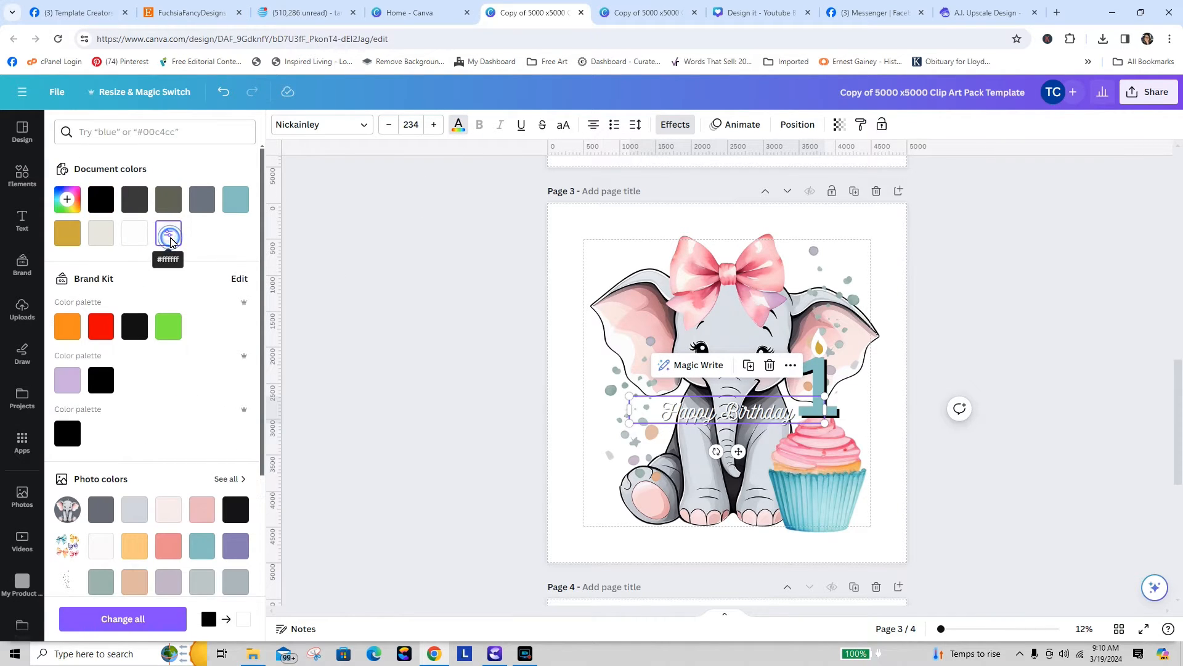
key(Escape)
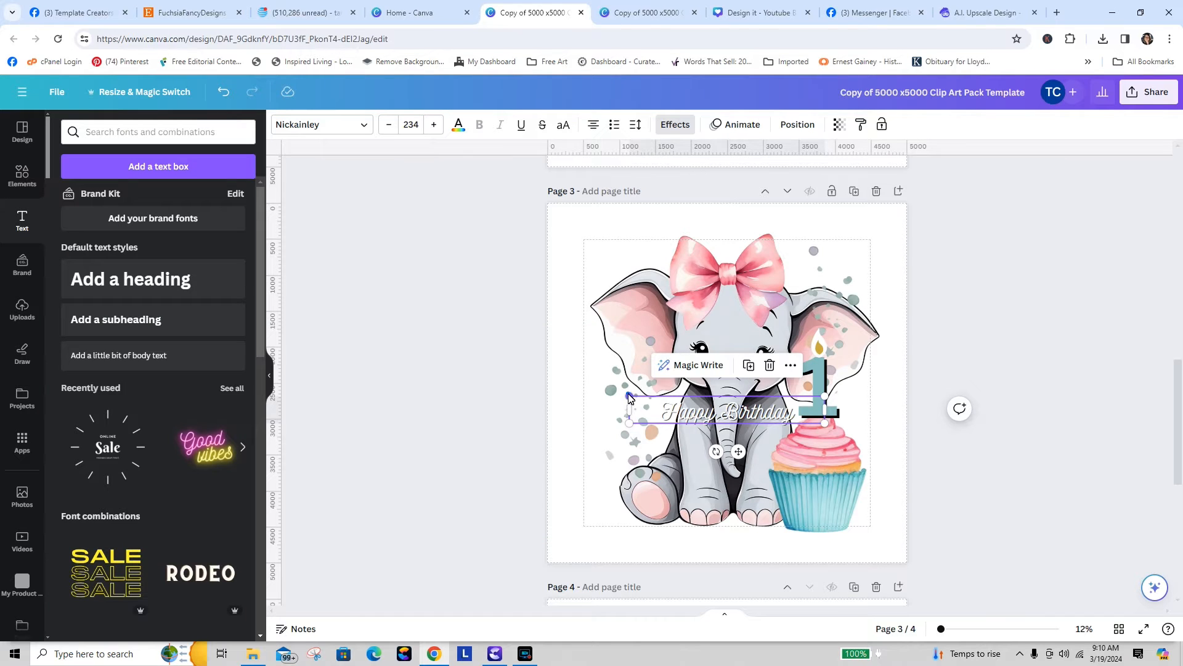
- Scale the "Happy Birthday" text down to size 175 and center it on the cupcake wrapper in two lines, one word each
drag(629, 398, 679, 403)
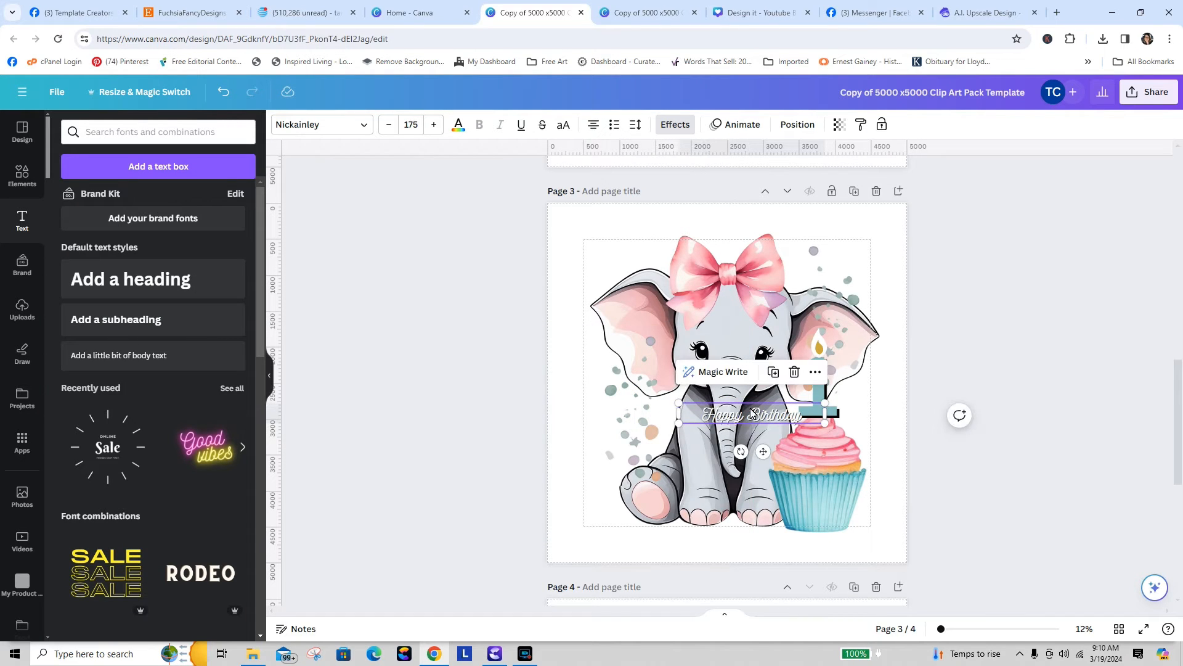
drag(763, 418, 821, 501)
double_click(821, 497)
click(819, 496)
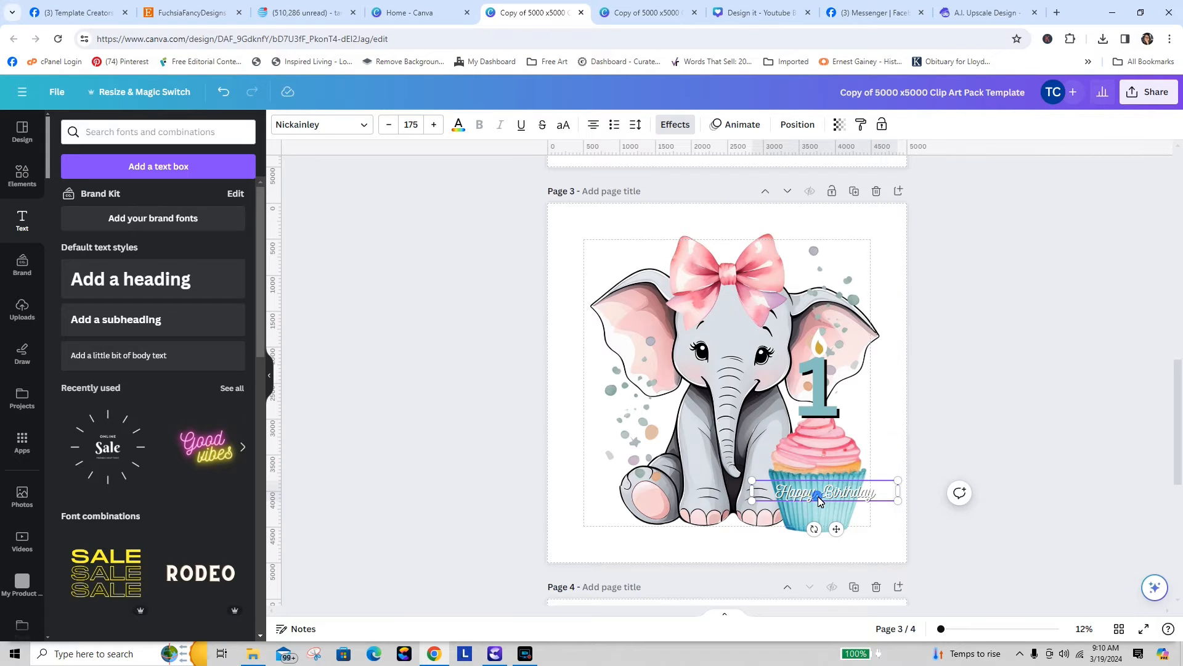
key(Return)
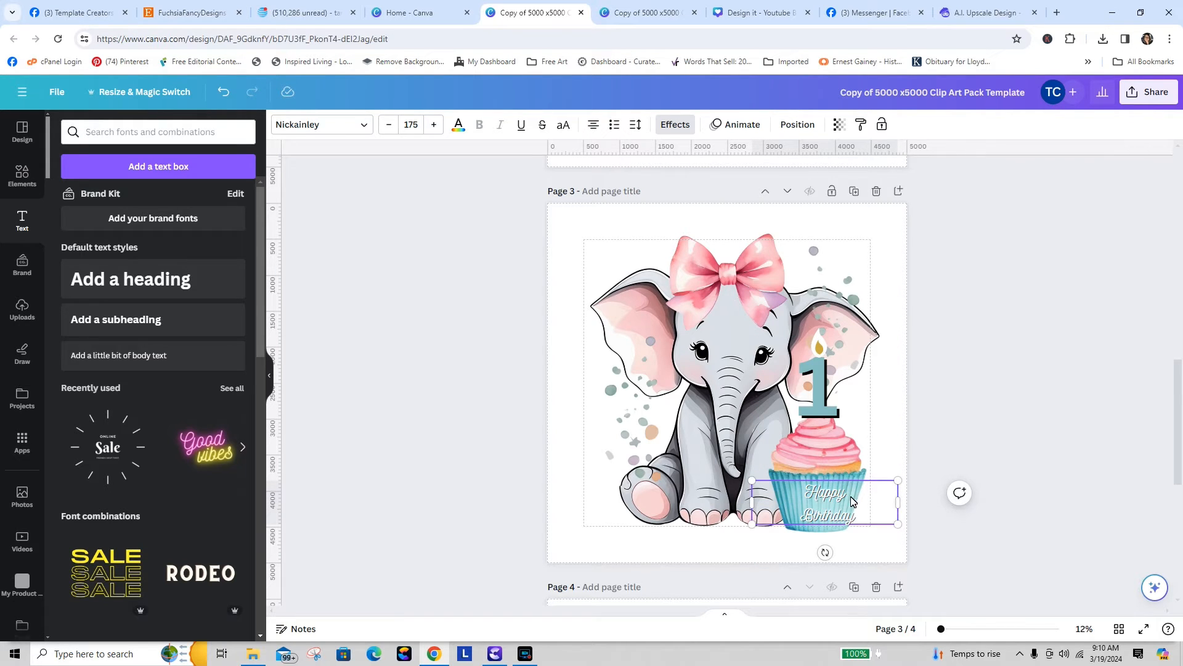
click(1023, 506)
click(841, 519)
drag(841, 520, 831, 512)
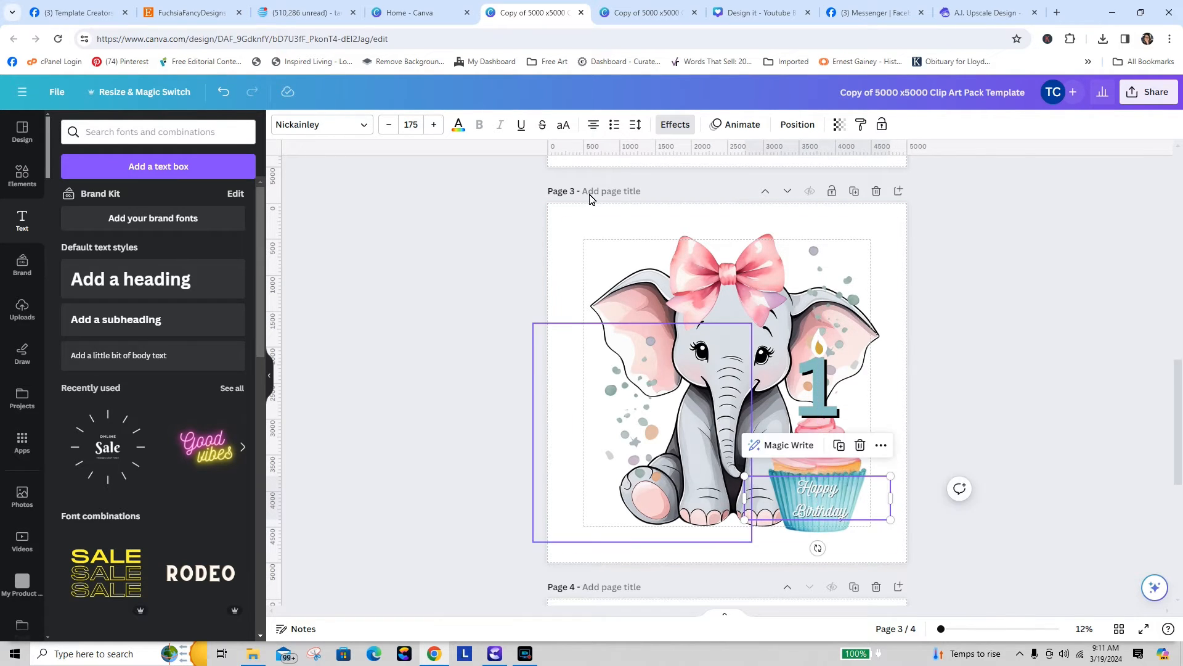
- Give the "Happy Birthday" text a Background effect in light pink (#F1CAE9)
click(676, 126)
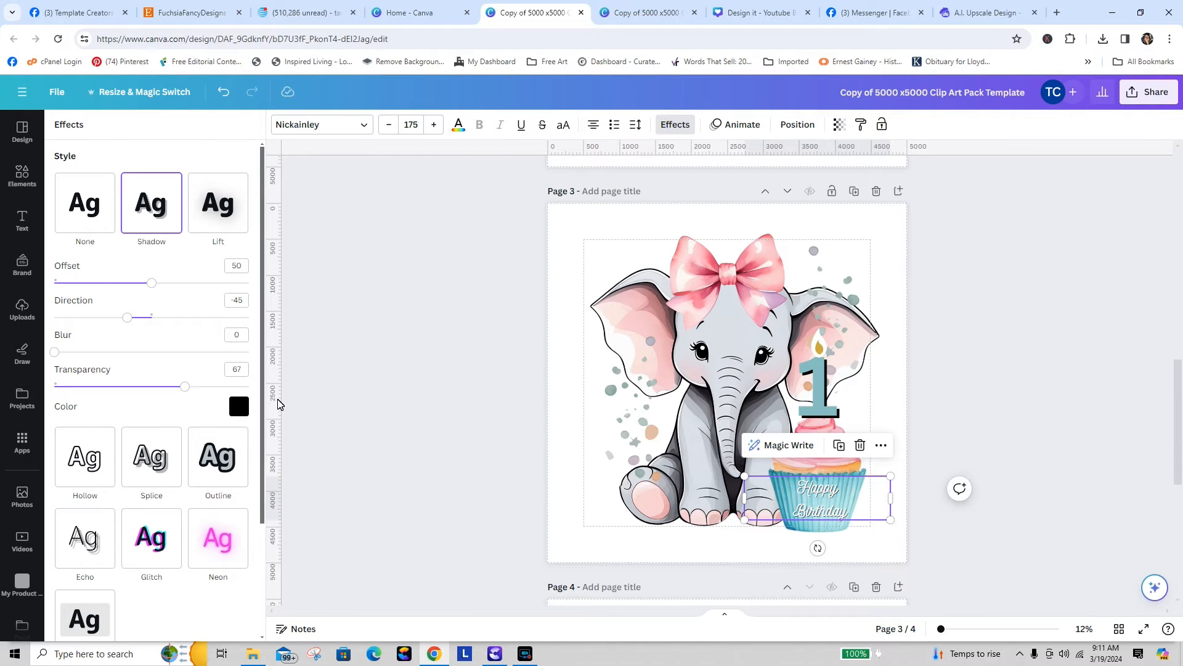
click(108, 622)
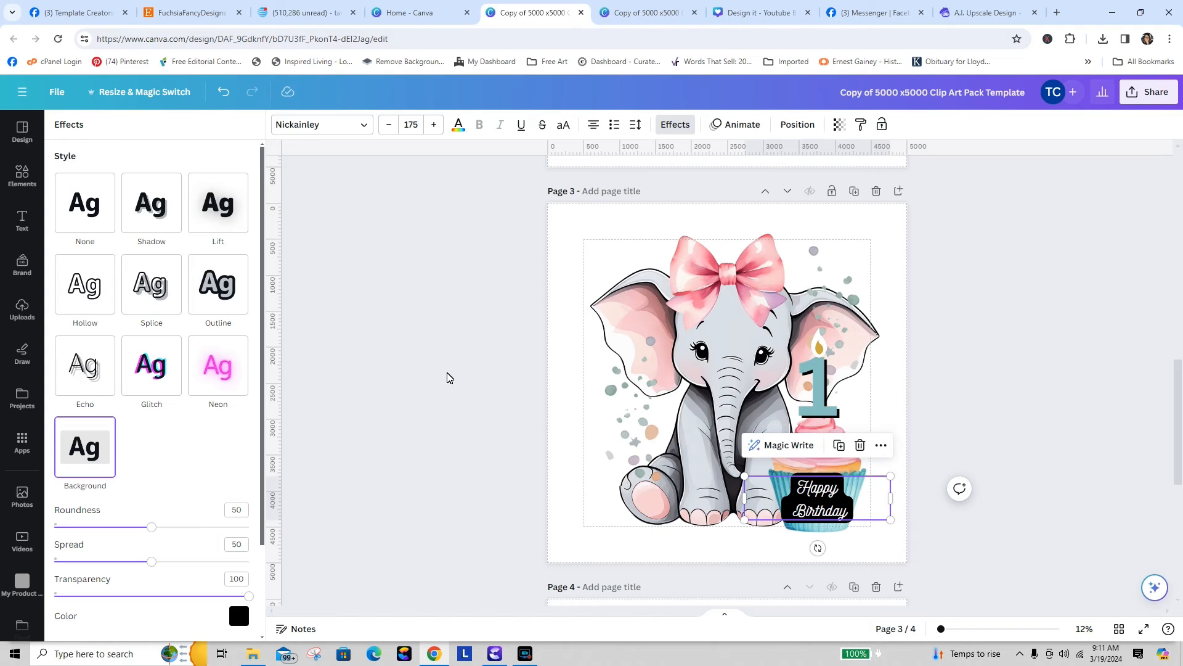
click(239, 615)
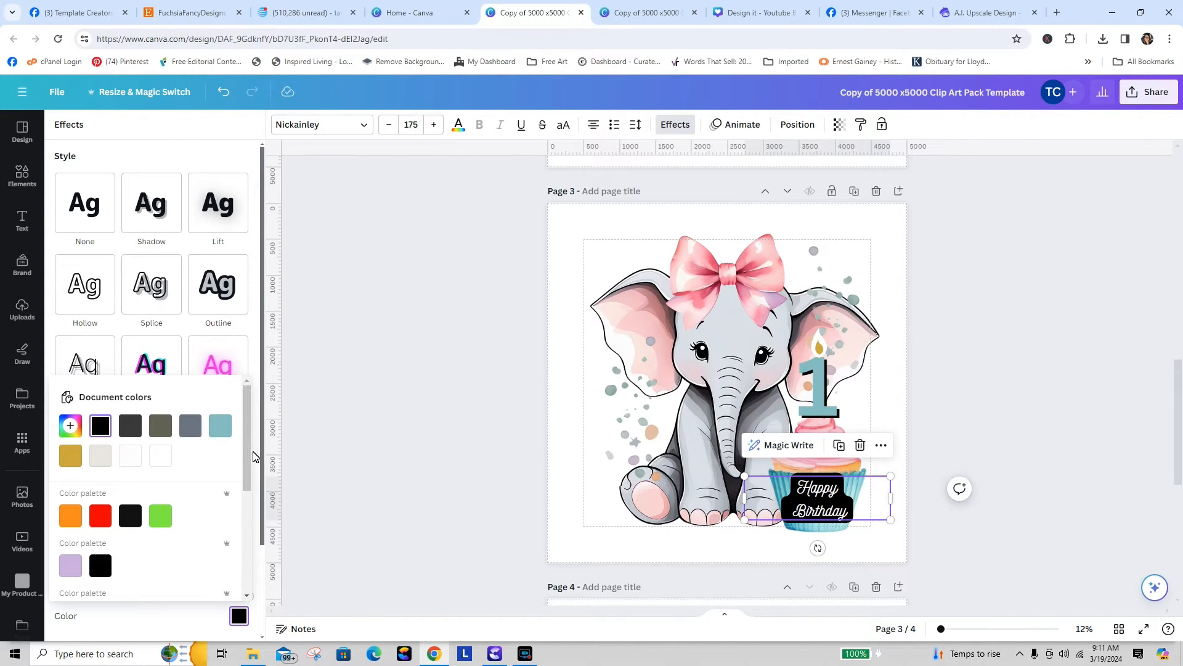
drag(248, 451, 251, 400)
click(71, 426)
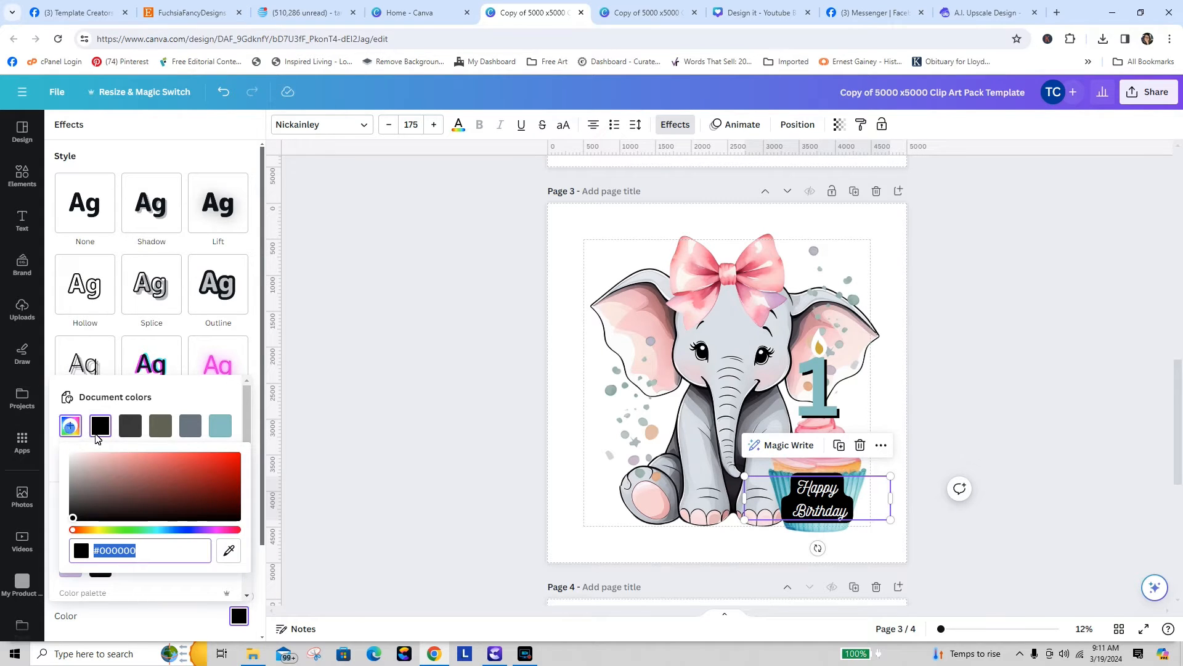
click(216, 530)
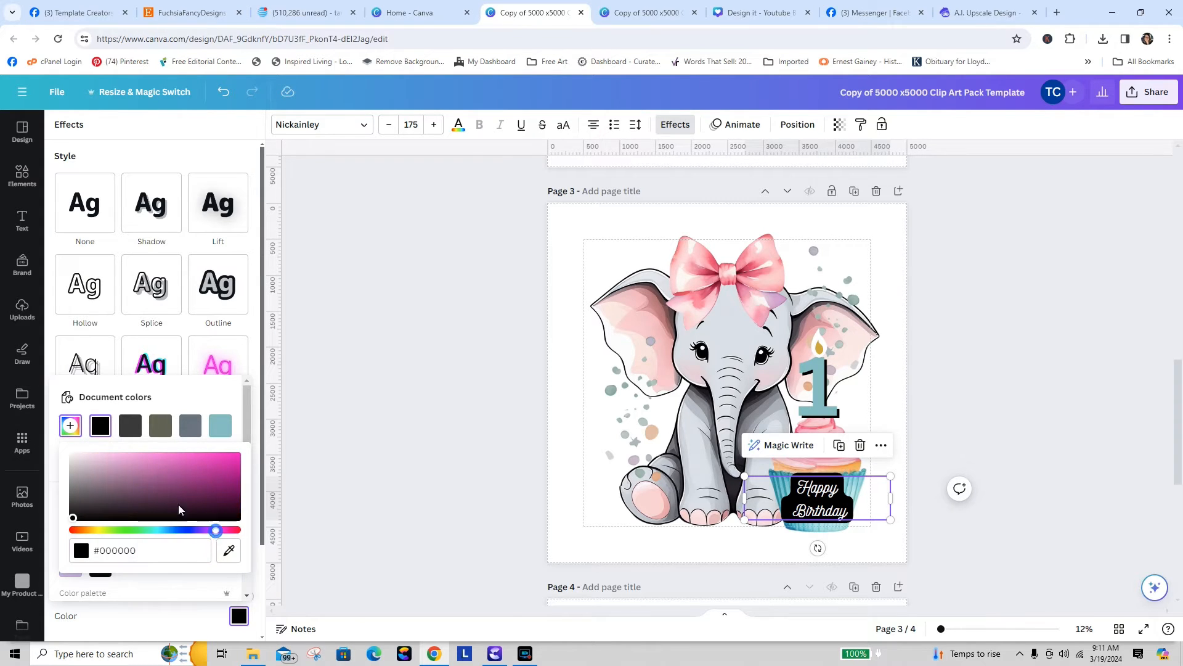
click(97, 457)
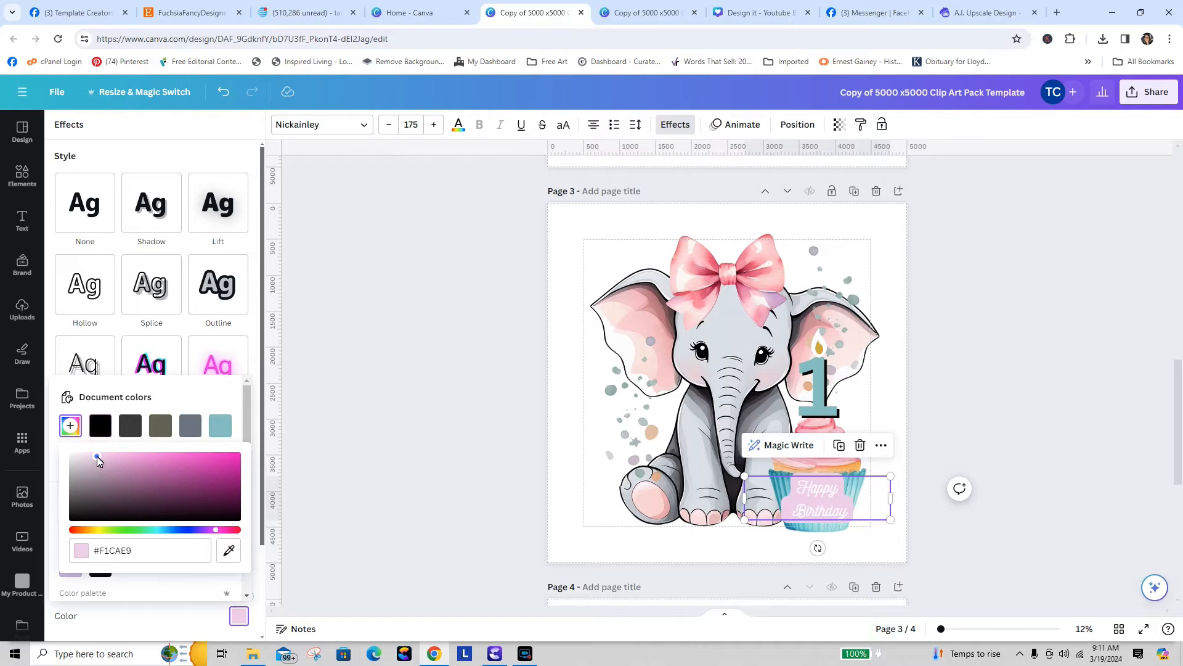
click(885, 430)
click(989, 462)
- Reduce the "Happy Birthday" label to size 151 and position it slightly lower on the cupcake wrapper
click(832, 511)
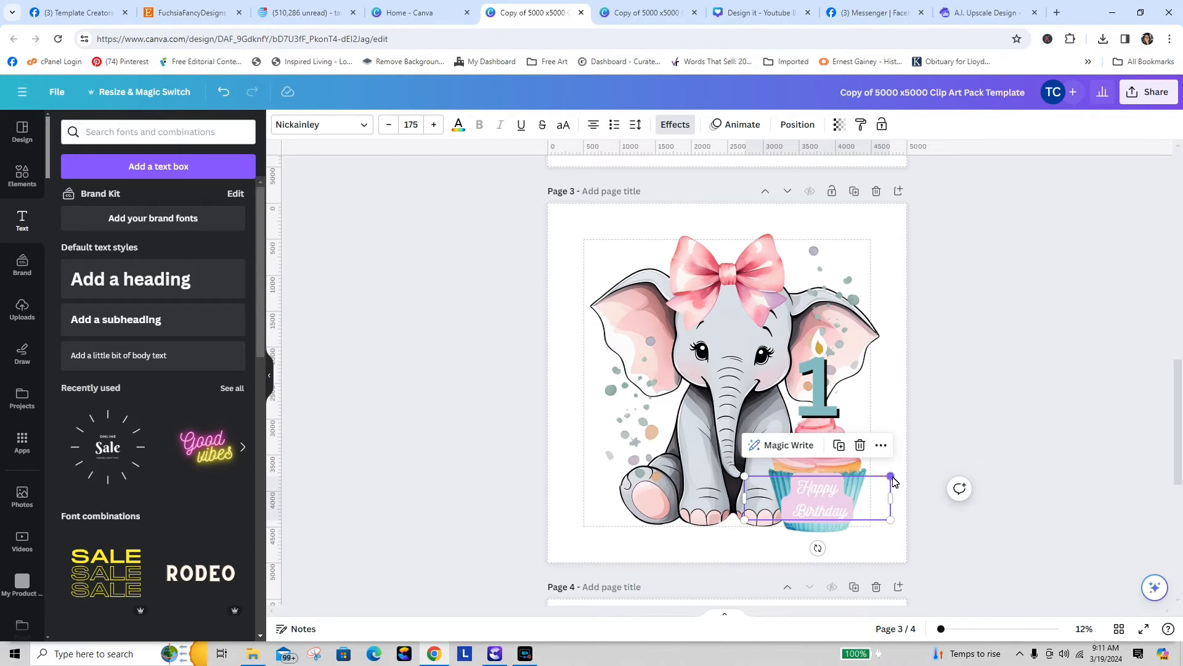
drag(891, 480, 884, 478)
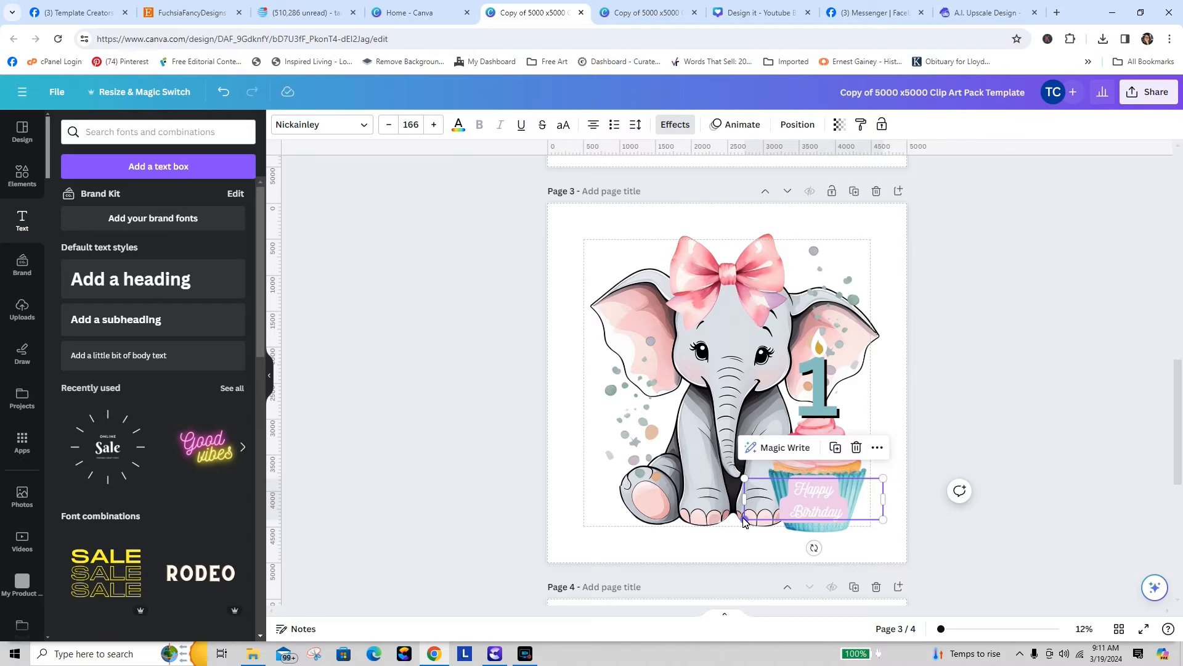
drag(744, 521, 759, 520)
click(972, 518)
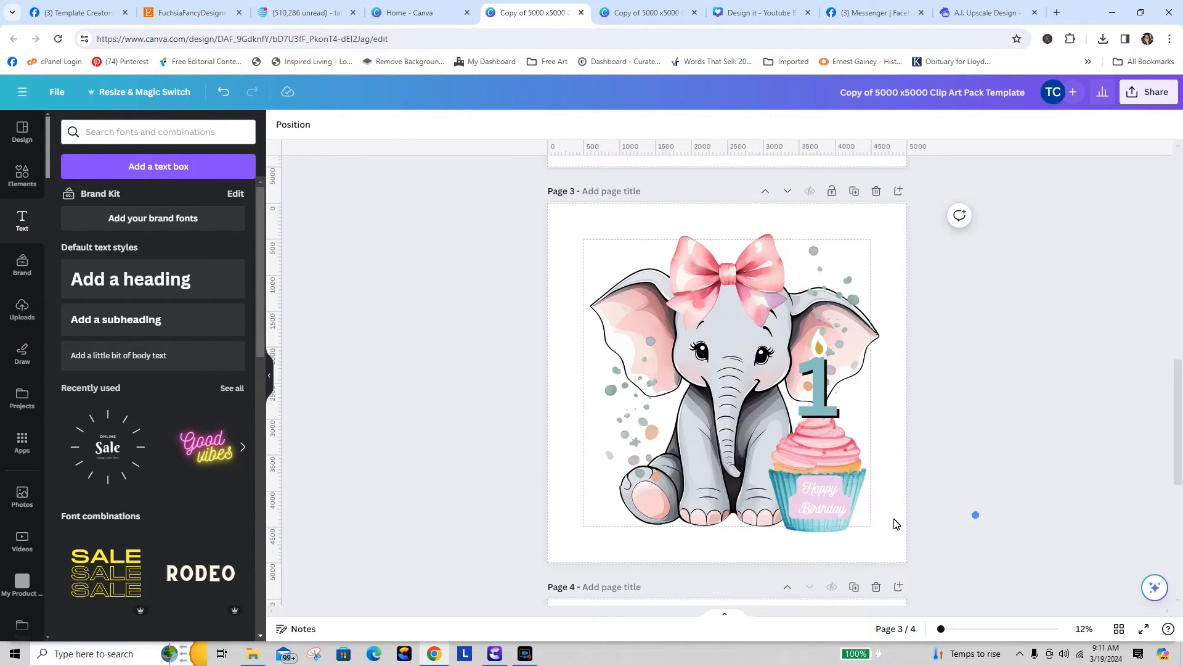
drag(826, 502, 826, 513)
click(980, 512)
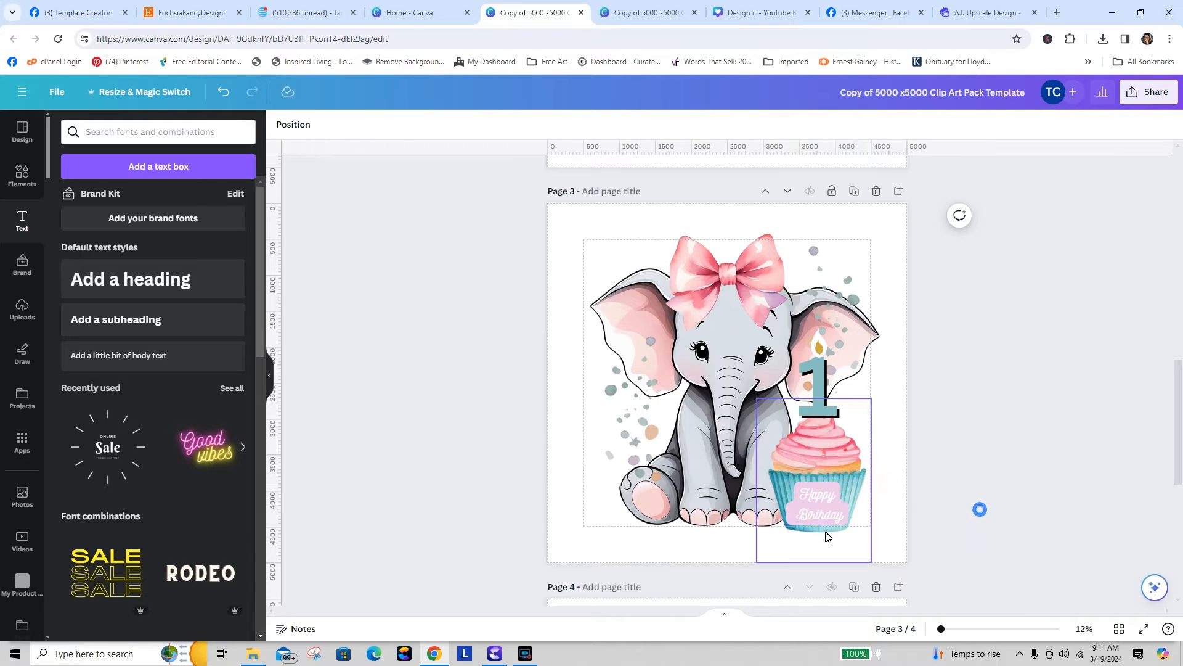
- Recolor both lines of the "Happy Birthday" text to the black in the first Brand Kit palette
click(821, 515)
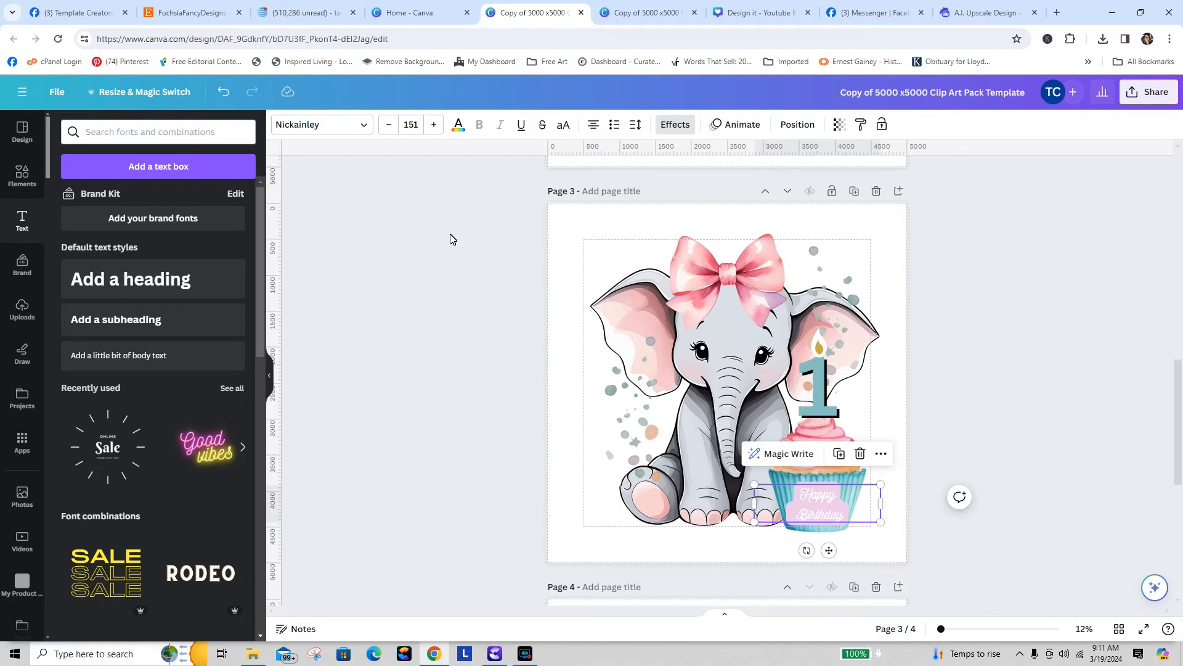
click(458, 126)
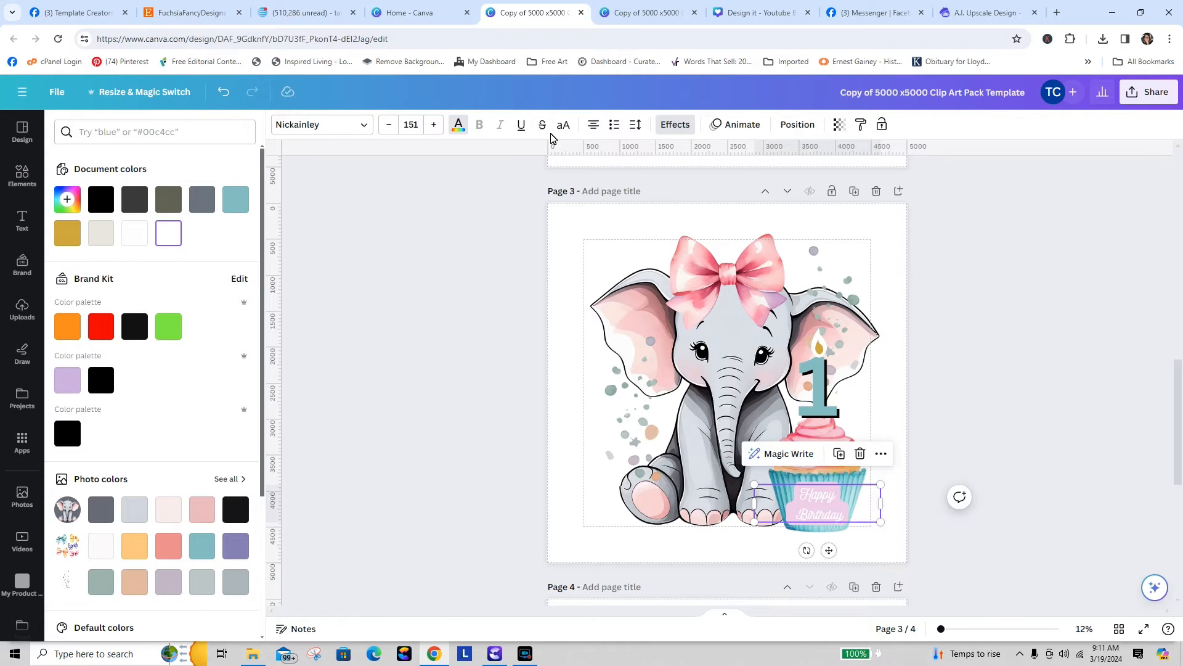
click(460, 129)
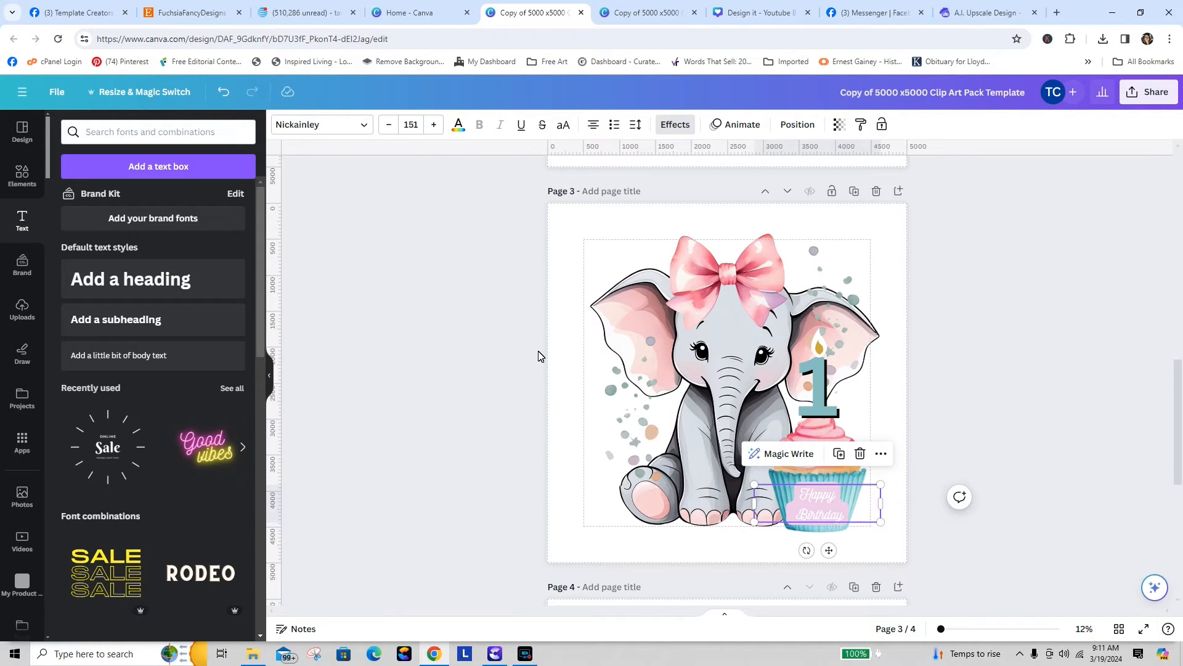
click(825, 499)
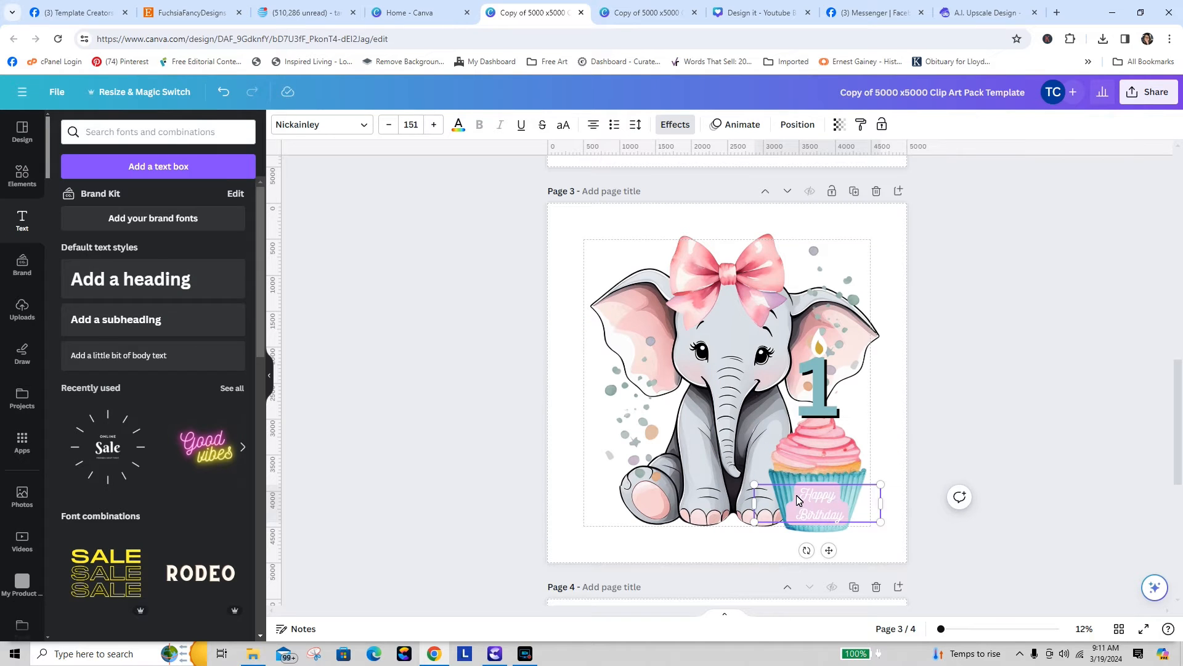
drag(803, 493, 850, 517)
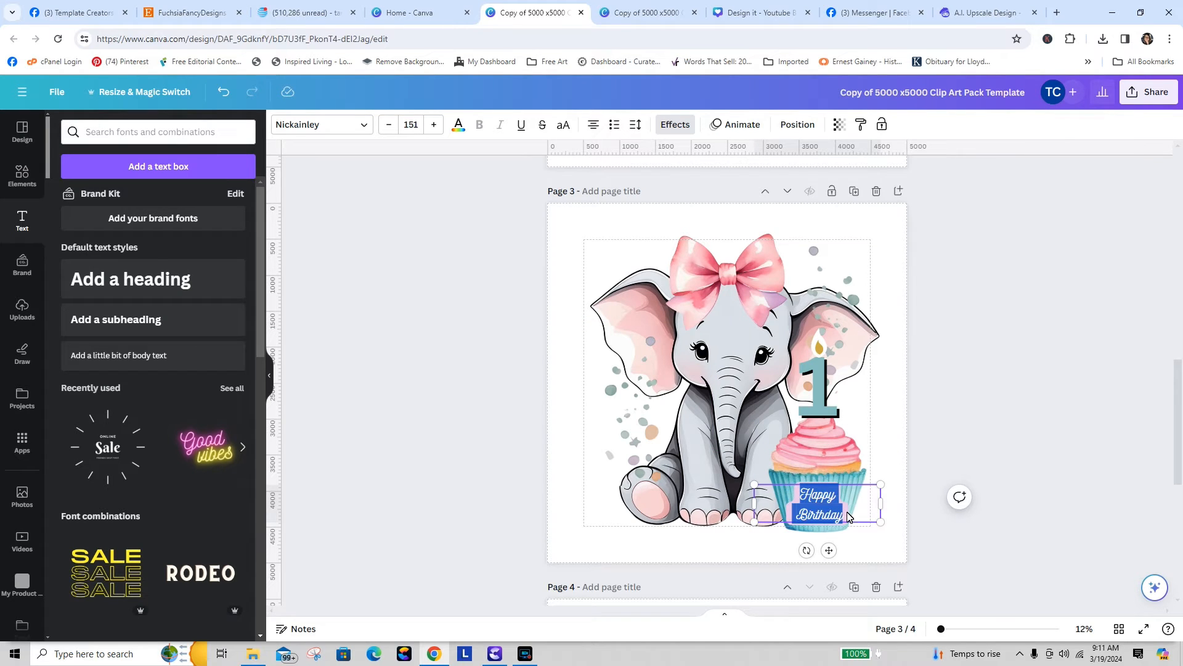
click(458, 128)
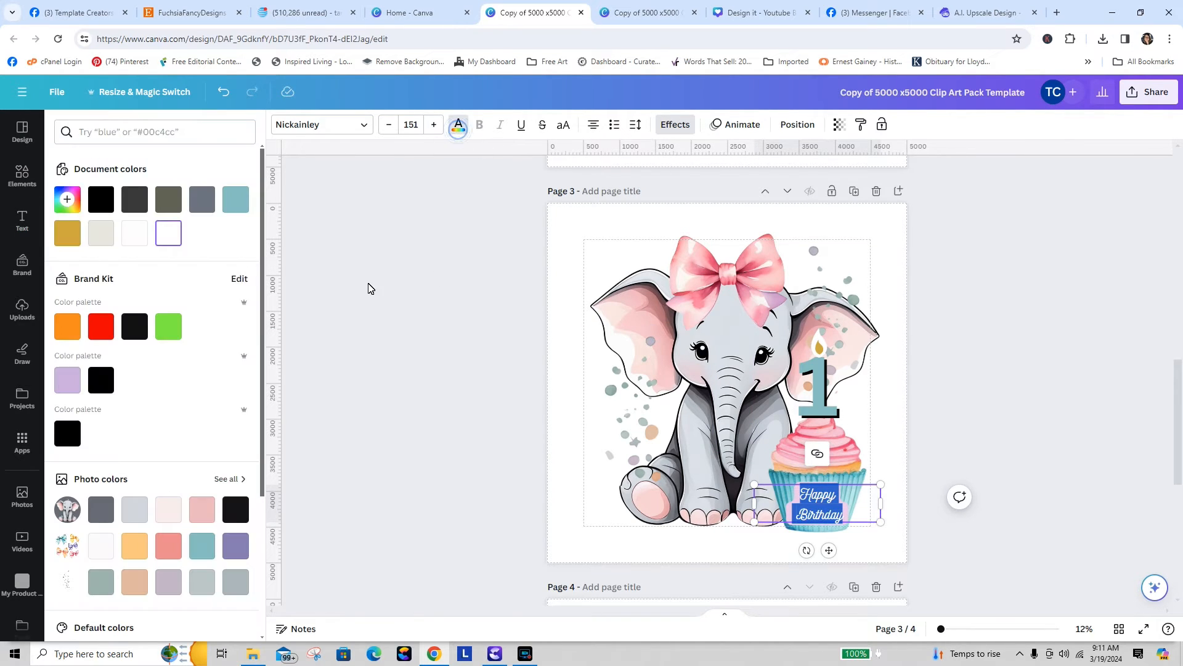
click(133, 327)
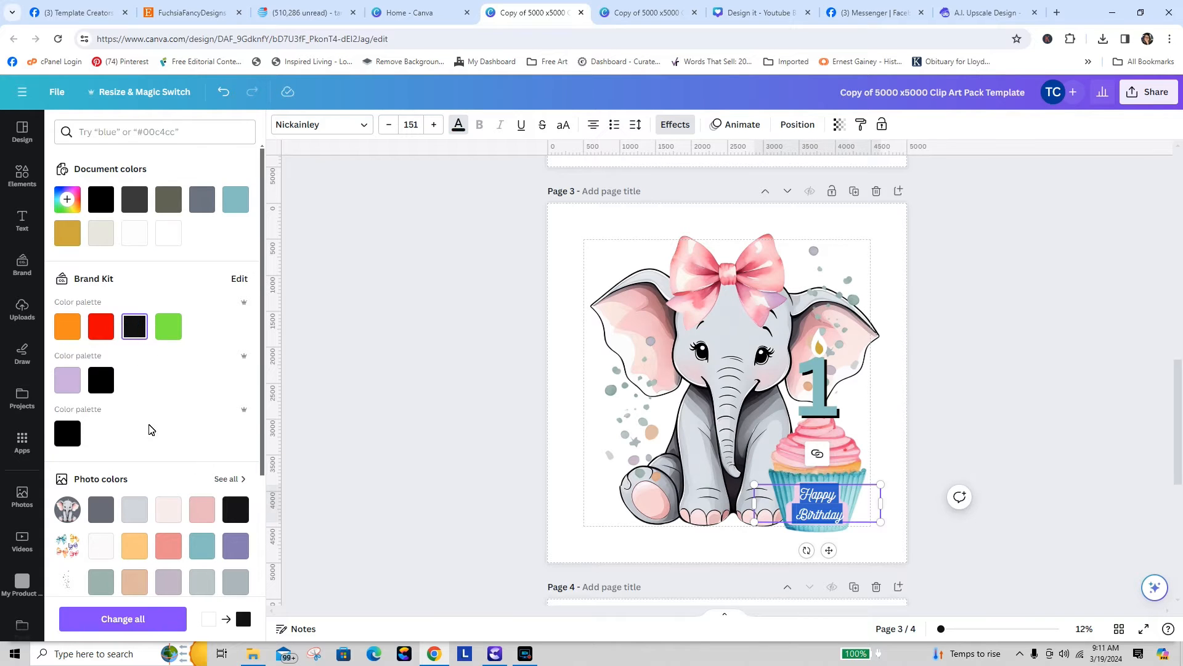
click(339, 442)
click(442, 490)
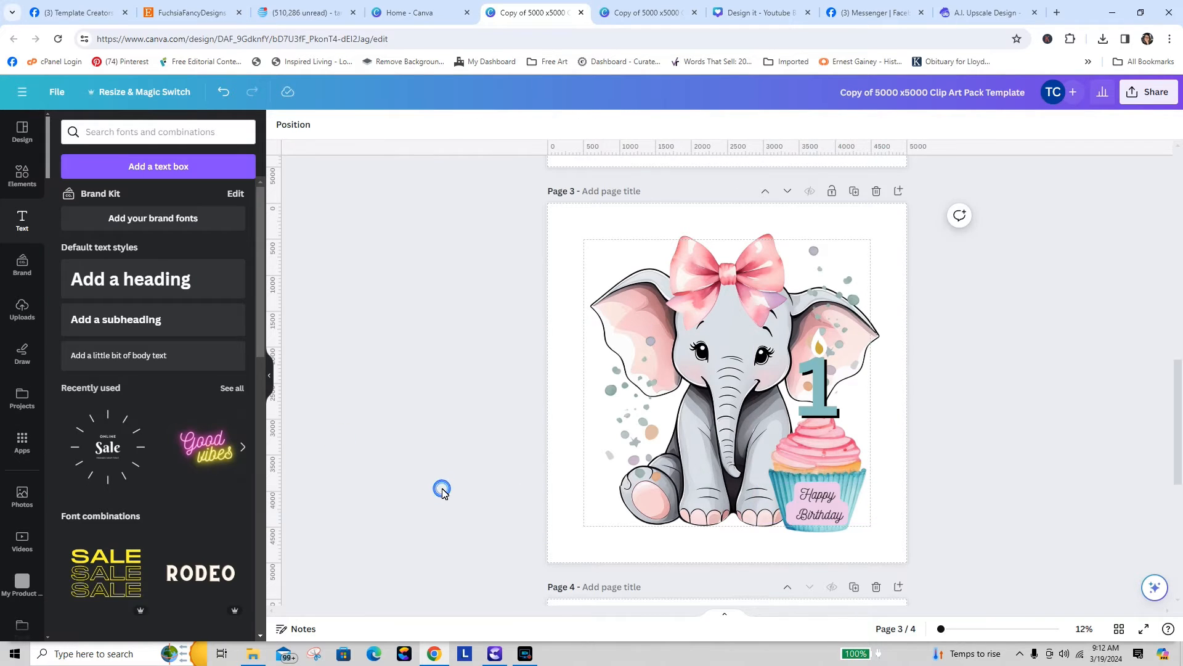
- Change the background effect color behind the "Happy Birthday" text on the cupcake to white (#ffffff)
click(818, 505)
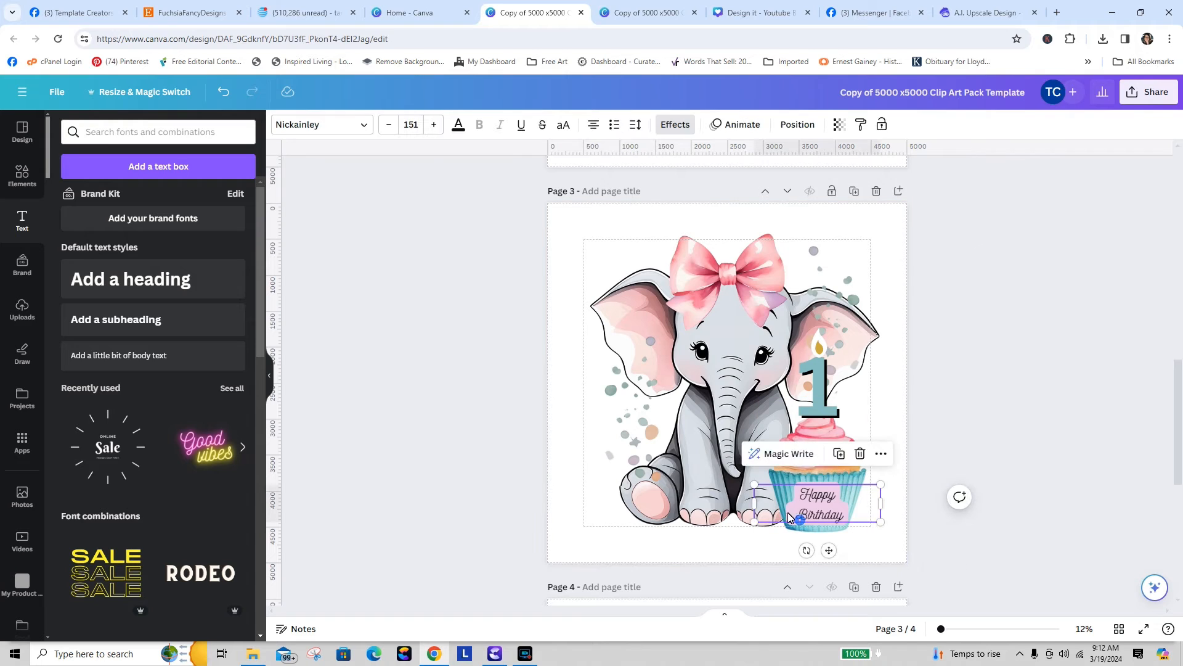
click(673, 124)
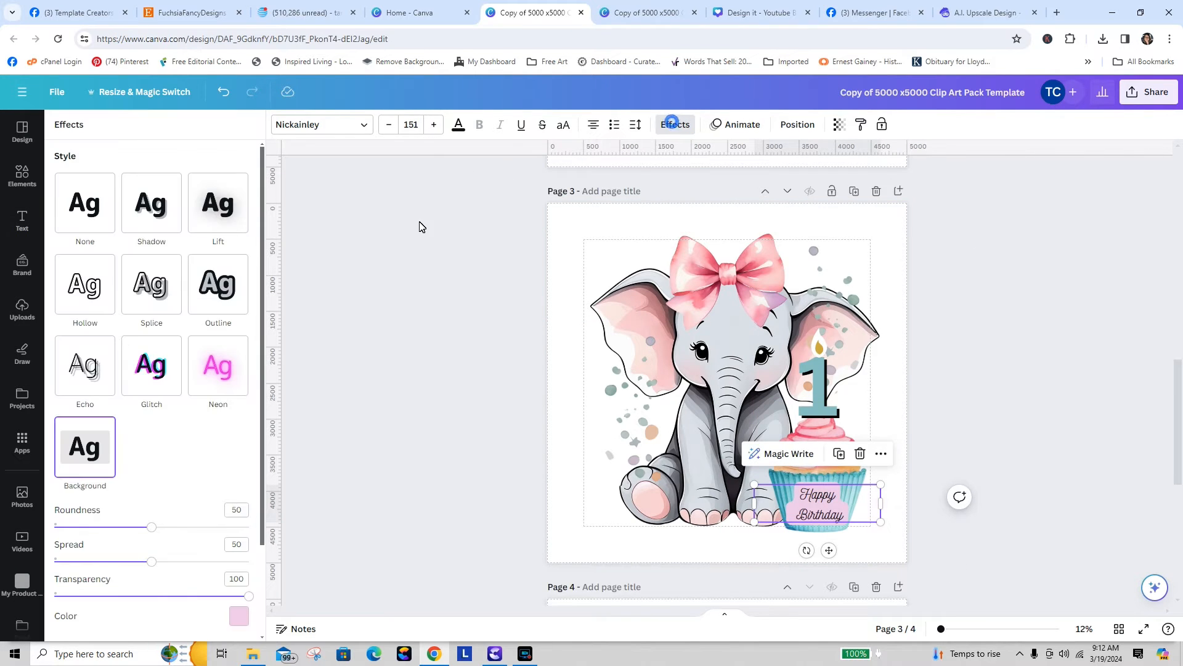
click(239, 615)
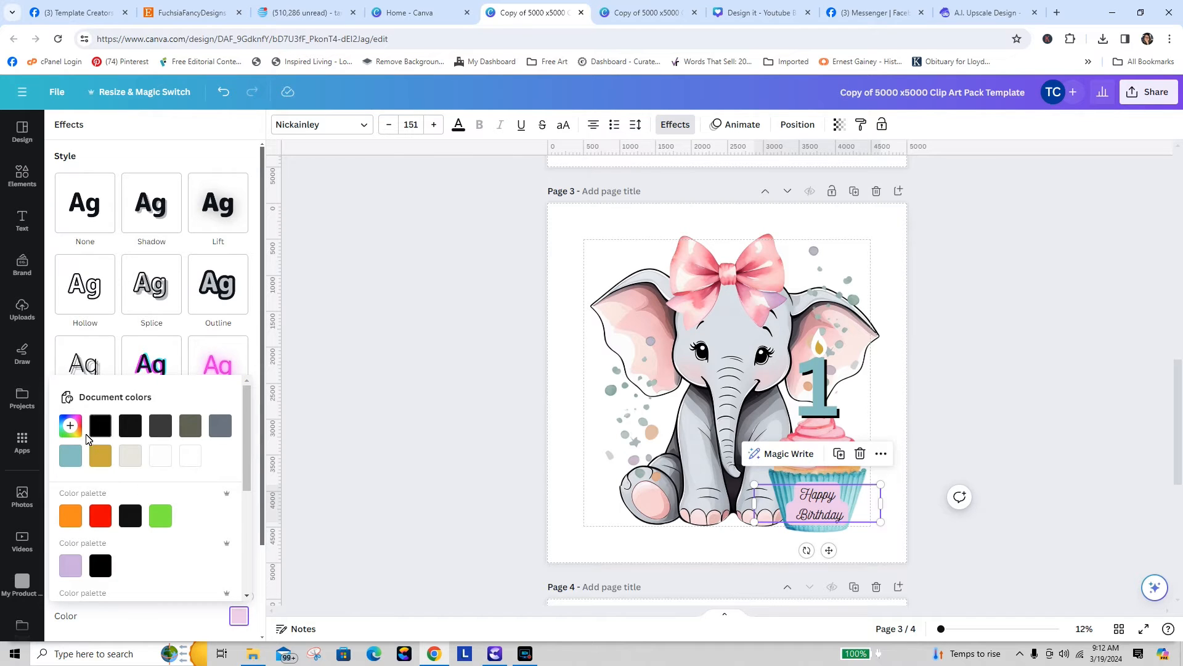
click(71, 426)
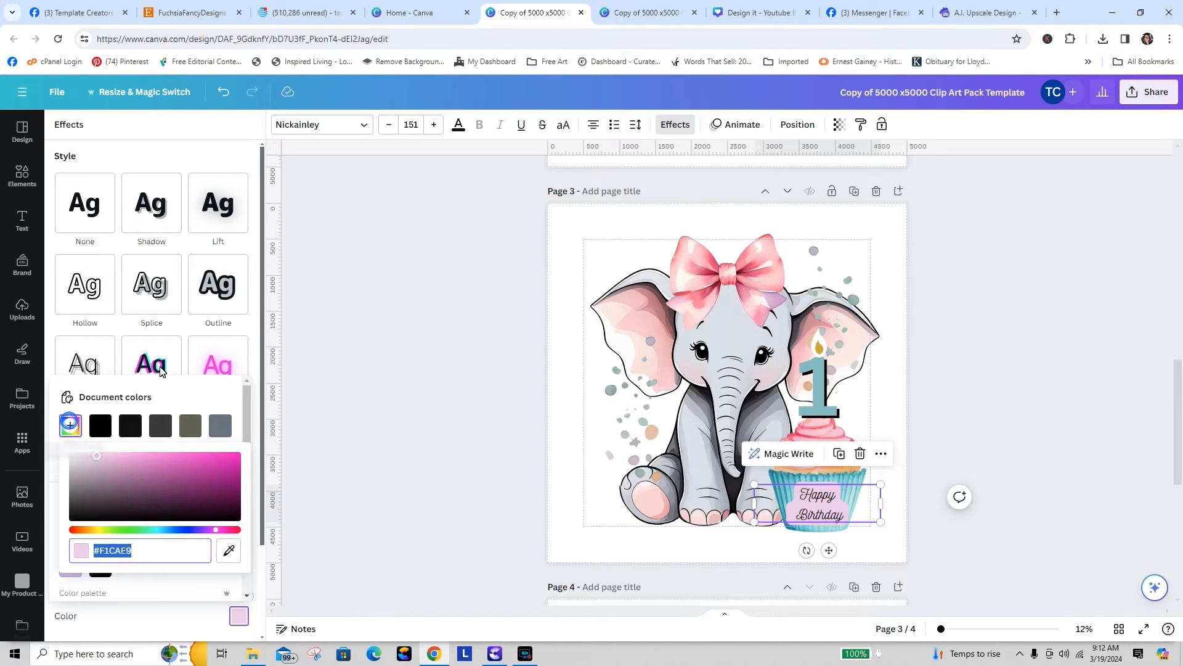
click(189, 461)
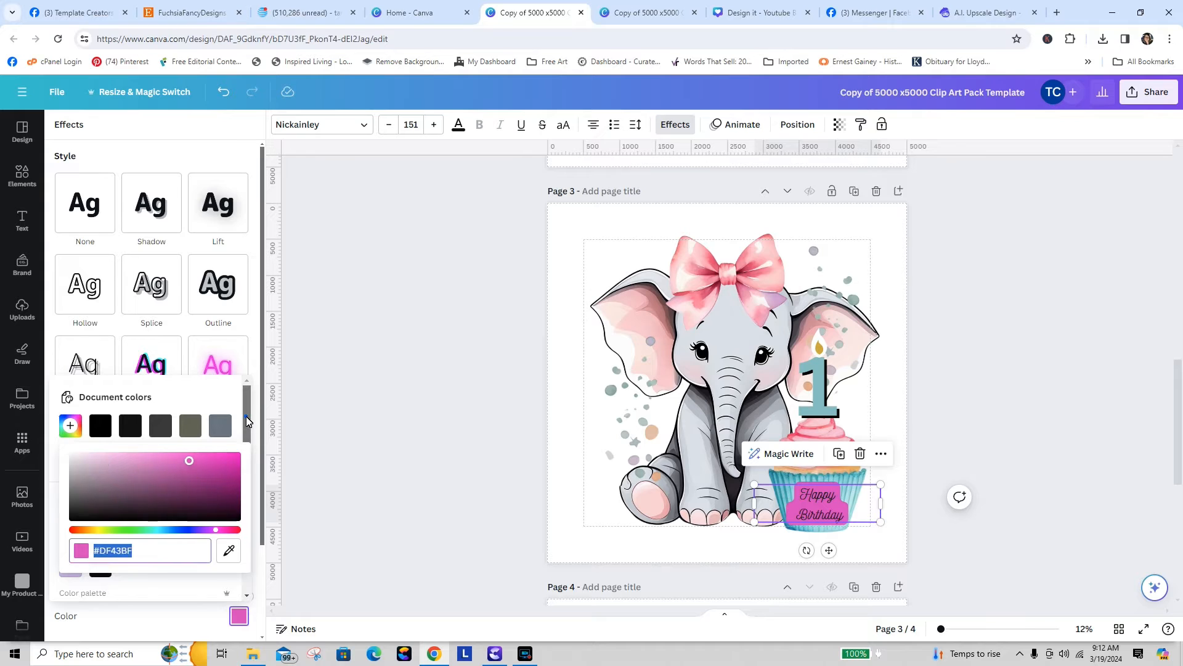
drag(246, 416, 252, 539)
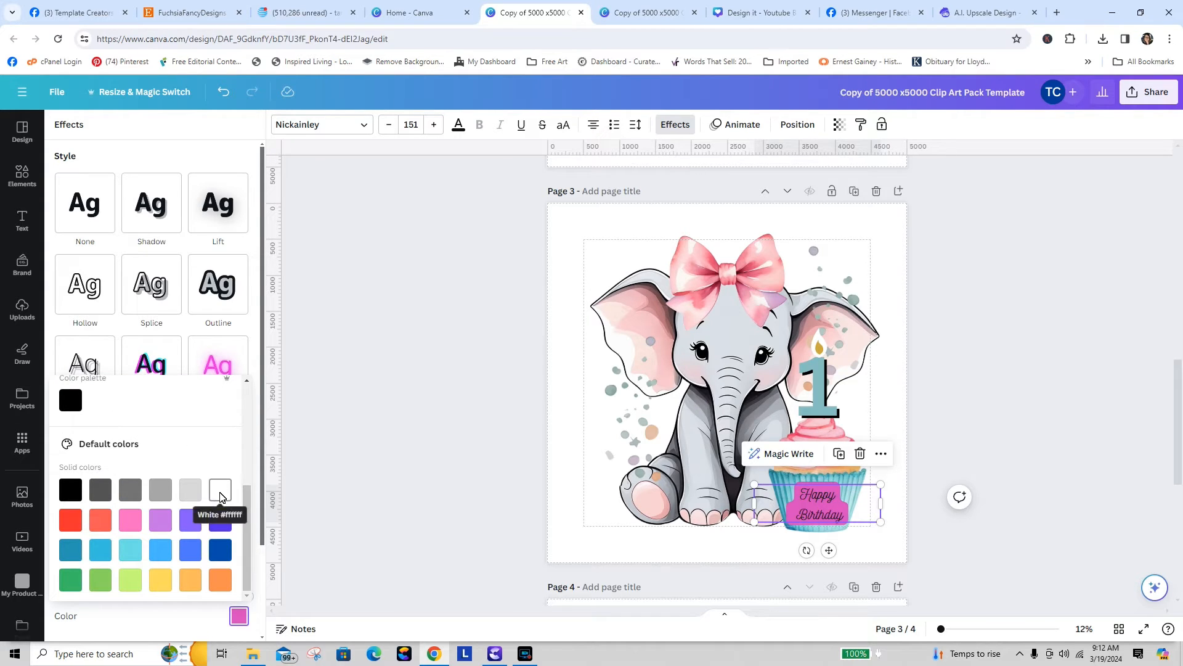
click(220, 490)
key(Escape)
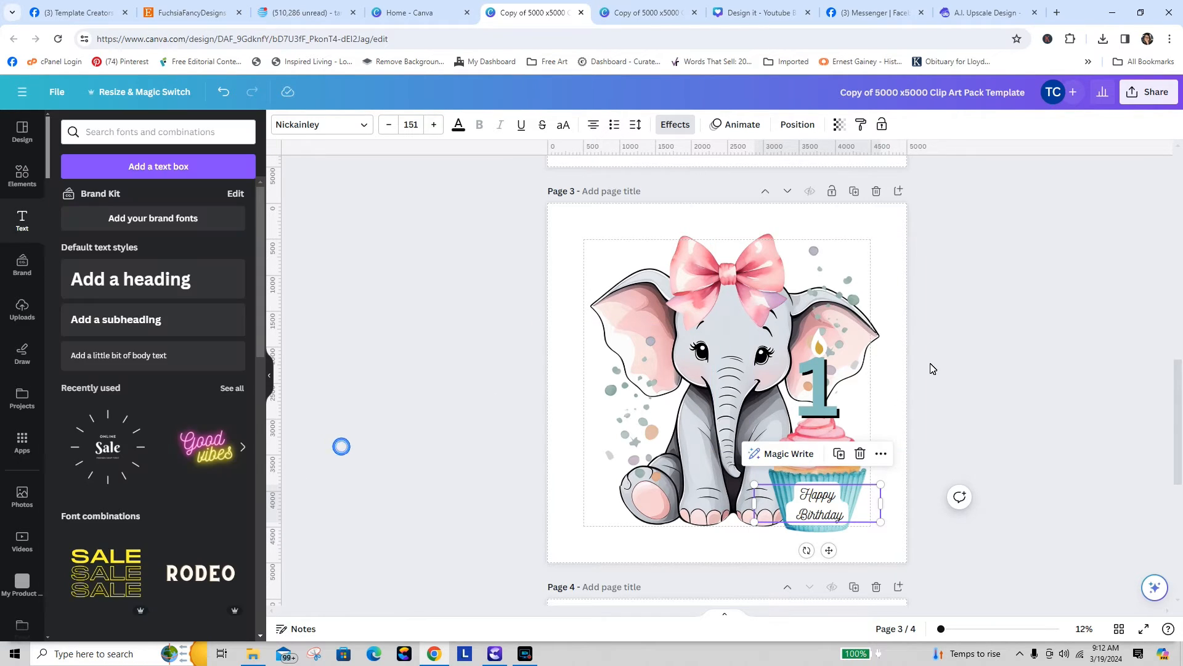
click(896, 291)
click(819, 390)
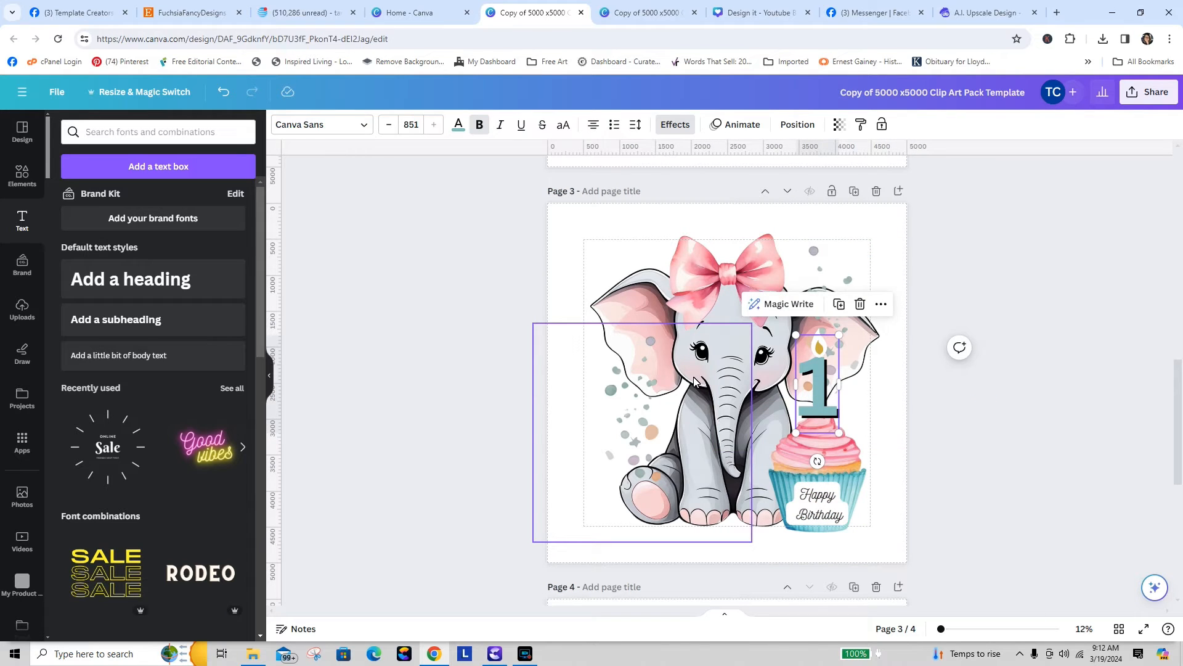
click(496, 348)
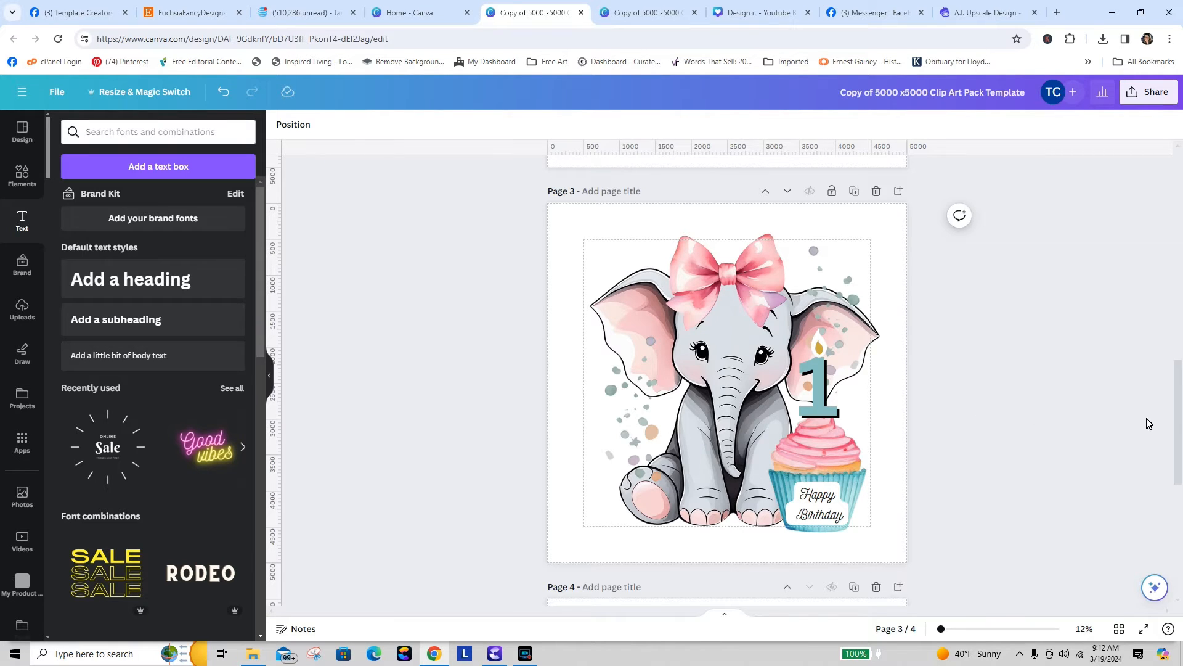
- Fill page 4 with the dark grey-background sitting elephant from the Elephants and Bubbles Clip Art Pack folder
drag(1180, 413, 1179, 391)
drag(1178, 324, 1176, 502)
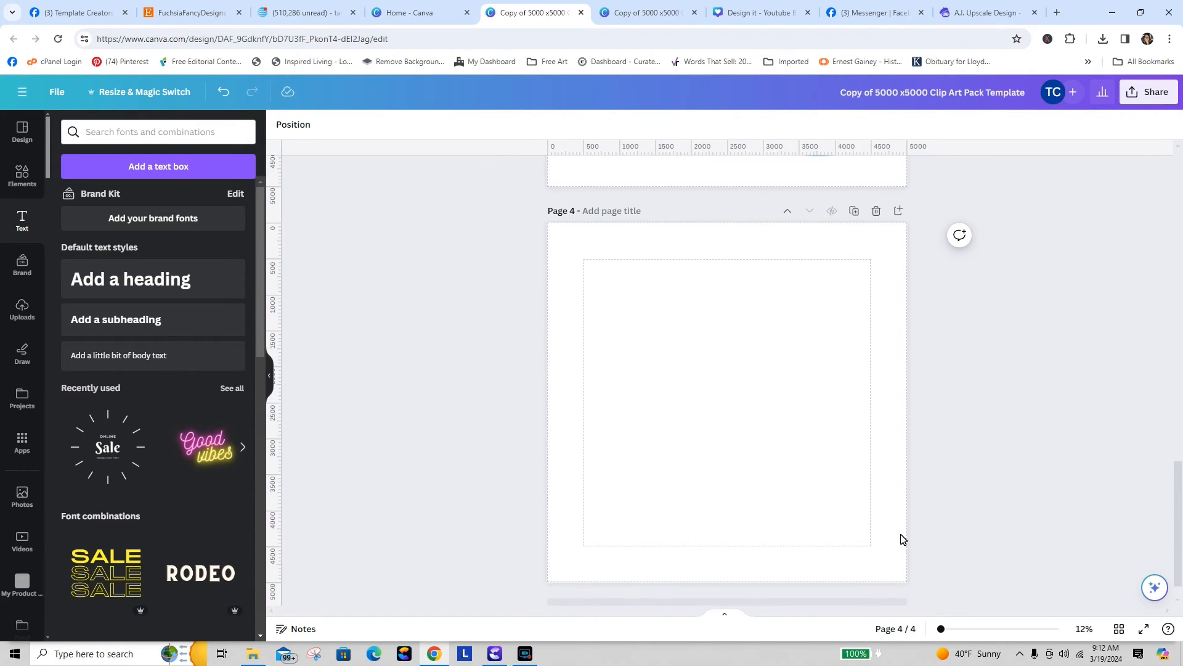
click(19, 313)
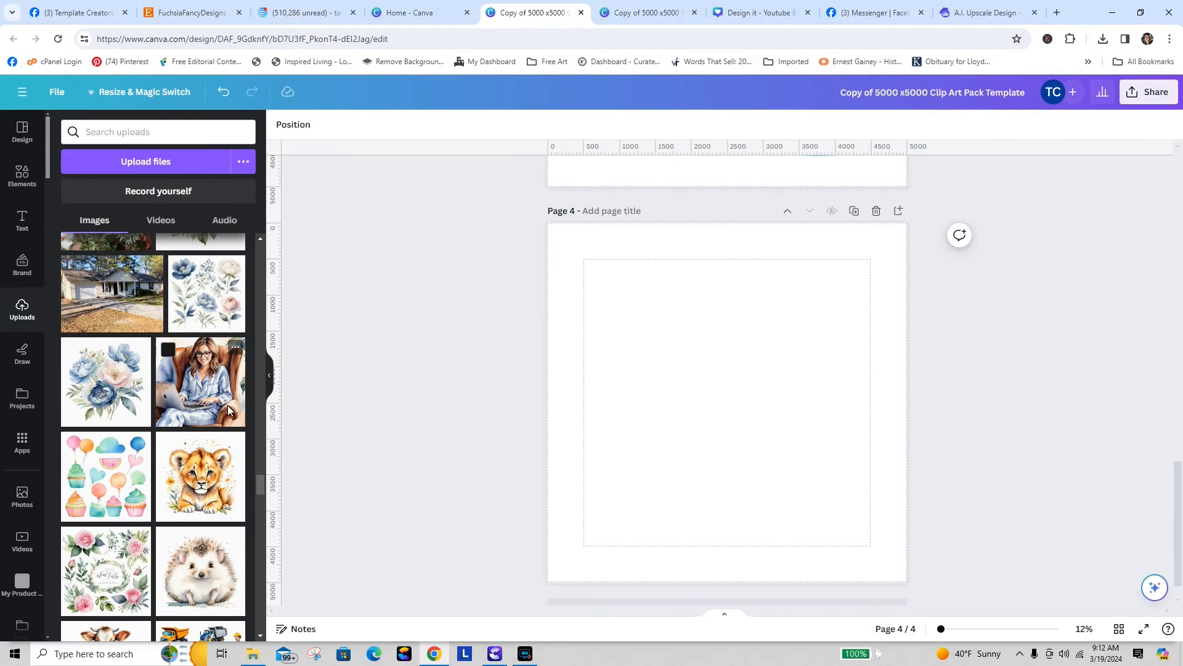
click(22, 397)
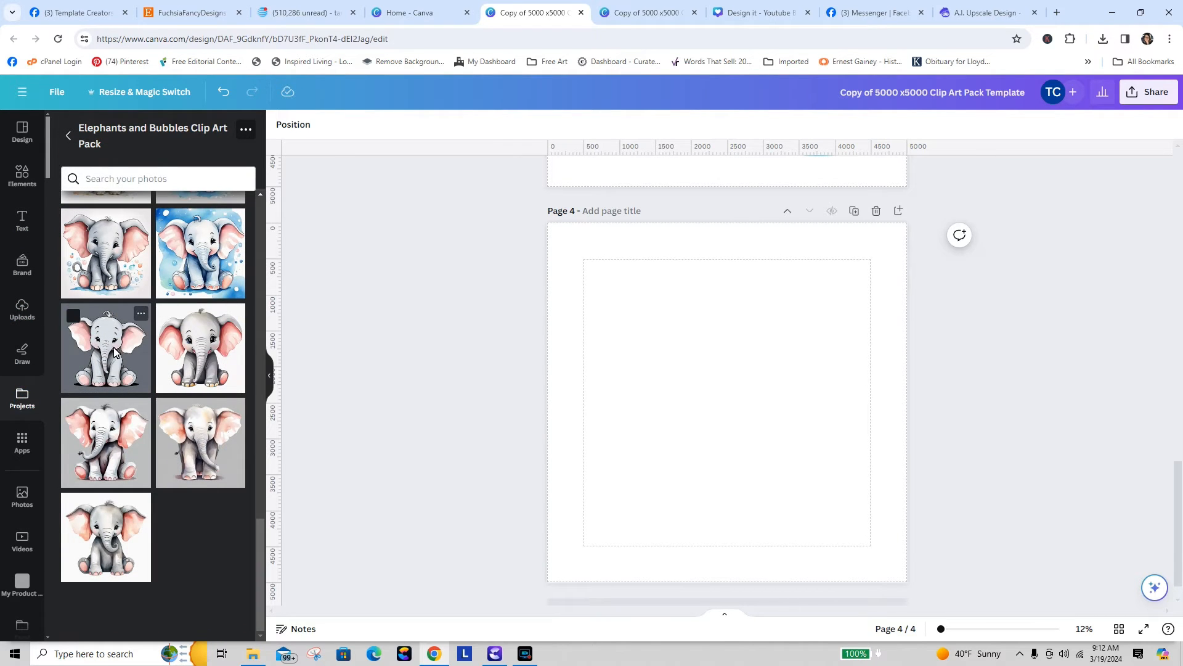
drag(111, 362, 579, 317)
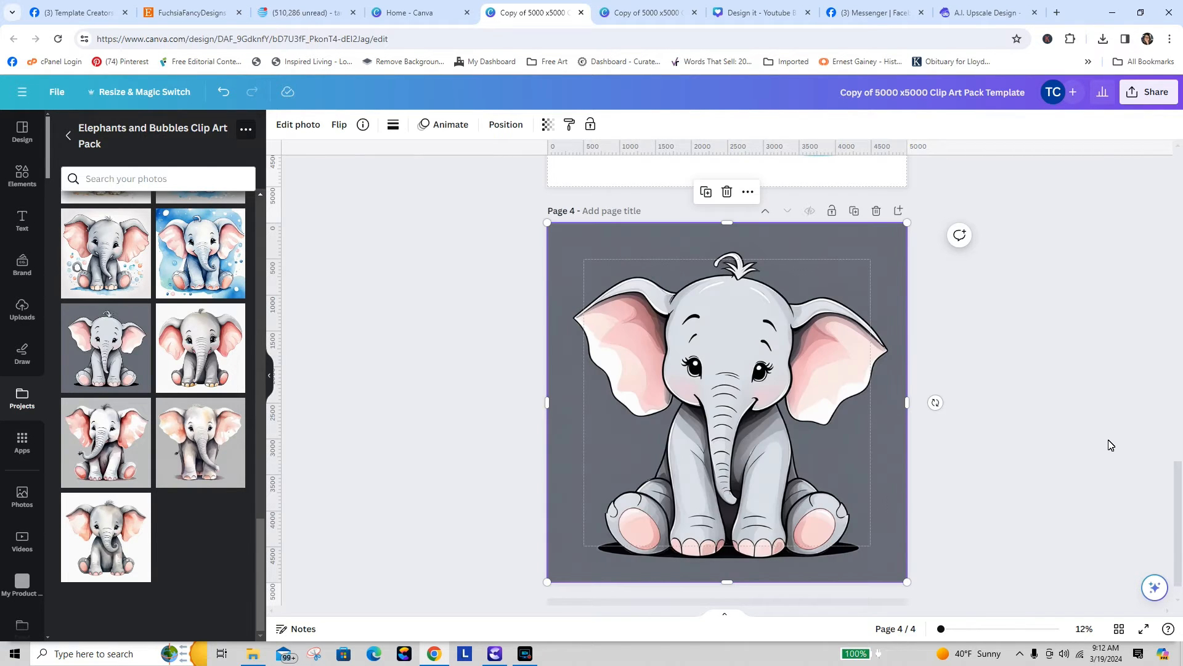
- Add a blank page 5 and fill it with the uploaded sheet of five separate blue and white hydrangea bouquets
drag(1178, 498, 1178, 403)
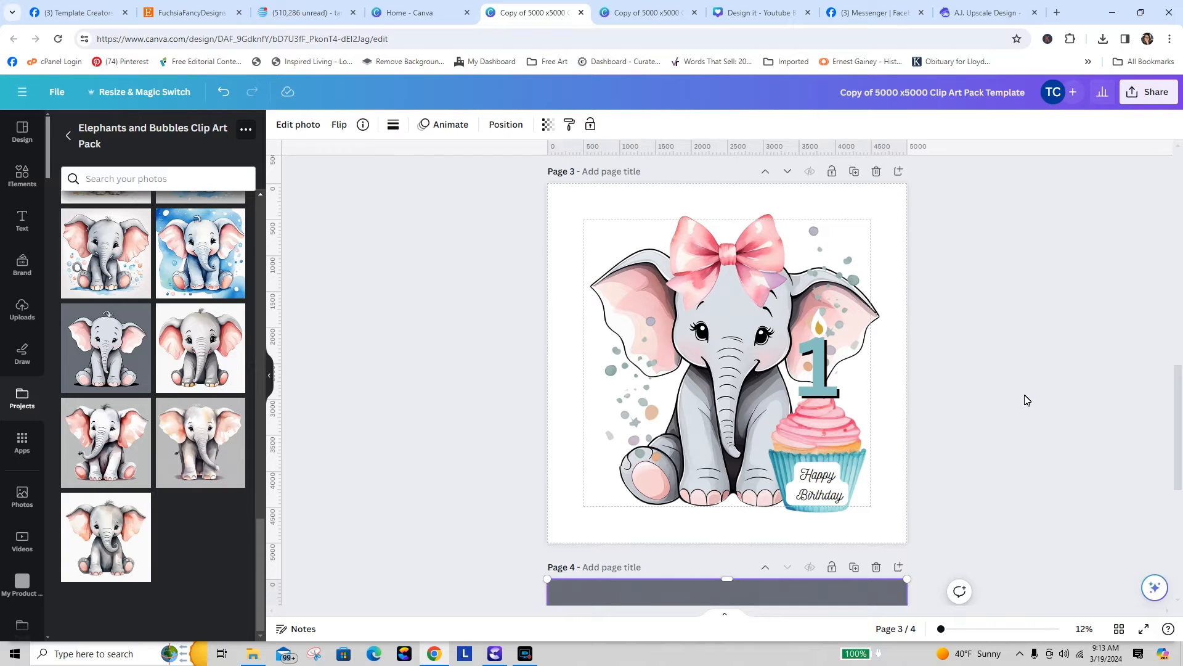
click(23, 308)
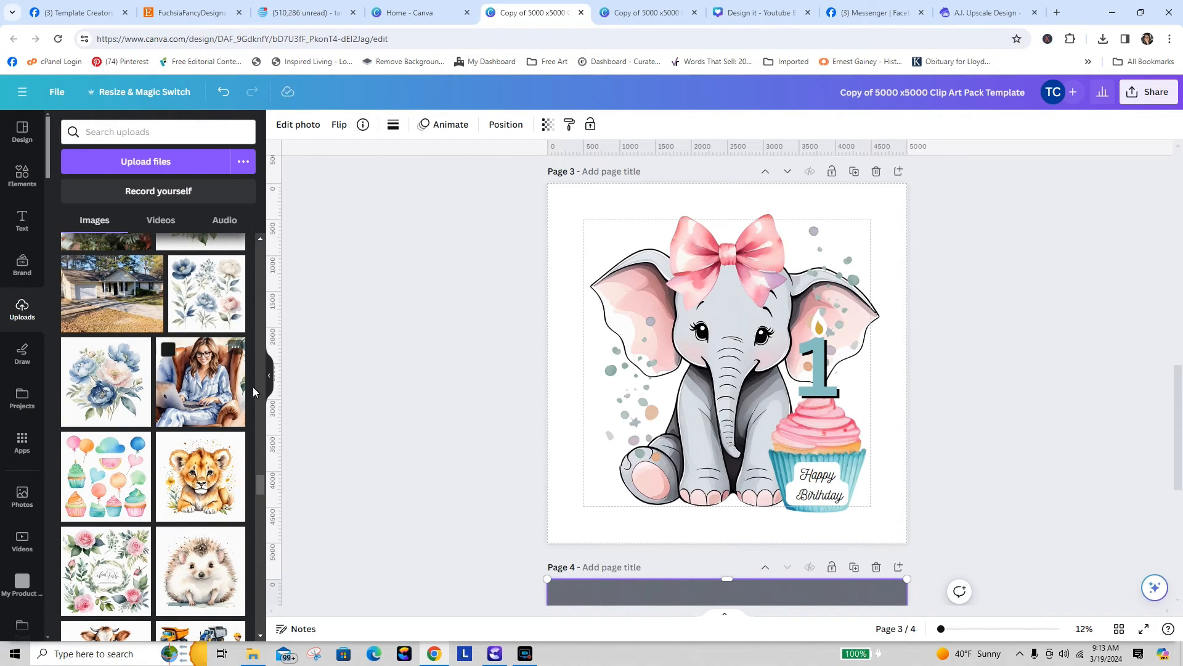
click(1062, 471)
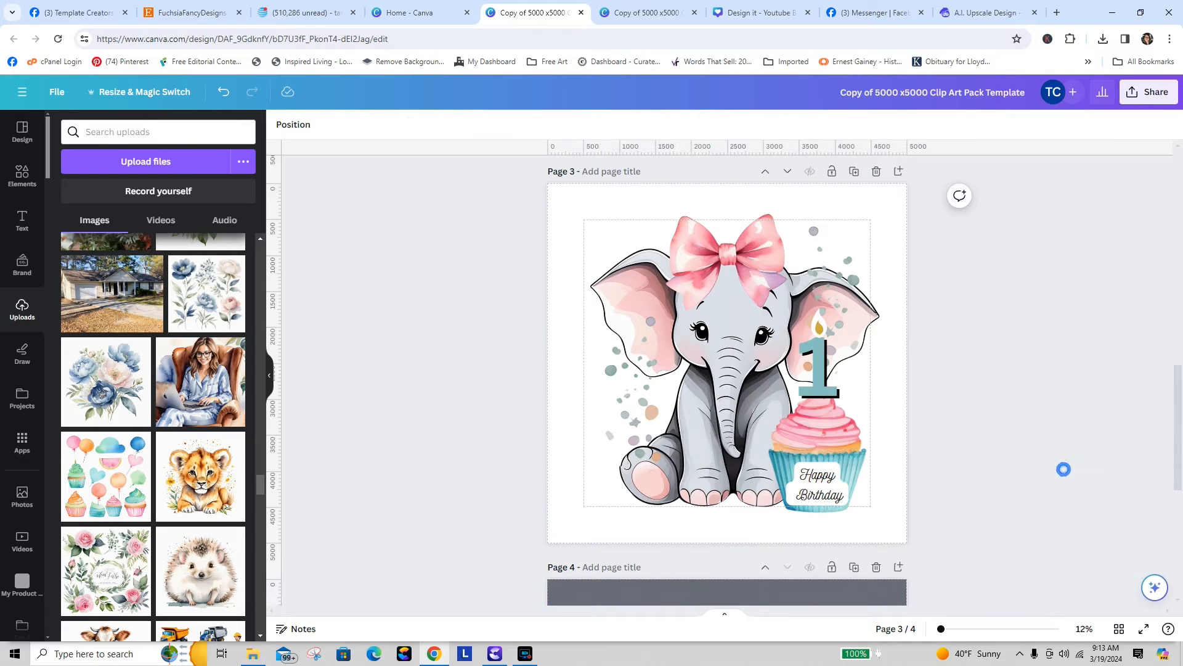
drag(1176, 397, 1182, 567)
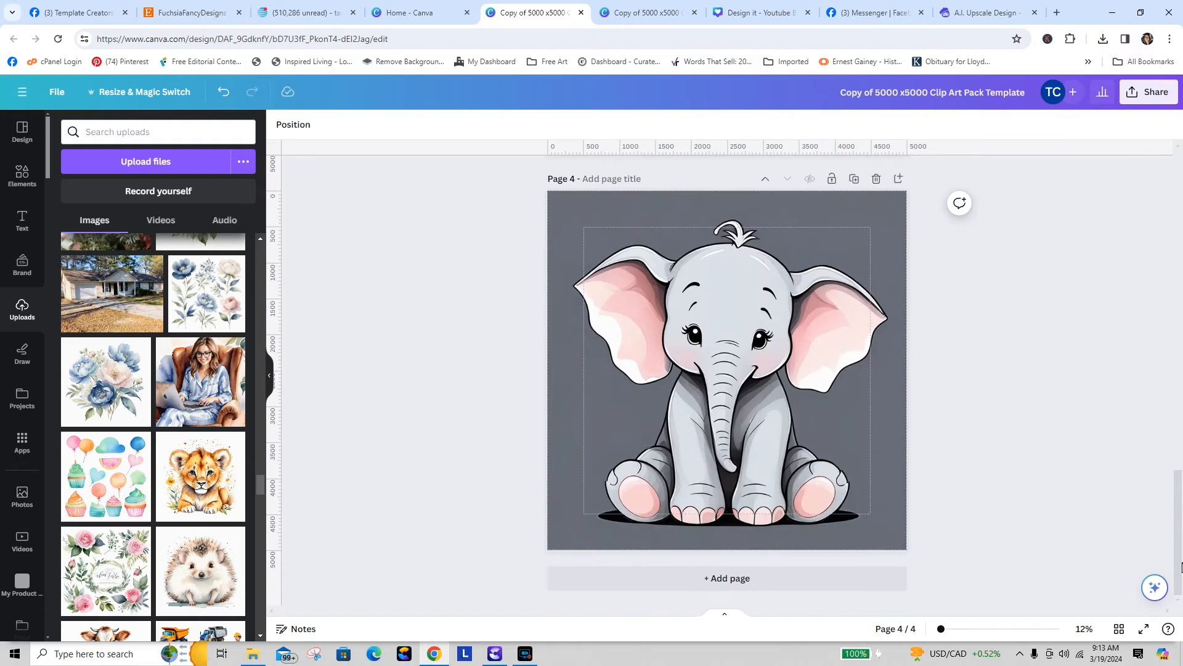
click(835, 578)
click(451, 327)
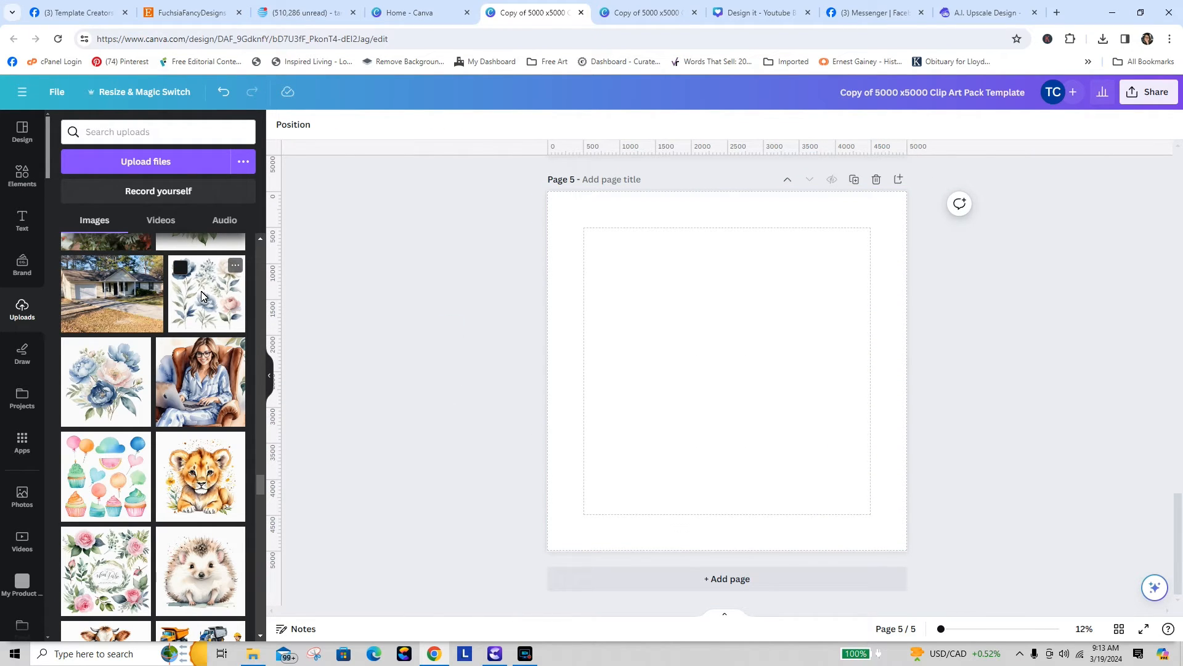
drag(260, 491, 245, 283)
drag(250, 241, 269, 387)
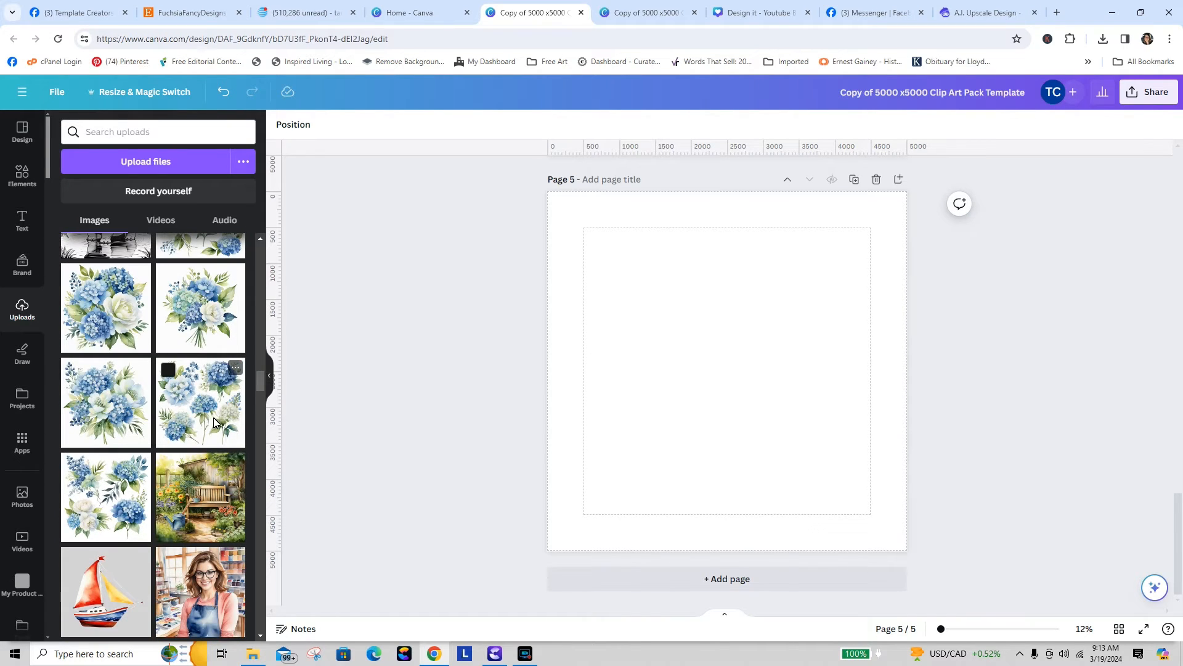
click(201, 403)
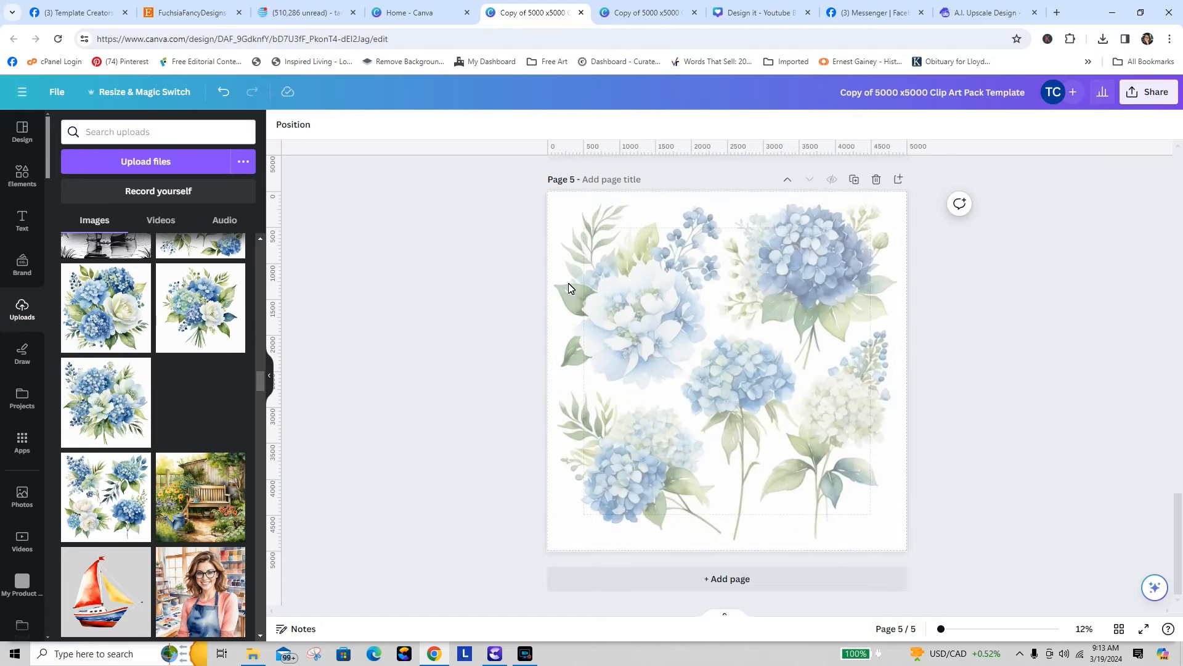
- Remove the hydrangea sheet's background and brush away most of the bouquets except the upper-left one using Magic Eraser at brush size 100
click(302, 124)
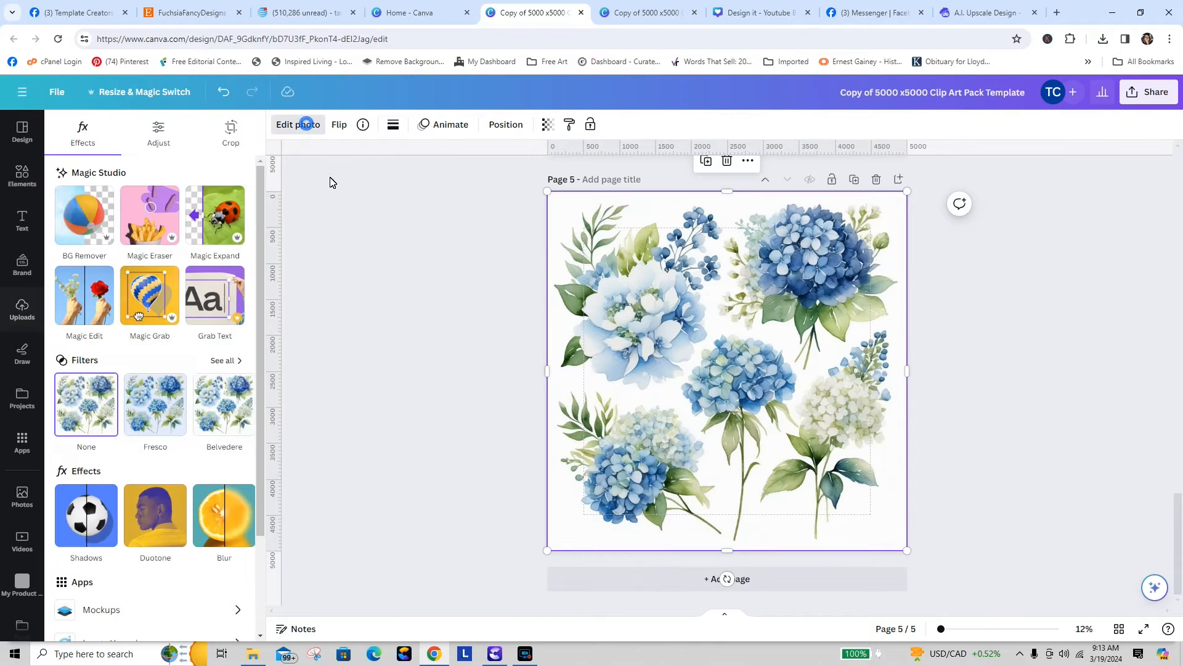
click(94, 220)
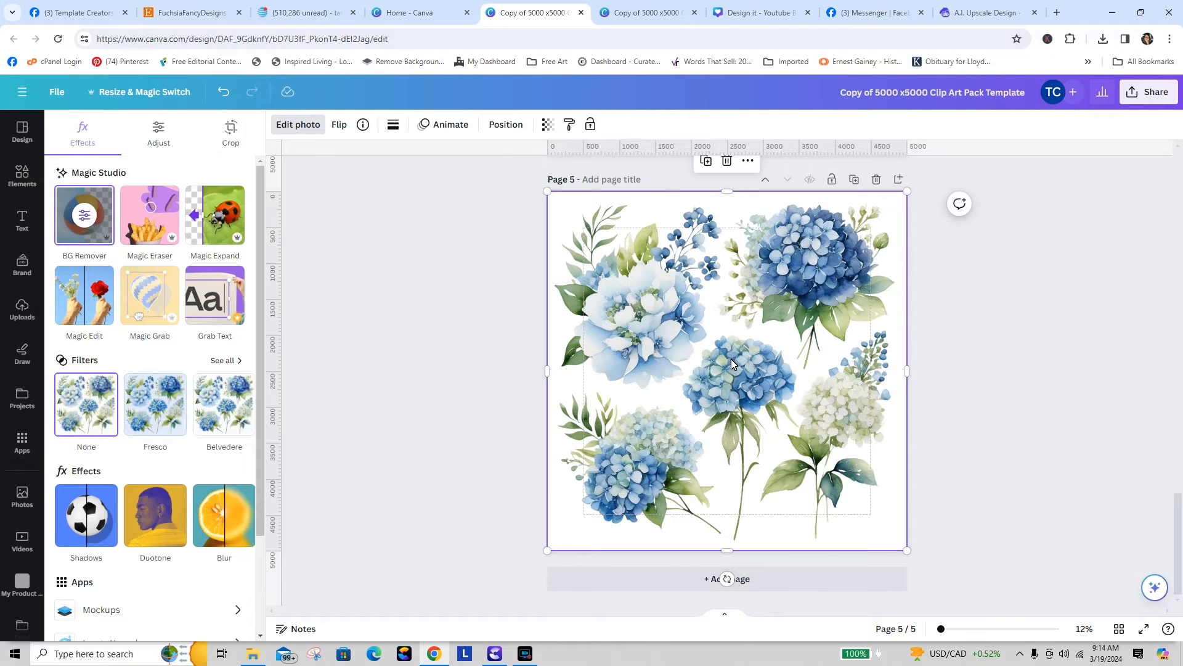
click(149, 213)
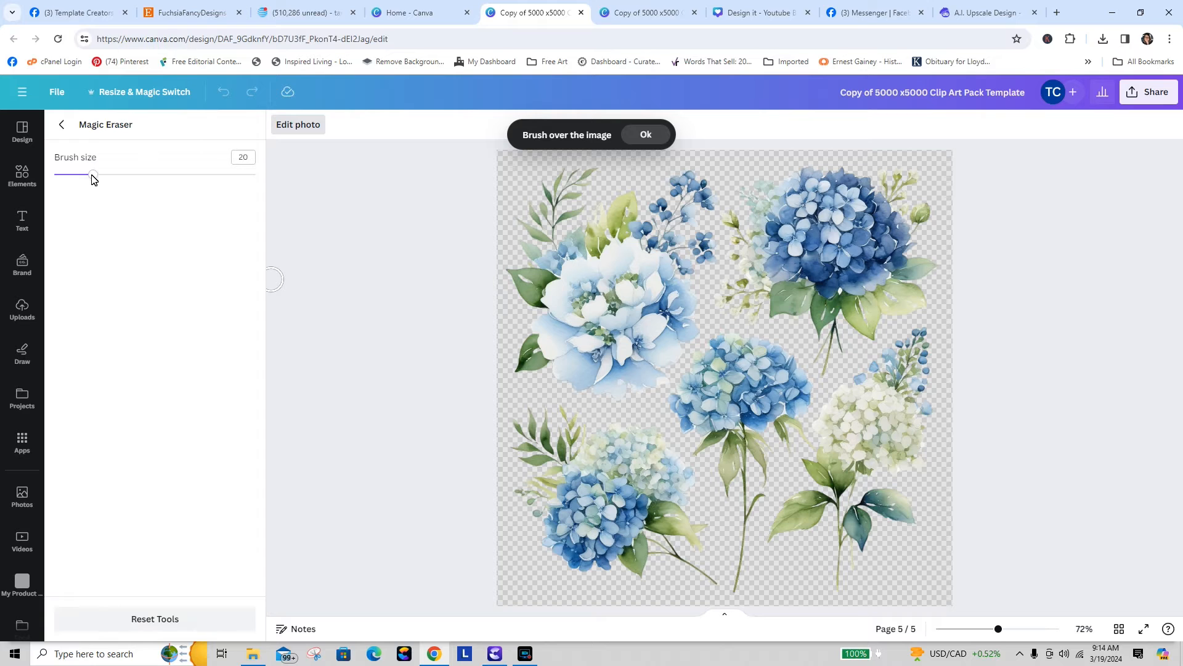
drag(92, 178, 275, 190)
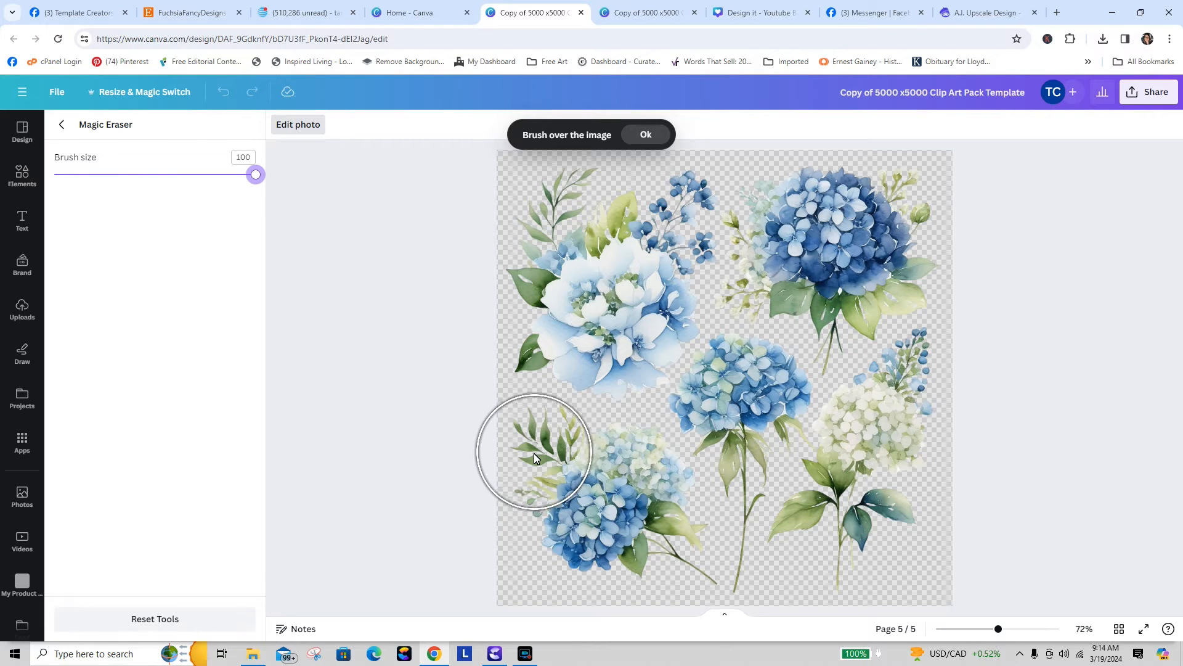
mouse_move(533, 453)
mouse_down()
mouse_move(657, 533)
mouse_move(686, 447)
mouse_move(763, 371)
mouse_move(785, 219)
mouse_move(873, 327)
mouse_move(814, 512)
mouse_up()
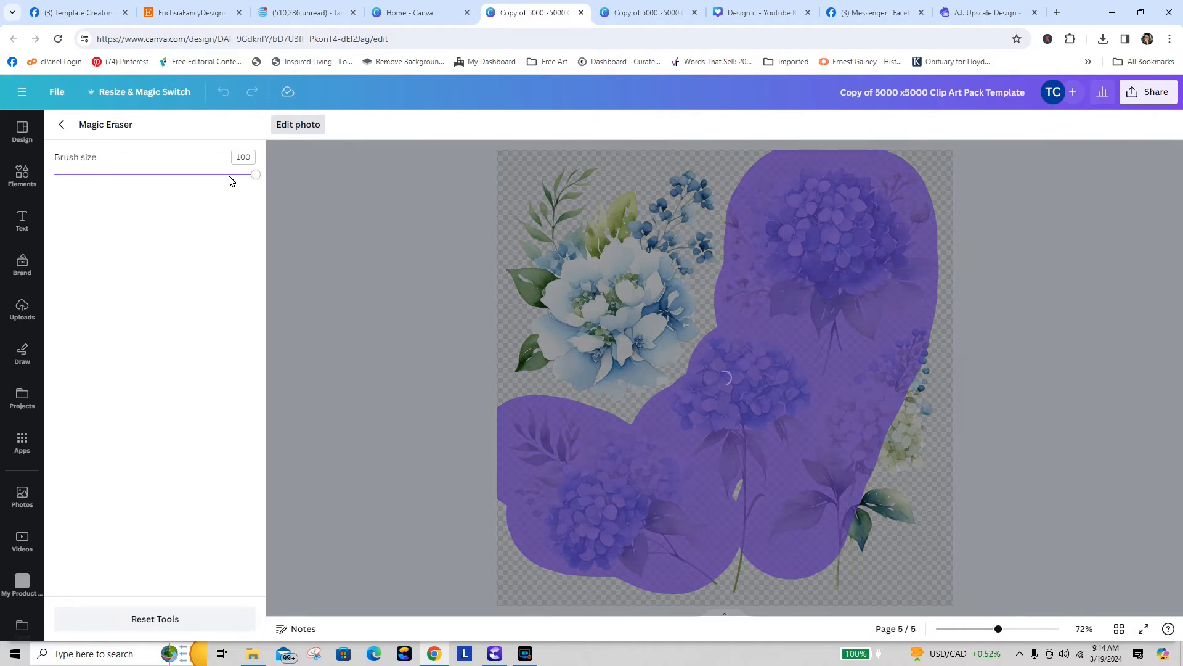
click(328, 317)
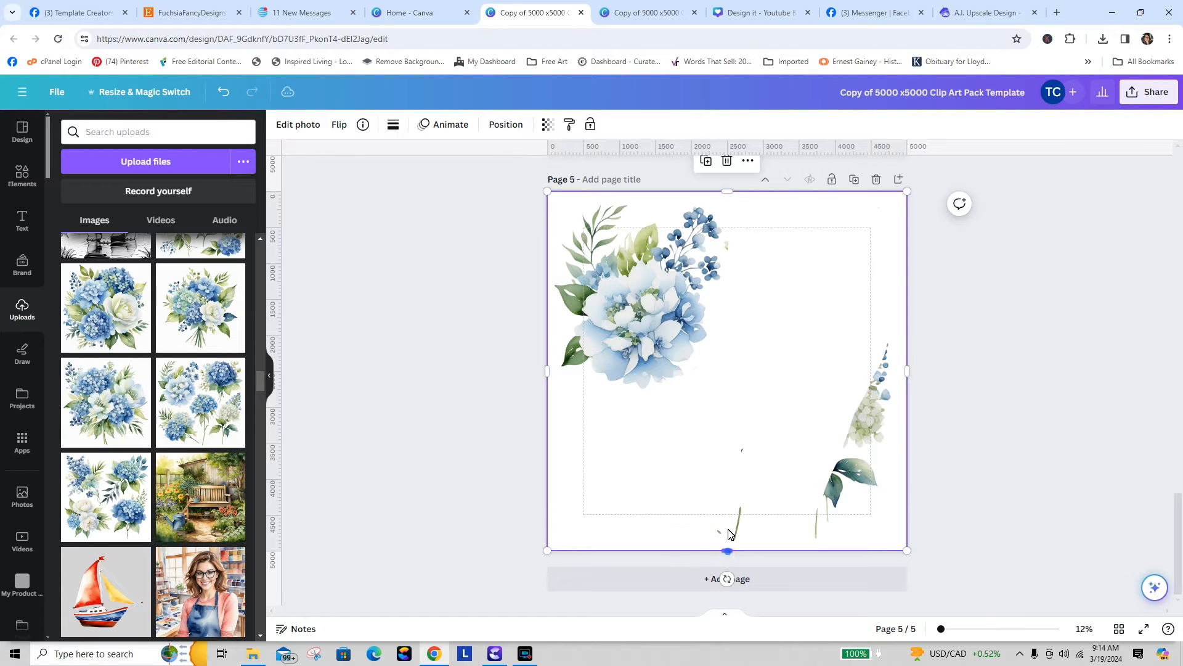
- Crop the hydrangea image on page 5 to its upper-left bouquet, cutting off the leftover flower fragments
drag(727, 530, 728, 393)
drag(909, 292, 727, 297)
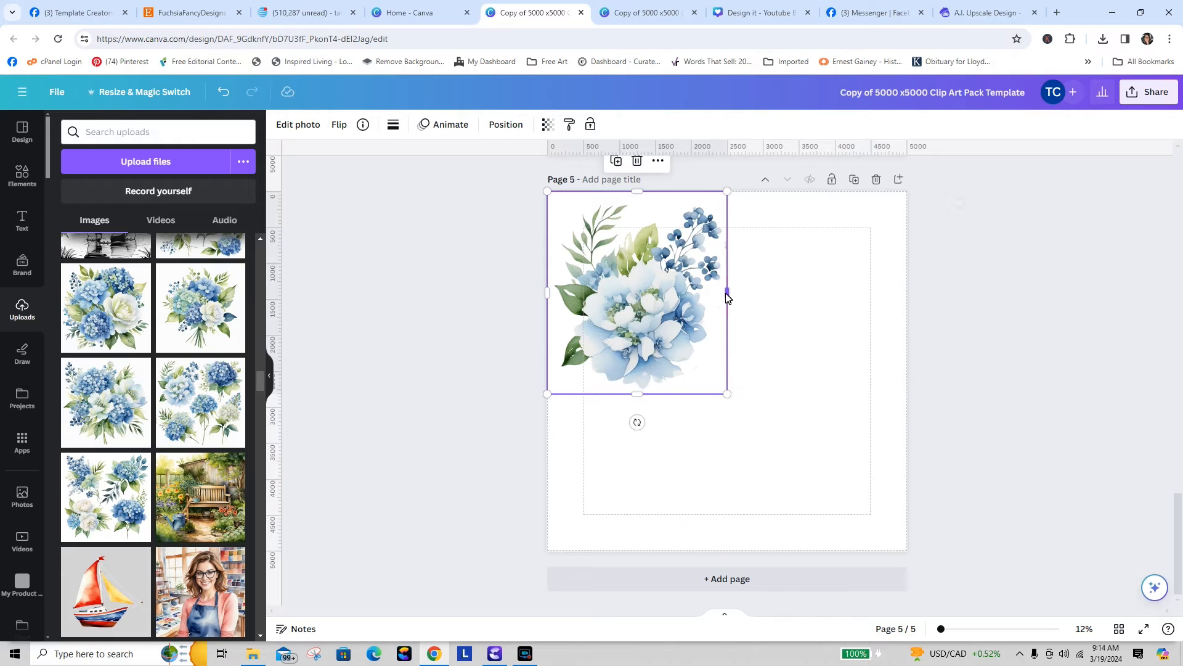
click(761, 436)
- Rotate the cropped bouquet clockwise until its berries point right, and position it in the upper-right part of page 5
click(663, 328)
drag(664, 328, 758, 358)
drag(734, 422, 637, 377)
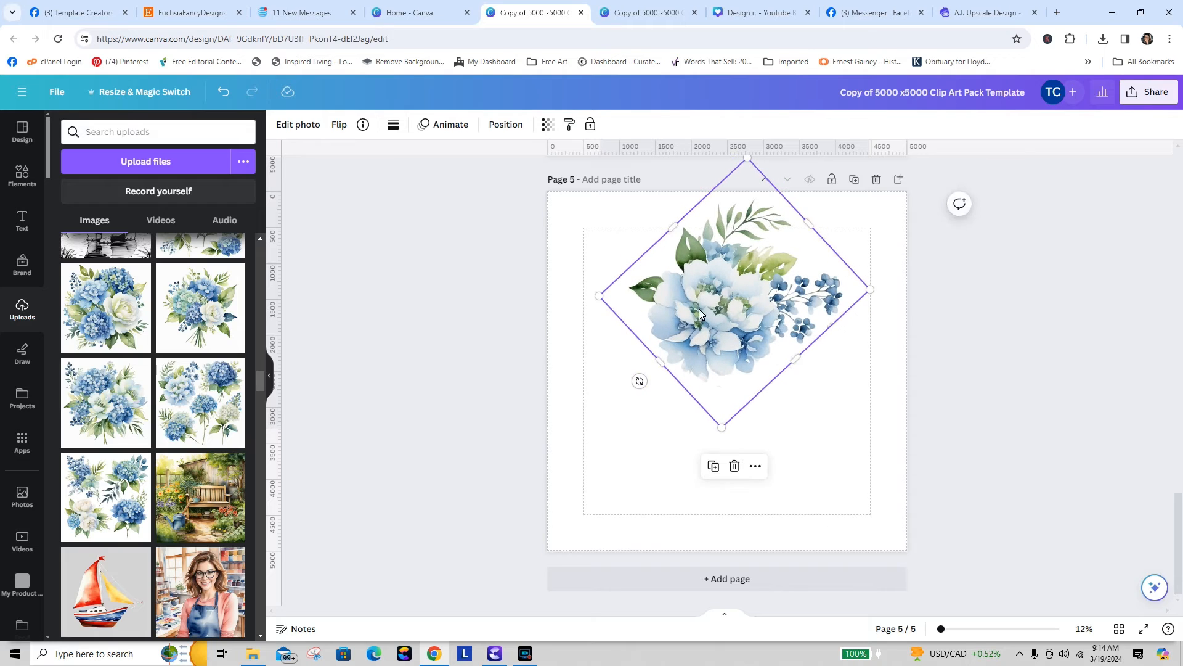
drag(698, 316, 746, 316)
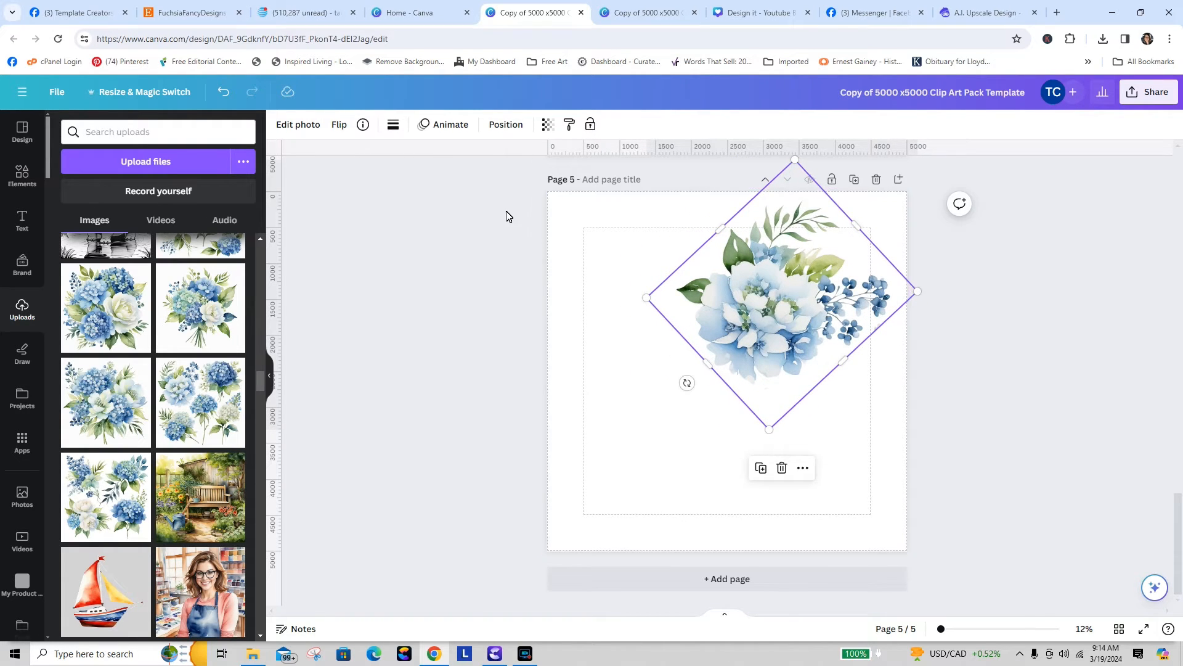
- Duplicate the rotated bouquet, flip the copy horizontally and vertically, and place it slightly lower and overlapping the original's left side
click(761, 468)
drag(758, 329, 650, 335)
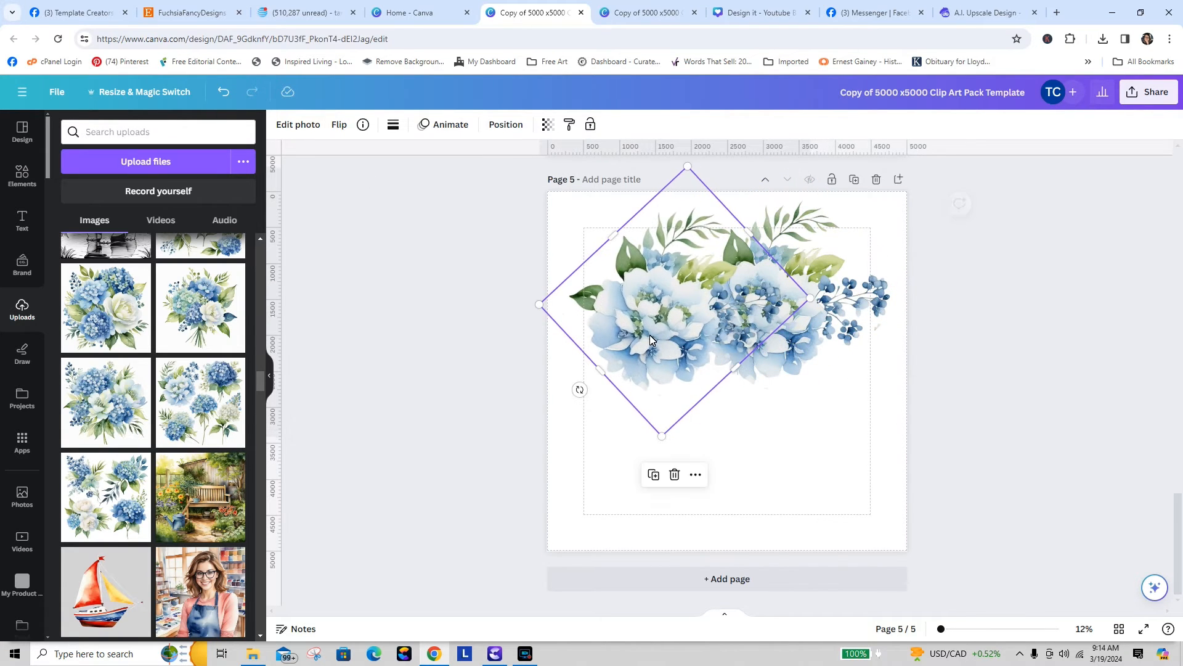
click(339, 125)
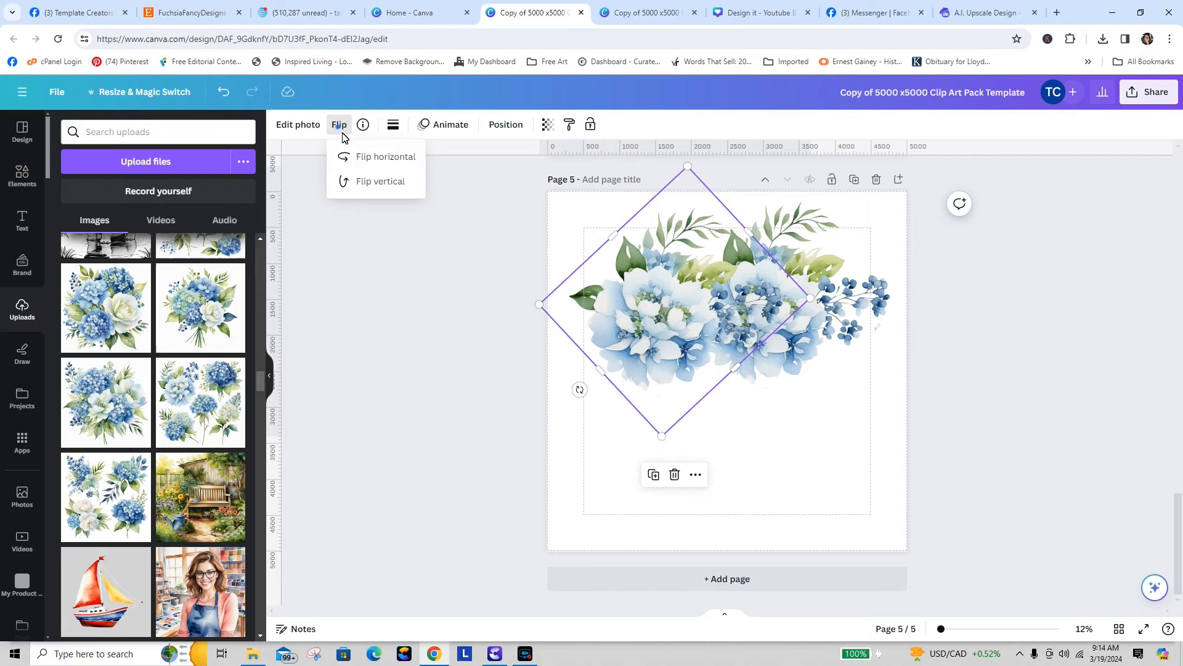
click(378, 158)
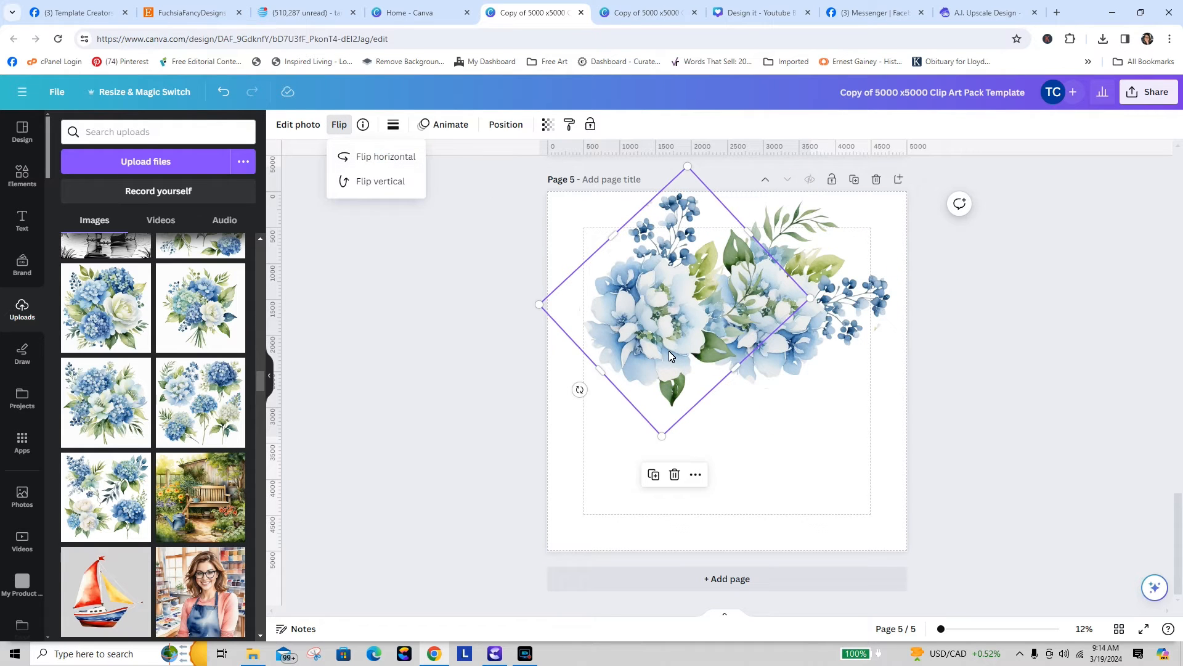
click(390, 182)
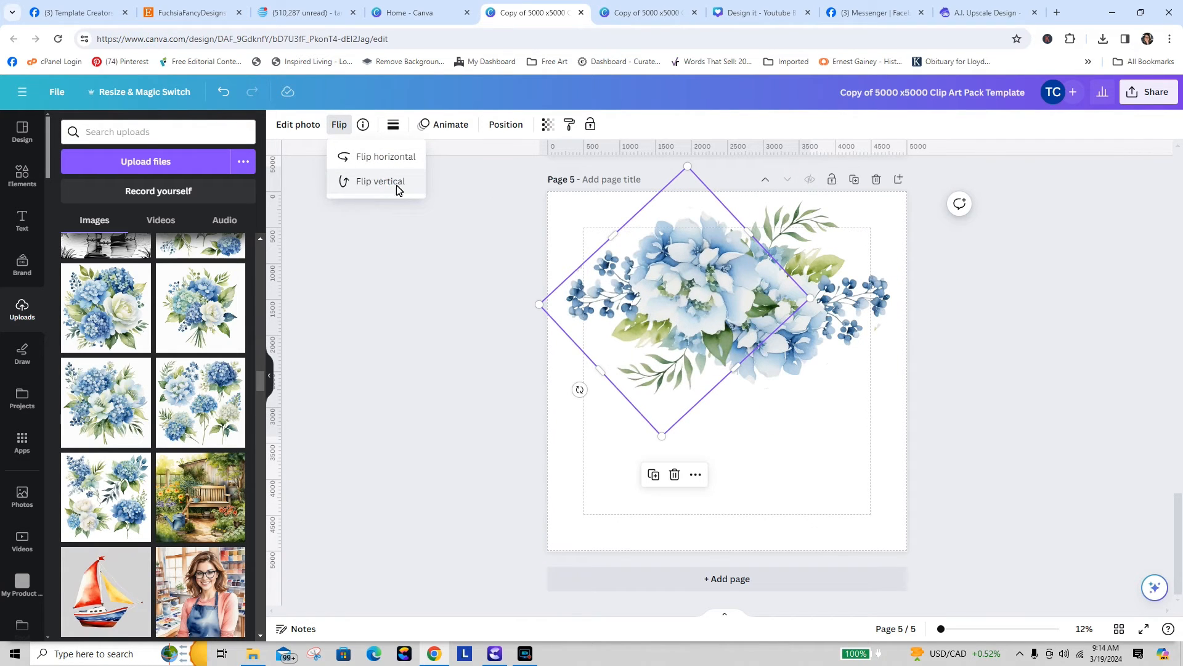
drag(725, 319, 659, 334)
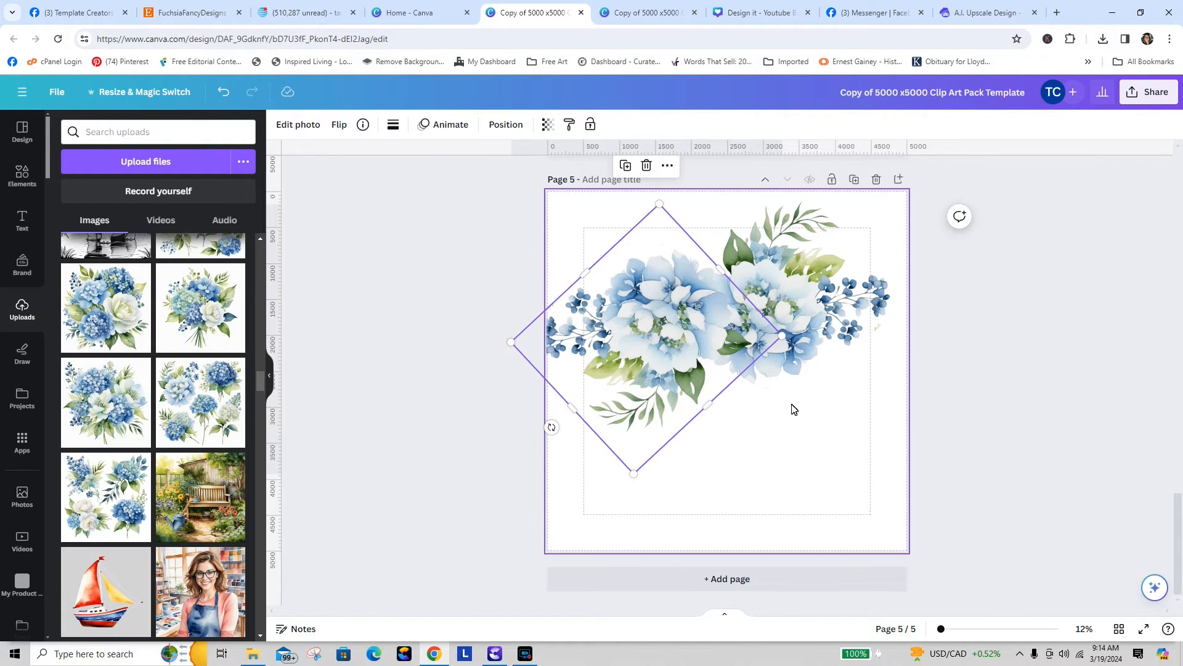
- Scale both hydrangea bouquets down together and move them inside the margin guides in the upper half of page 5
shift+click(689, 346)
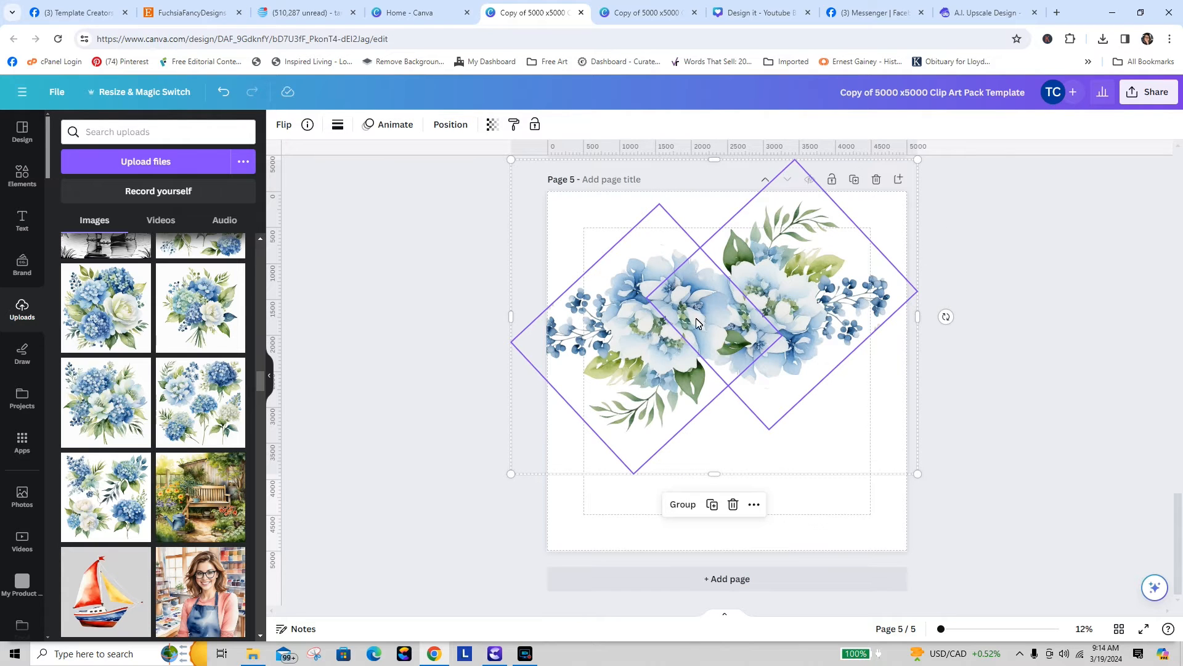
drag(512, 478, 631, 402)
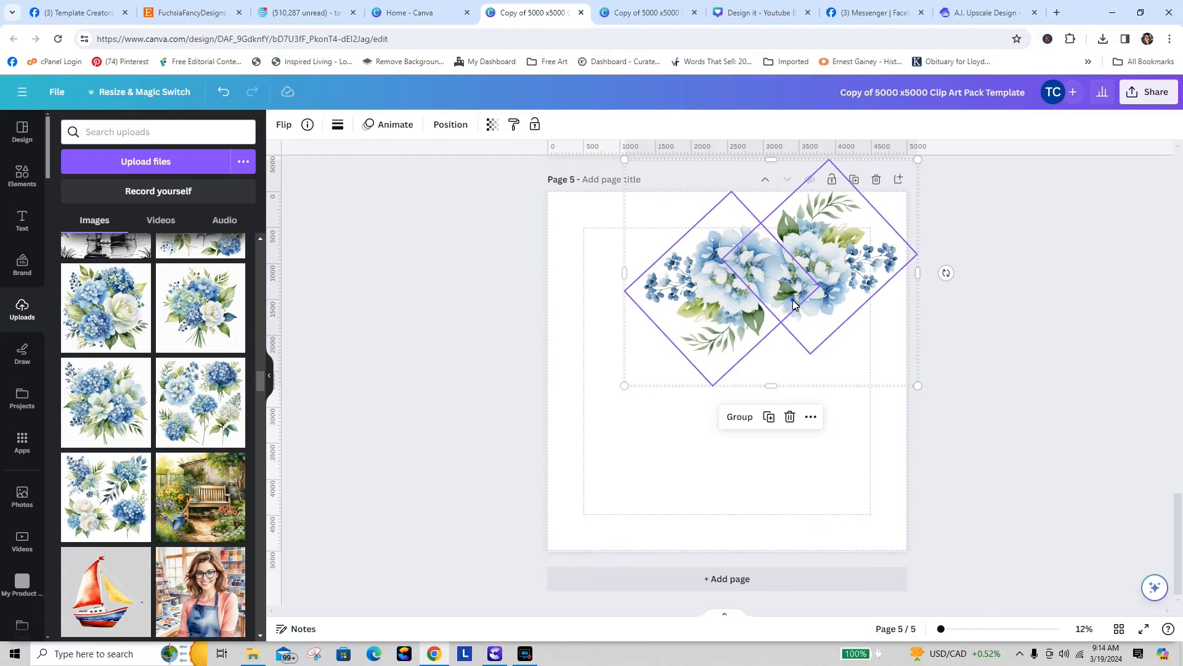
drag(793, 303, 751, 360)
click(863, 472)
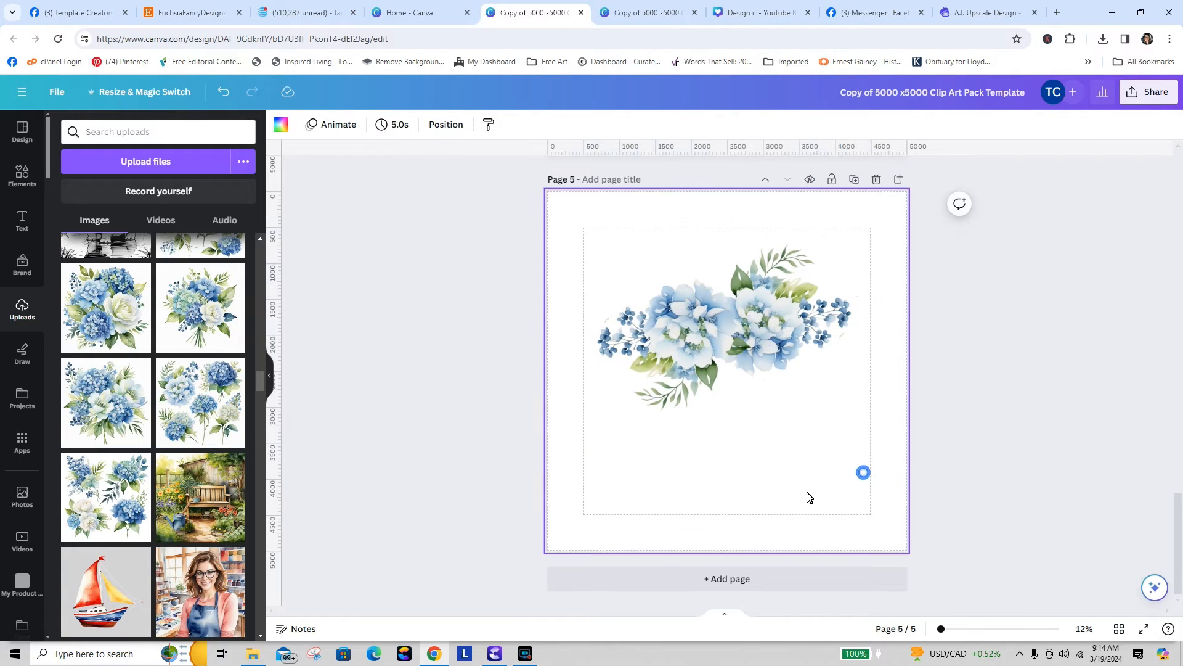
- Nudge the left bouquet slightly outward so it overlaps the right bouquet a little less
click(726, 350)
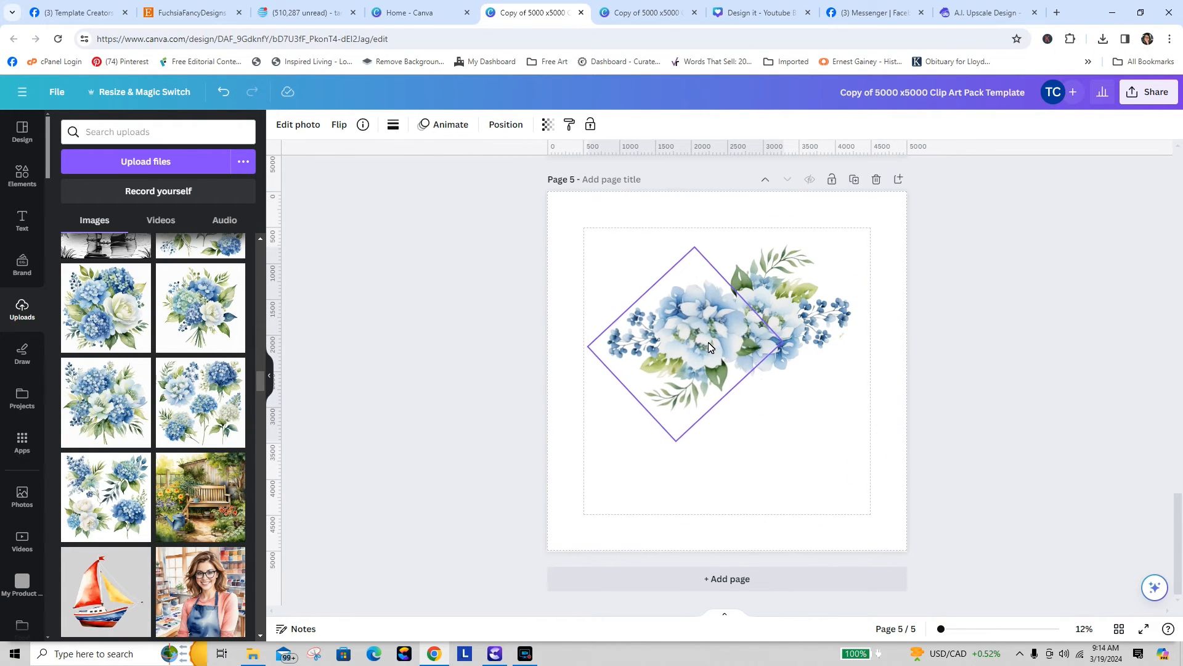
drag(709, 346, 699, 350)
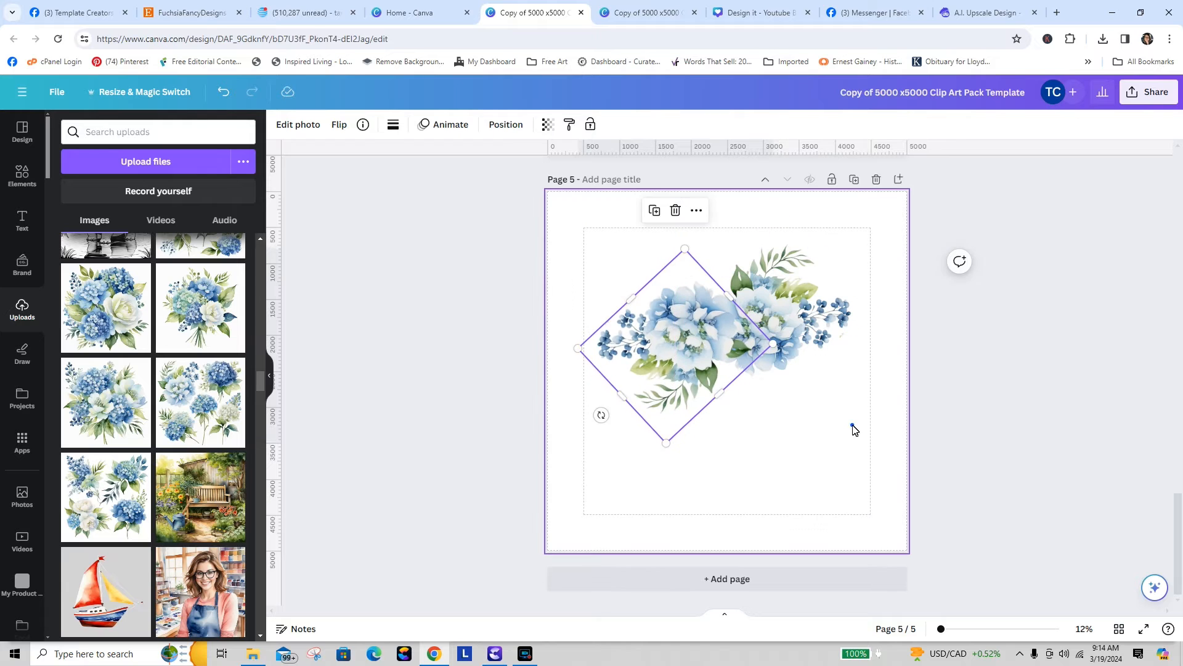
click(853, 427)
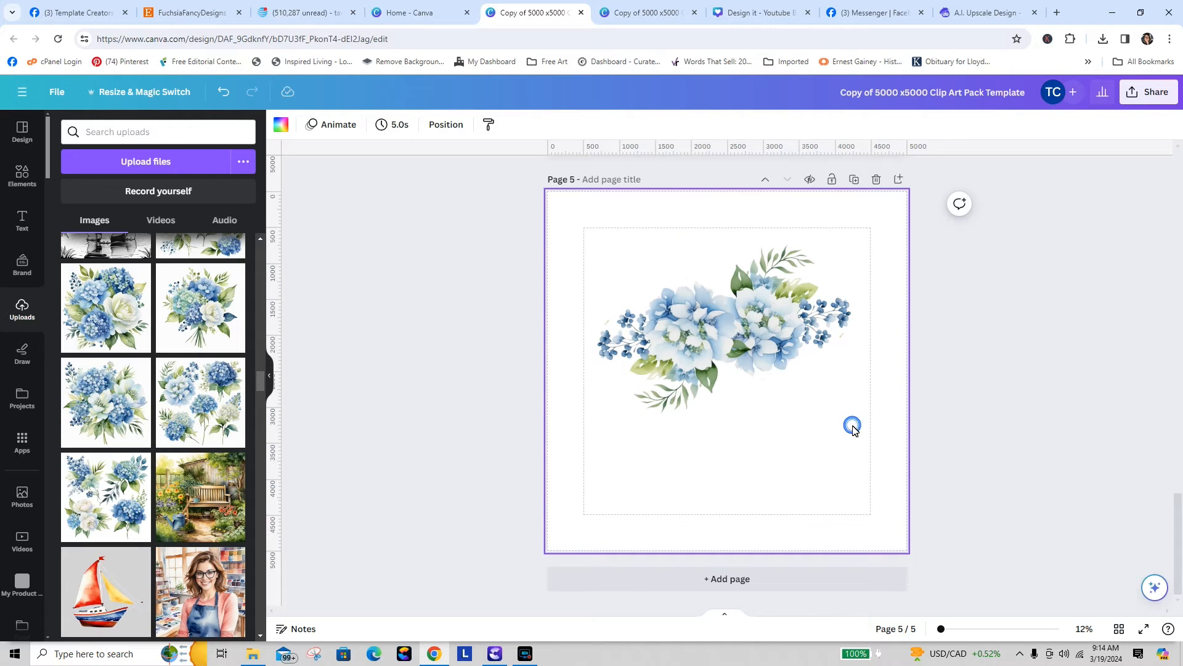
- Try sending the left bouquet behind the right one, and bring it forward to the front again
click(702, 347)
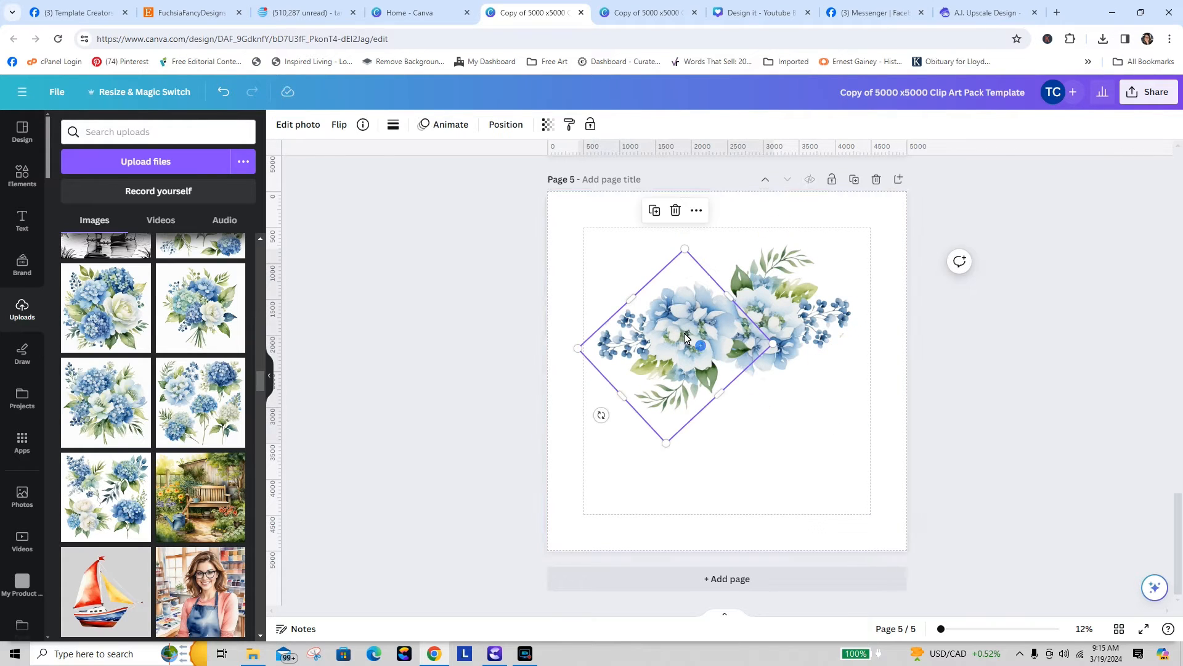
click(508, 123)
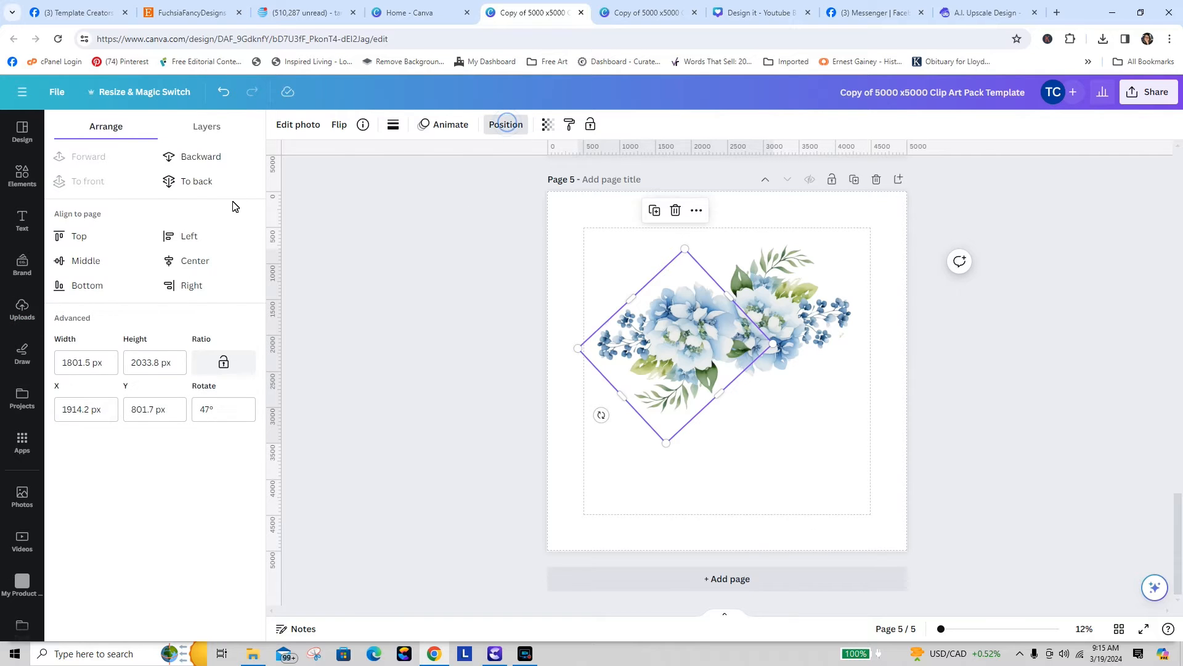
click(209, 182)
click(446, 280)
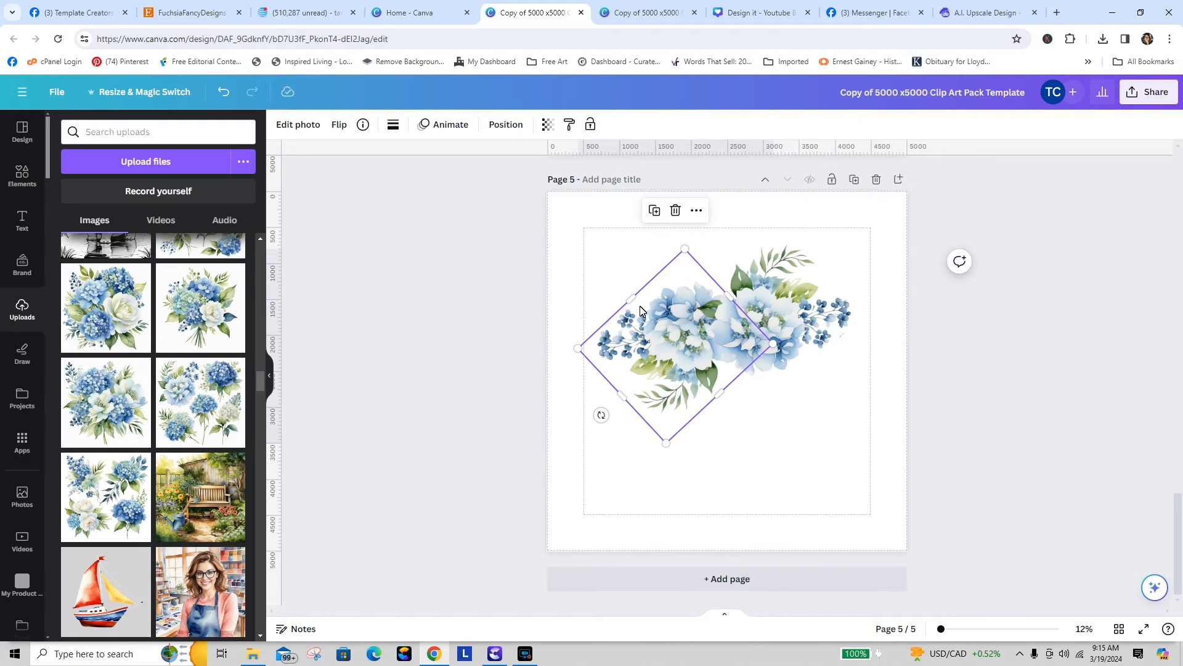
click(506, 125)
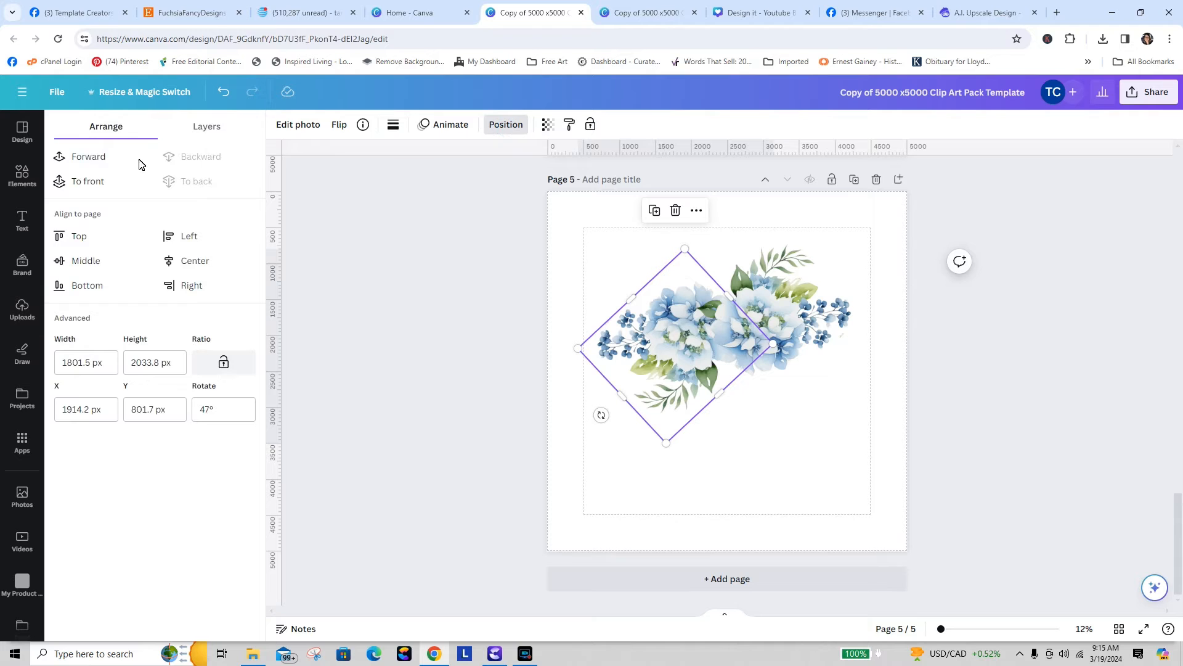
click(87, 159)
click(345, 280)
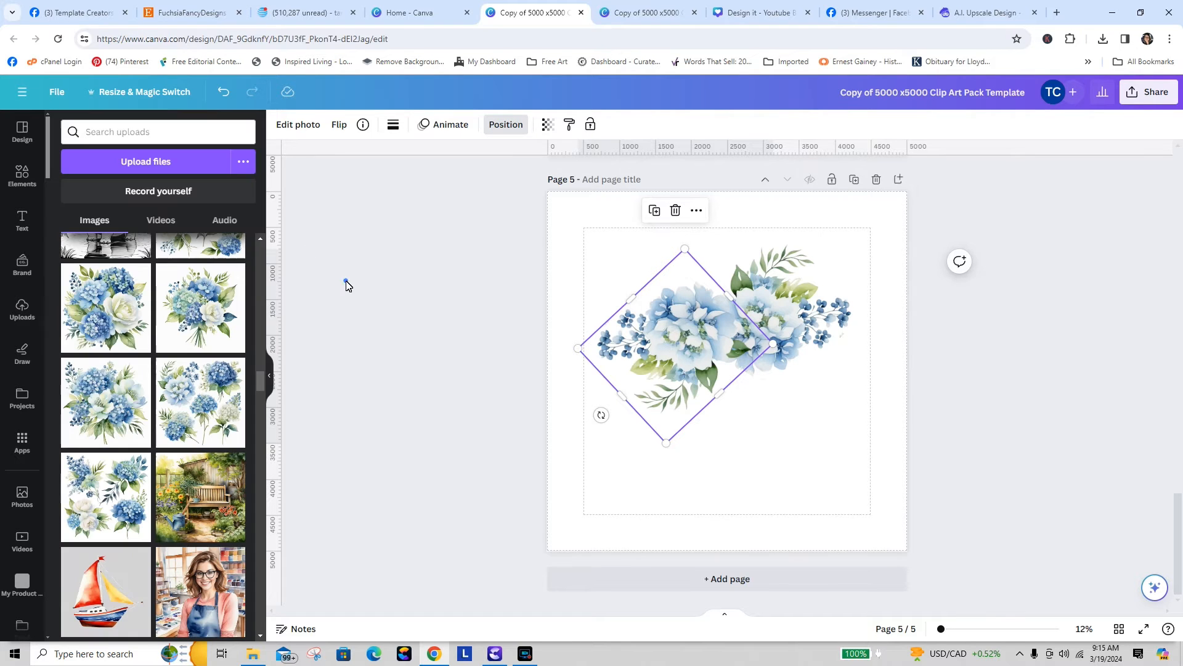
click(859, 507)
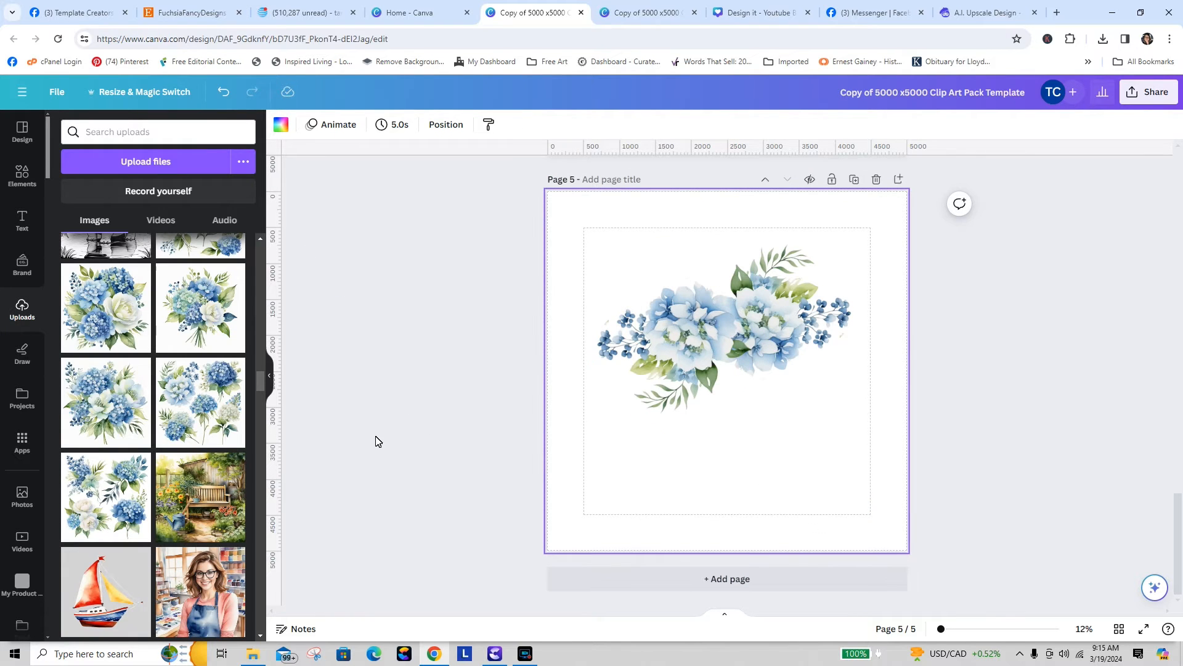
mouse_move(1177, 508)
mouse_down()
mouse_move(1156, 448)
mouse_move(1174, 524)
mouse_up()
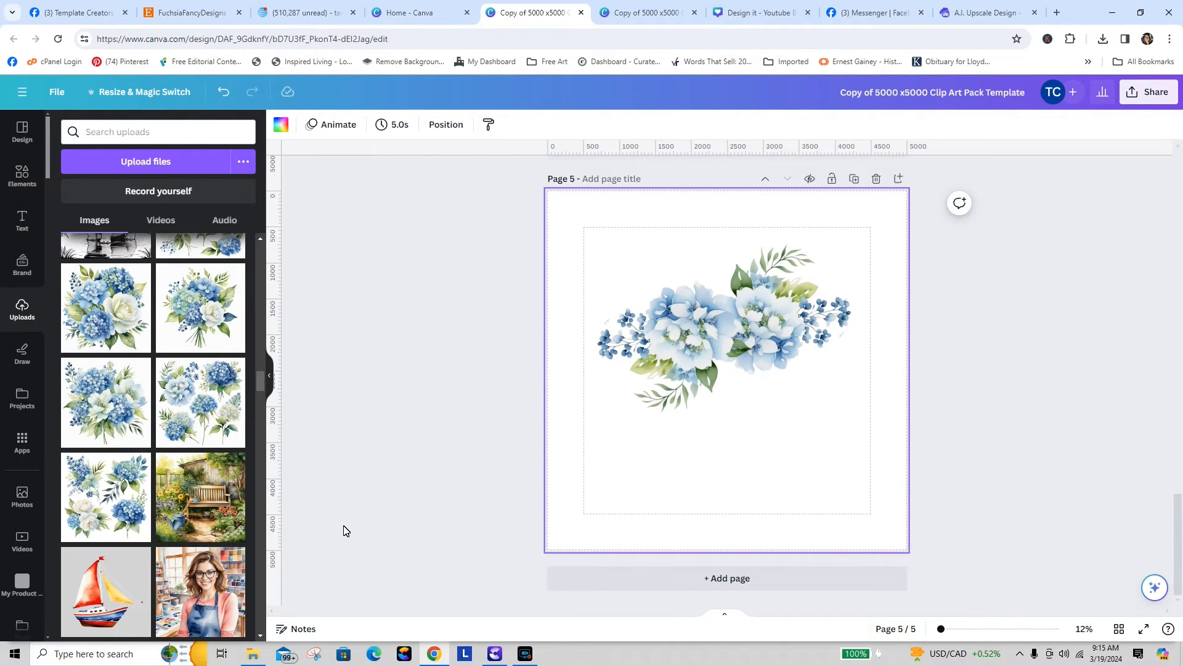
mouse_move(82, 463)
click(200, 418)
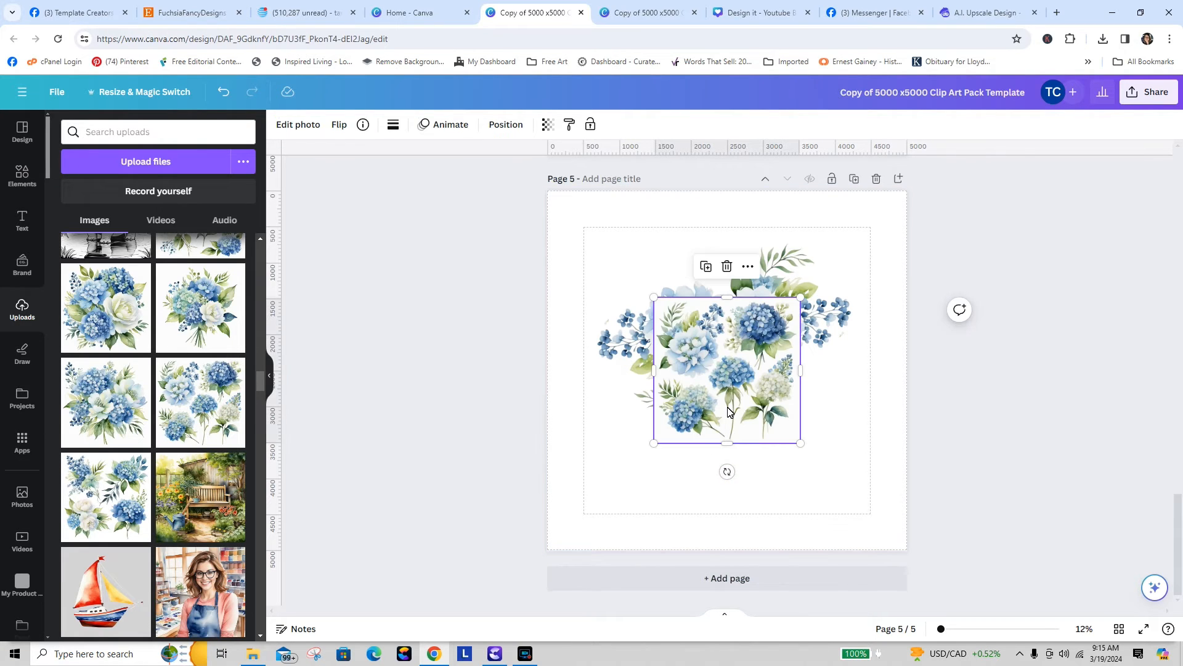
drag(728, 412, 339, 493)
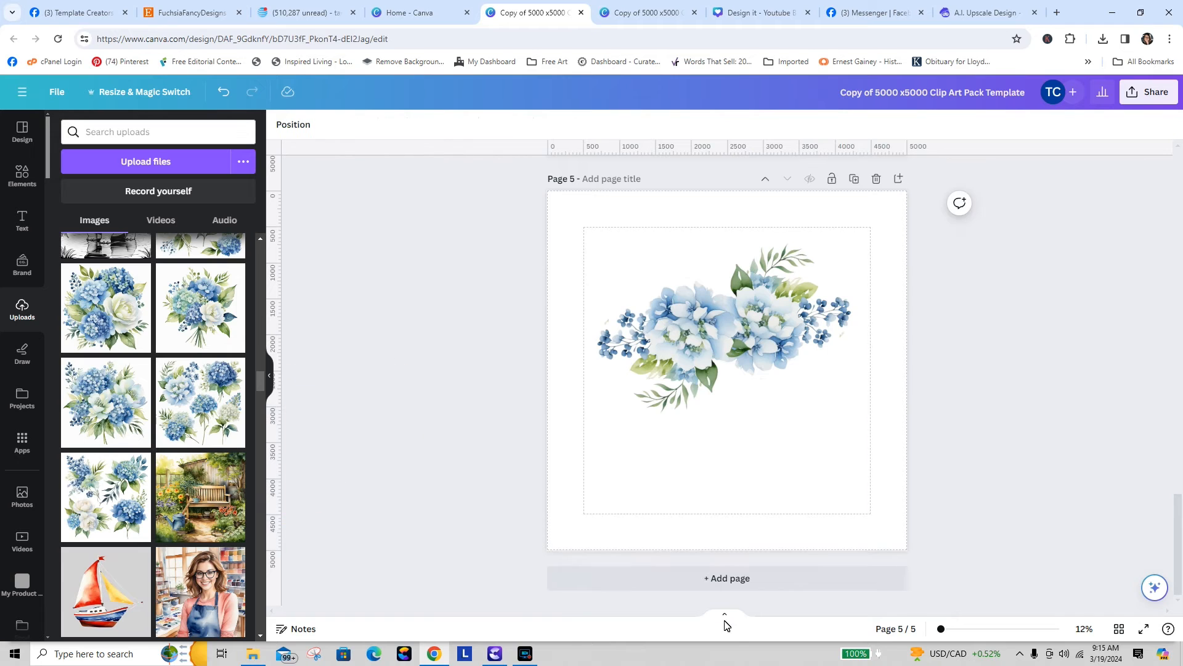
- Add a new page after page 5 and fill it with the uploaded image of five separate hydrangea clusters
click(727, 578)
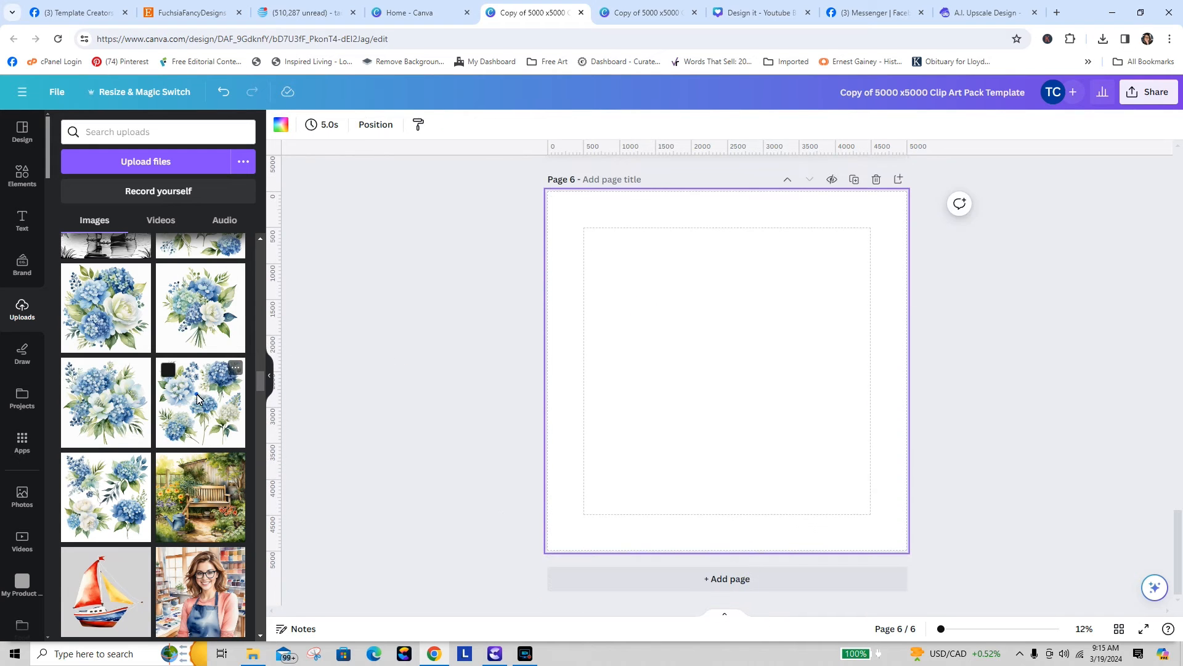
drag(197, 394, 564, 339)
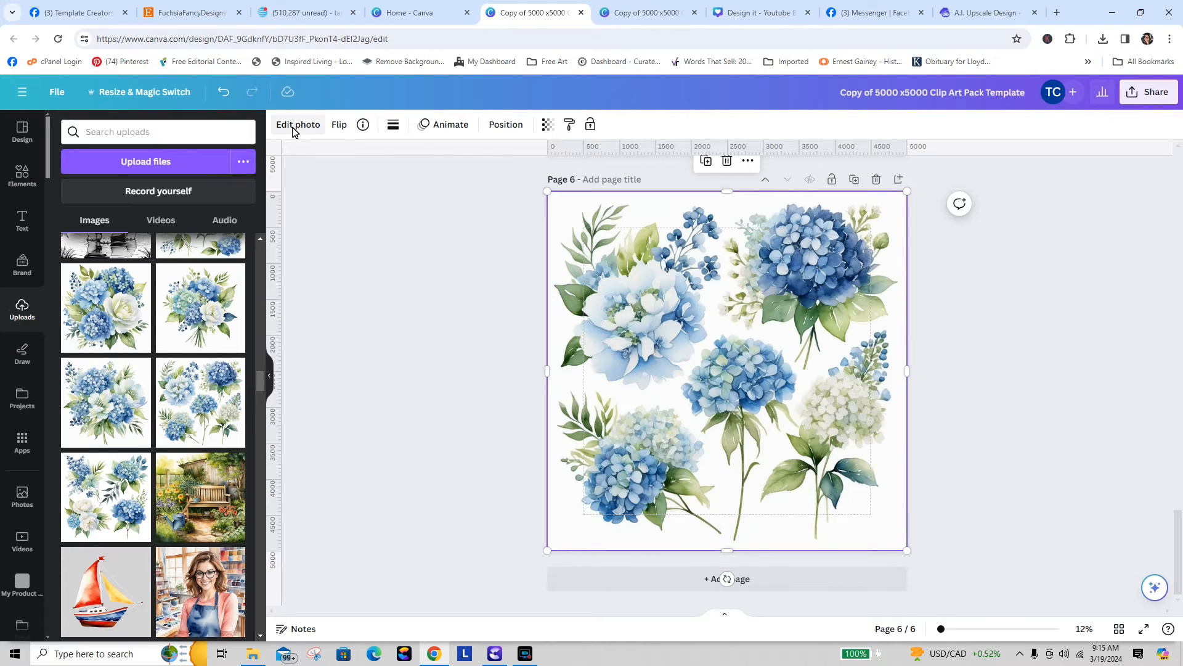
- Remove the background from the flower image on page 6 and duplicate the page
click(292, 125)
click(89, 208)
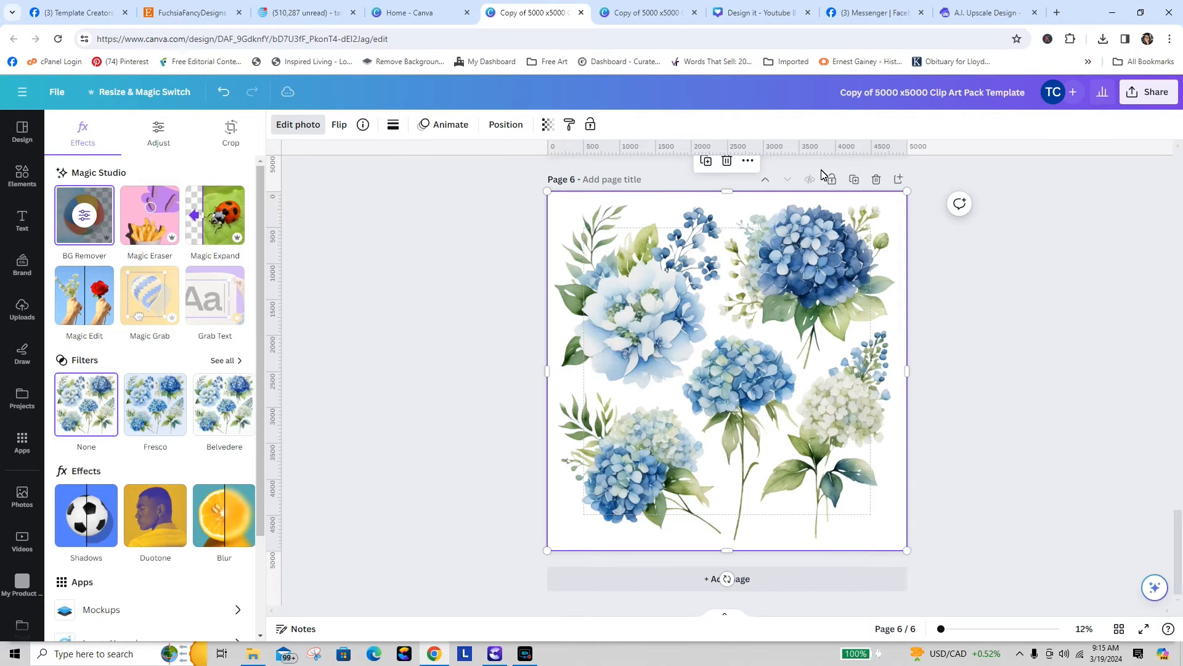
click(854, 180)
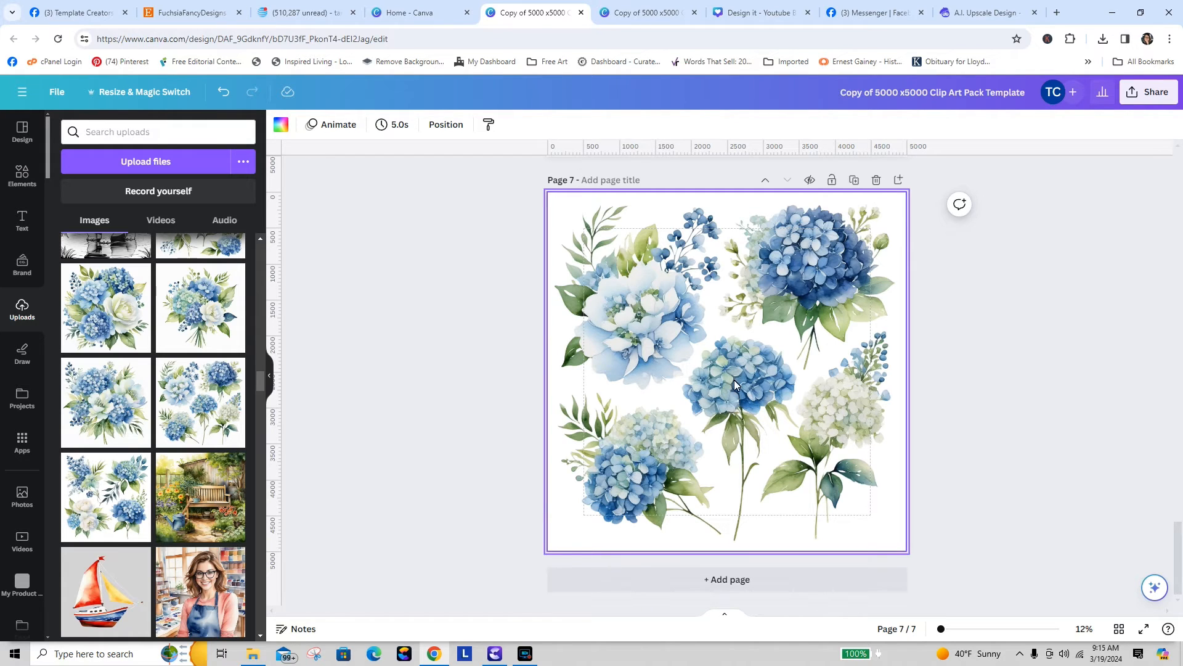
- Crop the flower image on page 7 from all four sides down to the central blue hydrangea
click(557, 370)
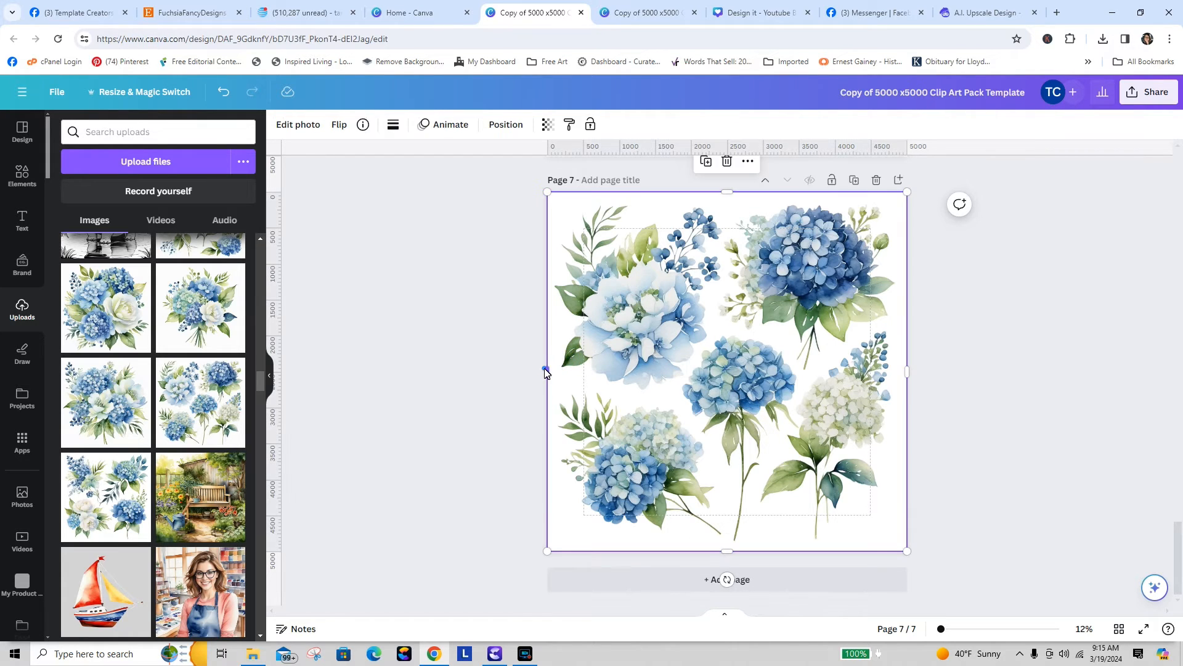
drag(544, 370, 657, 373)
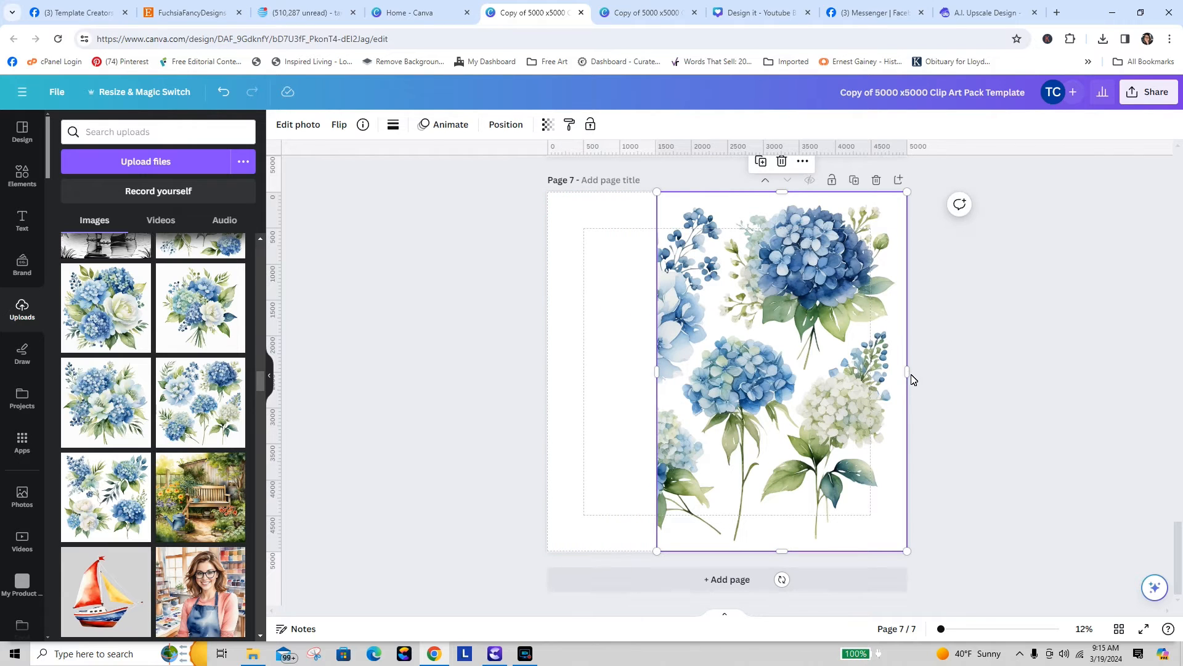
drag(907, 373, 802, 377)
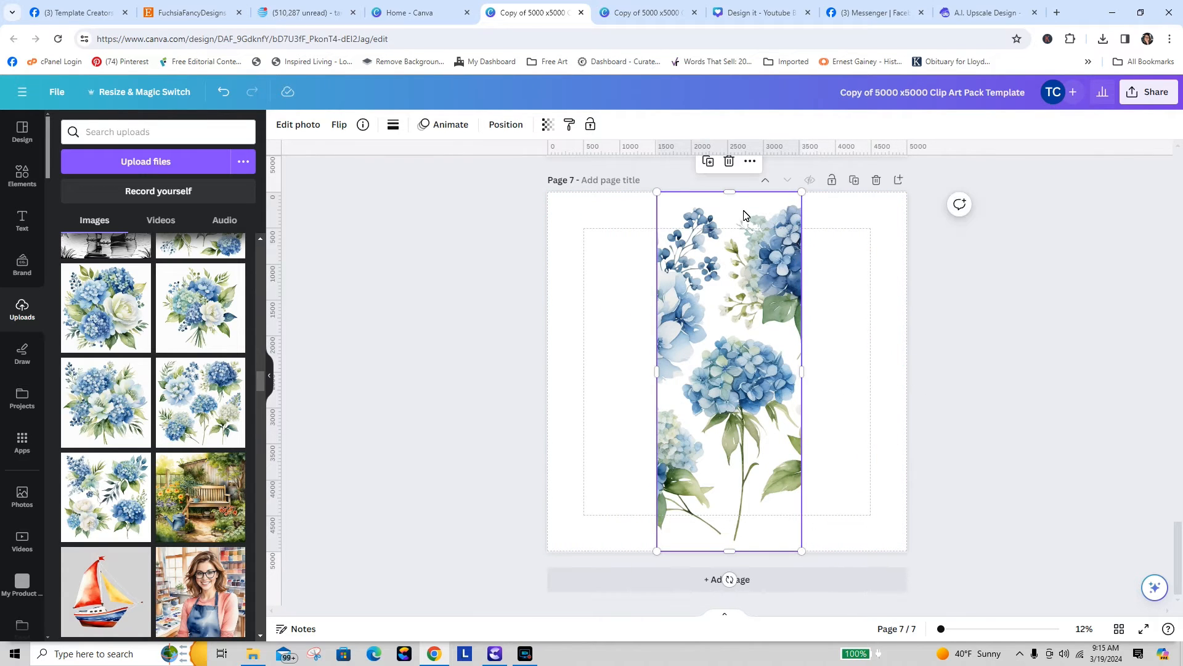
drag(731, 192, 732, 307)
drag(731, 555, 735, 483)
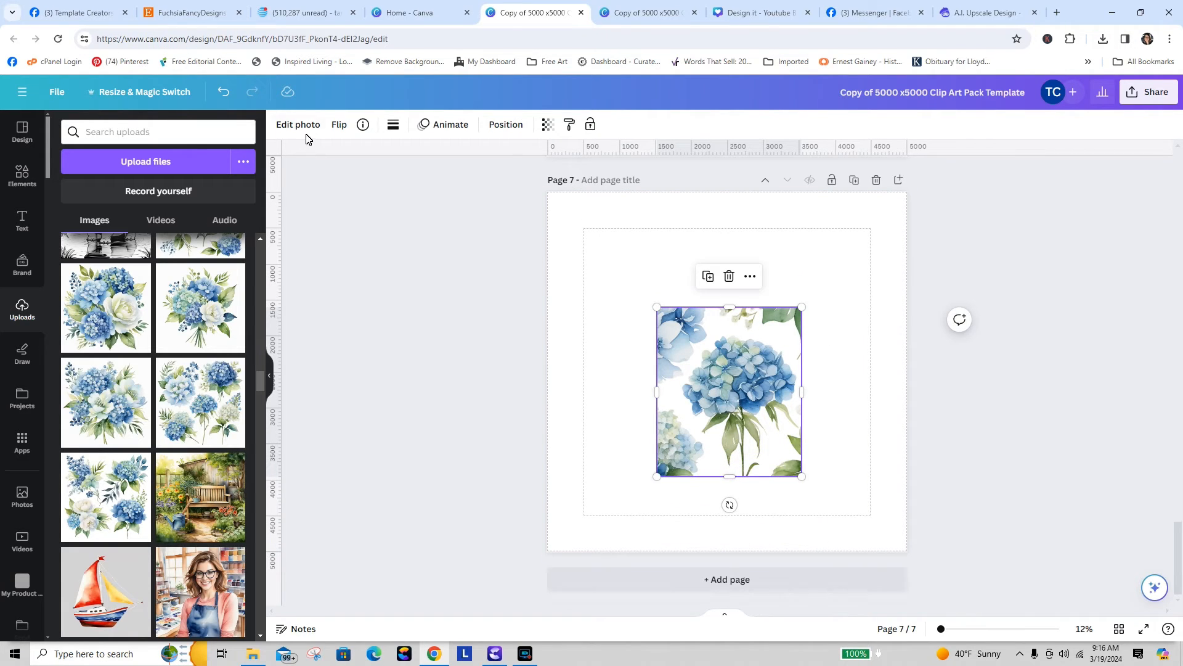
- Erase the flowers surrounding the central hydrangea with Magic Eraser at brush size 100
click(304, 125)
click(149, 216)
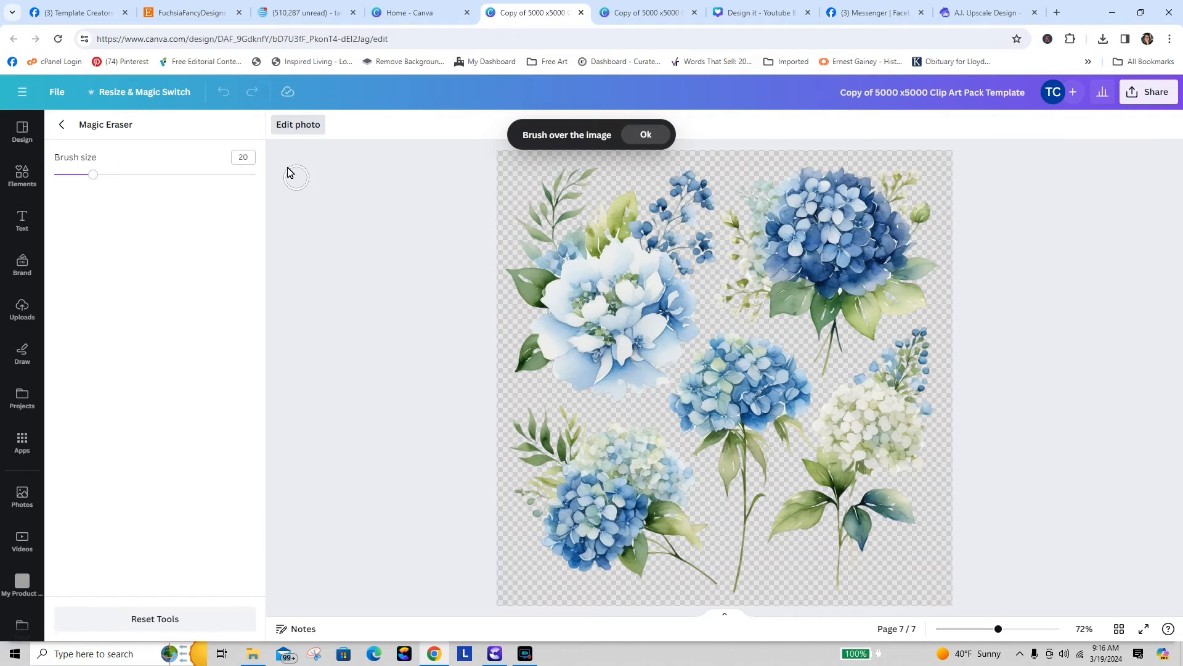
drag(256, 173, 260, 175)
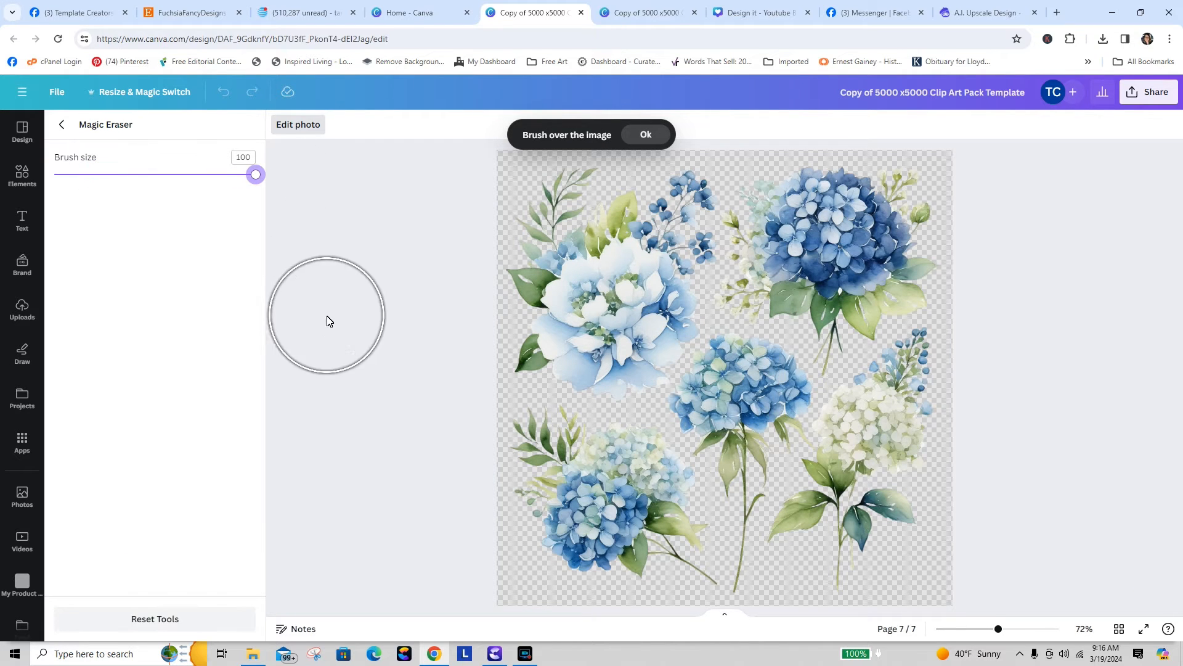
mouse_move(650, 315)
mouse_down()
mouse_move(605, 327)
mouse_move(584, 373)
mouse_move(635, 466)
mouse_move(643, 511)
mouse_move(600, 504)
mouse_move(617, 281)
mouse_move(697, 263)
mouse_move(857, 294)
mouse_move(885, 414)
mouse_move(820, 552)
mouse_up()
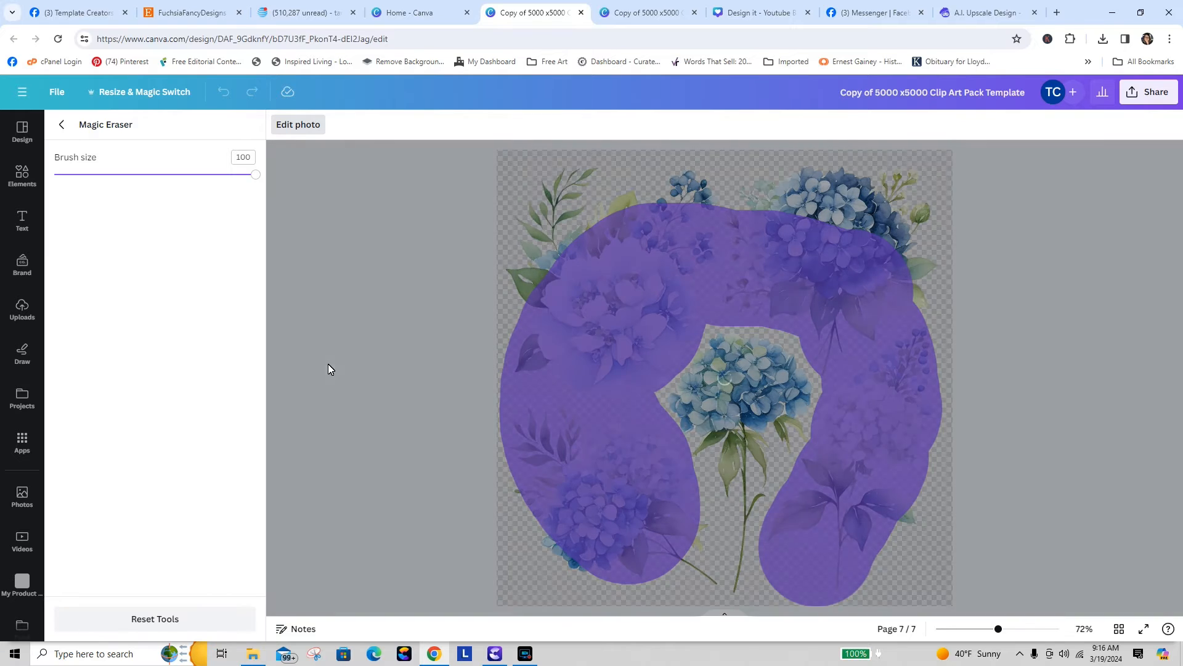
click(298, 131)
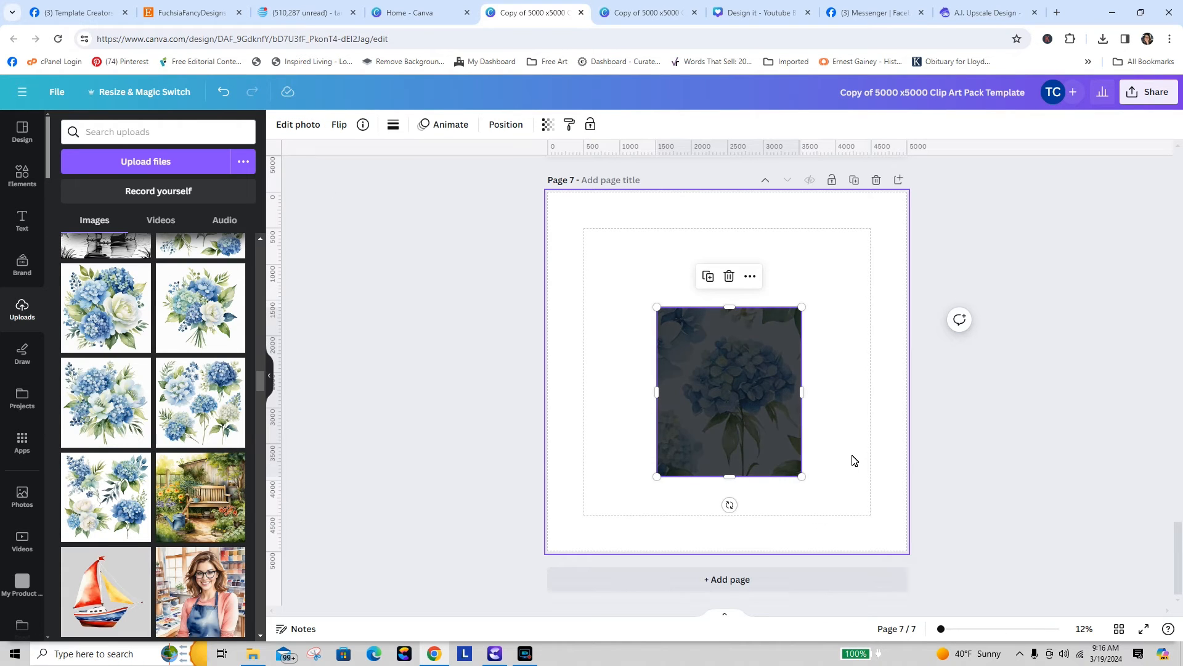
- Tighten the isolated hydrangea's crop at its top and left edges and move it from page 7 to page 5
drag(733, 308, 732, 331)
drag(656, 407, 677, 407)
drag(757, 410, 711, 305)
drag(1176, 551, 1176, 524)
drag(751, 490, 770, 194)
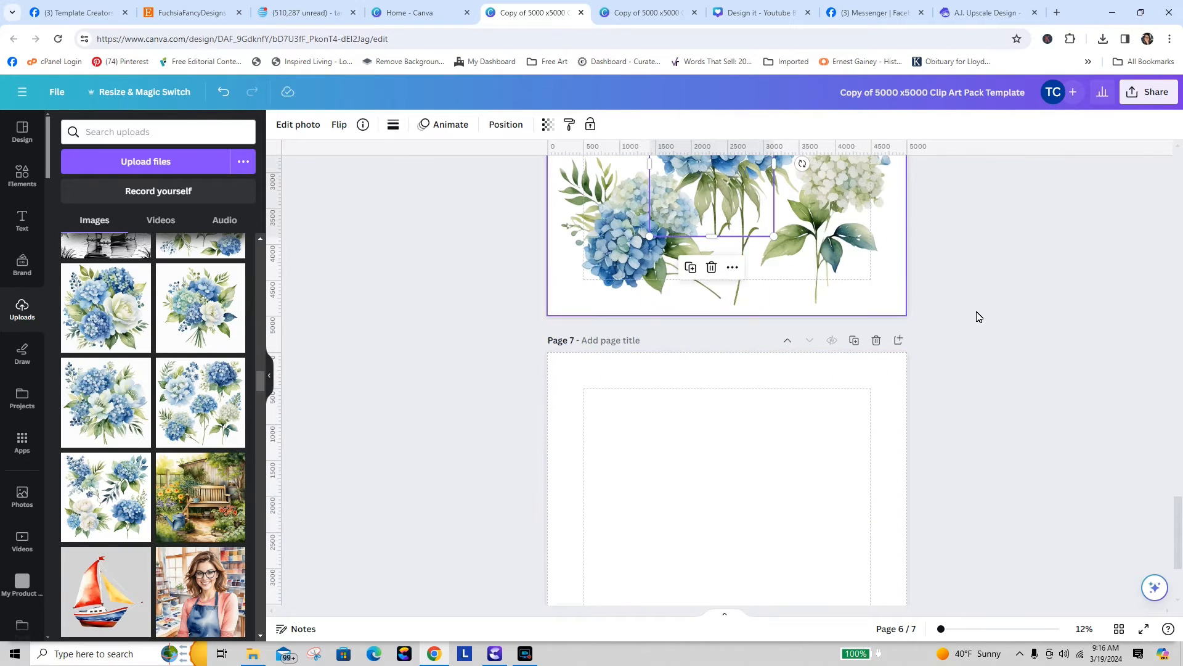
drag(1176, 528, 1165, 464)
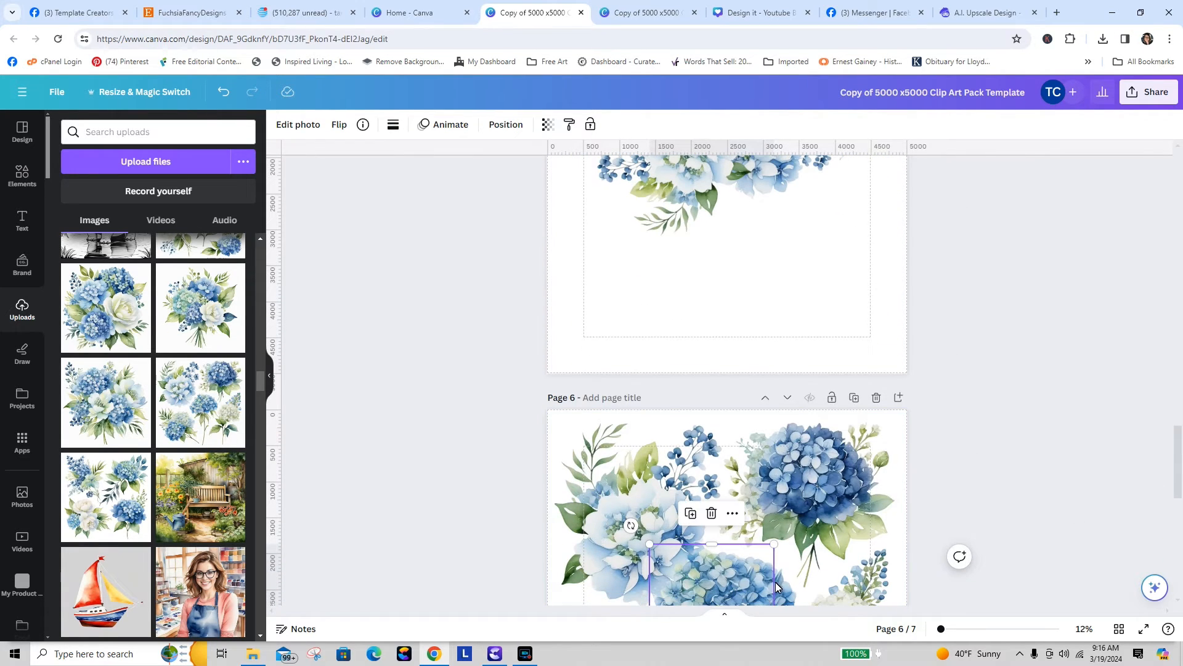
drag(776, 587, 843, 230)
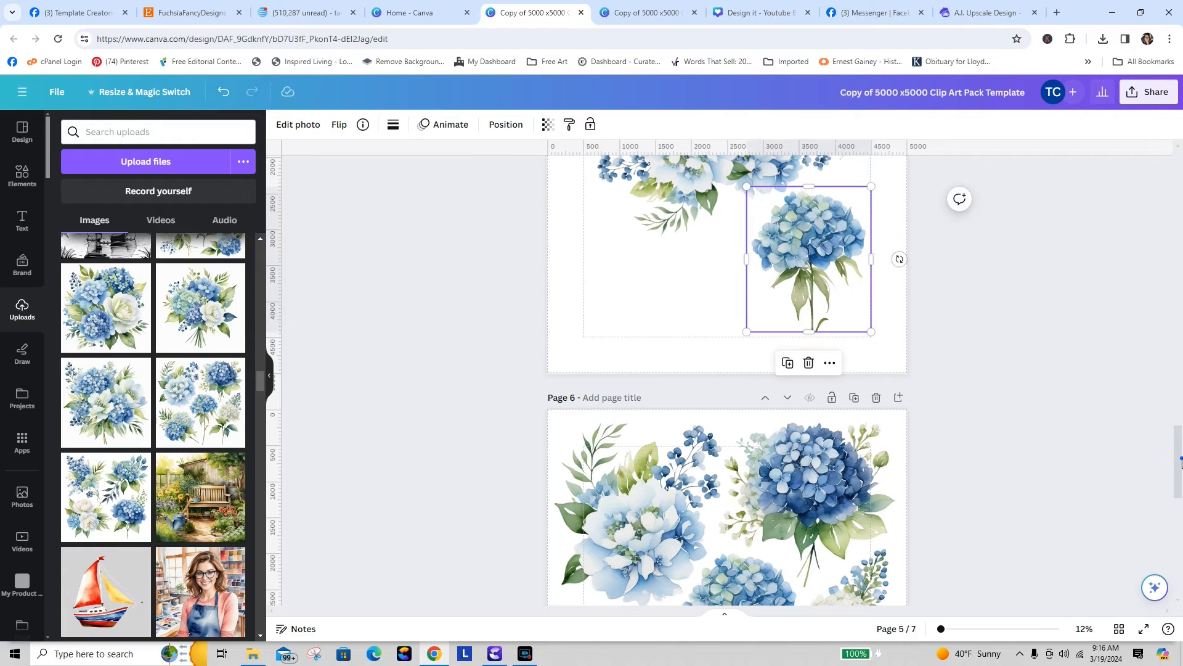
- Shrink the hydrangea to about 1059 px wide, rotate it to about -13°, and position it at the upper middle of the page 5 bouquet
drag(1181, 461, 1181, 414)
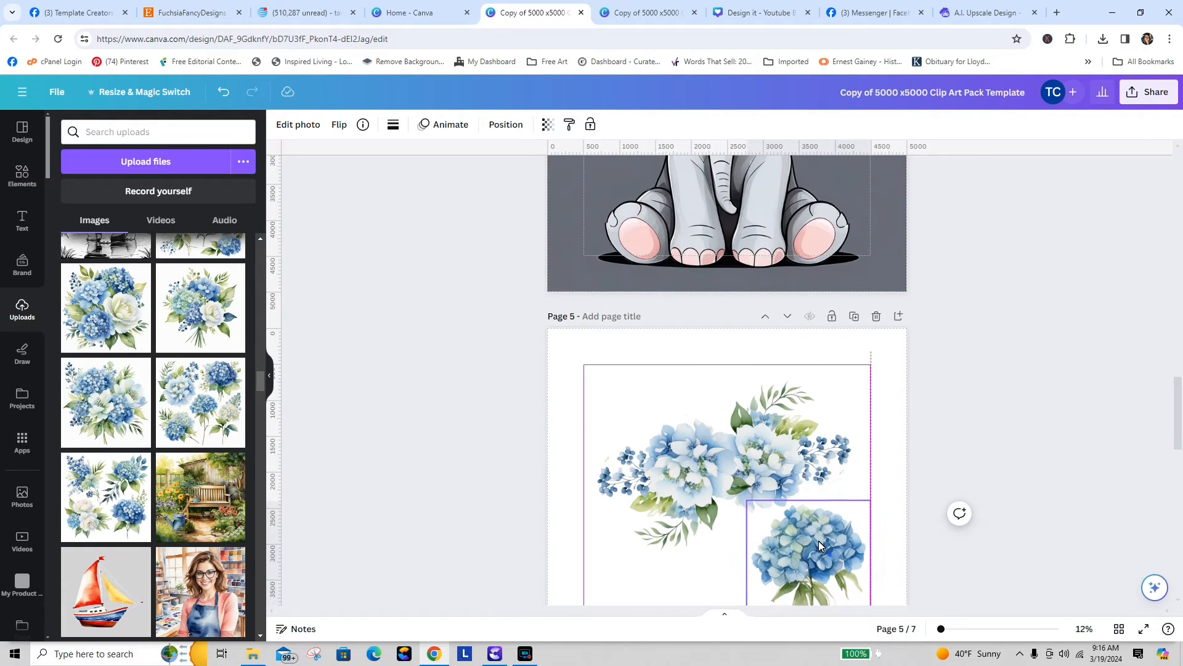
drag(818, 541, 736, 415)
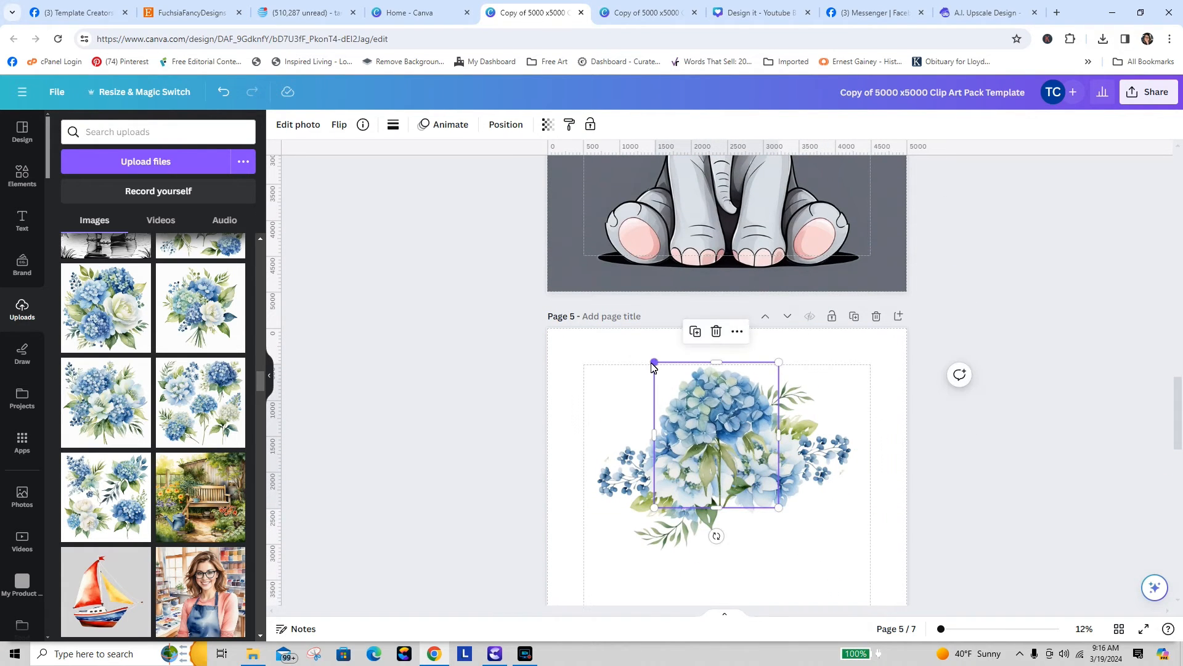
drag(654, 363, 704, 411)
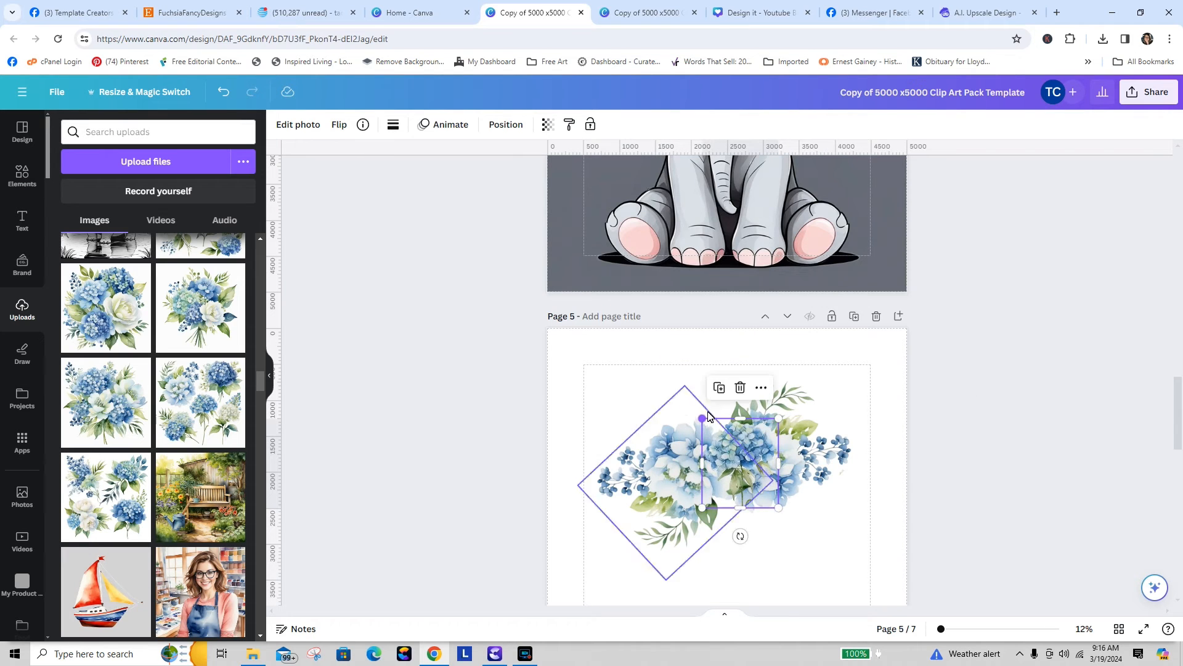
drag(748, 458, 721, 426)
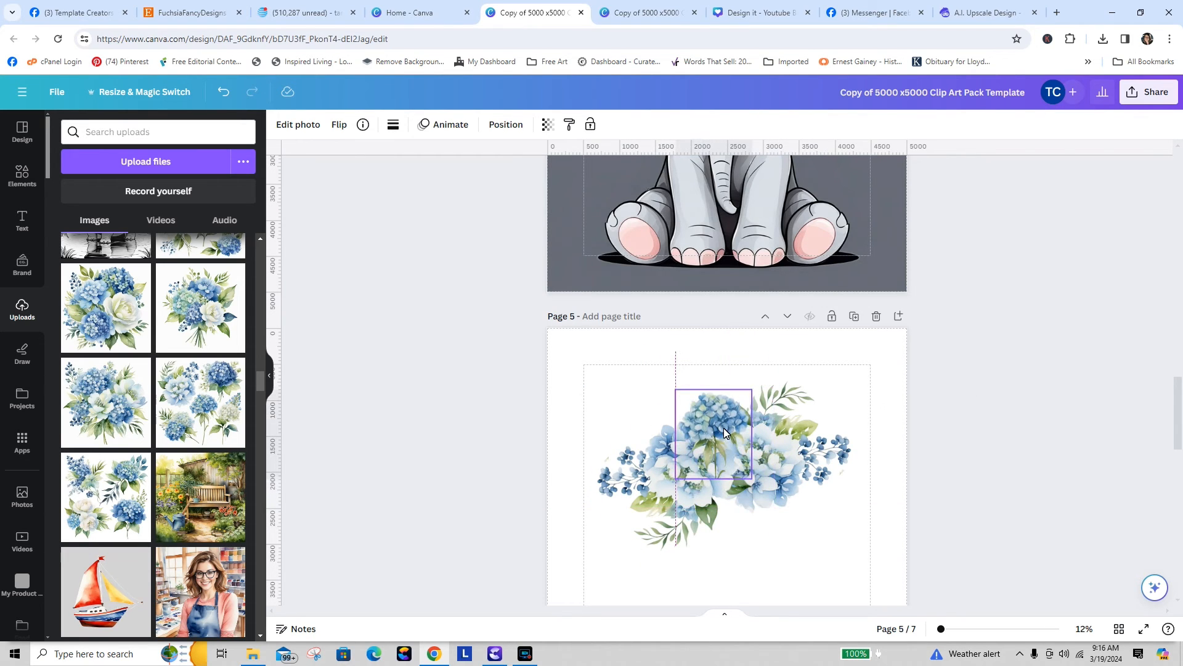
drag(716, 511, 735, 511)
drag(714, 406, 709, 412)
- Send the hydrangea behind the white-blue flowers and nudge it up so its bloom peeks out above them
click(506, 125)
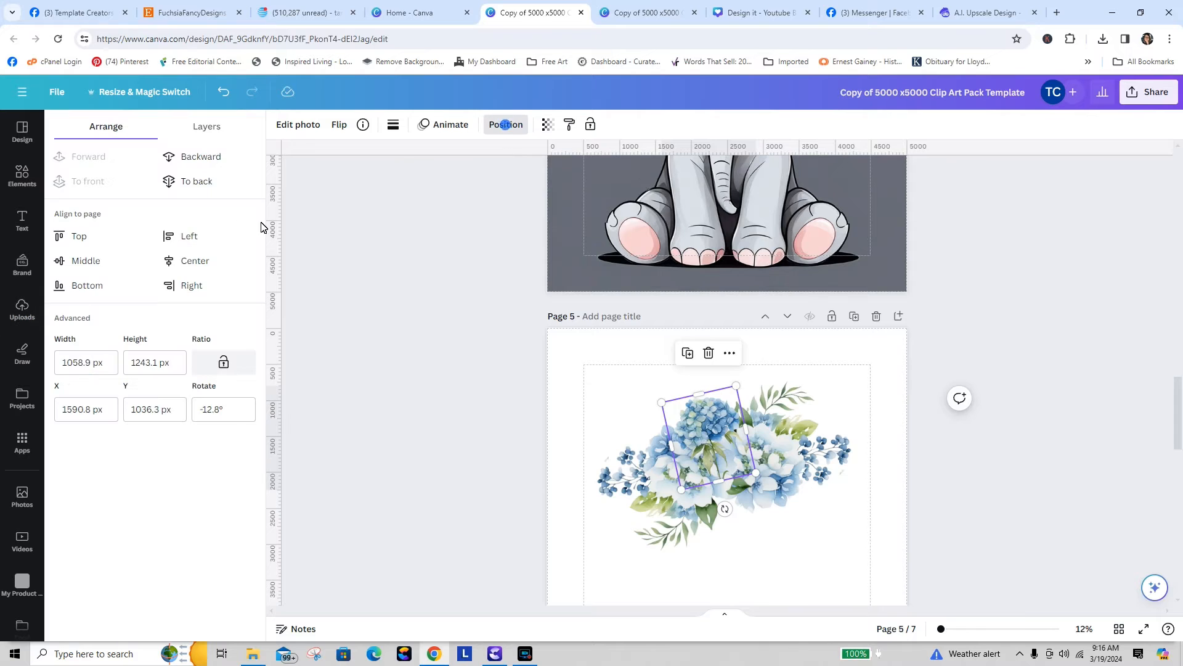
click(183, 181)
click(919, 497)
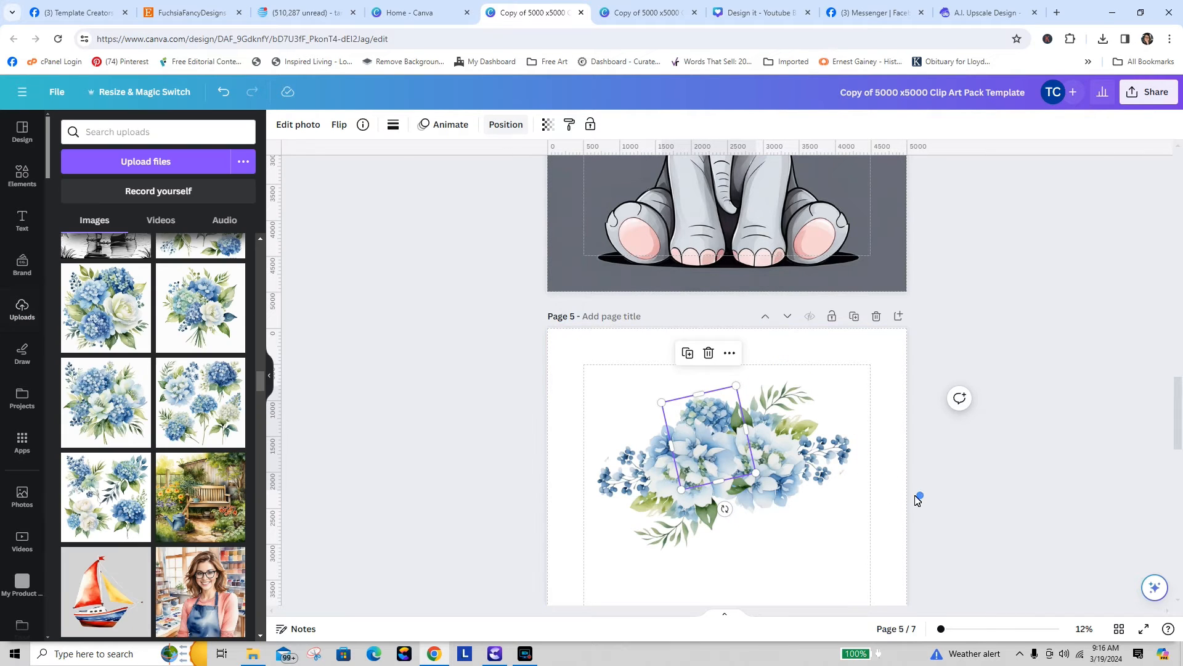
drag(712, 408, 727, 391)
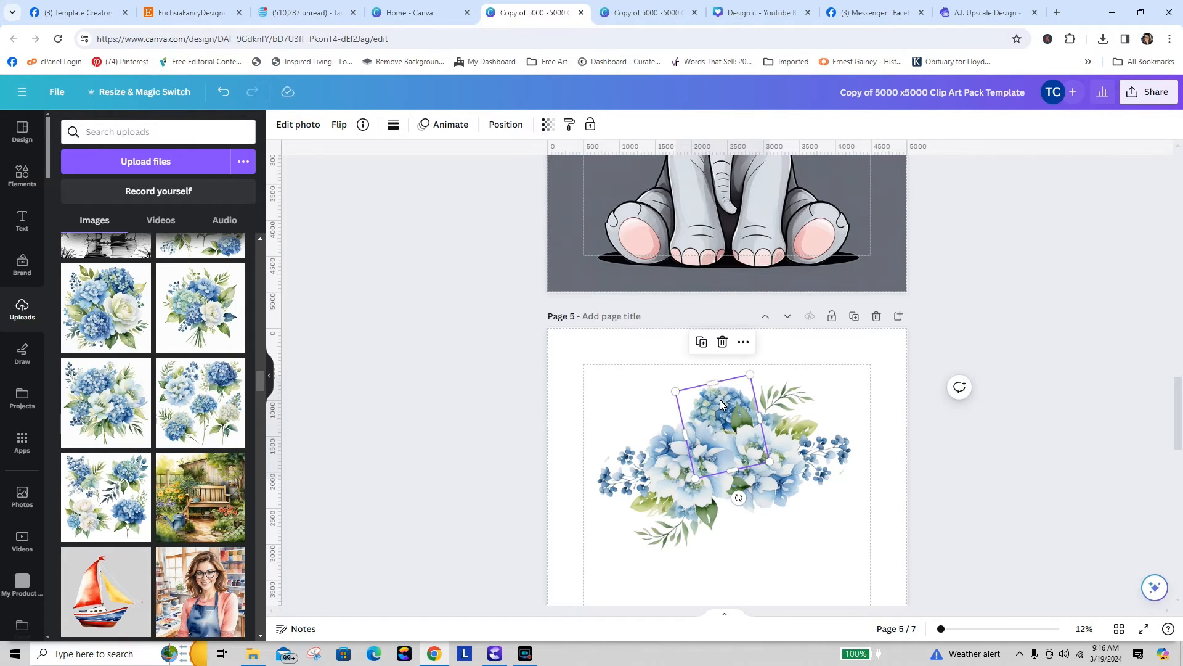
- Duplicate the hydrangea, rotate the copy to about 143°, and place it below the middle of the bouquet
click(701, 342)
drag(719, 435, 749, 546)
drag(752, 592, 681, 446)
drag(749, 537, 737, 520)
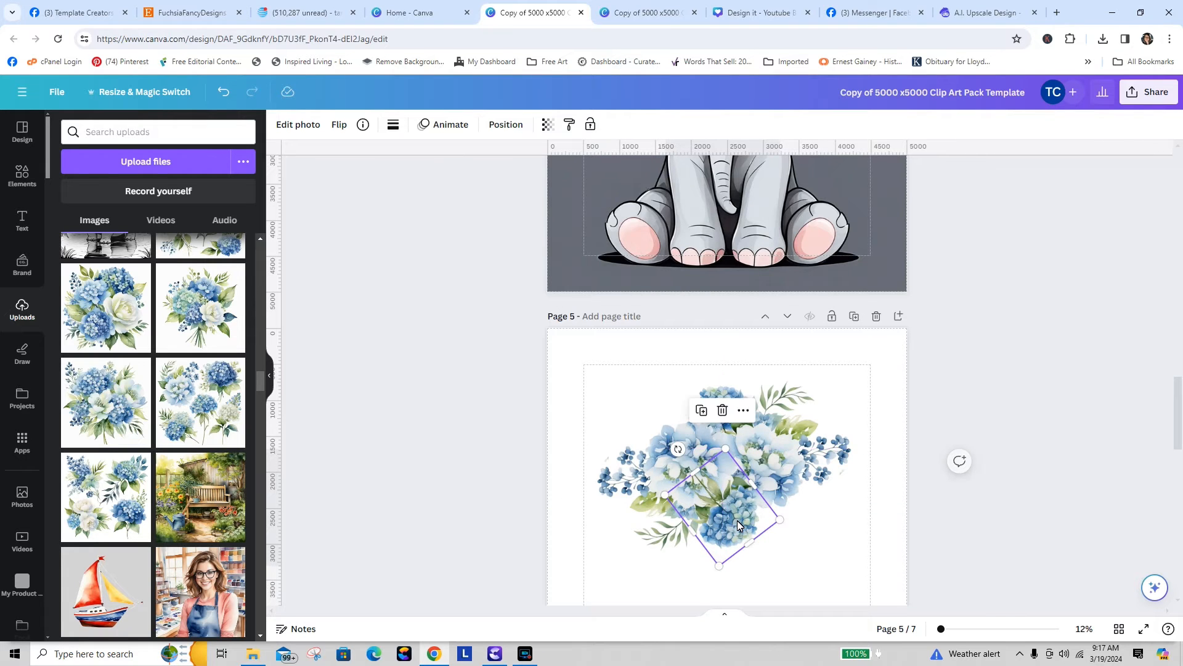
- Send the copied hydrangea to the back and nudge it slightly up beneath the bouquet
click(502, 126)
click(209, 181)
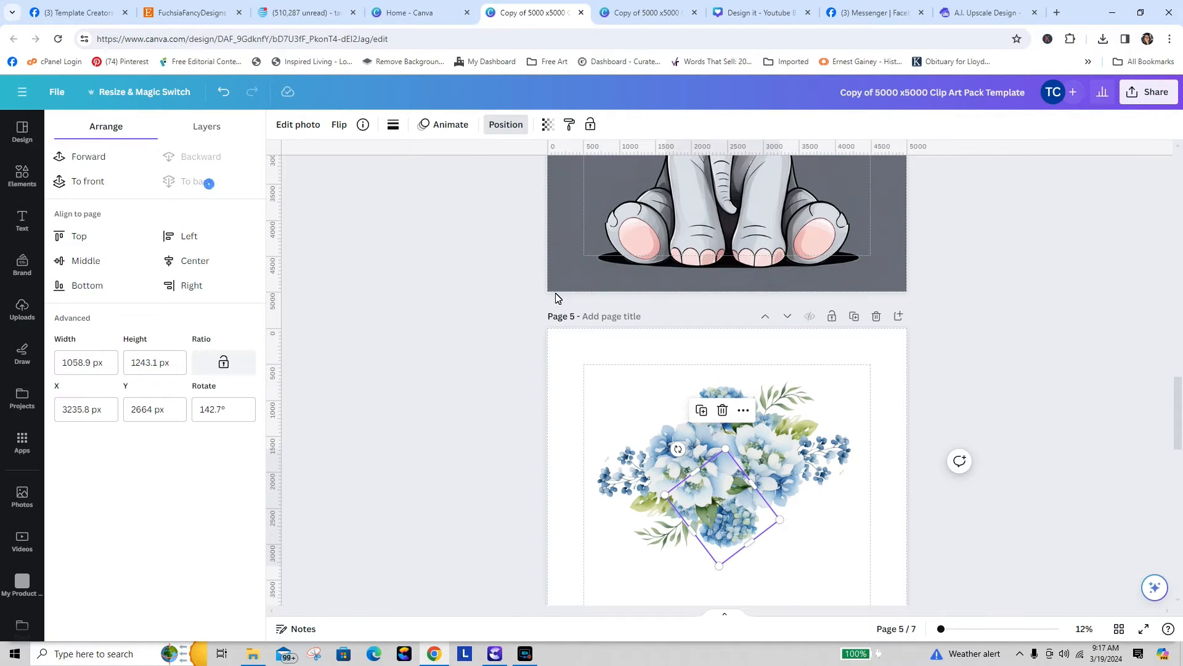
click(967, 508)
click(735, 526)
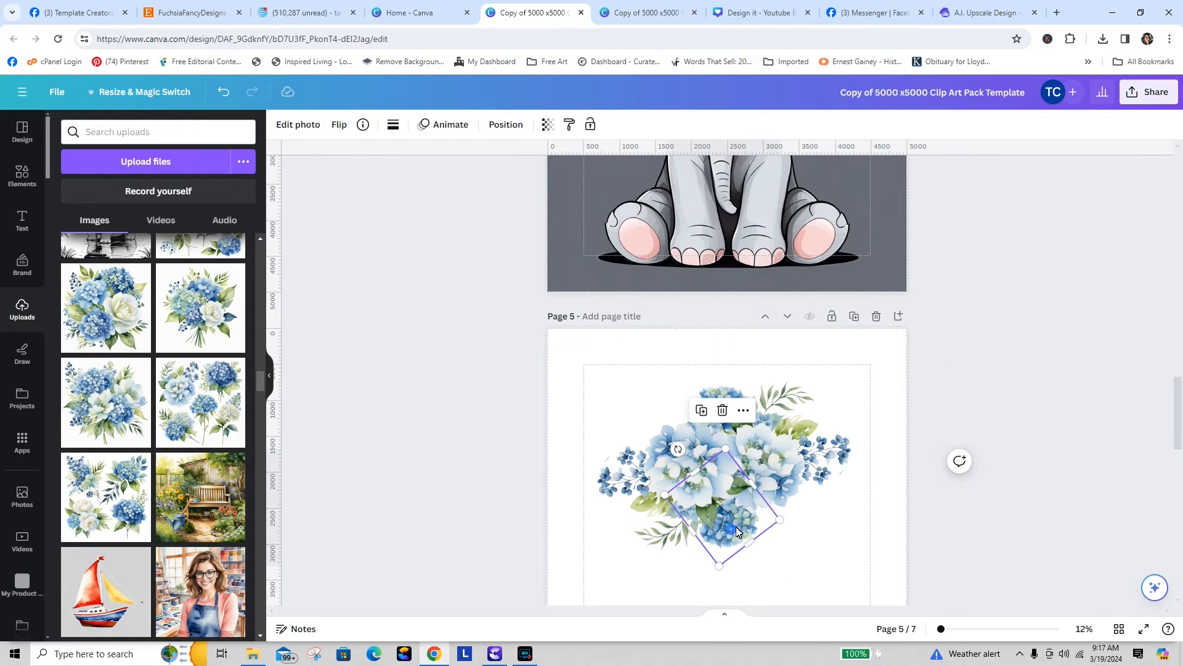
drag(736, 527, 735, 522)
click(936, 531)
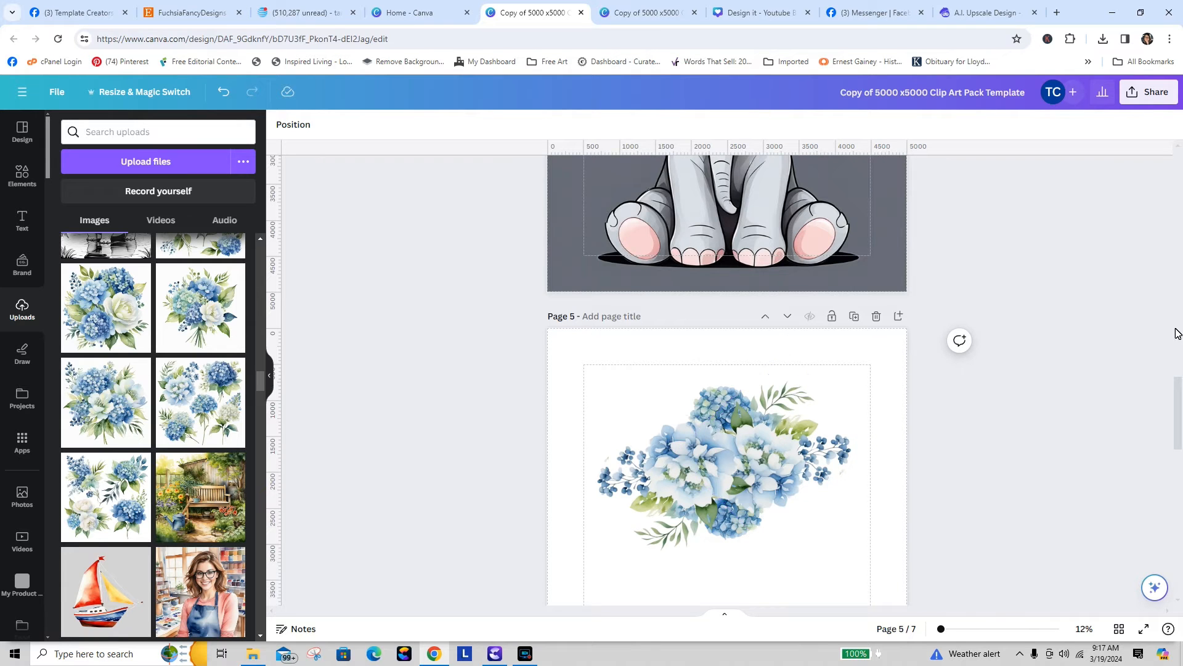
- Select the flower image on page 6 and open the Artistly Eucalyptus Pack folder from the projects
drag(1180, 413, 1180, 490)
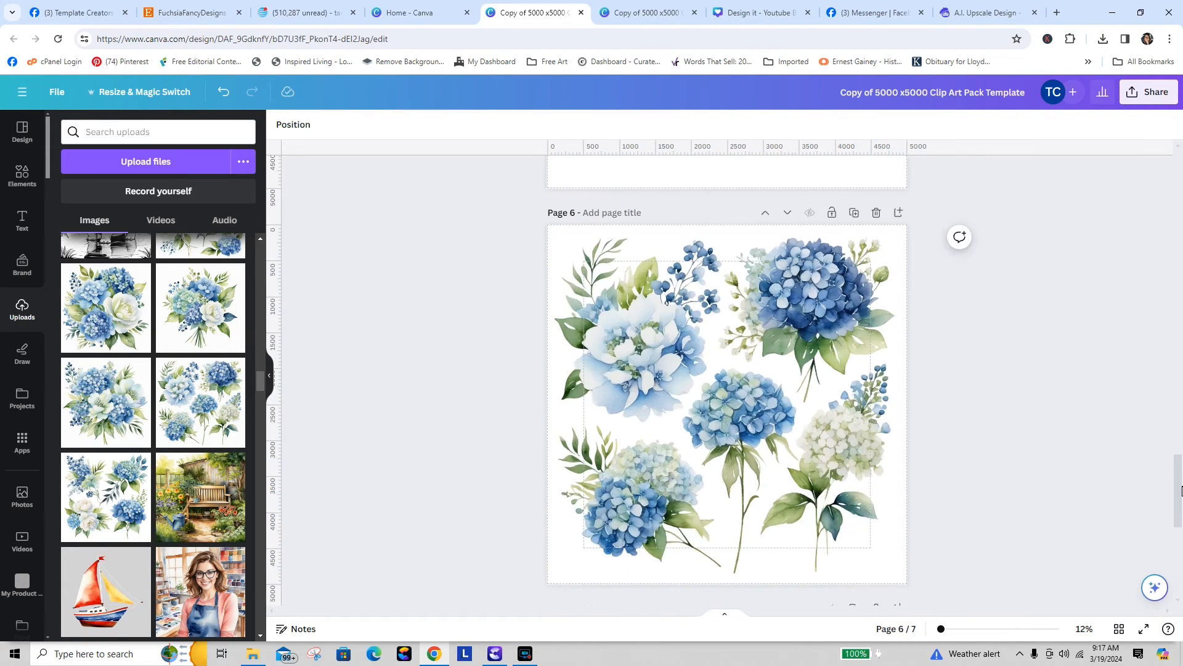
click(762, 475)
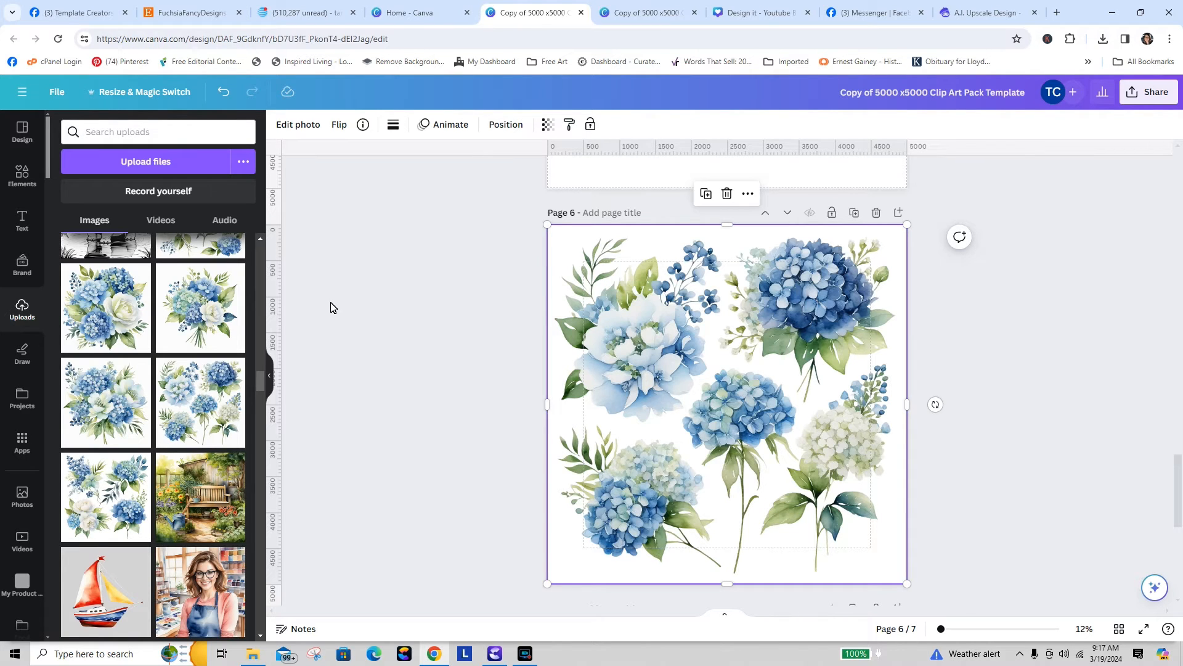
click(22, 398)
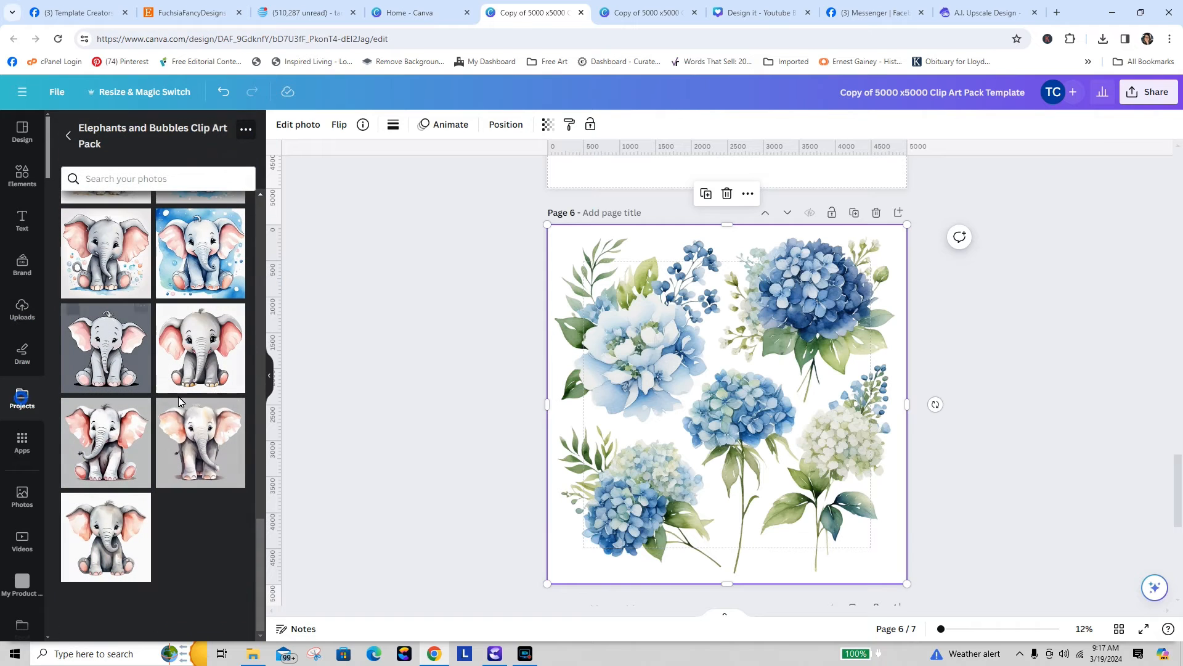
click(67, 135)
drag(260, 255, 269, 215)
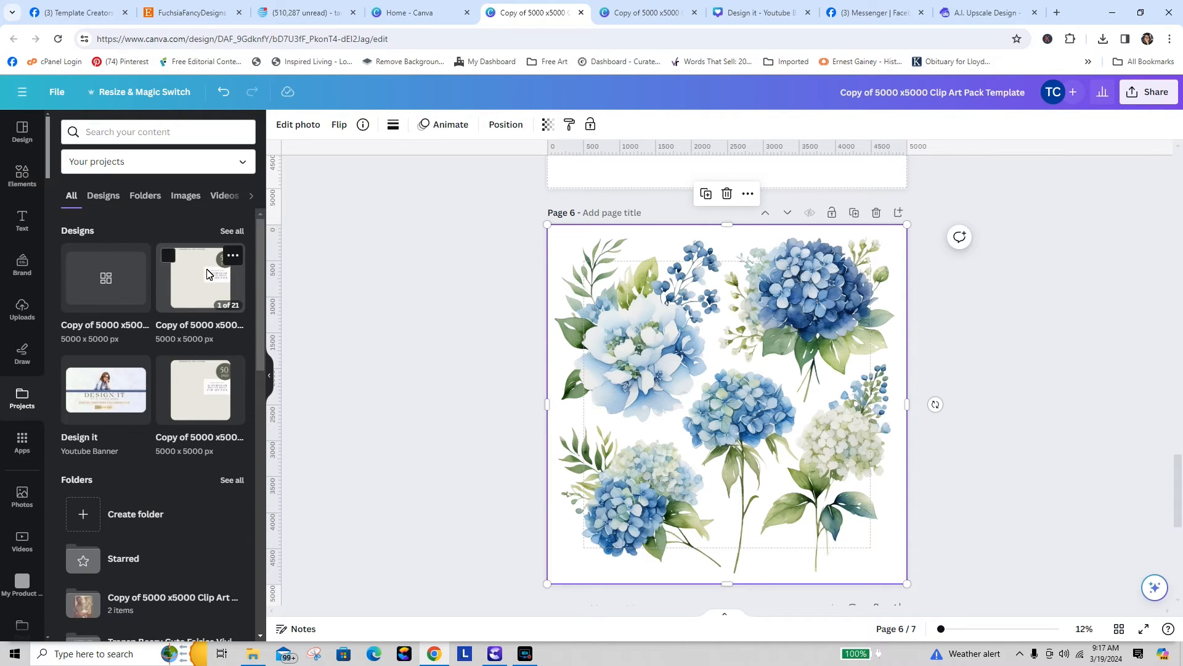
click(145, 195)
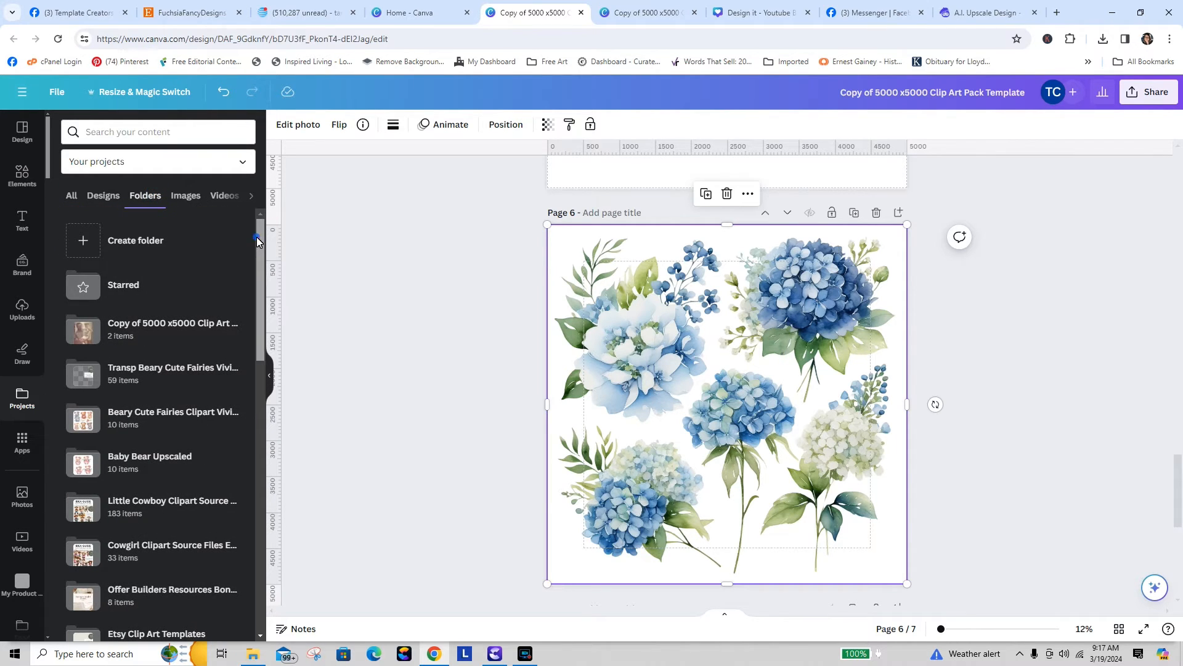
drag(257, 241, 277, 475)
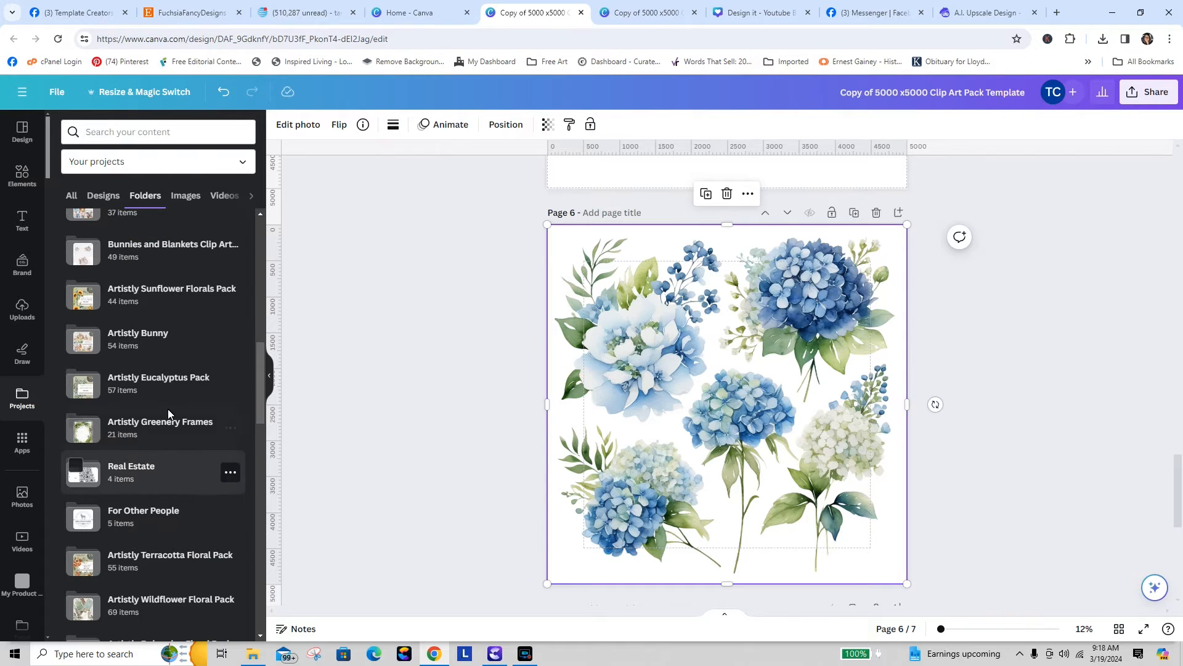
click(164, 379)
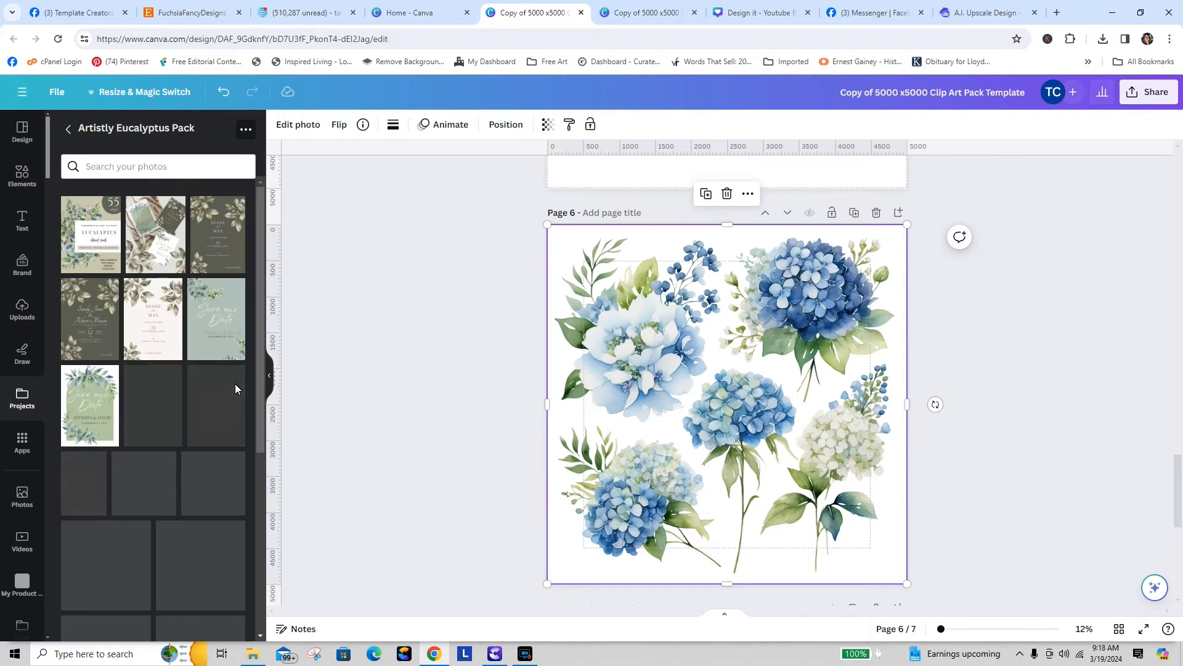
- Insert a blank page after the flower image page and move it up one position so it follows page 5
drag(262, 301, 262, 455)
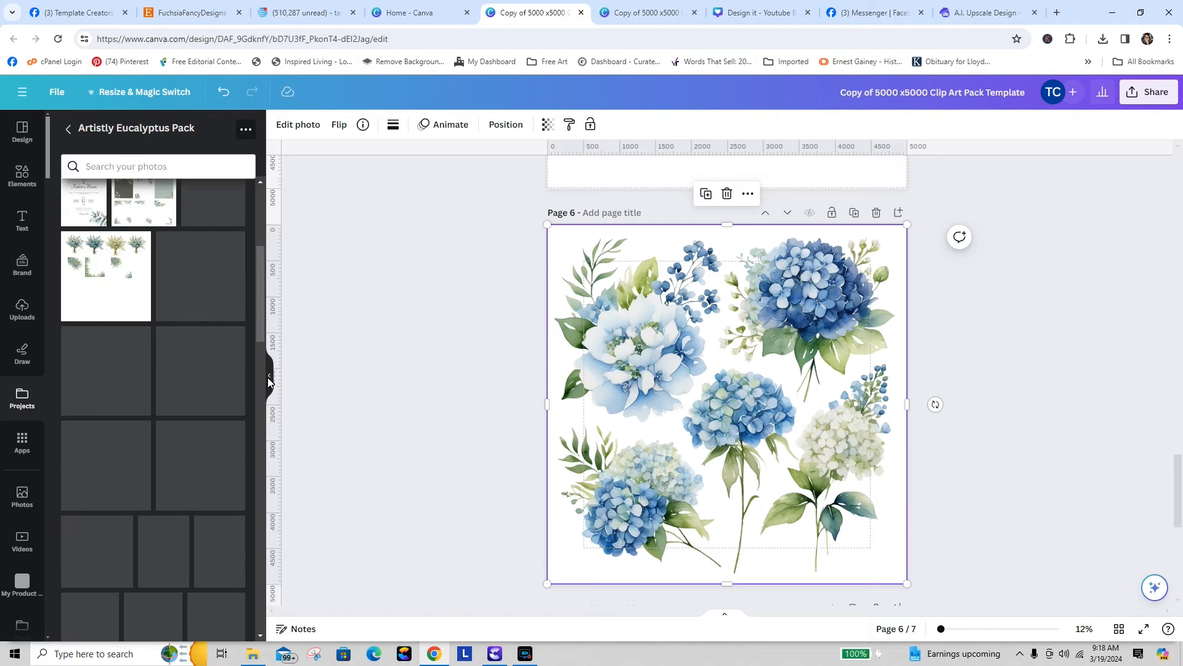
drag(260, 291, 260, 582)
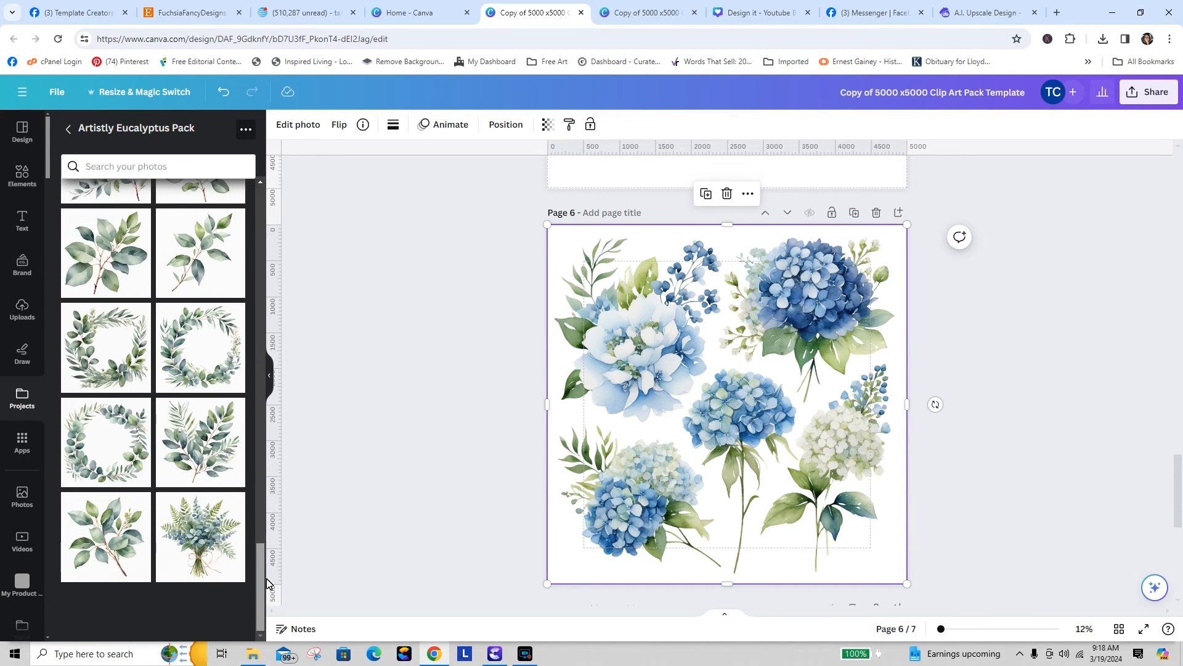
drag(269, 572, 260, 394)
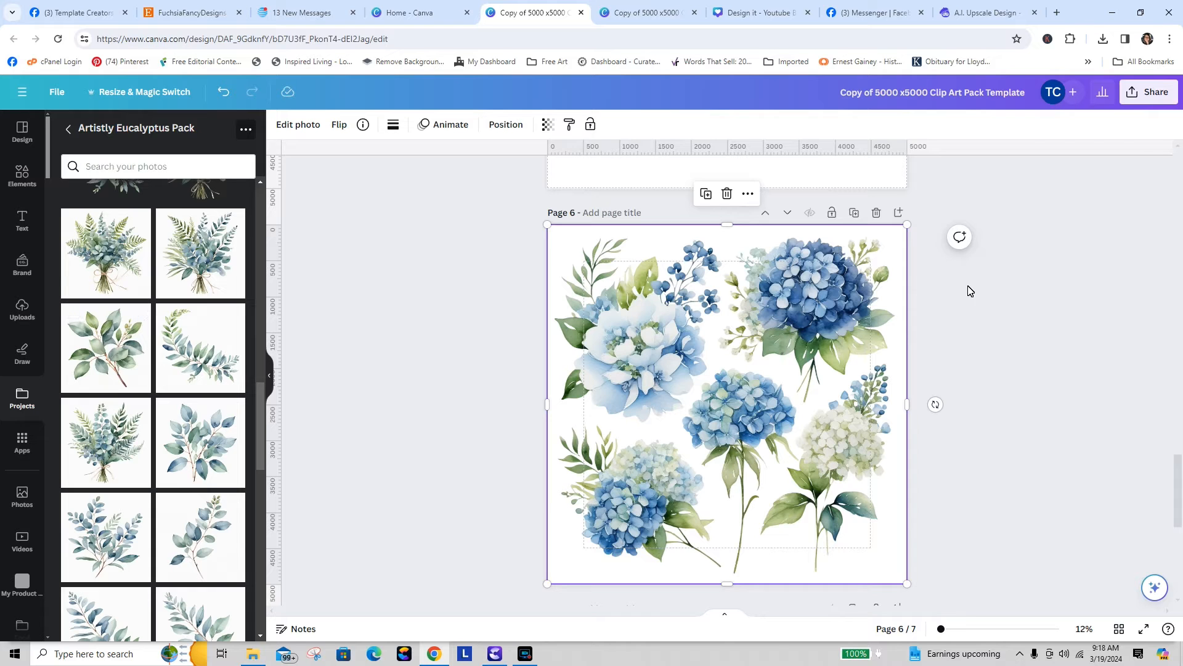
click(897, 213)
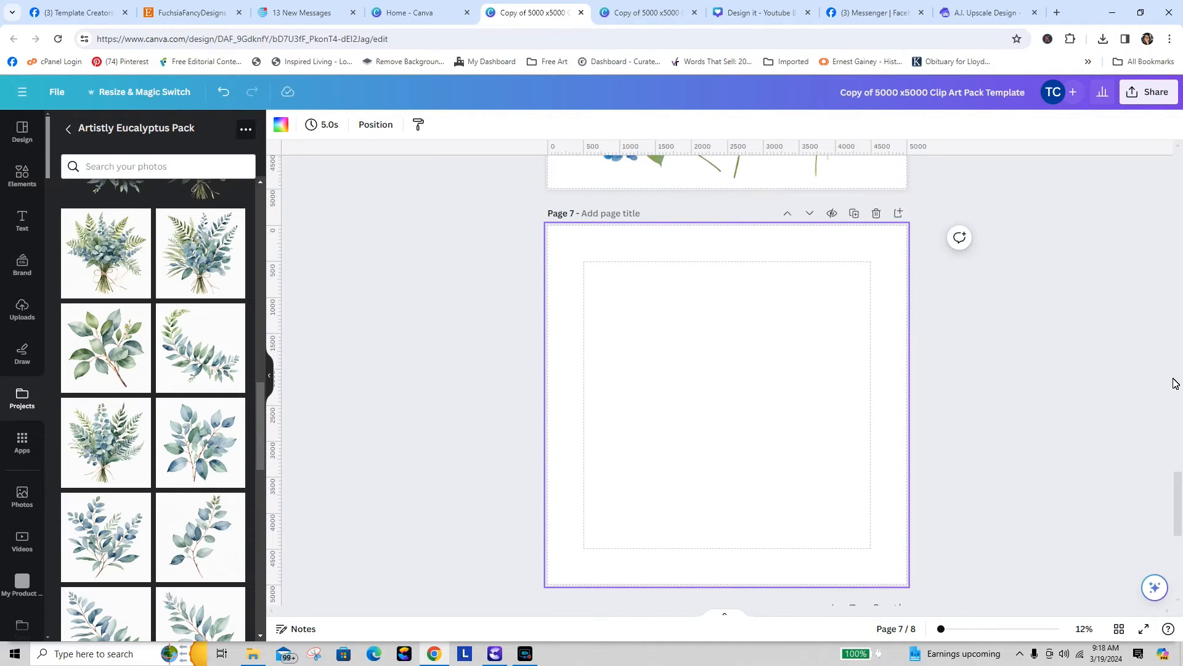
click(787, 213)
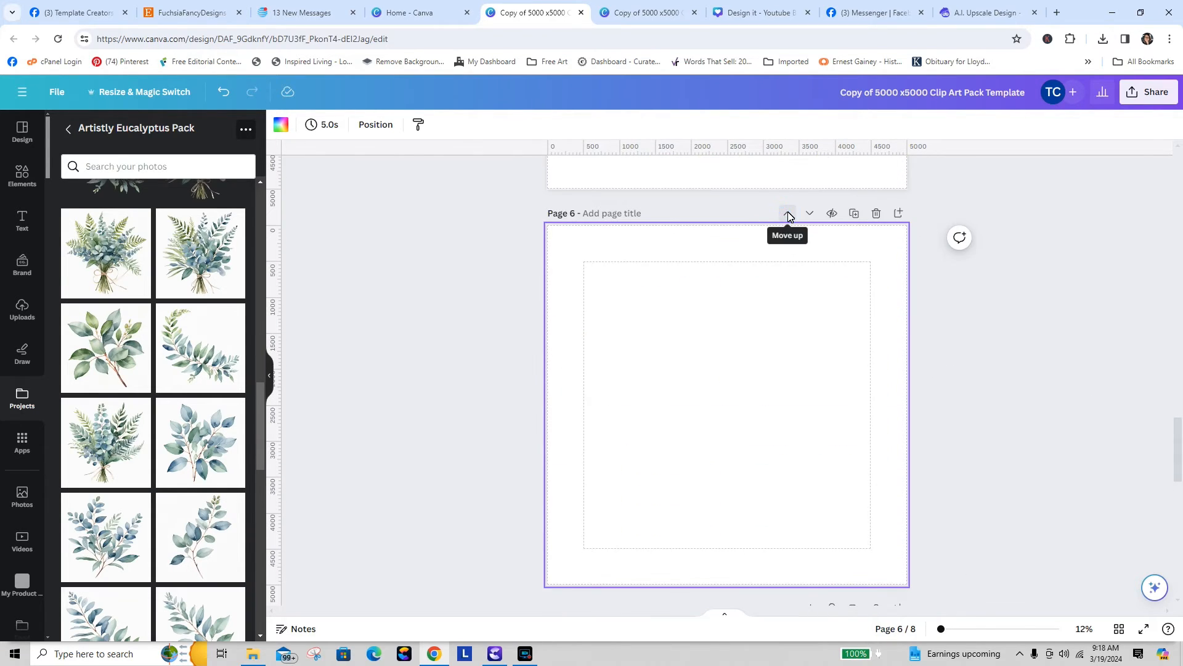
- Add the green leafy branch with small buds from the eucalyptus pack to the blank page 6 and apply background removal
scroll(1179, 431, up, 5)
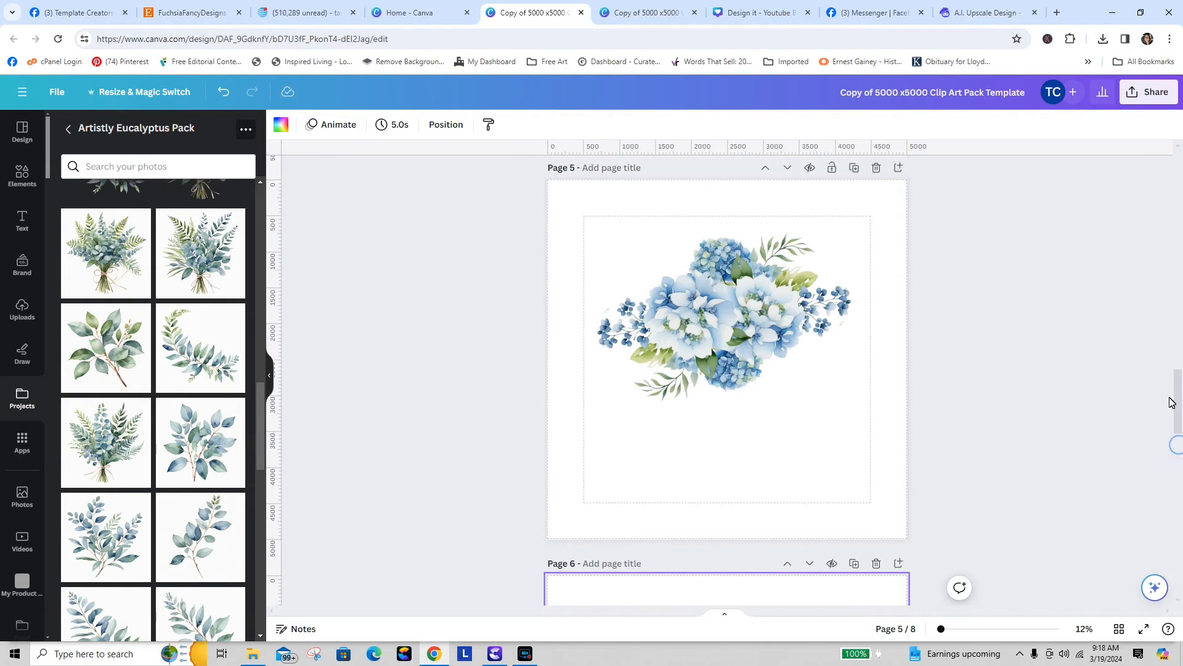
scroll(1179, 425, down, 4)
scroll(1179, 427, up, 2)
drag(1180, 428, 1179, 426)
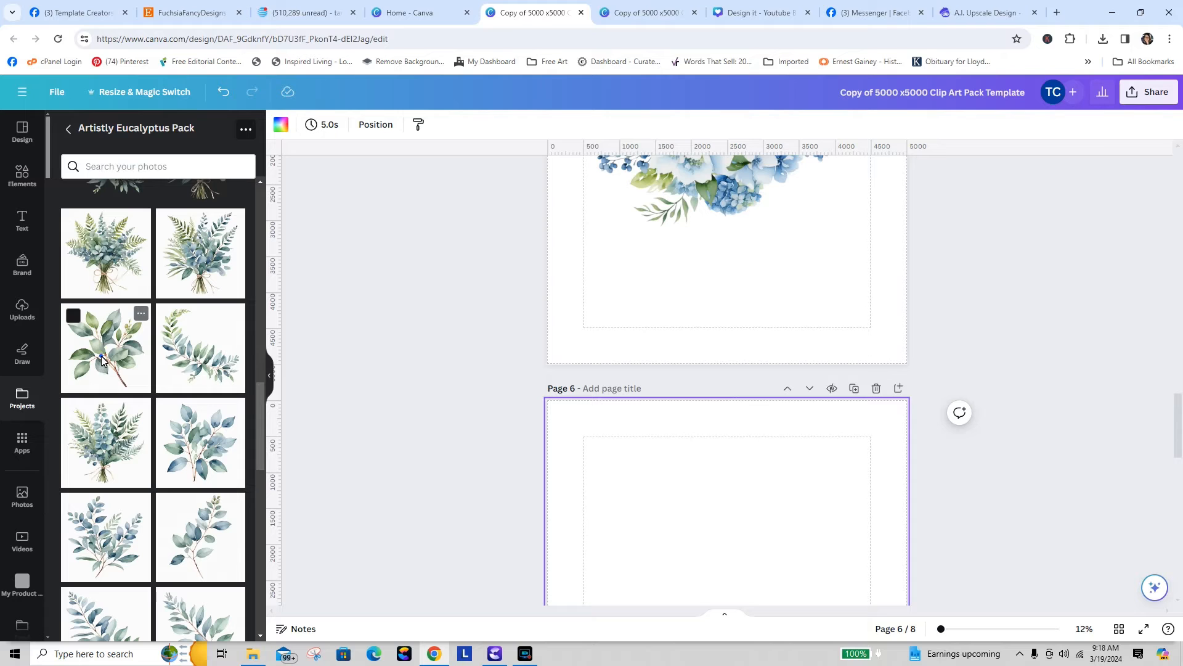
drag(101, 361, 588, 483)
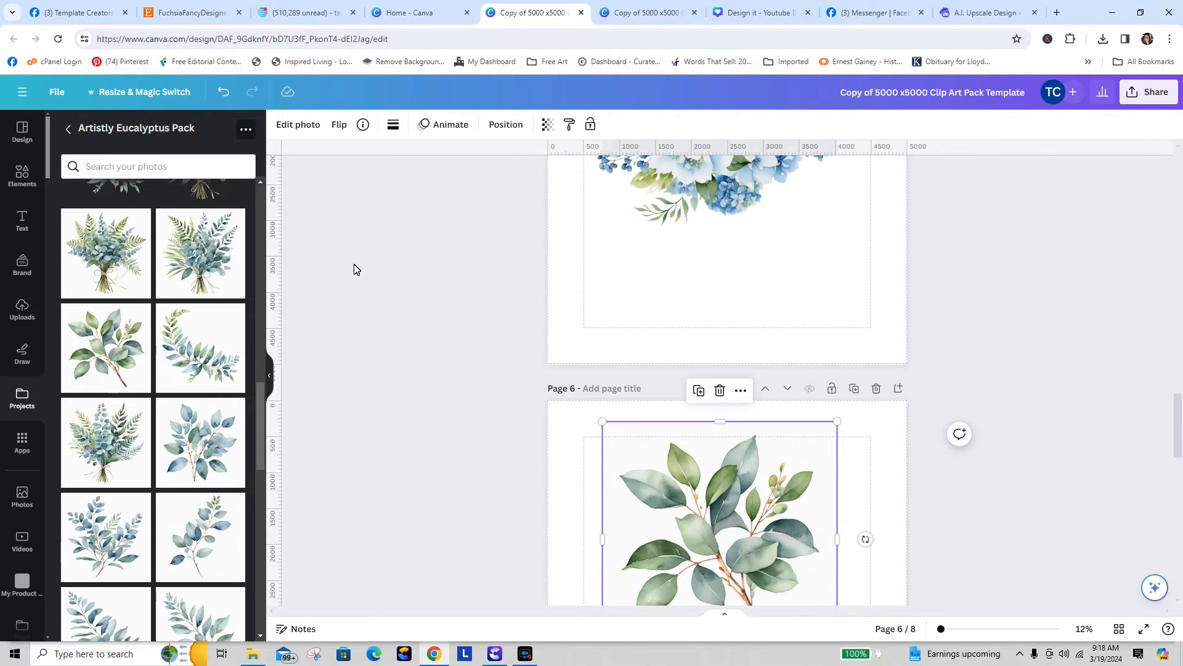
click(80, 214)
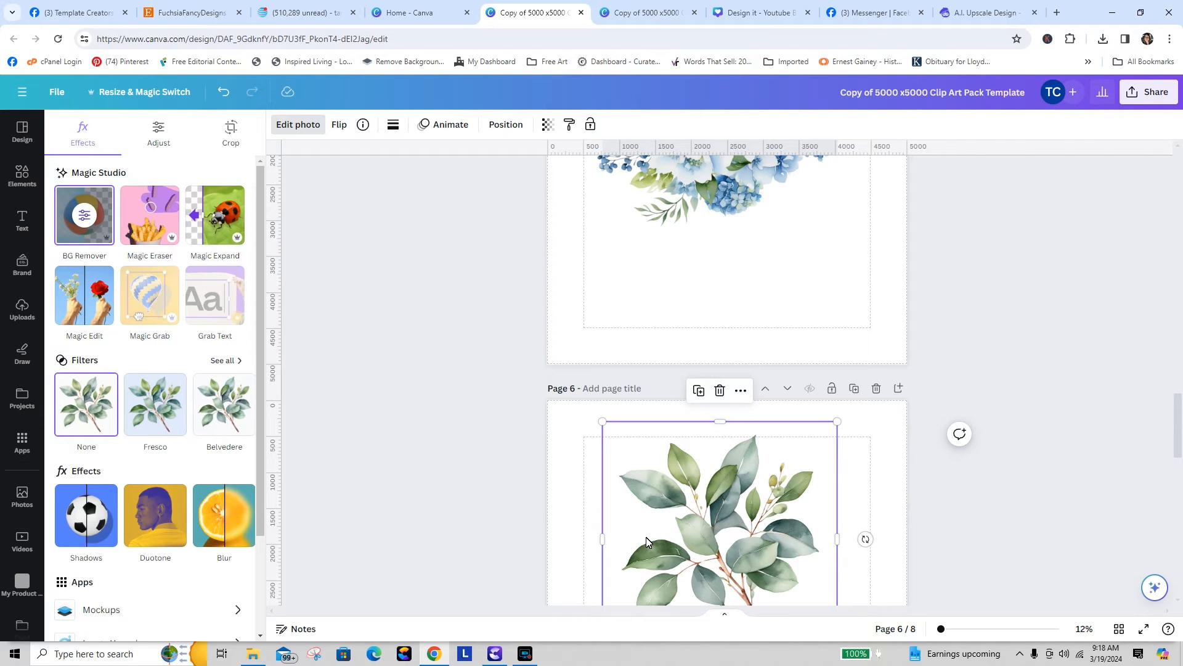
- Move the leafy branch onto the bouquet on page 5 and remove the branch's background
drag(718, 551, 713, 232)
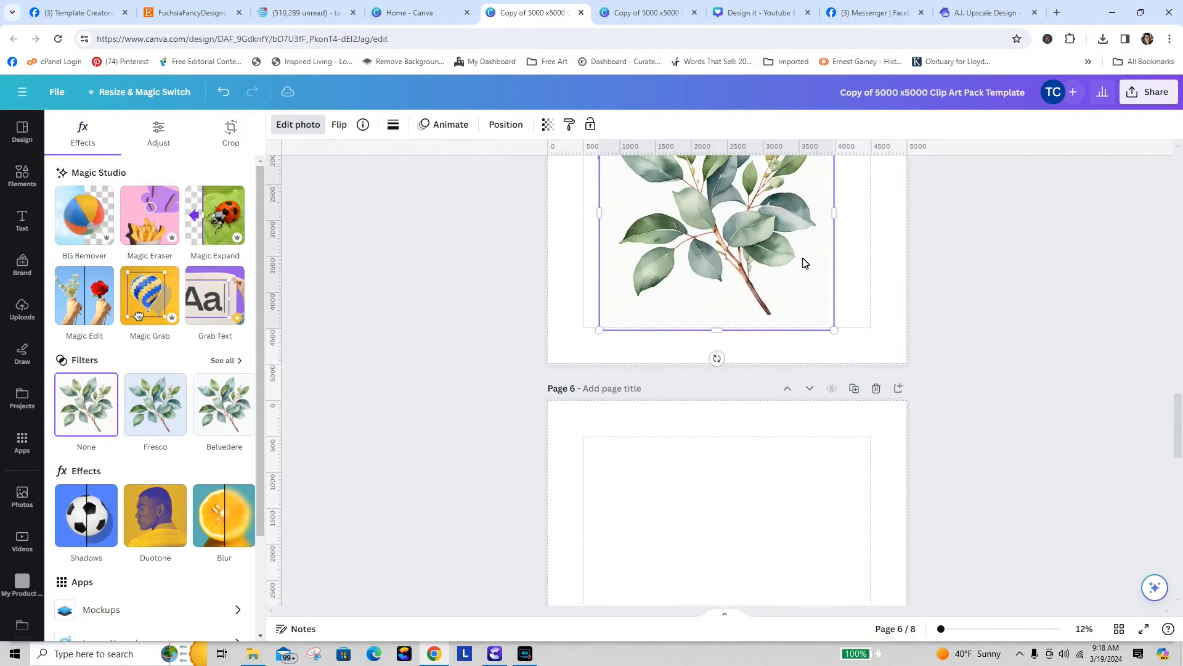
drag(1176, 425, 1169, 377)
drag(776, 523, 759, 458)
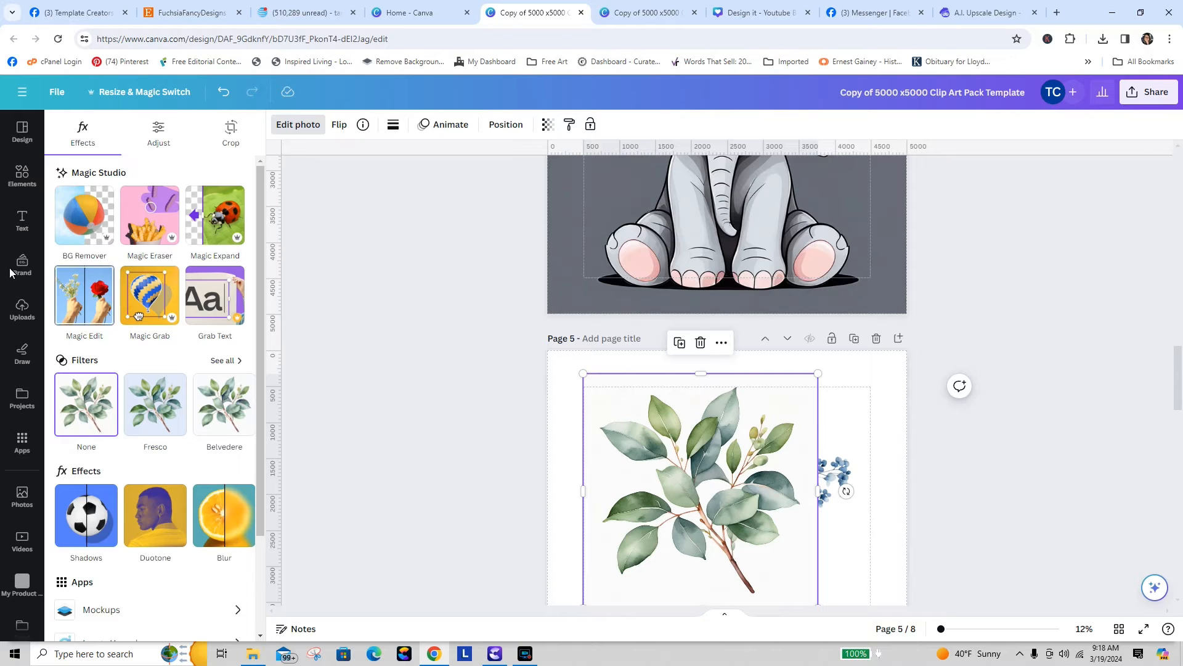
click(71, 209)
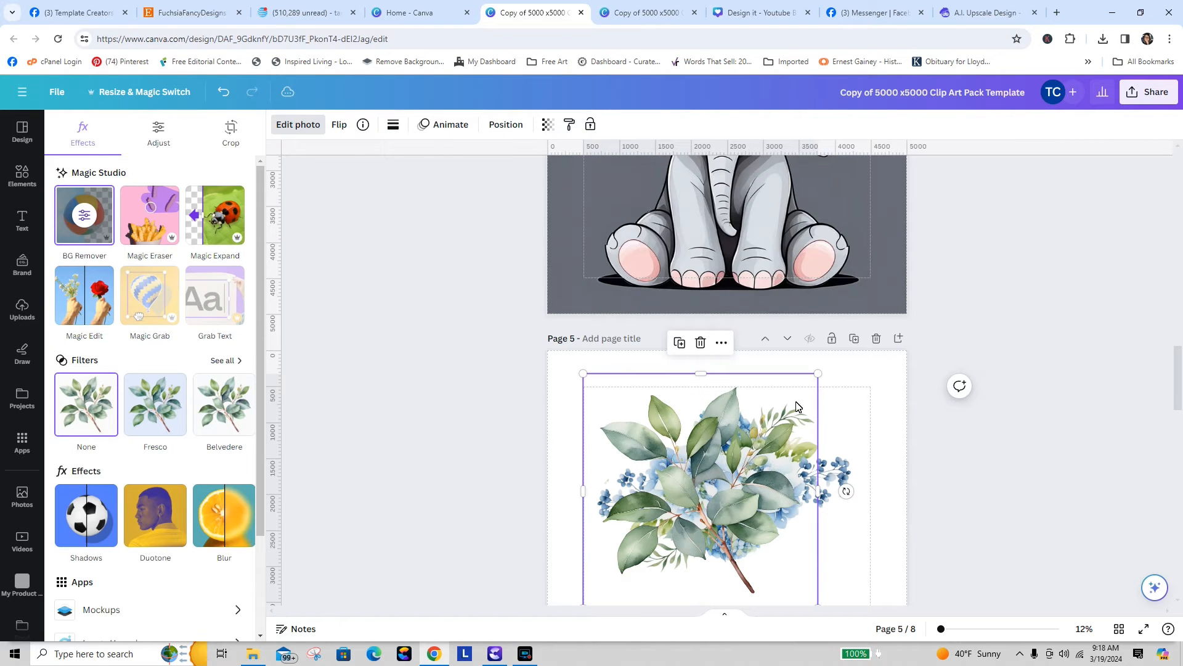
- Shrink the leafy branch to about 1434 px, place it at the bouquet's upper left, and send it backward behind the flowers
drag(820, 377, 691, 505)
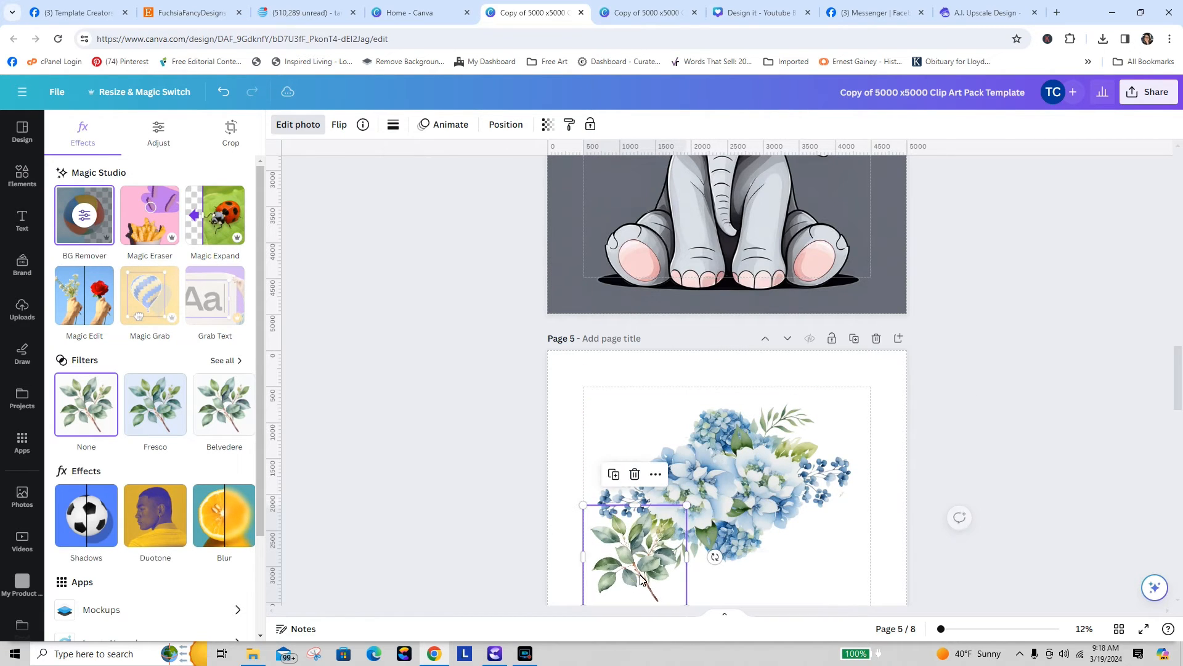
drag(646, 559, 670, 473)
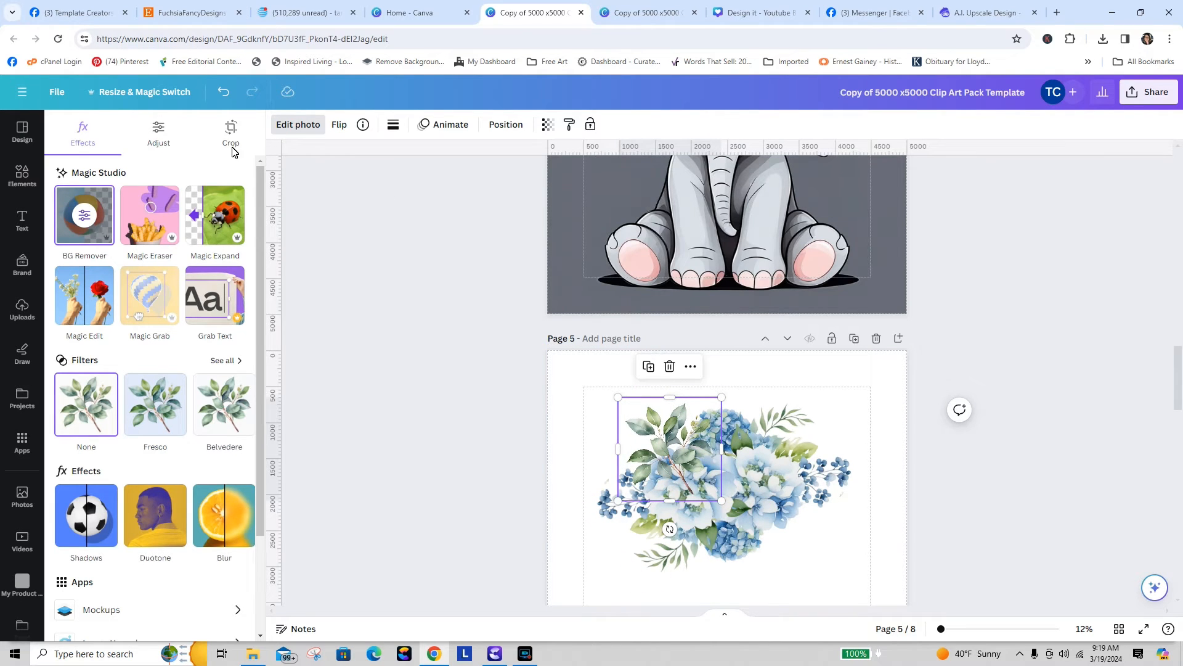
click(511, 128)
click(199, 159)
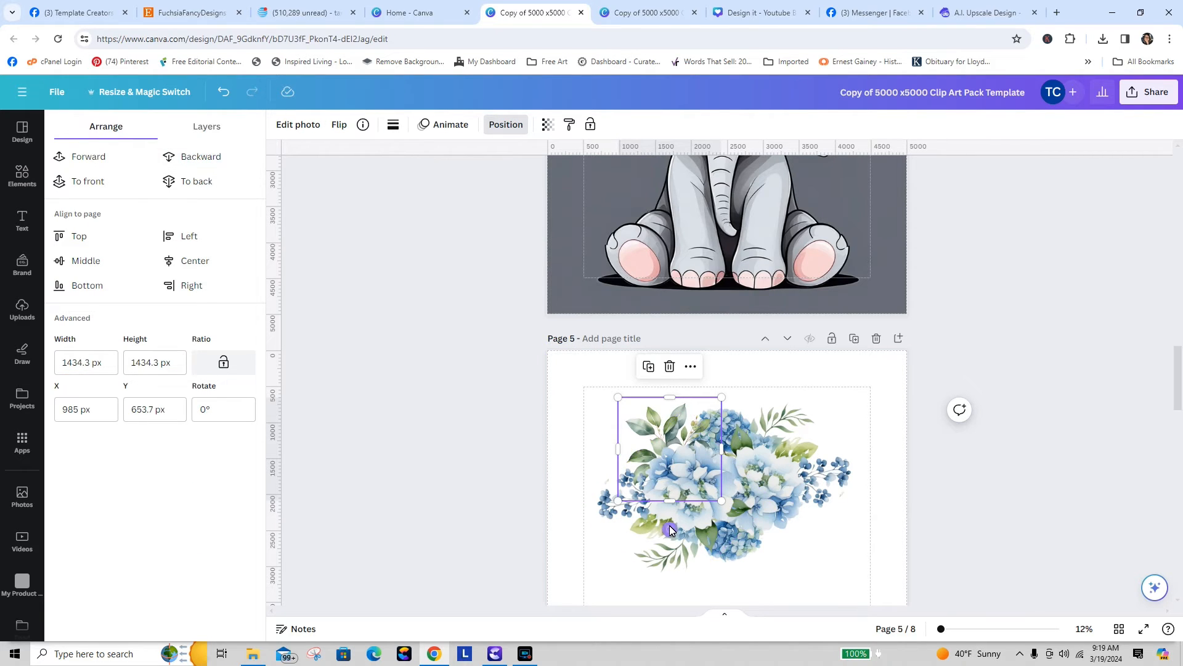
- Rotate the leafy branch to -45°, reduce its width to about 1349 px, and tuck it behind the upper-left flower
drag(670, 530, 723, 507)
mouse_move(655, 417)
mouse_down()
mouse_move(636, 415)
mouse_move(651, 432)
mouse_move(615, 405)
mouse_move(657, 438)
mouse_up()
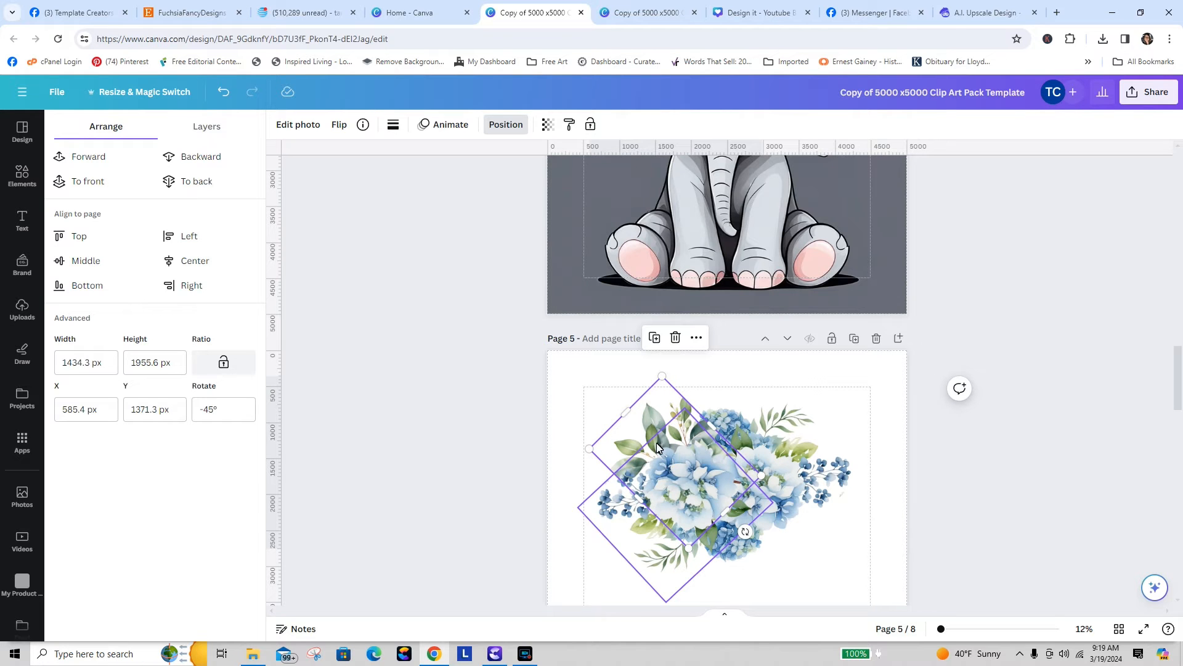
drag(664, 379, 660, 394)
drag(637, 437, 645, 436)
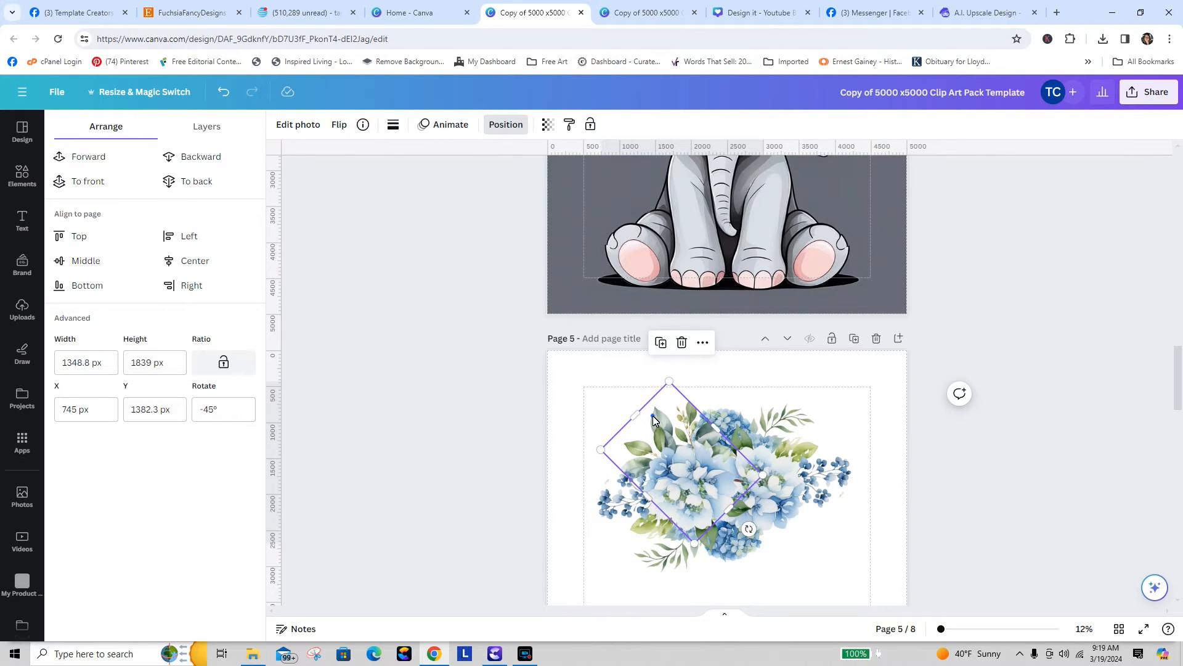
- Duplicate the leafy branch, rotate the copy to about 126.6°, and place it at the bouquet's lower right
click(662, 344)
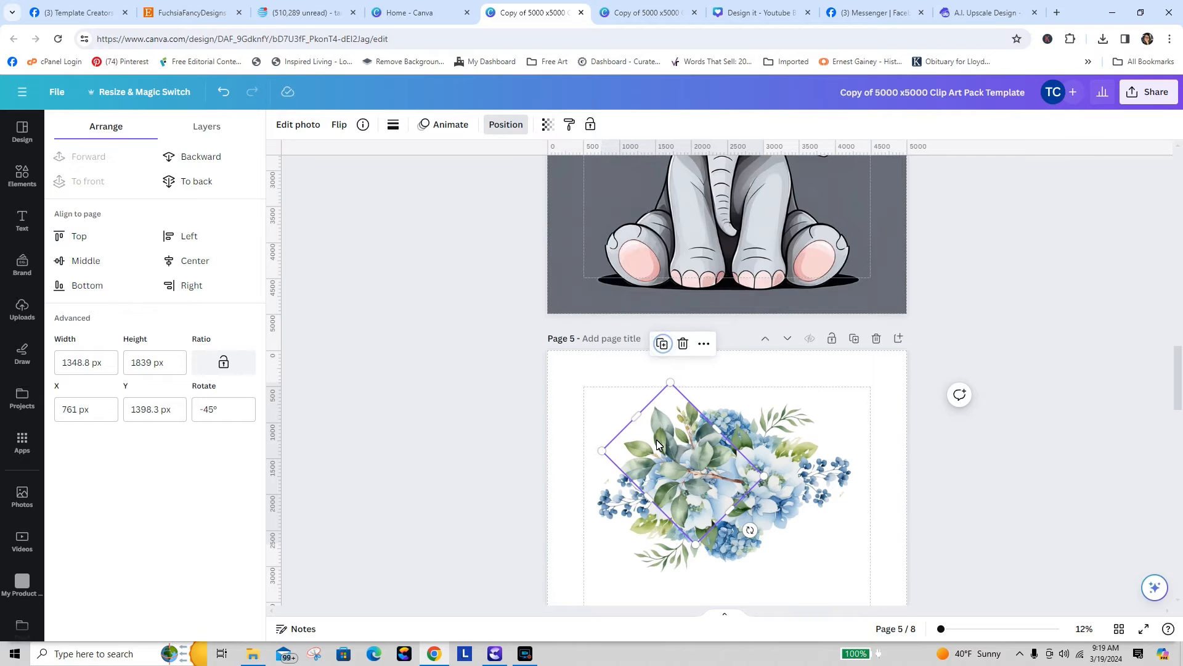
drag(657, 439, 634, 515)
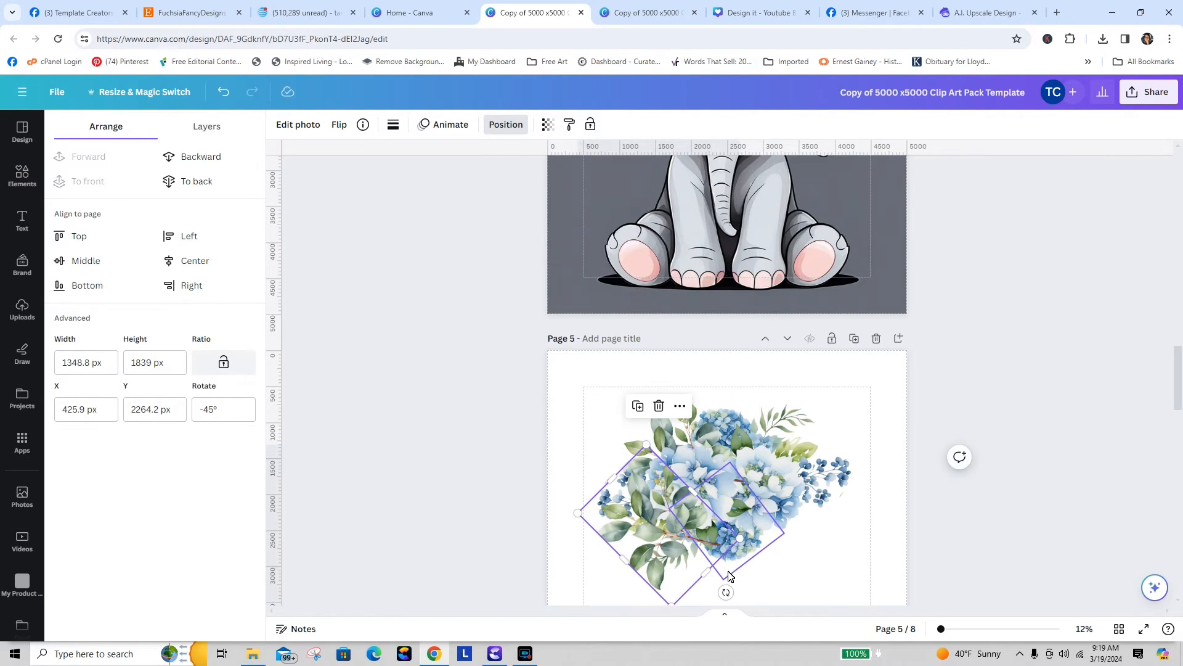
drag(728, 595, 779, 453)
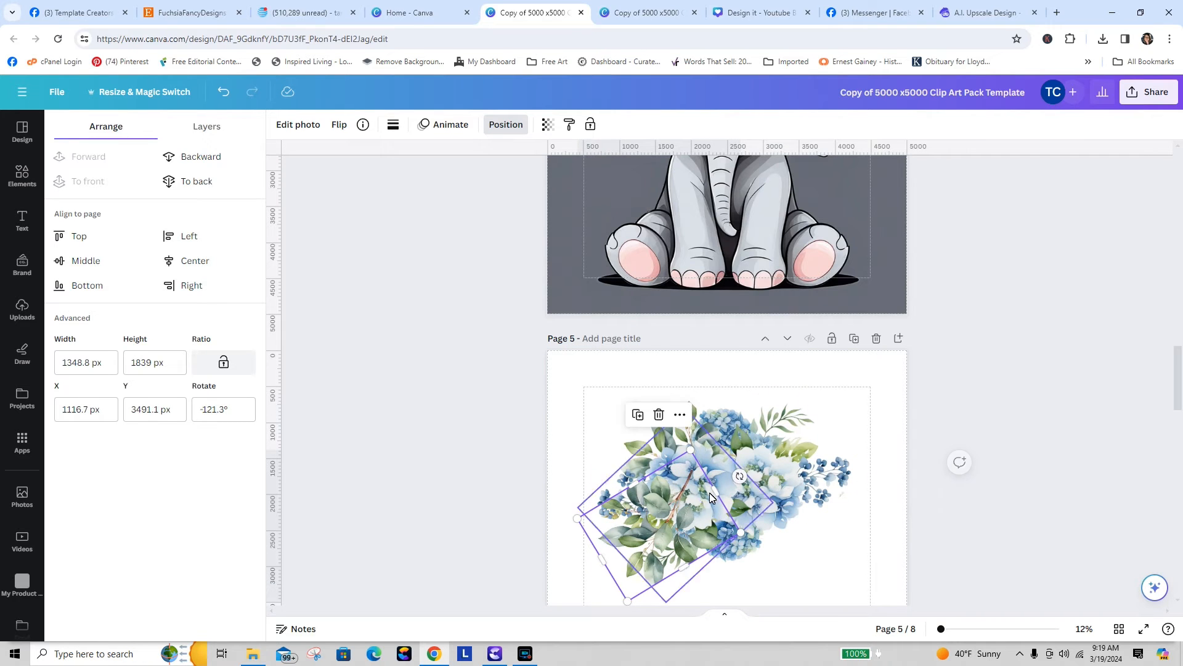
drag(662, 517, 784, 534)
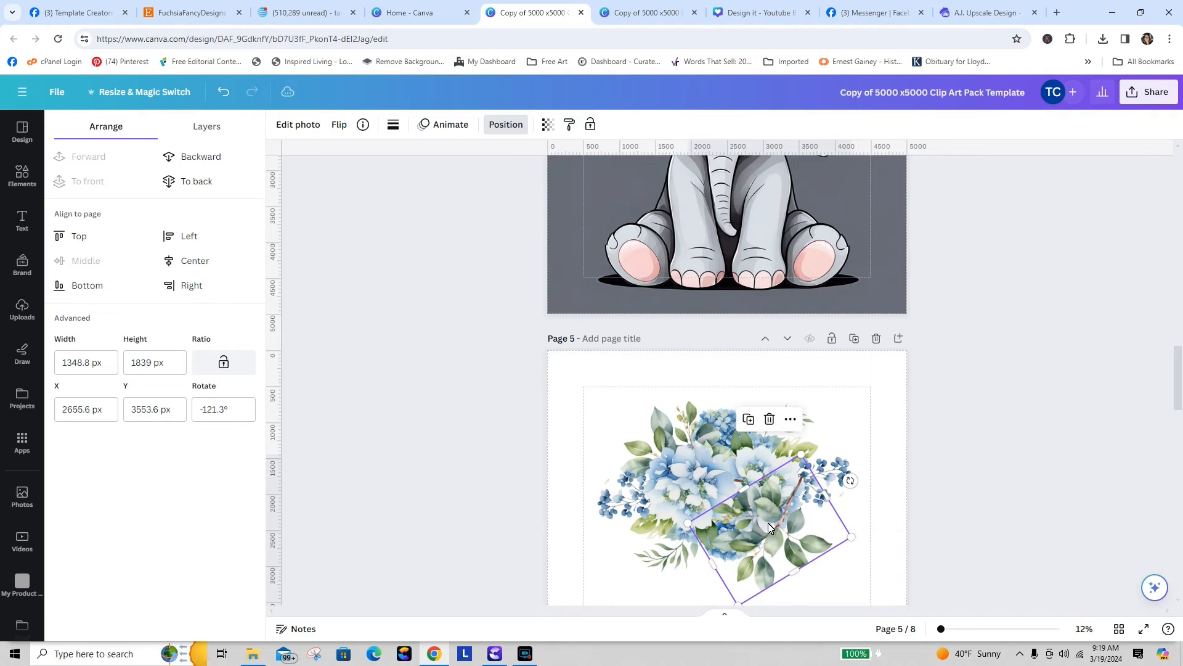
drag(850, 480, 796, 544)
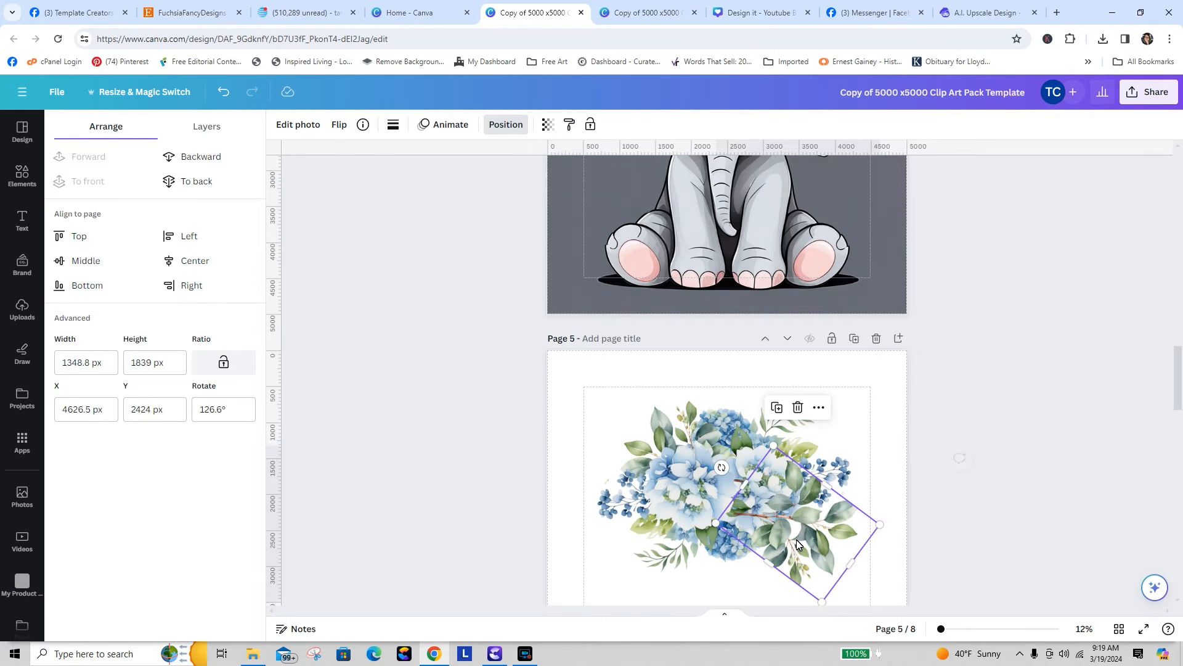
- Send the copied leafy branch to the back and shift it inward beneath the bouquet's lower-right flowers
click(198, 181)
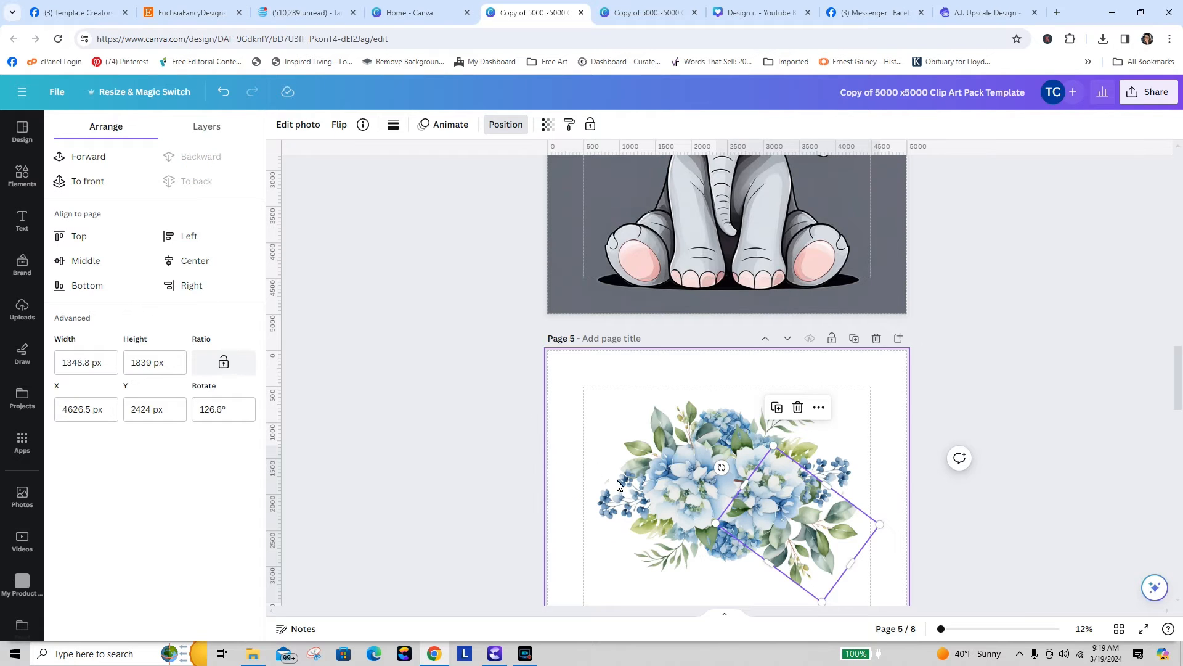
click(1005, 582)
drag(822, 553, 786, 548)
click(285, 540)
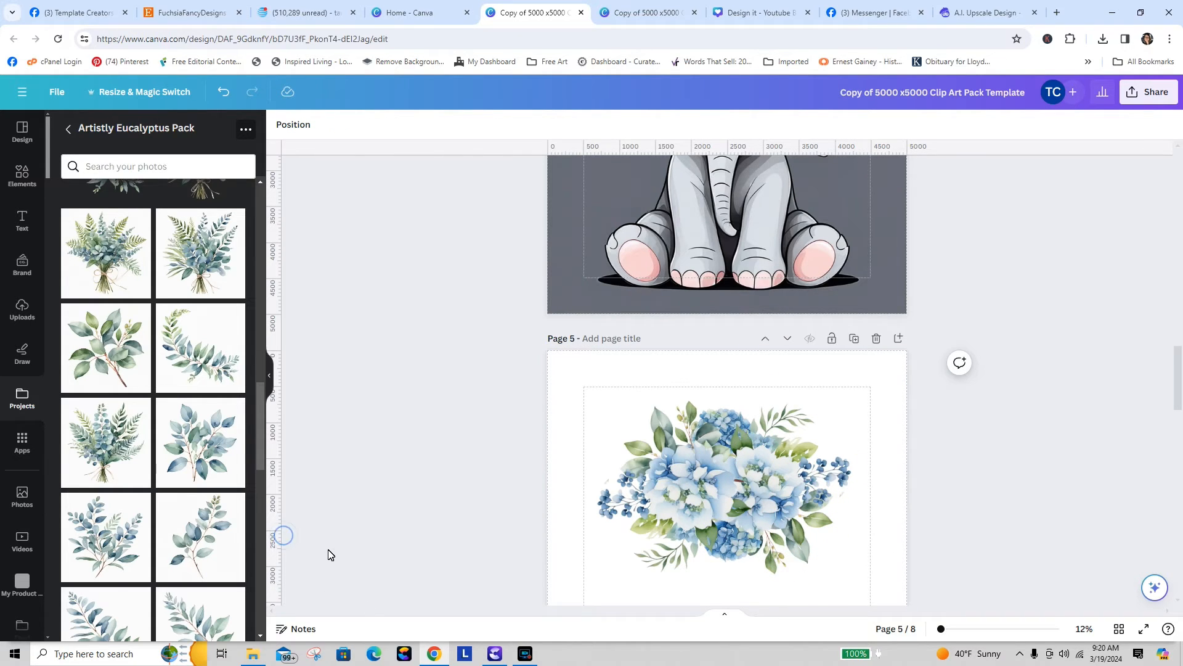
- Try adding the curved eucalyptus garland to page 5 with its background removed
click(232, 368)
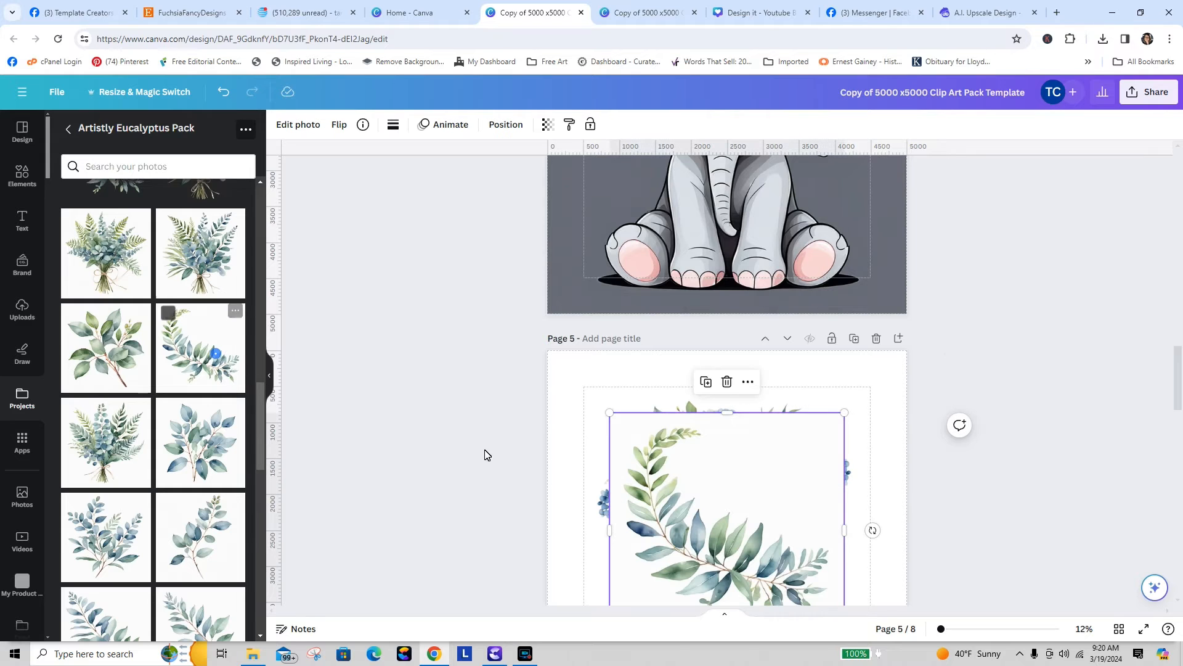
click(286, 127)
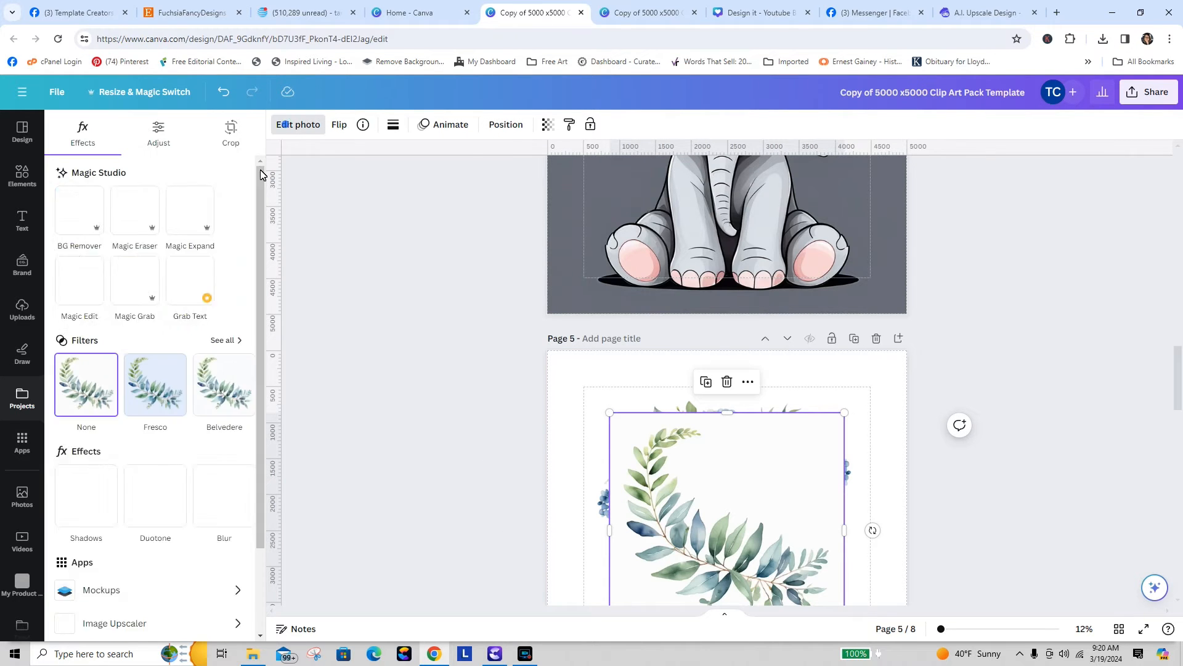
click(84, 215)
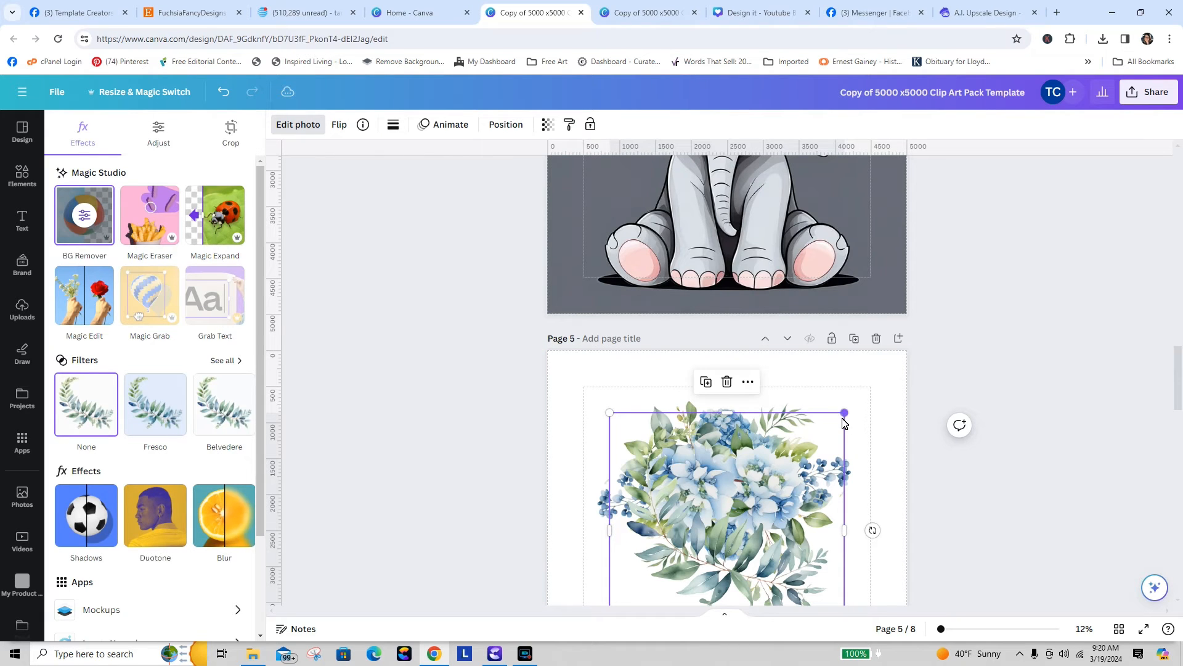
- Try fitting the garland along the bouquet's left side by shrinking, rotating and flipping it horizontally, and discard it
drag(836, 433, 768, 516)
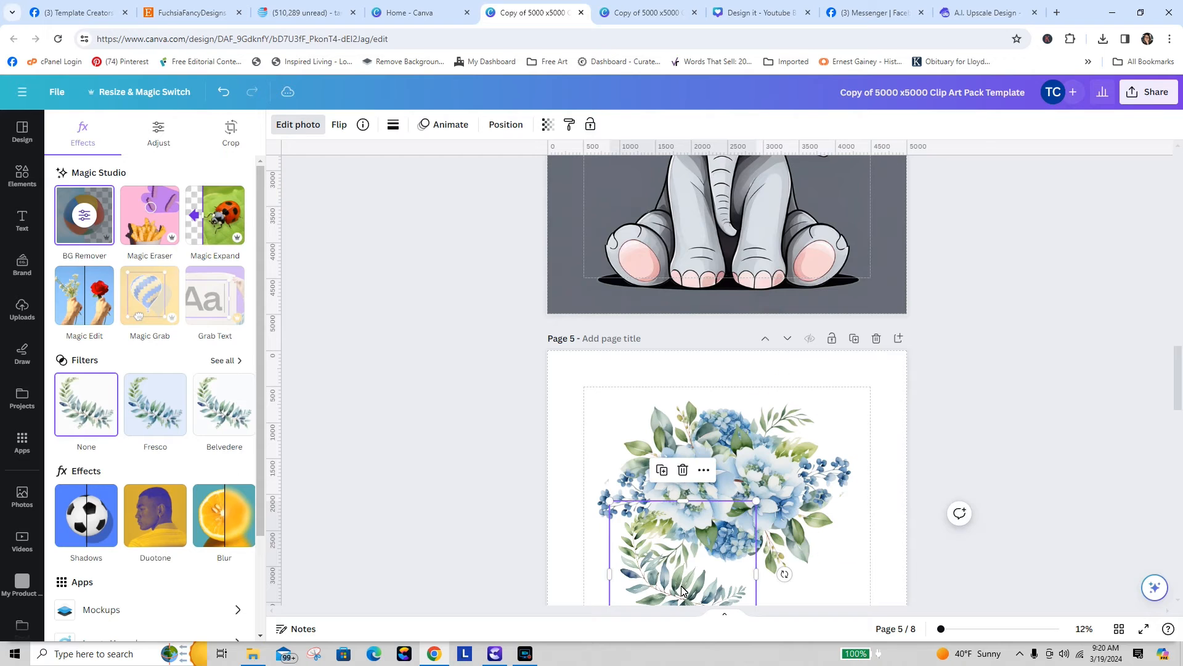
drag(675, 597, 620, 493)
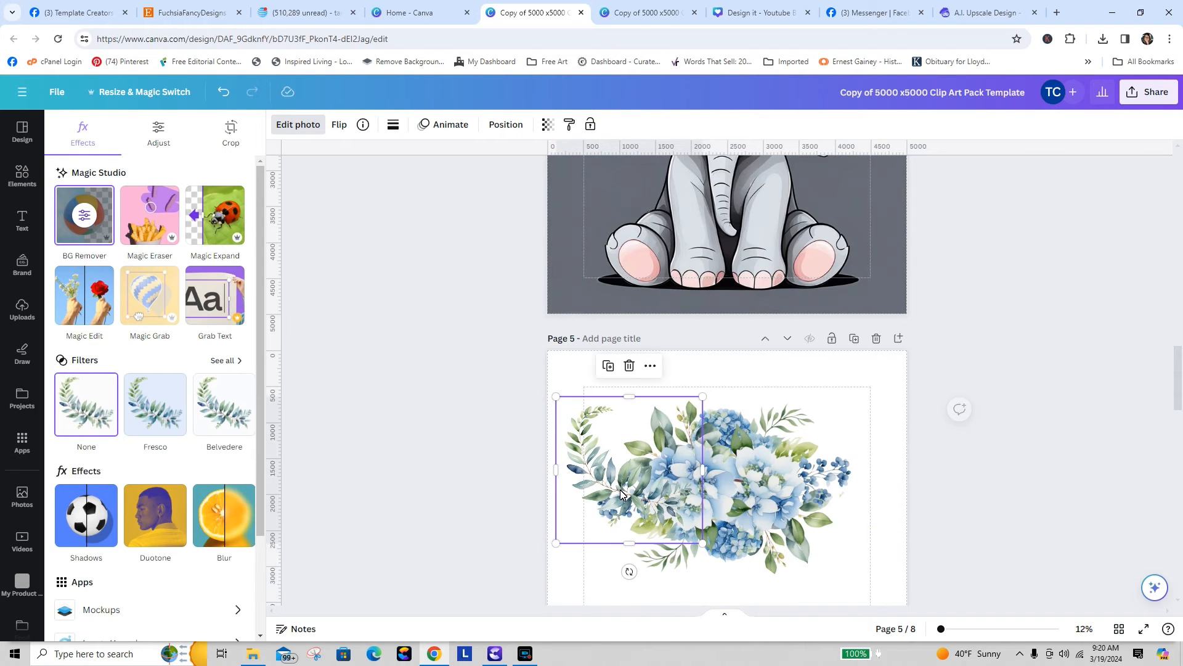
drag(629, 571, 585, 425)
click(340, 125)
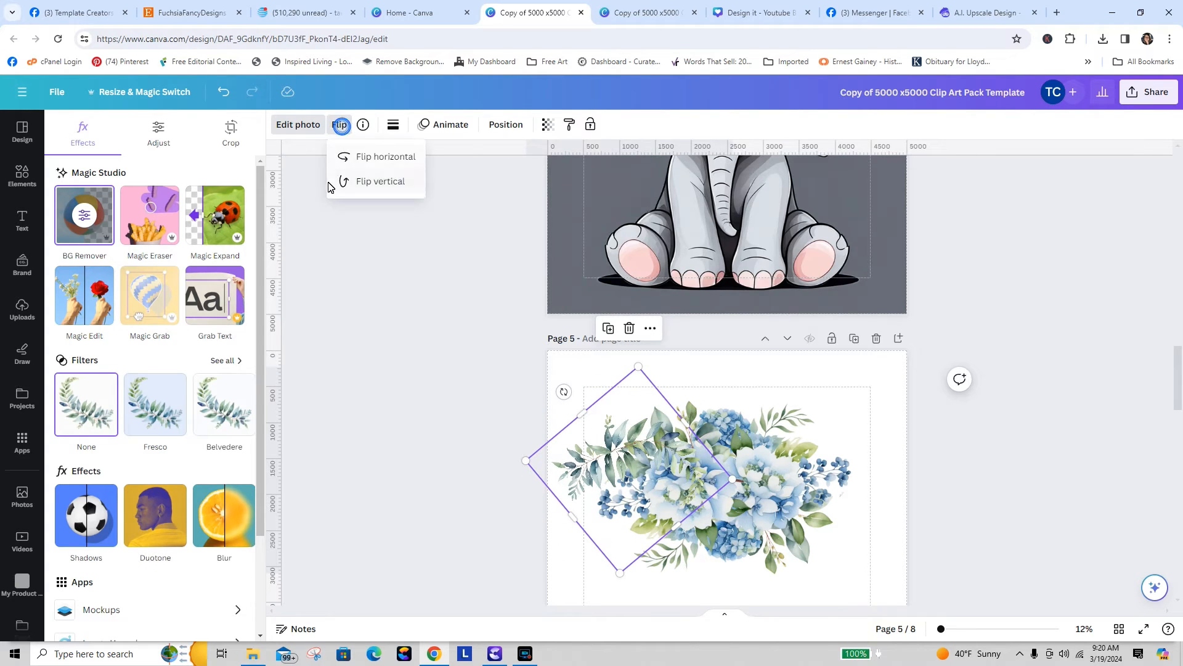
click(349, 161)
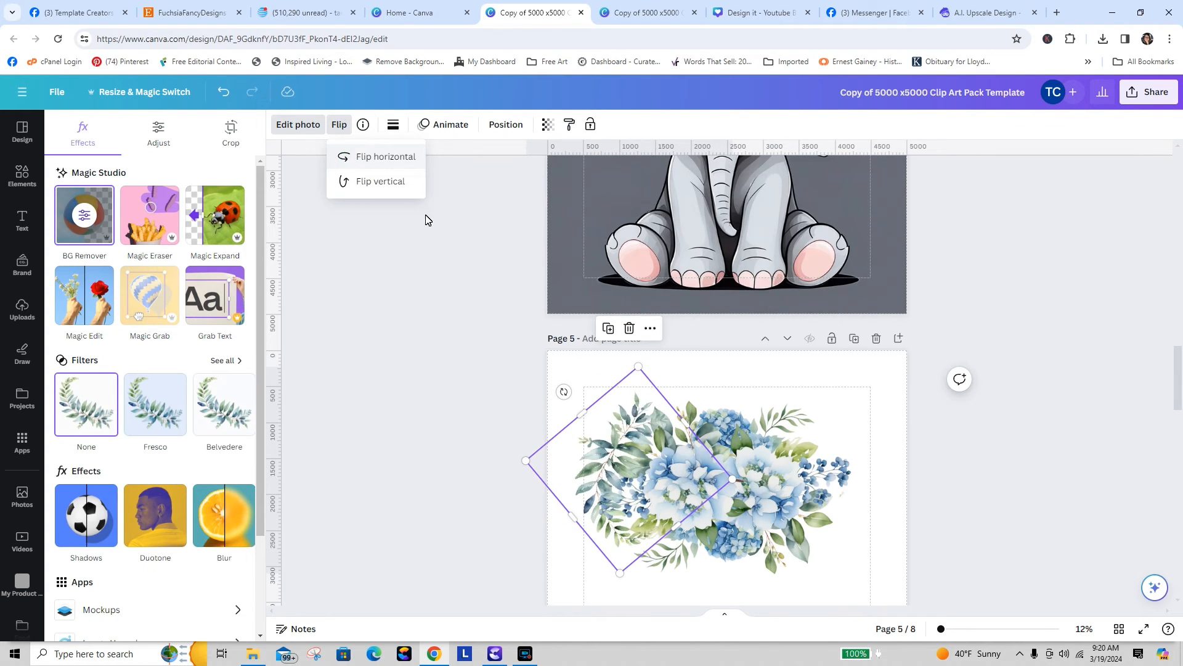
drag(635, 425, 647, 426)
drag(579, 393, 676, 398)
drag(616, 468, 217, 383)
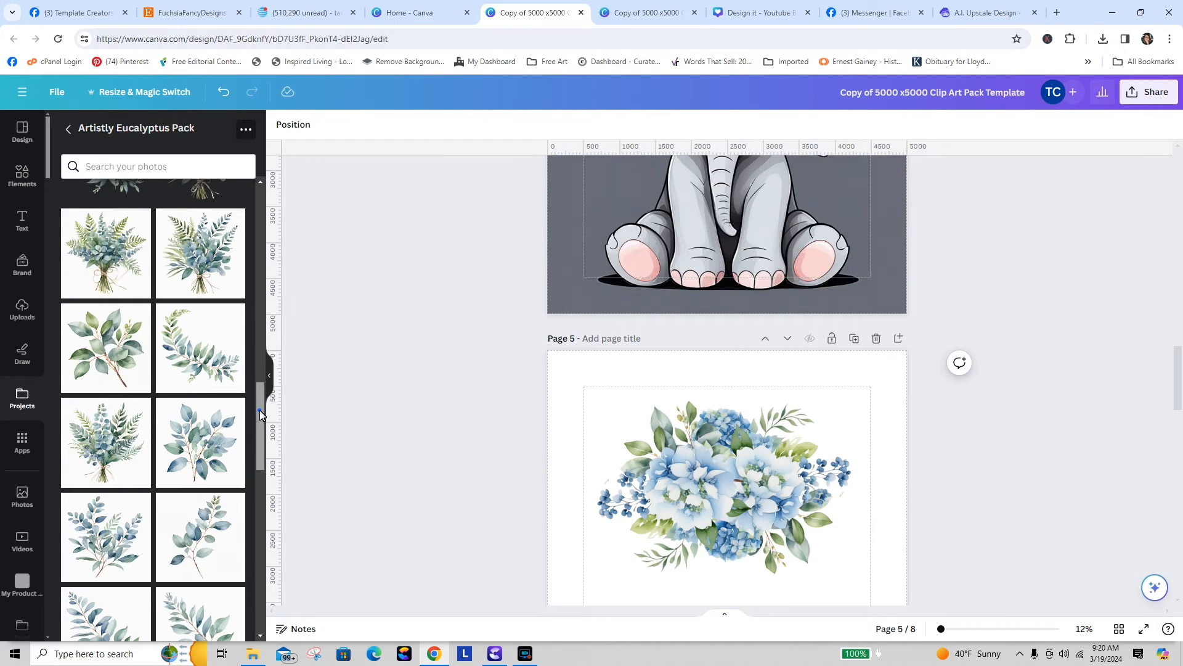
- Browse the eucalyptus pack for another sprig and add the blue-green branch with a tapering tip to page 5
drag(260, 415, 280, 577)
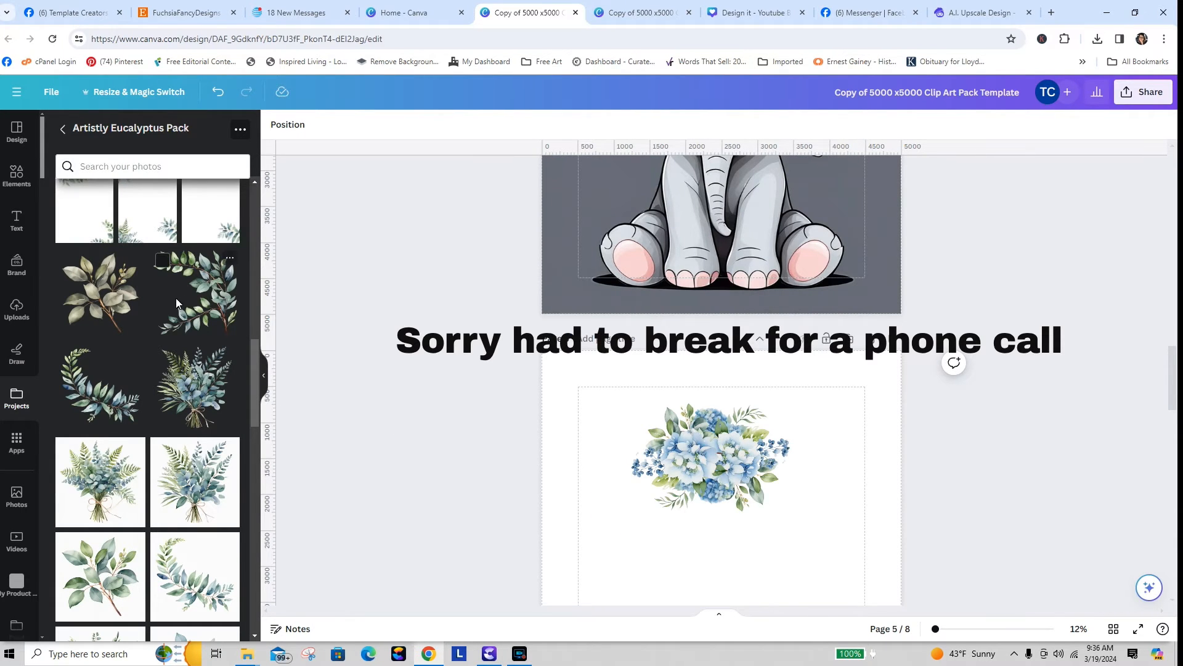
drag(253, 386, 260, 487)
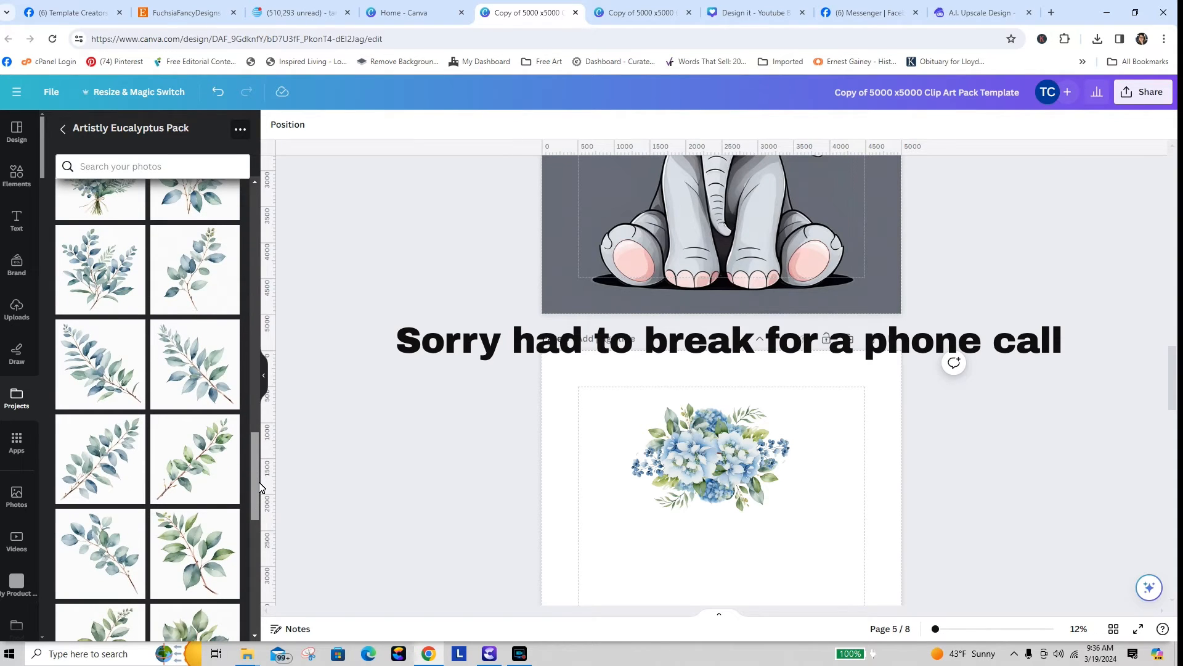
click(196, 368)
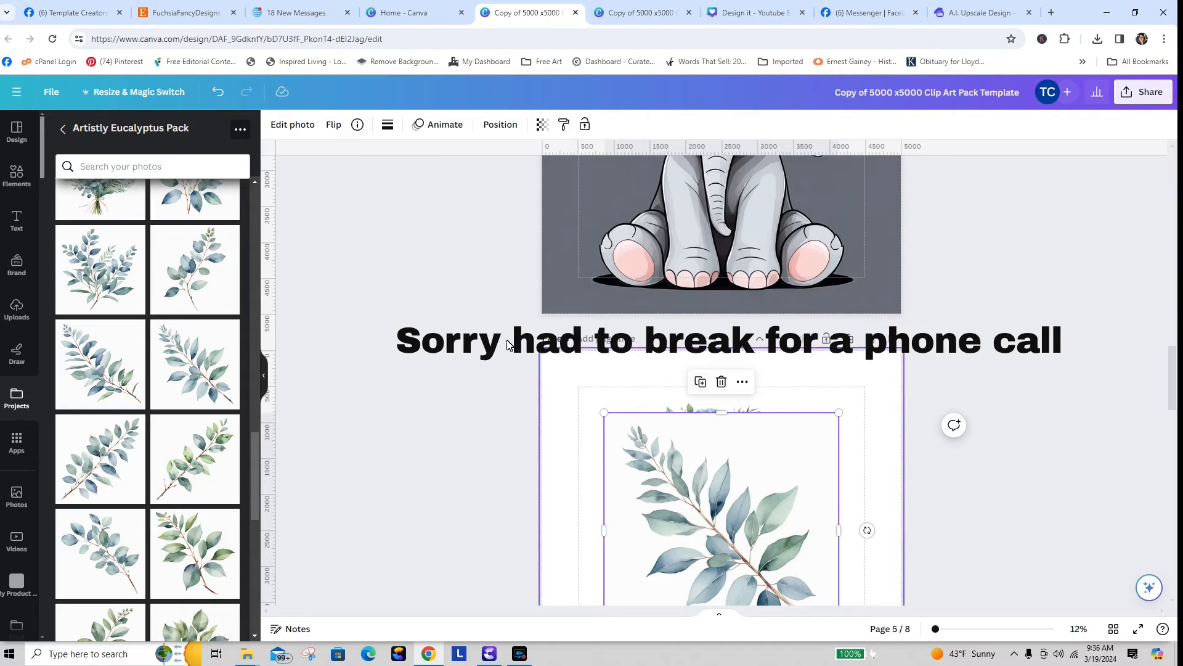
- Remove the new branch's background, rotate it to about -47.4°, shrink it to about 1375 px and place it over the bouquet's left side
click(293, 127)
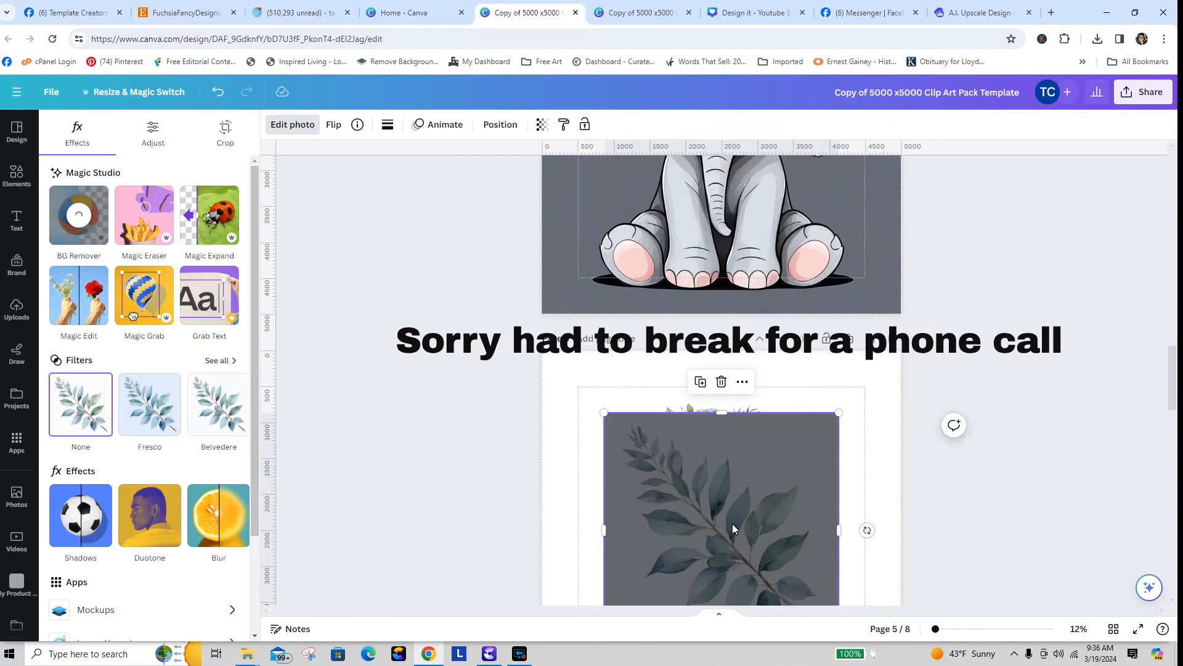
drag(742, 520, 672, 423)
drag(658, 584, 758, 531)
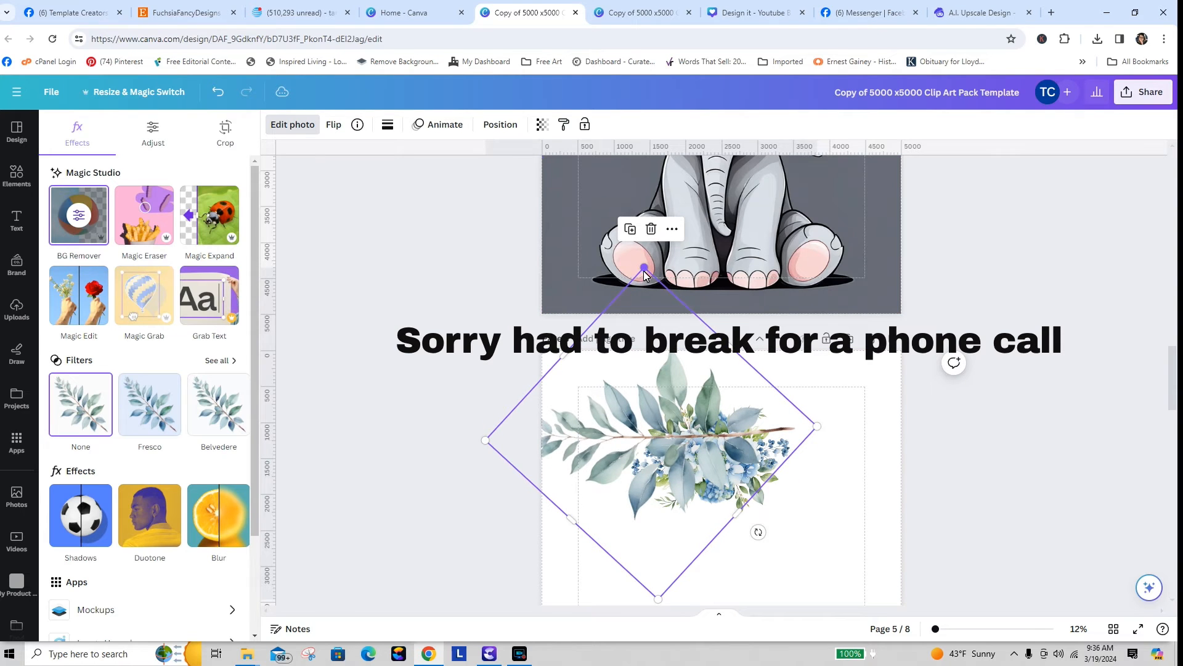
drag(644, 269, 646, 468)
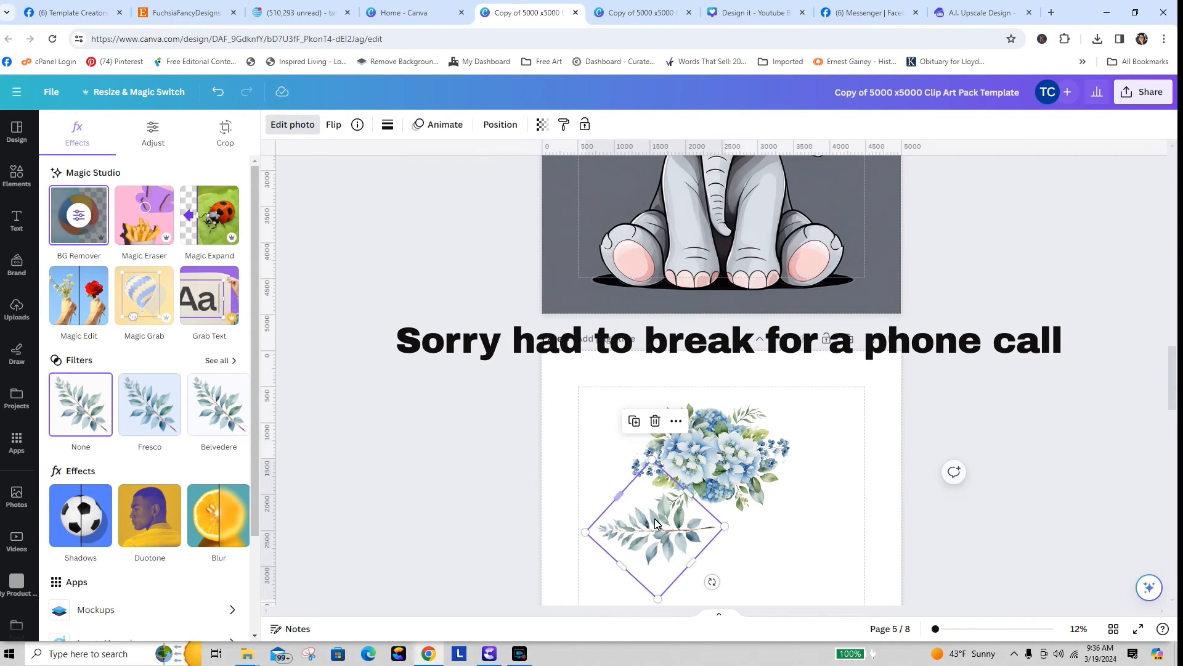
drag(662, 556, 649, 485)
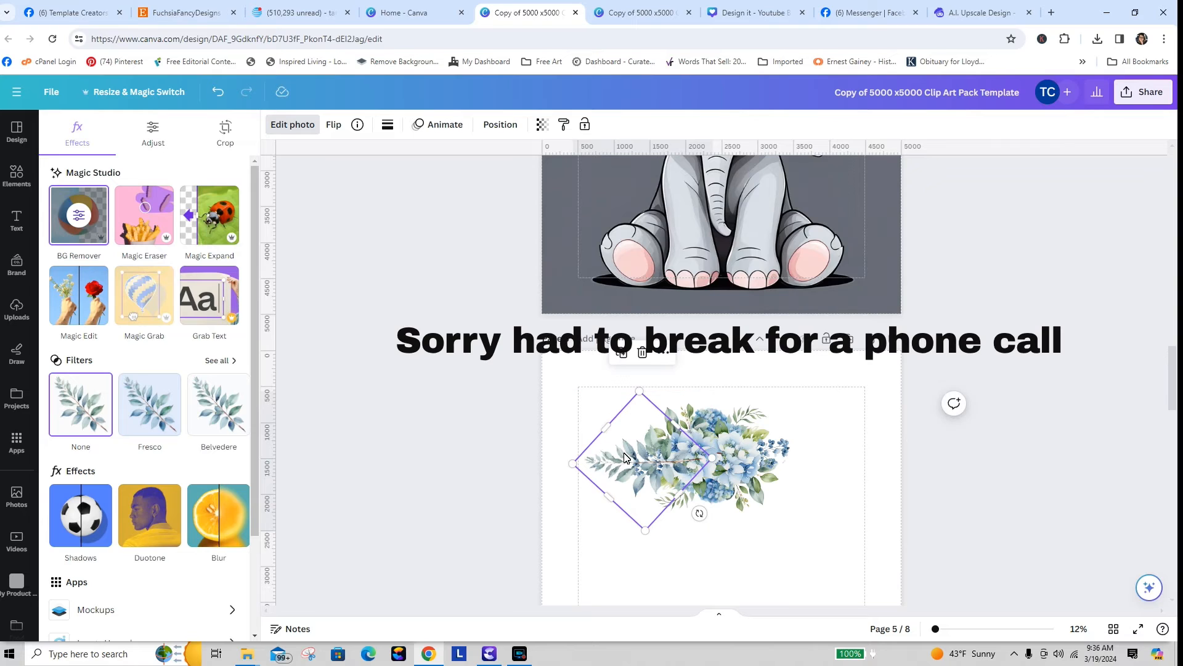
- Send the left branch to the back and shift it slightly inward beneath the flowers
click(503, 124)
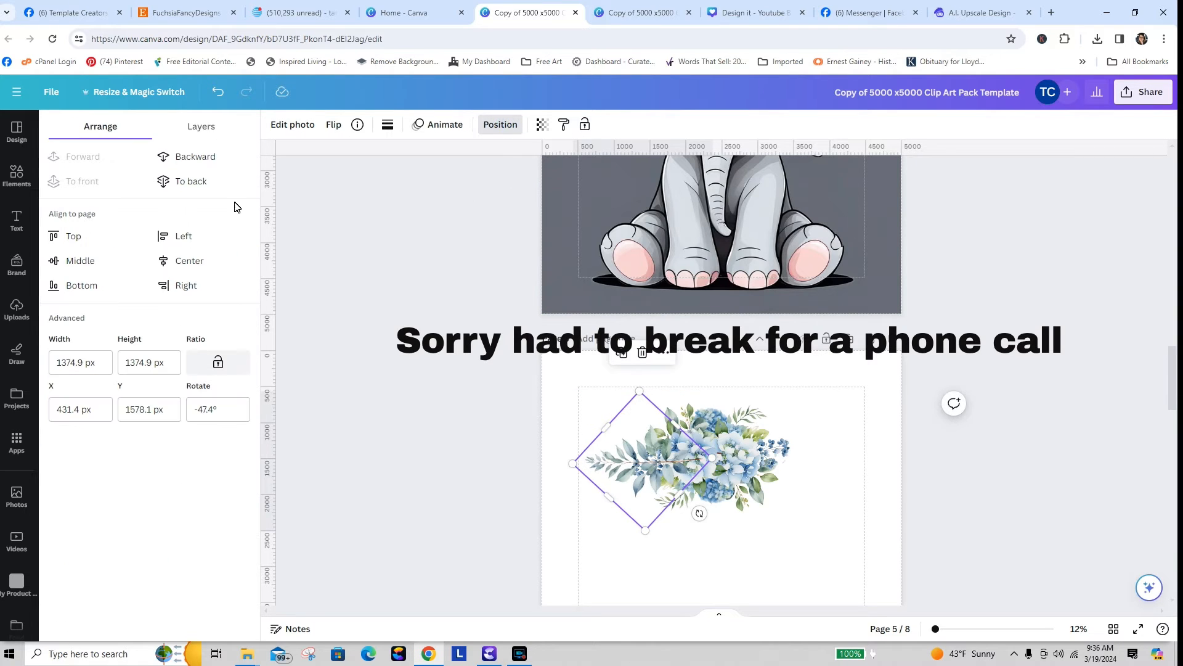
click(196, 181)
click(729, 534)
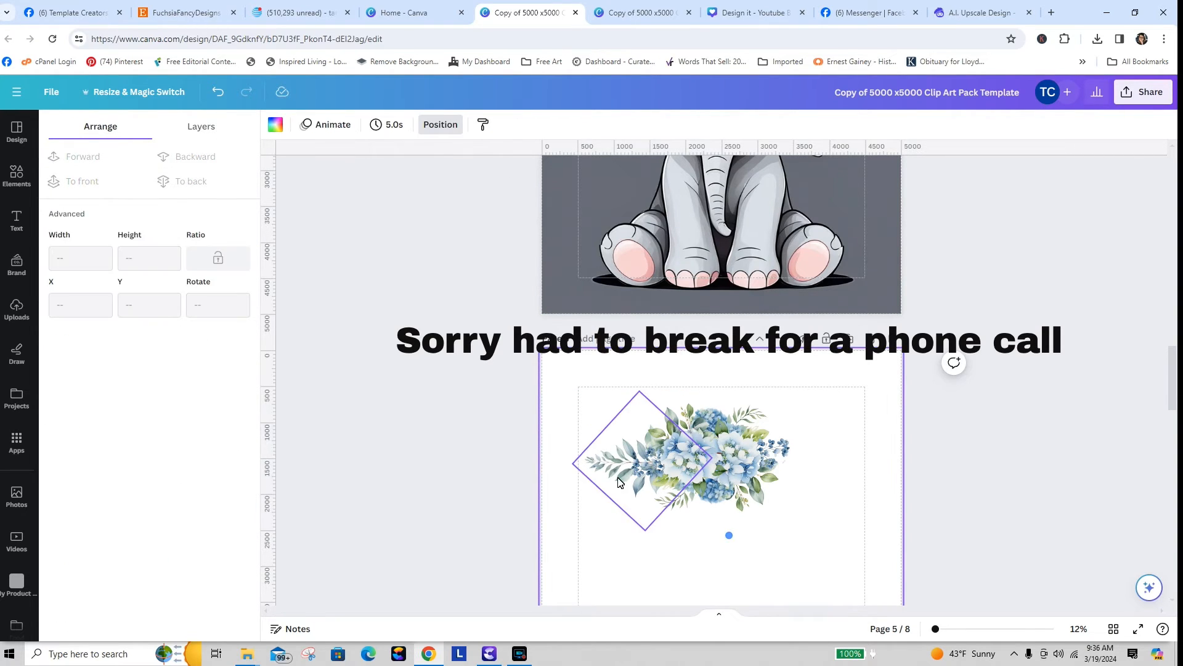
drag(604, 470, 620, 466)
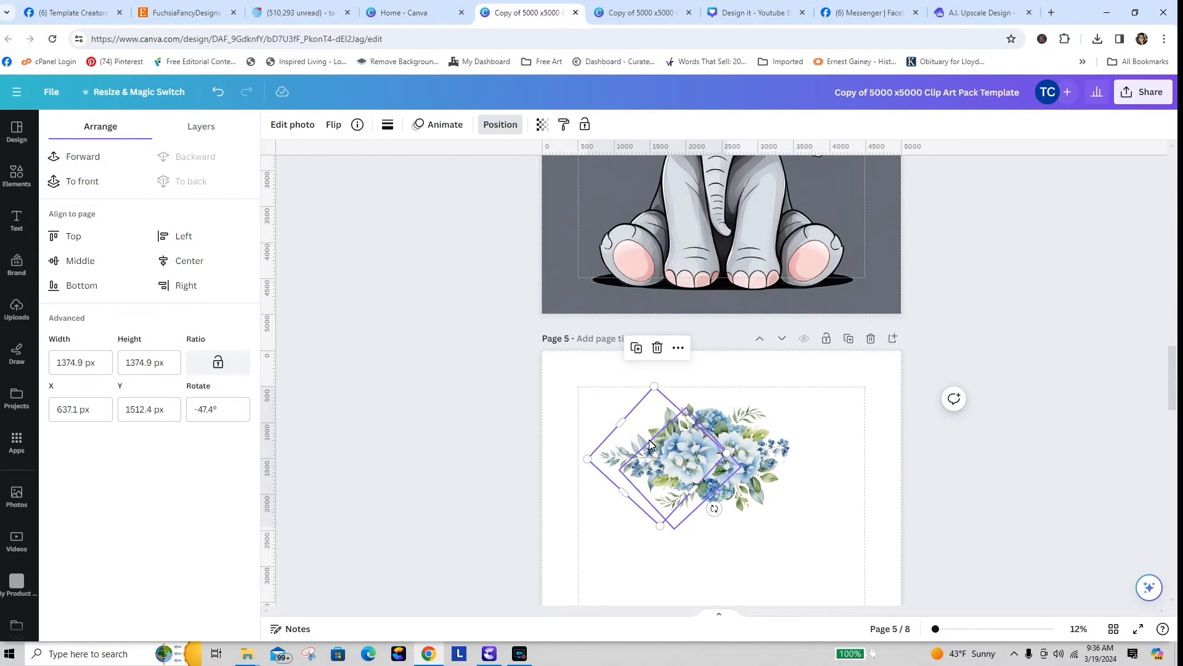
click(300, 127)
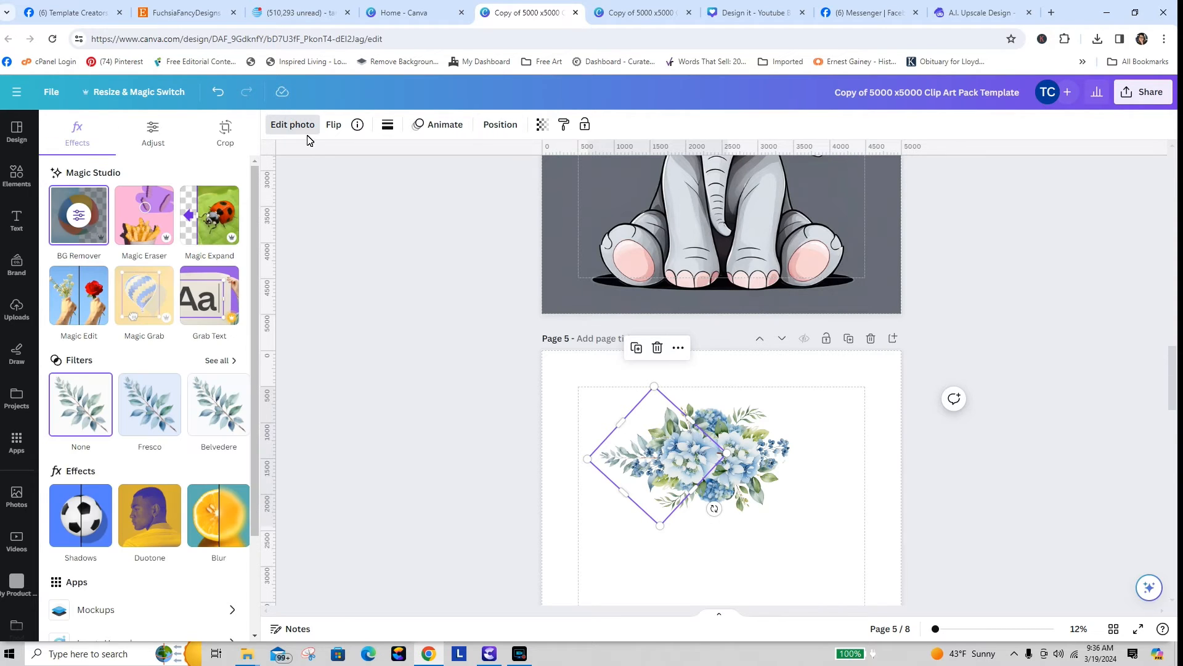
click(363, 296)
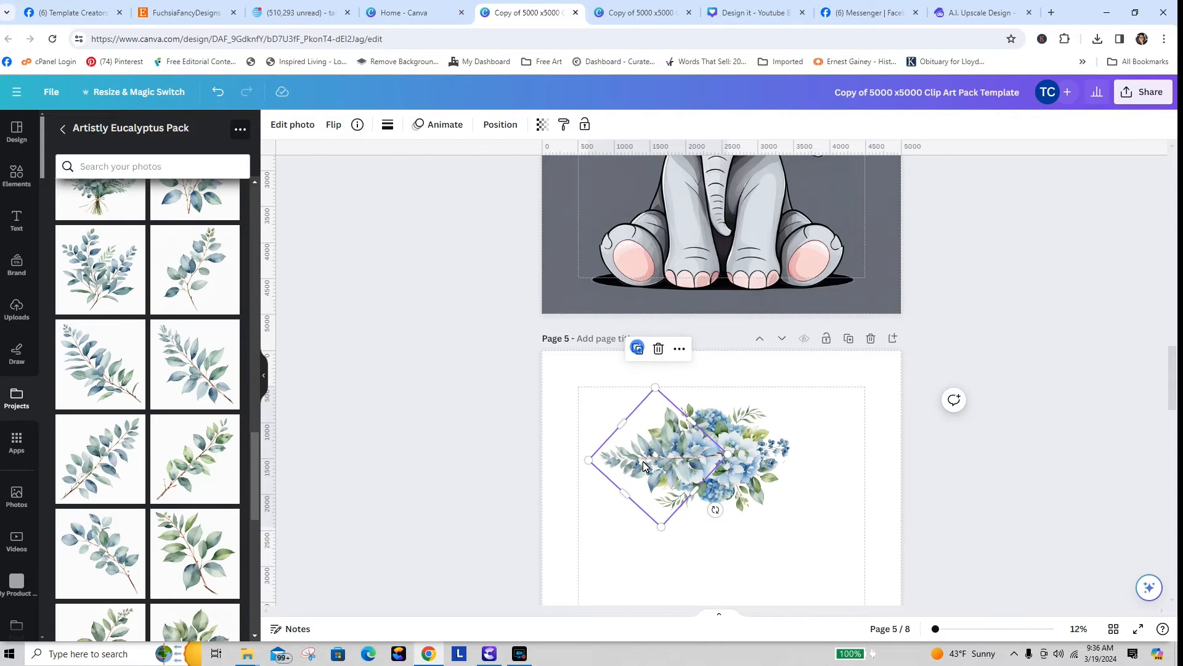
- Duplicate the left branch, move the copy to the bouquet's right side and rotate it to about 130.9° so its tip points outward
click(638, 349)
drag(648, 468, 759, 469)
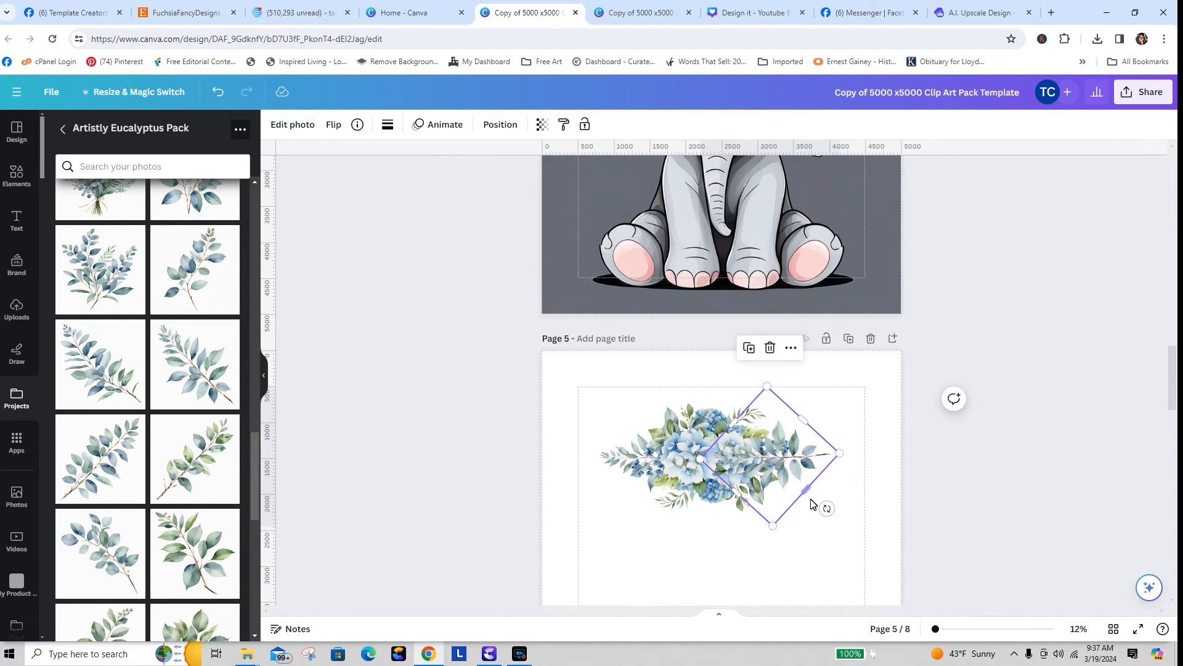
drag(827, 508, 728, 423)
mouse_move(800, 452)
mouse_down()
mouse_move(819, 461)
mouse_move(803, 456)
mouse_up()
- Send the right branch to the back and nudge it inward and slightly down beneath the flowers
click(500, 123)
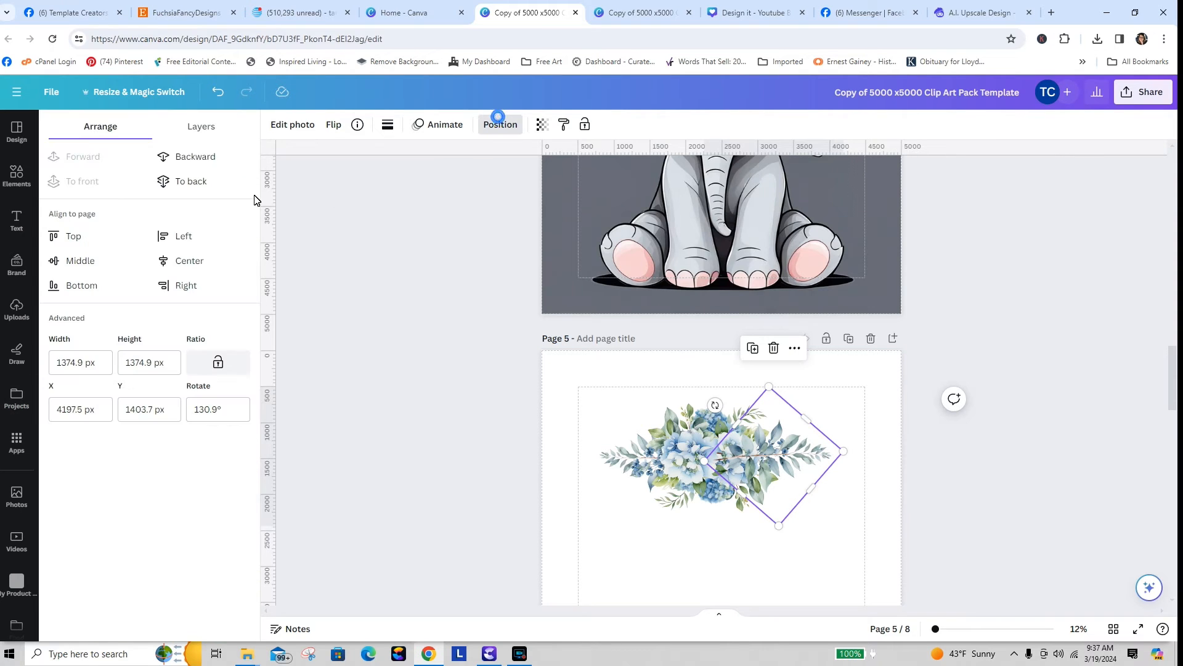
click(203, 180)
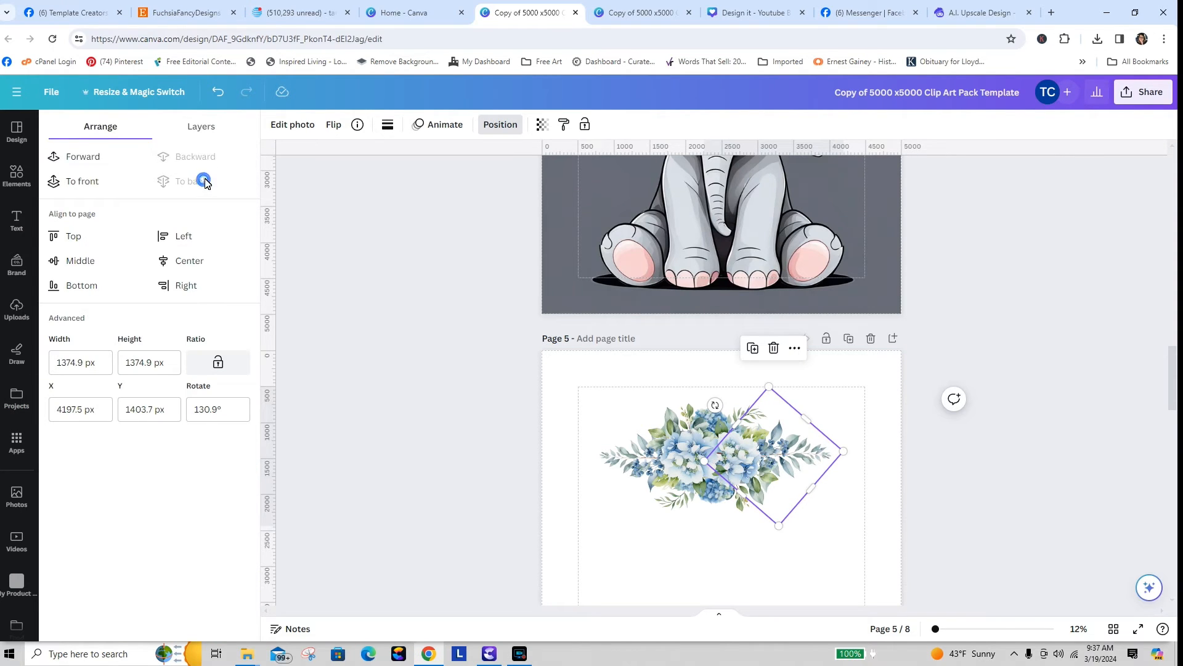
click(865, 483)
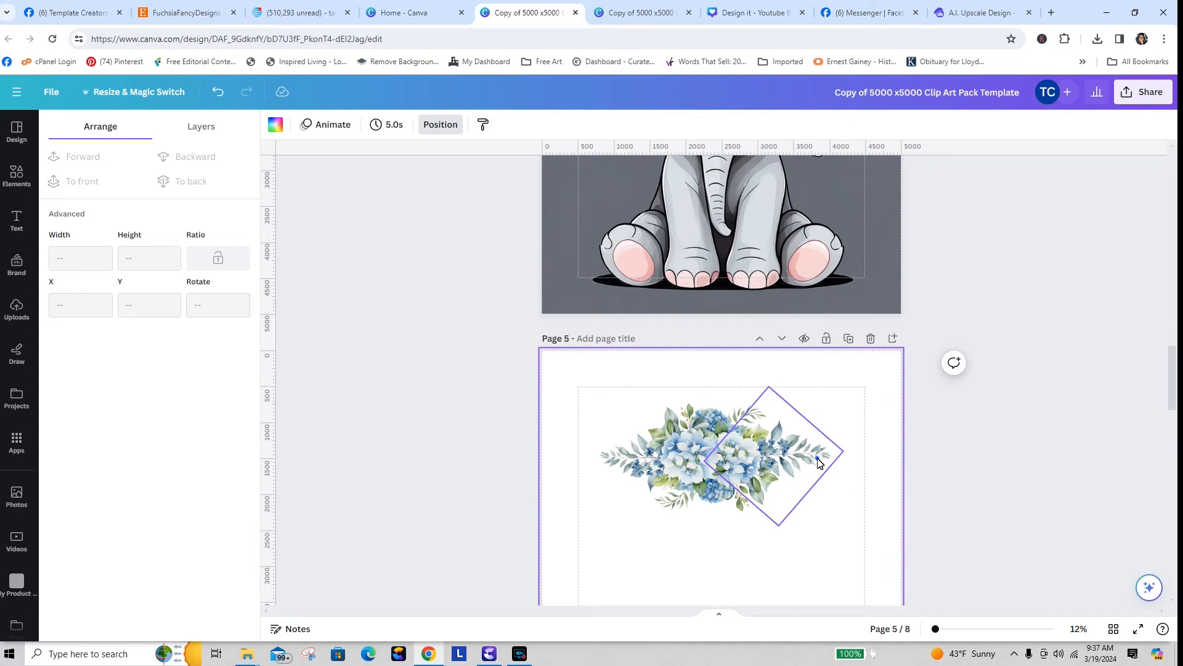
drag(819, 454, 814, 469)
click(871, 525)
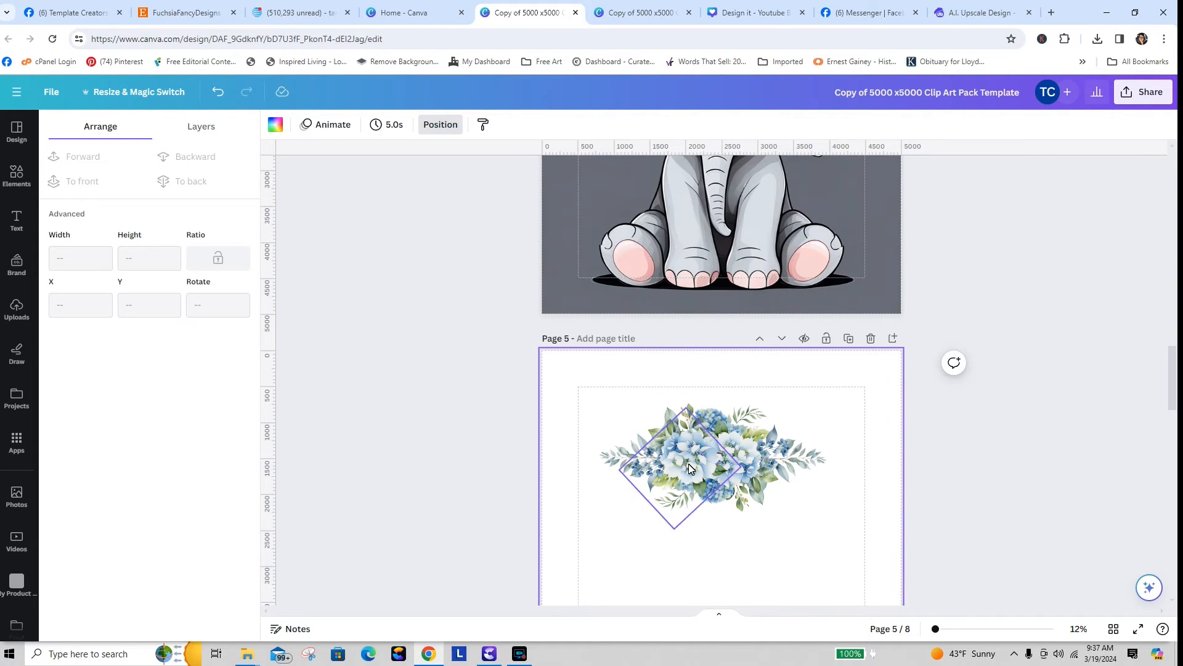
- Duplicate the right branch, rotate the copy to about 91.9°, fit it at the bouquet's upper right and send it to the back
click(809, 462)
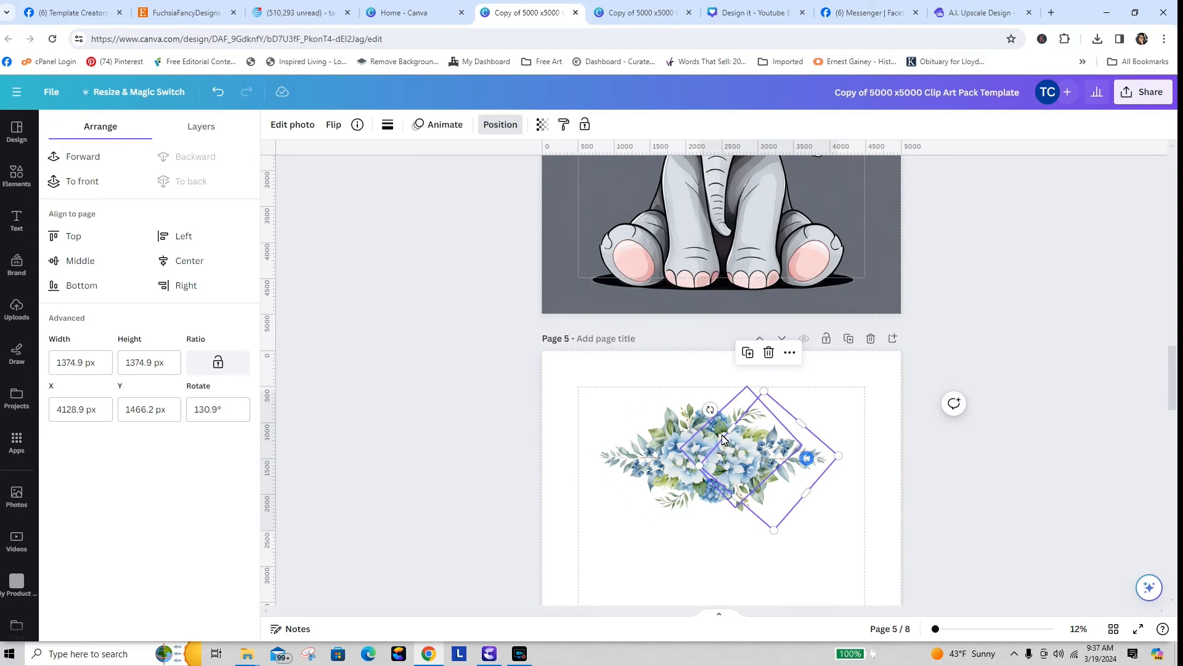
click(751, 353)
drag(785, 477, 774, 463)
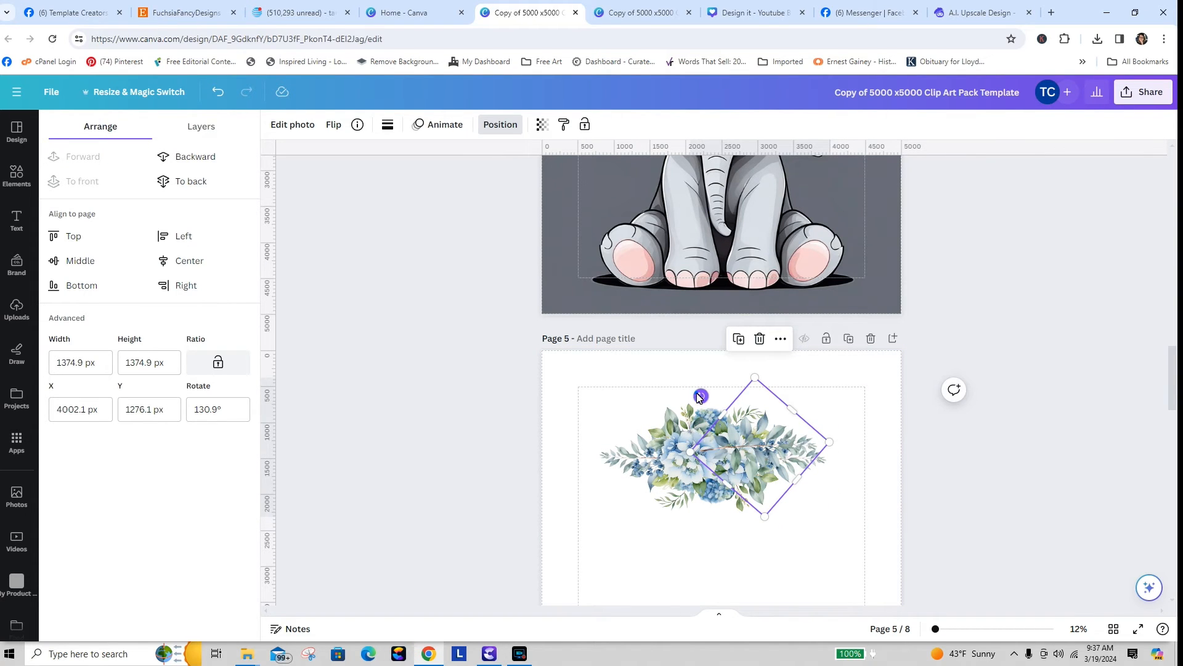
drag(700, 396, 681, 445)
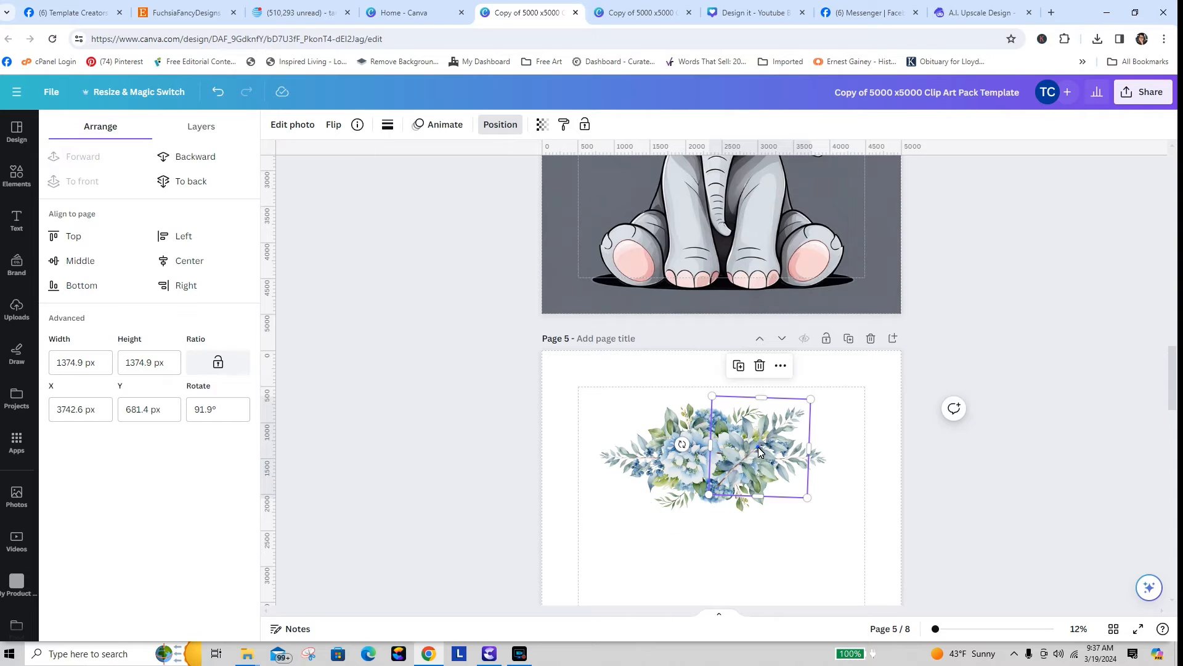
drag(759, 452, 745, 444)
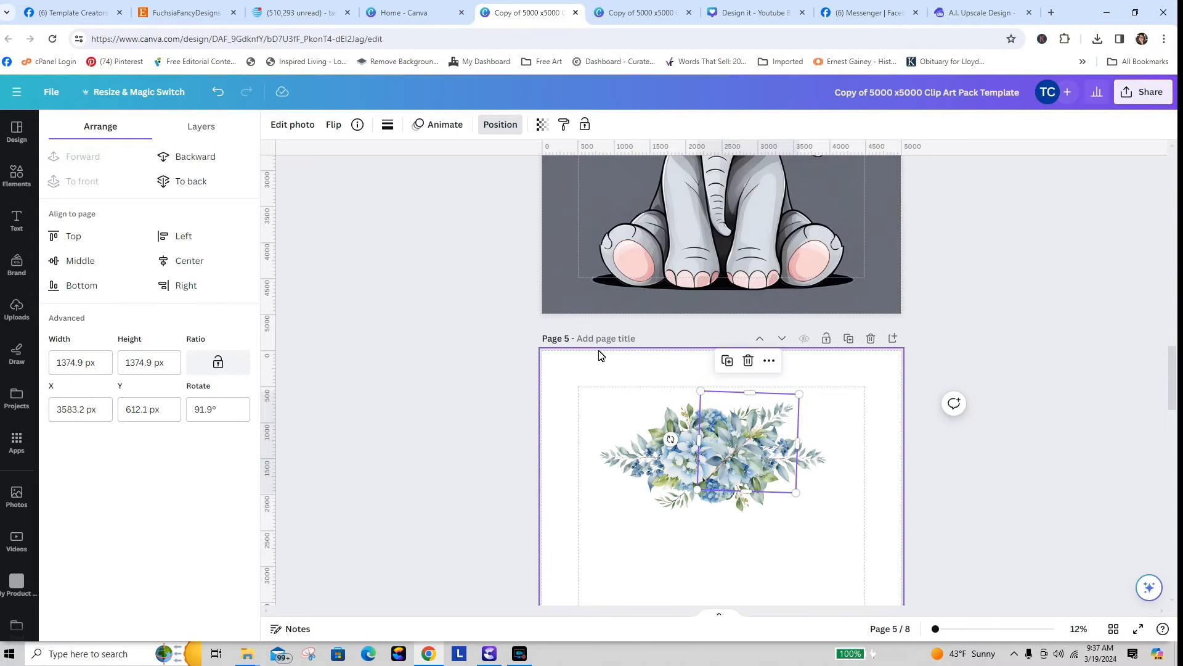
click(182, 190)
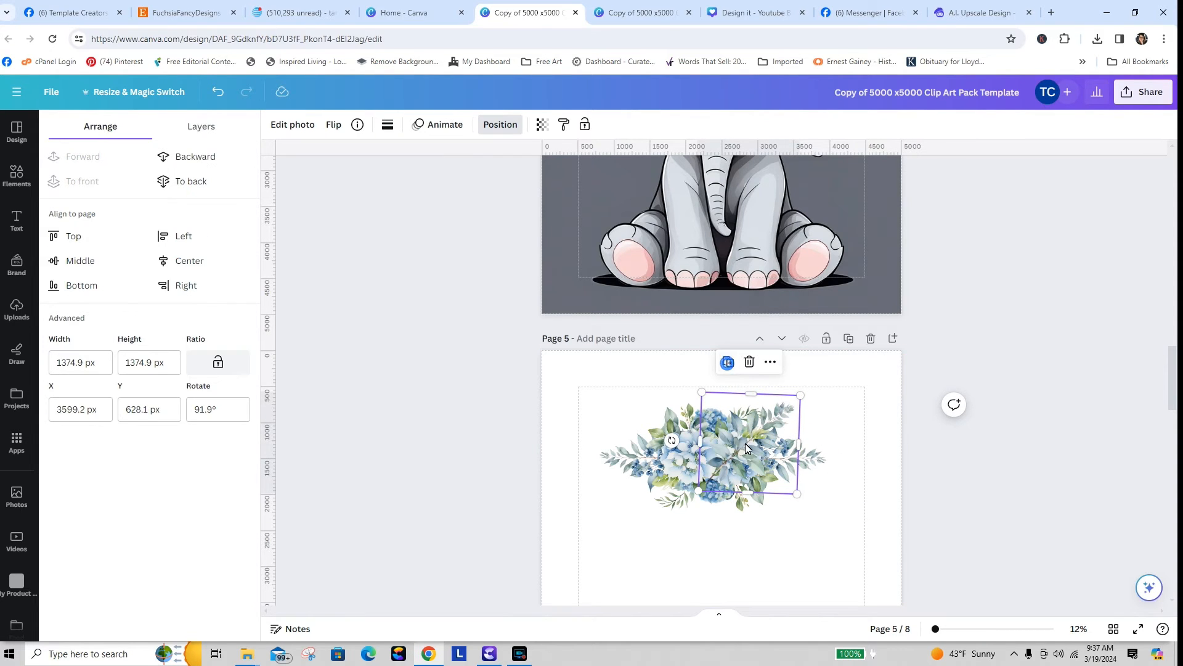
- Place a duplicate of the upper-right branch at the bouquet's upper left, rotated to about -11.8°, and tuck it behind the flowers
drag(745, 446, 660, 430)
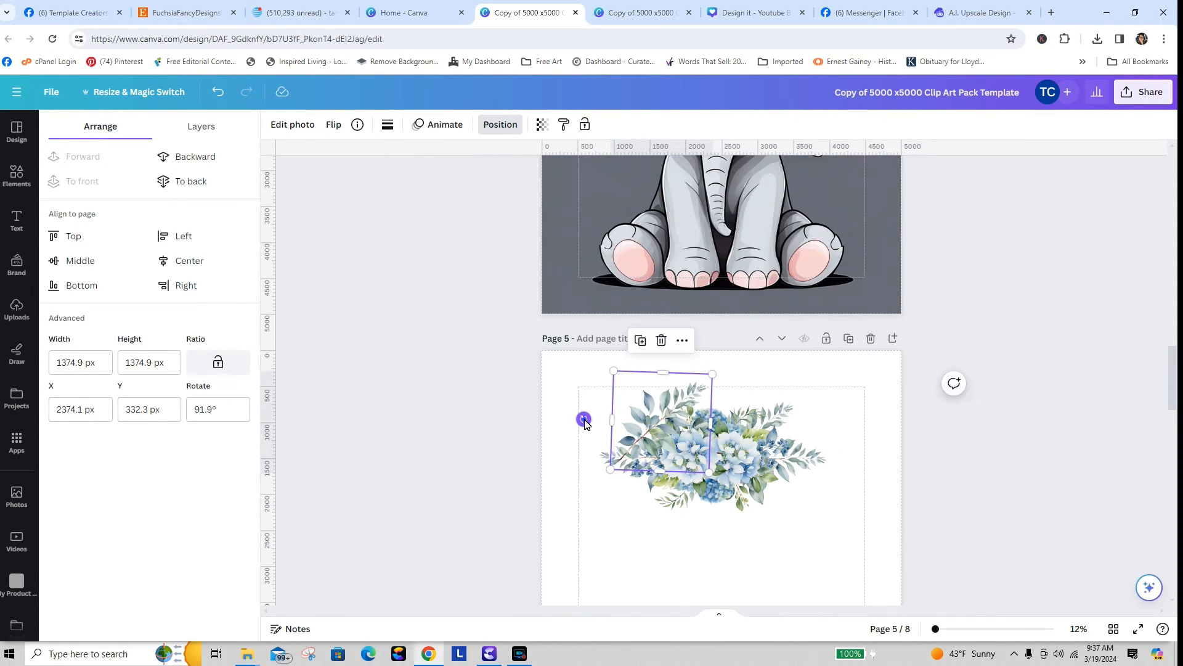
drag(584, 419, 677, 490)
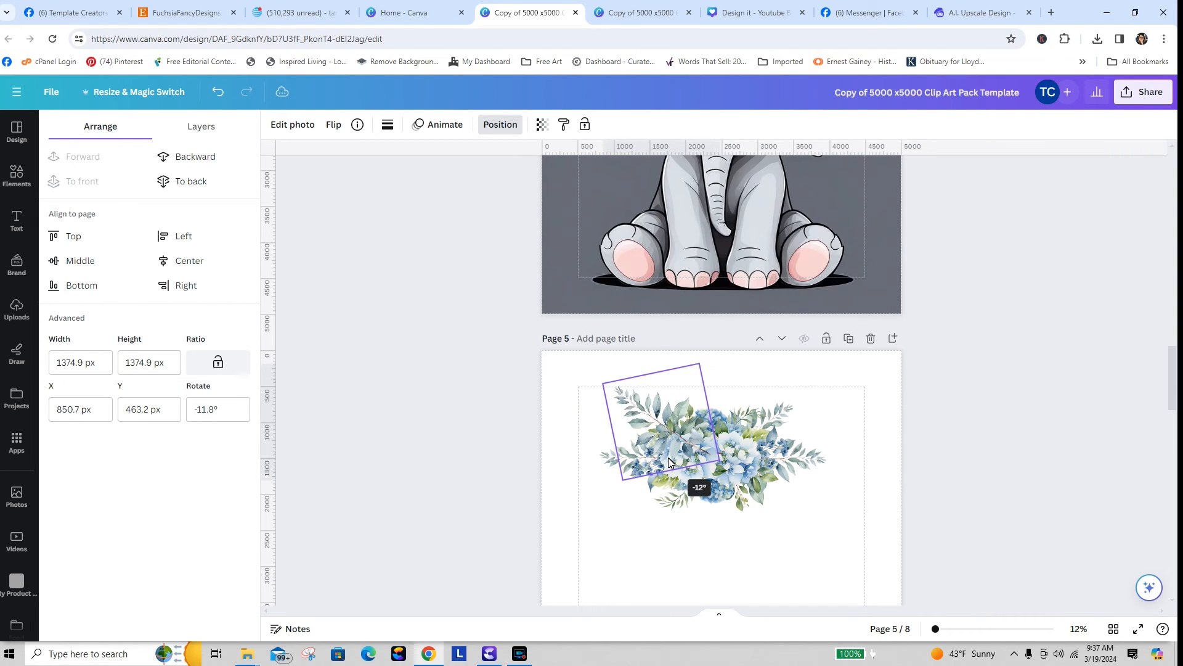
click(209, 184)
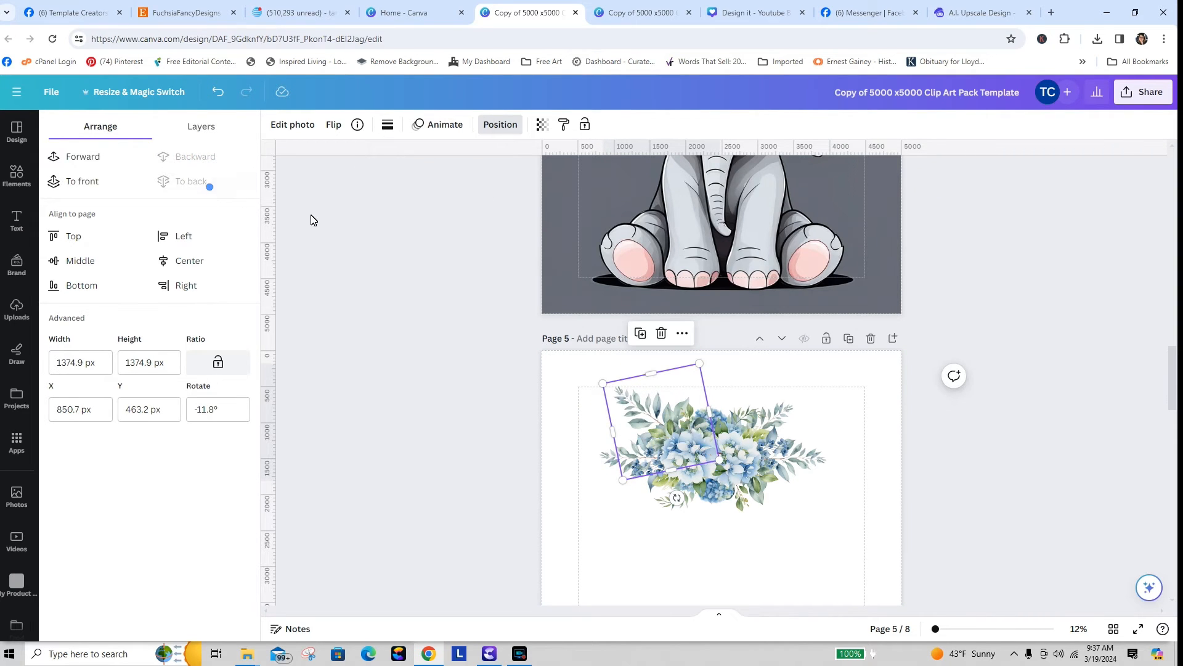
drag(626, 397, 645, 408)
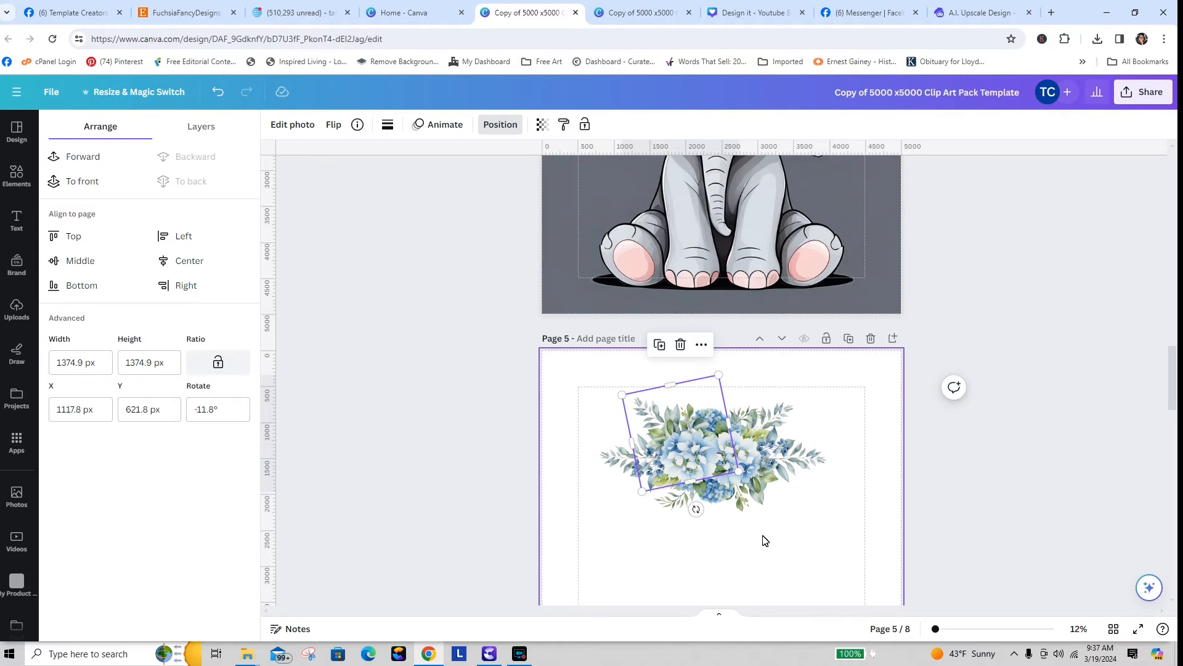
click(763, 535)
- Duplicate the left branch, move the copy to the bouquet's lower left and rotate it to about -84.7°
click(638, 403)
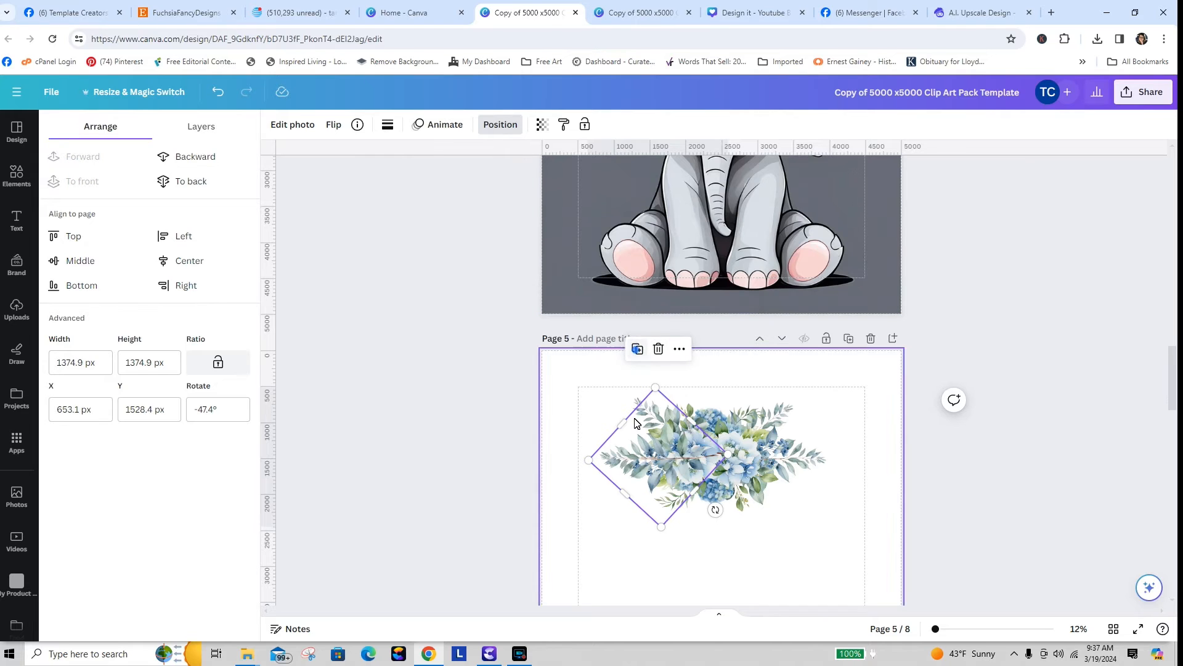
drag(631, 472, 638, 508)
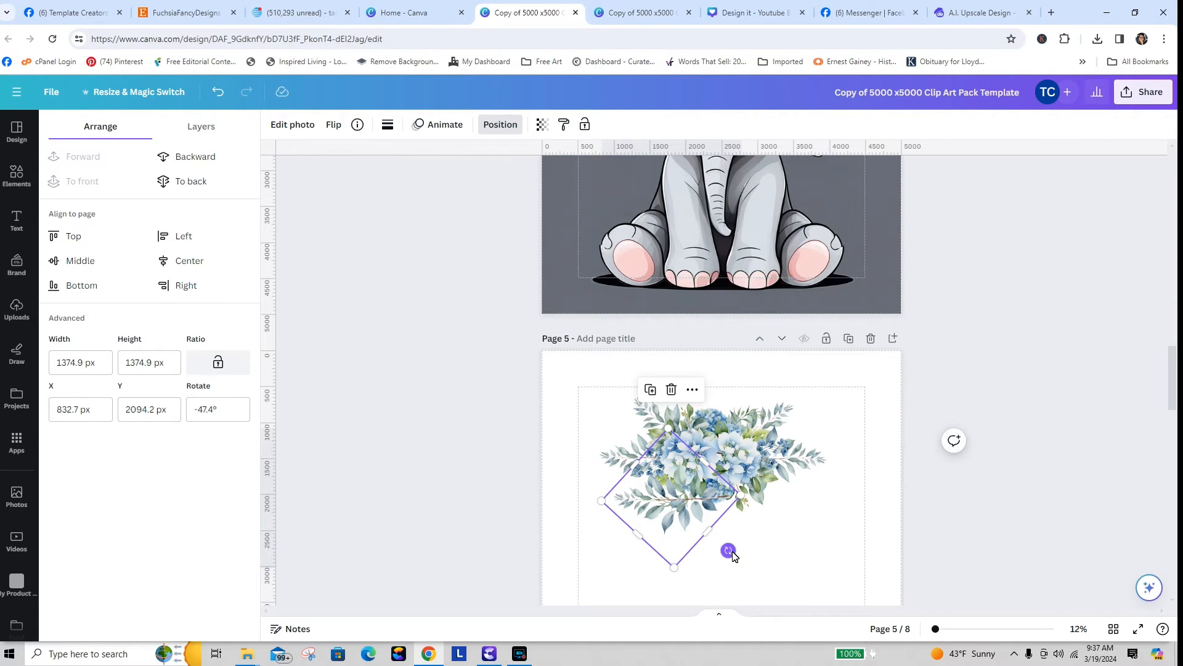
drag(758, 542, 740, 524)
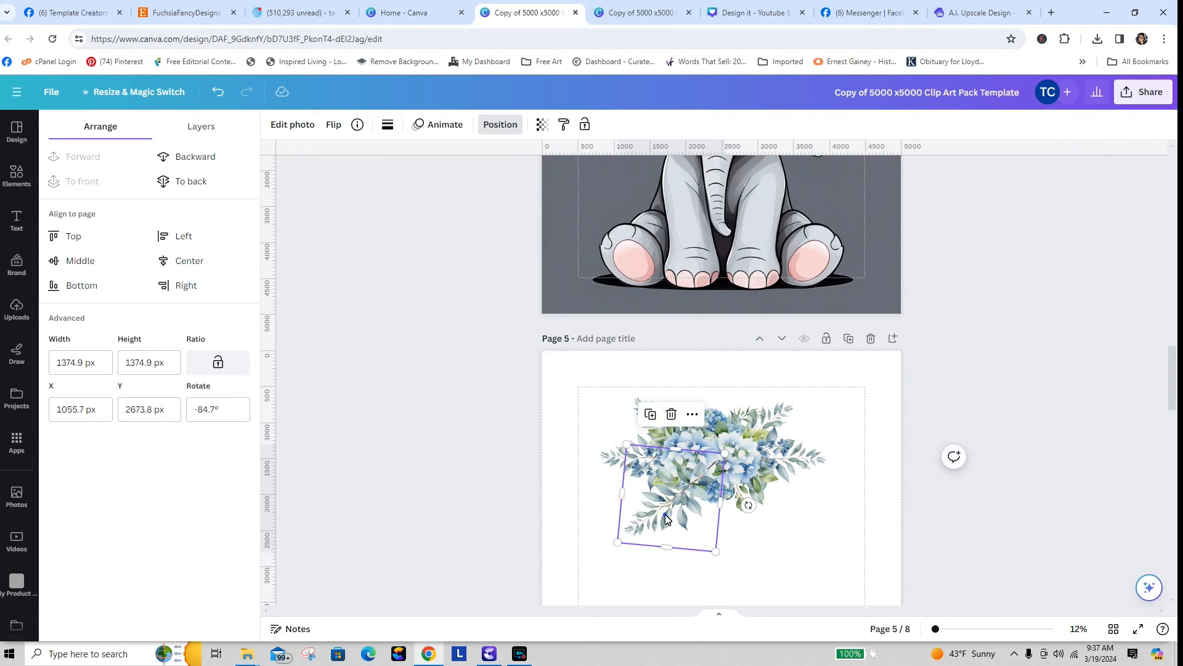
drag(665, 519, 680, 506)
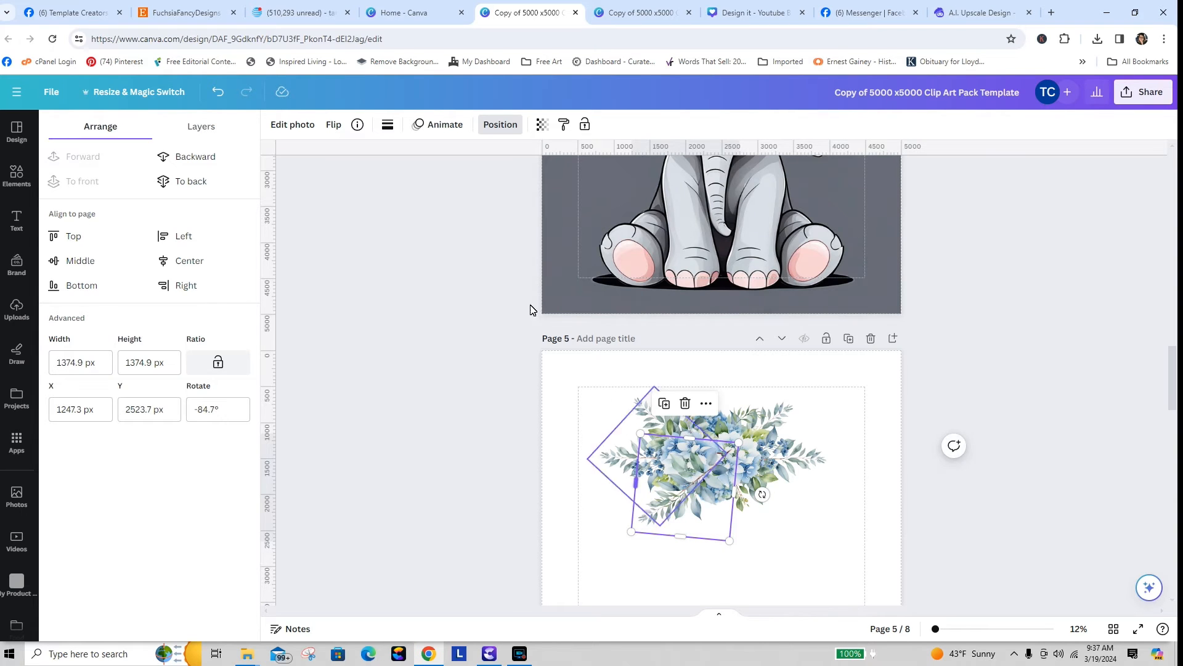
- Send the lower-left branch to the back and shift it up and left beneath the flowers
click(190, 180)
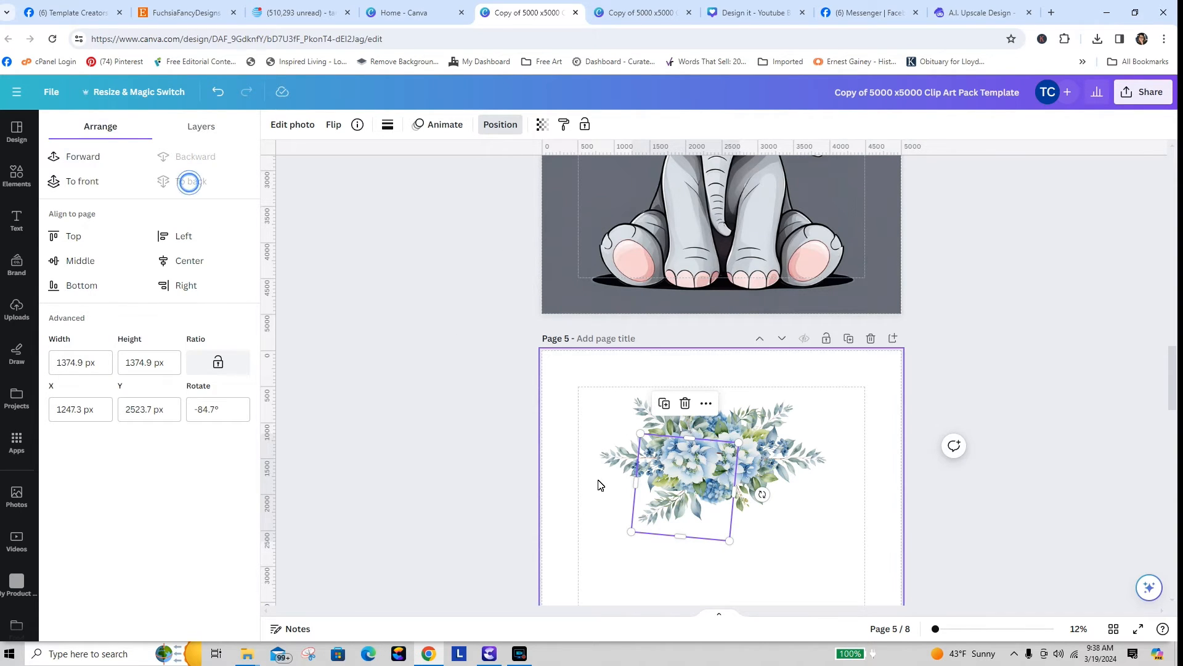
click(827, 555)
click(655, 527)
drag(654, 527, 639, 509)
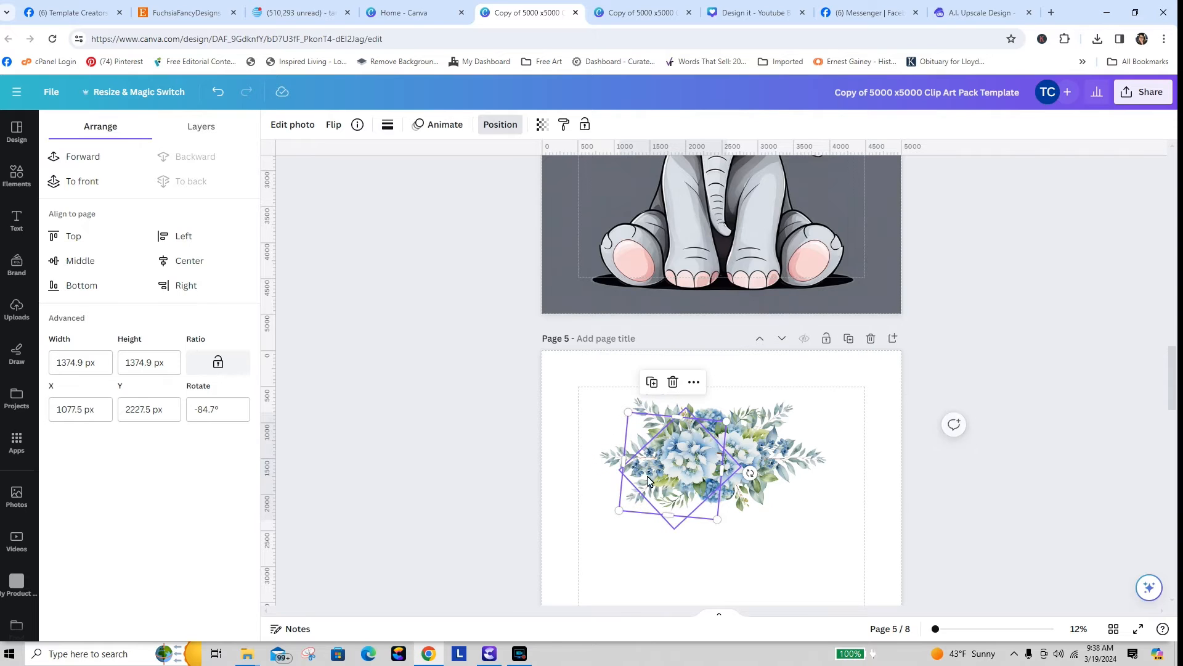
- Duplicate the left branch again, rotate the copy to about -30.4°, fit it between the two upper-left branches and send it to the back
click(650, 405)
click(637, 350)
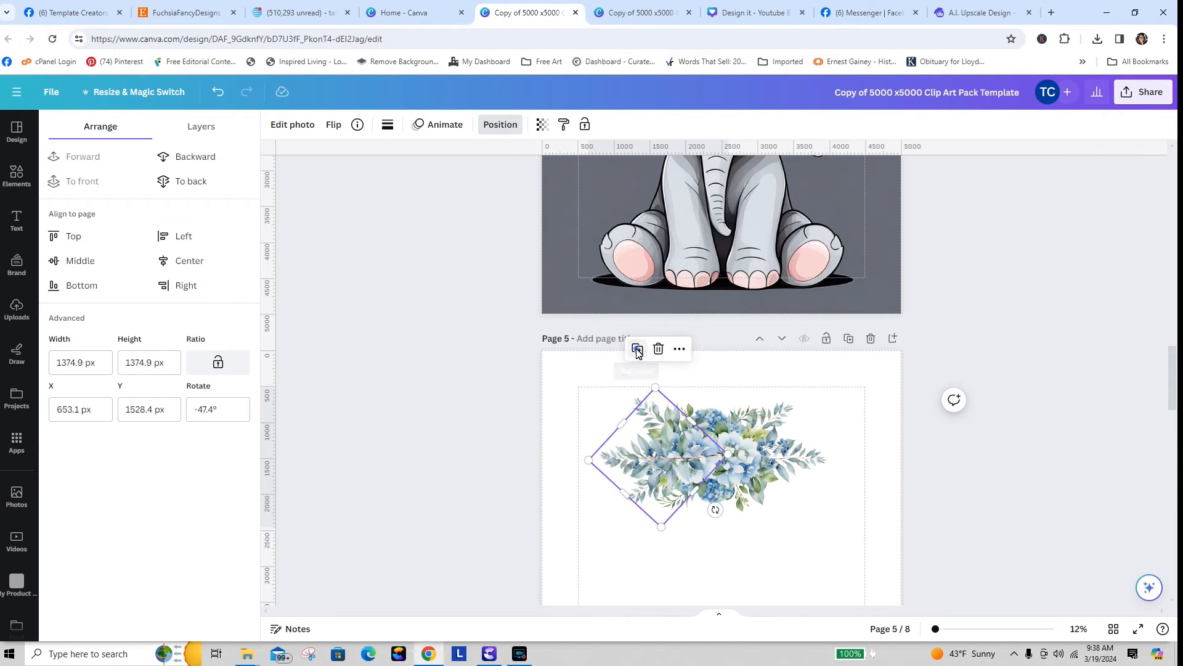
drag(652, 468, 633, 445)
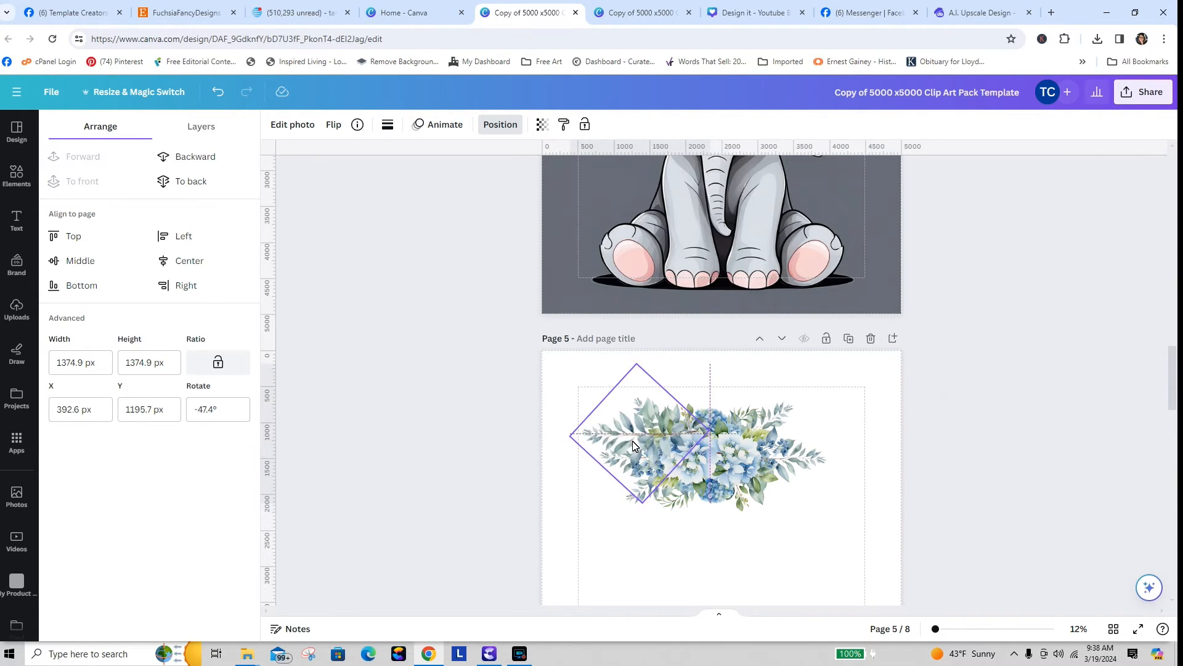
mouse_move(695, 486)
mouse_down()
mouse_move(683, 515)
mouse_move(679, 501)
mouse_up()
drag(615, 425, 641, 430)
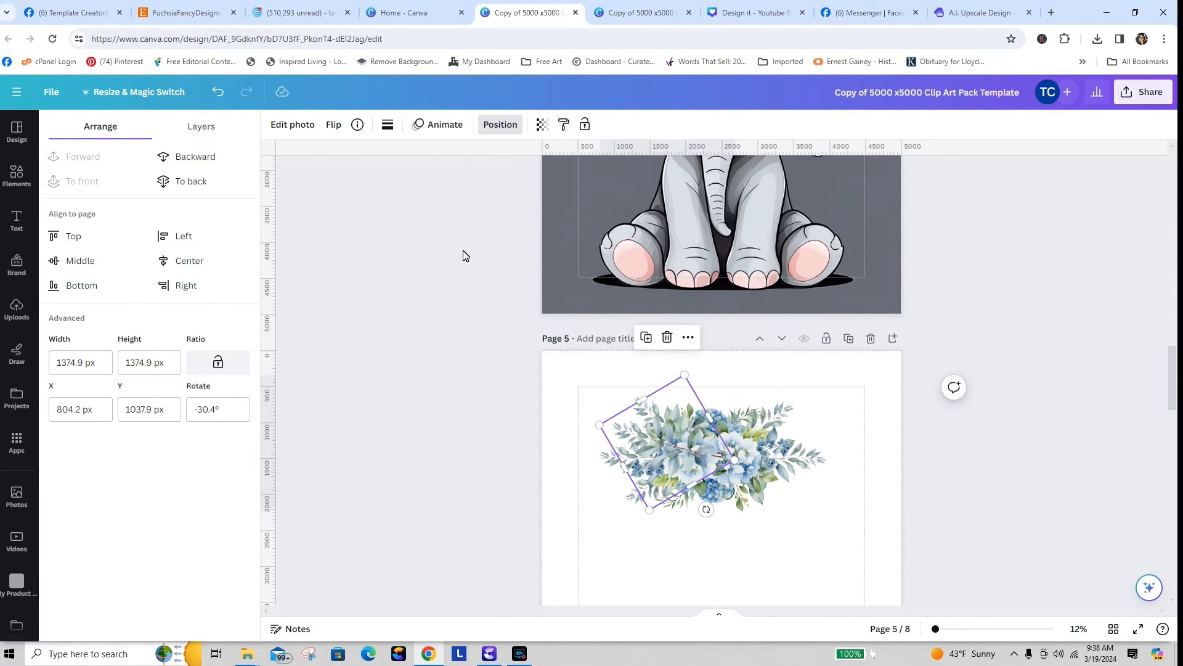
click(184, 182)
click(884, 526)
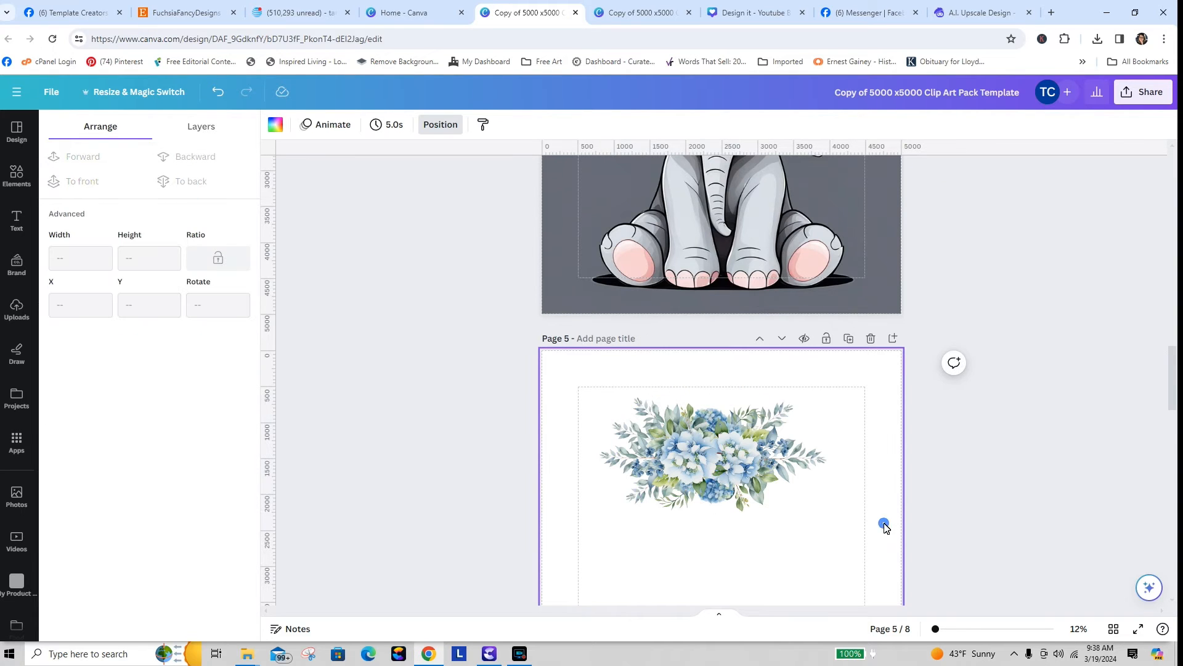
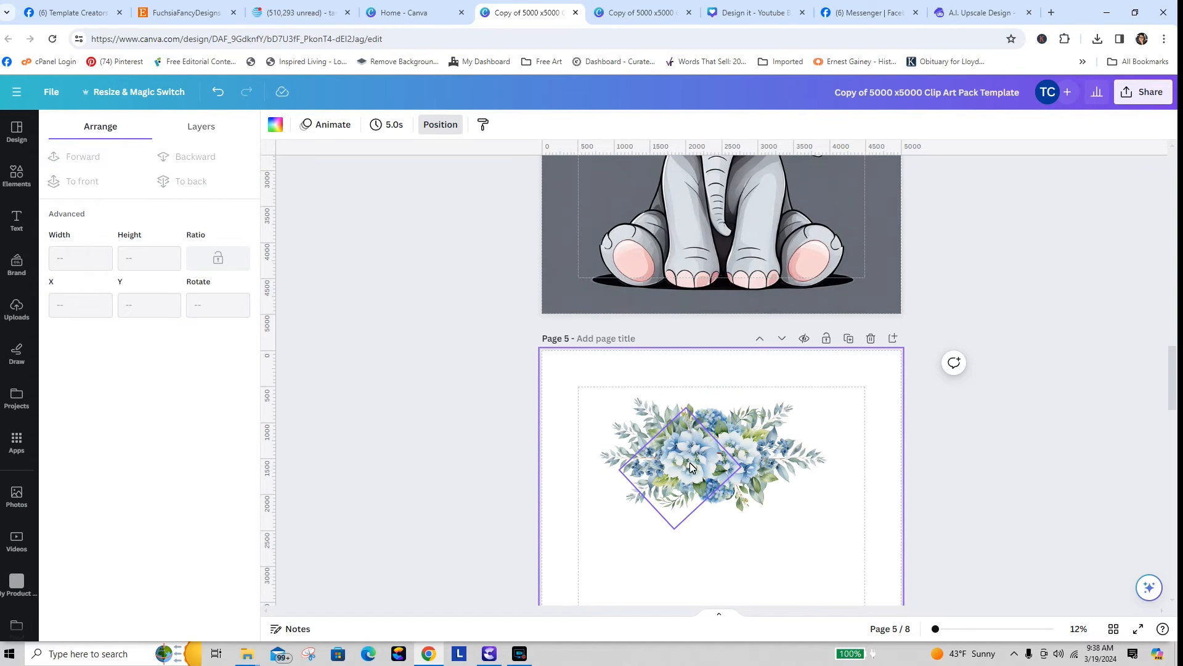
- Group all the bouquet's pieces and place a duplicate of the group below the original on page 5, at about X 874, Y 2336 px
drag(579, 382, 758, 495)
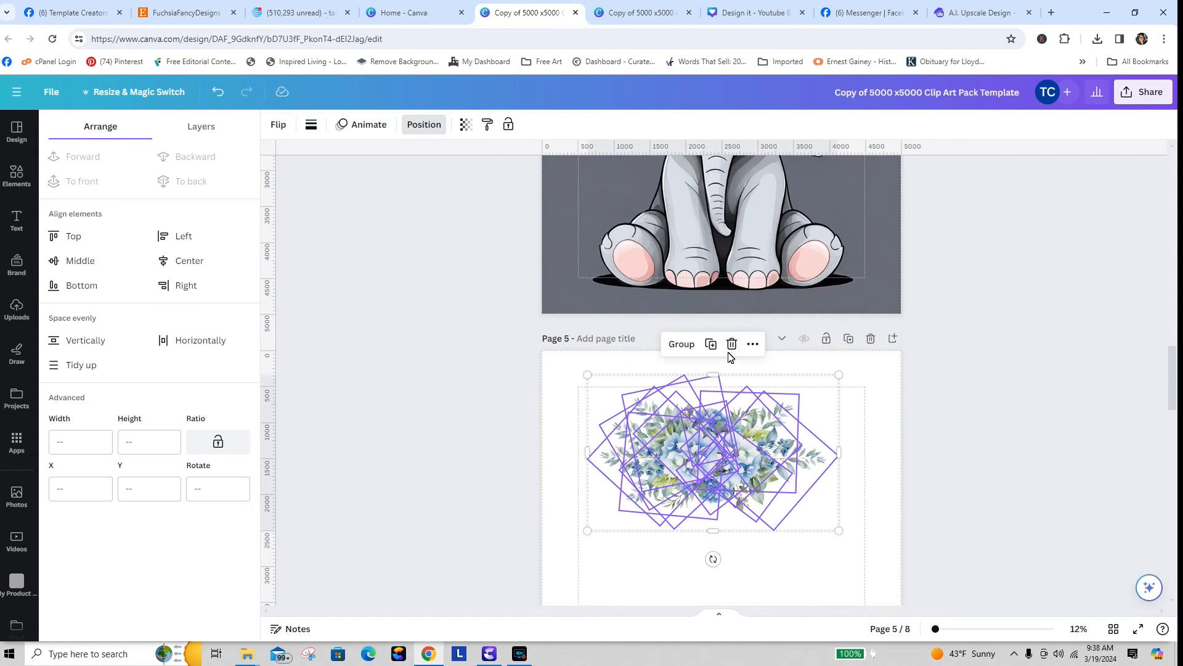
click(689, 345)
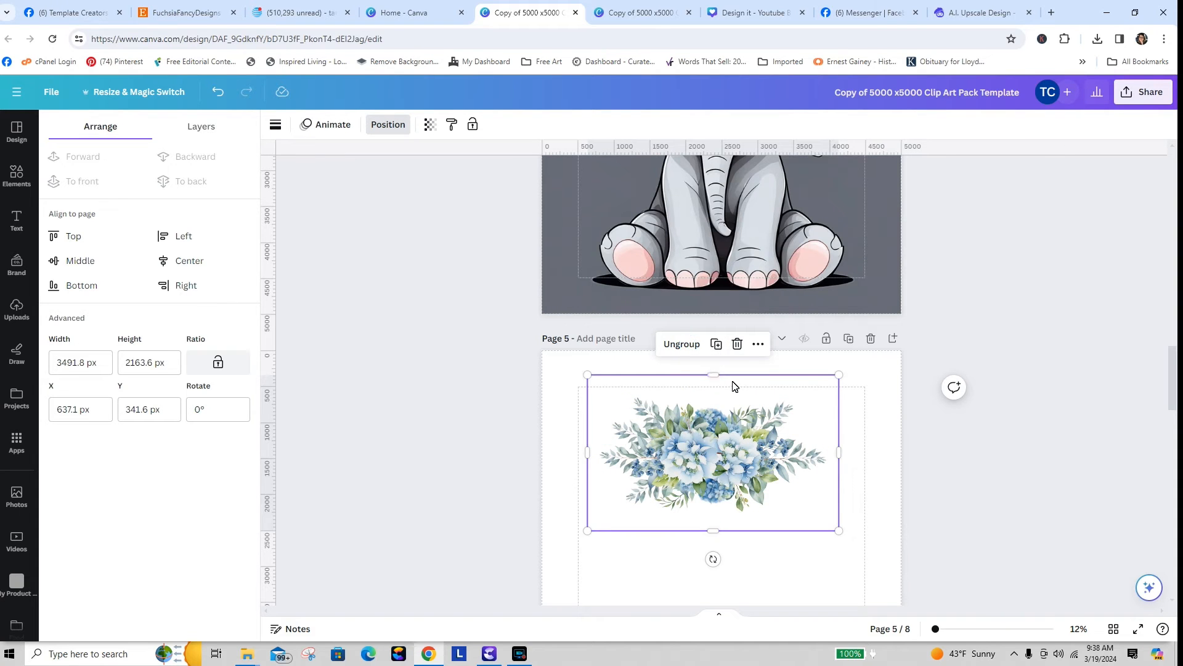
click(719, 345)
drag(726, 452, 734, 553)
scroll(1171, 394, down, 4)
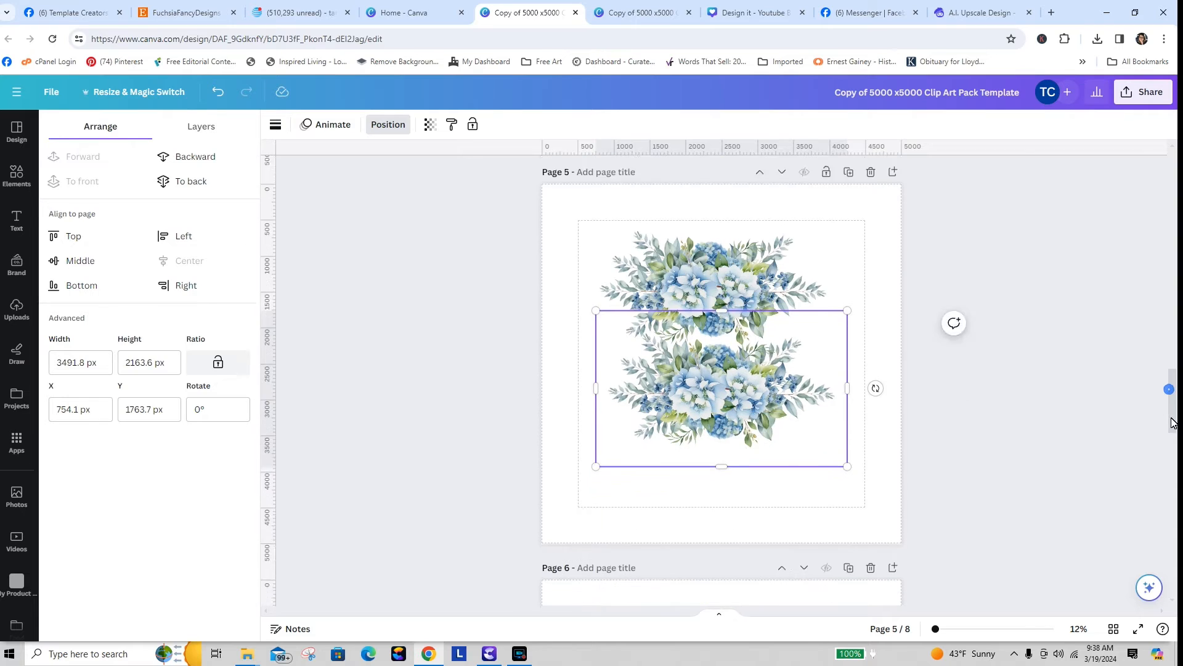
drag(728, 337, 736, 378)
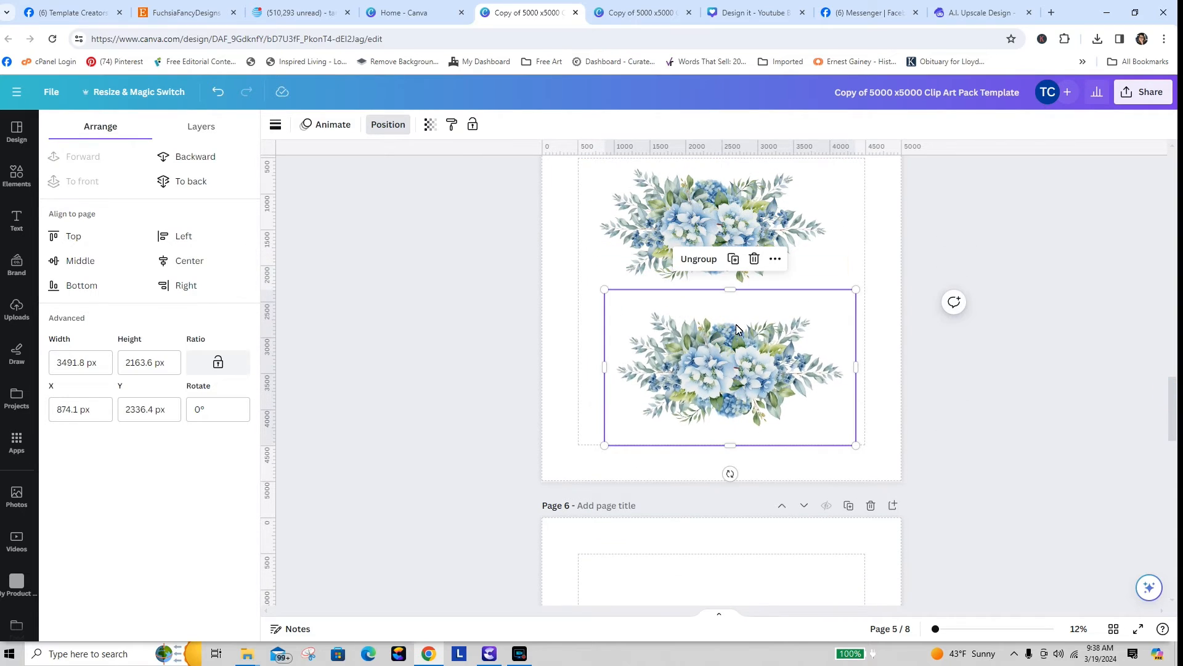
- Ungroup the duplicate bouquet and move the flower and greenery of its left half away to the page's lower left
click(700, 260)
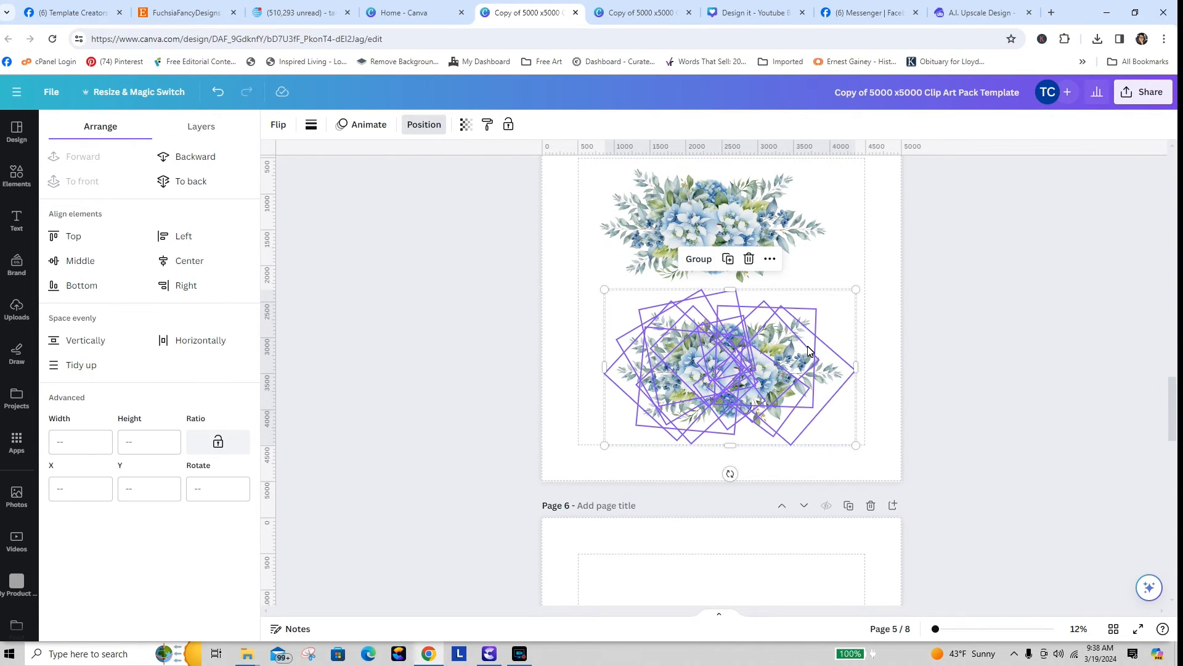
click(913, 365)
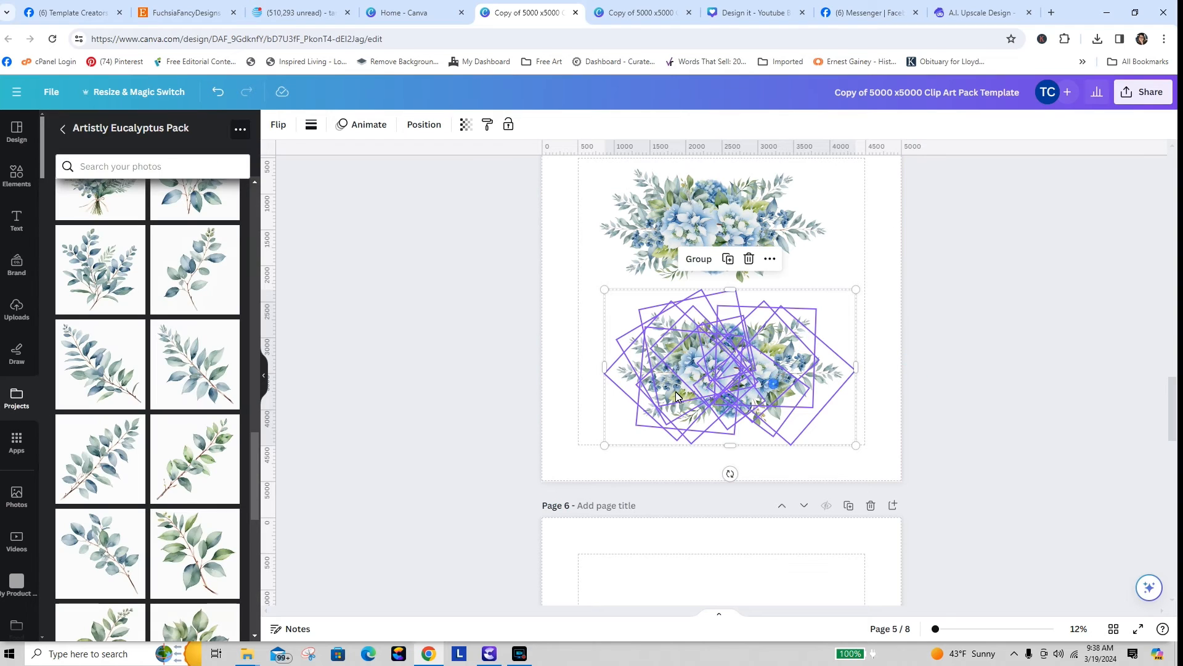
click(581, 370)
click(591, 298)
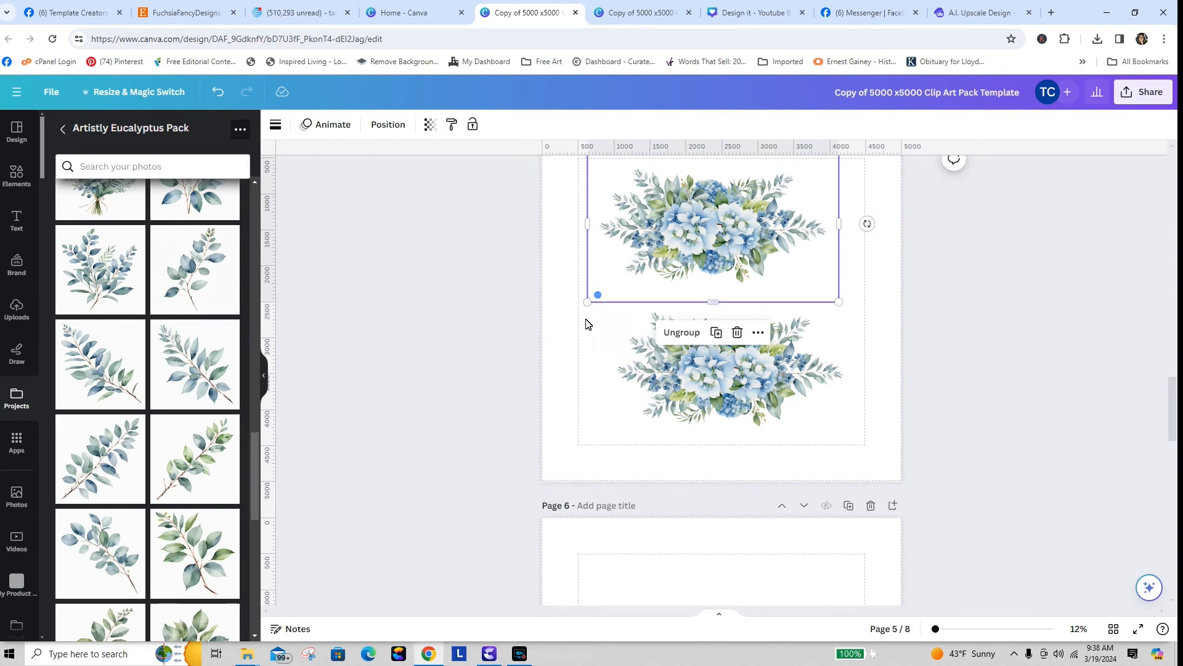
click(569, 340)
drag(573, 328, 646, 400)
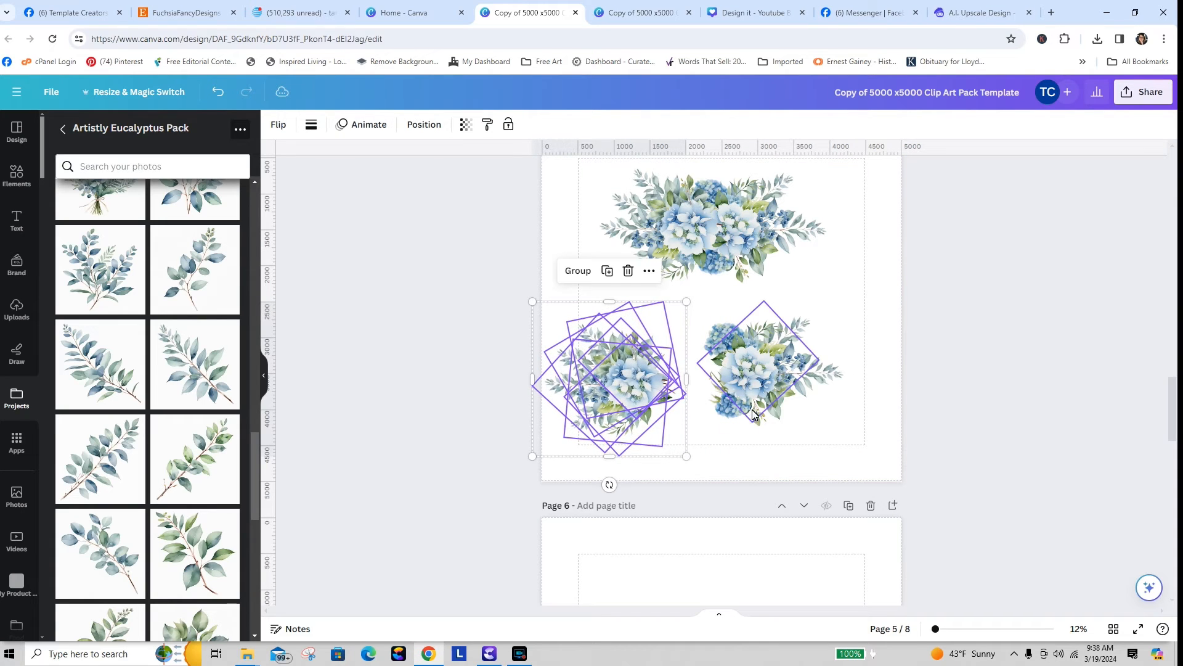
- Select all pieces of the remaining right half and rotate them together so the branches fan out to the upper left
drag(876, 309, 725, 459)
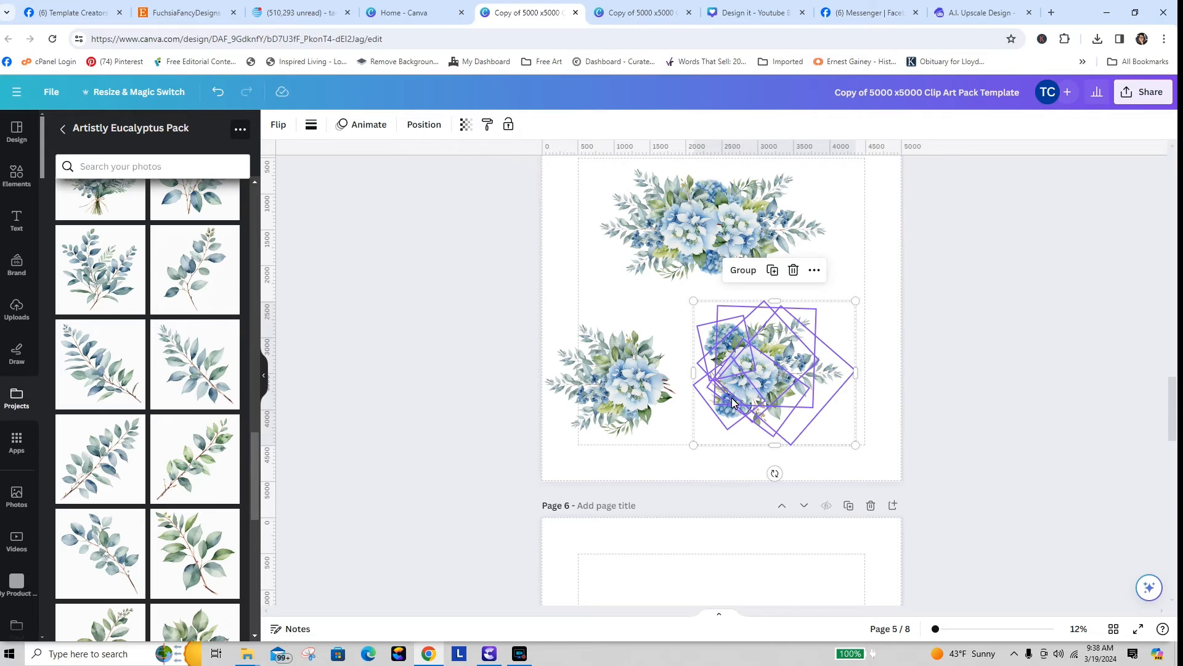
drag(775, 474, 802, 352)
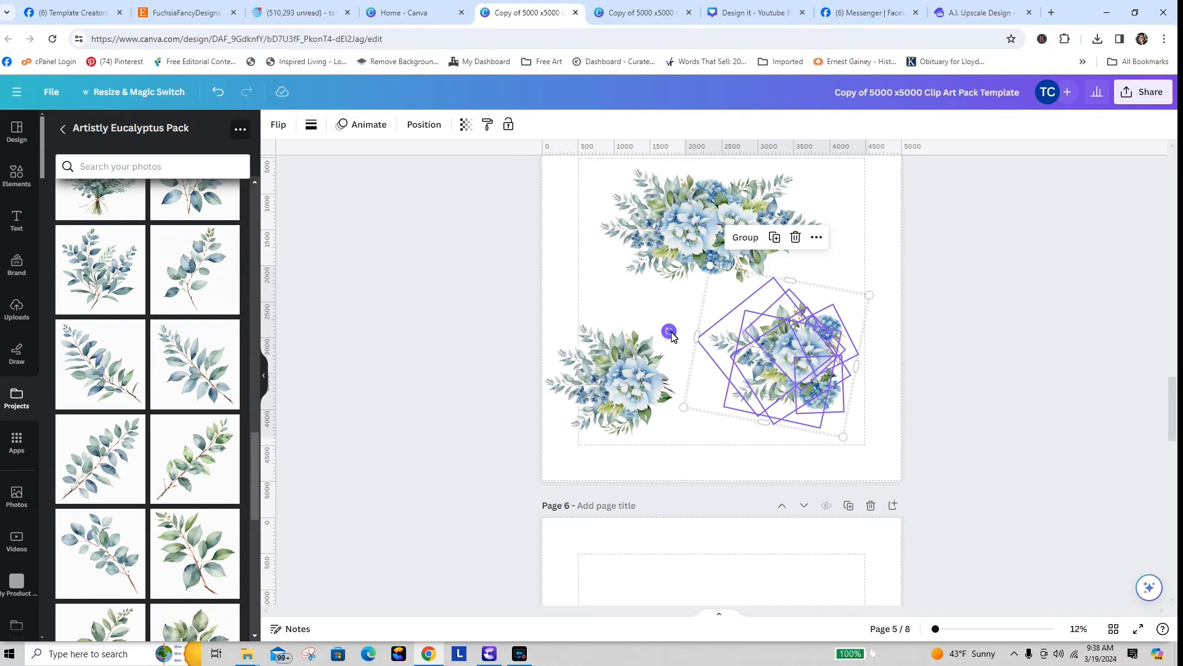
drag(670, 333, 718, 308)
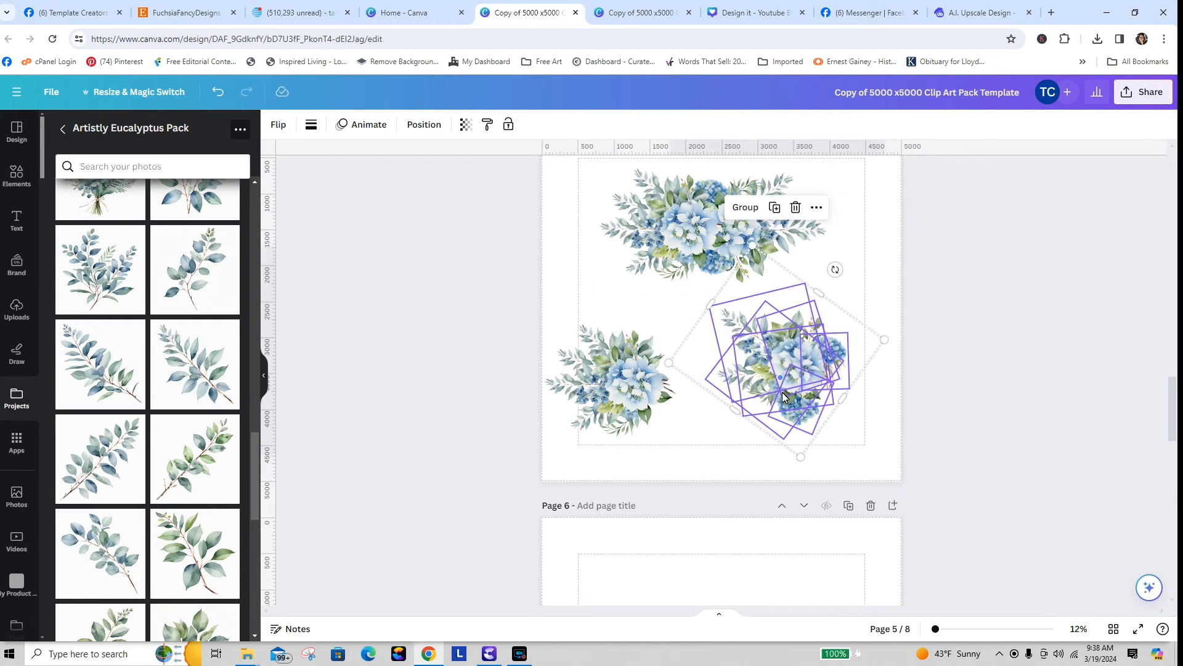
click(850, 441)
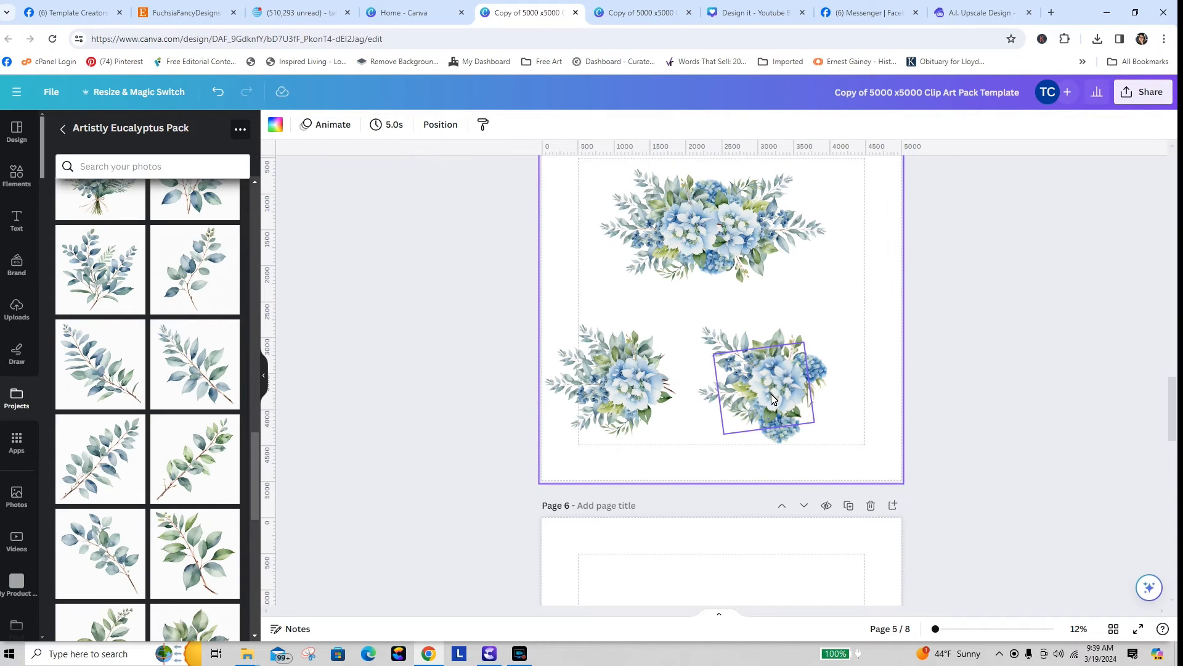
- Rotate the small blue hydrangea on the right cluster's outer side and fit it snugly against the large flower
click(818, 377)
drag(823, 388, 815, 367)
click(848, 427)
click(809, 362)
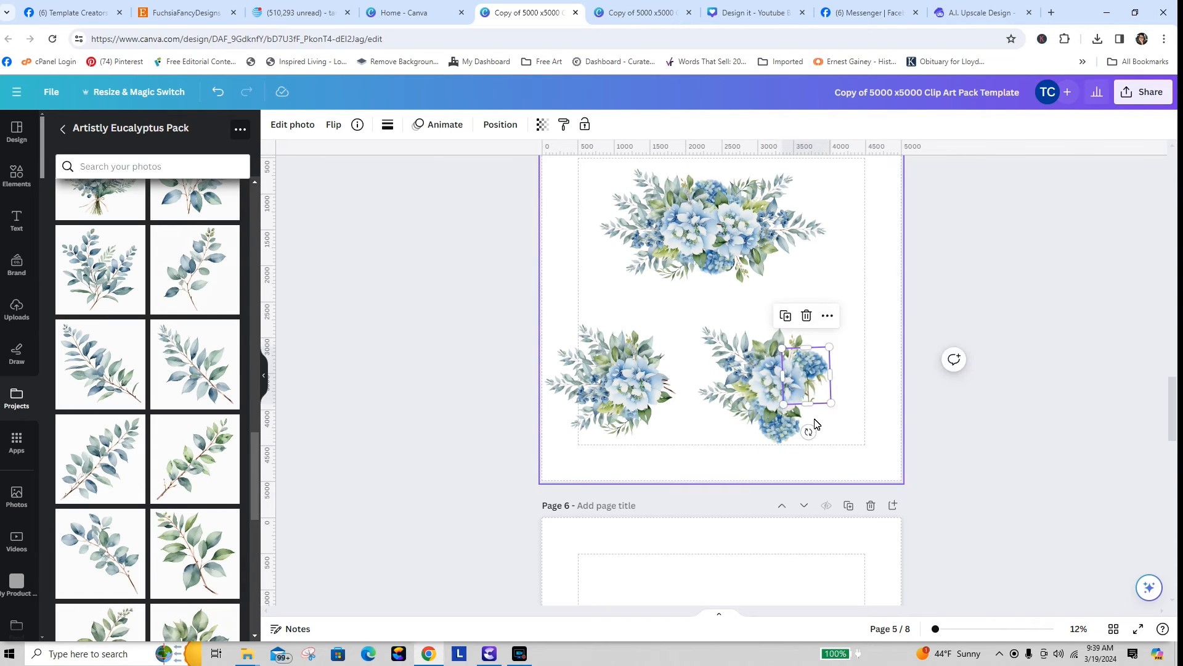
drag(811, 436, 763, 421)
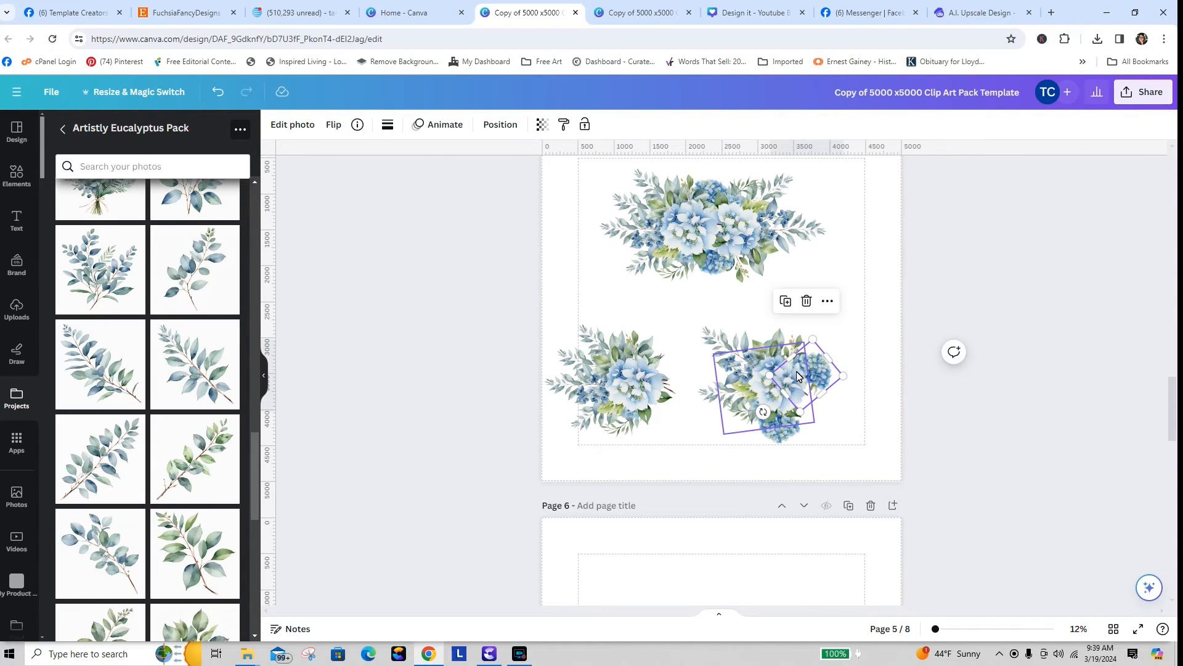
drag(812, 344, 816, 330)
click(850, 409)
click(824, 370)
drag(825, 370, 818, 375)
click(860, 435)
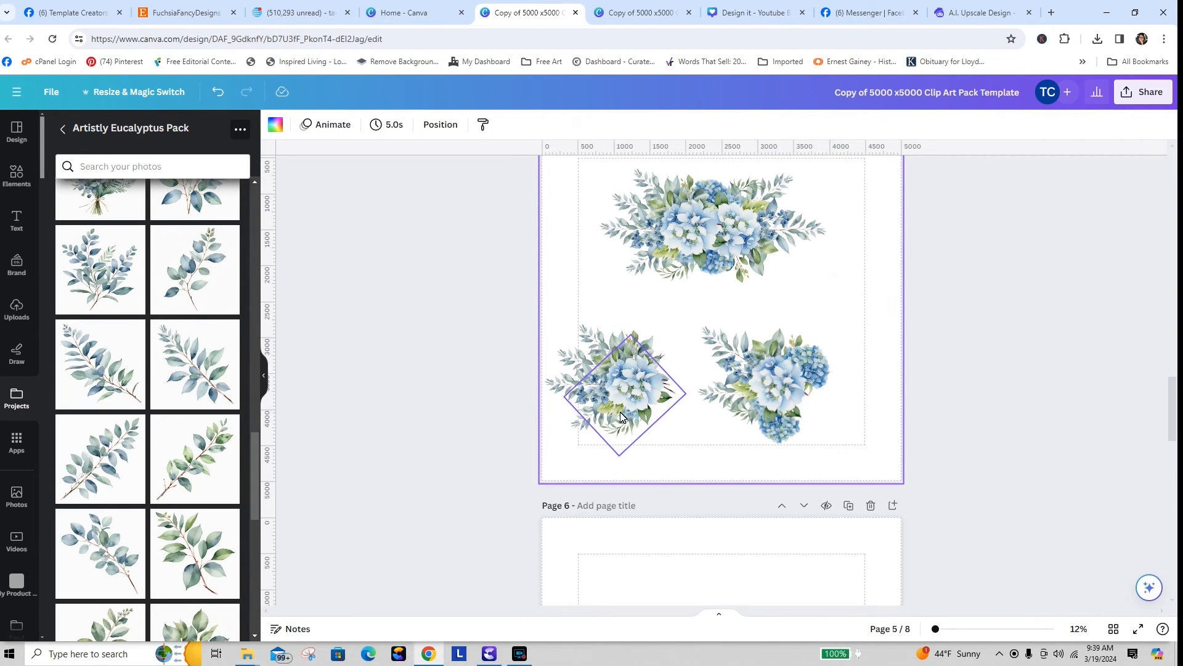
- Group the left cluster, rotate it clockwise so its branches point upward, and shift it up along the page's left edge
drag(606, 313, 620, 404)
click(570, 244)
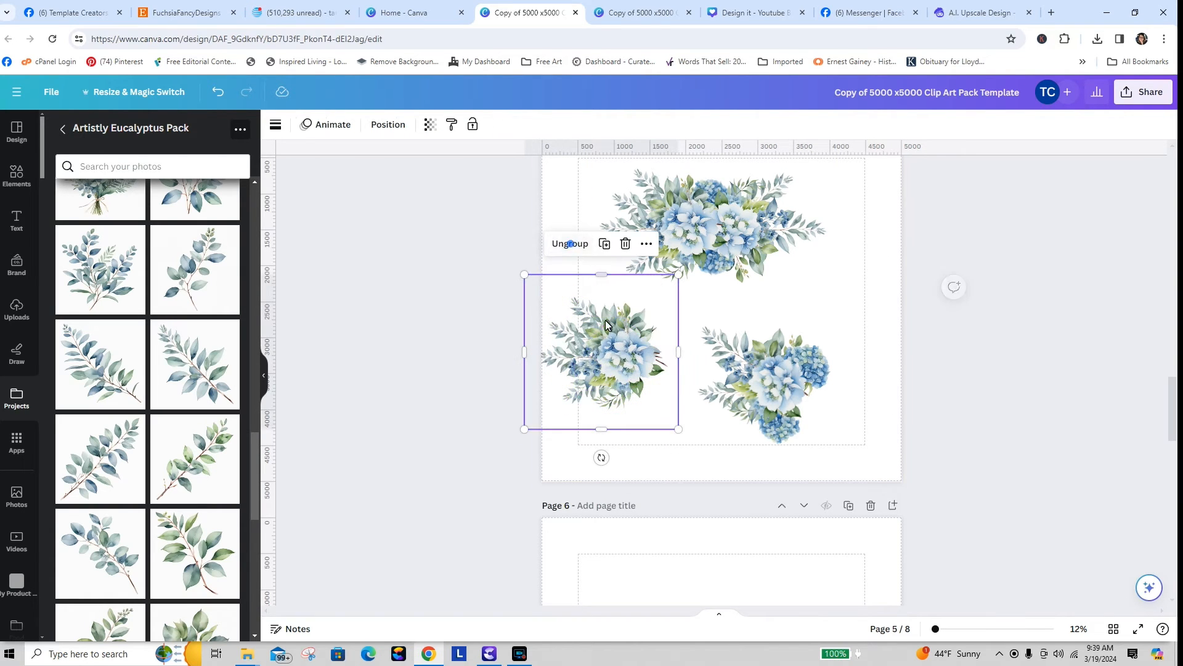
drag(614, 358, 632, 394)
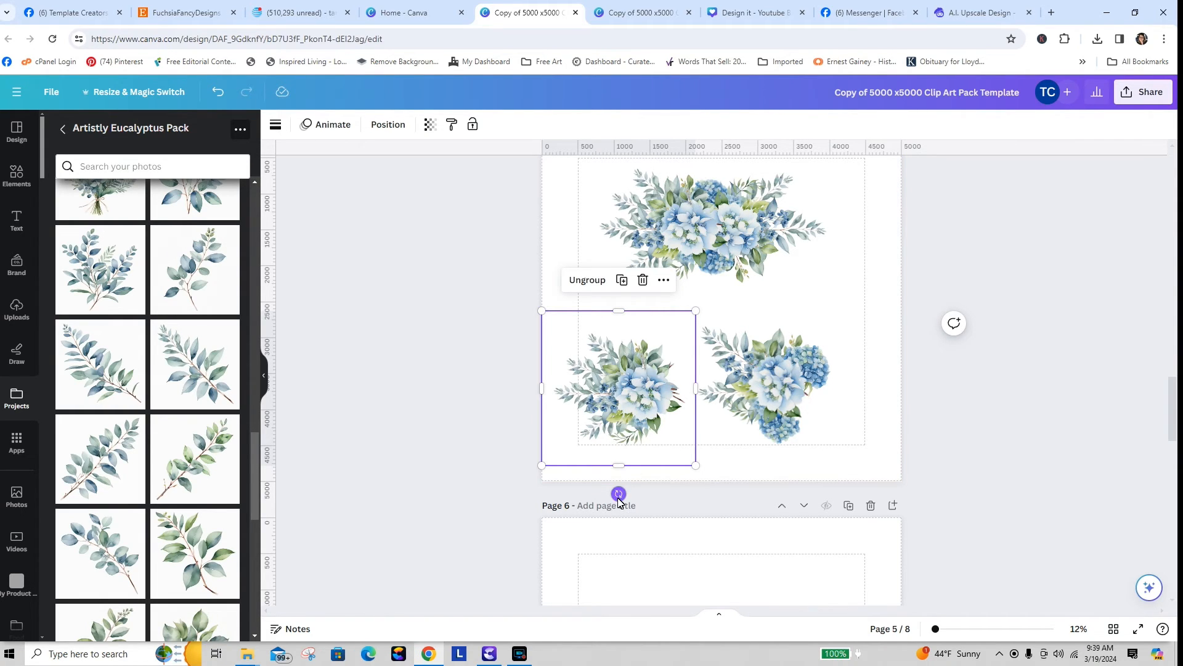
drag(619, 493, 552, 426)
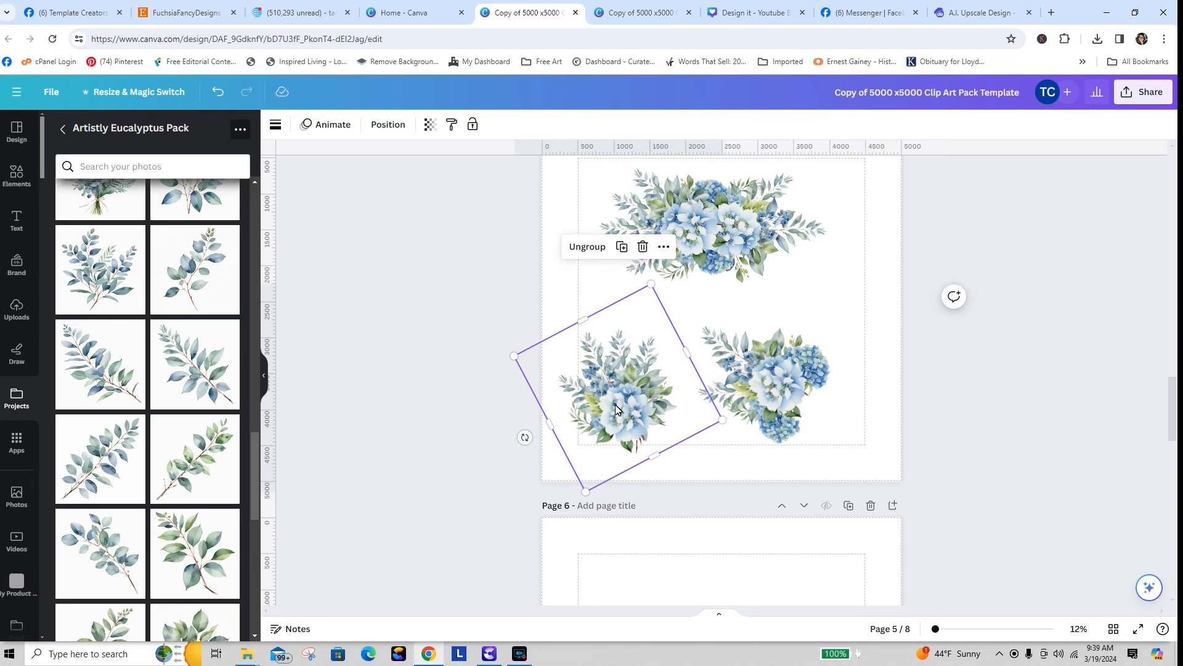
drag(624, 447, 614, 401)
- Move the full grouped bouquet from page 5 to the lower part of page 6
drag(708, 215, 759, 612)
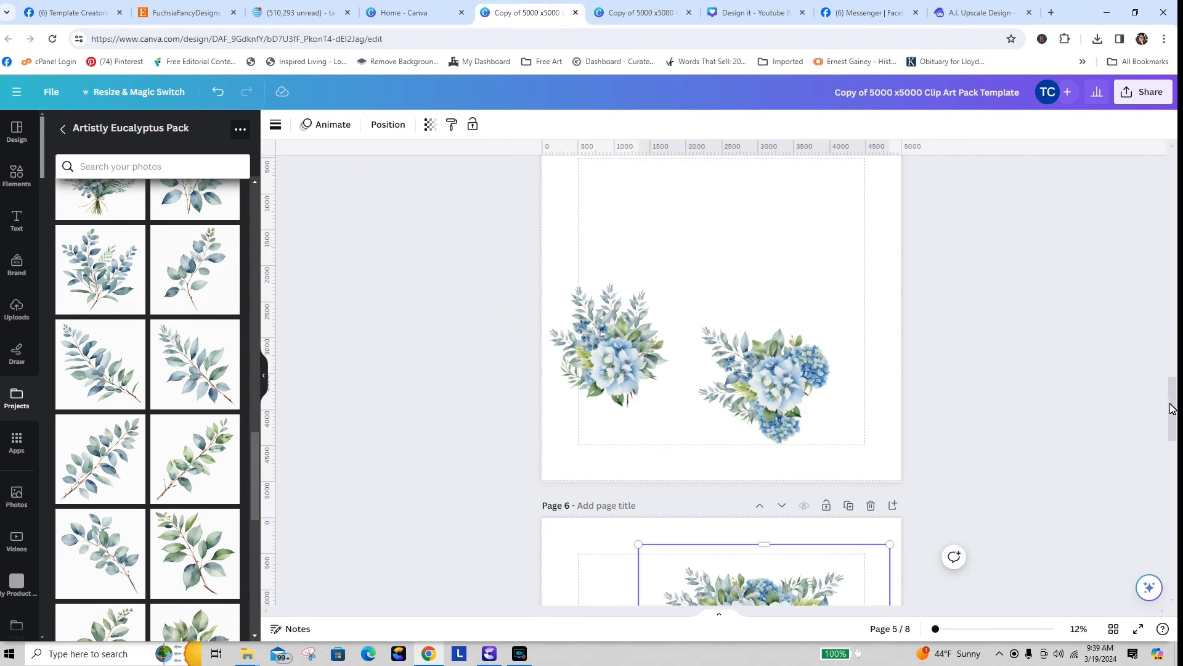
drag(1176, 407, 1174, 453)
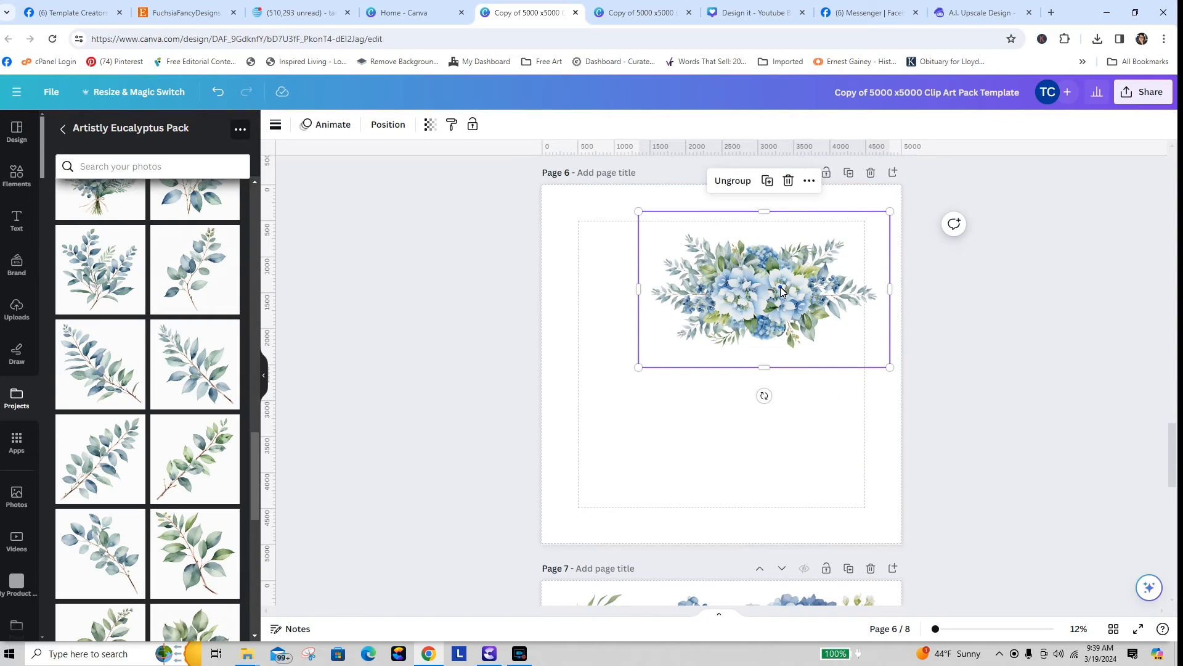
drag(781, 290, 709, 444)
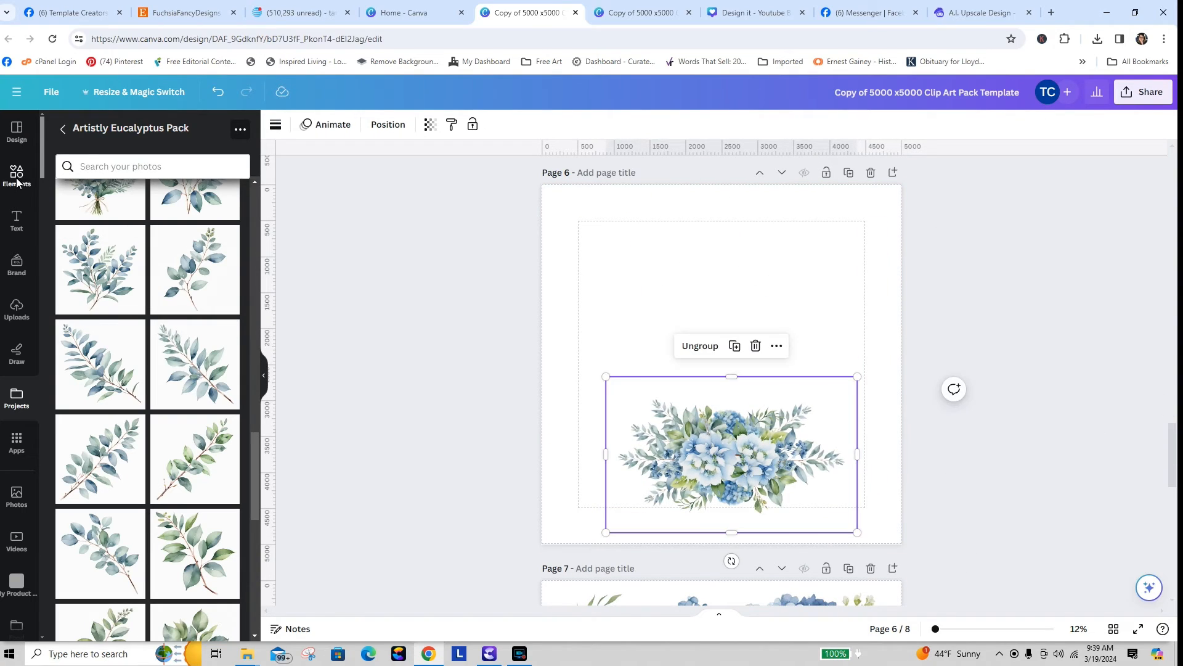
- Insert a square shape on page 6, stretch it into a tall portrait rectangle and center it over the page
click(17, 176)
click(17, 176)
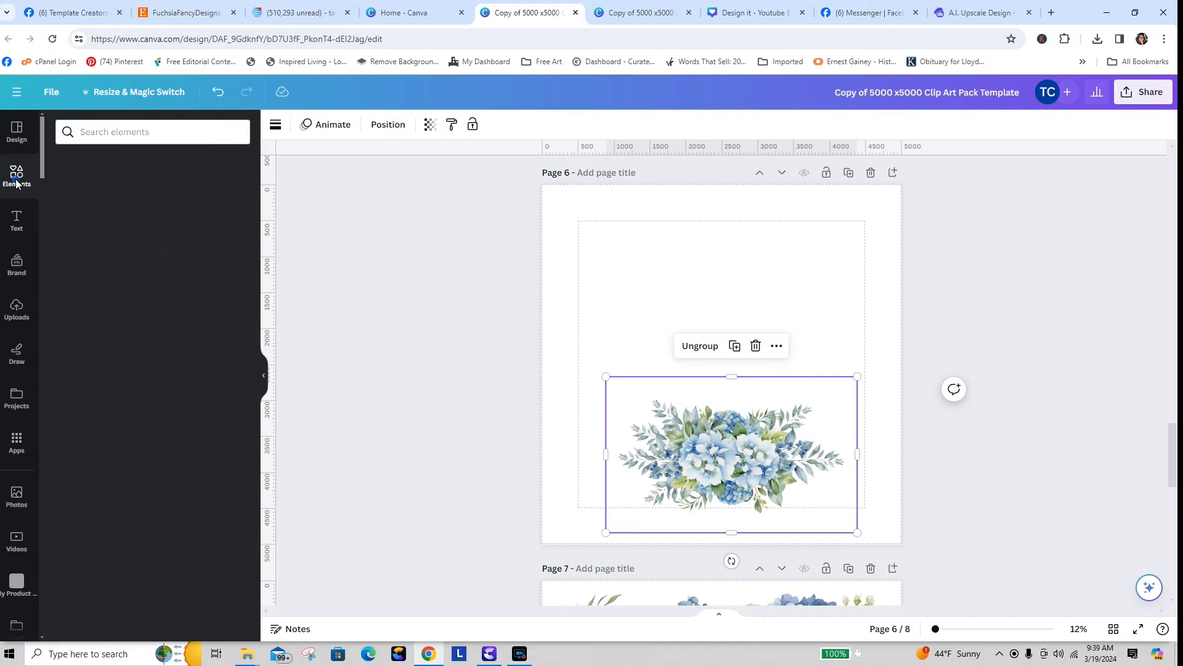
drag(72, 318, 708, 304)
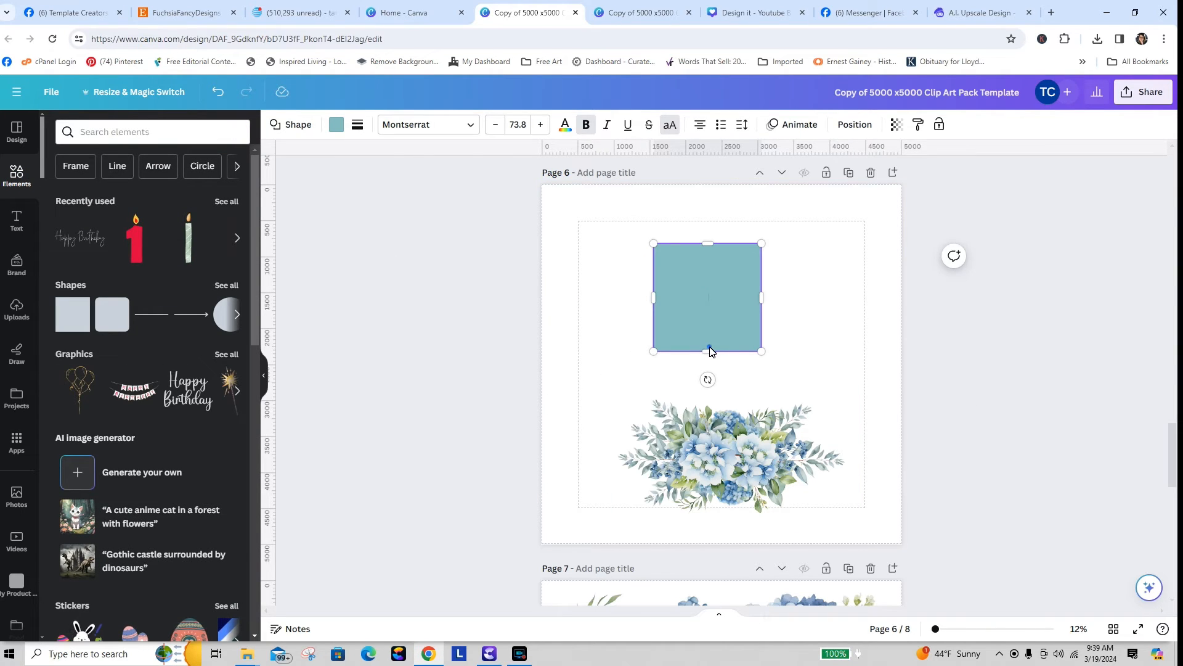
drag(708, 355, 718, 512)
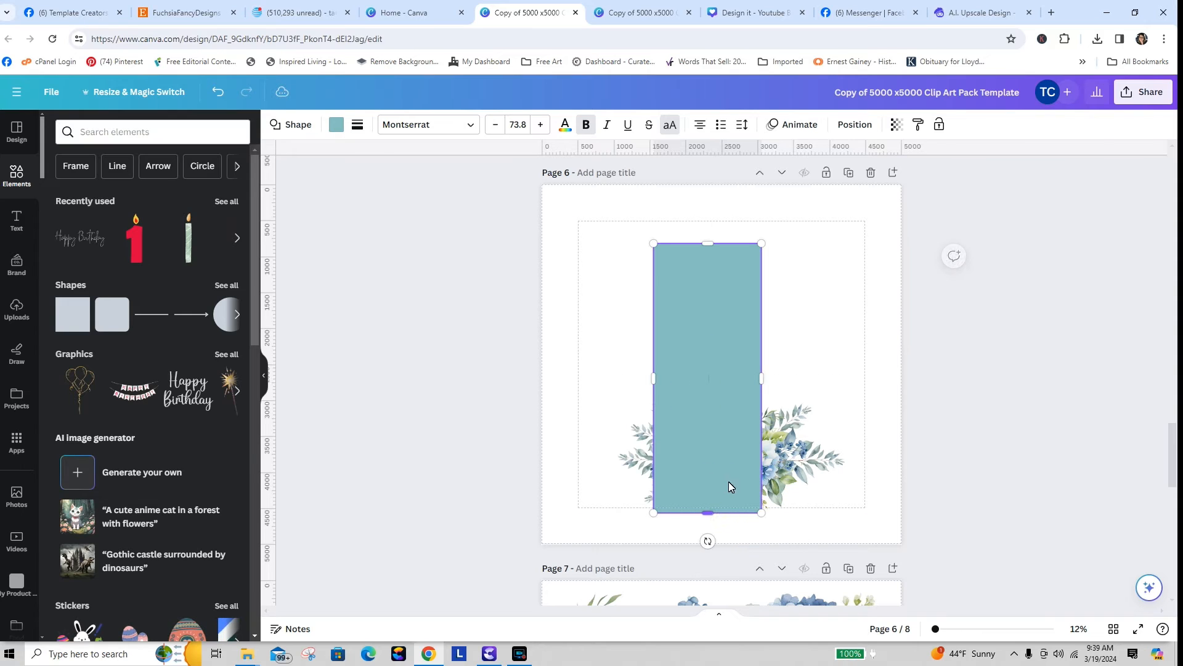
drag(765, 382, 821, 379)
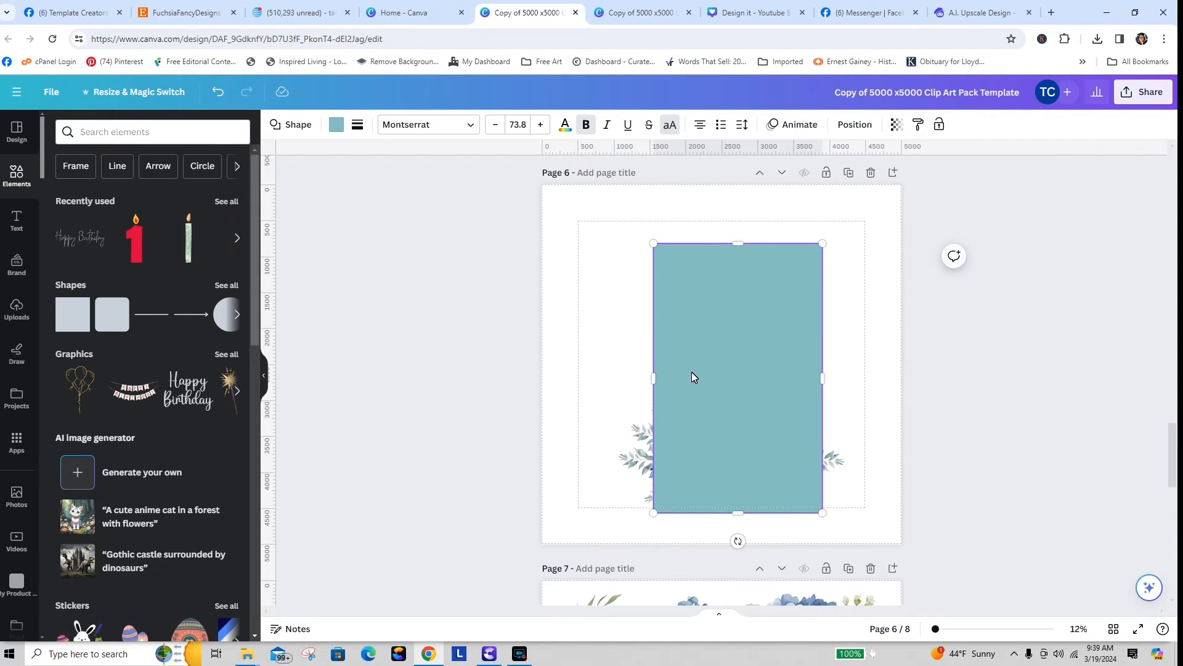
drag(695, 369, 667, 376)
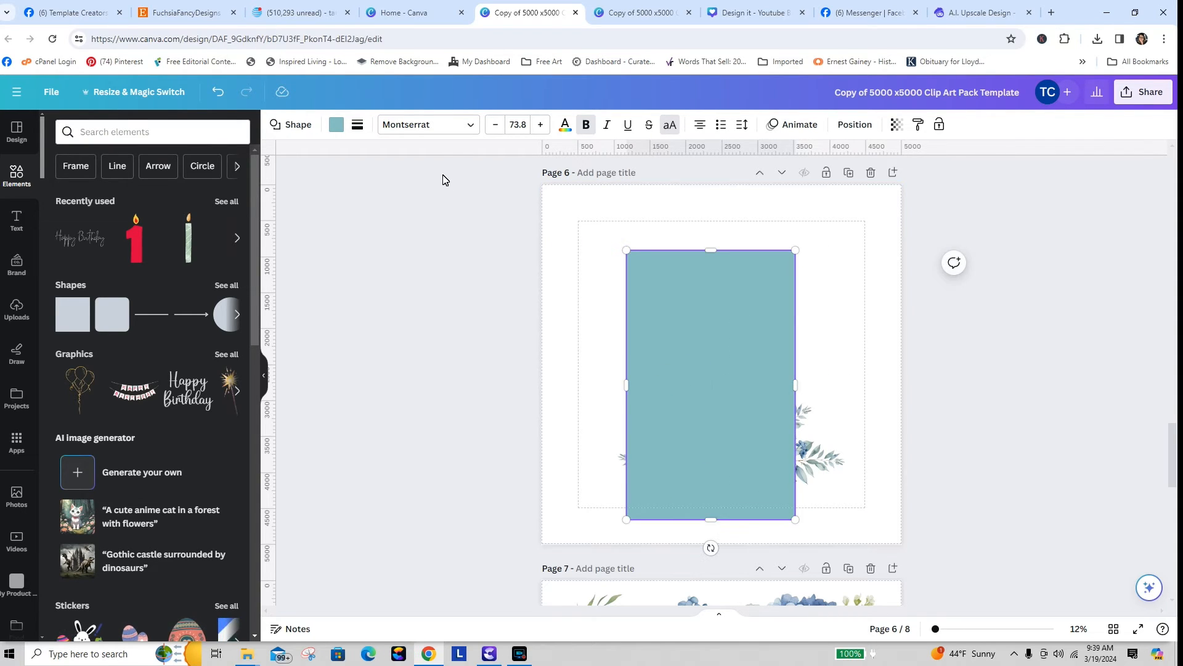
- Fill the rectangle with white and give it a solid black border slightly heavier than weight 4
click(336, 125)
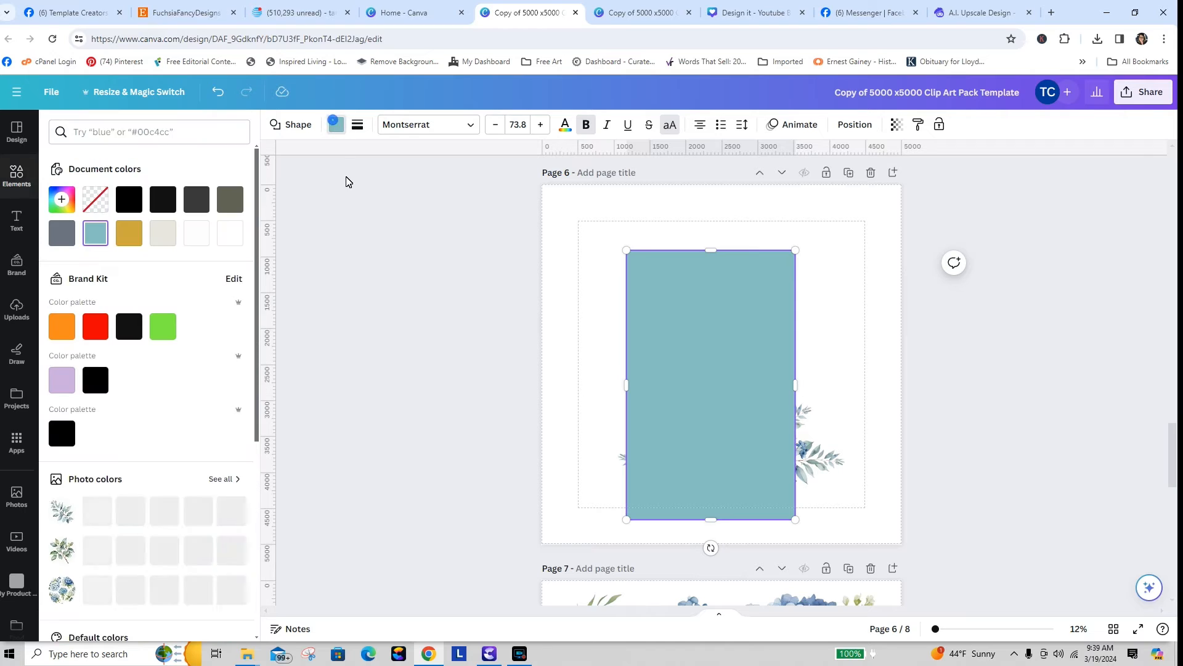
click(196, 233)
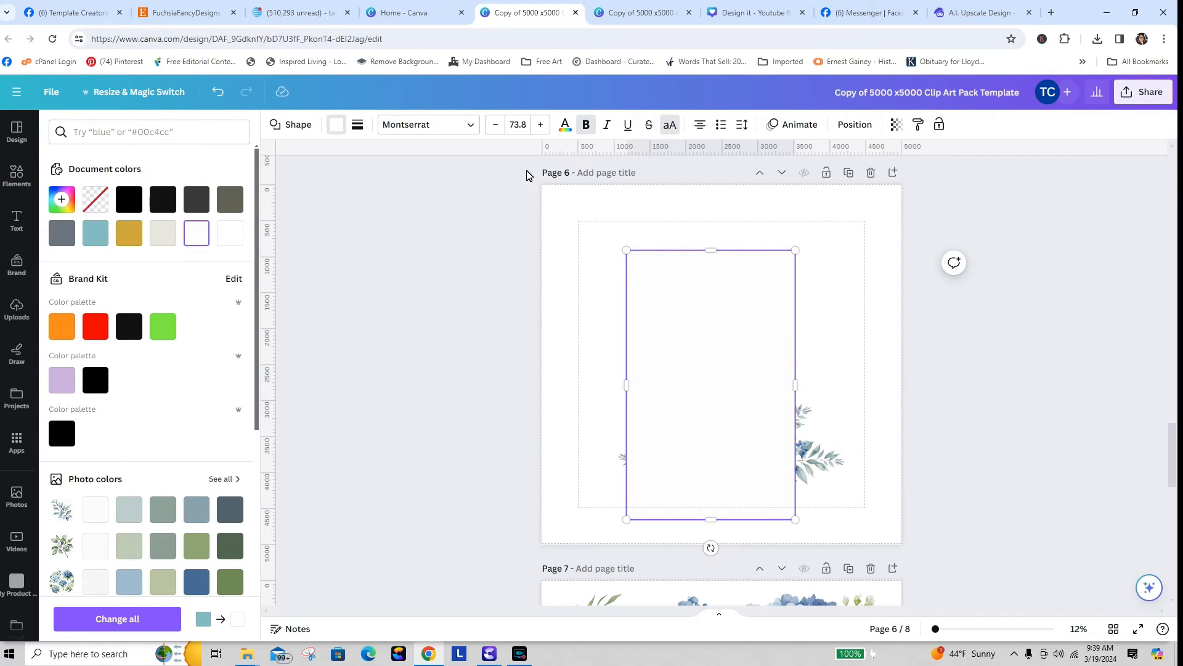
click(358, 127)
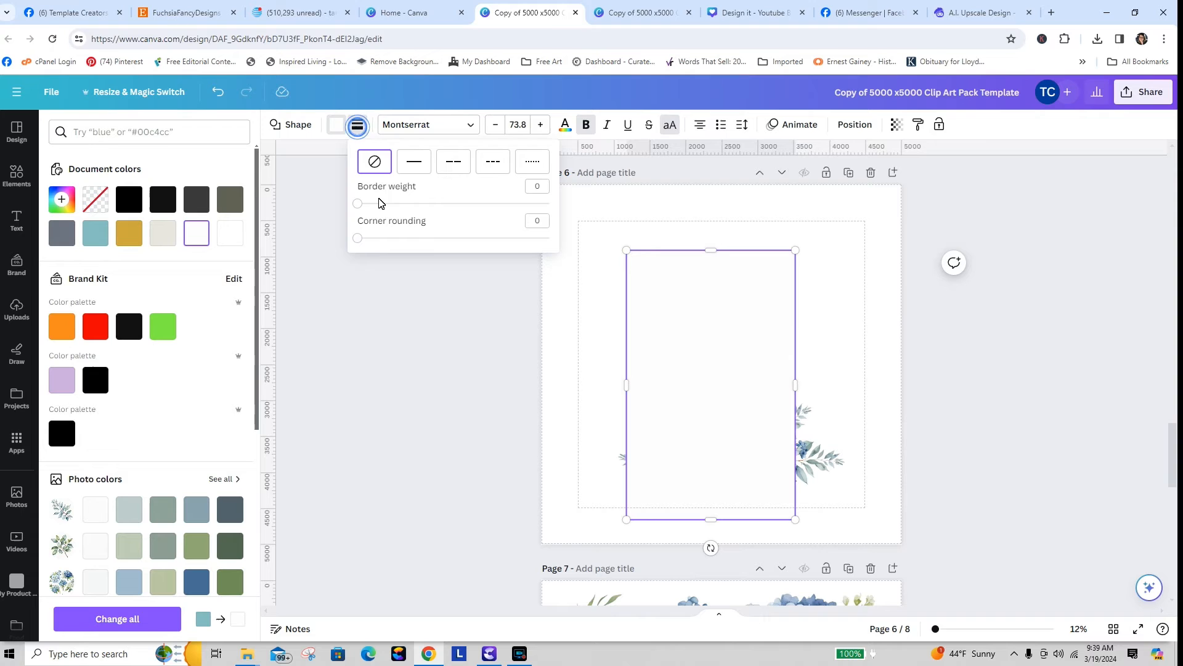
click(414, 163)
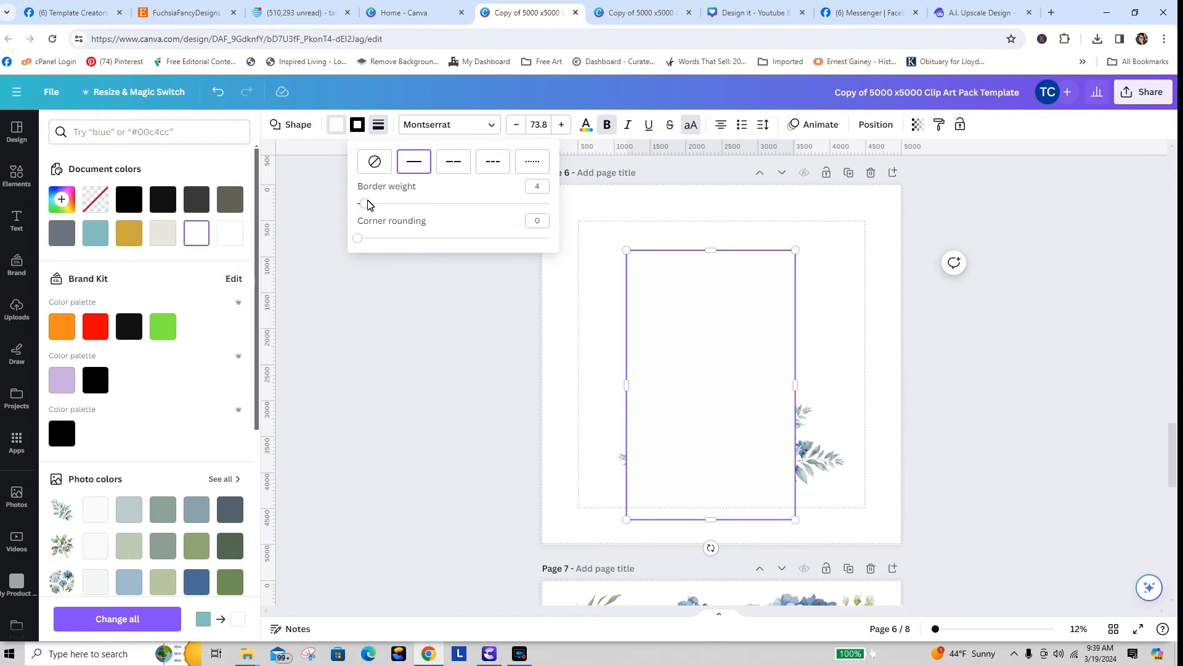
drag(368, 205, 378, 205)
click(814, 334)
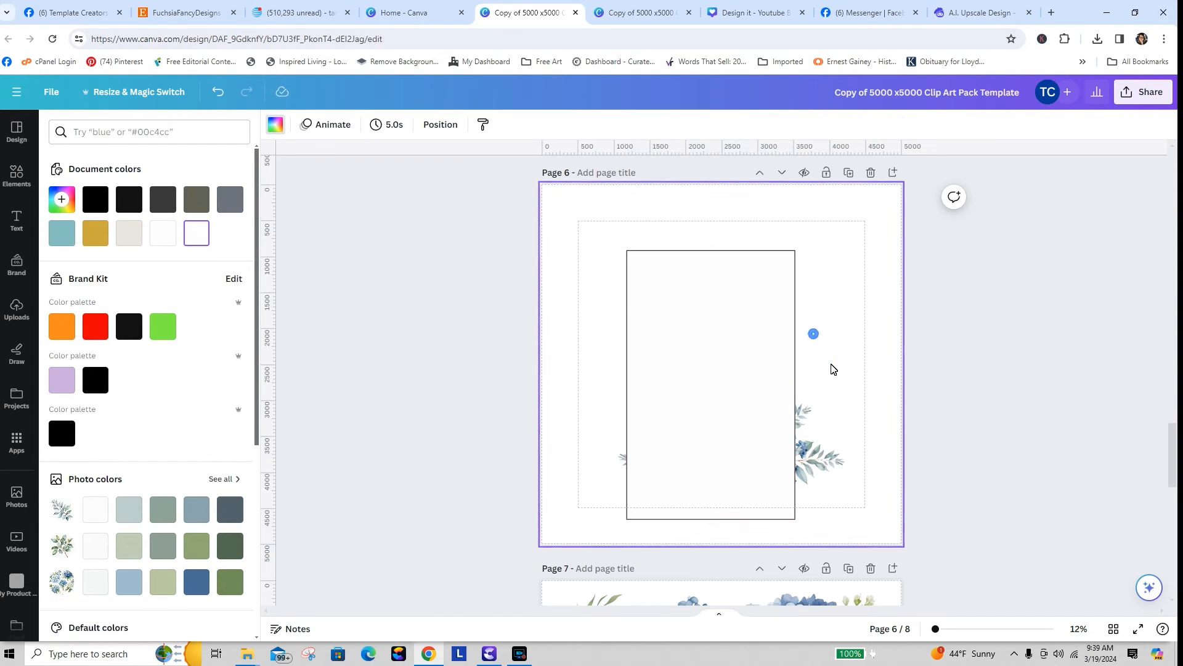
- Bring the bouquet in front of the rectangle and place it across the upper edge, at about X 754, Y 122 px
drag(819, 456, 807, 276)
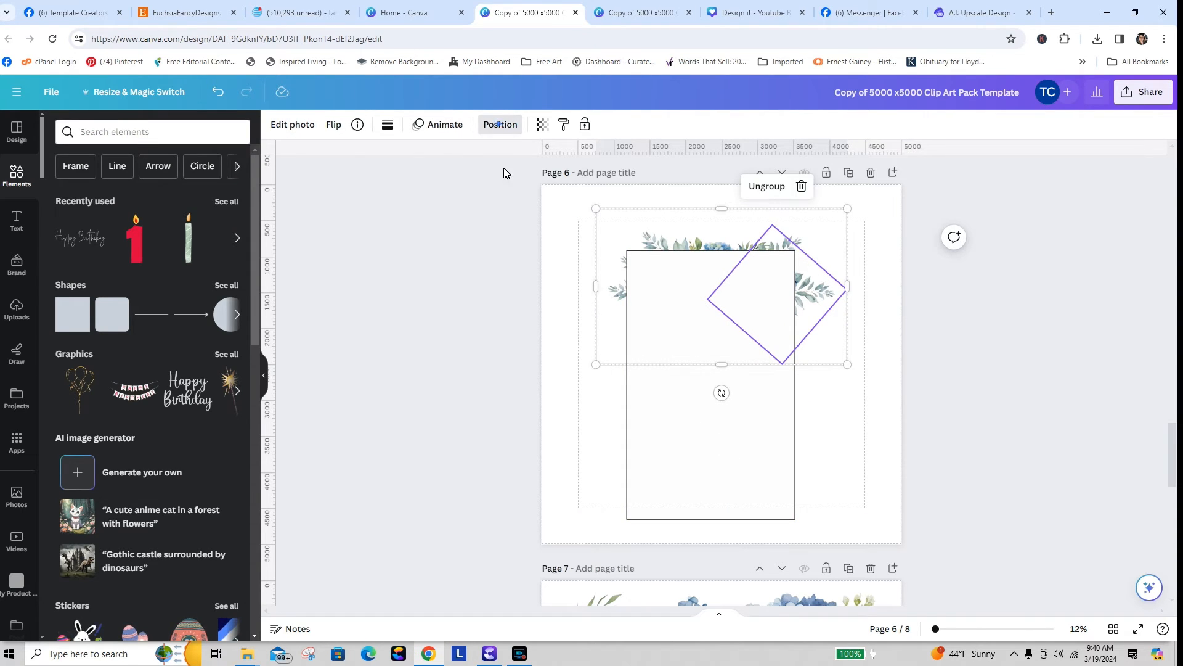
click(85, 181)
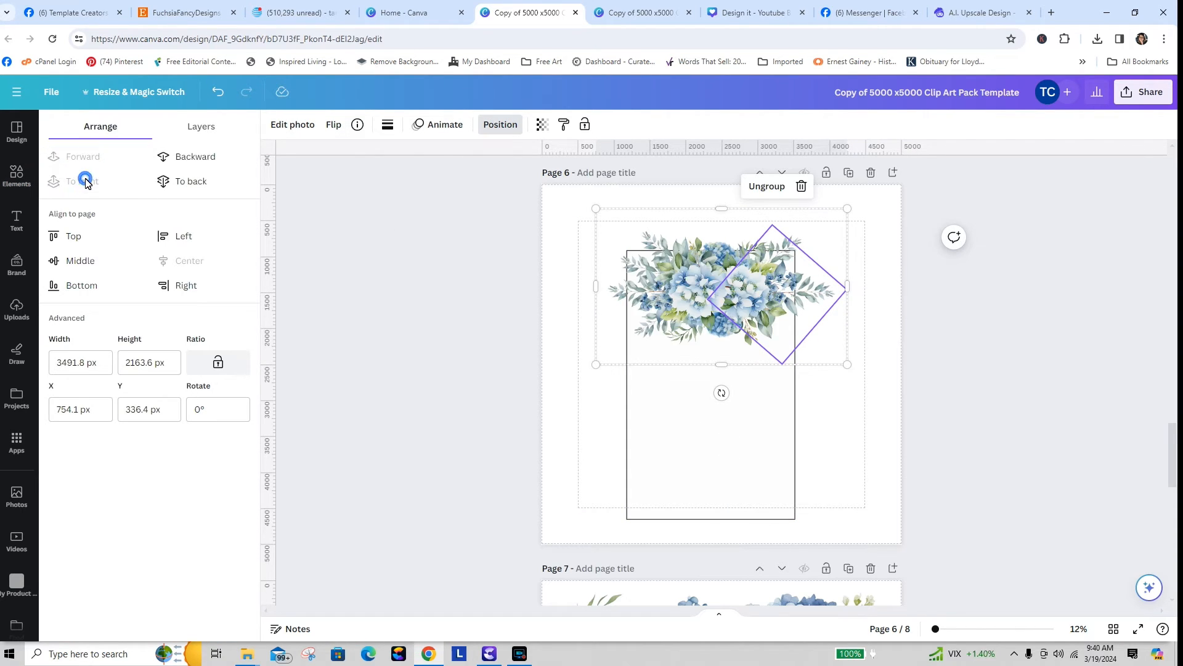
click(849, 438)
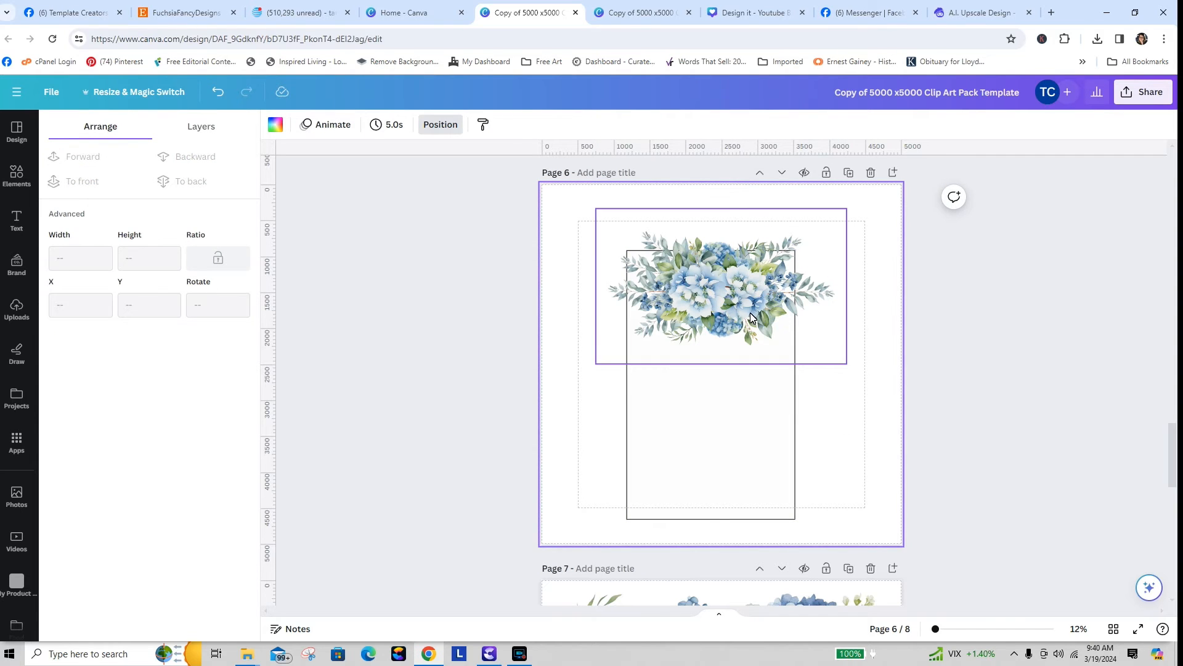
drag(750, 317, 753, 302)
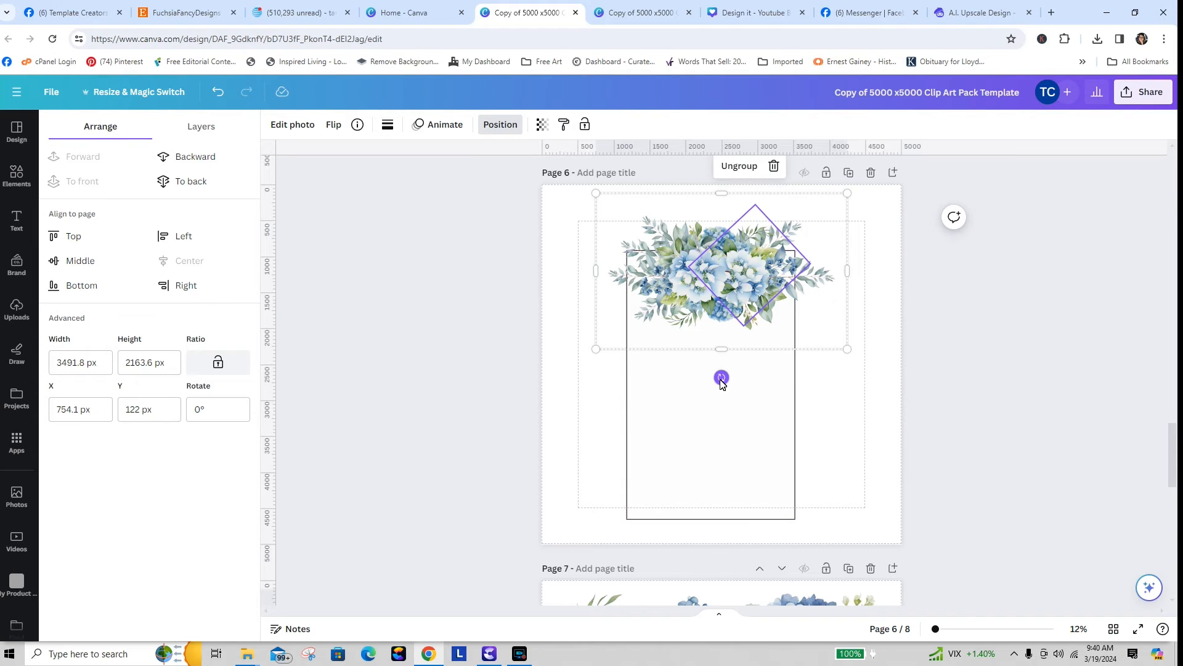
- Turn the bouquet upright at about -91°, shrink it to about 2717 × 1954 px and place it over the rectangle's left edge
drag(722, 377, 812, 278)
drag(726, 269, 642, 322)
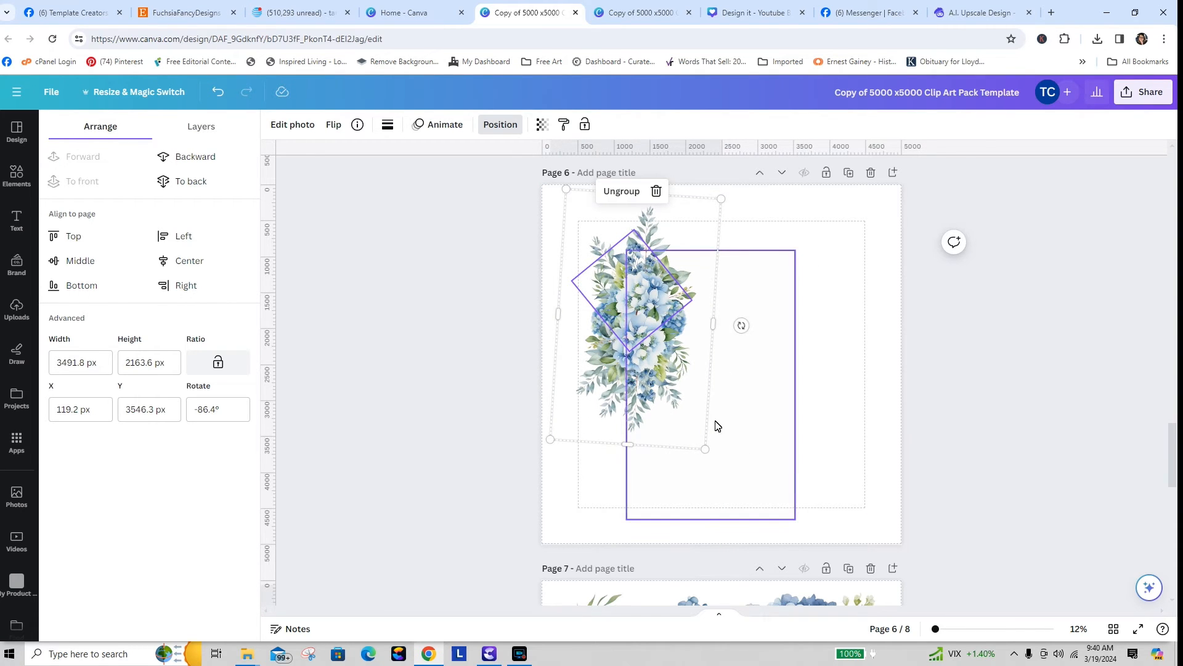
drag(742, 327, 749, 327)
drag(664, 353, 660, 318)
drag(705, 168, 686, 290)
drag(610, 352, 693, 279)
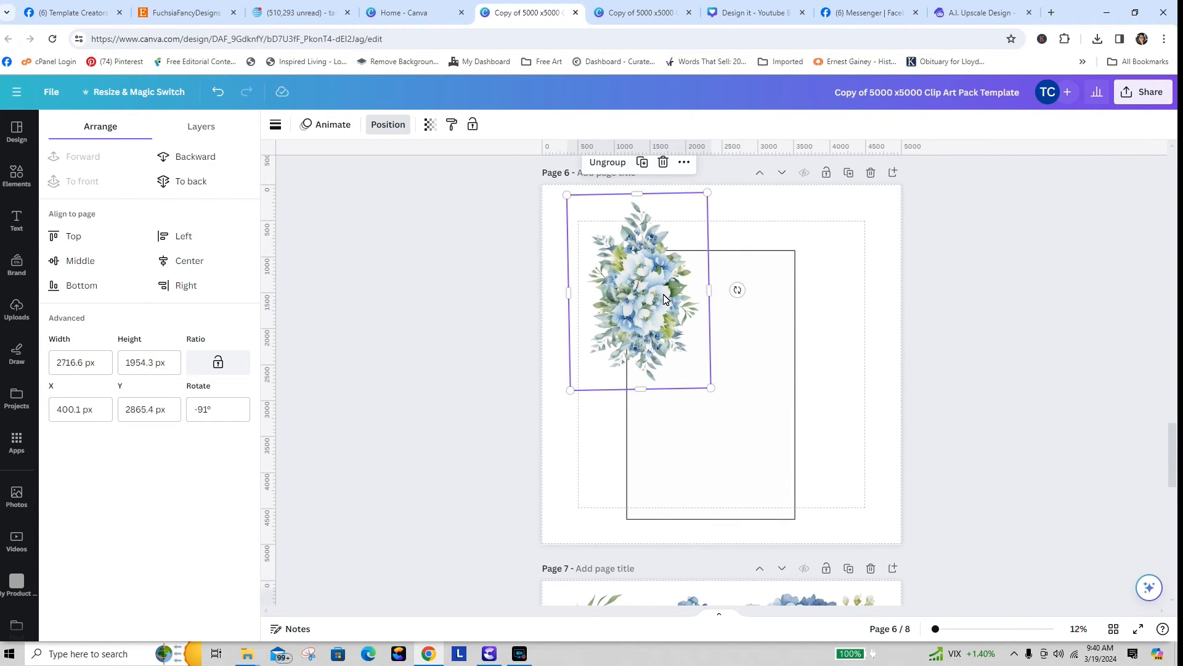
- Nudge the upright bouquet along the rectangle's left edge and raise the bordered rectangle to about Y 754 px
click(619, 325)
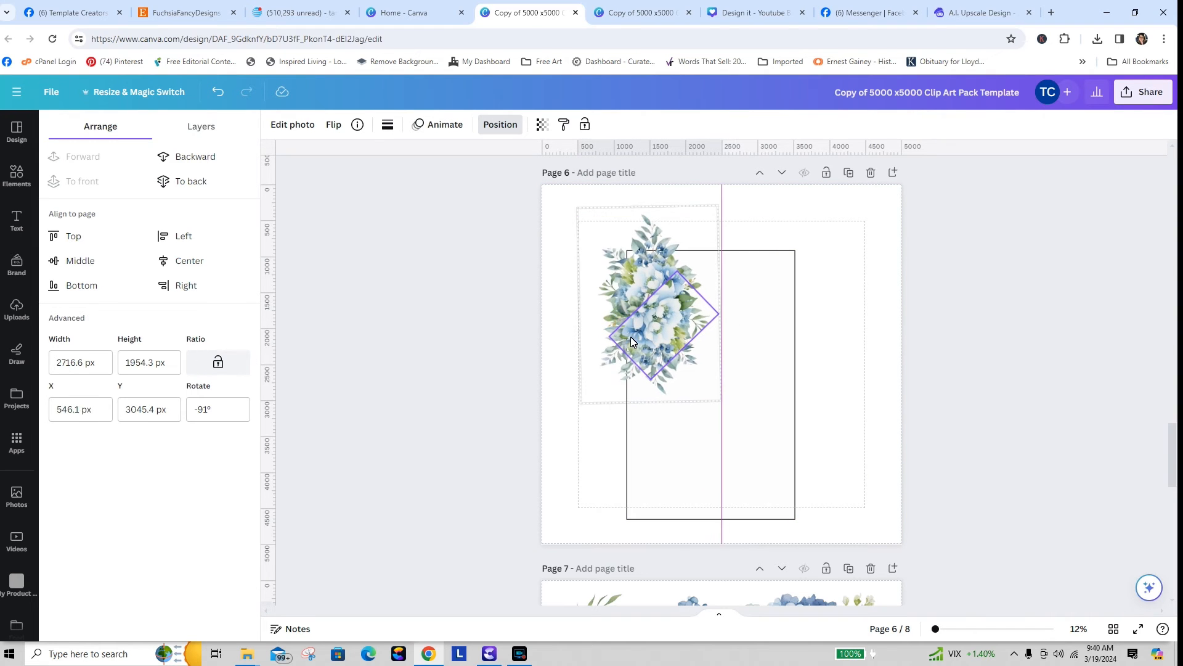
drag(619, 332, 621, 333)
click(793, 396)
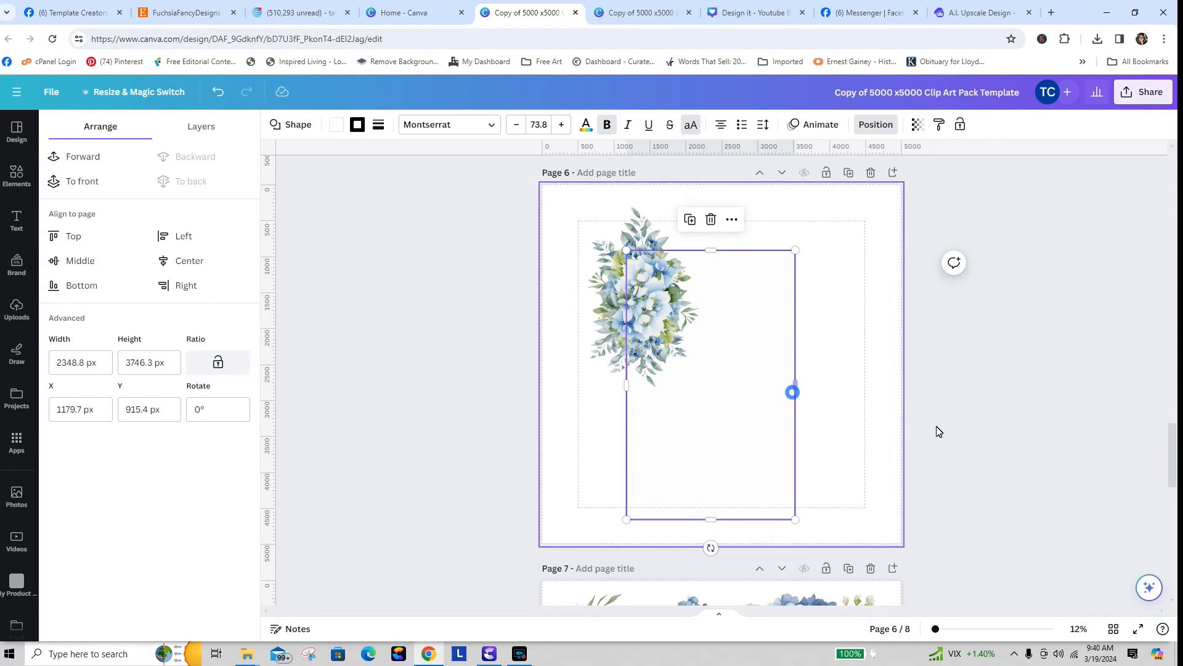
mouse_move(643, 340)
mouse_down()
mouse_move(665, 339)
mouse_move(641, 332)
mouse_up()
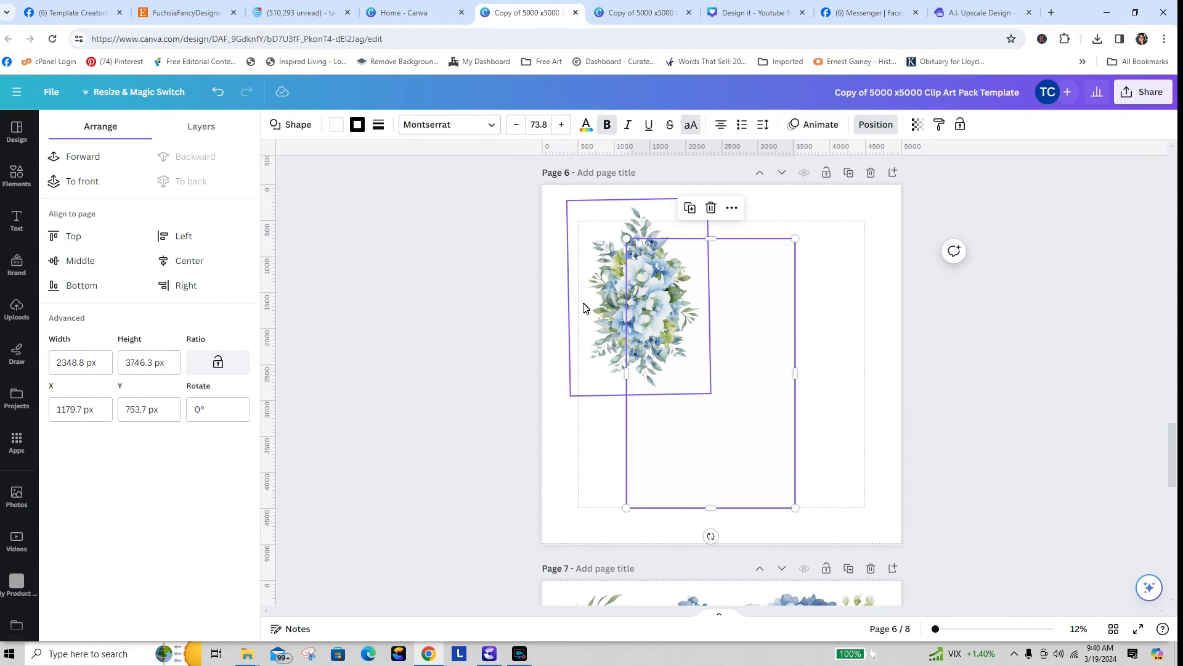
- Rotate the bouquet to 146.7°, shrink it to about 2096 × 1434 px and set it across the rectangle's upper left corner
click(585, 299)
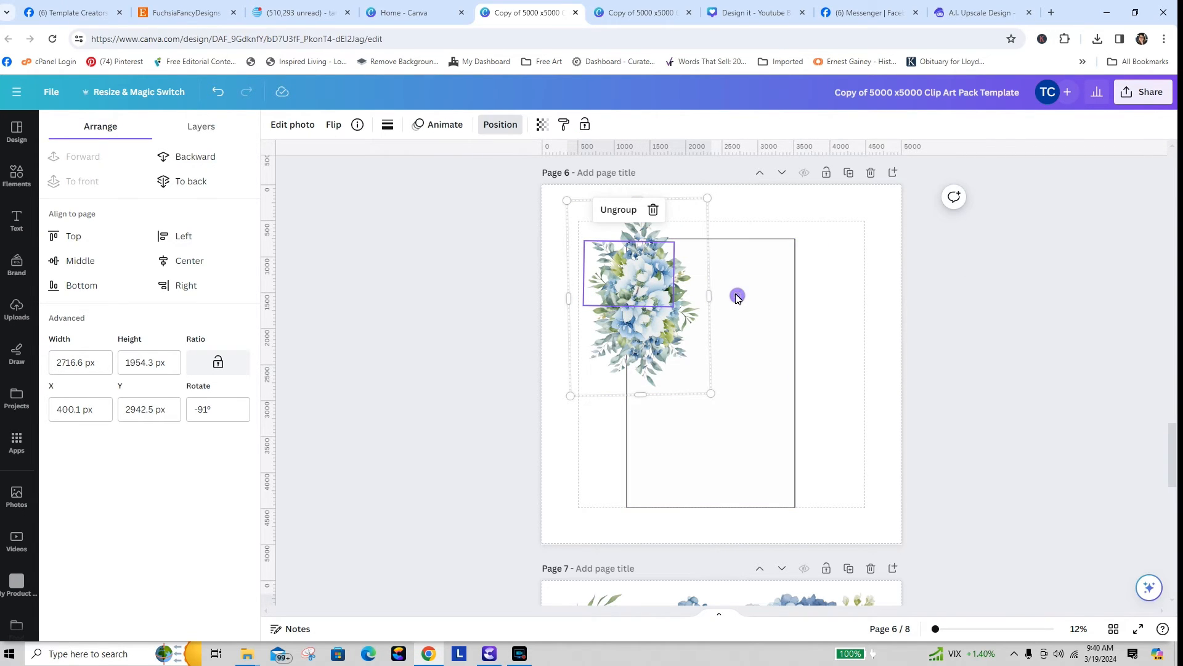
drag(737, 295, 670, 251)
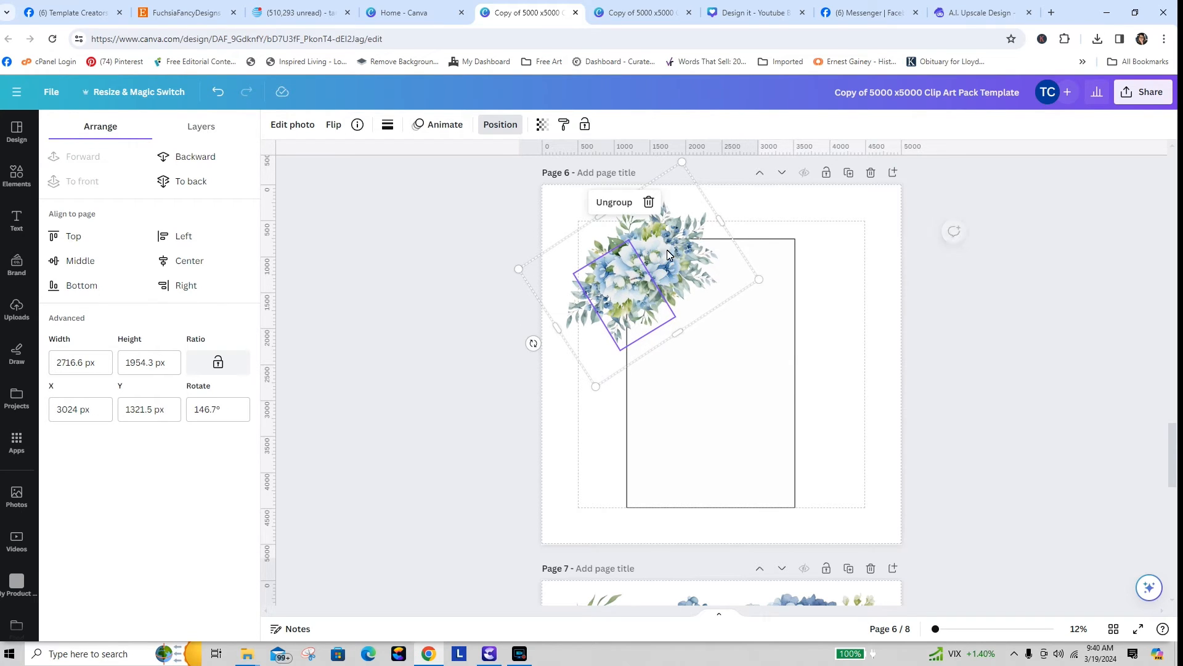
drag(519, 272, 570, 271)
drag(706, 279, 687, 269)
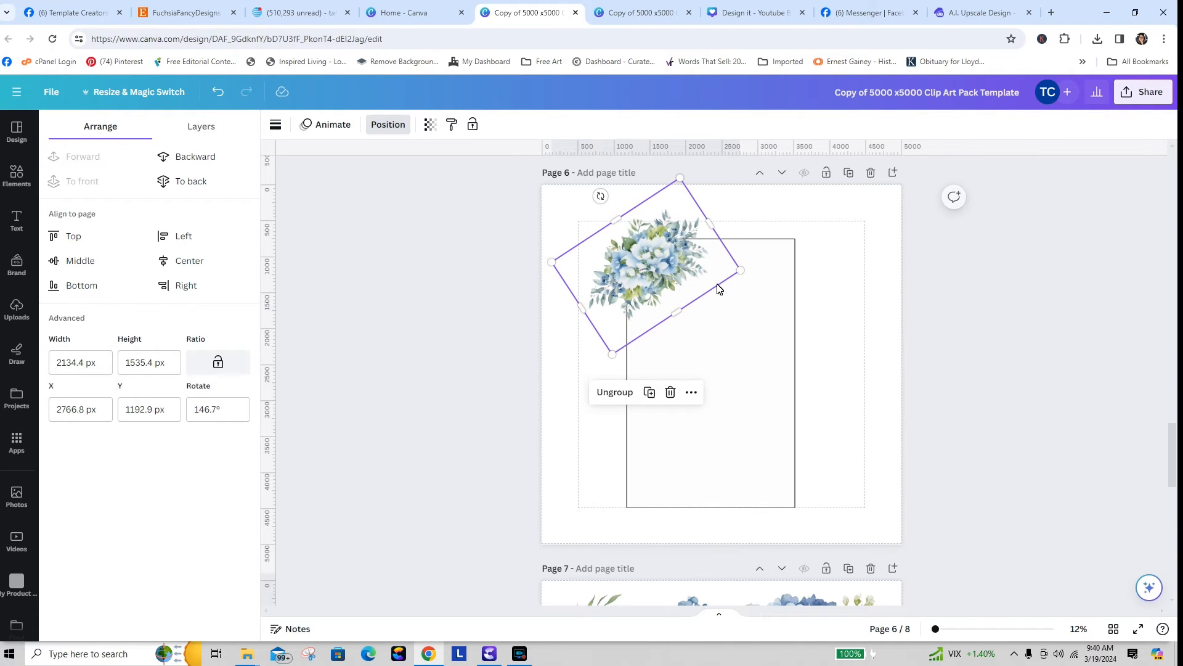
drag(710, 225, 716, 233)
drag(652, 262, 649, 257)
click(812, 312)
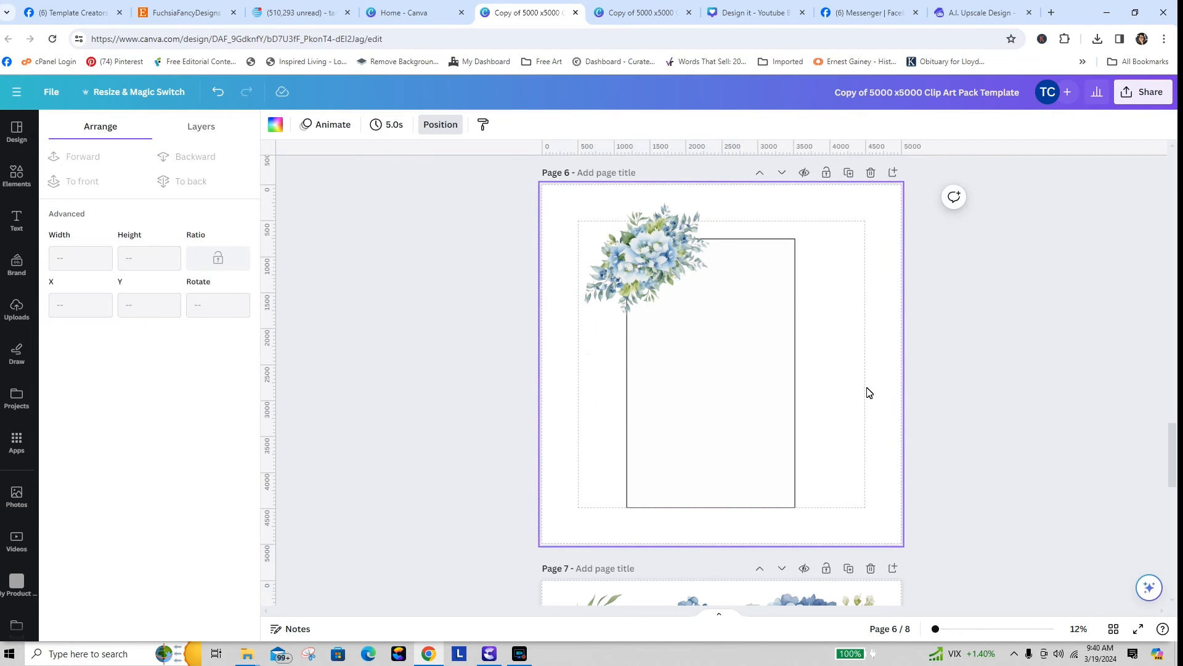
click(657, 267)
click(662, 272)
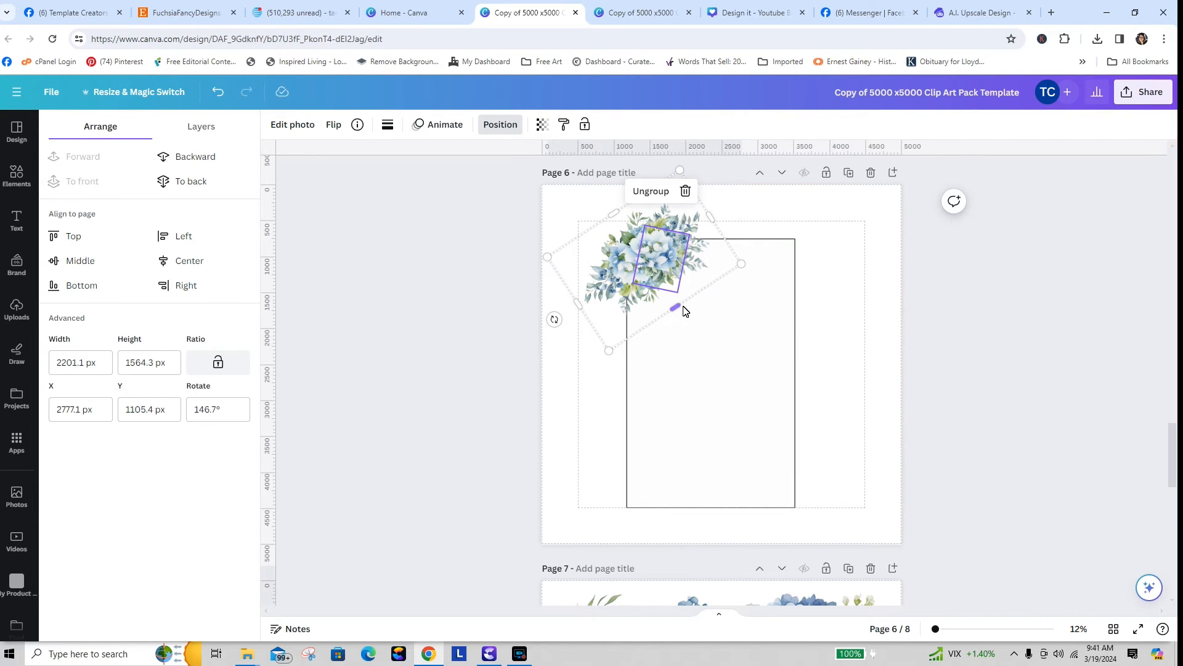
mouse_move(677, 312)
mouse_down()
mouse_move(763, 392)
mouse_move(667, 314)
mouse_up()
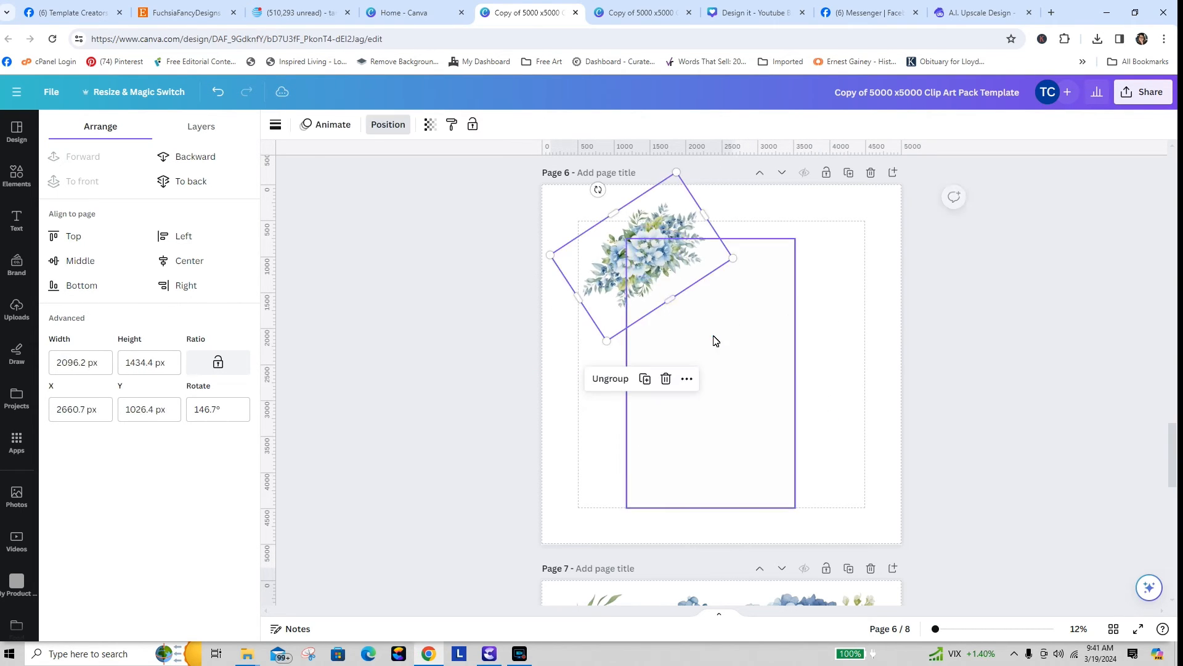
- Move the bouquet back to page 5 and bring that page's lower-left cluster onto the rectangle's upper left corner on page 6
click(714, 337)
scroll(1165, 469, up, 5)
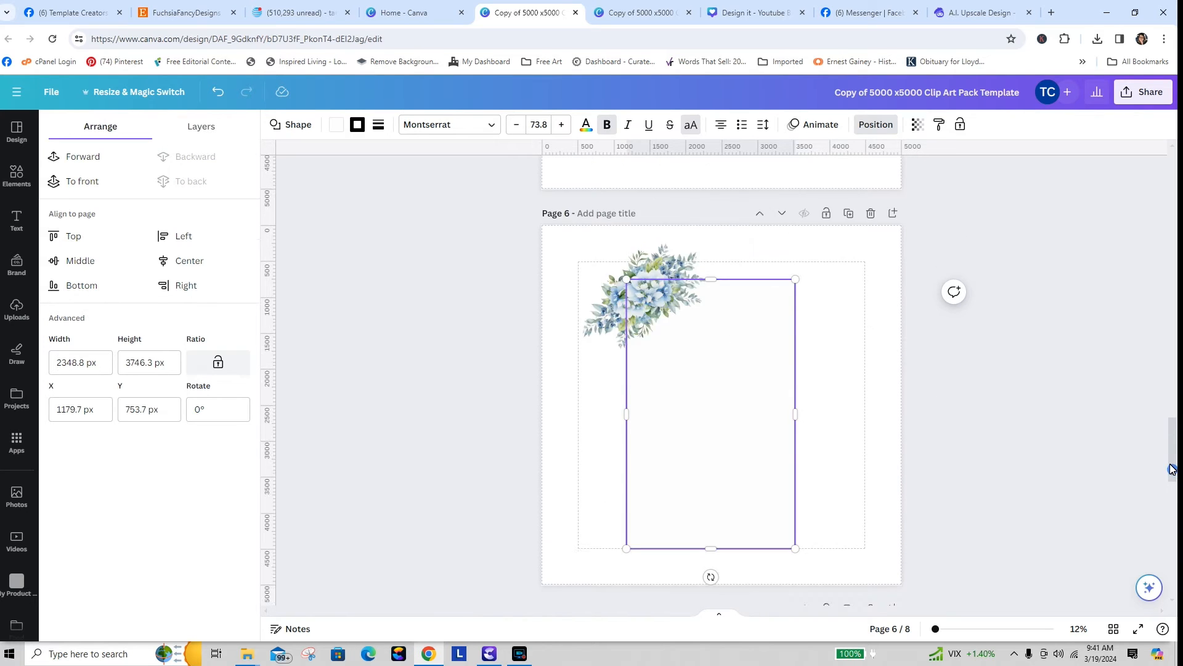
scroll(1154, 420, down, 1)
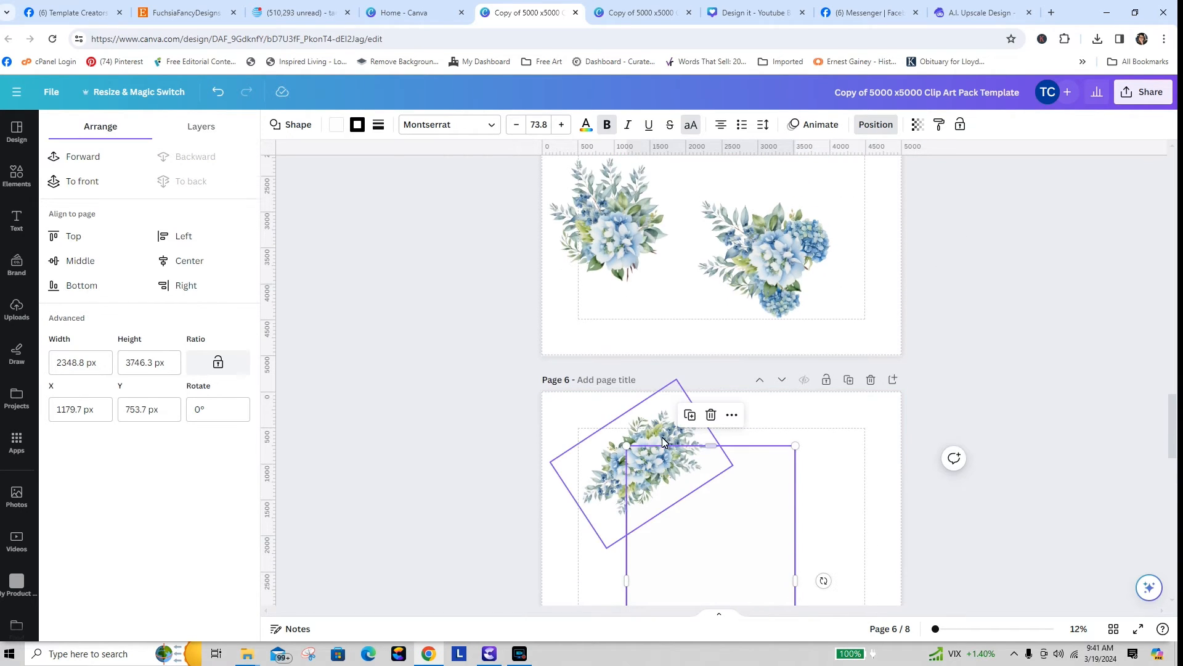
drag(663, 442, 653, 486)
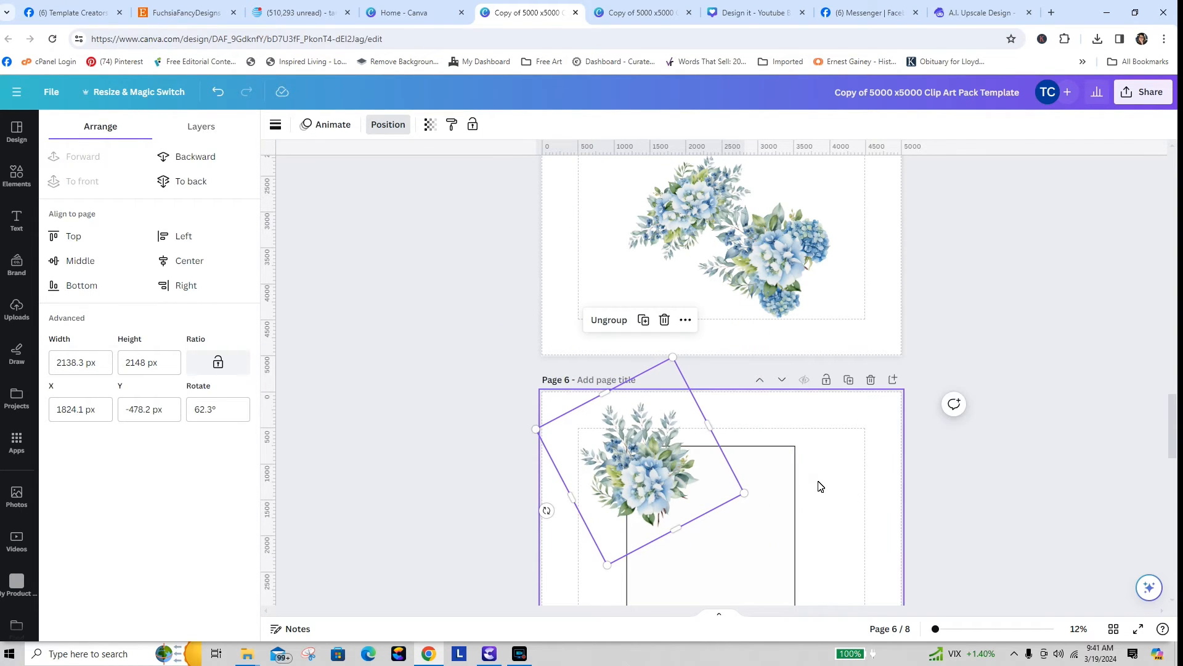
- Shift the bouquet aside on page 5, group the remaining lower-right cluster and move the group to page 6
mouse_move(783, 274)
mouse_down()
mouse_move(869, 428)
mouse_move(788, 502)
mouse_move(784, 272)
mouse_up()
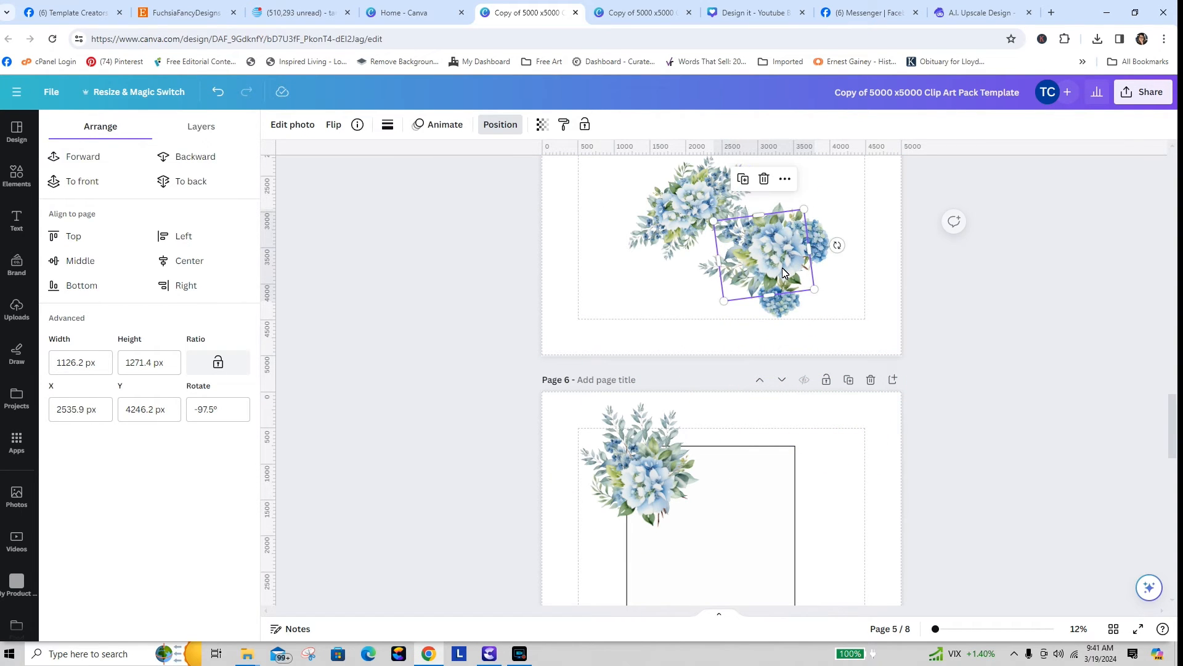
drag(686, 197, 586, 128)
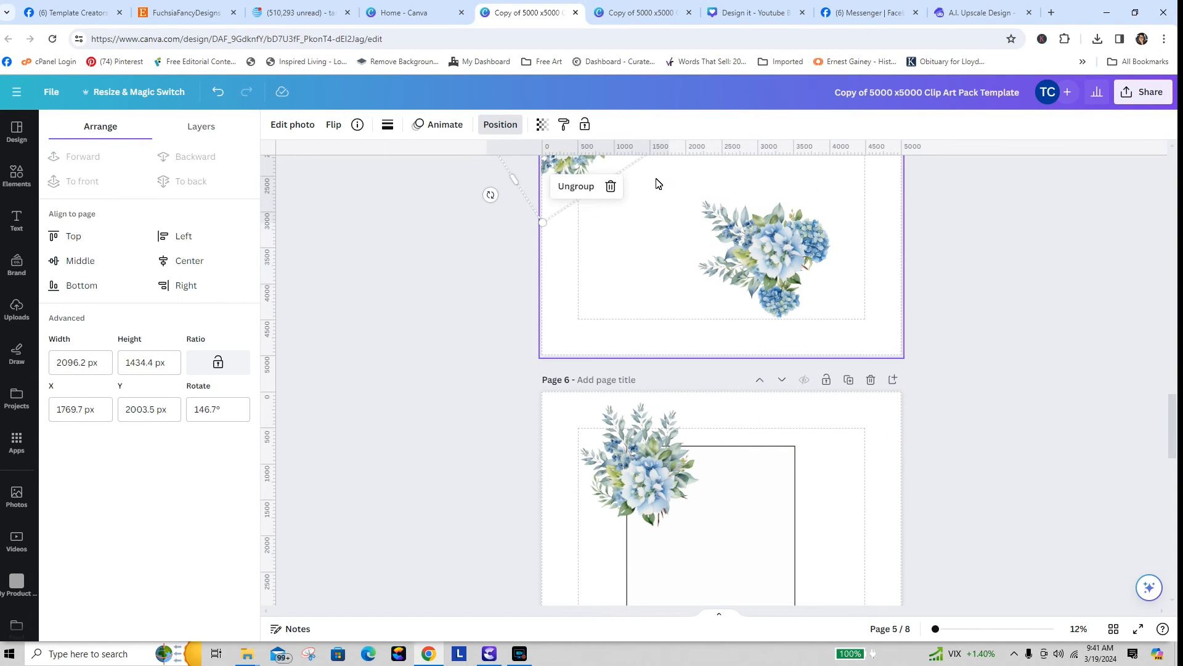
drag(658, 183, 764, 341)
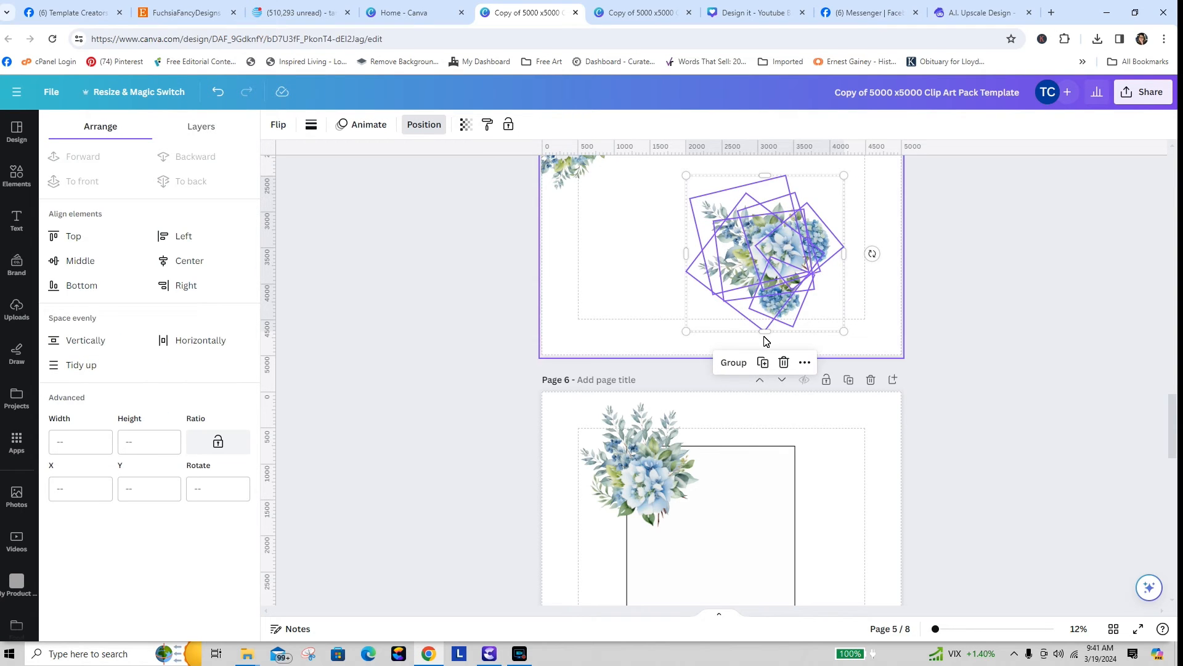
click(735, 368)
drag(761, 275, 782, 531)
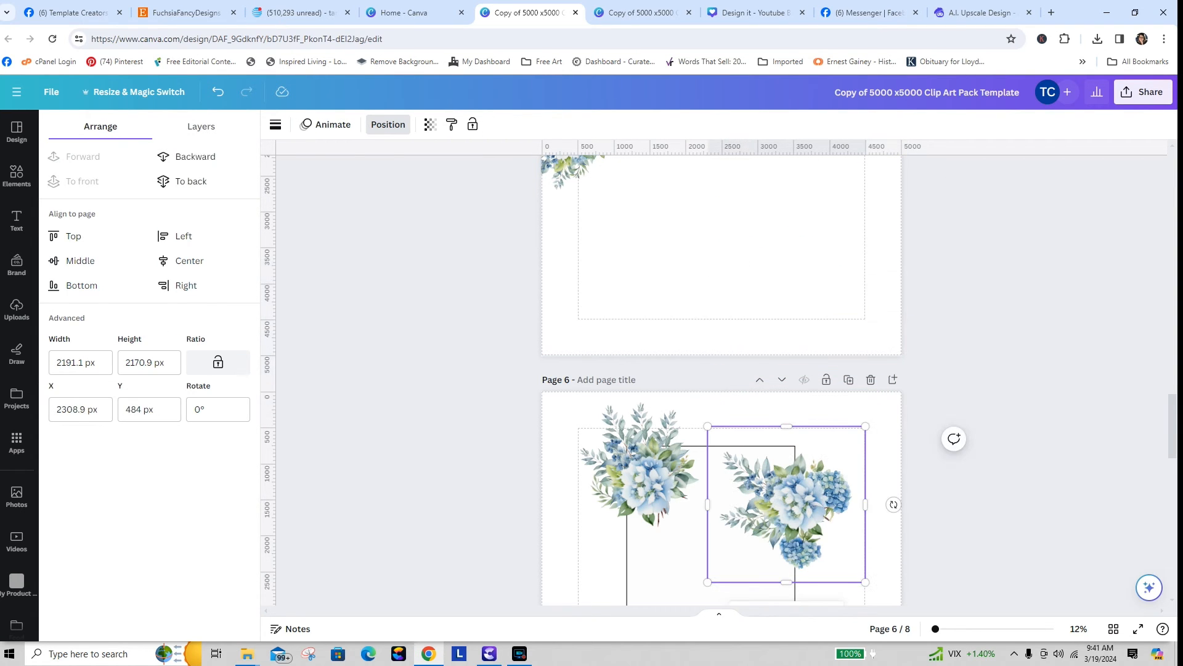
- Rotate the second cluster to 65.6°, shrink it to about 1833 × 1816 px and place it at the rectangle's lower right corner
scroll(1175, 418, down, 5)
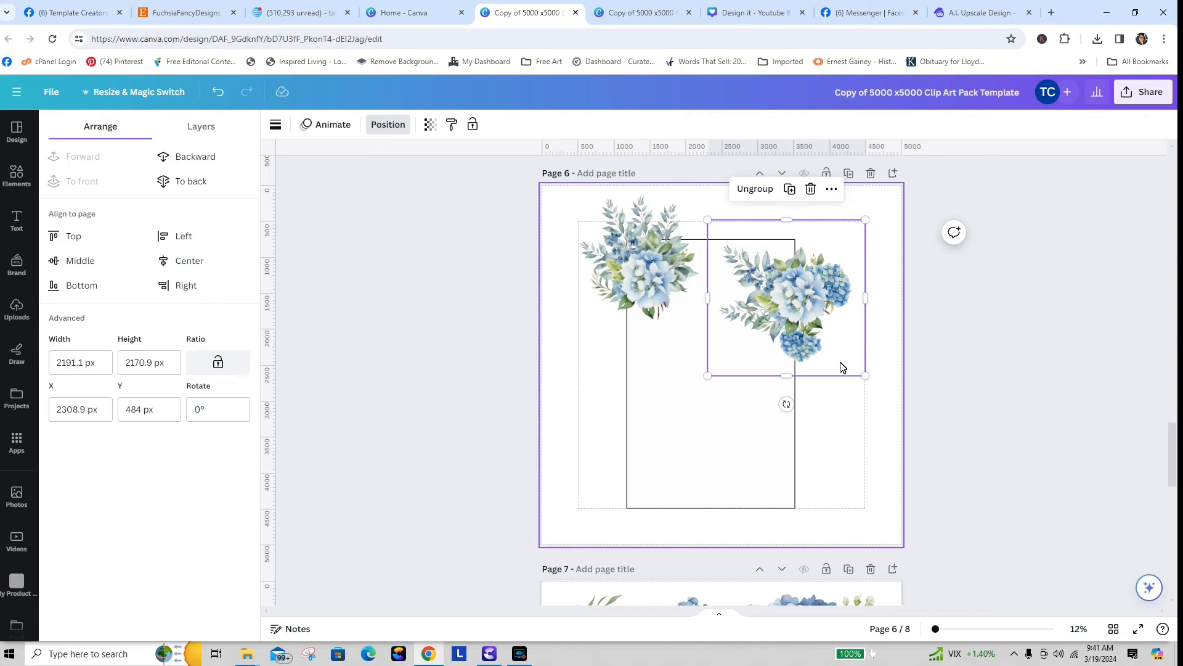
drag(807, 312, 657, 339)
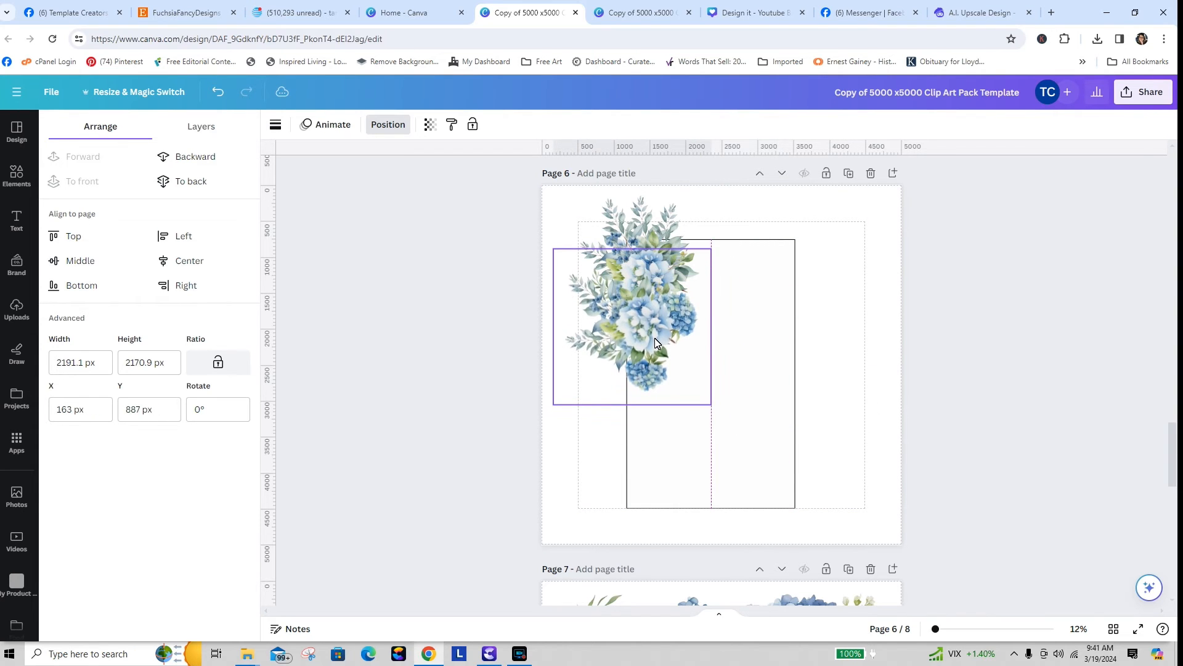
drag(632, 437, 672, 265)
drag(609, 316, 749, 445)
drag(828, 369, 779, 467)
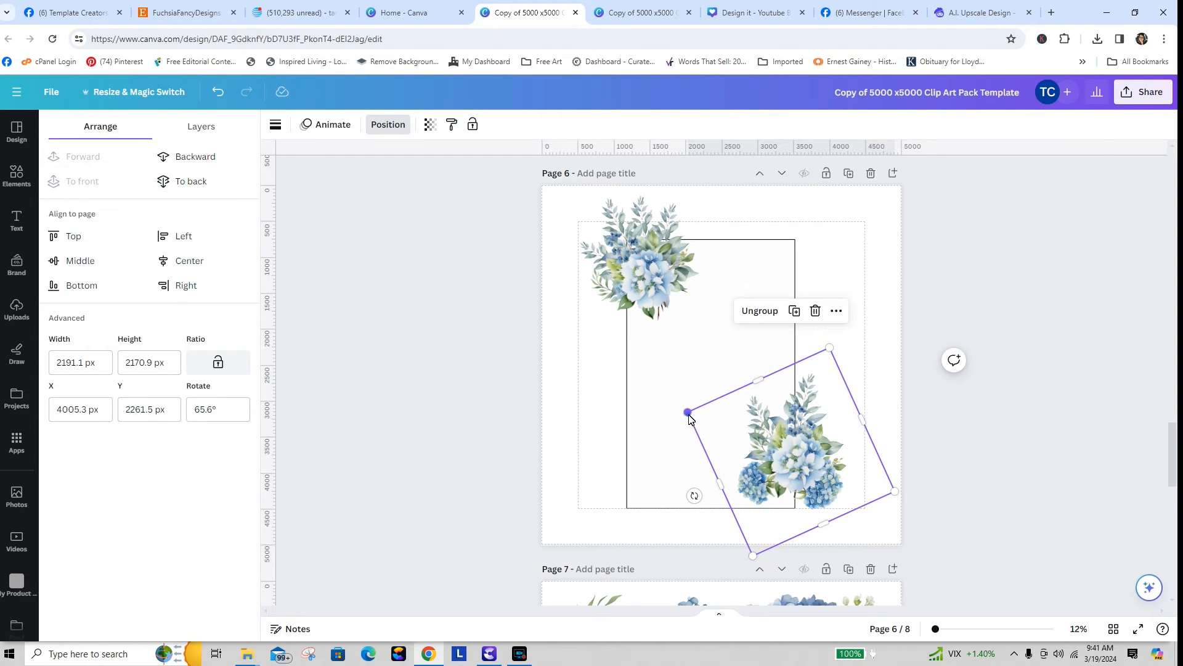
drag(688, 414, 721, 428)
mouse_move(811, 450)
mouse_down()
mouse_move(793, 467)
mouse_move(801, 457)
mouse_up()
- Place the uploaded sheet of nine pastel watercolor bows on the blank page 8
drag(1176, 453, 1175, 579)
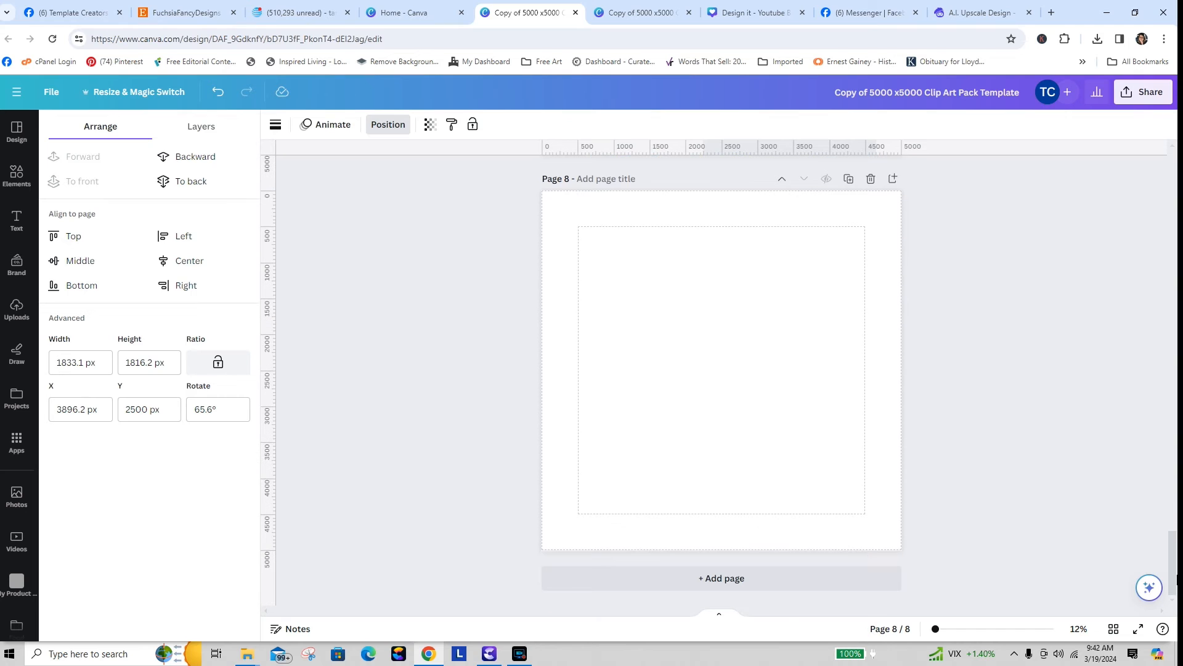
click(17, 308)
drag(256, 380, 243, 235)
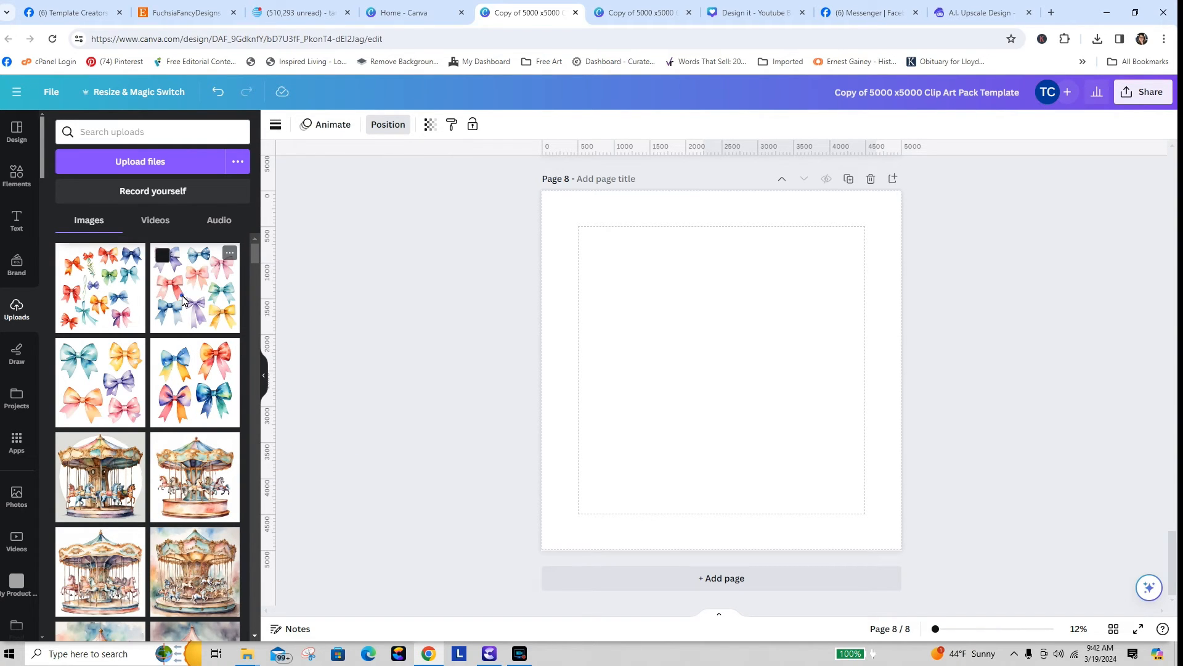
drag(182, 300, 405, 277)
drag(202, 304, 608, 320)
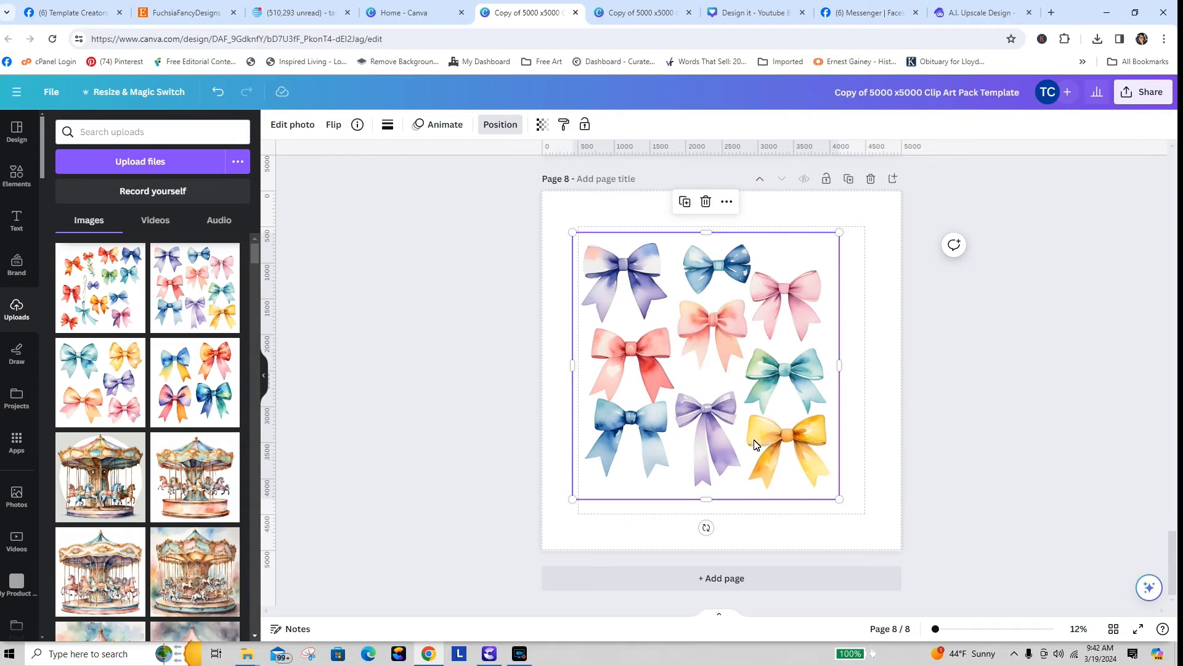
- Crop the bow sheet on page 8 down to the single teal-green bow
drag(706, 235, 717, 305)
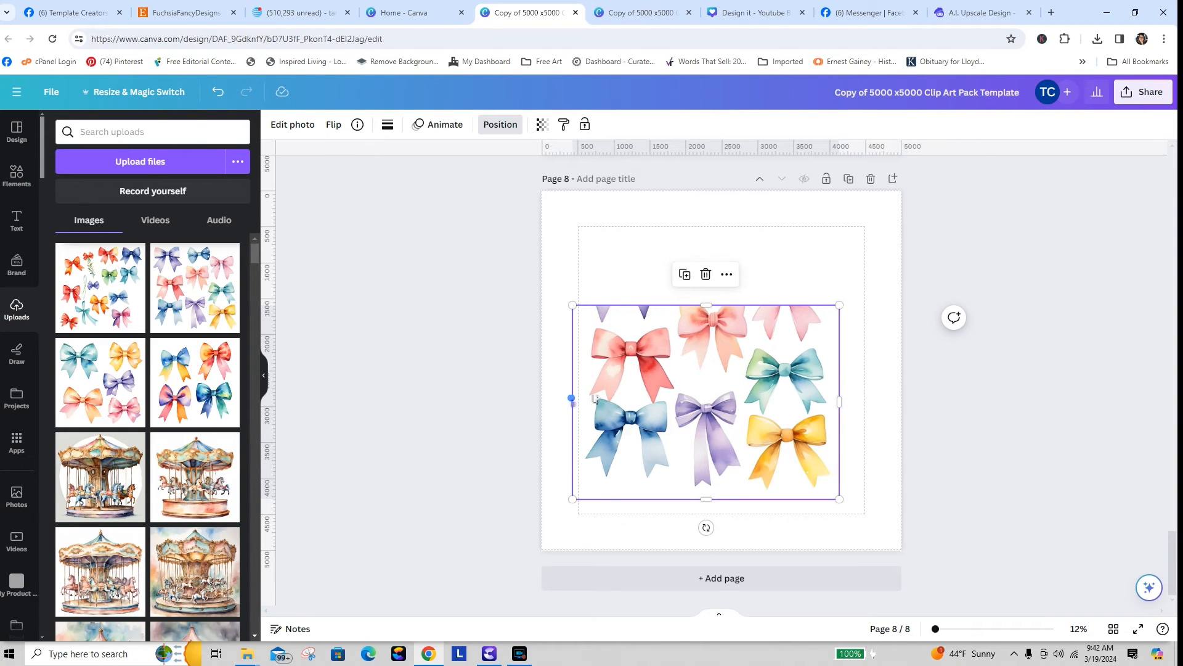
drag(594, 398, 739, 398)
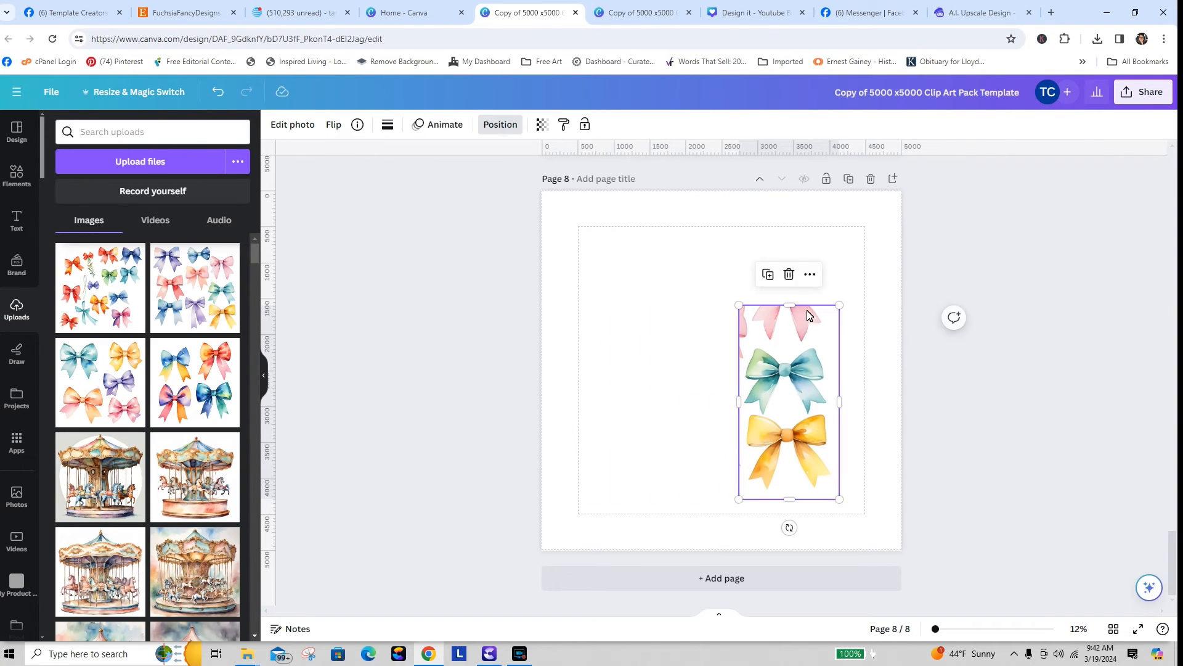
drag(791, 309, 793, 345)
drag(789, 499, 794, 419)
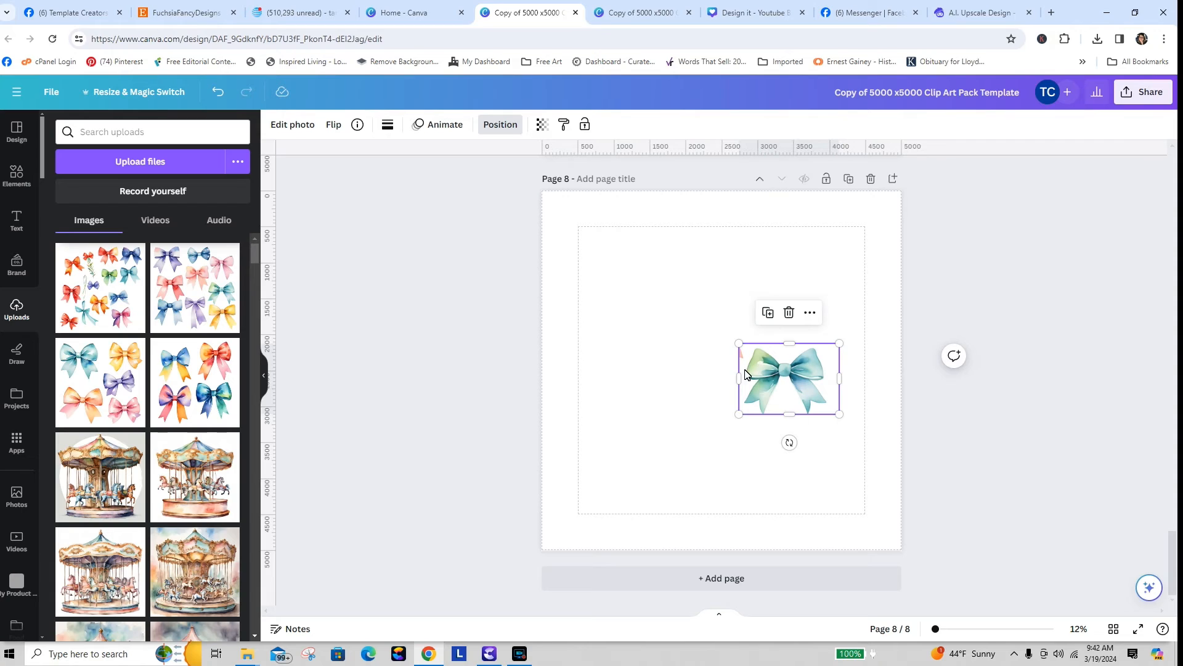
drag(742, 385, 749, 389)
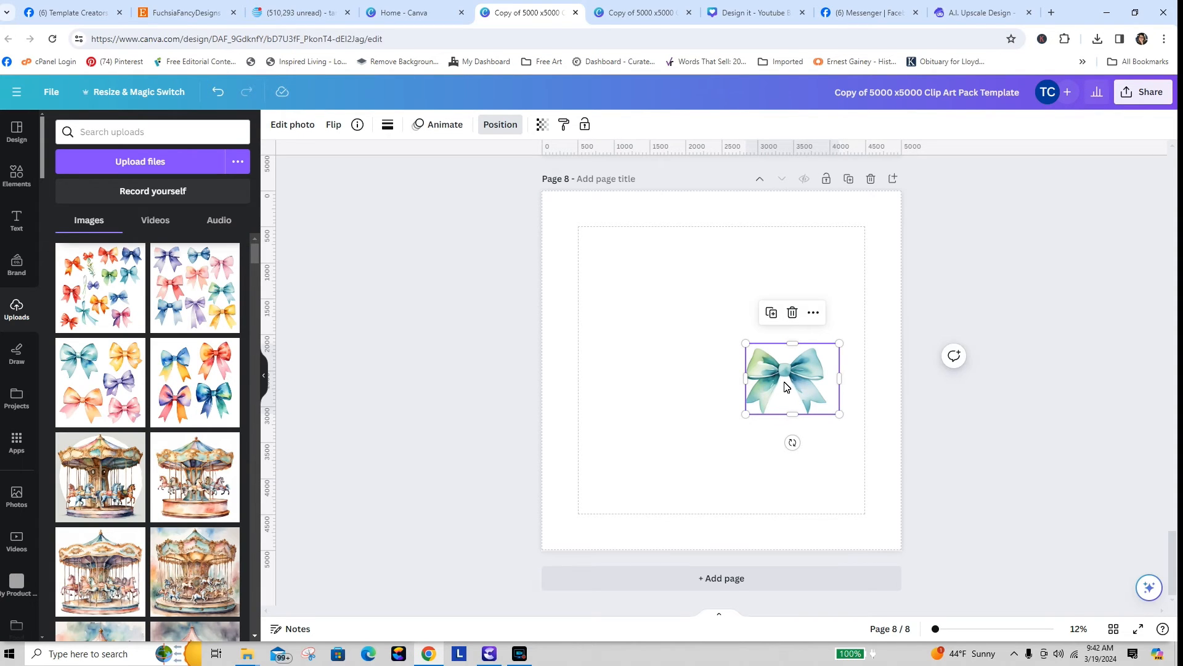
- Copy the teal bow from page 8, paste it on page 6 and position it inside the rectangle's left half
click(814, 313)
click(842, 165)
drag(1173, 538, 1155, 425)
click(742, 387)
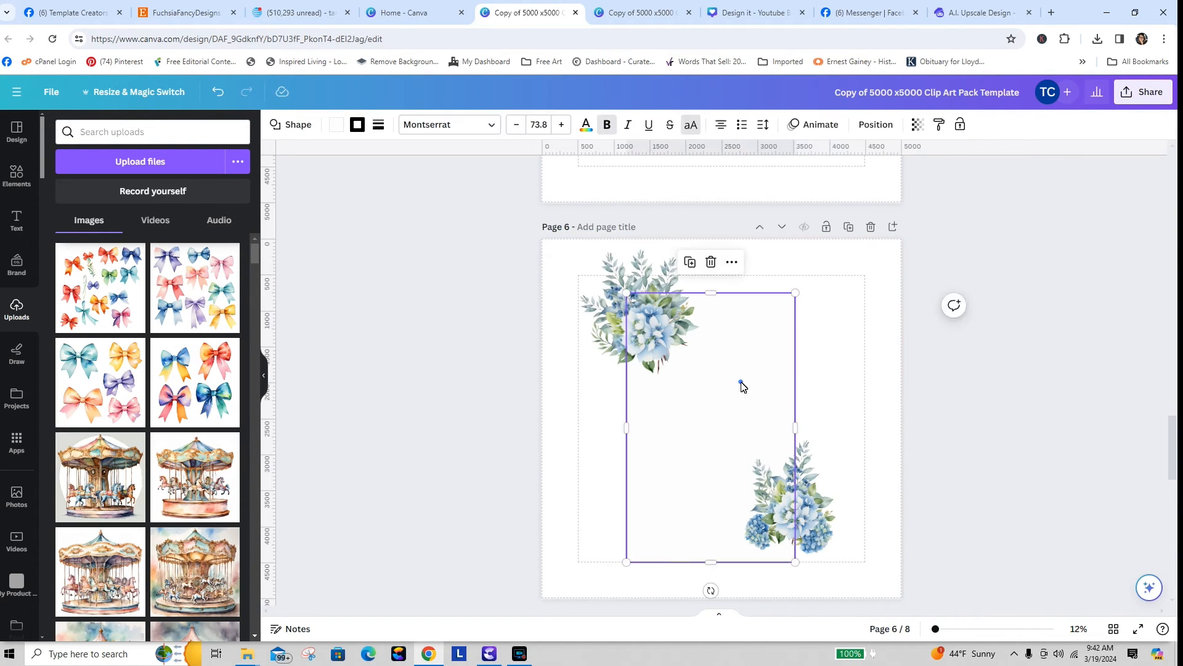
right_click(742, 374)
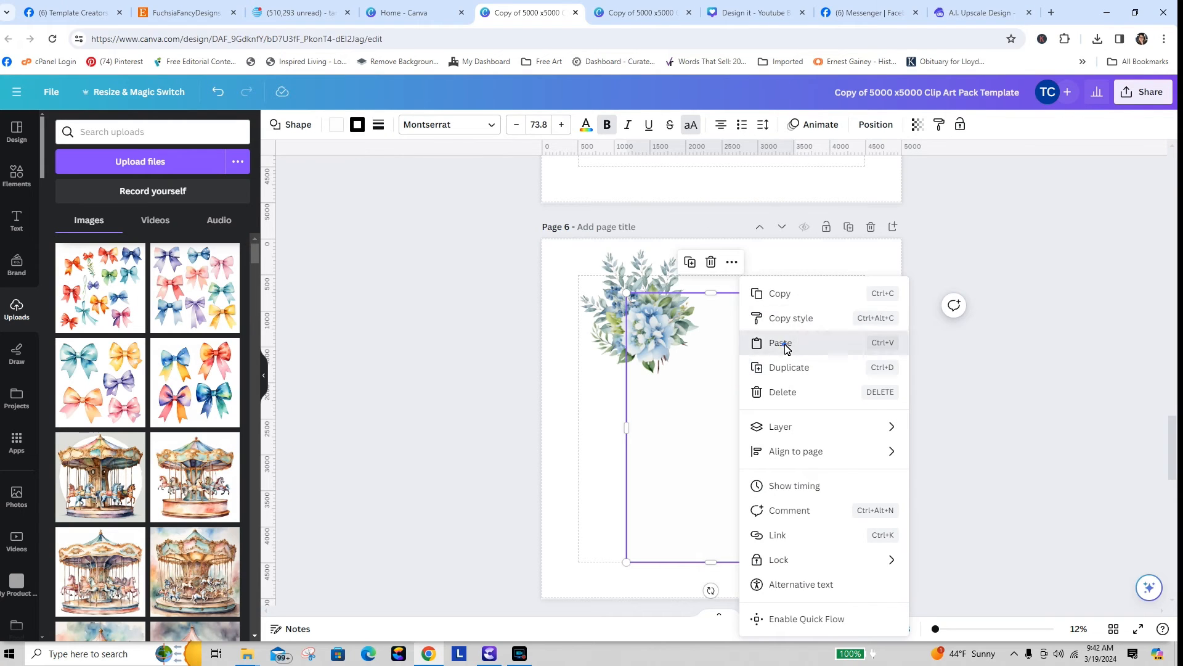
click(785, 343)
drag(785, 419, 681, 418)
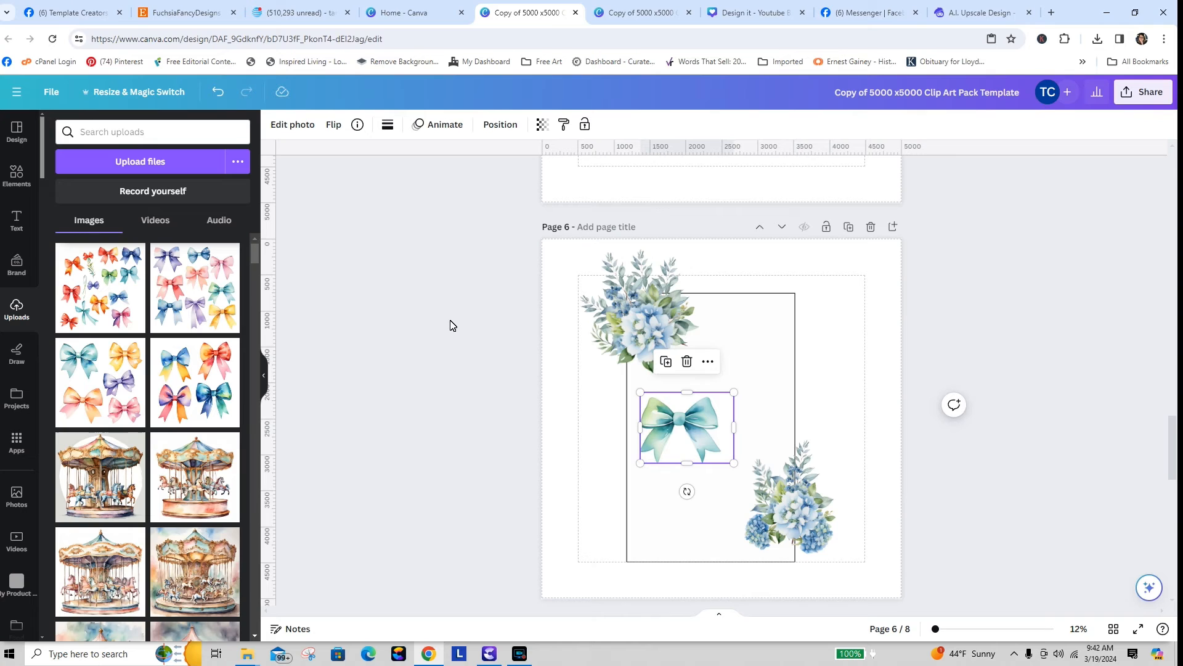
- Remove the bow's background, then move the lower-right cluster to the rectangle's upper right and lay the bow over its base
click(286, 123)
click(77, 222)
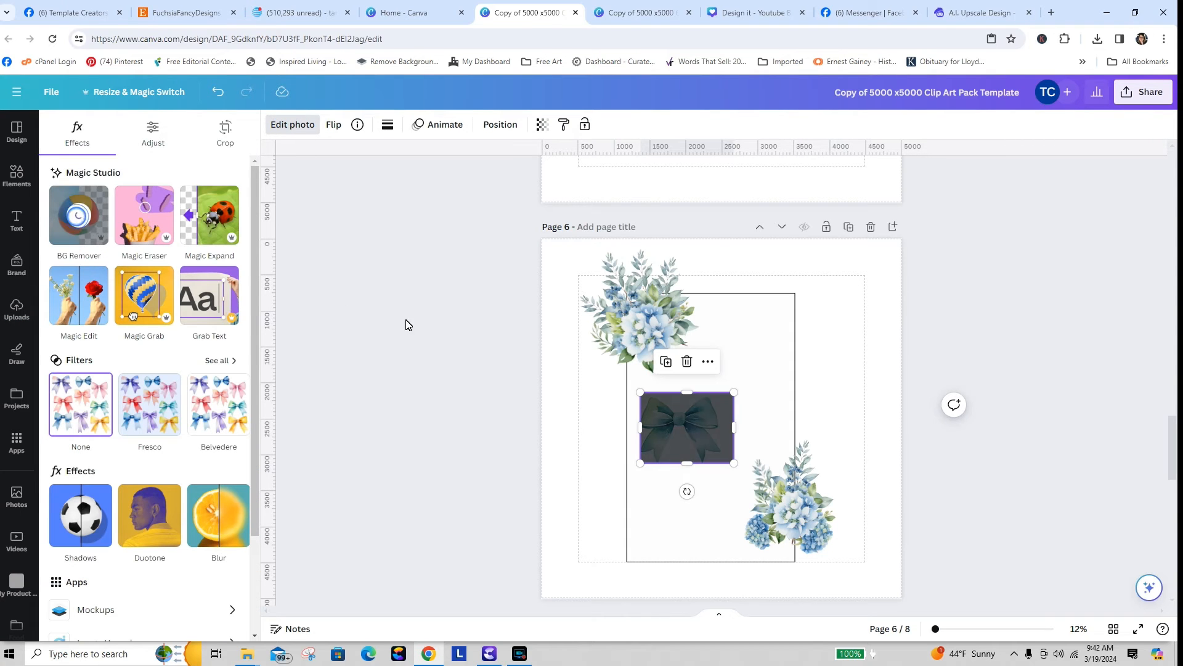
drag(682, 428, 797, 547)
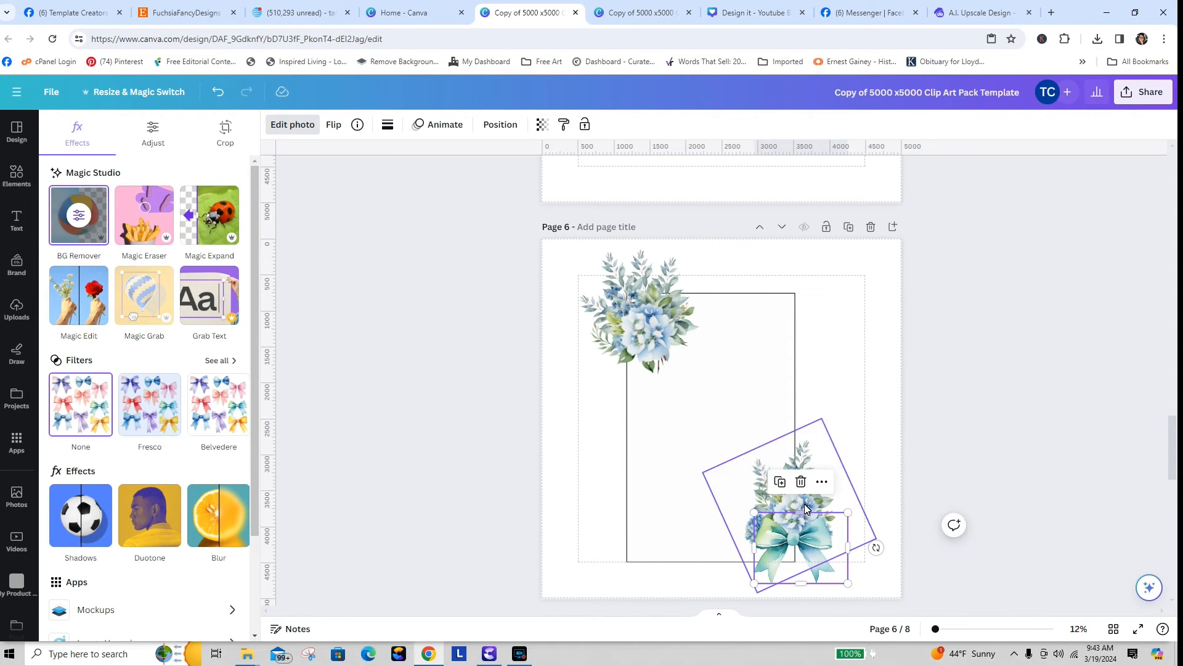
drag(797, 463, 802, 311)
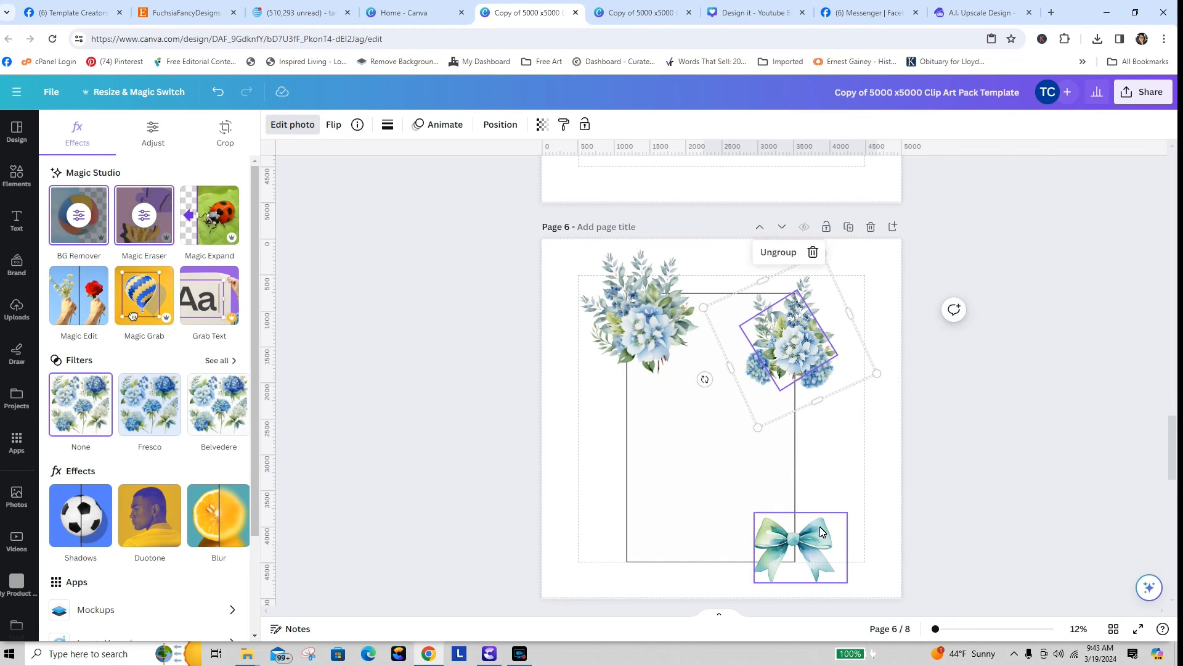
drag(817, 539, 819, 380)
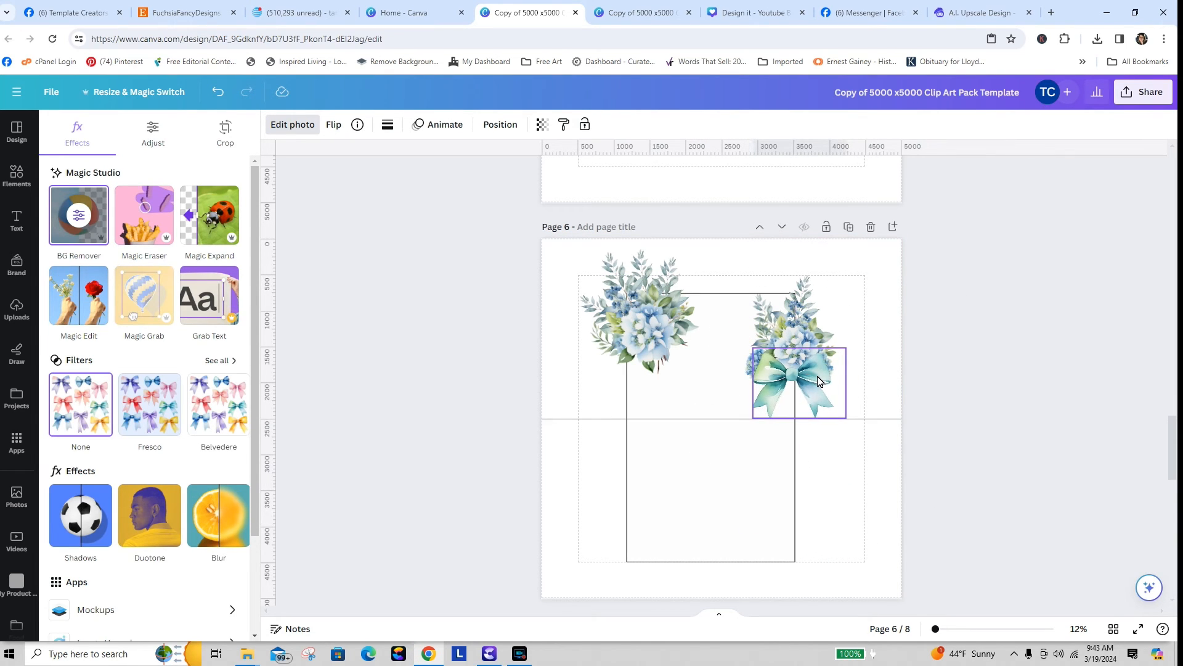
- Rotate the upper-left flower cluster upside down and place it below the upper-right cluster, overlapping the teal bow
click(888, 443)
click(628, 318)
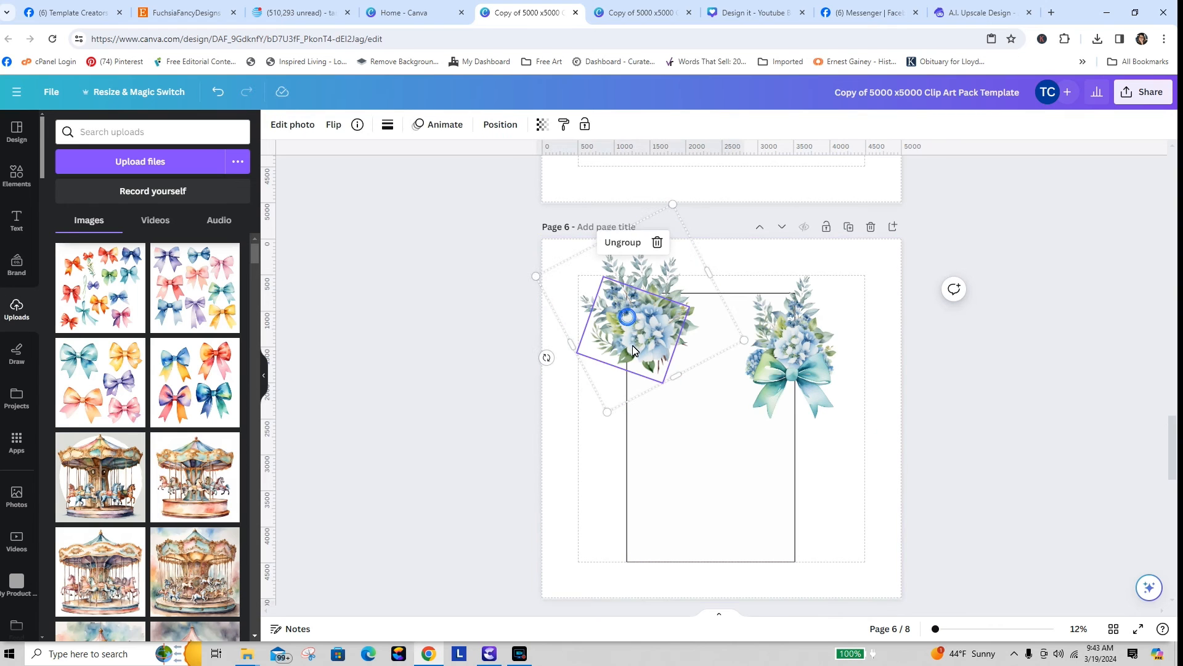
drag(612, 302, 734, 462)
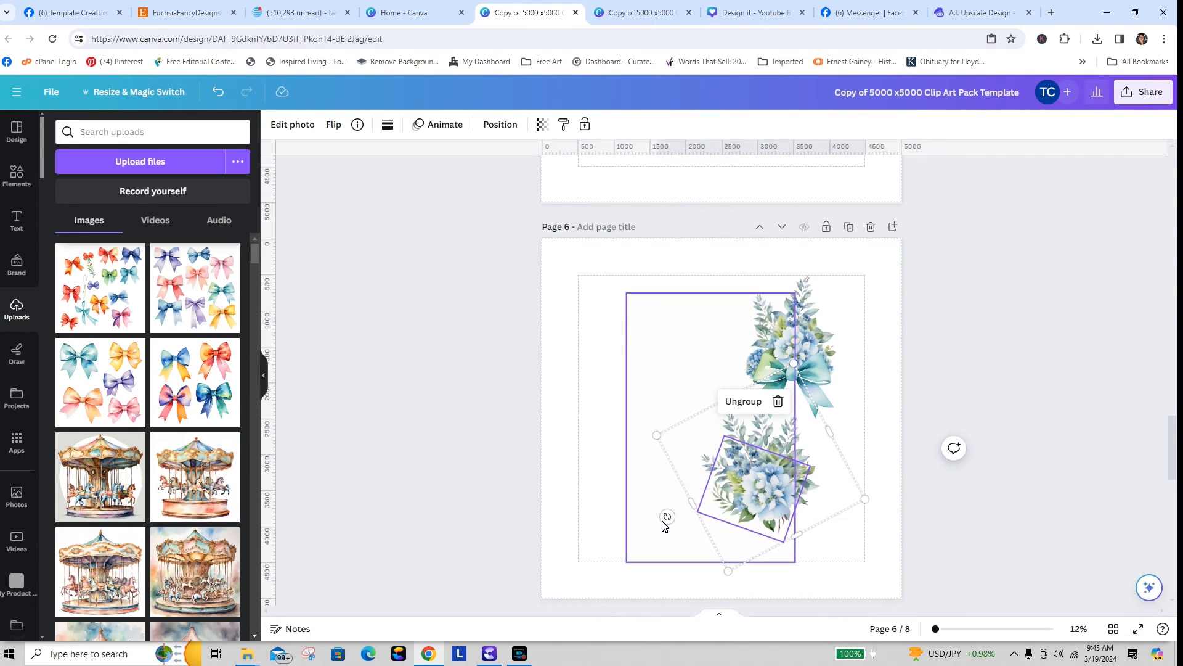
drag(669, 523, 848, 433)
drag(746, 457, 774, 406)
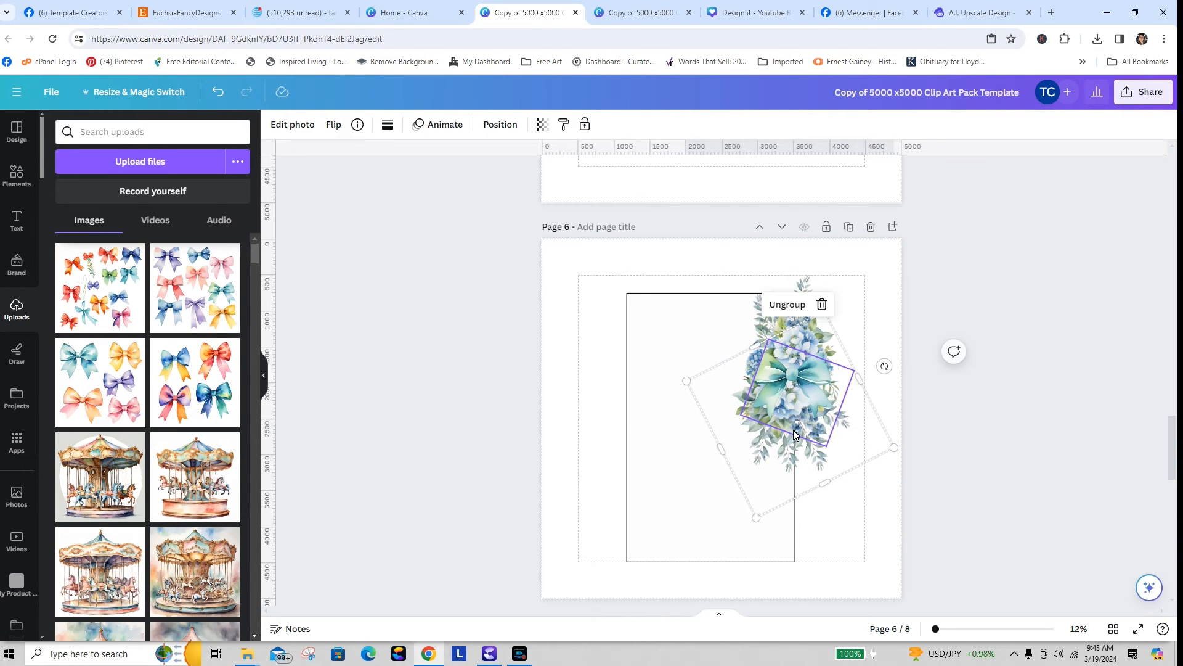
click(878, 394)
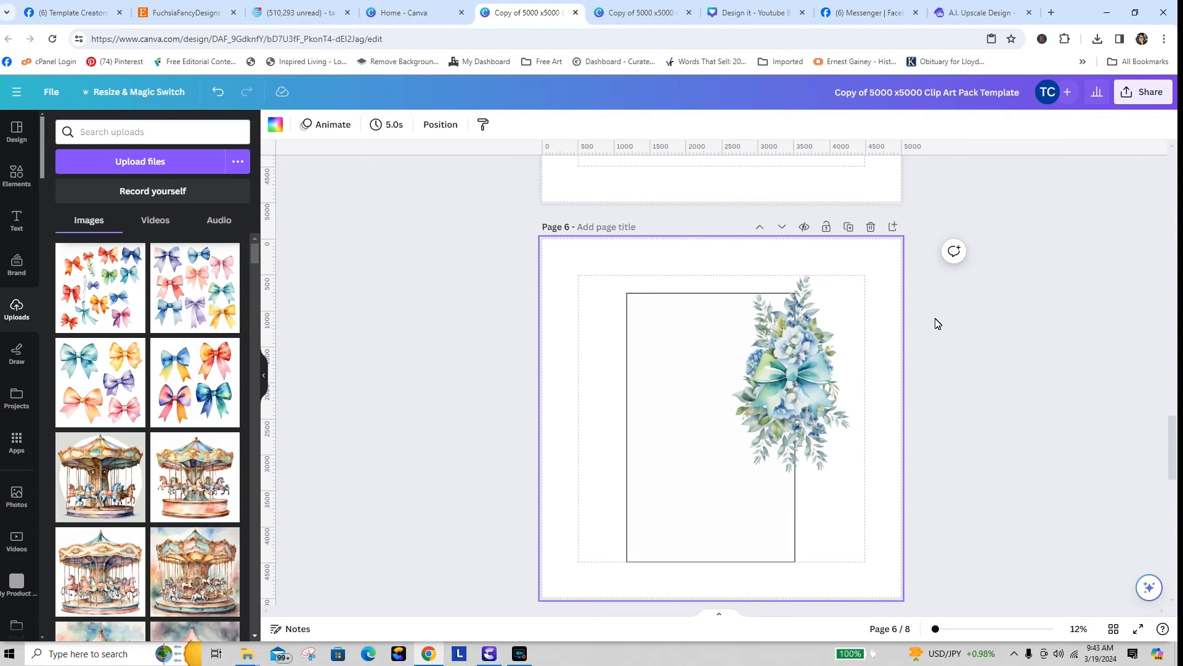
- Send the inverted flower cluster to the back, then send the bordered rectangle behind it
click(812, 439)
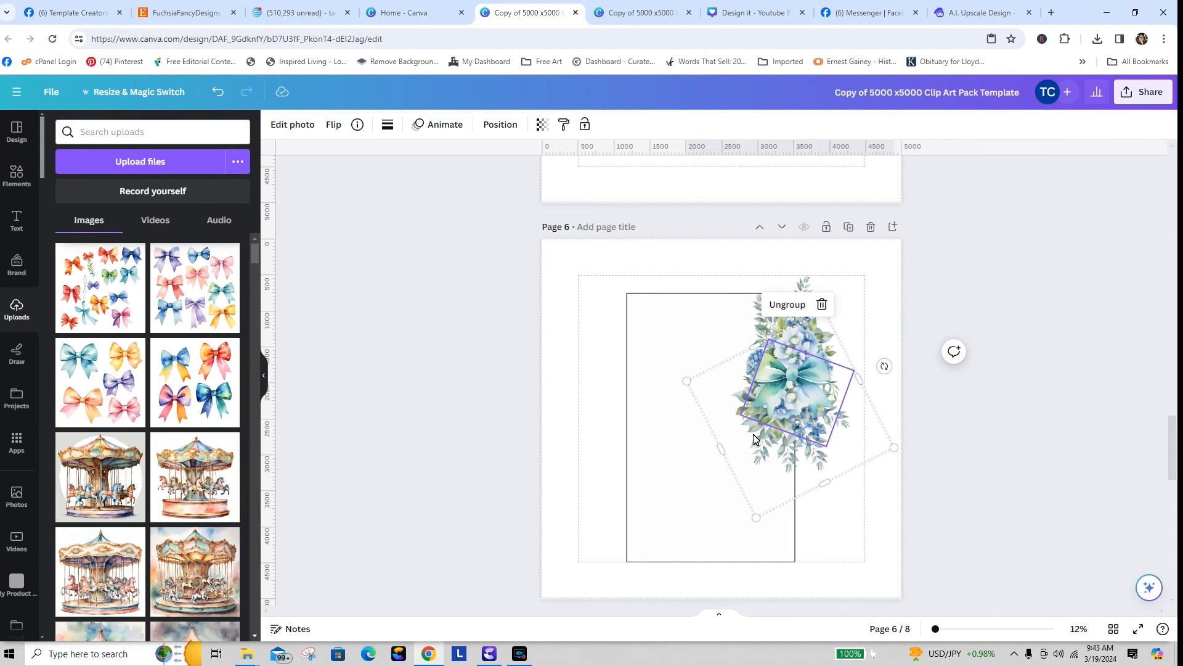
click(761, 459)
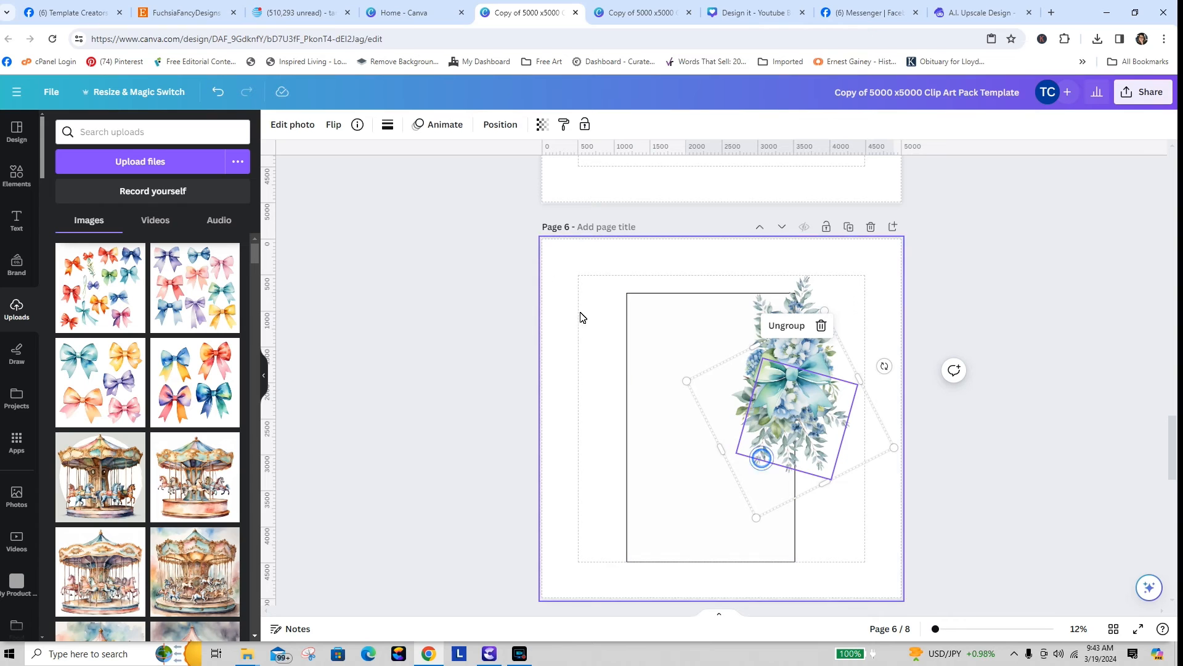
click(501, 125)
click(204, 182)
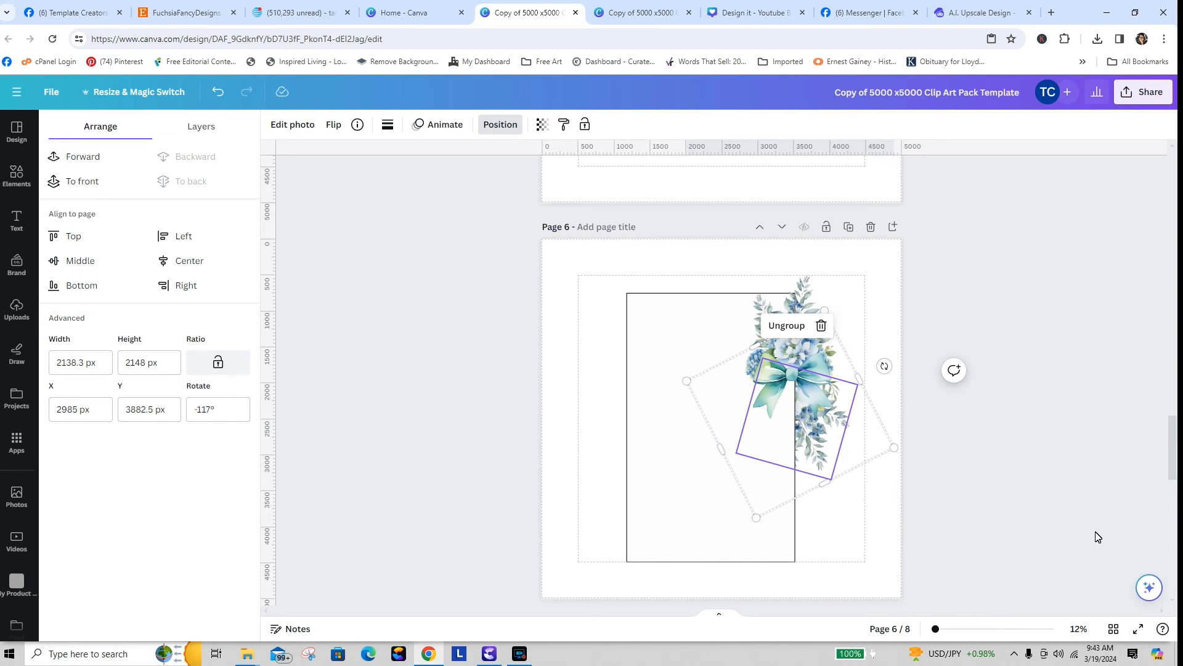
mouse_move(679, 364)
mouse_down()
mouse_move(652, 353)
mouse_move(597, 361)
mouse_move(680, 370)
mouse_up()
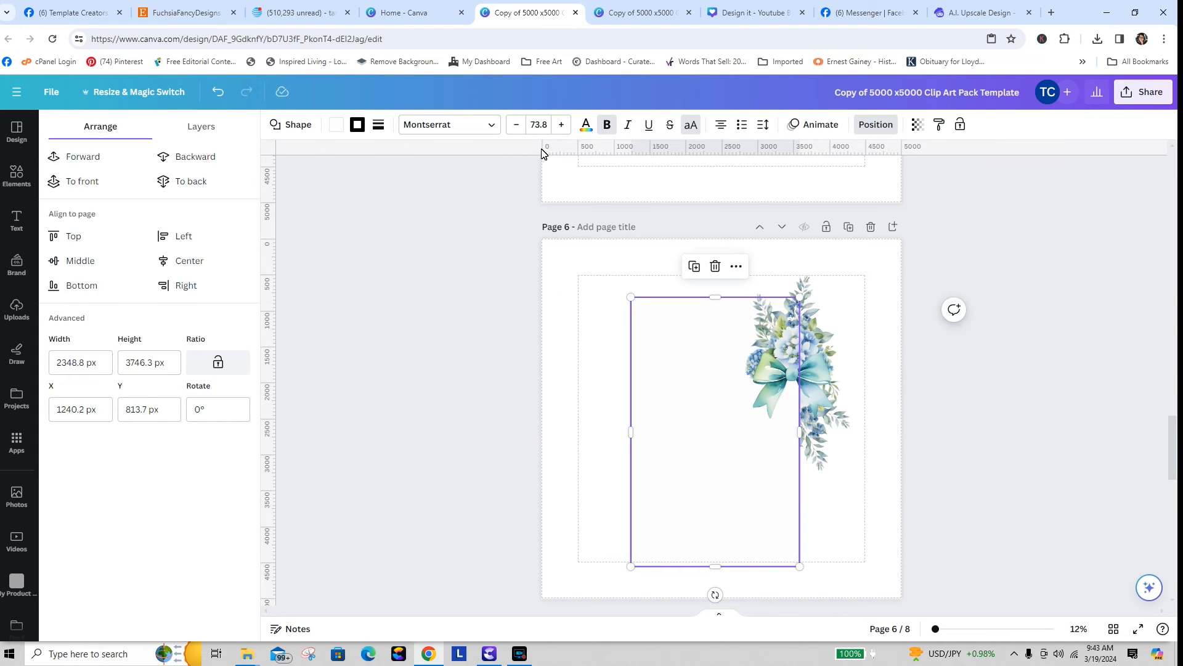
click(168, 182)
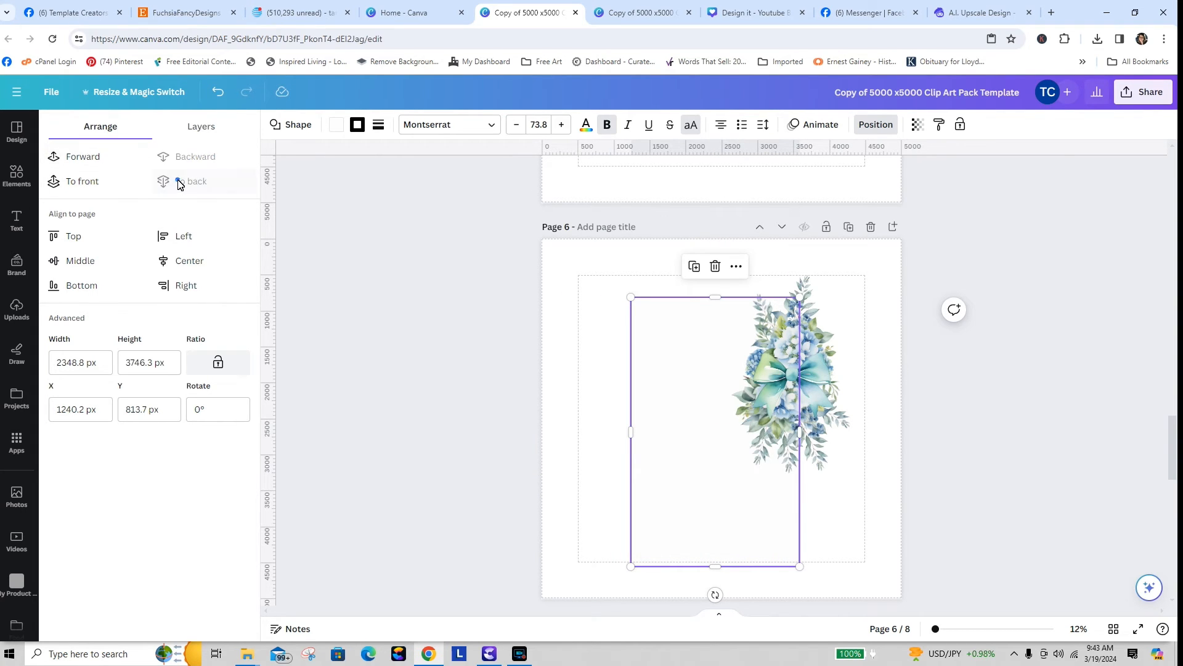
click(951, 493)
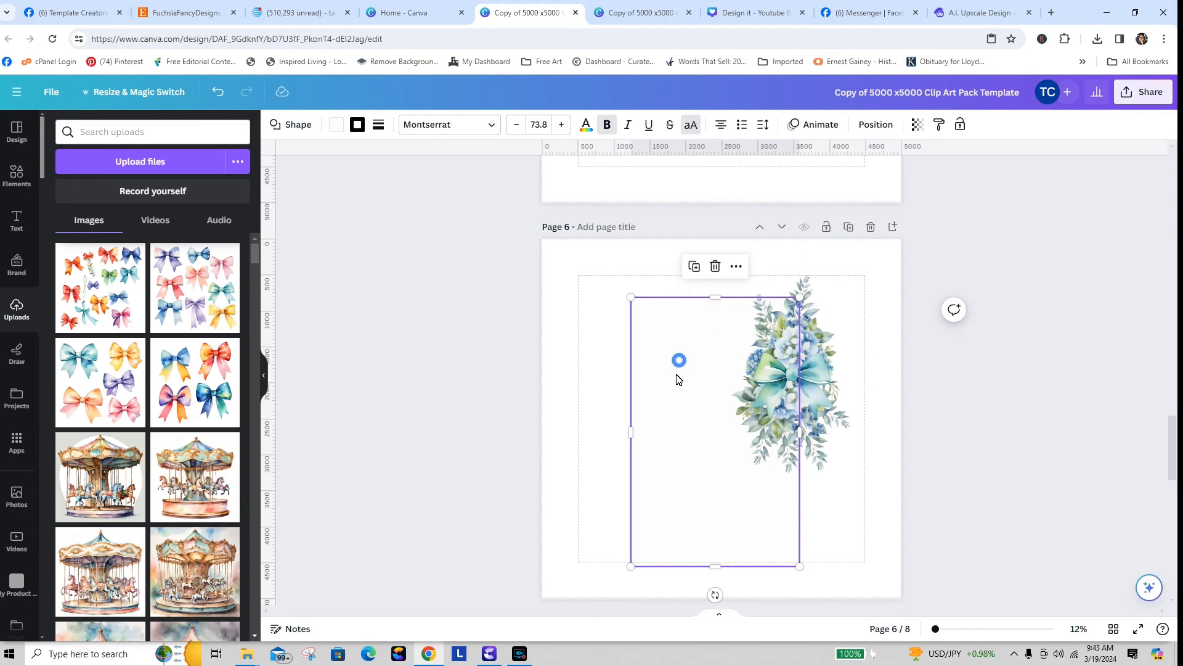
- Shift the bordered rectangle slightly up and left to about X 1109 px, Y 627 px
mouse_move(677, 378)
mouse_down()
mouse_move(623, 375)
mouse_move(674, 368)
mouse_up()
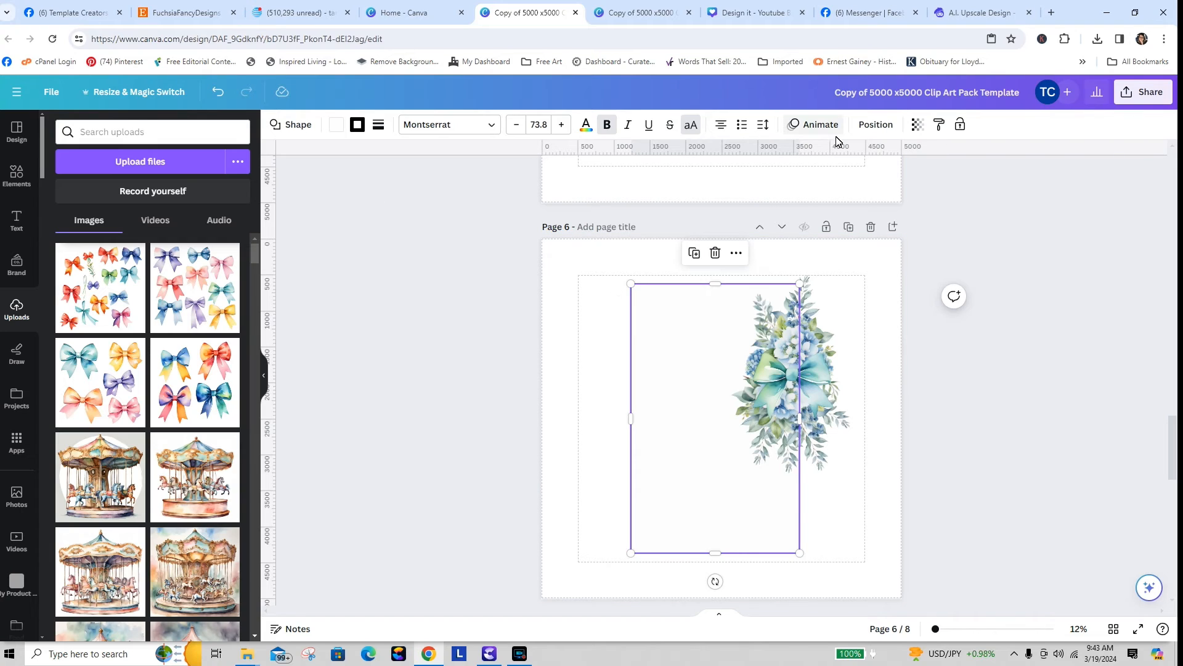
click(872, 125)
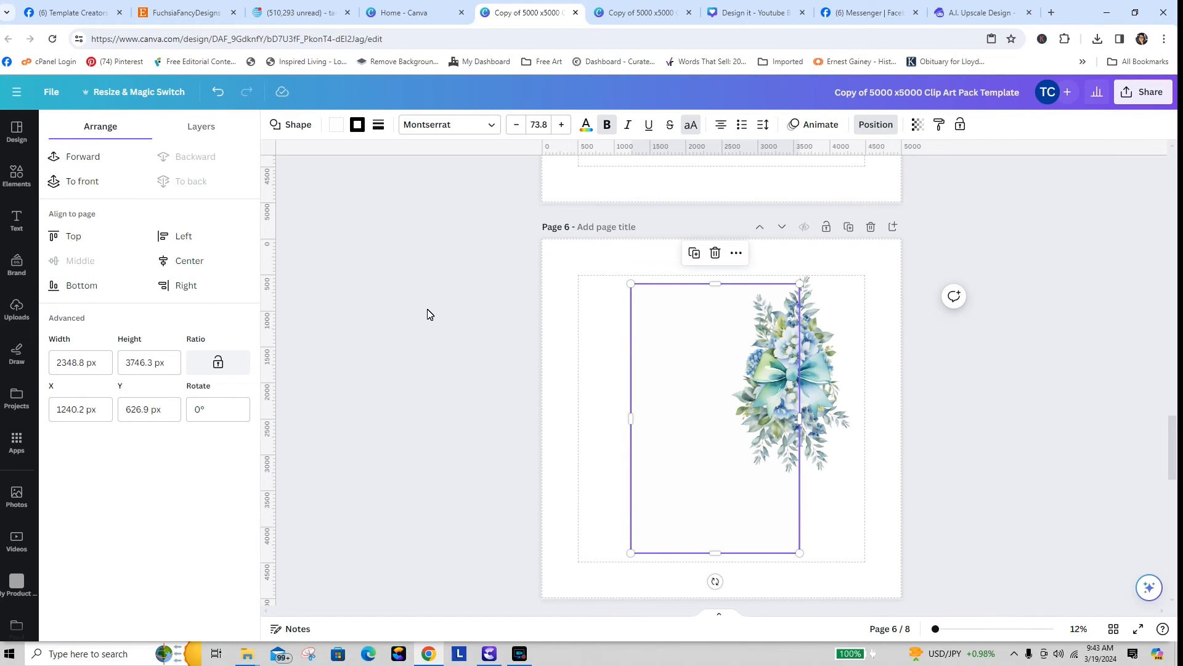
mouse_move(661, 364)
mouse_down()
mouse_move(586, 364)
mouse_move(653, 366)
mouse_up()
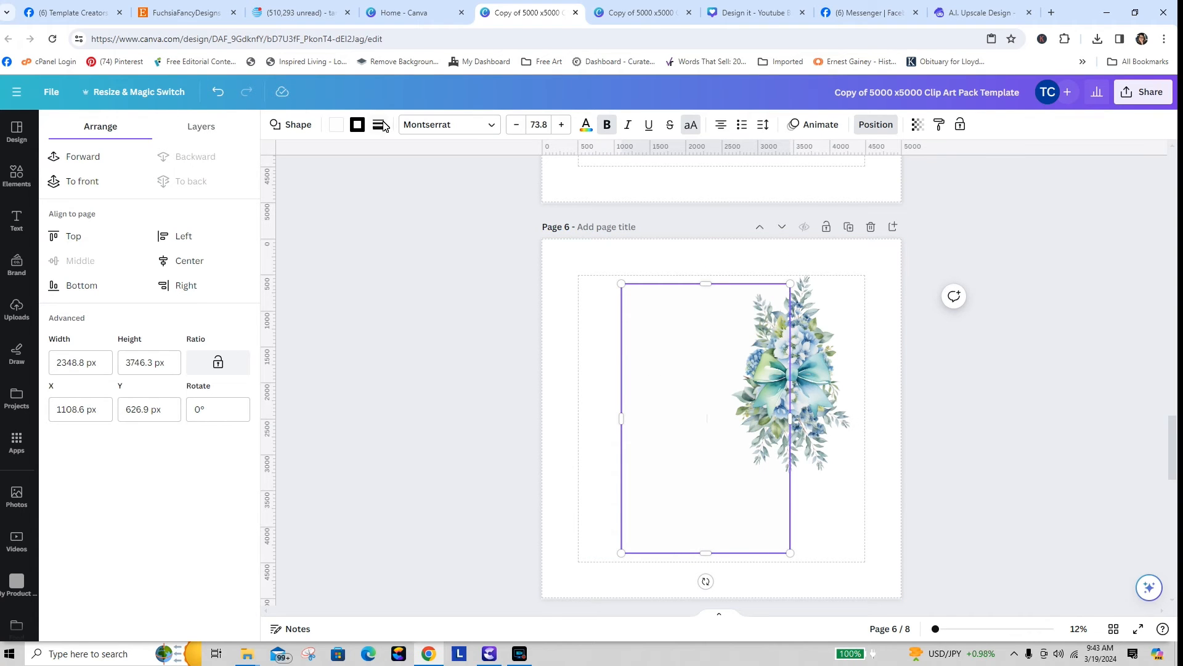
click(336, 125)
click(196, 232)
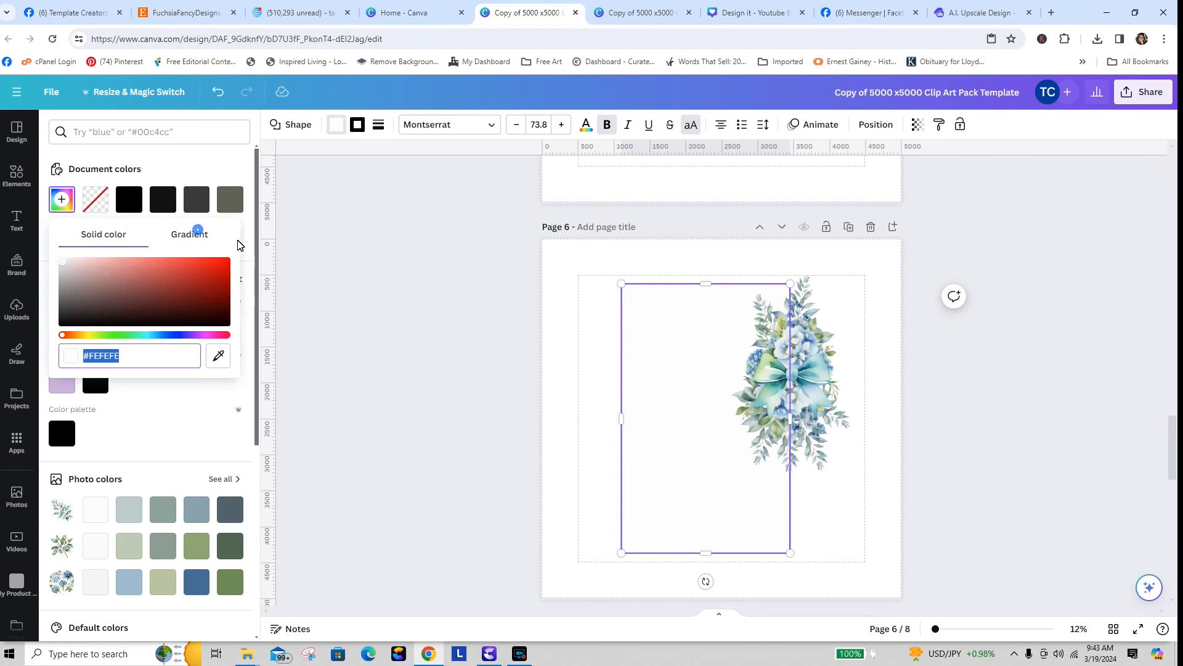
click(370, 310)
click(881, 506)
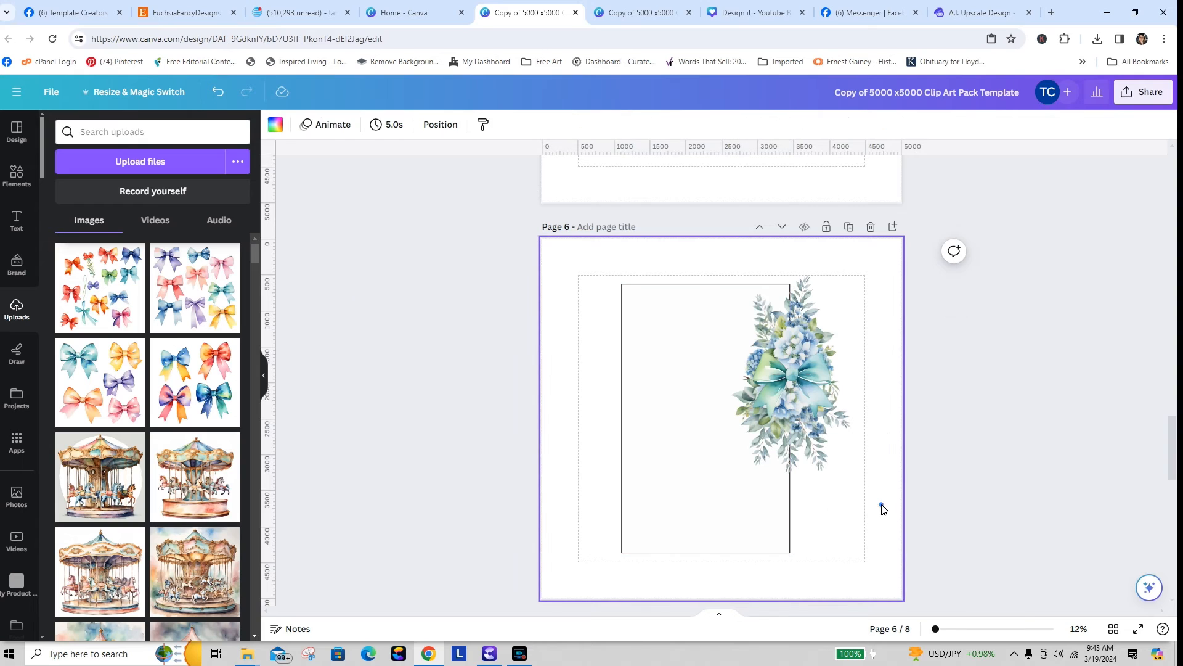
- Move both flower clusters and the bow together to the rectangle's upper-left corner and scale them down
drag(965, 283, 665, 361)
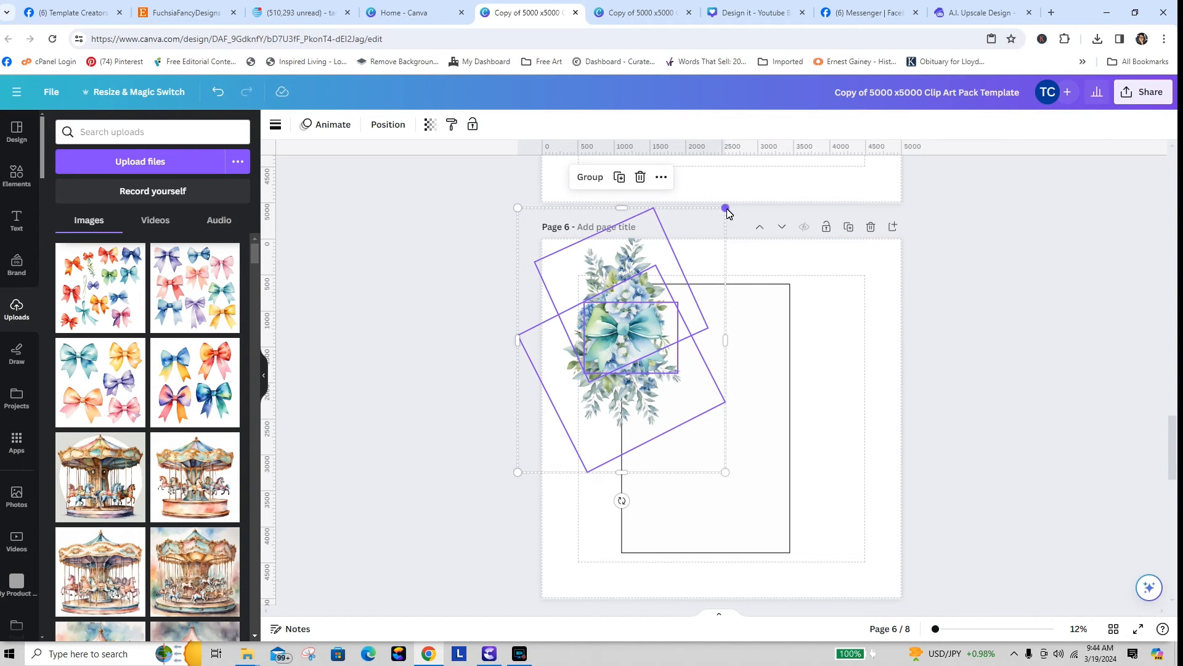
drag(726, 209, 684, 260)
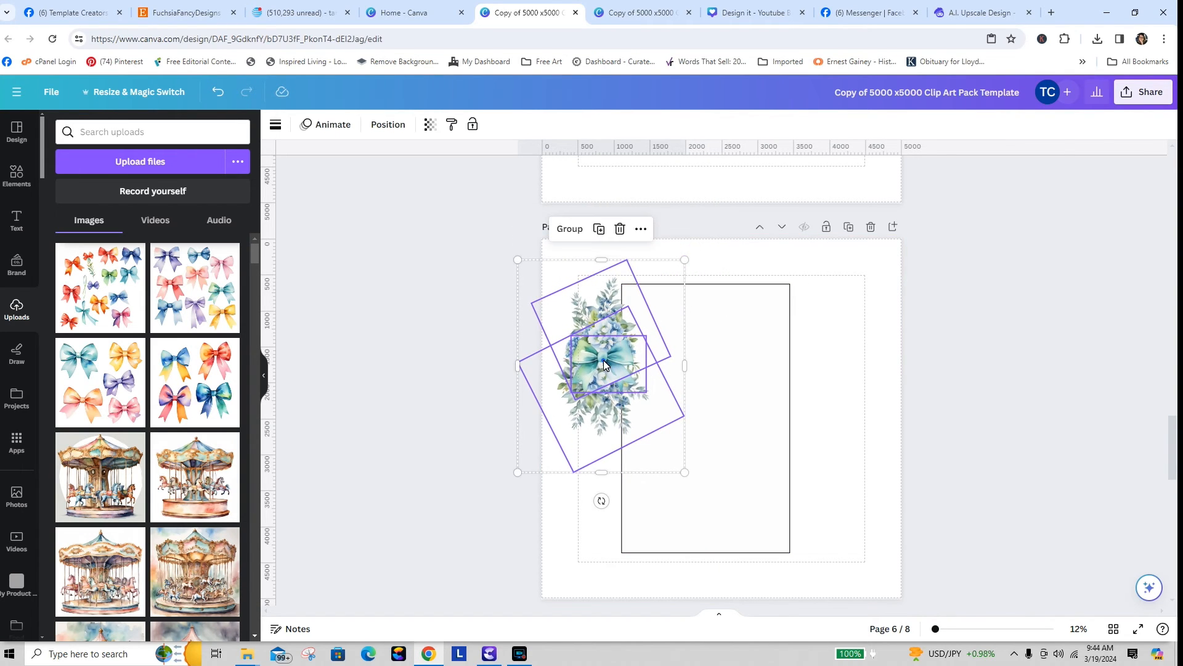
drag(604, 364, 626, 335)
click(932, 387)
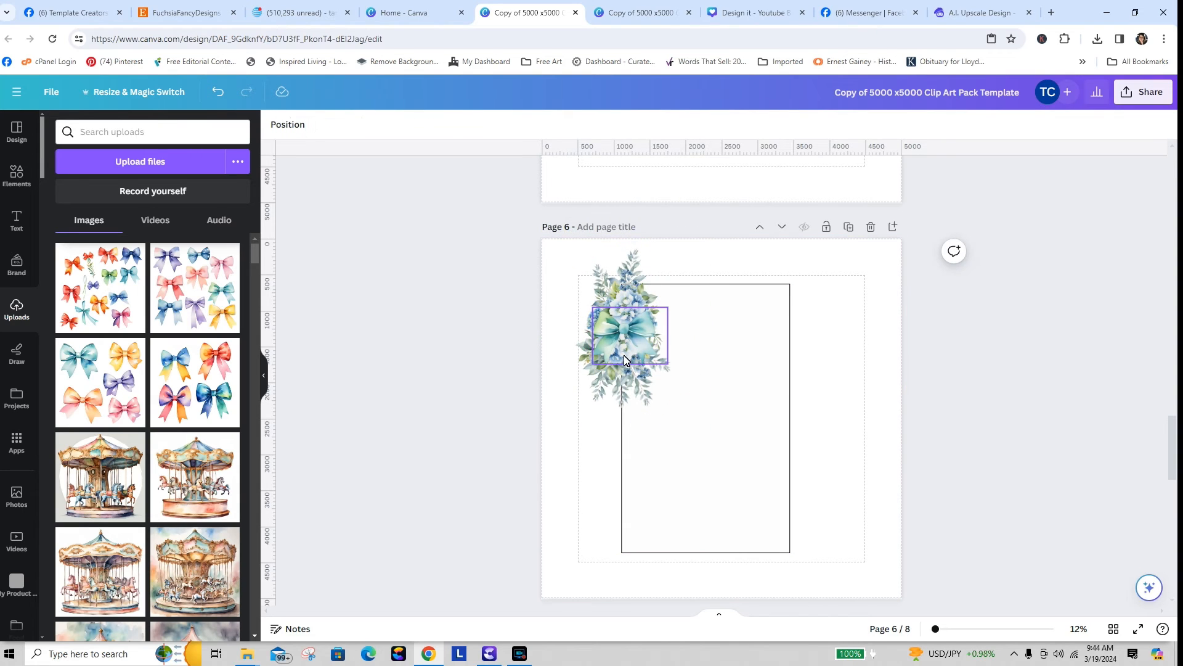
- Group the rectangle with the floral bow arrangement, shrink the group slightly and ungroup it
drag(515, 253, 608, 361)
click(633, 201)
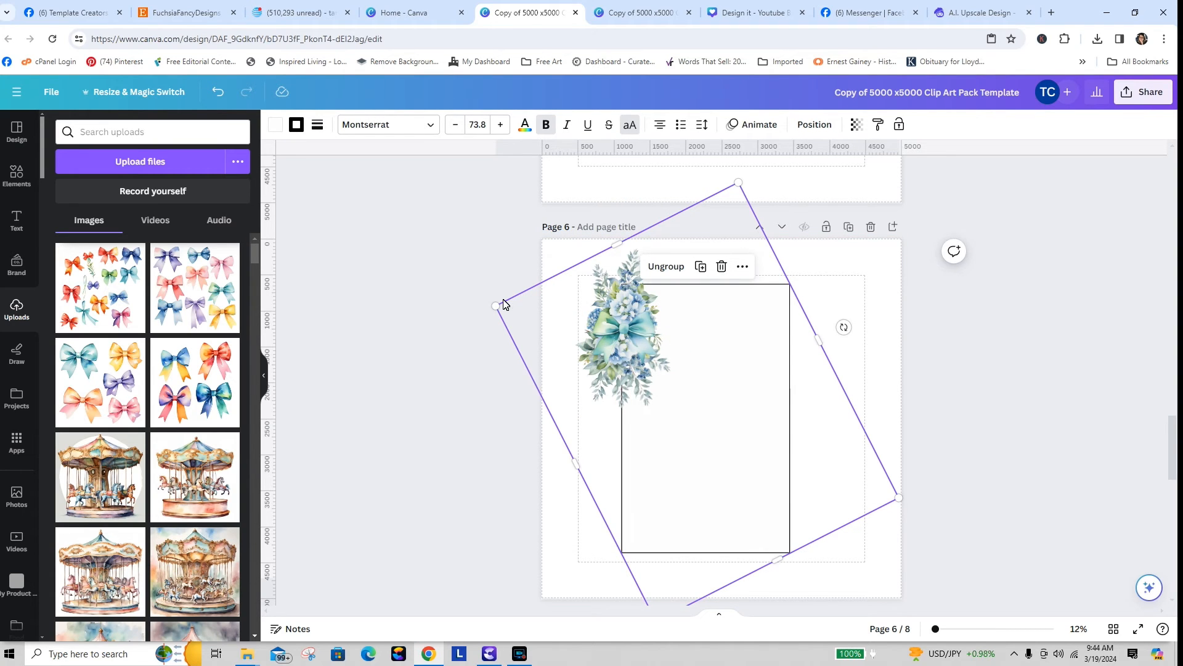
mouse_move(495, 308)
mouse_down()
mouse_move(447, 287)
mouse_move(503, 308)
mouse_up()
click(701, 444)
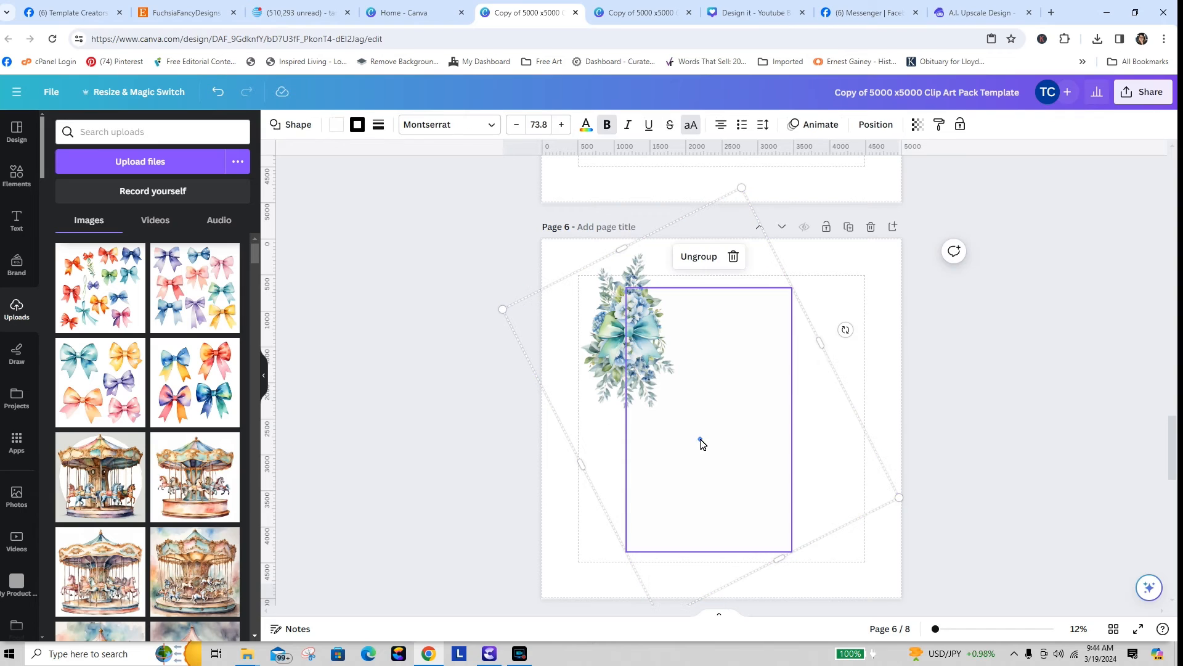
click(700, 258)
click(863, 328)
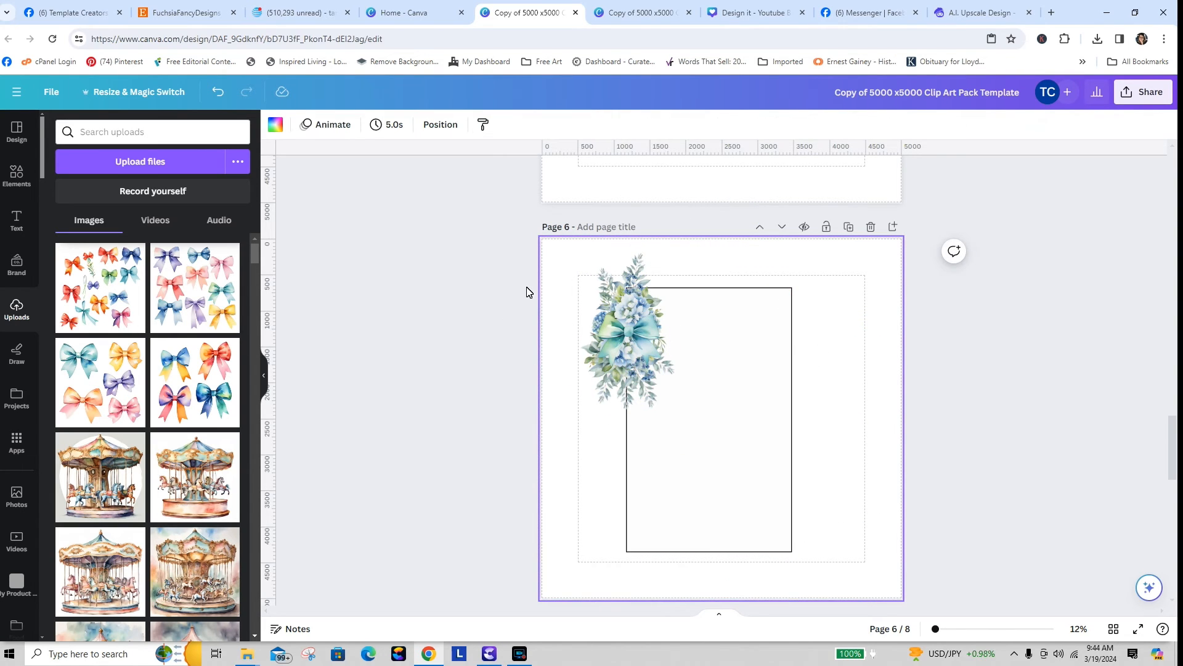
- Group the flowers and bow without the rectangle, enlarge the group and center it over the rectangle's left edge
drag(527, 292, 620, 350)
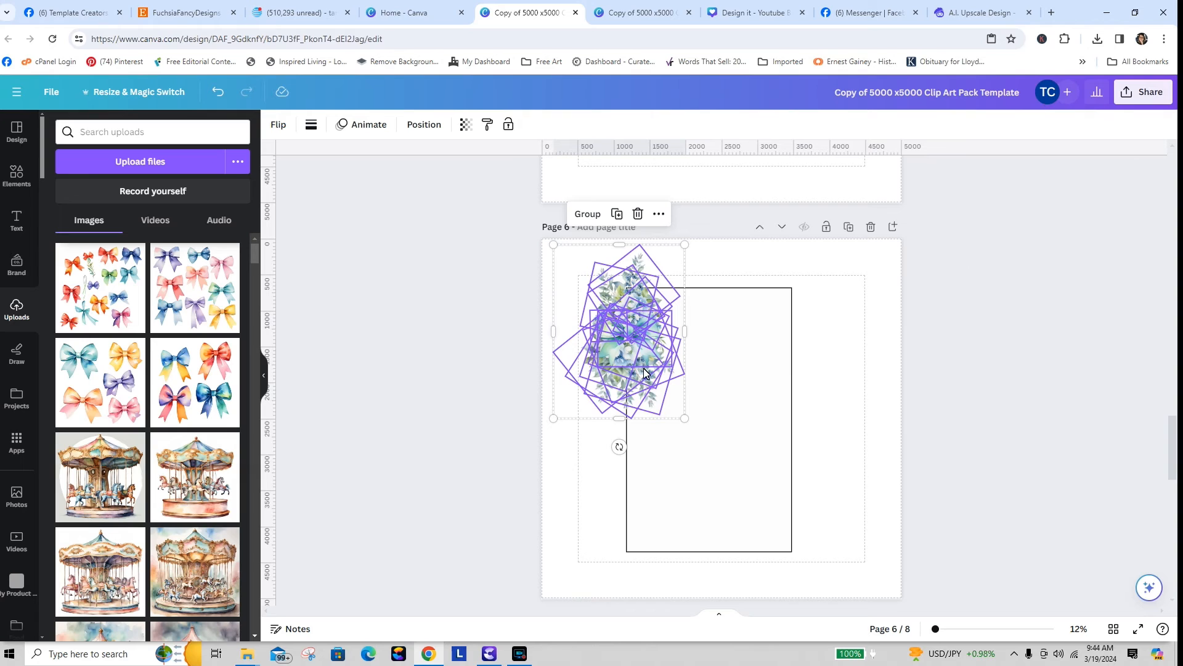
click(588, 214)
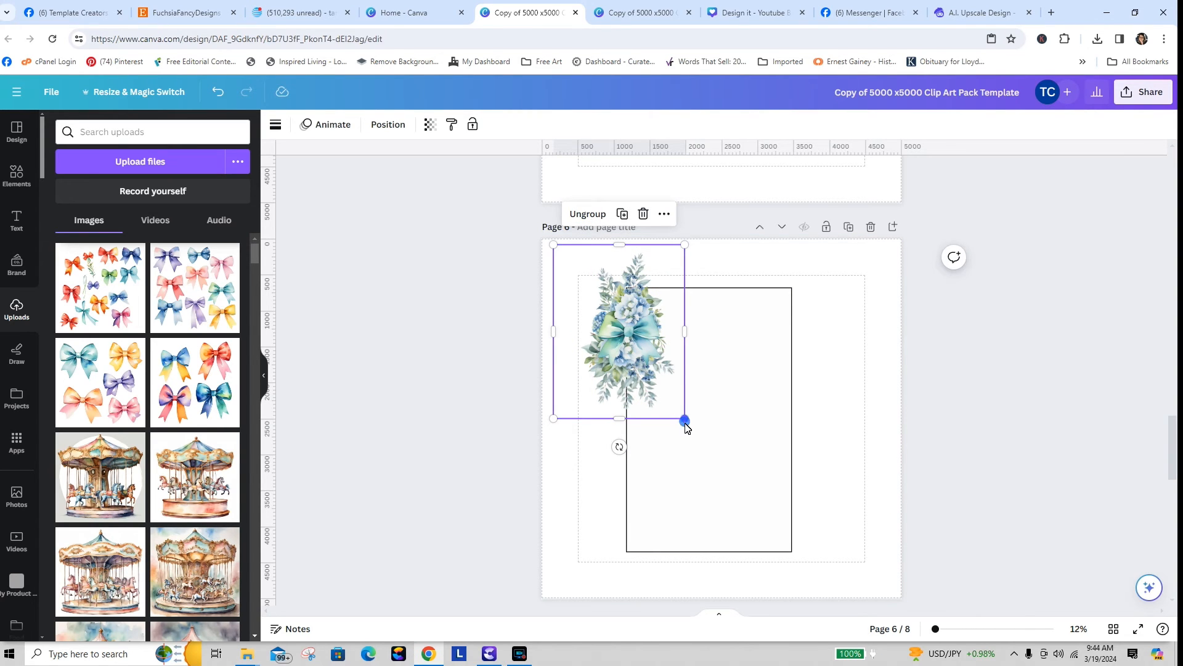
drag(685, 423, 751, 507)
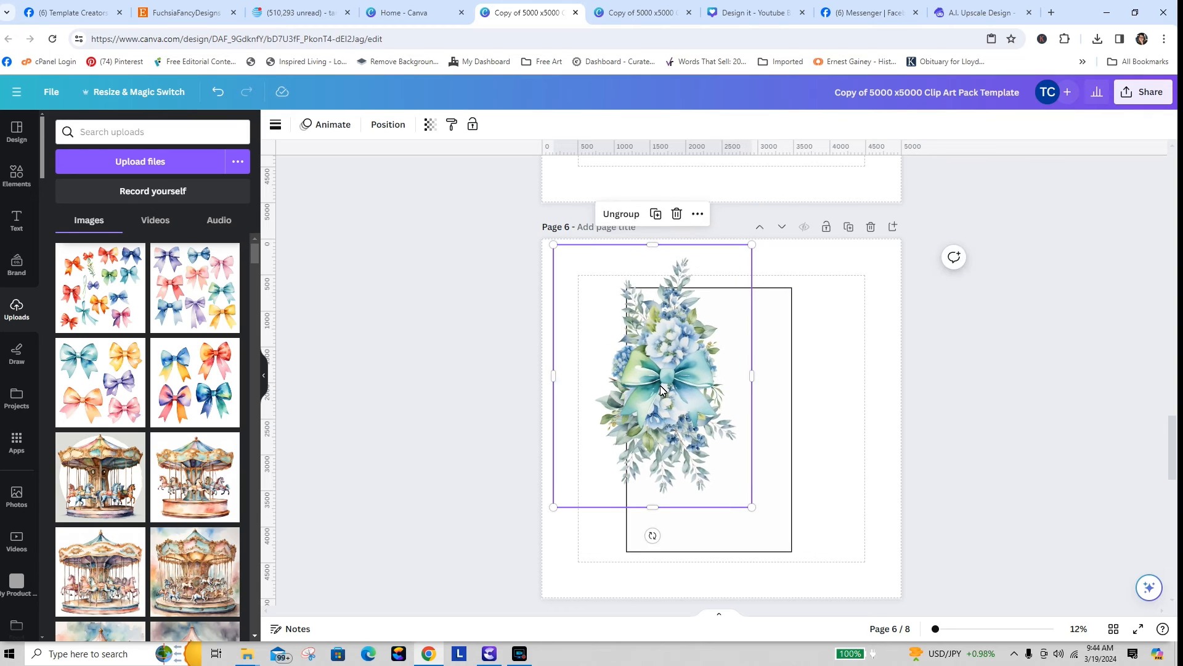
drag(660, 386, 622, 419)
click(439, 418)
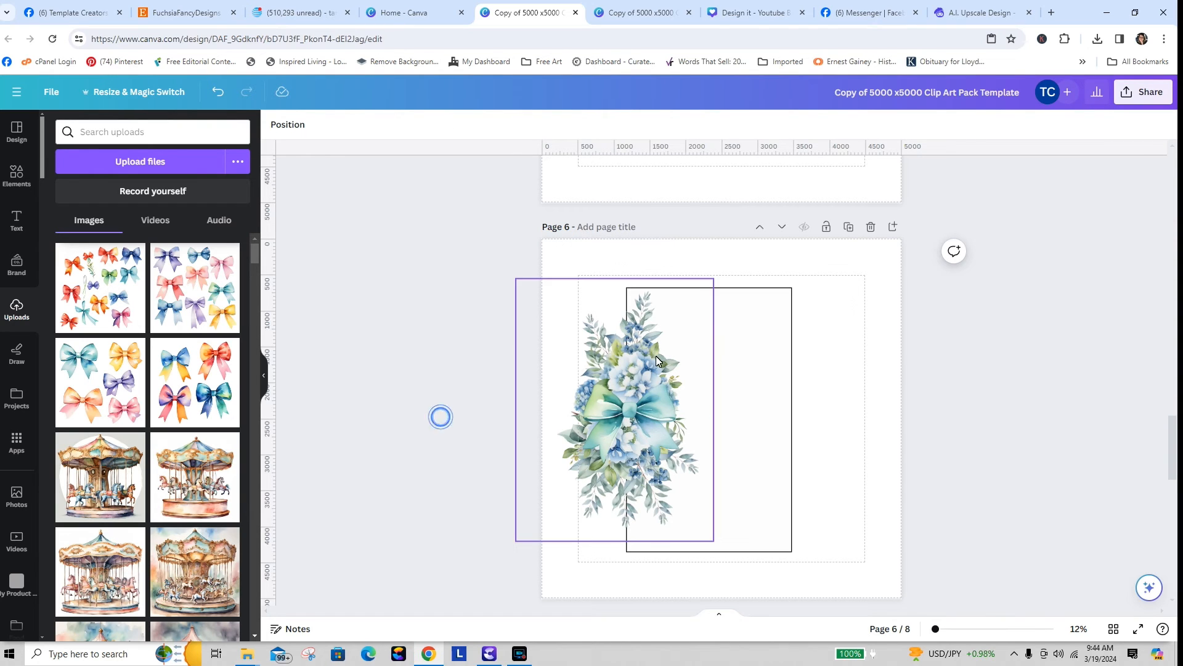
- Set the rectangle's corner rounding to 25
click(767, 328)
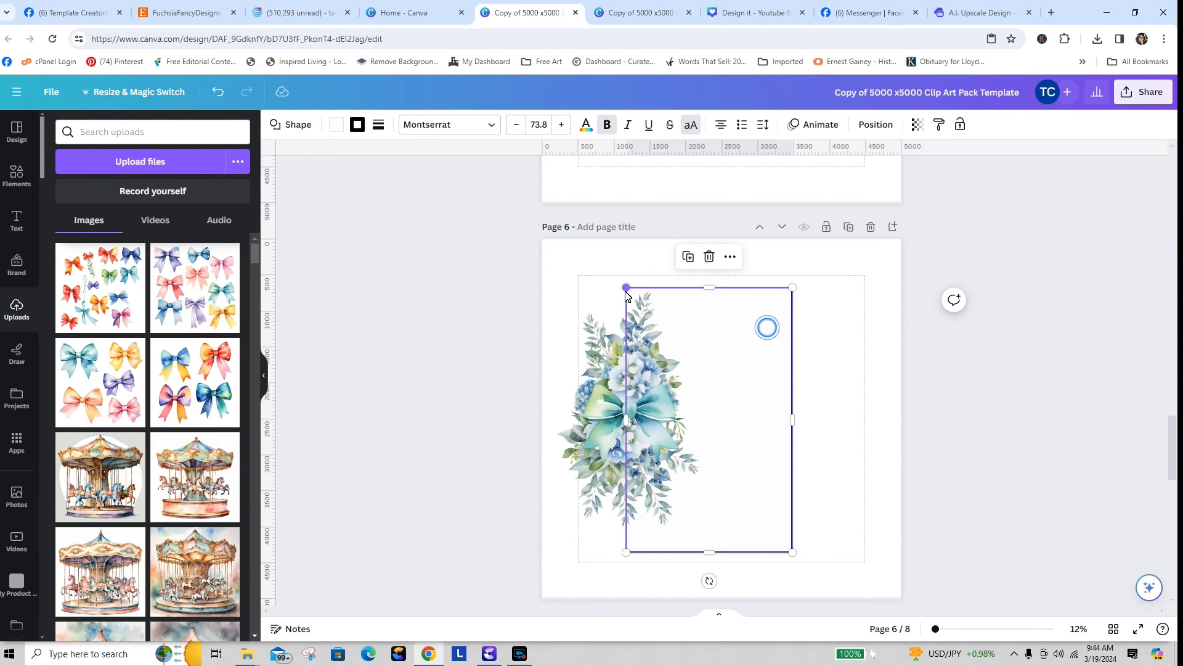
click(379, 126)
drag(379, 240, 428, 248)
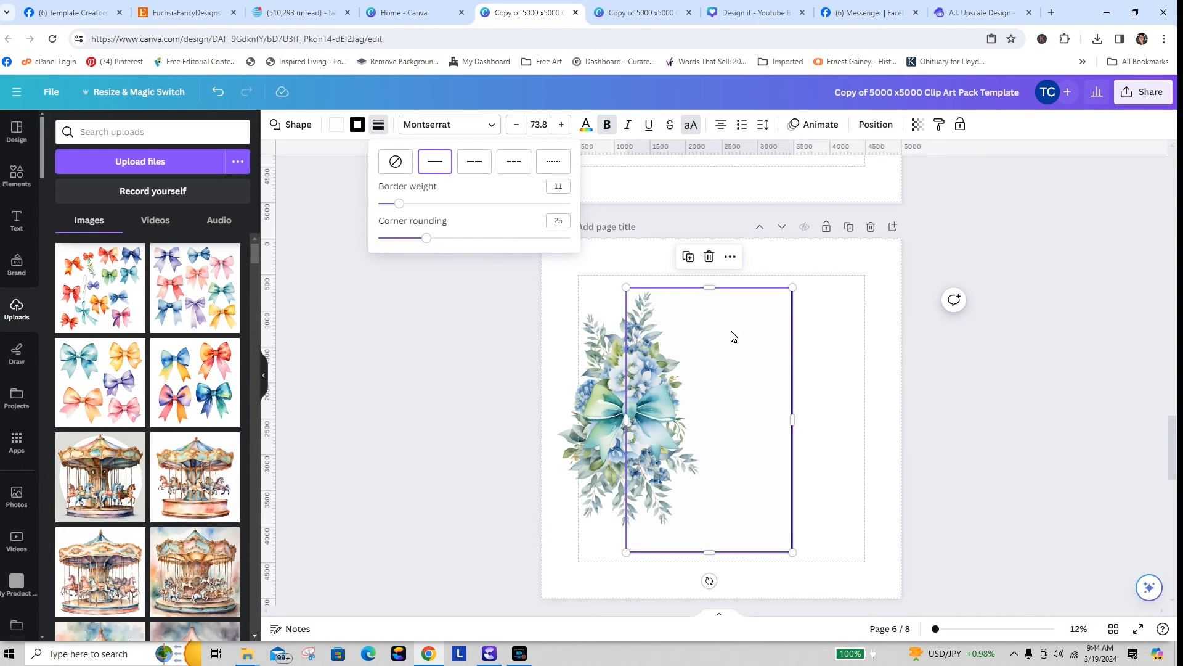
click(838, 342)
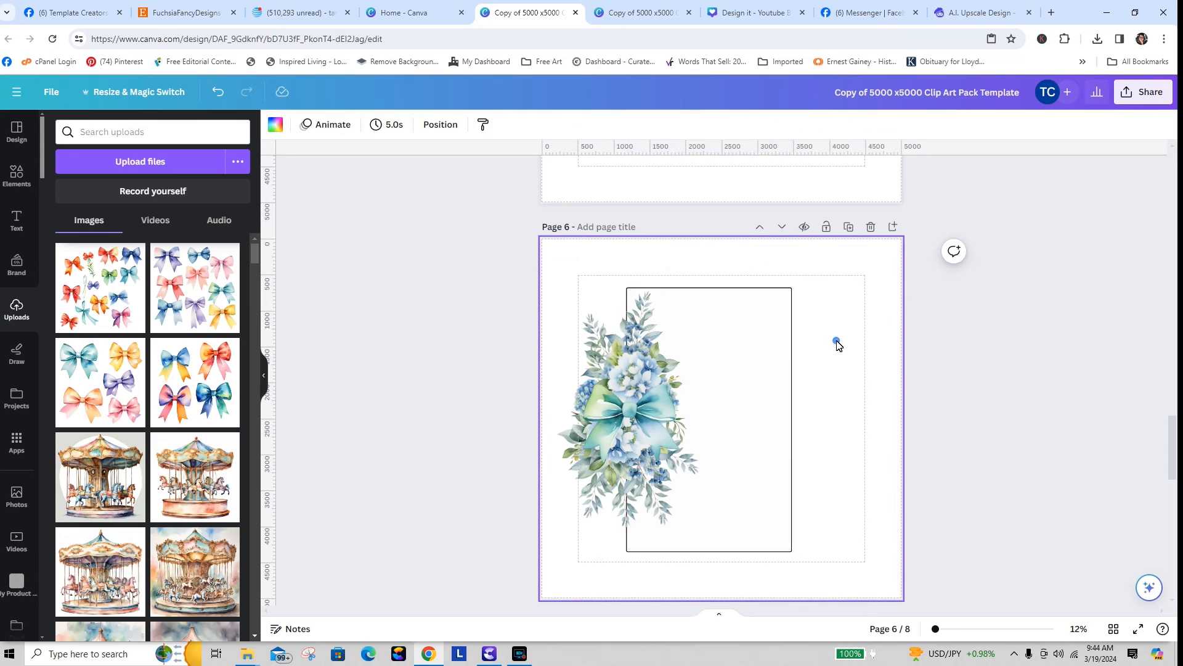
- Set the rectangle's corner rounding to 100 and its border weight to 9
click(749, 323)
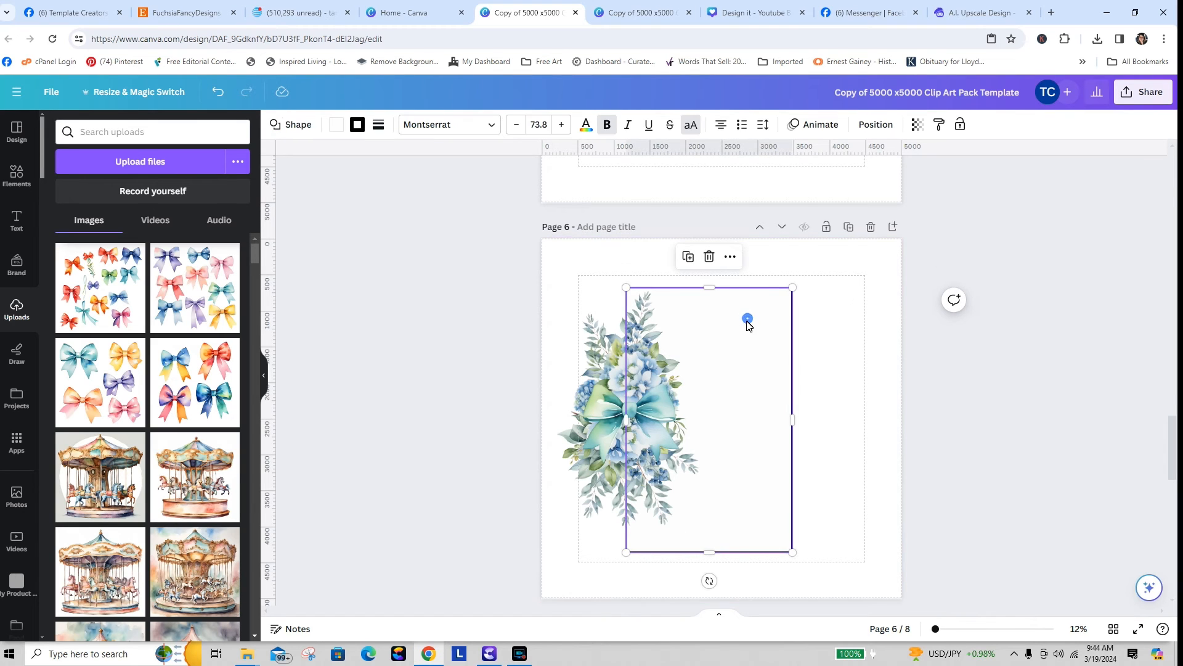
click(378, 124)
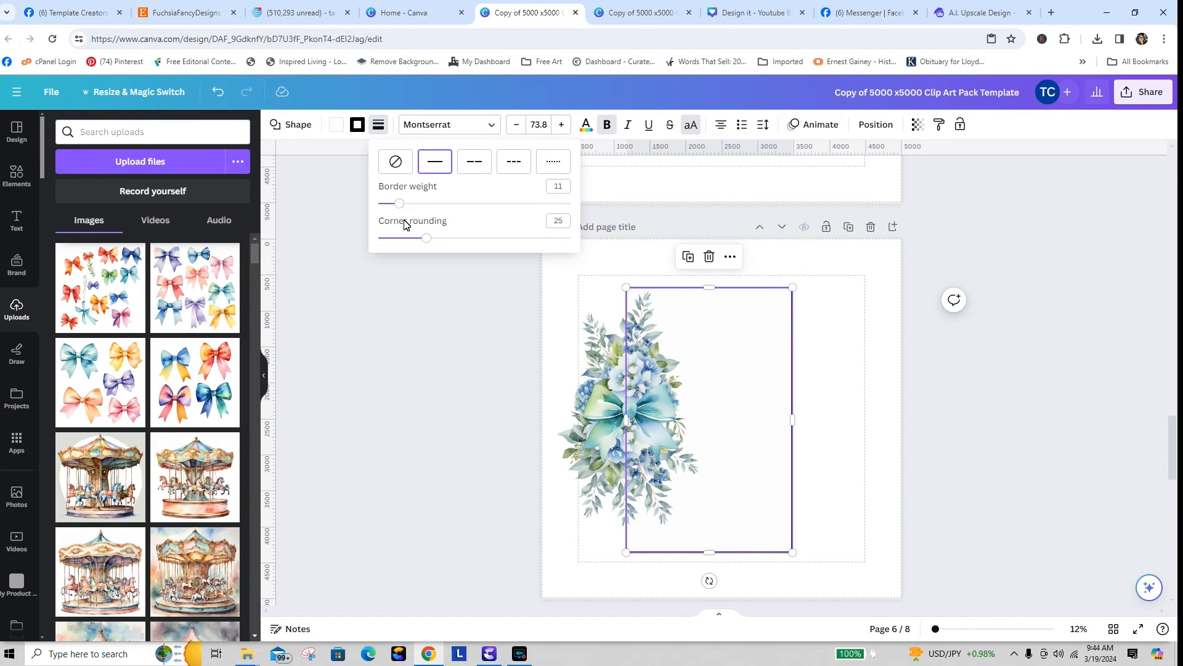
drag(400, 204, 602, 242)
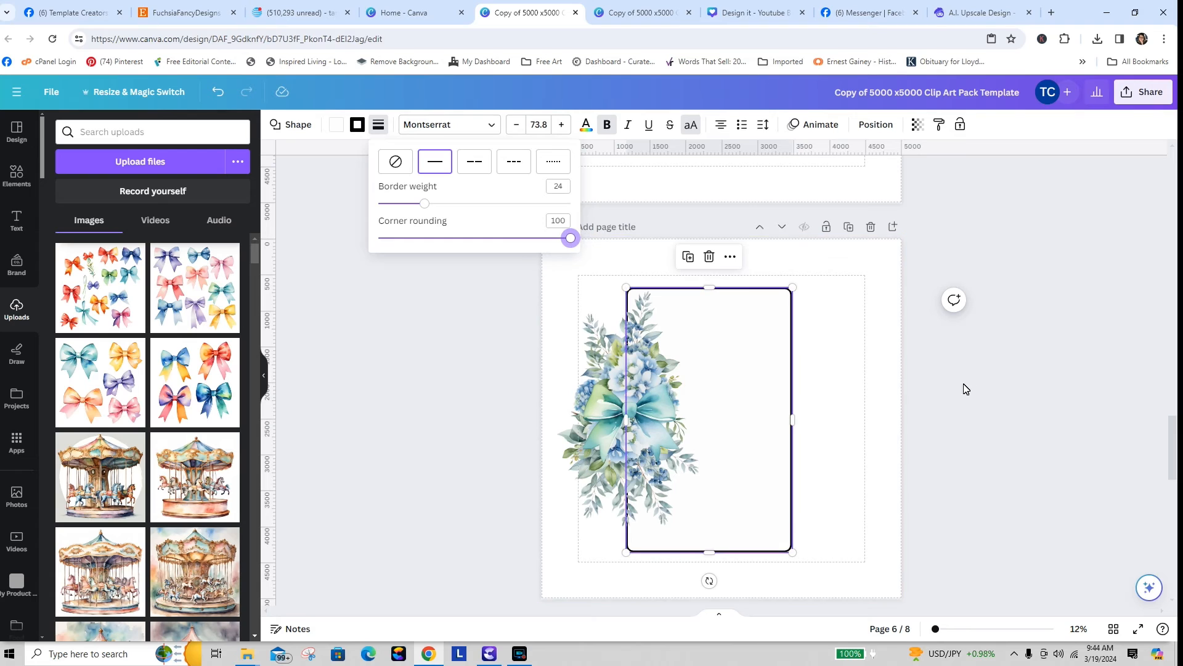
drag(424, 205, 397, 213)
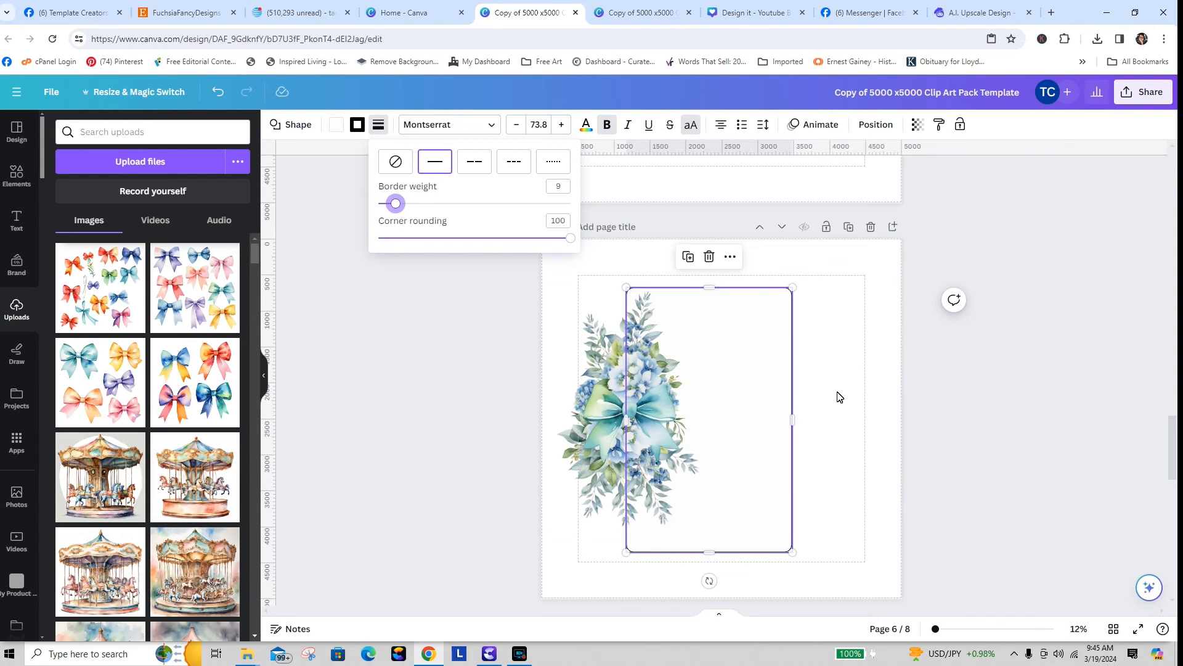
click(842, 397)
- Duplicate the rounded rectangle and shrink the copy on all sides so it sits just inside the original as an inner border
click(792, 373)
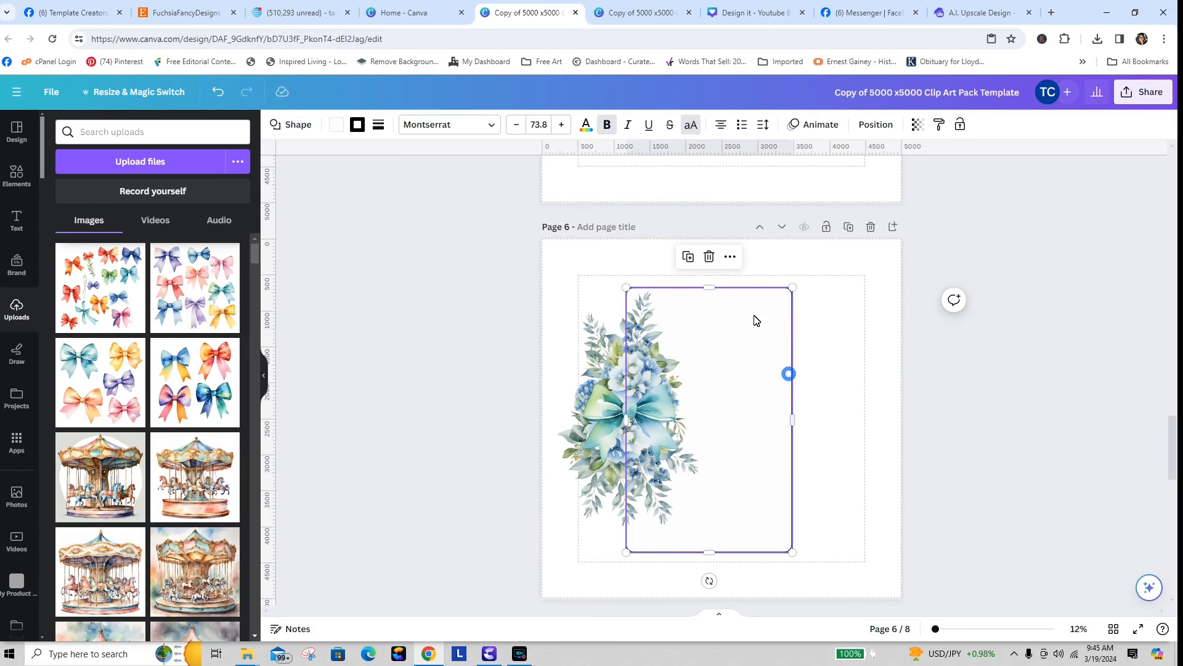
click(689, 257)
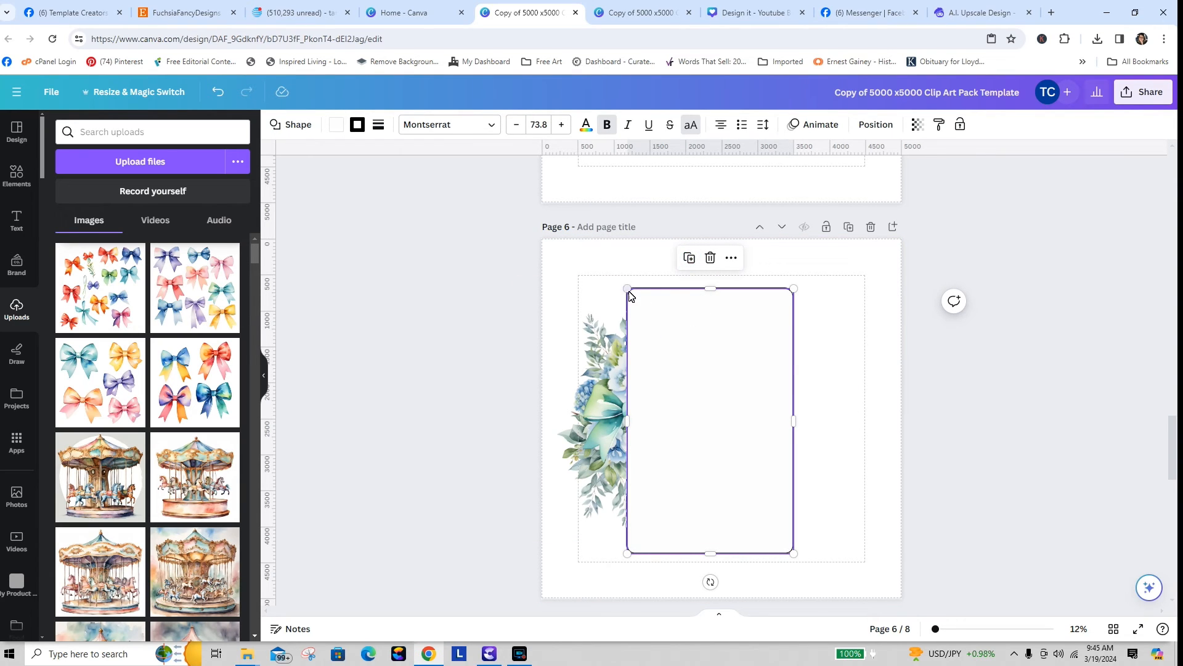
drag(628, 289, 633, 291)
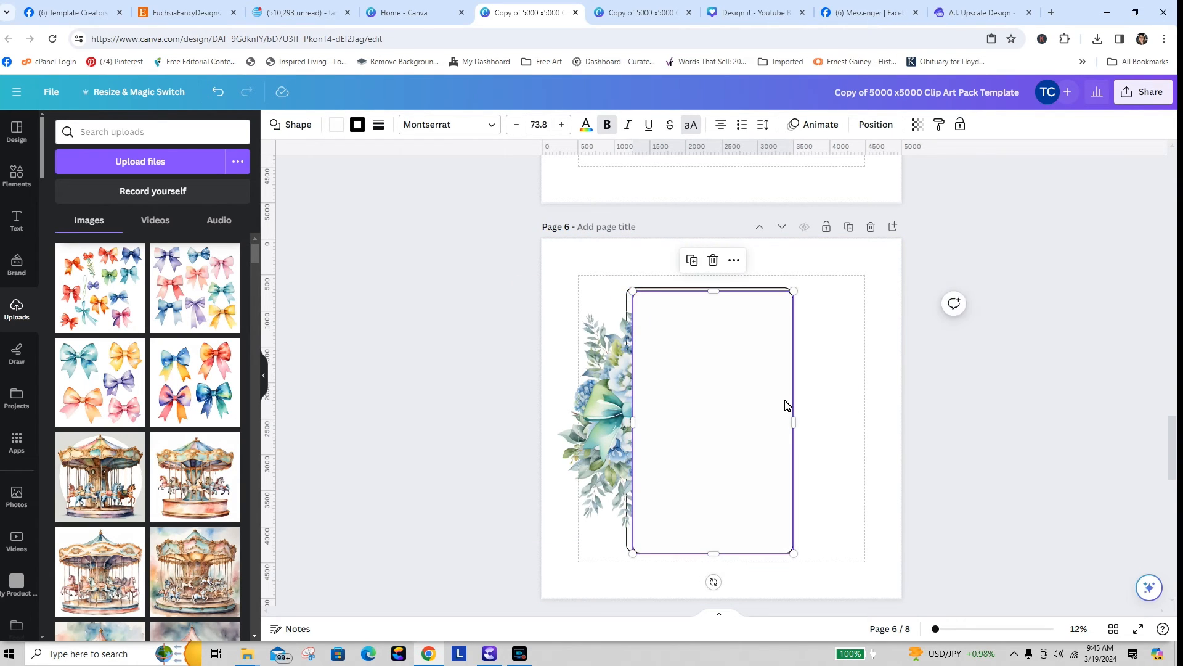
drag(794, 425, 788, 425)
drag(712, 557, 710, 550)
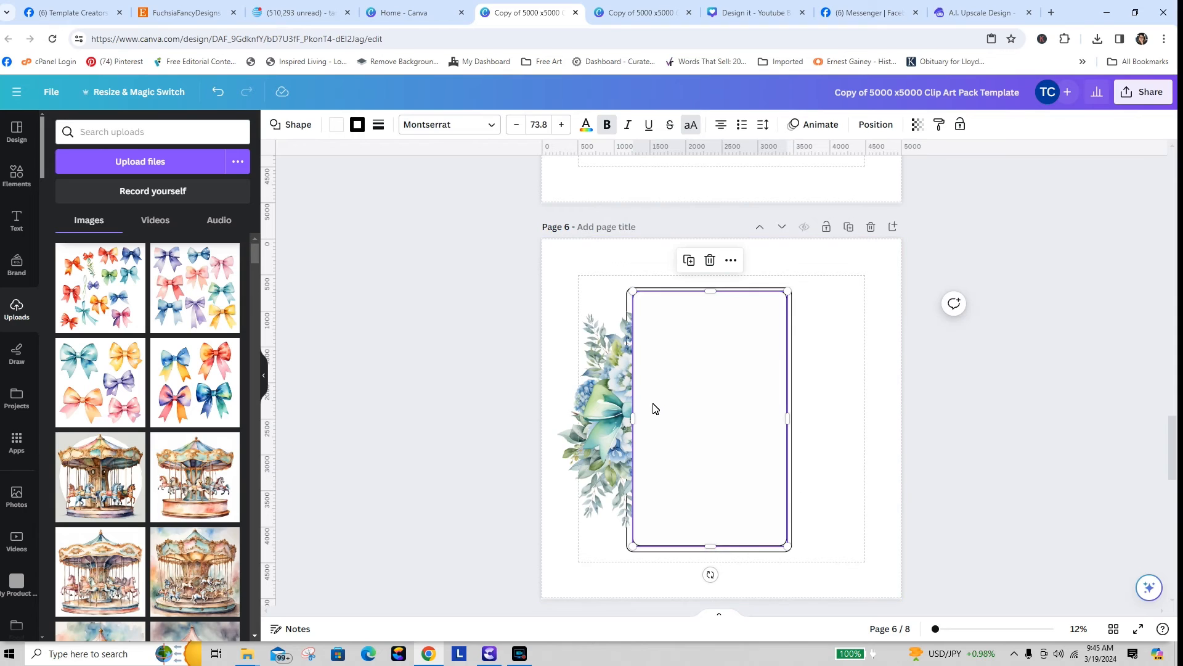
- Send the inner rectangle backward behind the flowers and bow, and extend its left edge so it is about 2162.5 px wide
click(876, 125)
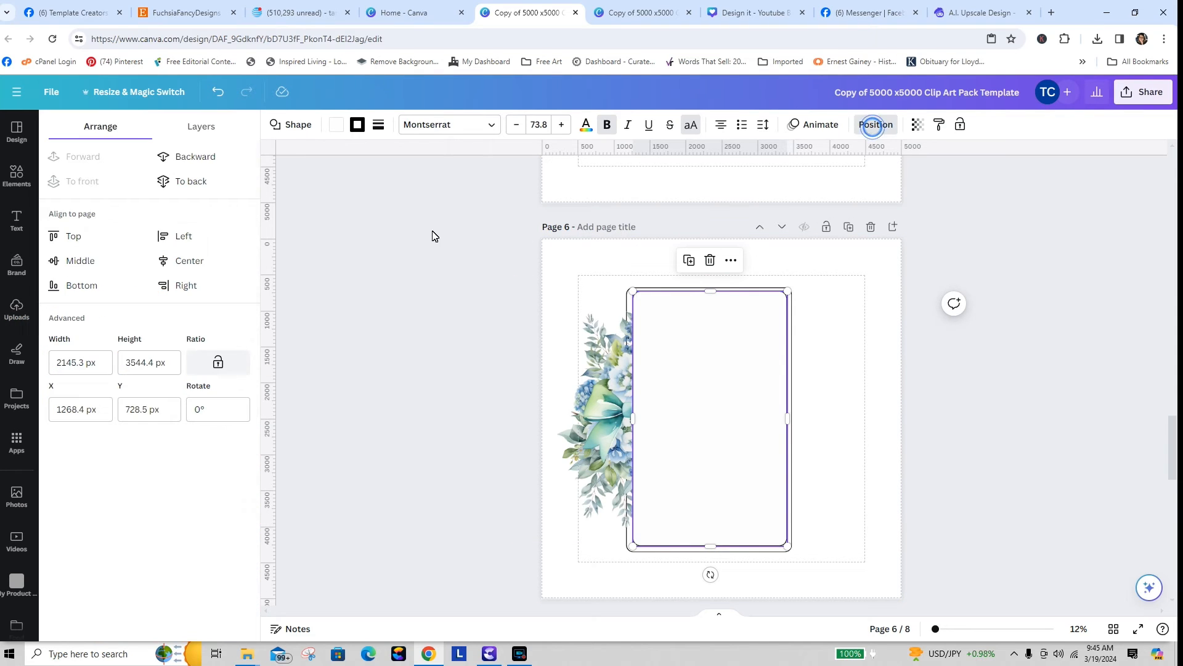
click(190, 157)
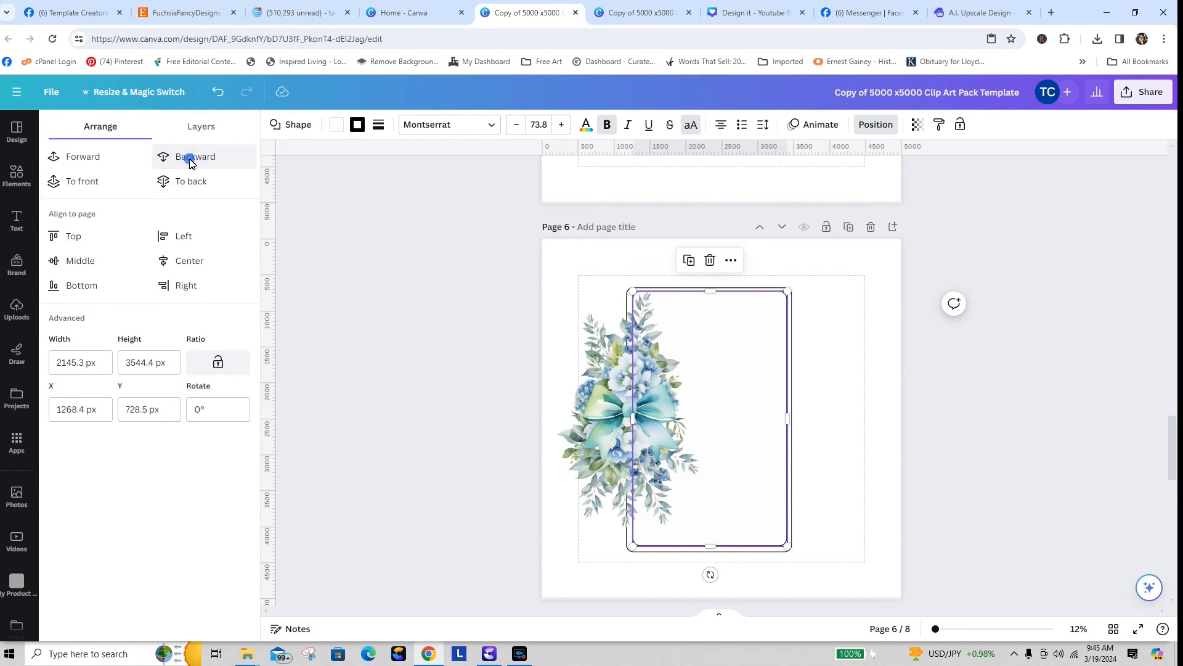
click(808, 378)
click(692, 444)
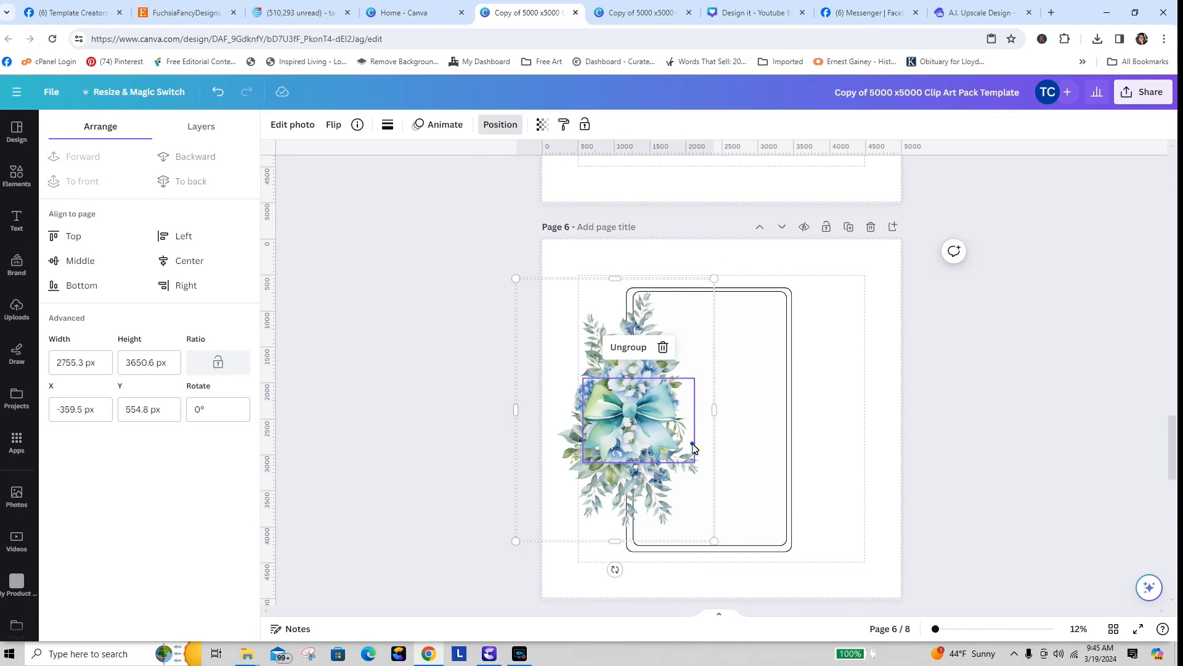
click(751, 462)
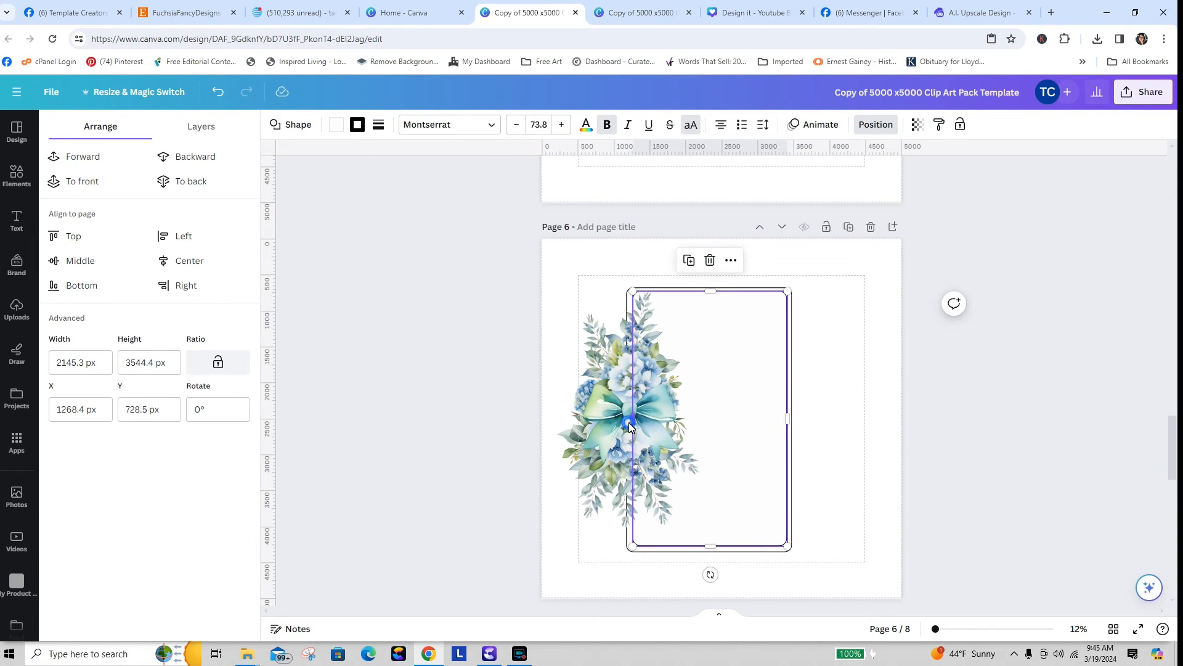
drag(629, 425, 628, 430)
click(834, 444)
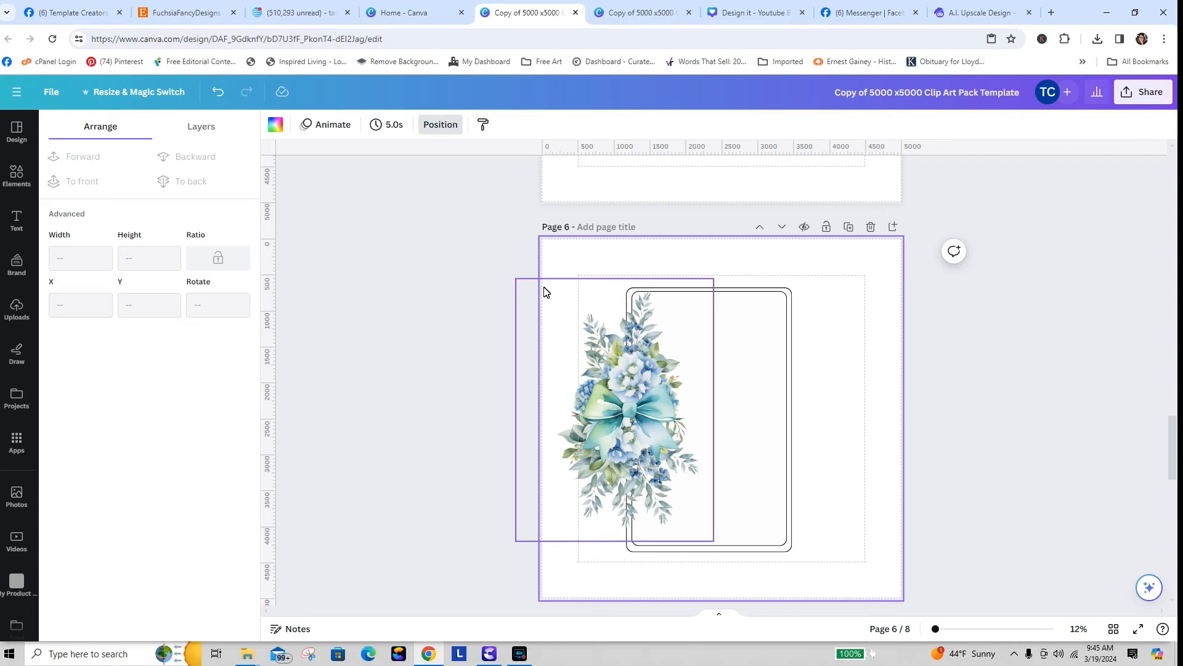
- Fill the inner rectangle with the light sage green photo color and set its transparency to 28
click(751, 307)
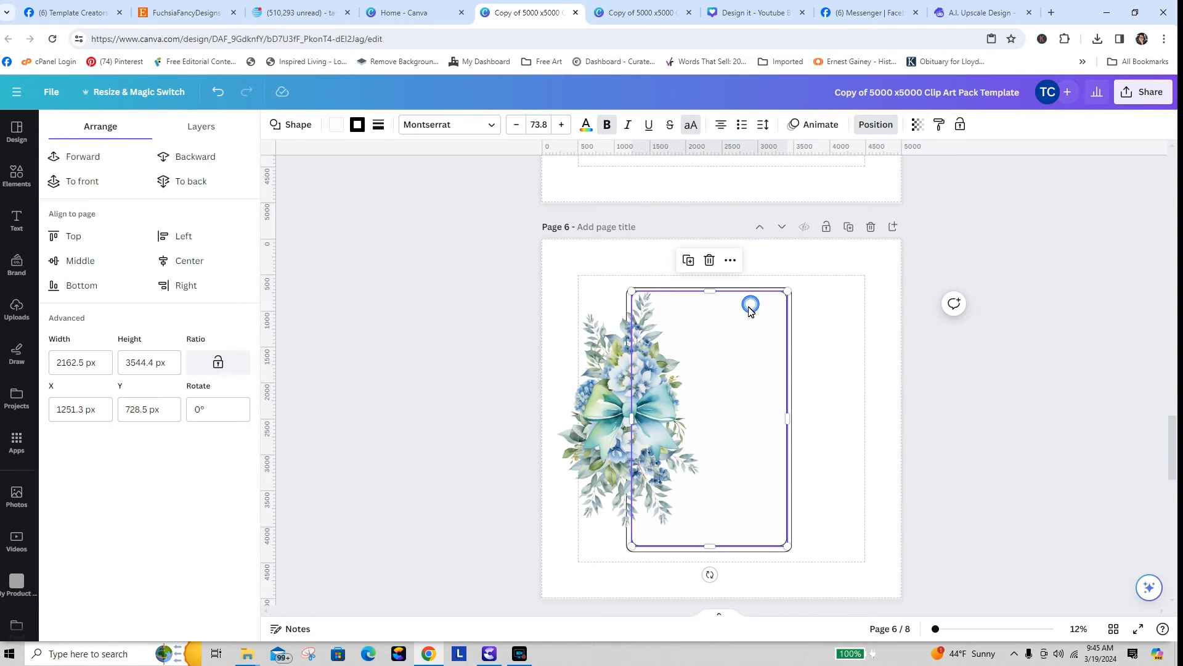
click(334, 125)
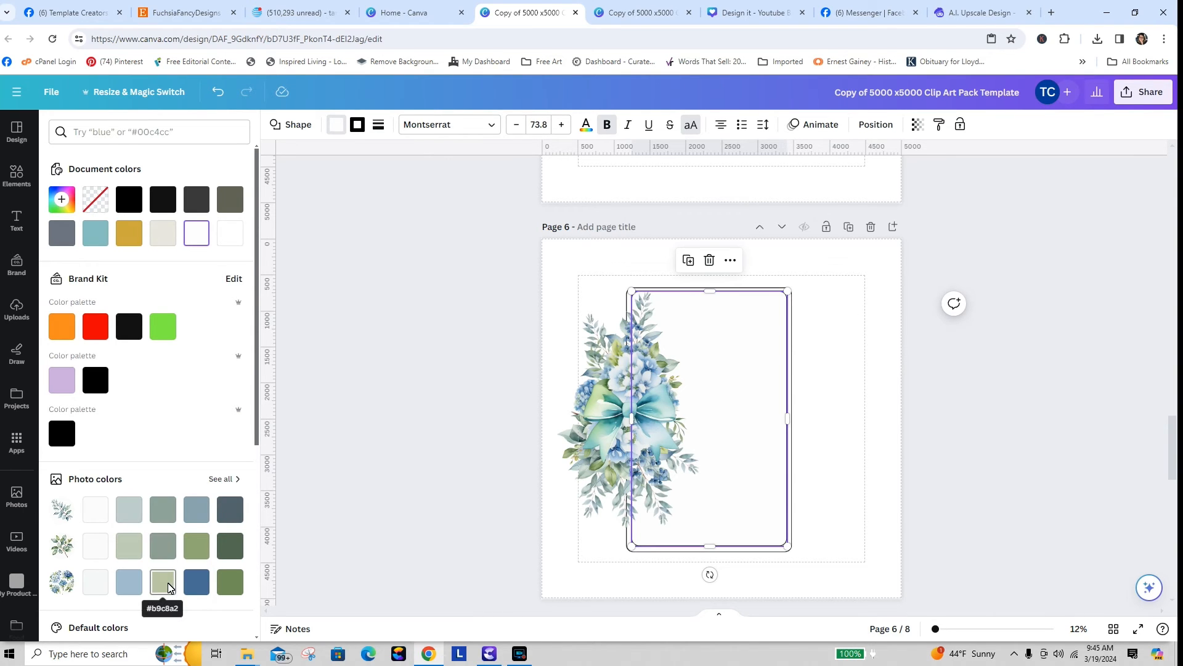
click(129, 545)
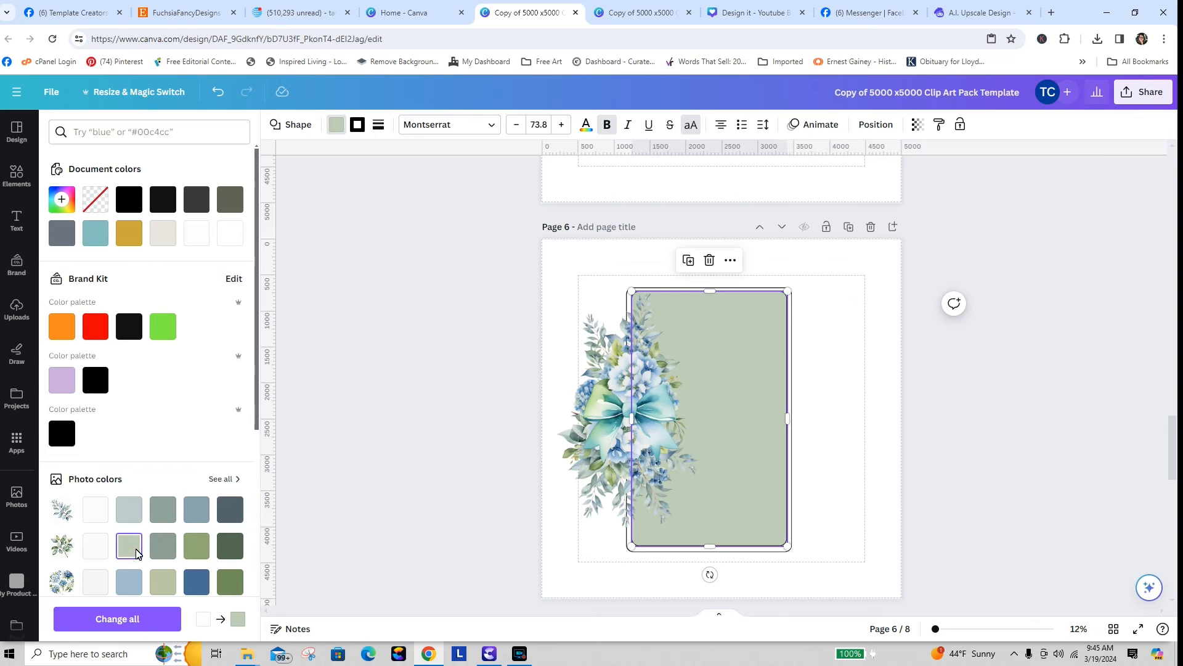
click(917, 125)
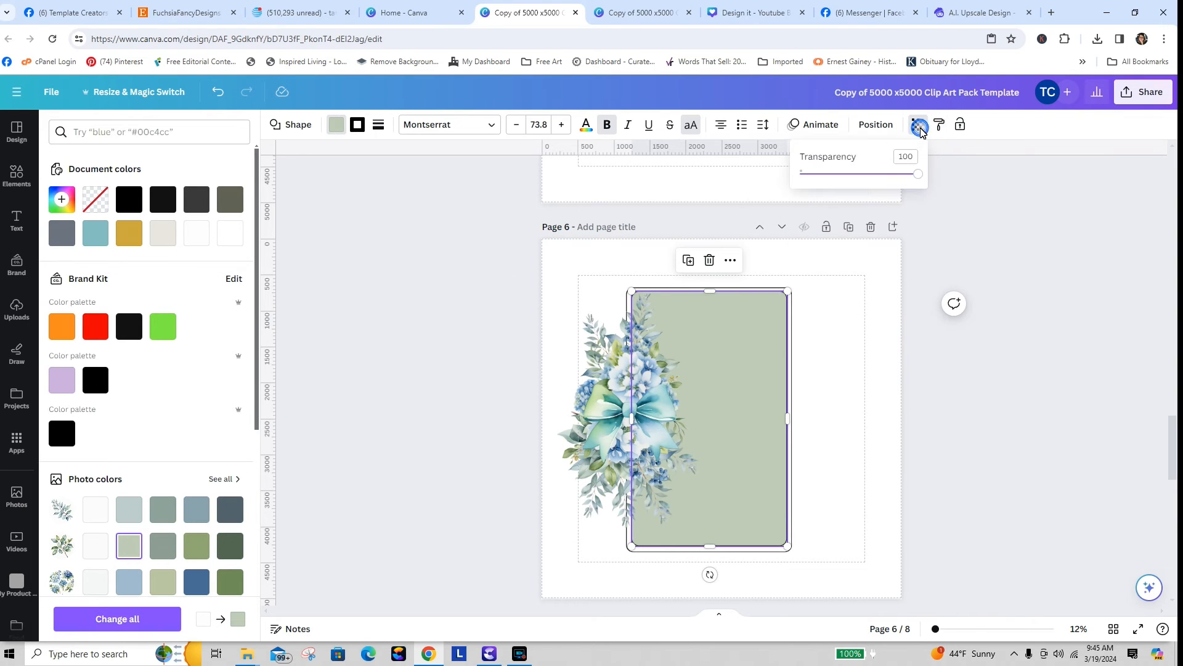
drag(918, 180, 836, 190)
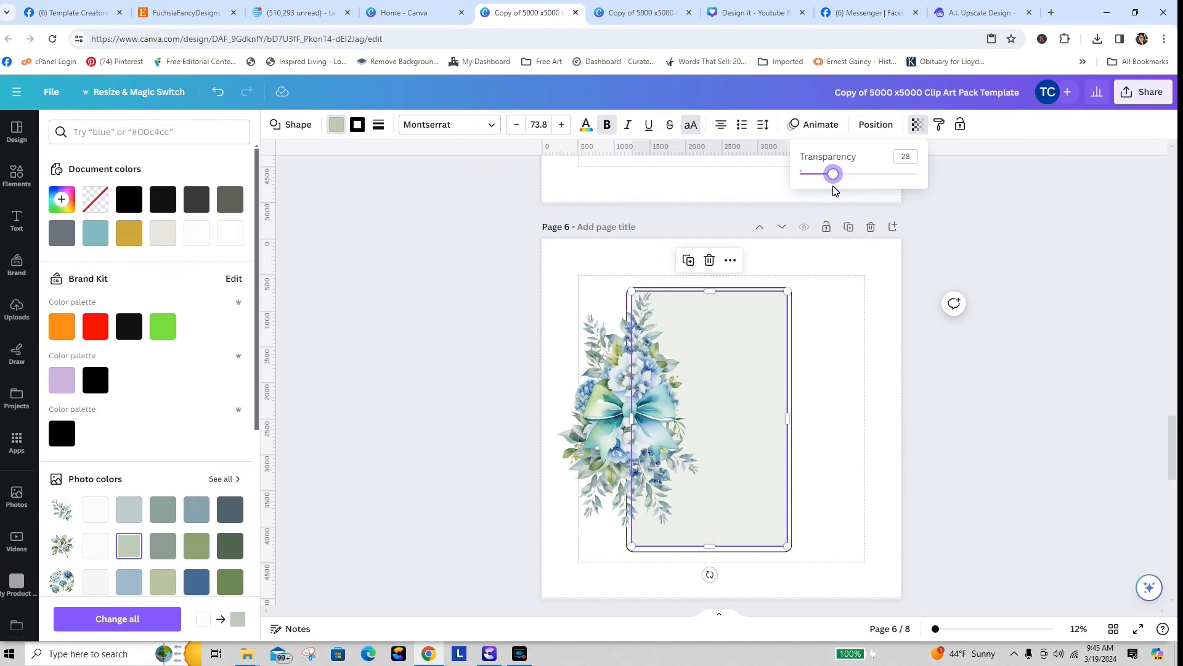
click(869, 324)
click(964, 375)
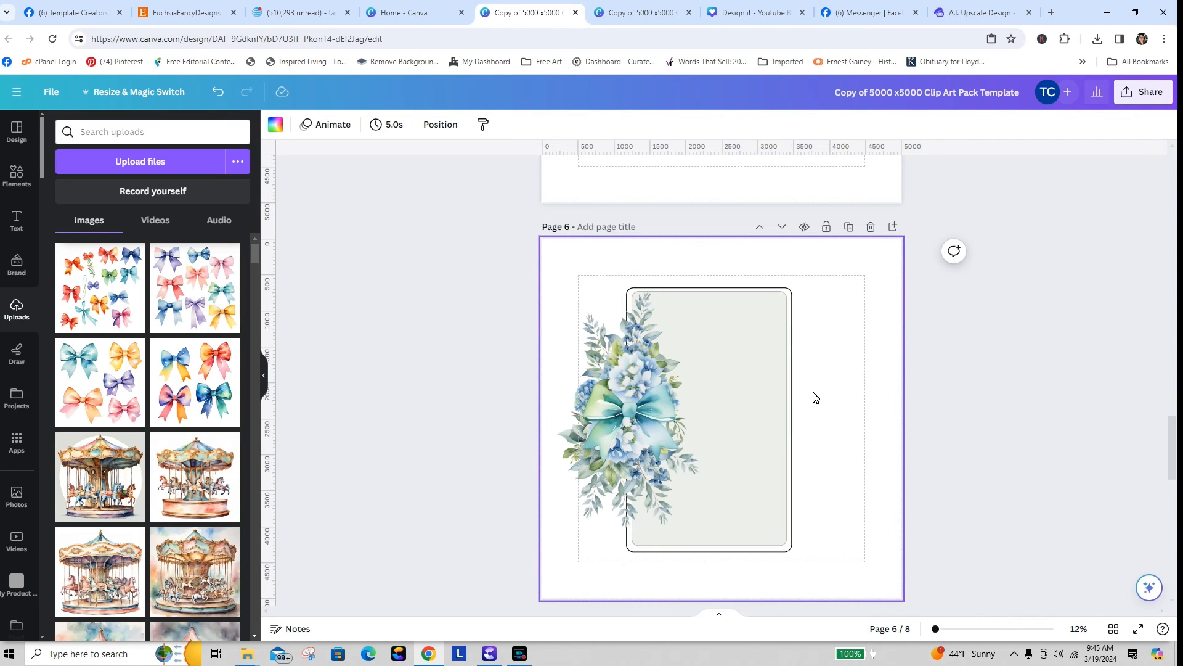
- Recolor the outer rectangle's border with the muted grey-green photo color
click(793, 300)
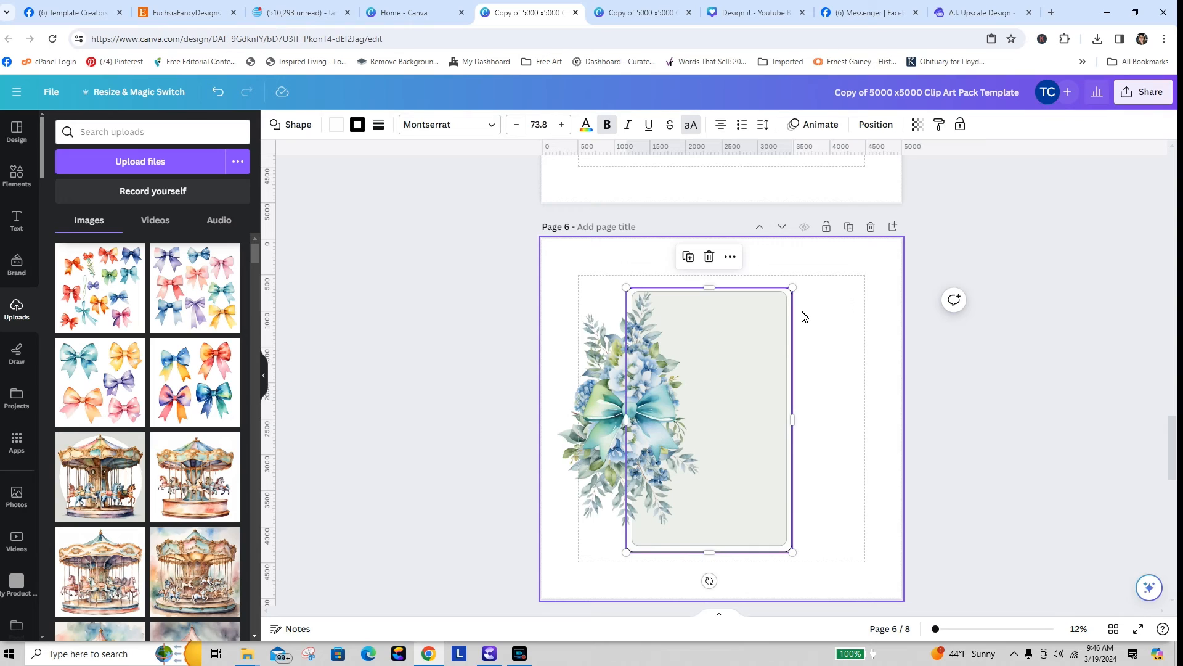
click(357, 124)
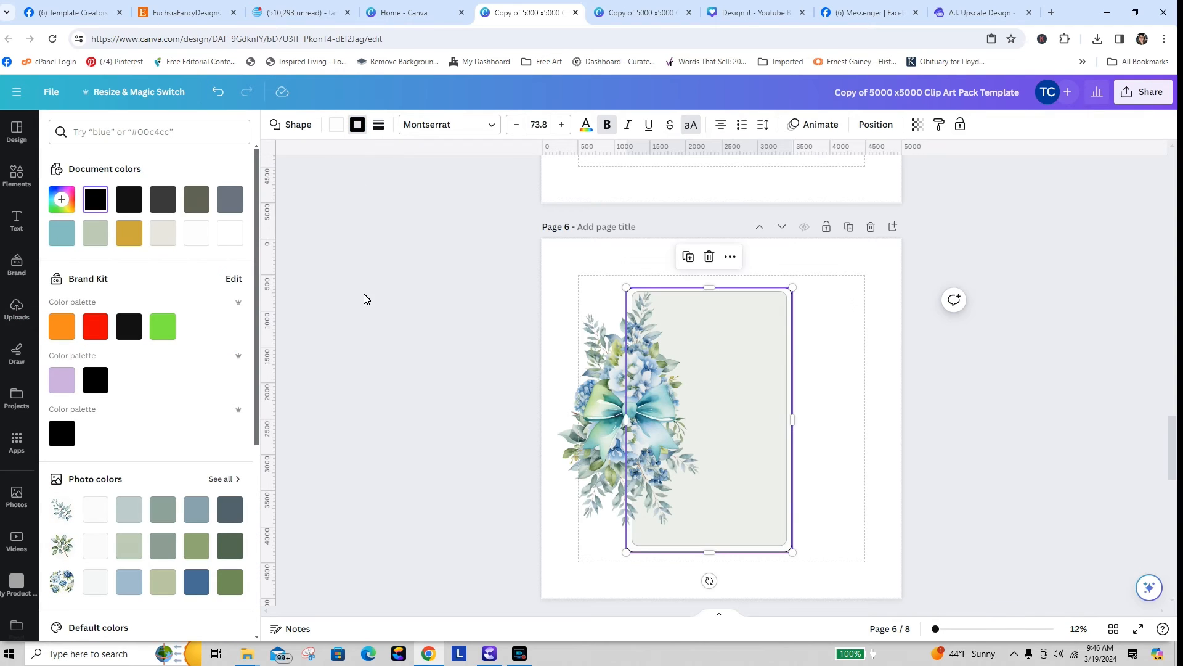
click(163, 546)
click(819, 523)
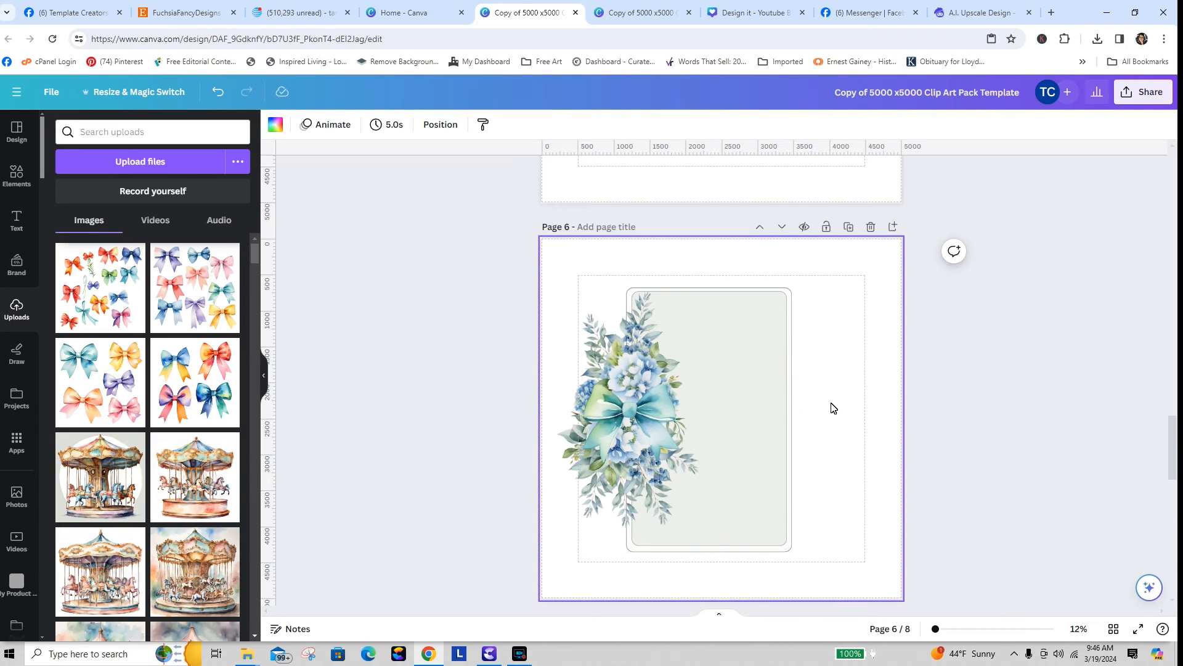
- Set the outer rectangle's border weight to 90
click(790, 288)
click(789, 289)
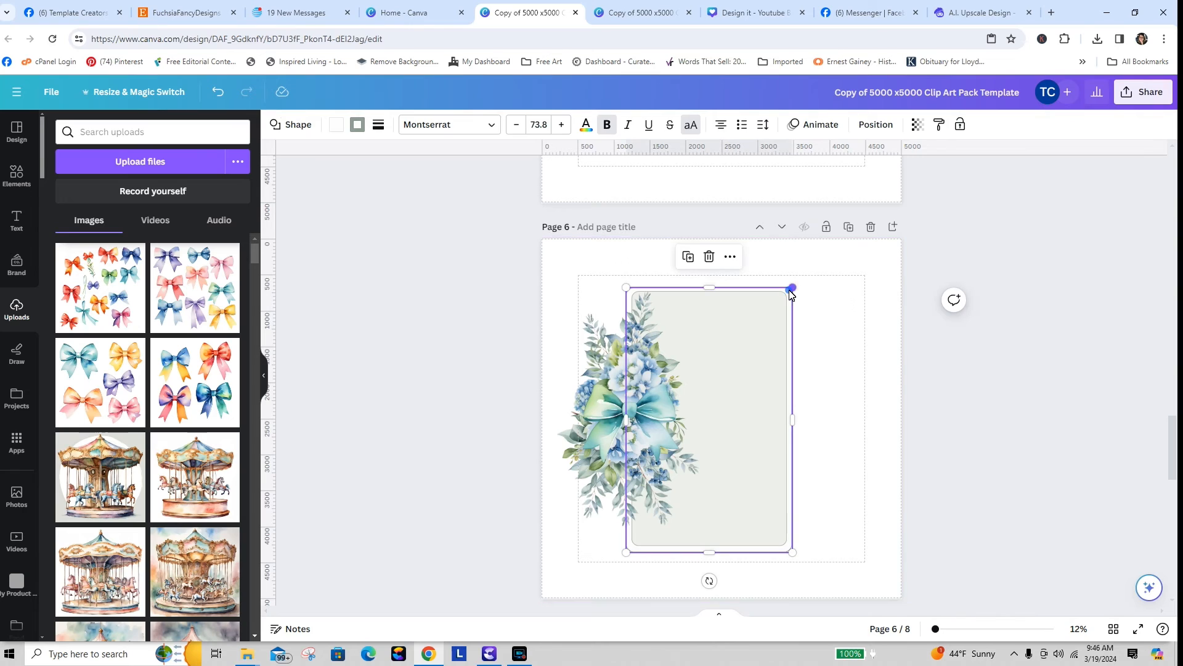
click(357, 126)
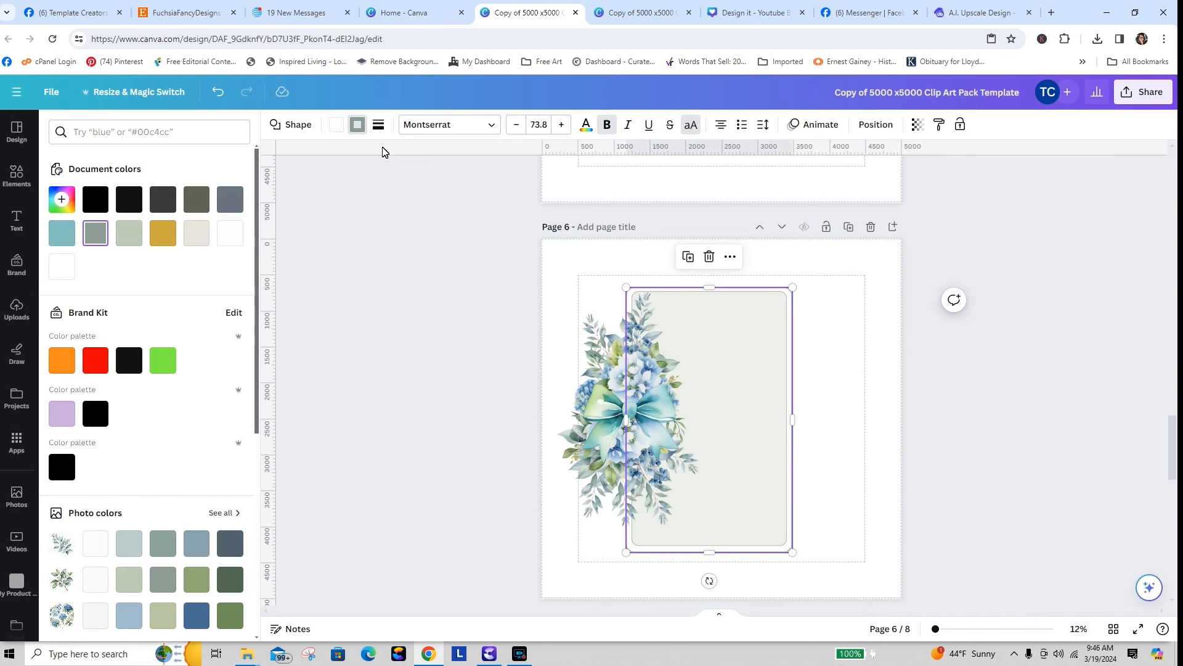
click(375, 128)
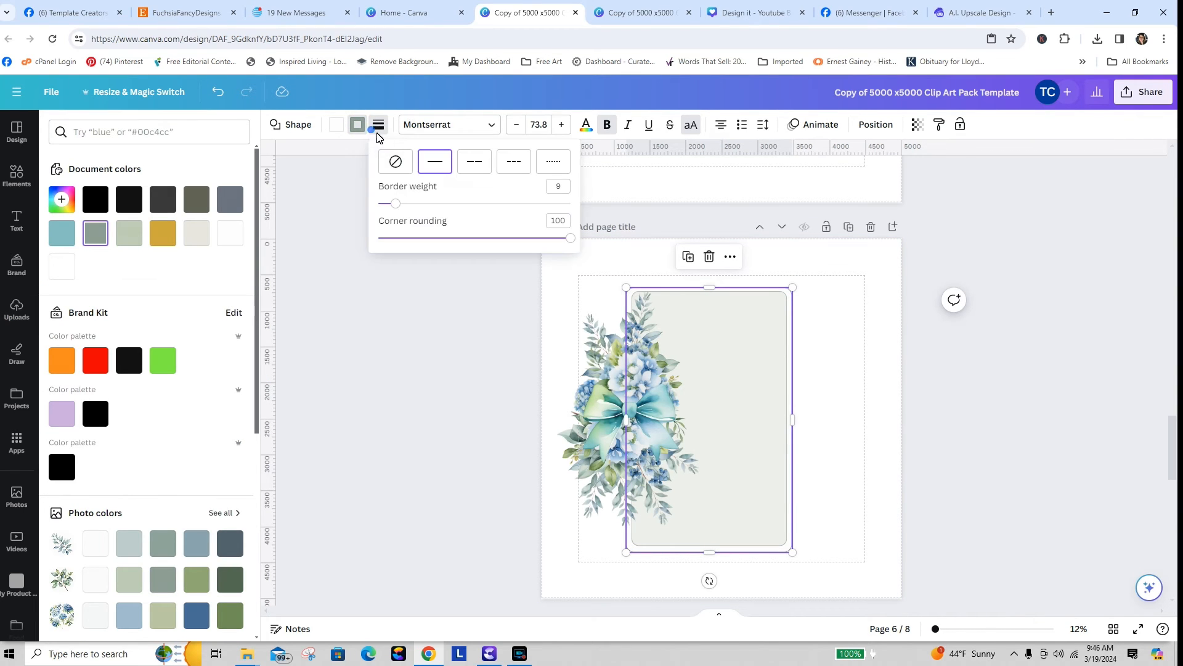
click(399, 204)
drag(400, 206, 554, 227)
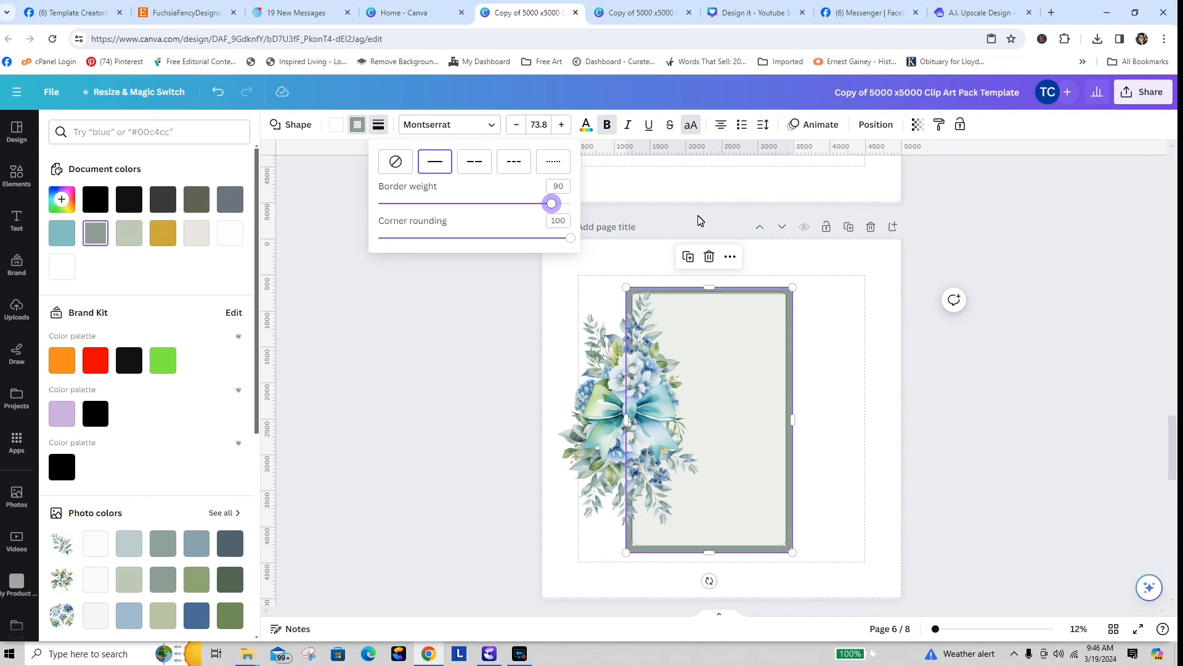
click(451, 311)
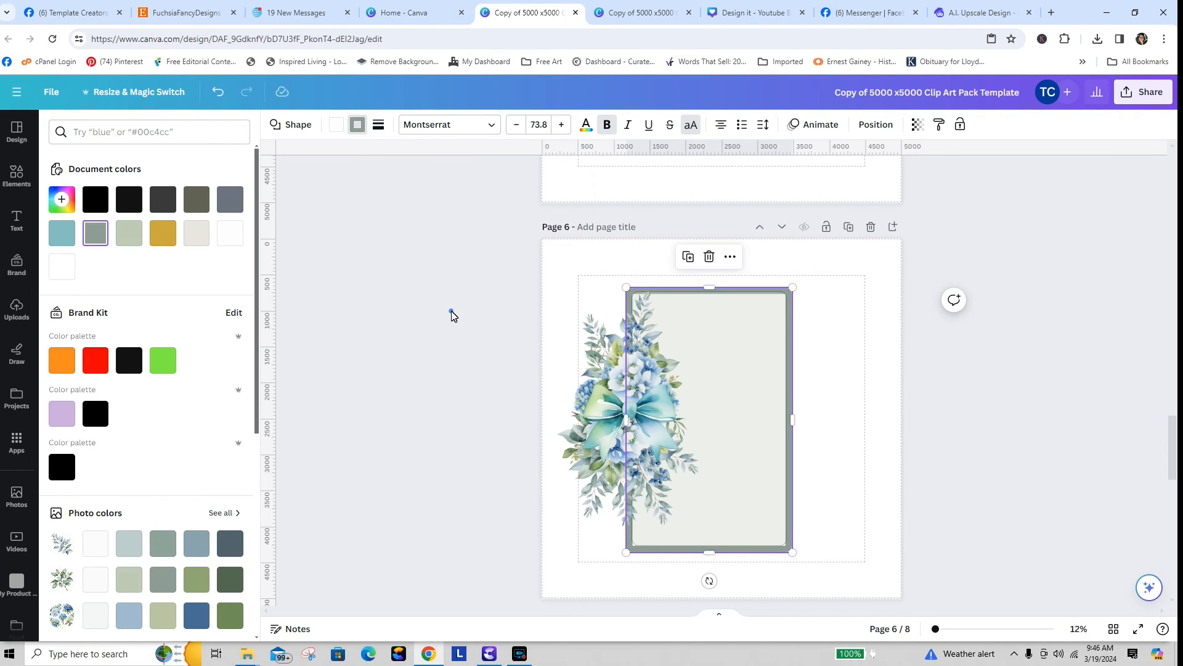
- Recolor the inner rectangle's black border with the same grey-green document color as the outer border
click(725, 344)
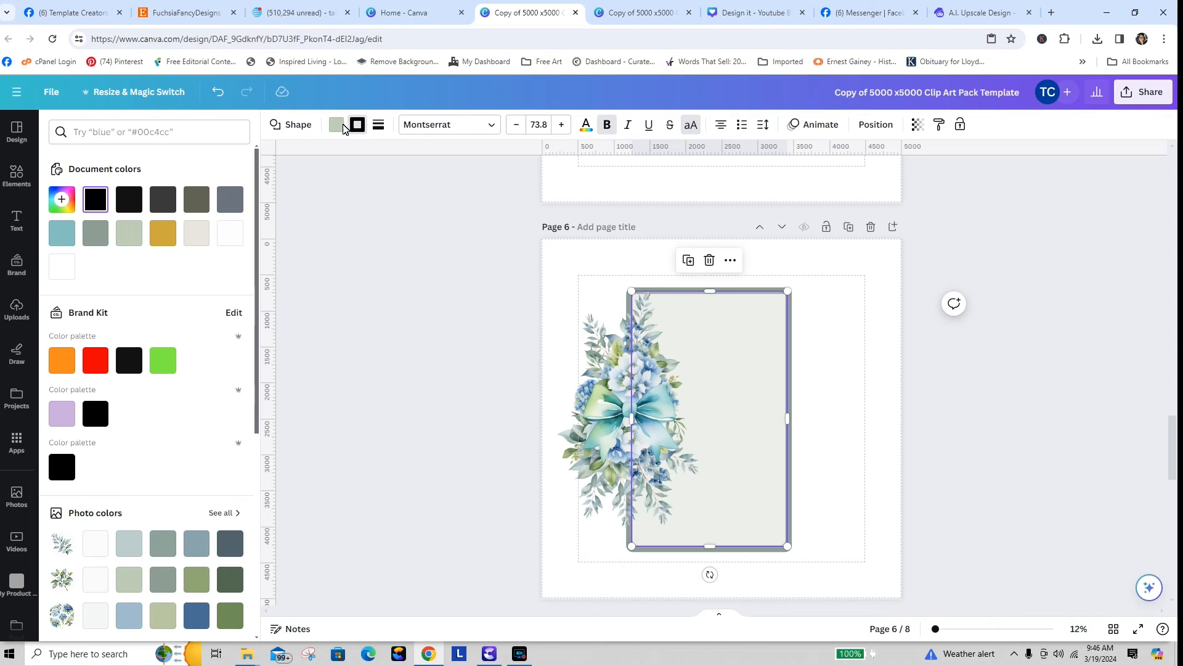
click(849, 354)
click(769, 318)
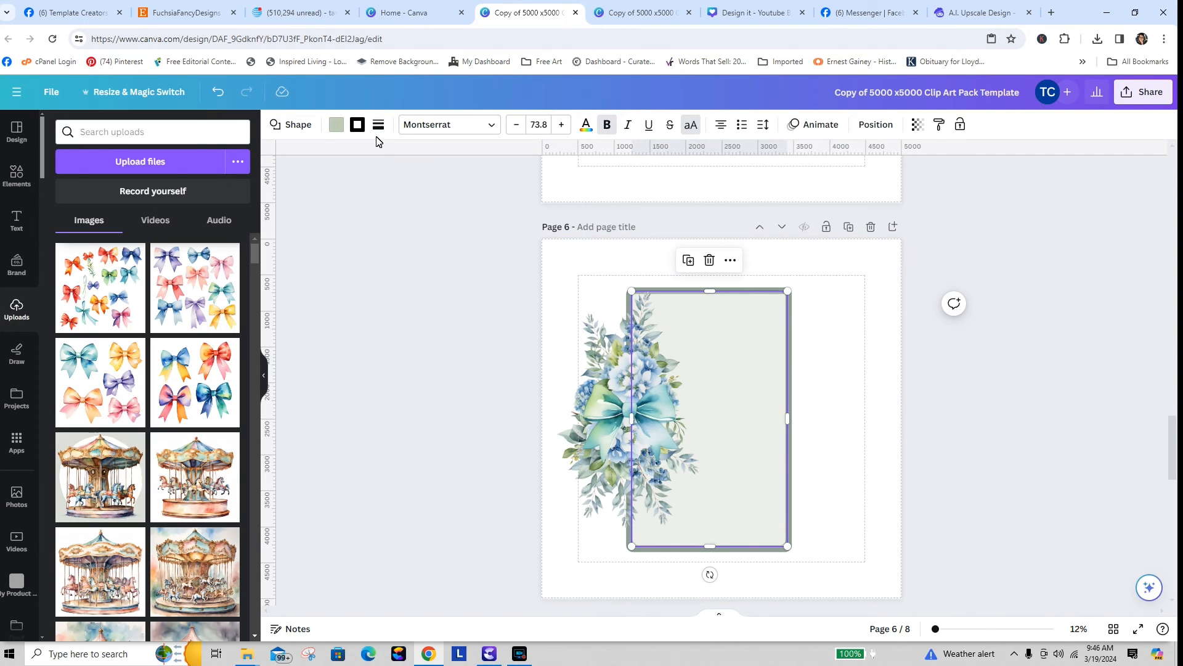
click(357, 125)
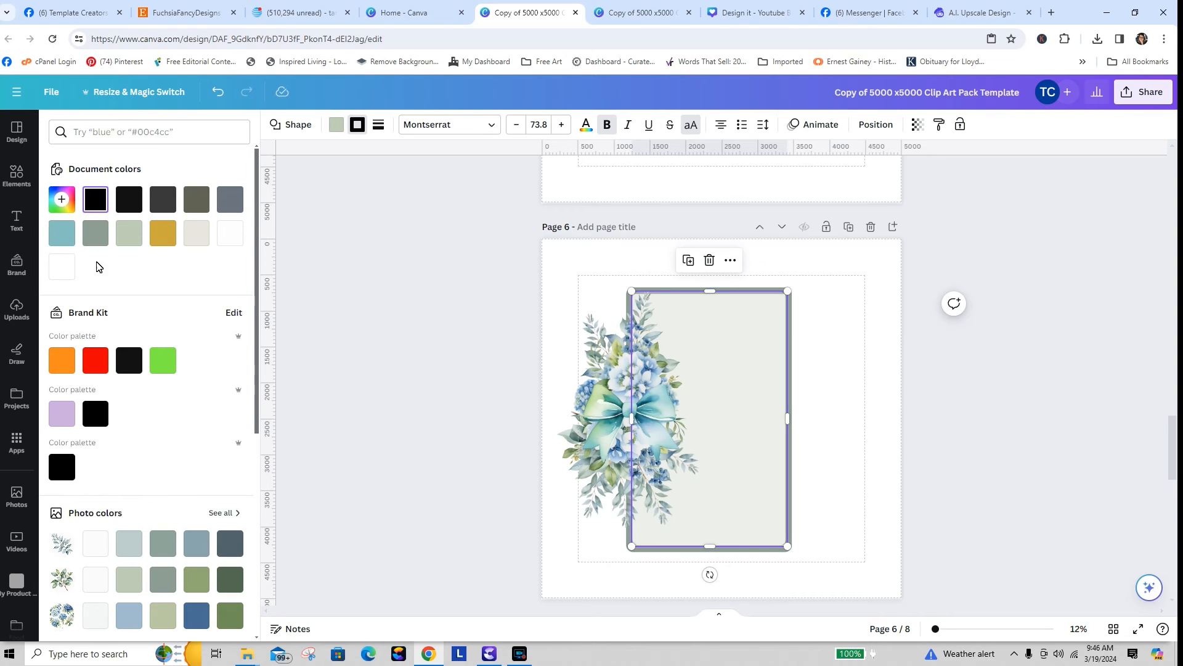
click(96, 233)
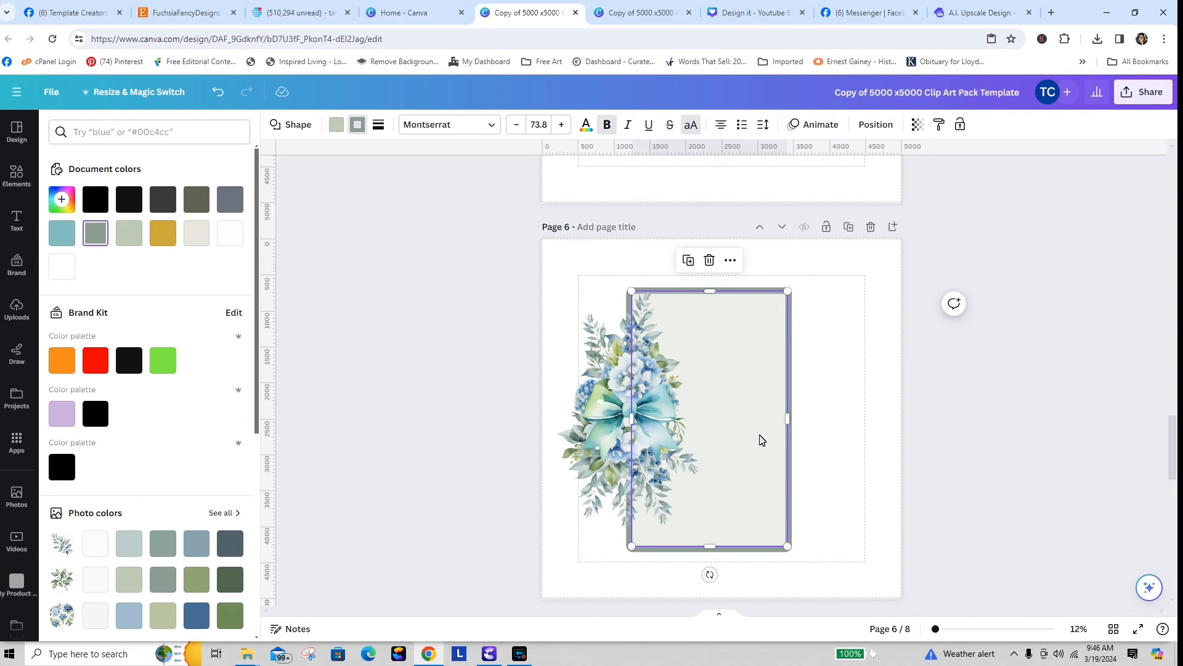
click(879, 429)
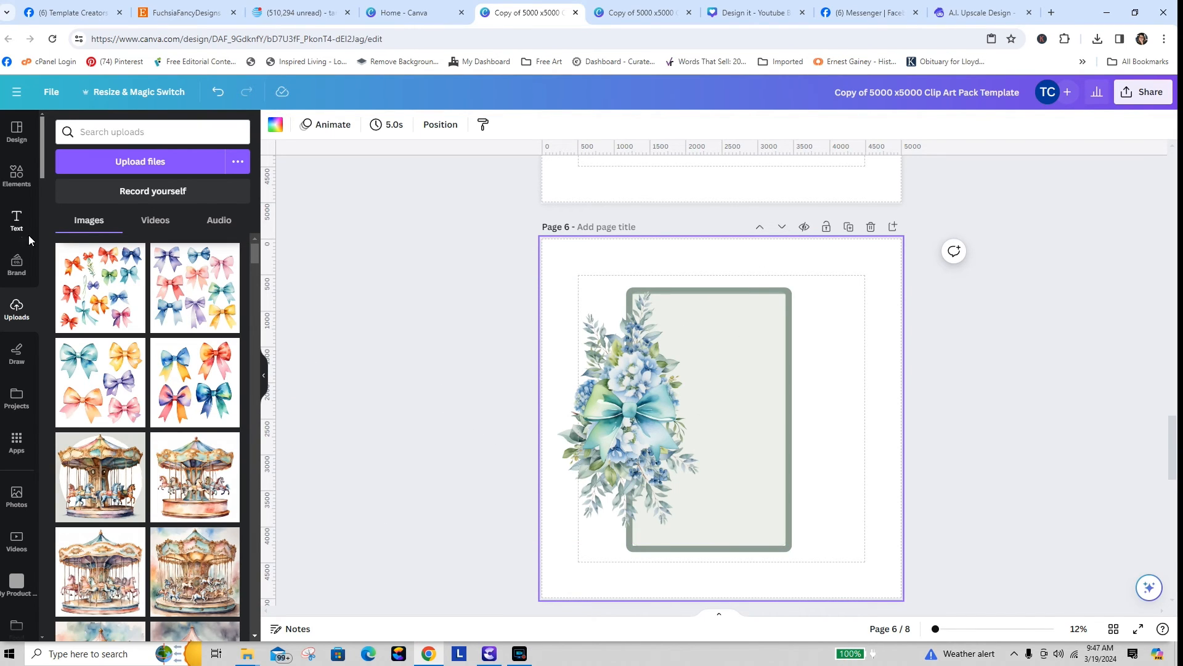
- Add a subheading text to the card that reads "You're Invited"
click(16, 221)
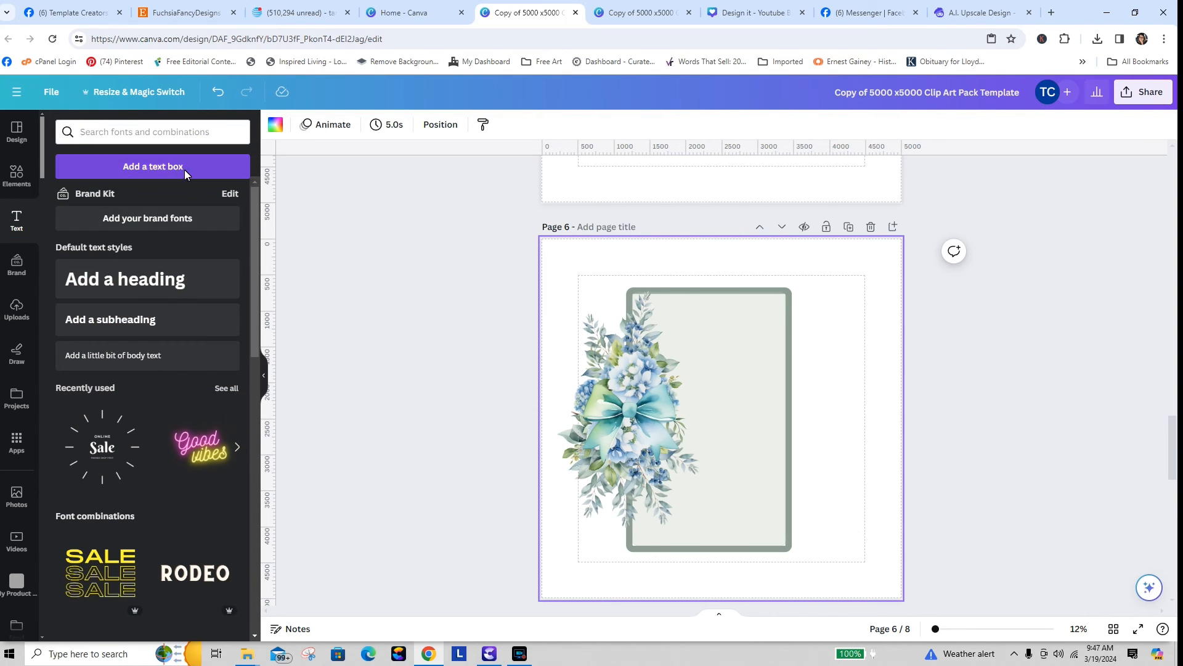
click(156, 322)
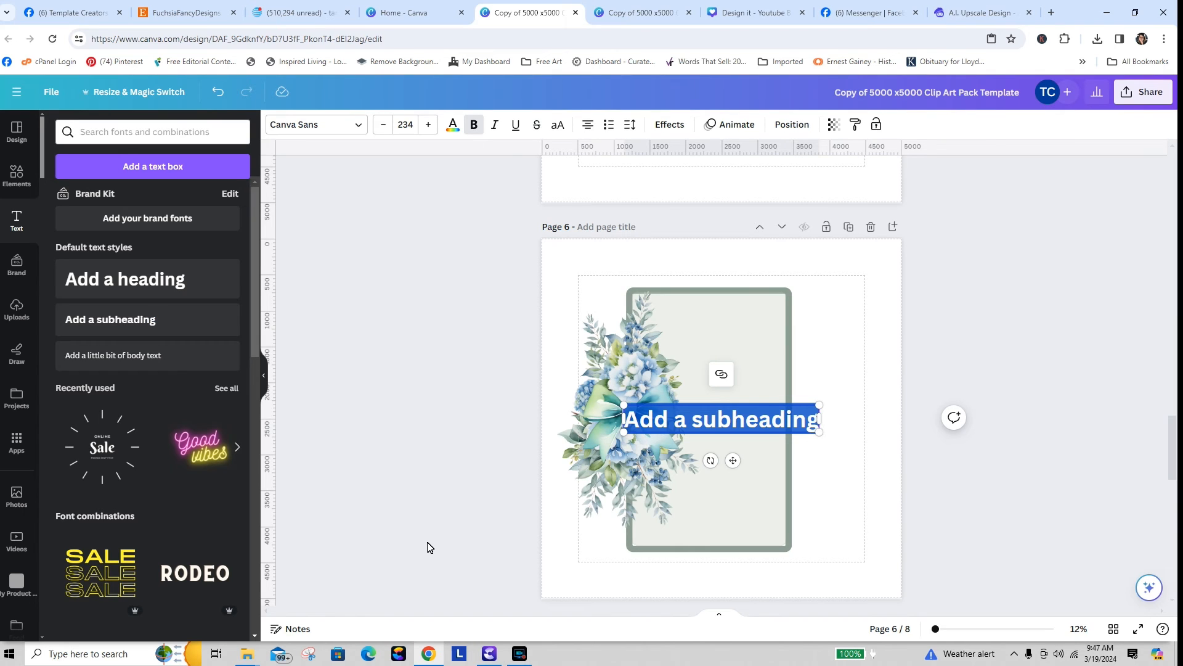
text(Youo’)
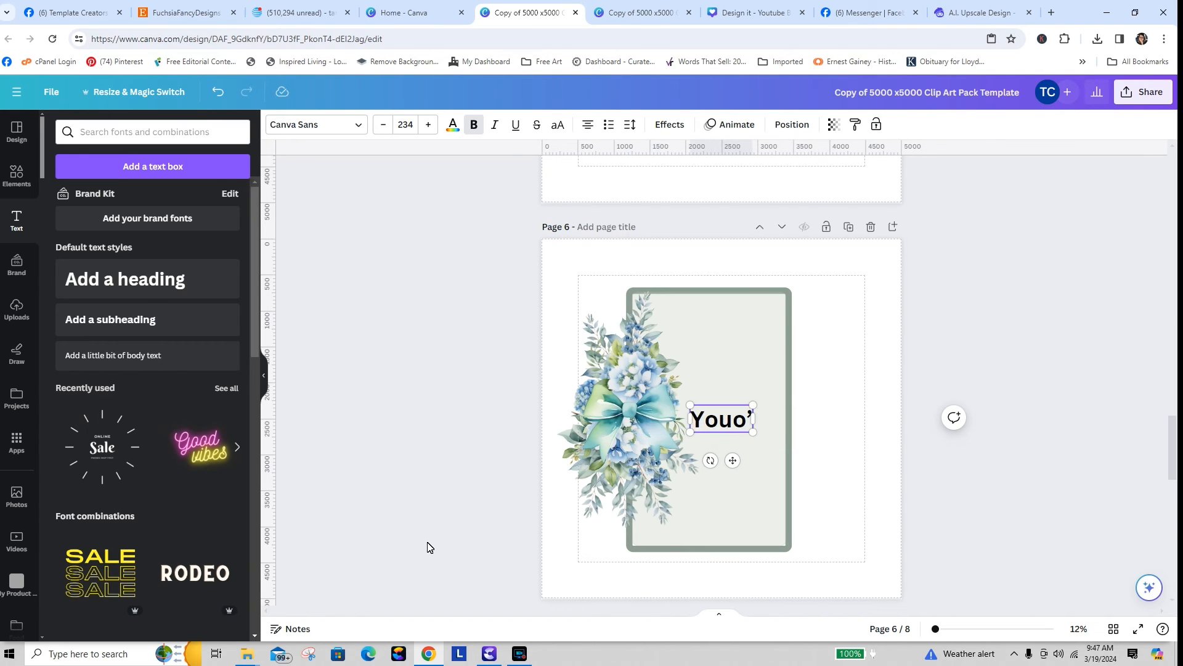
key(BackSpace)
text('re Invit)
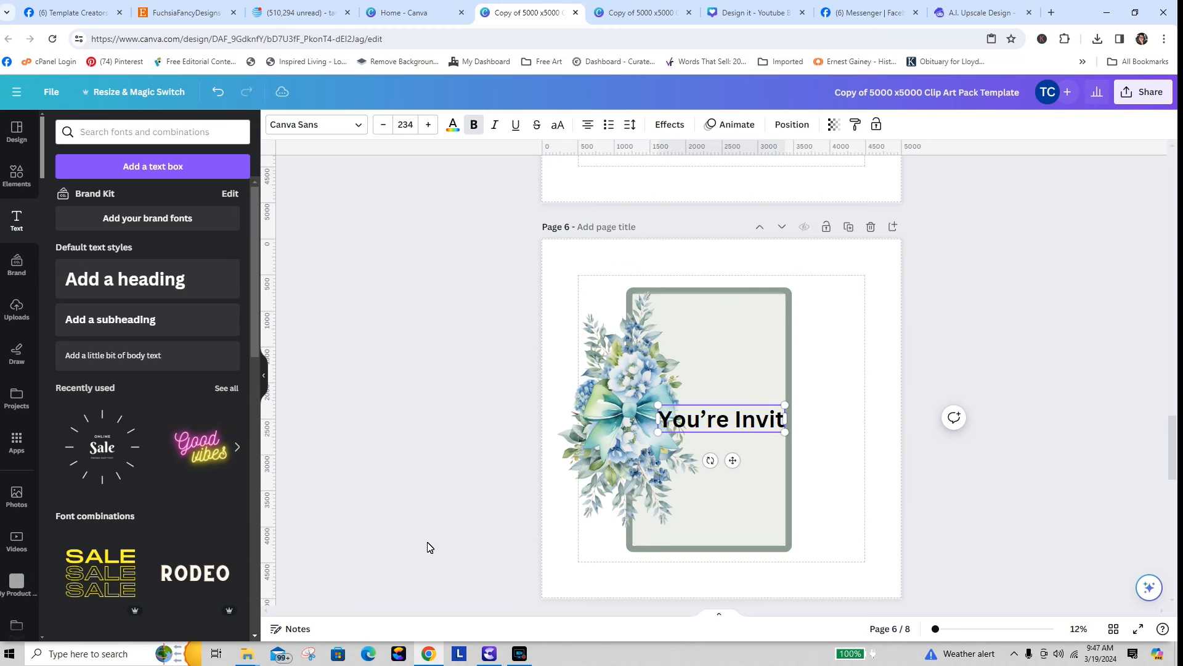
text(ed)
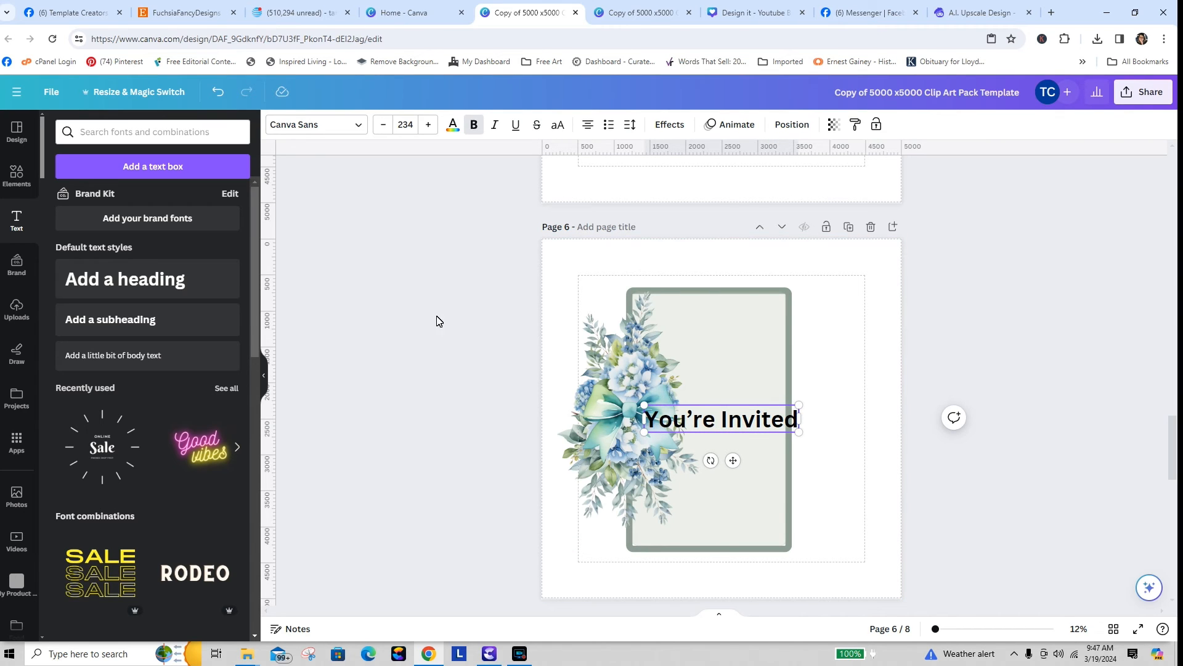
- Change the font of the "You're Invited" text to Madelyn
click(354, 132)
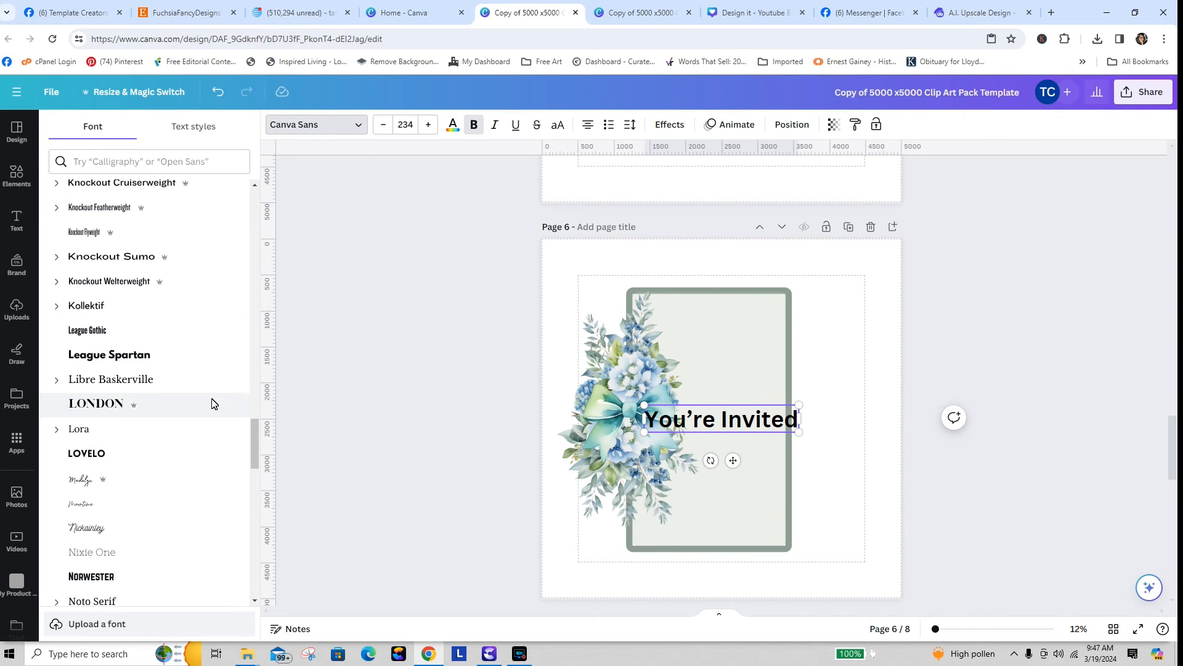
click(84, 481)
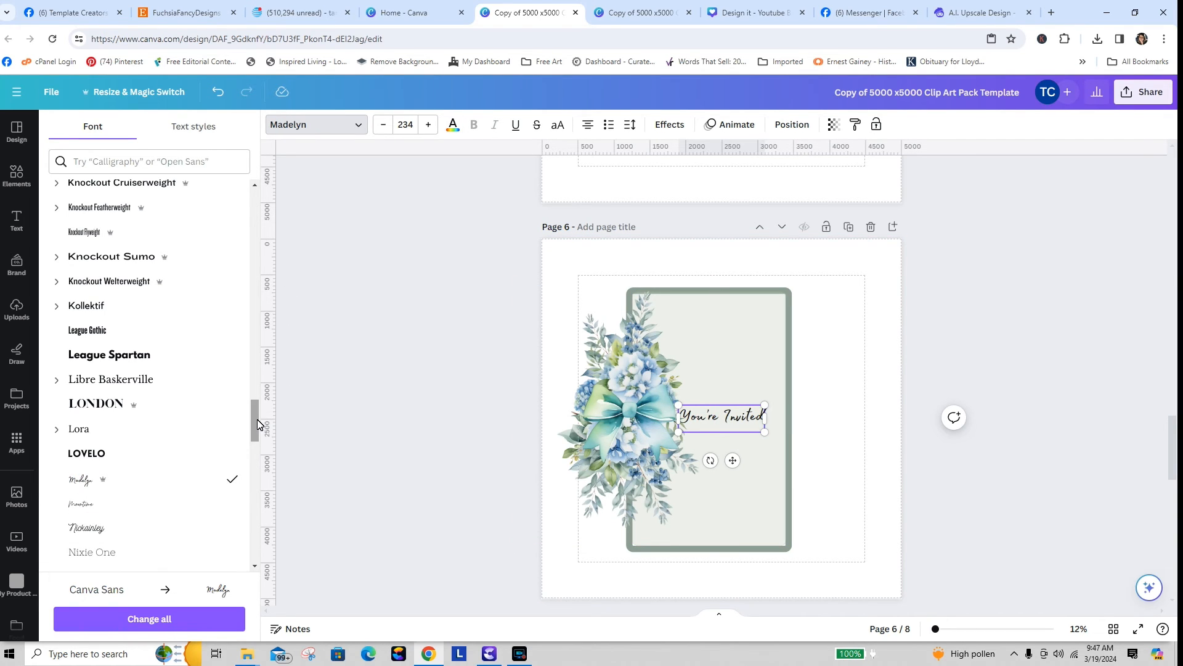
- Try Citadel Script on the "You're Invited" text, then change its font to Calgary
drag(256, 411, 250, 331)
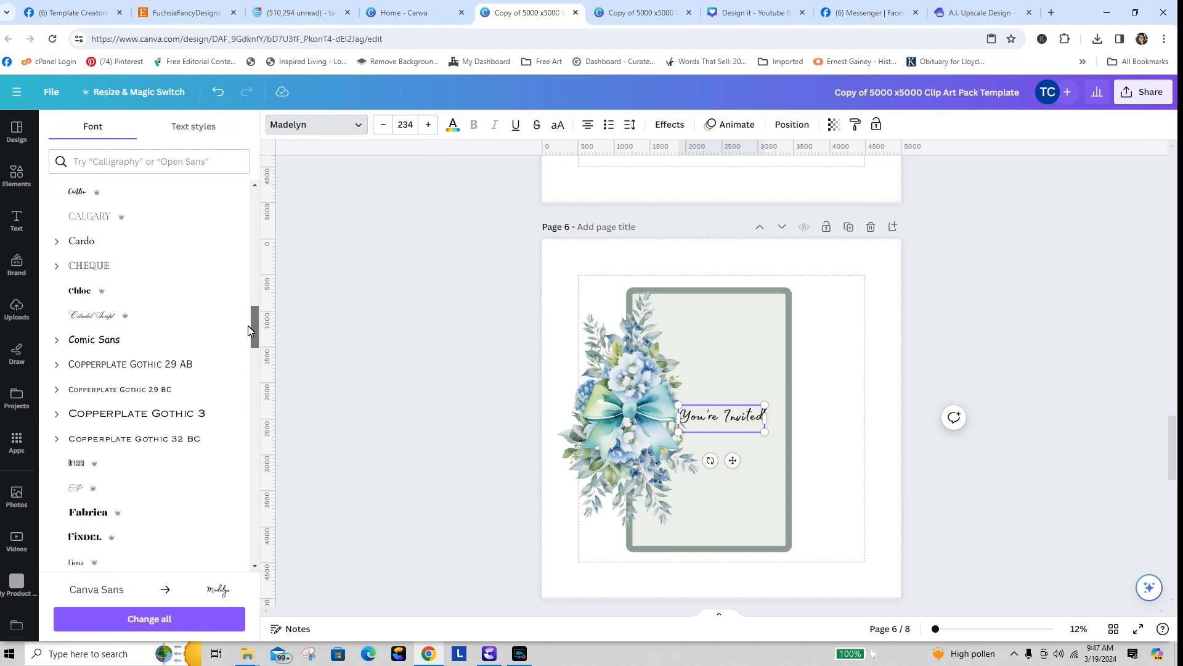
click(105, 316)
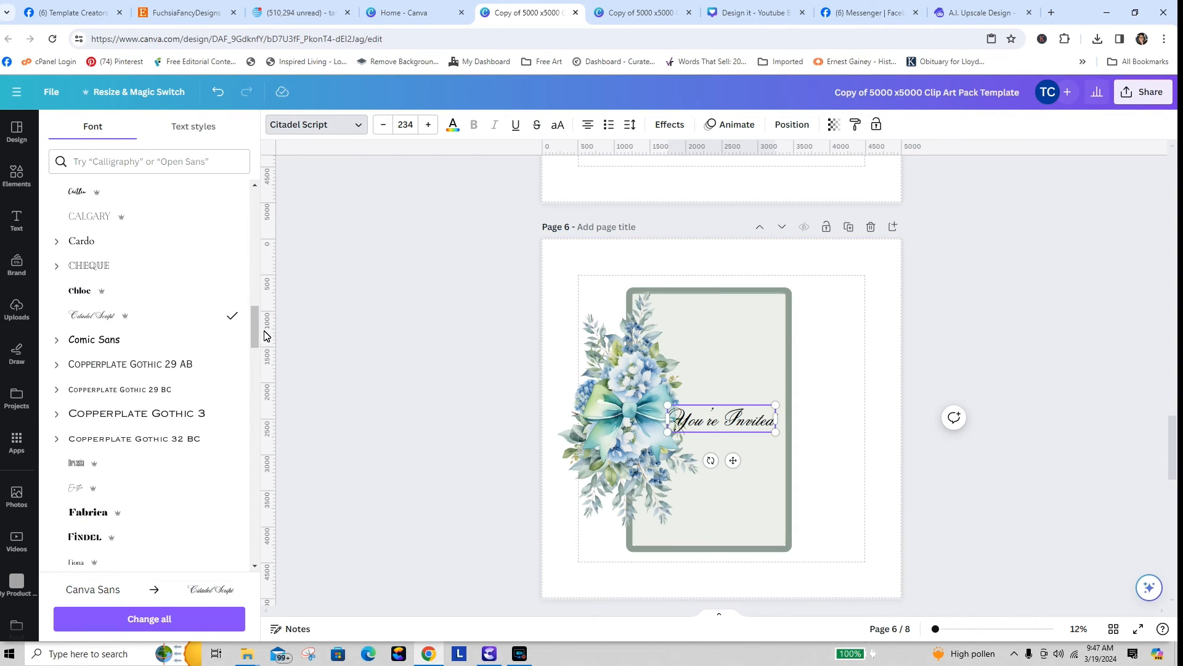
click(103, 216)
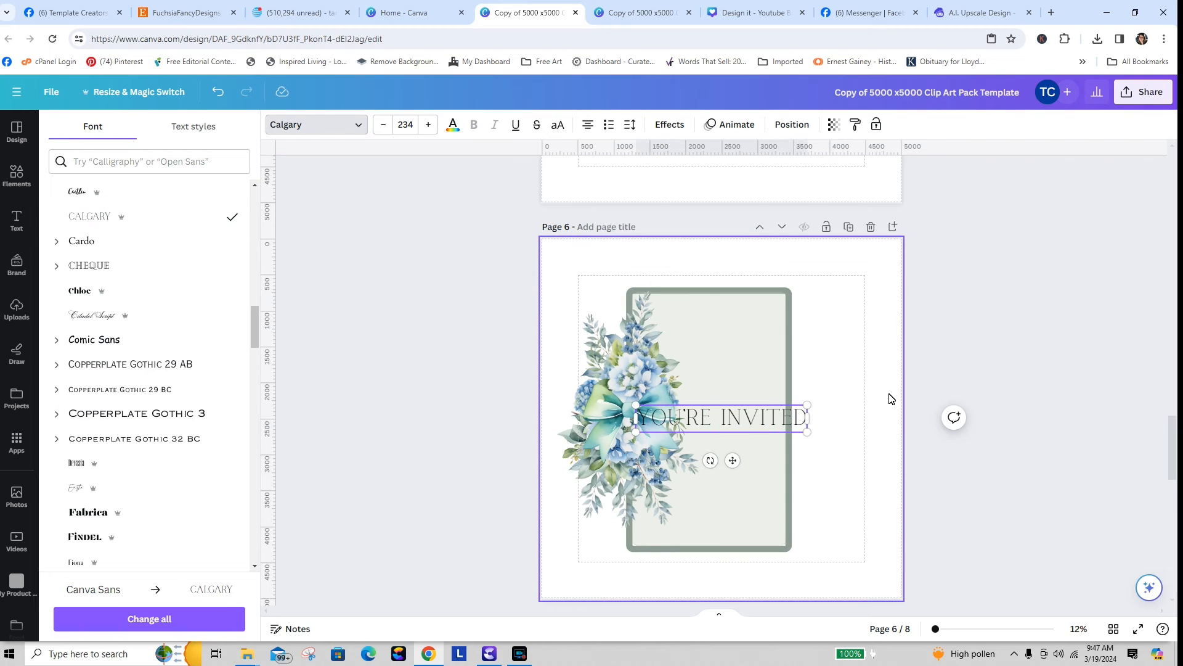
- Scale the "You're Invited" text down to size 157 and place it in the upper part of the card, beside the flowers
click(890, 396)
click(805, 428)
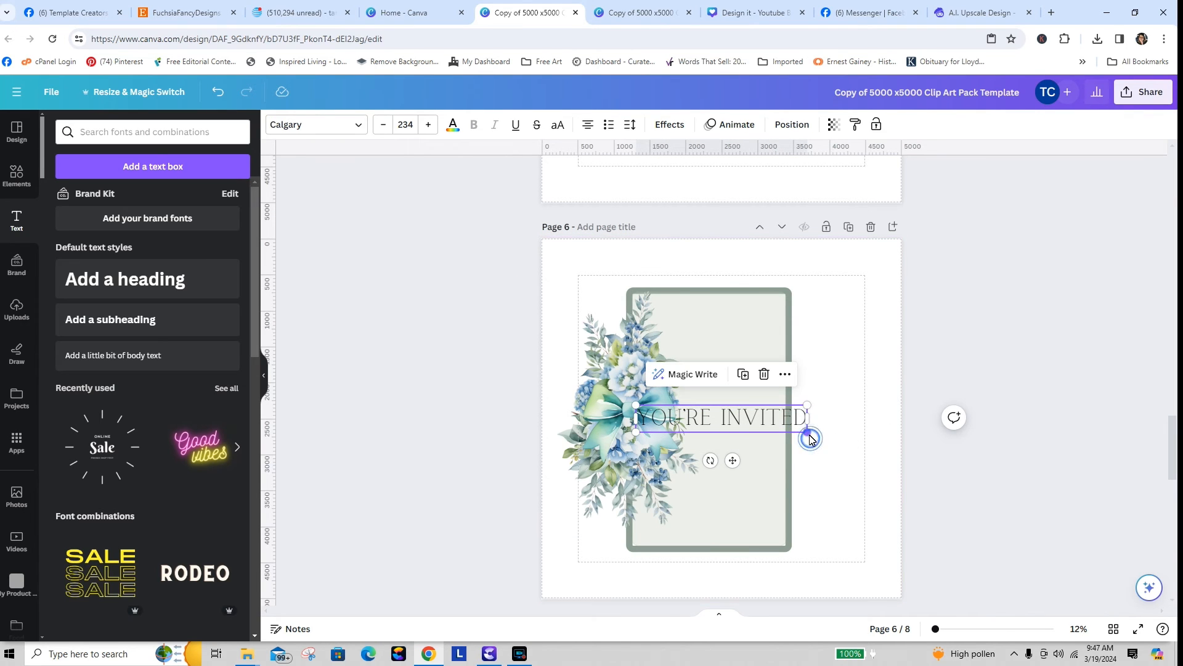
drag(806, 431, 753, 339)
click(864, 386)
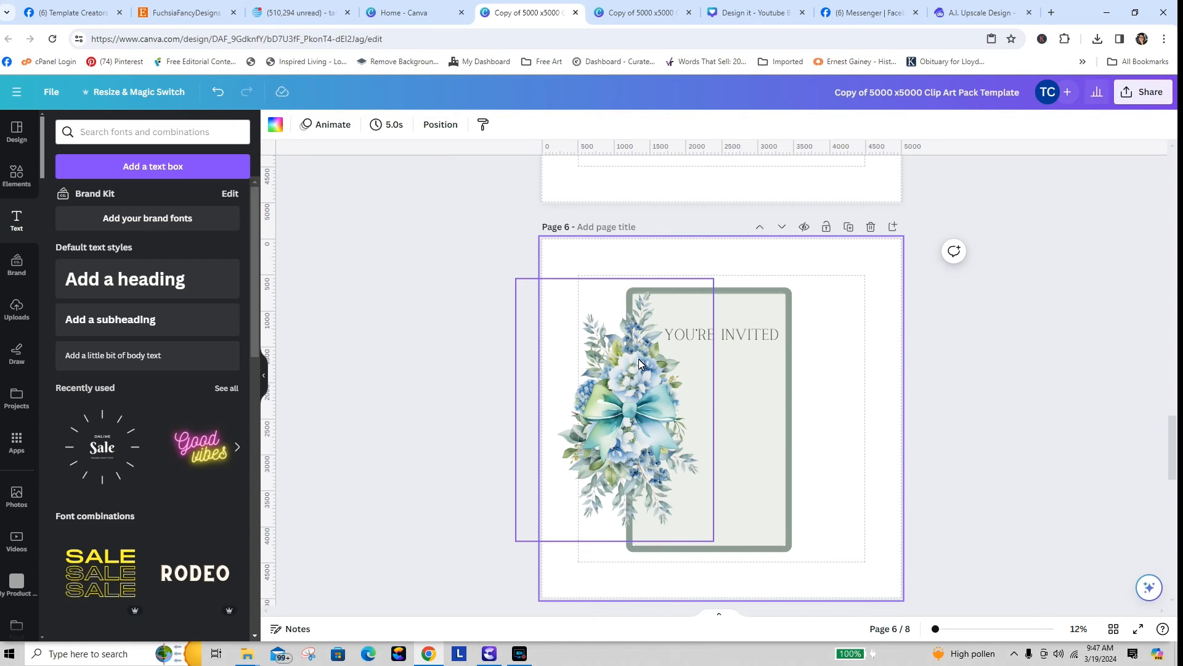
click(1050, 324)
- Enlarge the grouped floral and bow arrangement on page 6 by stretching it downward to about the card's bottom edge
scroll(1148, 342, up, 10)
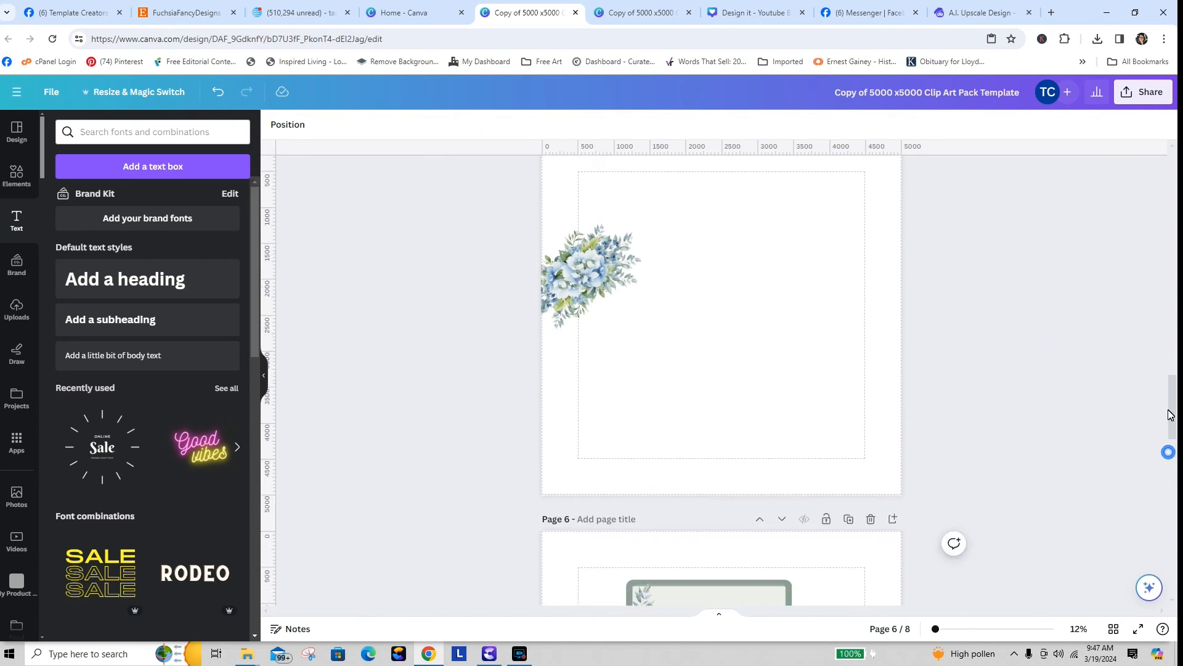
drag(1148, 342, 1176, 441)
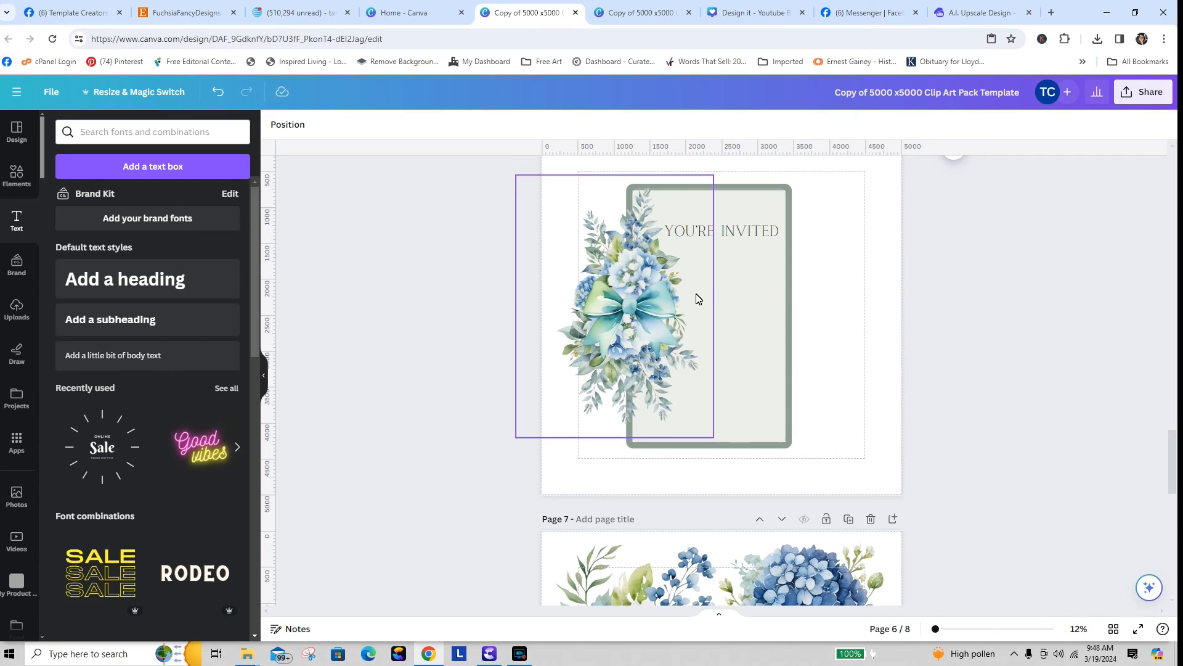
click(626, 329)
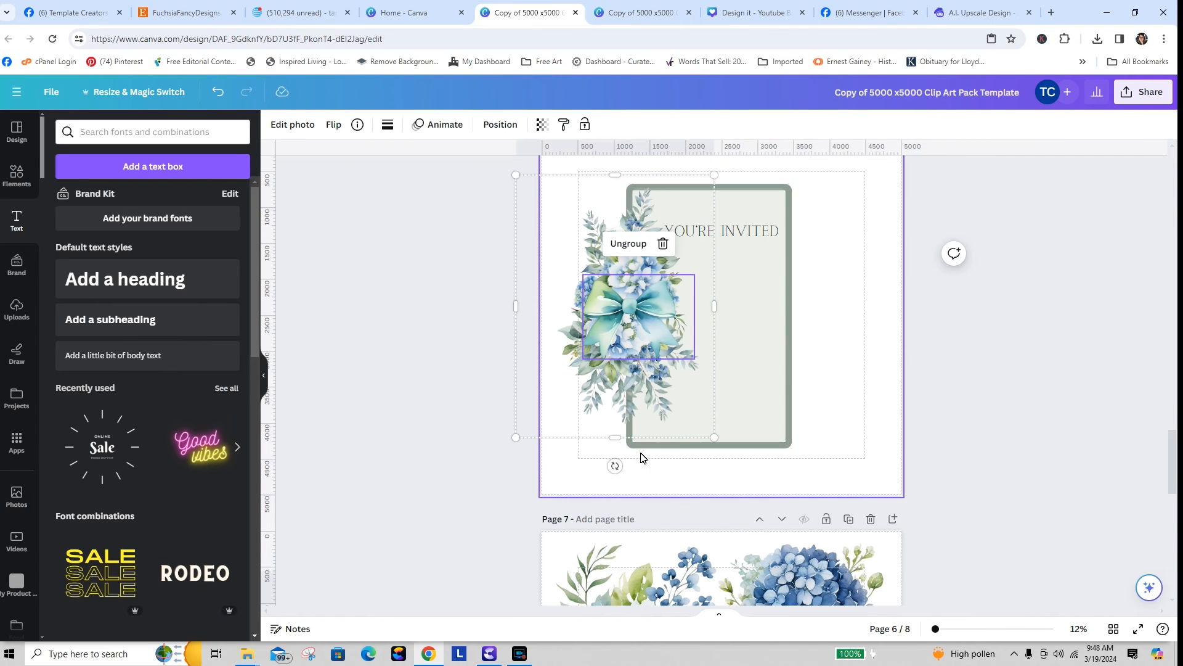
drag(614, 437, 619, 486)
click(643, 371)
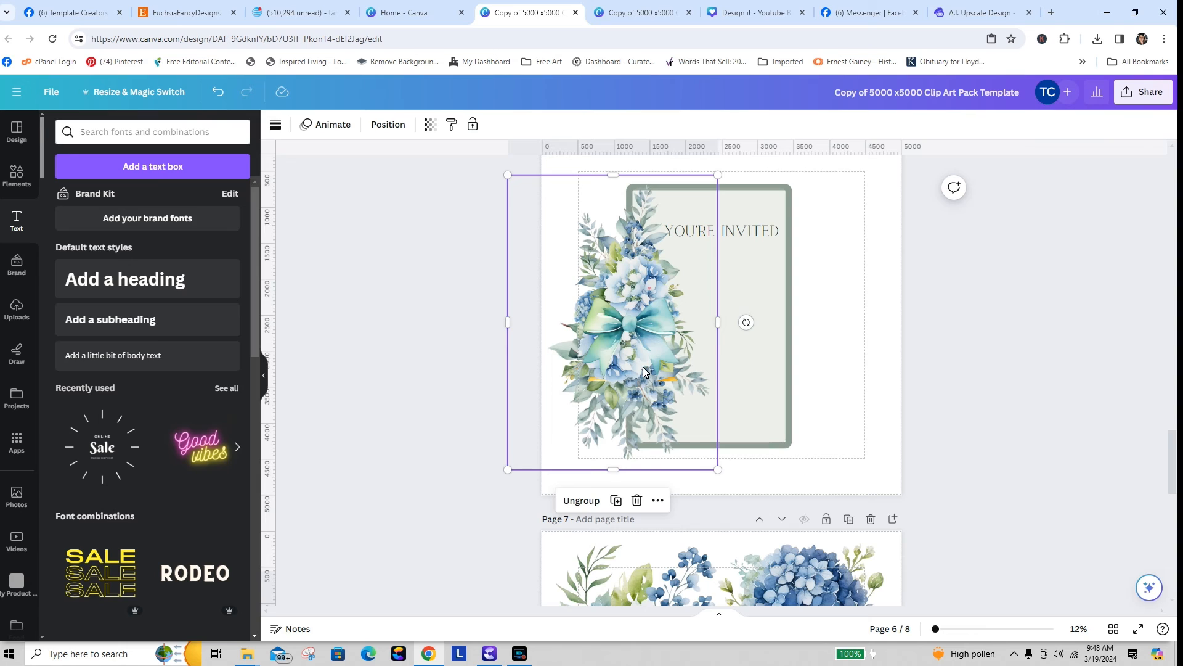
- Move the "You're Invited" text up closer to the card's top border
click(832, 334)
drag(746, 238, 744, 215)
click(869, 279)
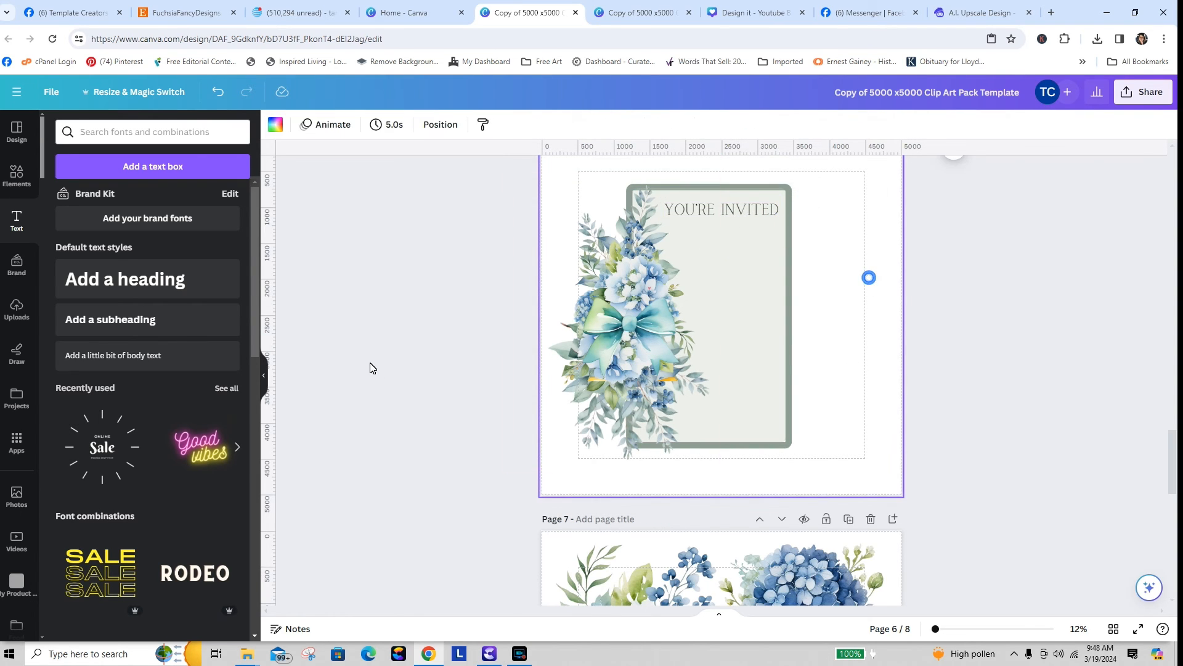
click(139, 361)
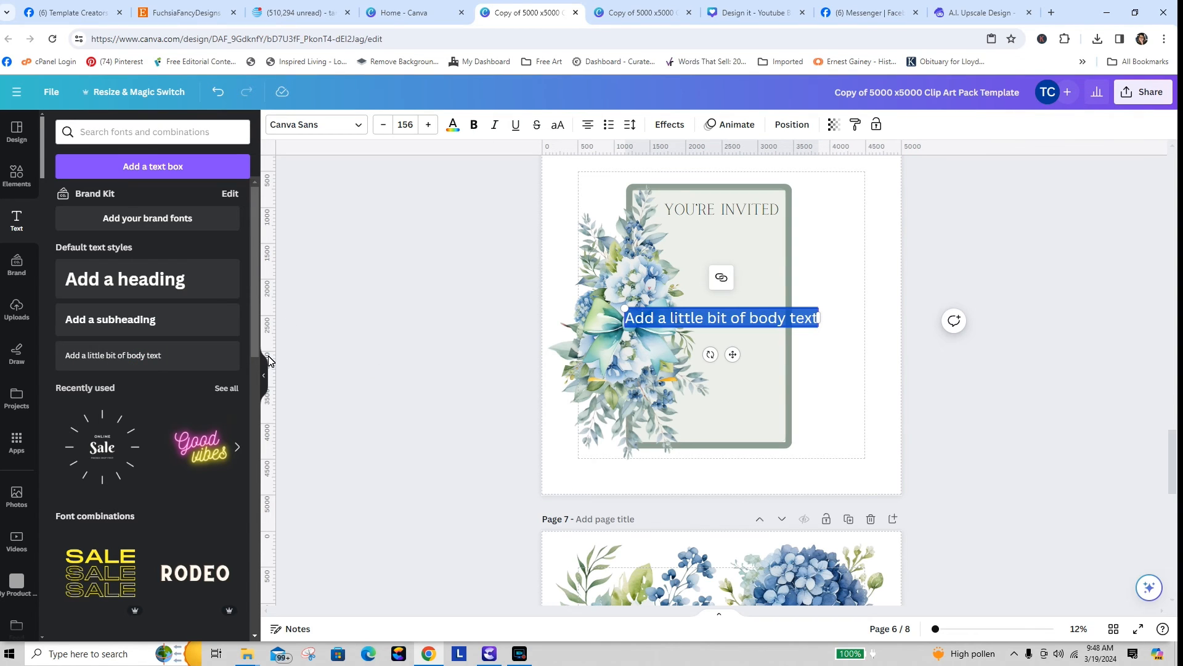
text(t)
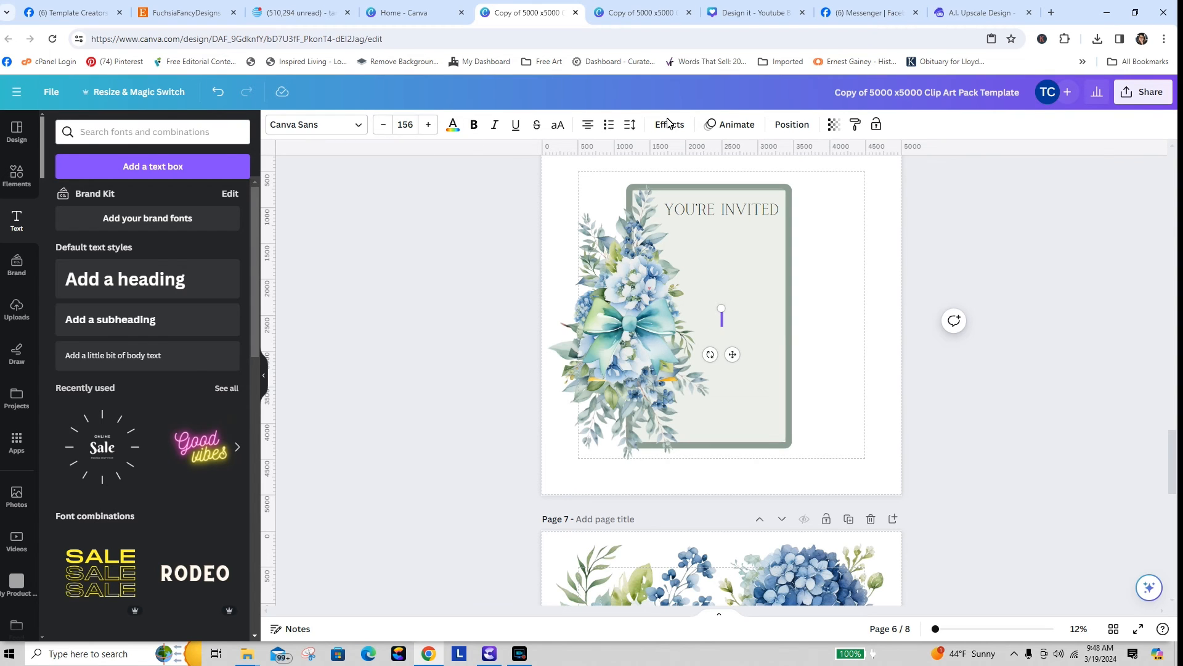
click(743, 213)
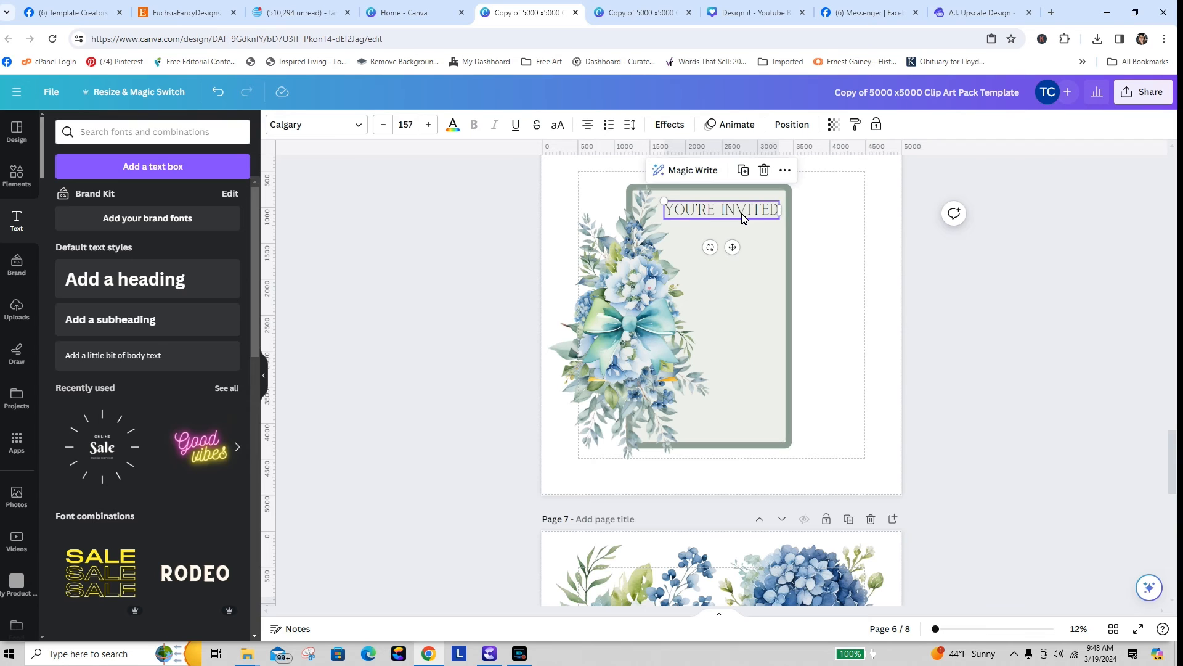
- Replace the "You're Invited" wording with "PLEASE JOIN US"
click(745, 209)
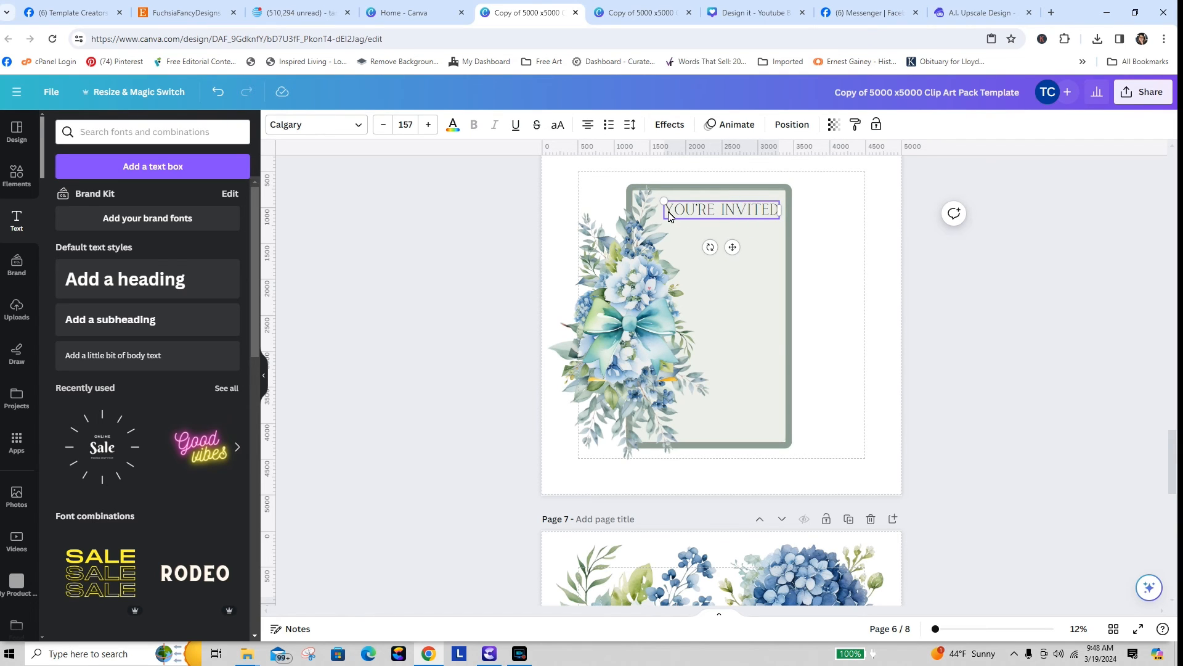
drag(668, 215, 768, 216)
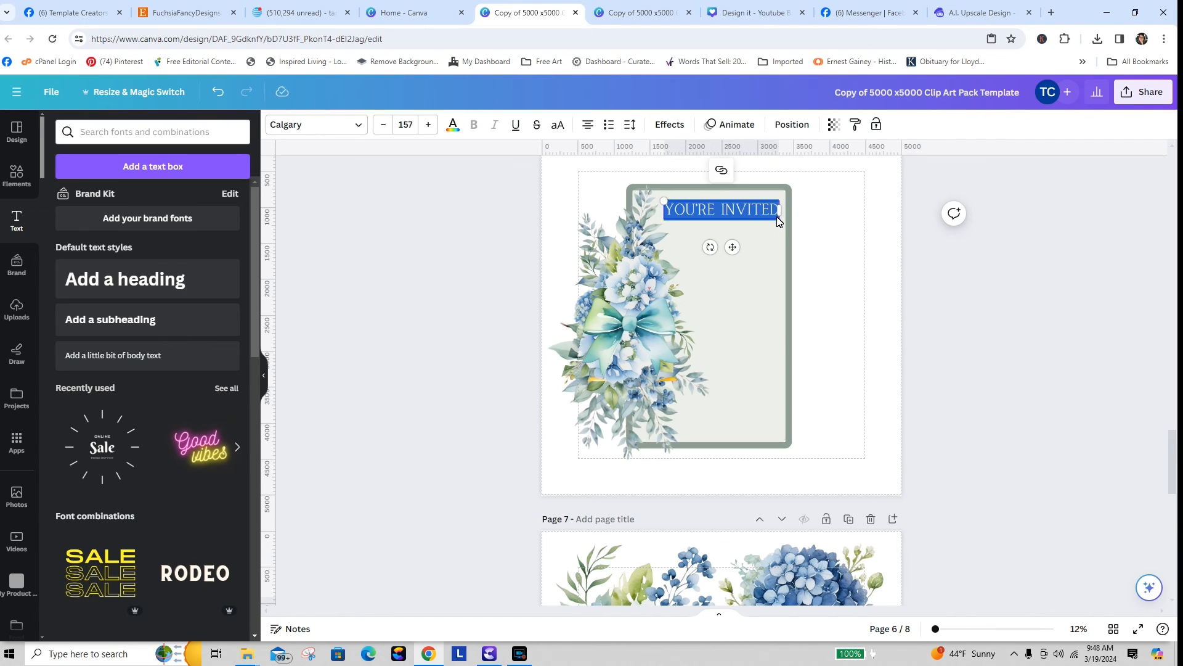
key(BackSpace)
text(PLEASE)
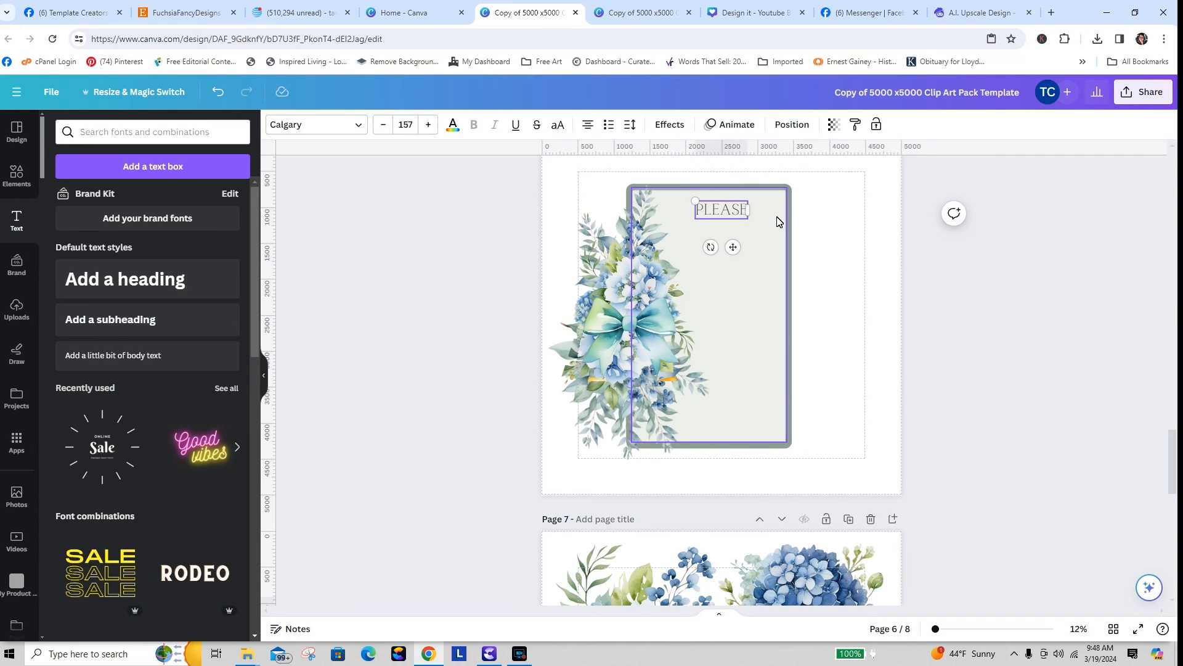
text( JOIN US)
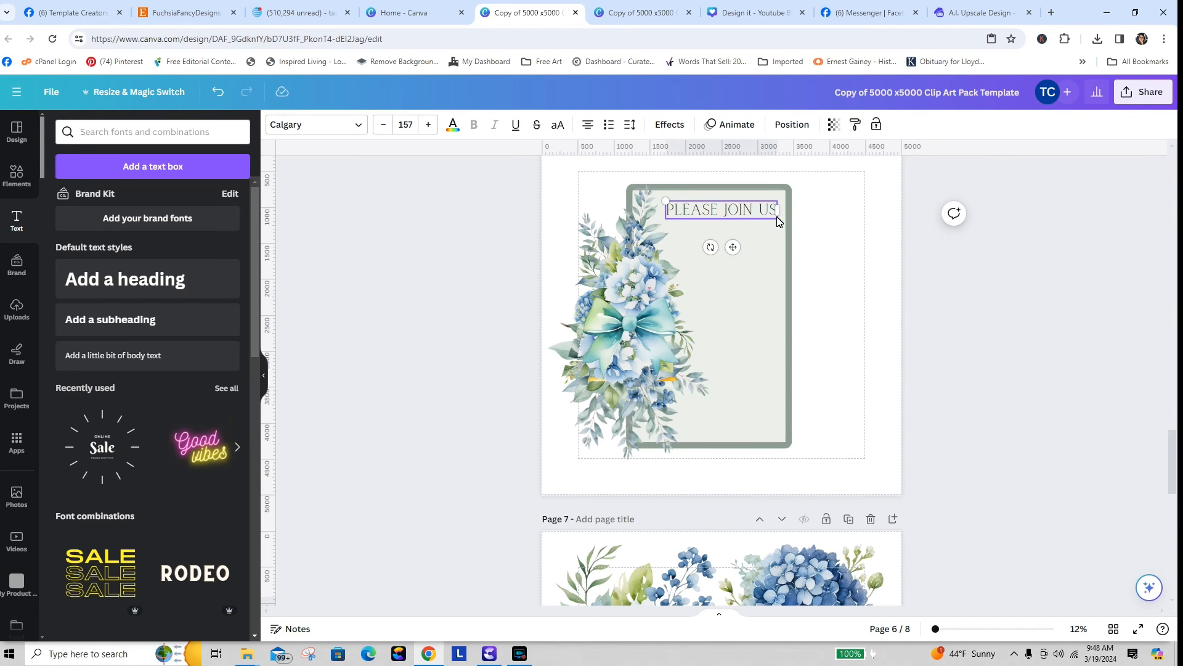
click(838, 269)
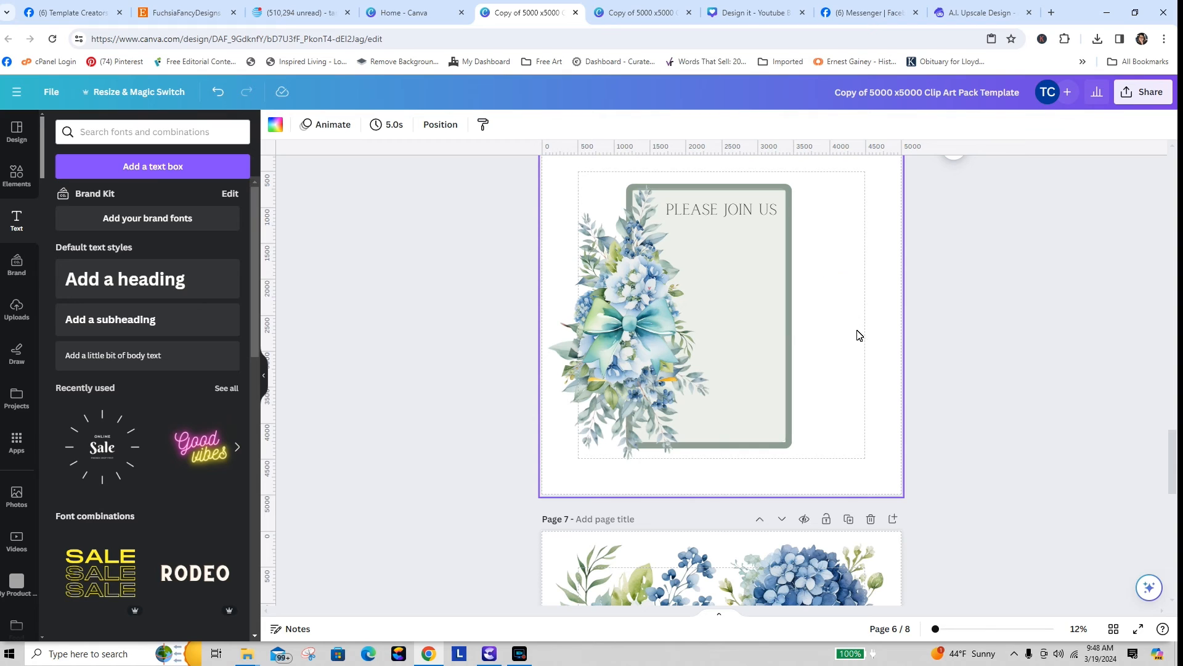
- Scale the "PLEASE JOIN US" text down to size 140 and shift it slightly down and toward the flowers
click(771, 217)
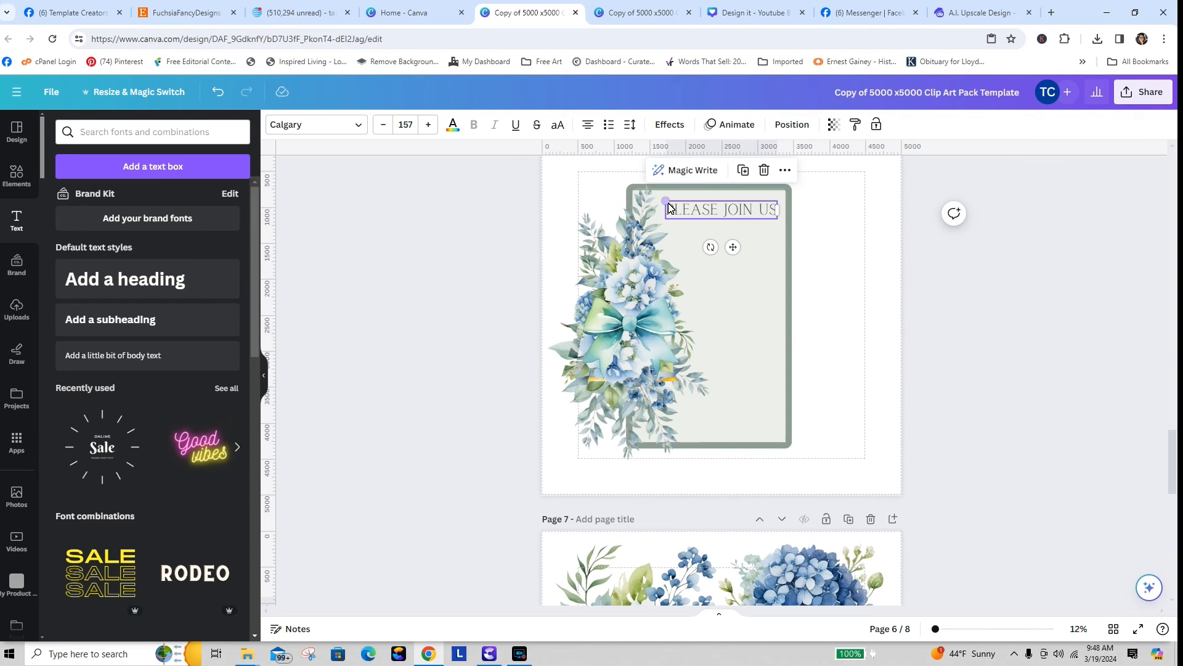
drag(670, 207, 679, 209)
click(805, 250)
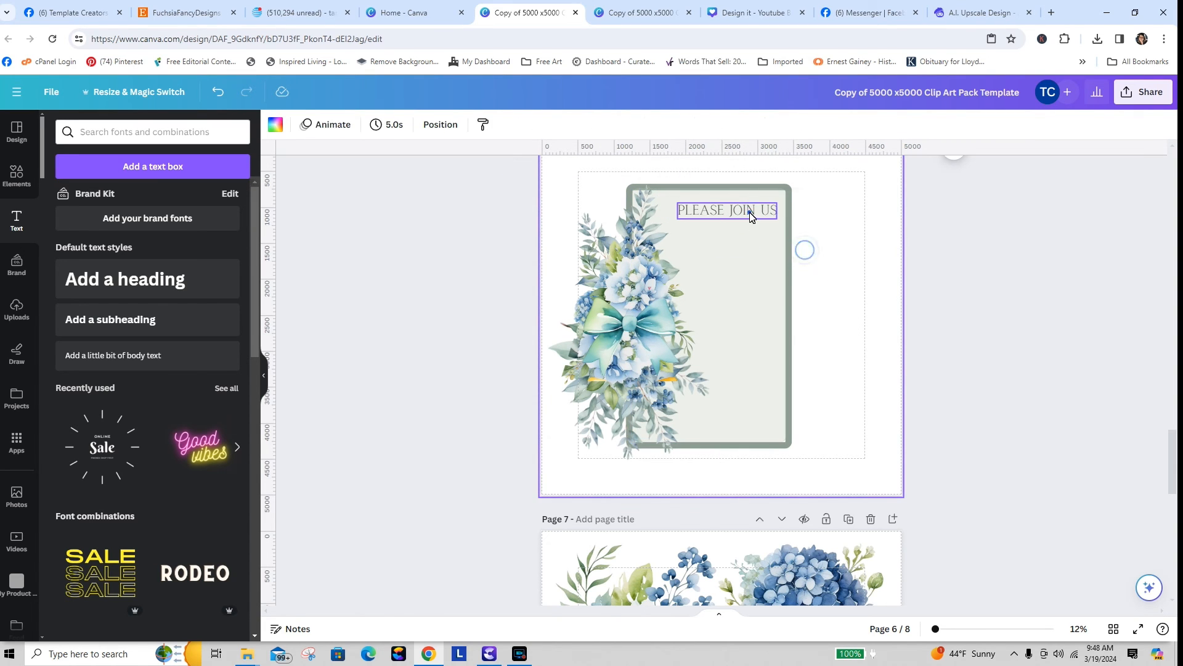
drag(751, 216, 741, 222)
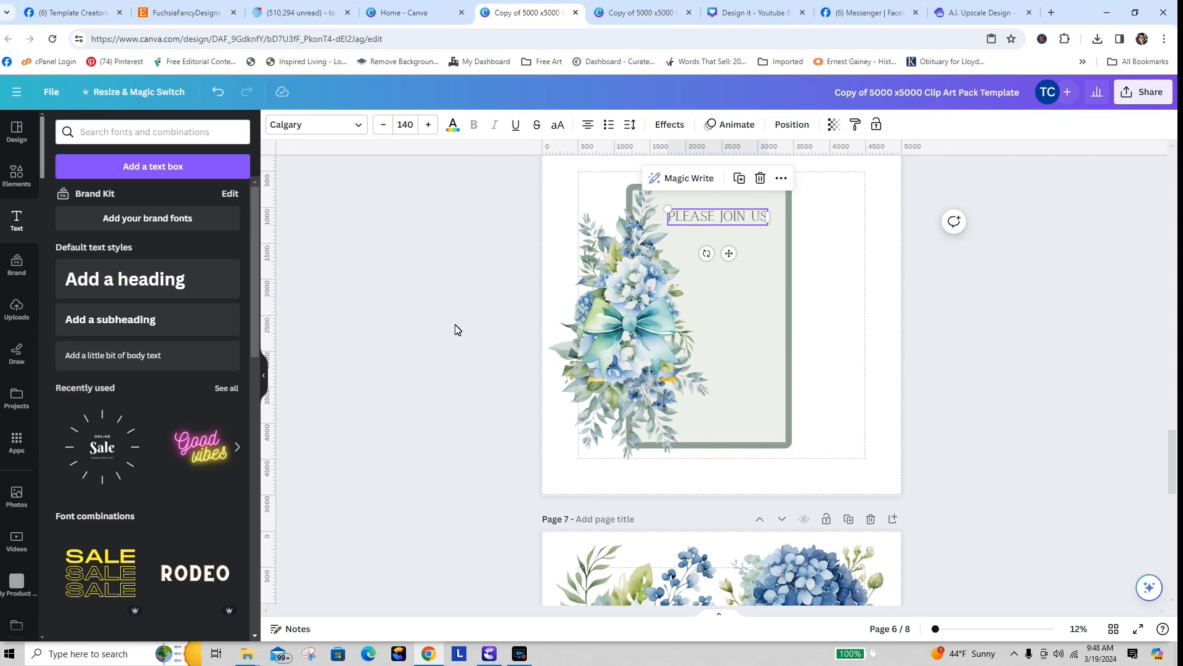
- Add a subheading below "PLEASE JOIN US" that reads "for the wedding of"
click(163, 320)
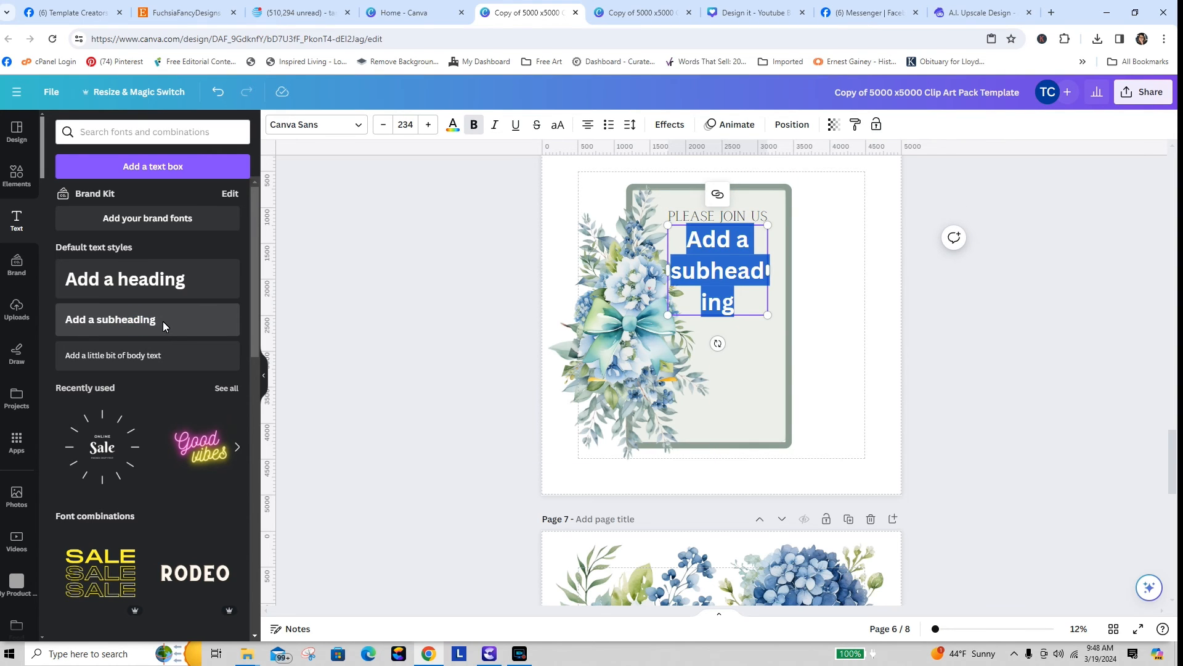
text(for the)
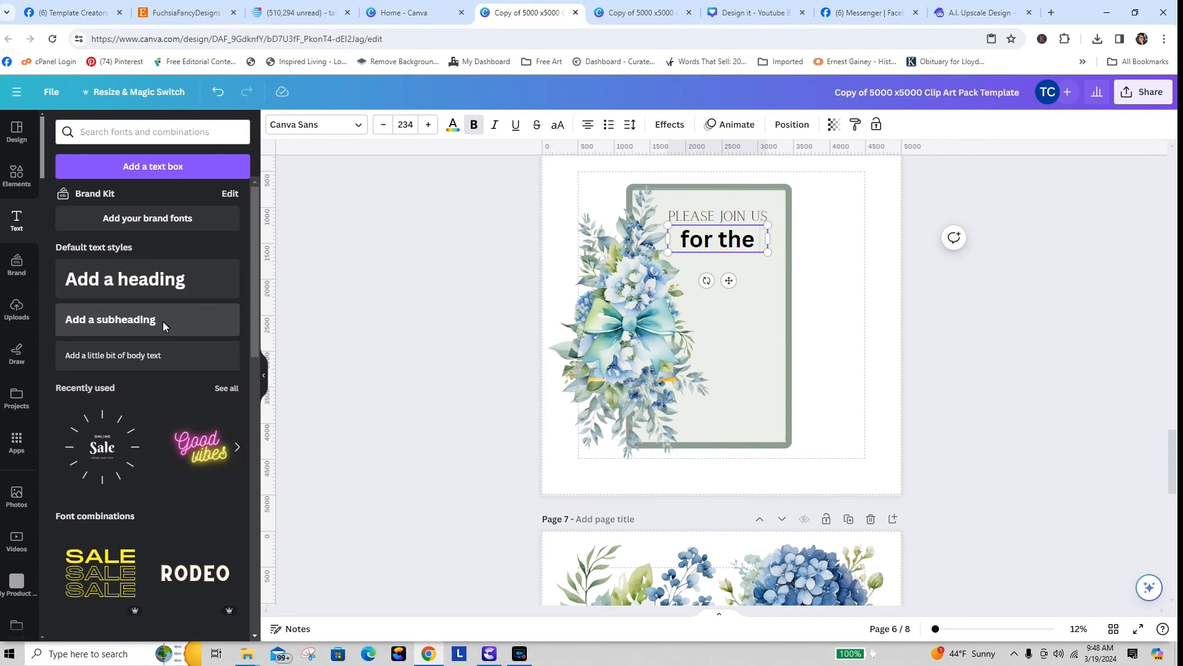
text( weddingo)
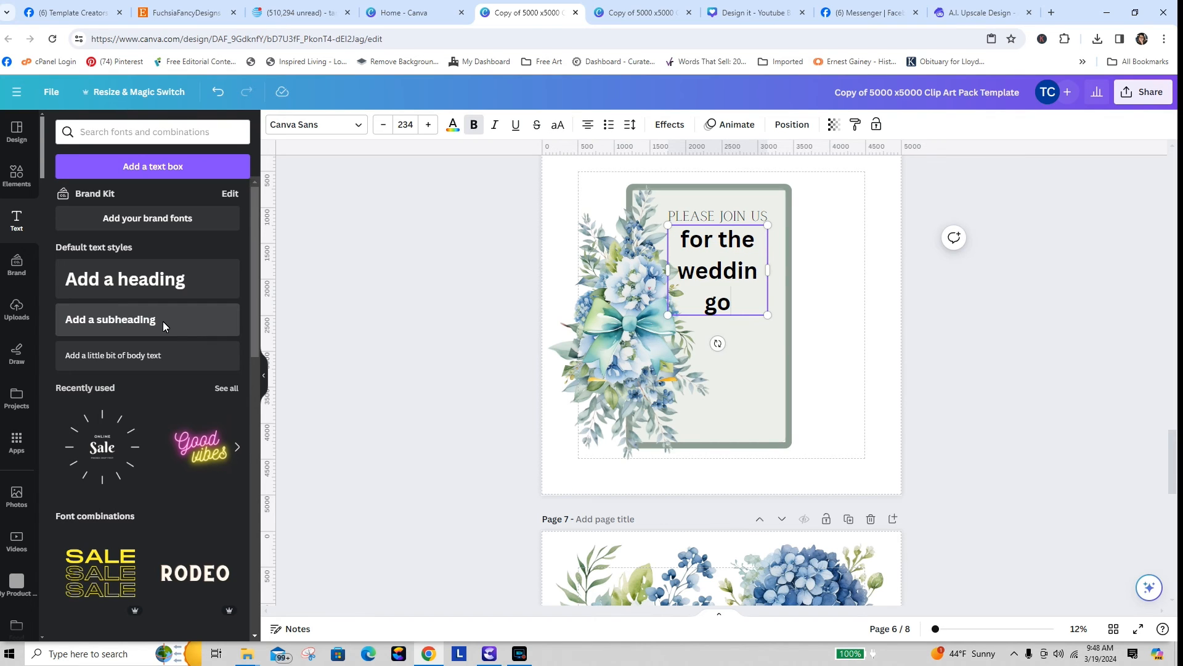
key(BackSpace)
key(BackSpace)
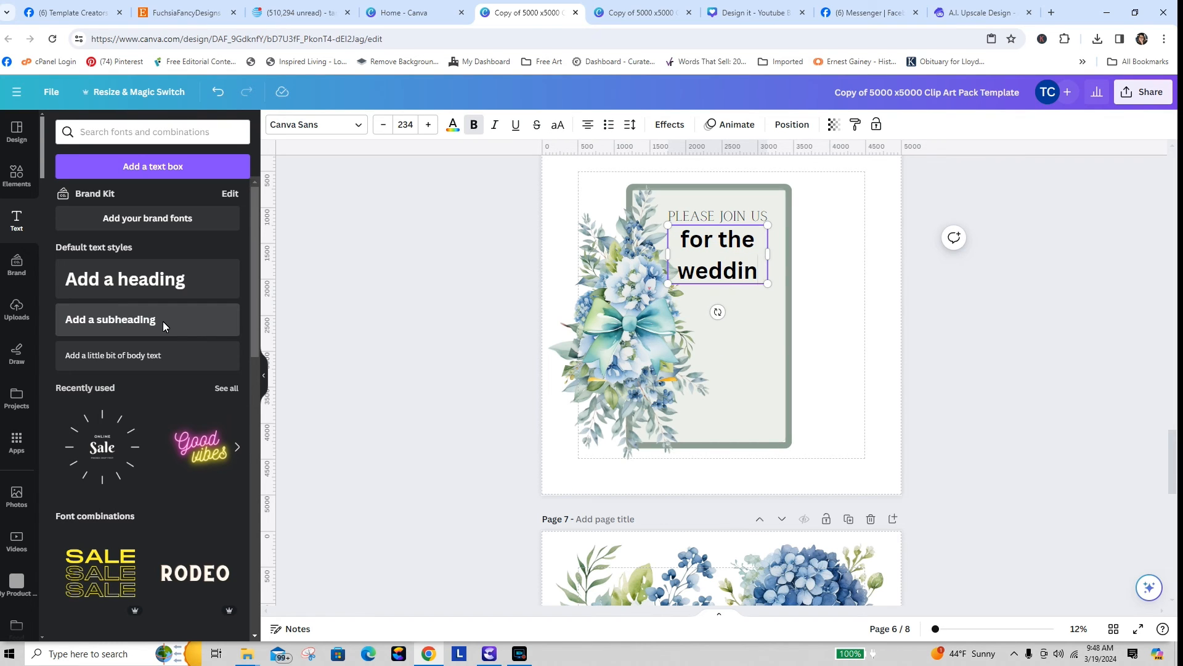
text(g of)
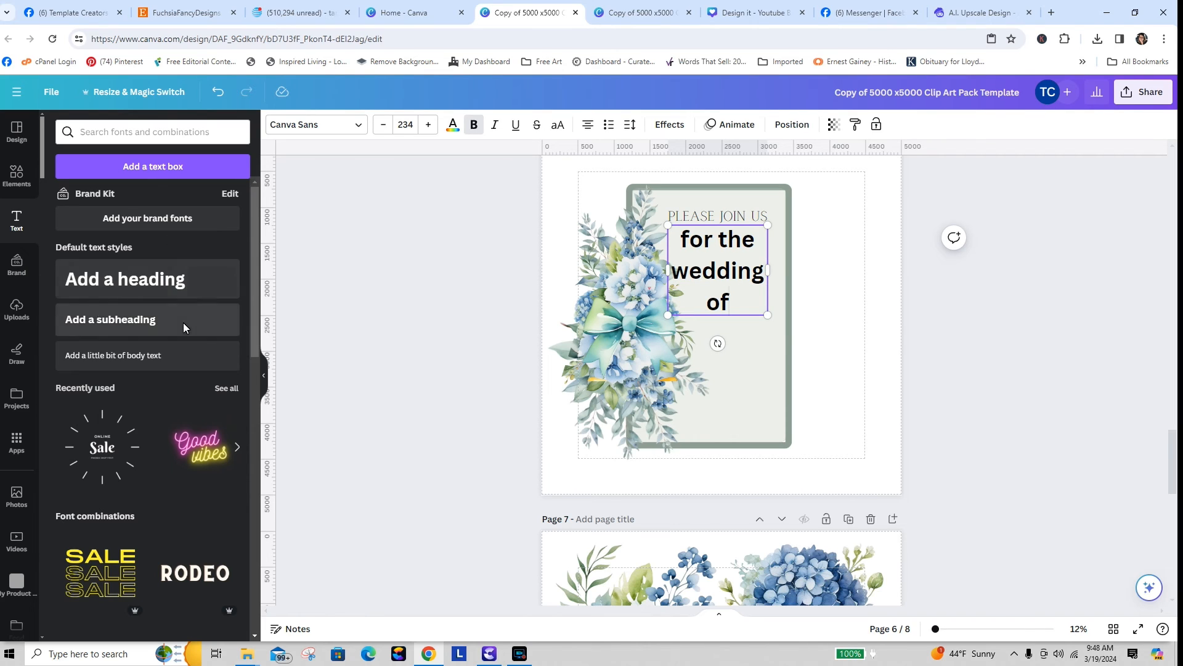
- Reduce the font size of the "for the wedding of" text to 222
click(382, 126)
click(383, 126)
click(382, 125)
click(383, 126)
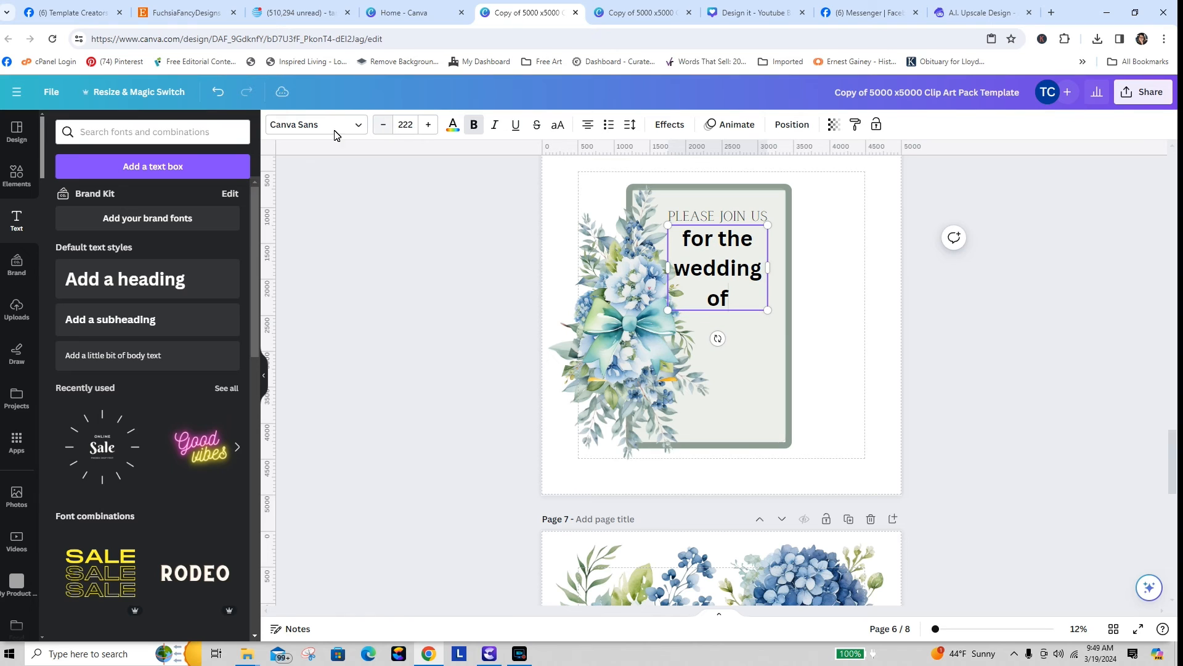
- Search the fonts for "great" and apply Great Vibes to the "for the wedding of" text
click(316, 126)
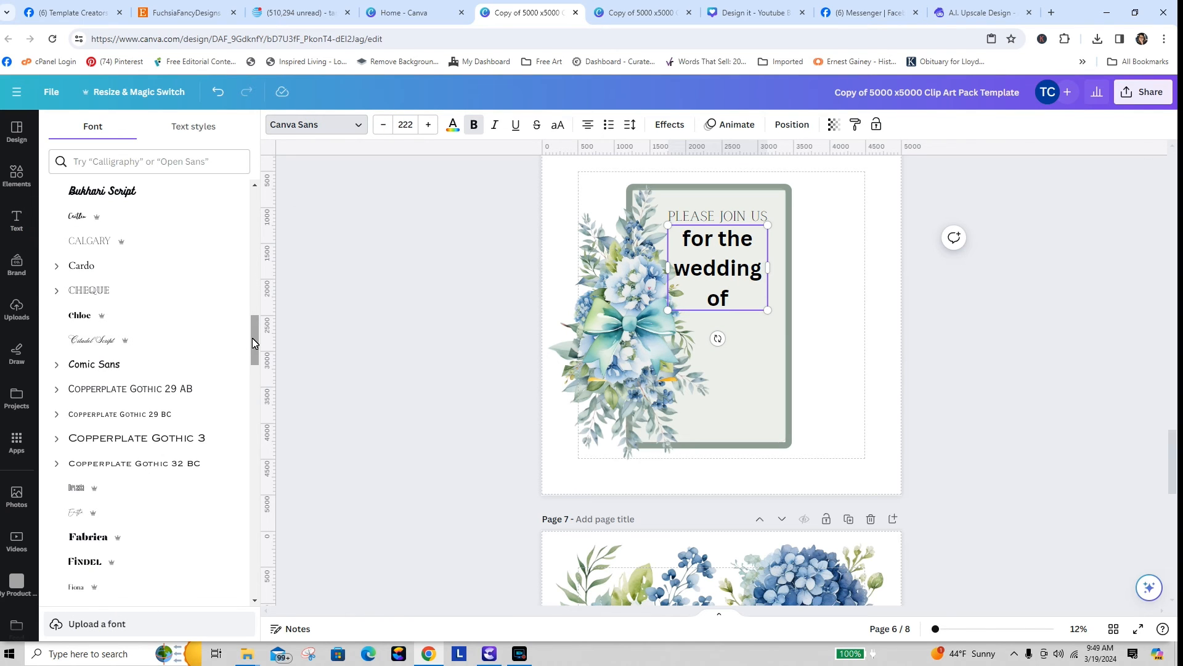
drag(255, 343, 253, 334)
click(142, 163)
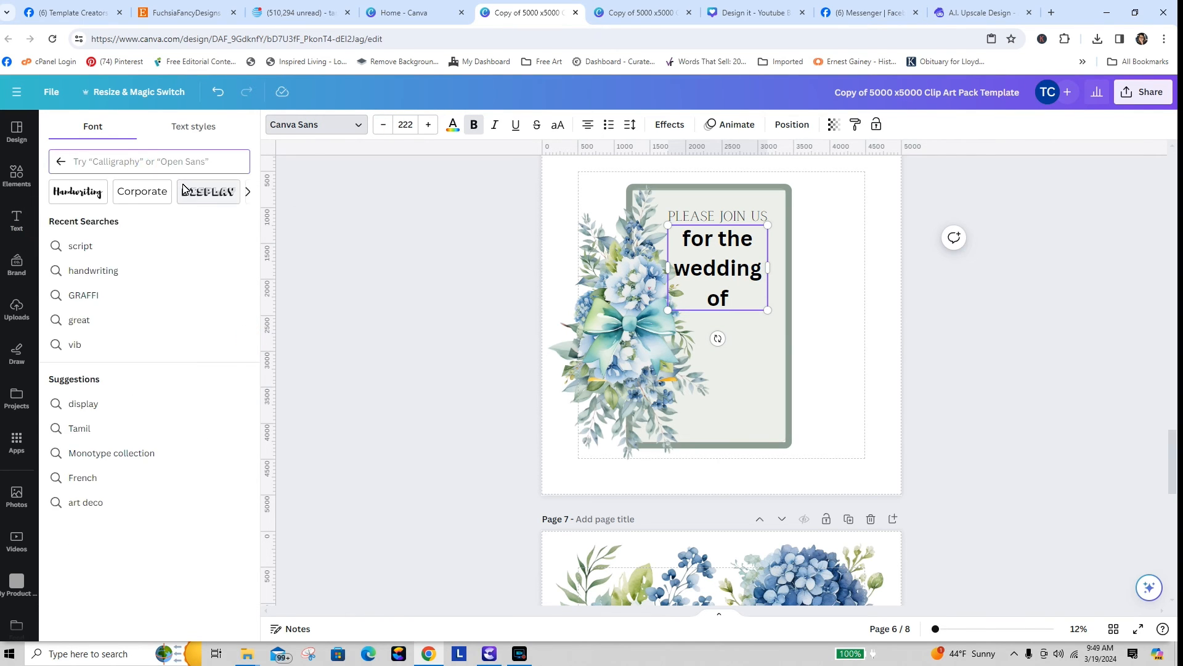
text(g)
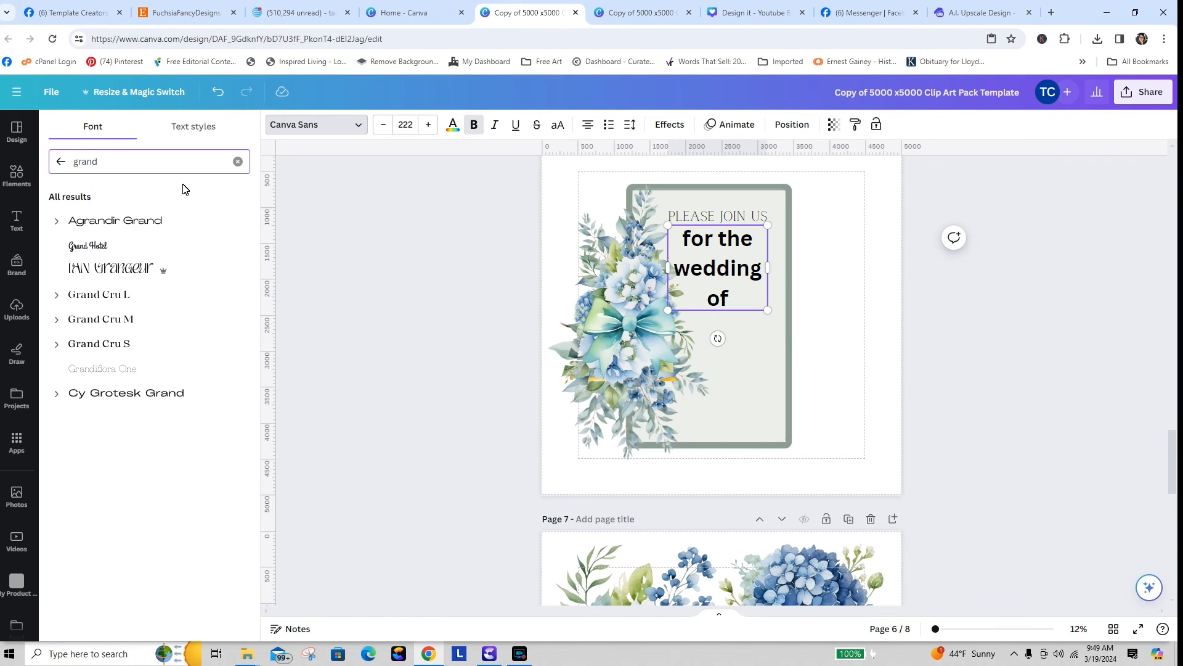
text(rand)
key(BackSpace)
key(BackSpace)
key(BackSpace)
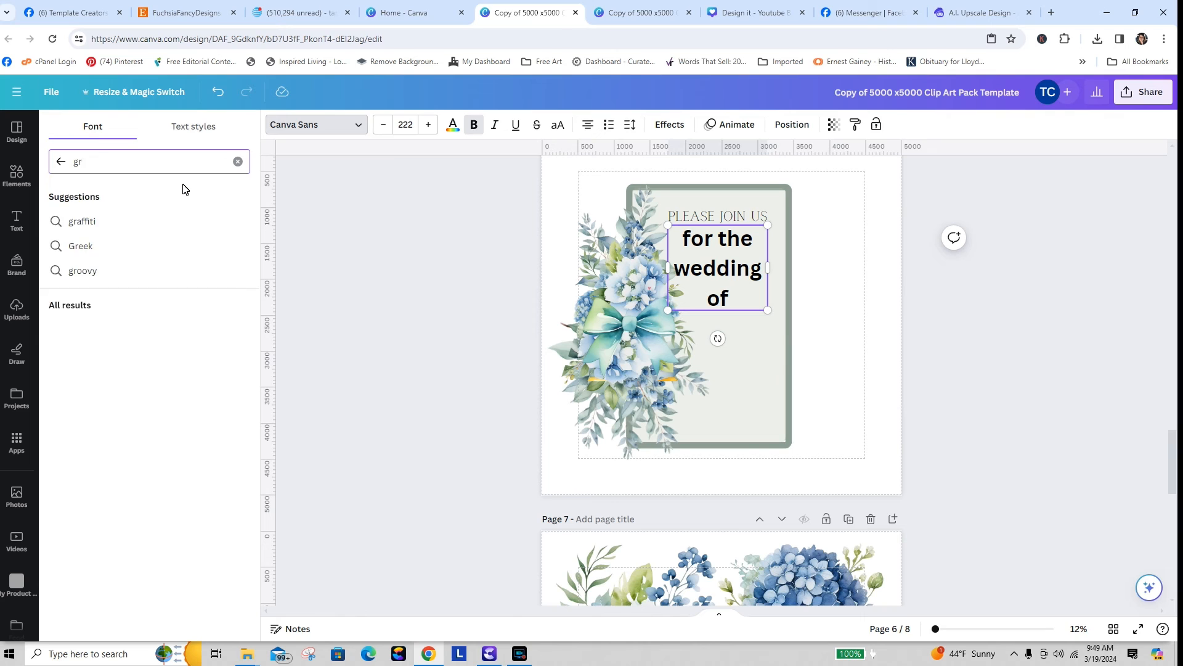
text(eat)
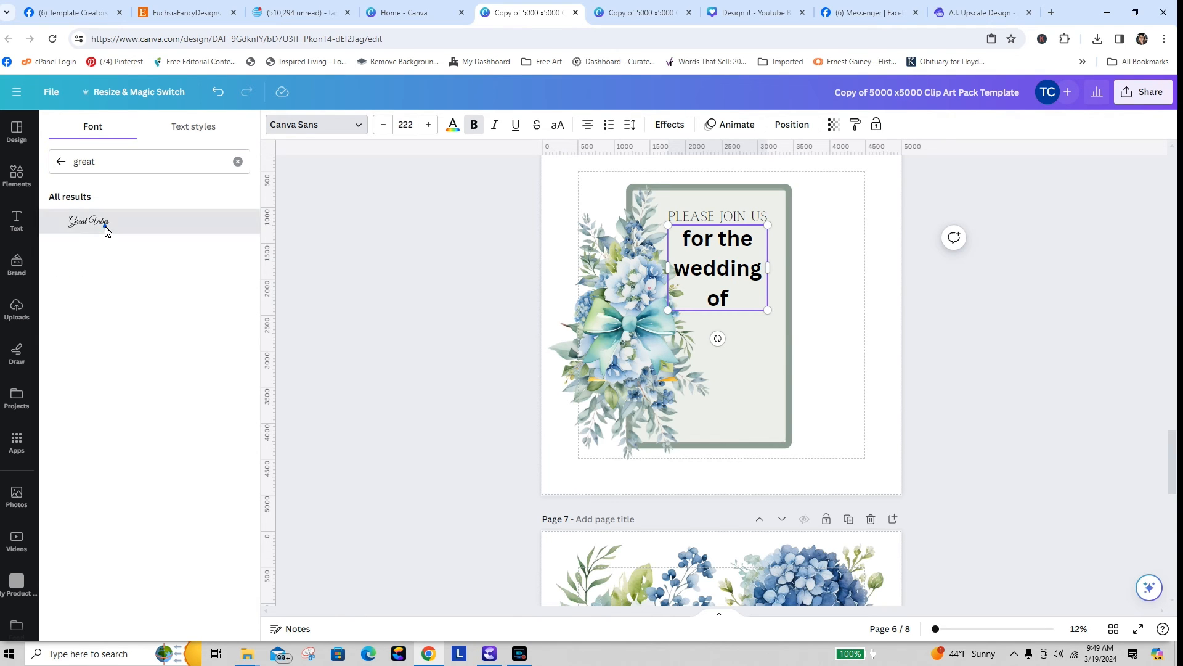
click(98, 222)
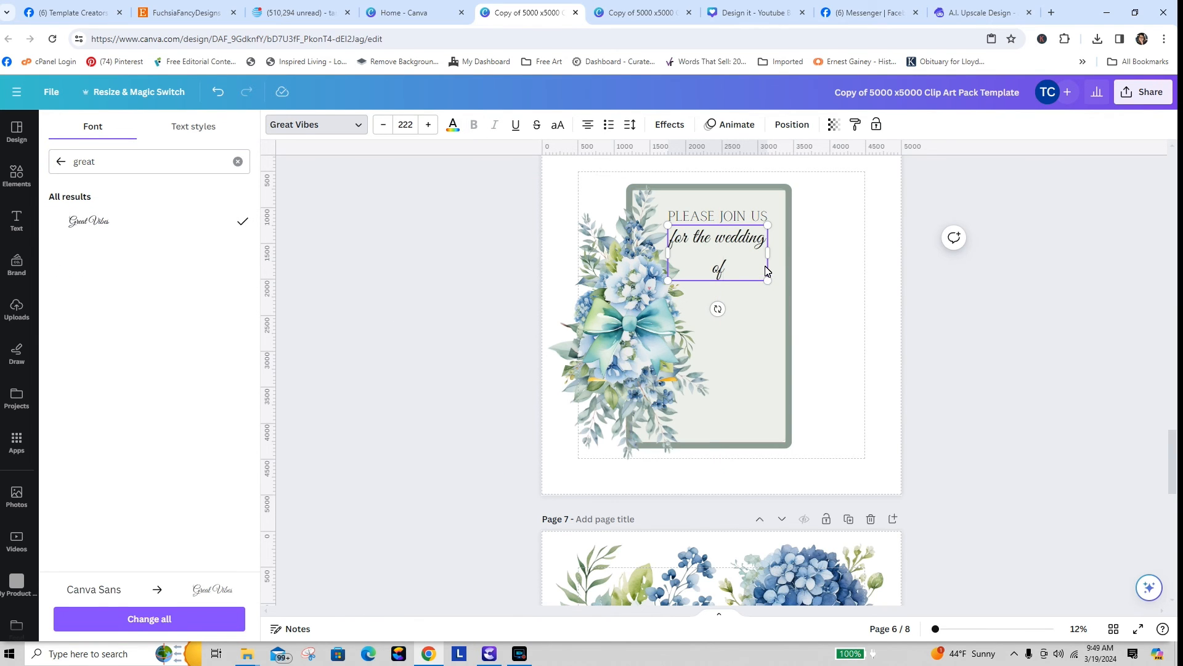
- Reduce the "for the wedding of" text to size 181 so it fits on one line
click(382, 127)
click(382, 127)
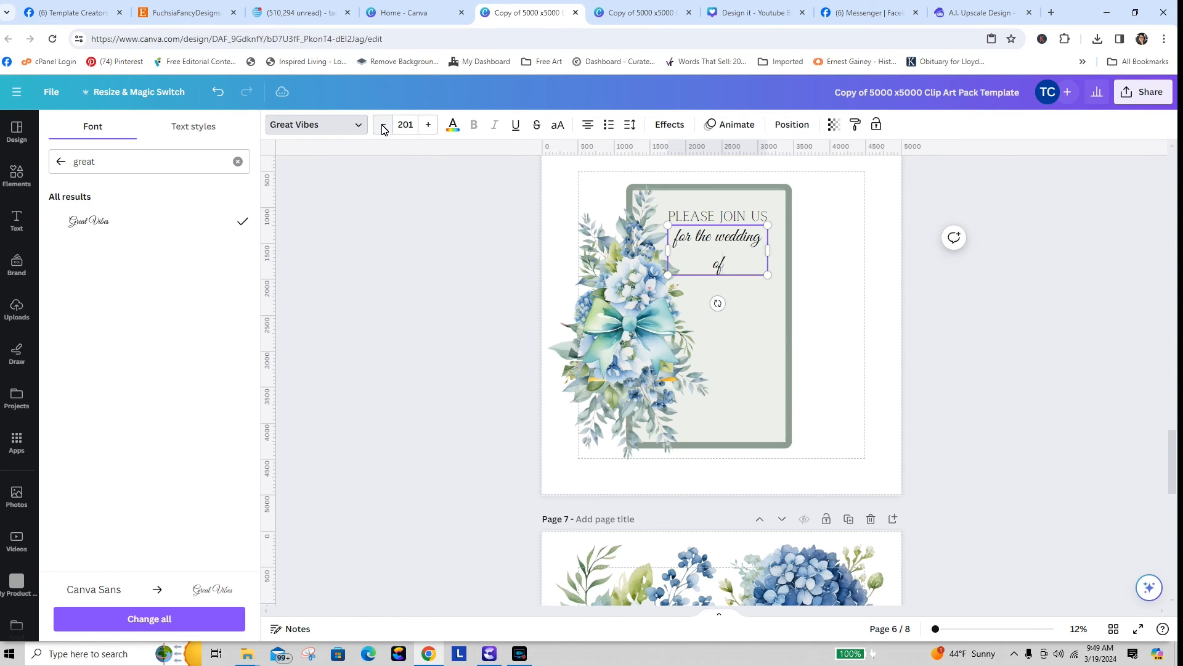
click(382, 127)
click(382, 127)
click(382, 127)
click(382, 127)
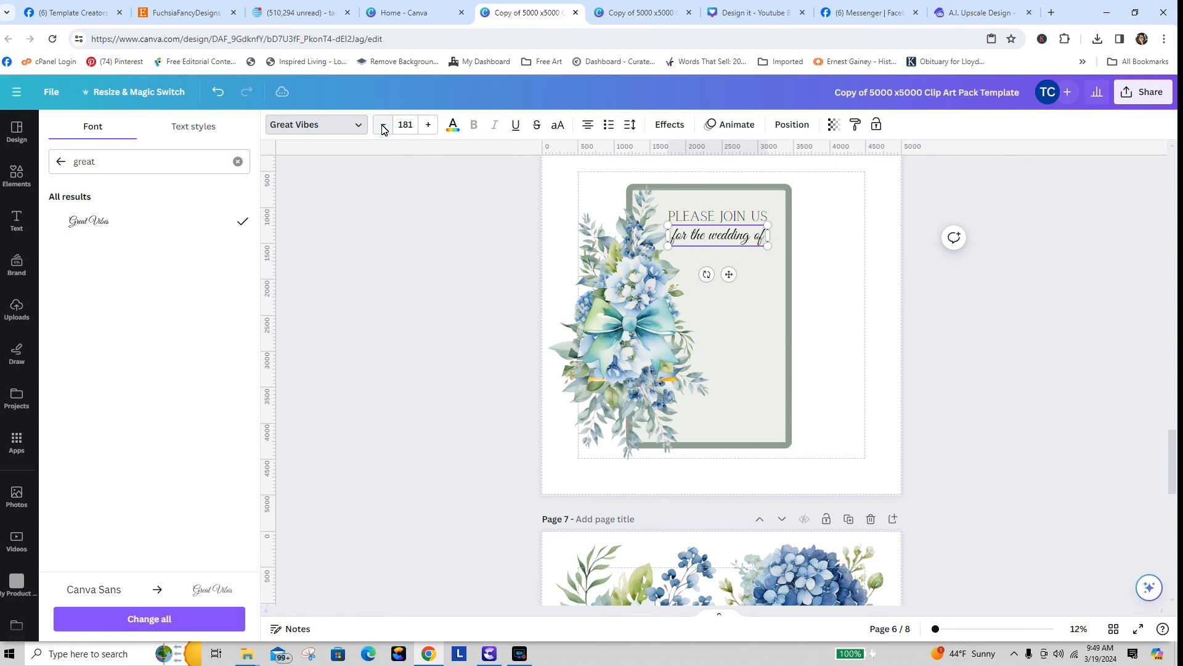
- Reduce the font size of the "for the wedding of" text to 150
click(382, 127)
click(382, 127)
click(382, 127)
click(382, 127)
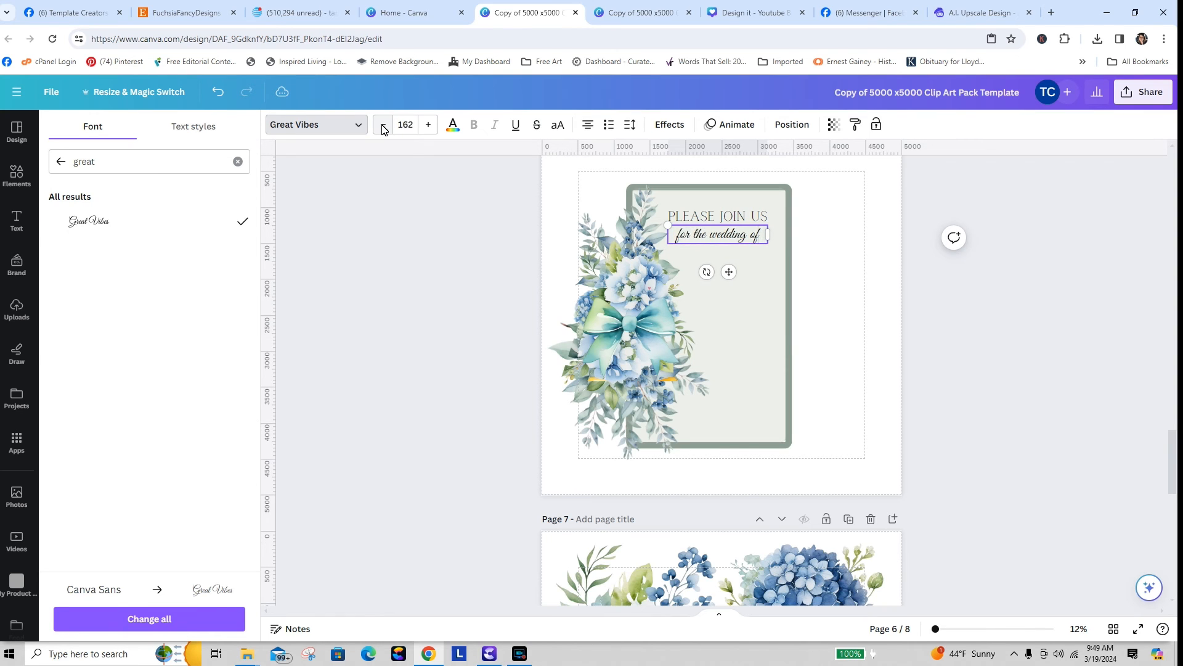
click(383, 126)
click(382, 127)
click(382, 127)
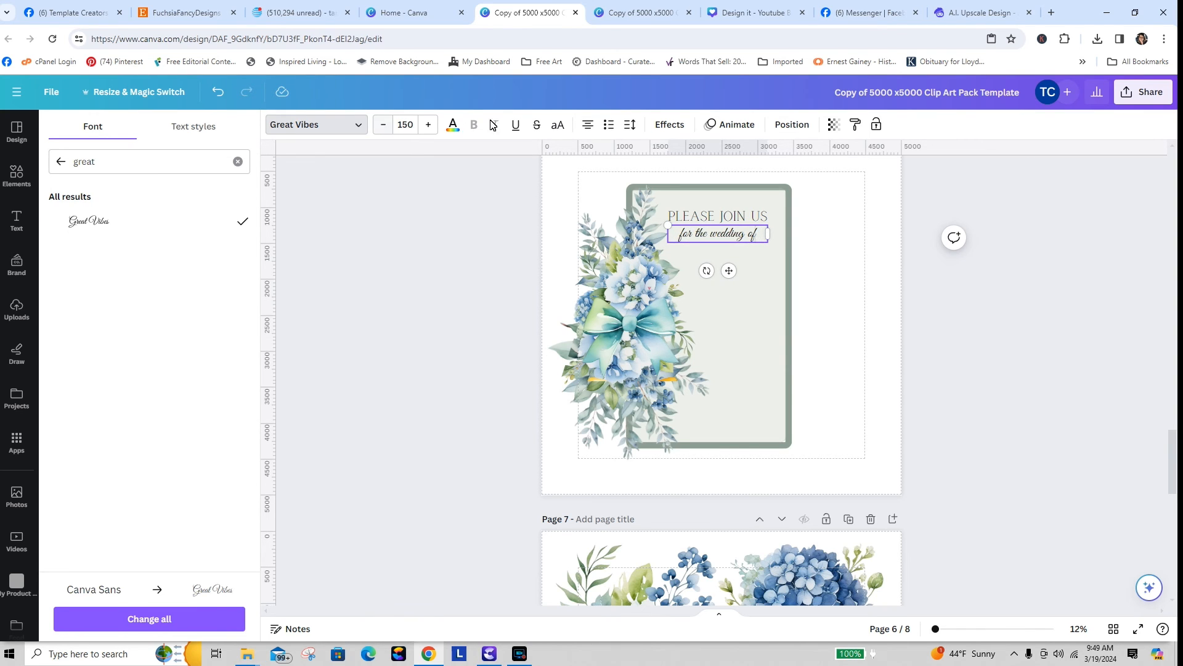
click(825, 247)
- Move the "for the wedding of" text slightly lower to leave a gap beneath "PLEASE JOIN US"
click(718, 242)
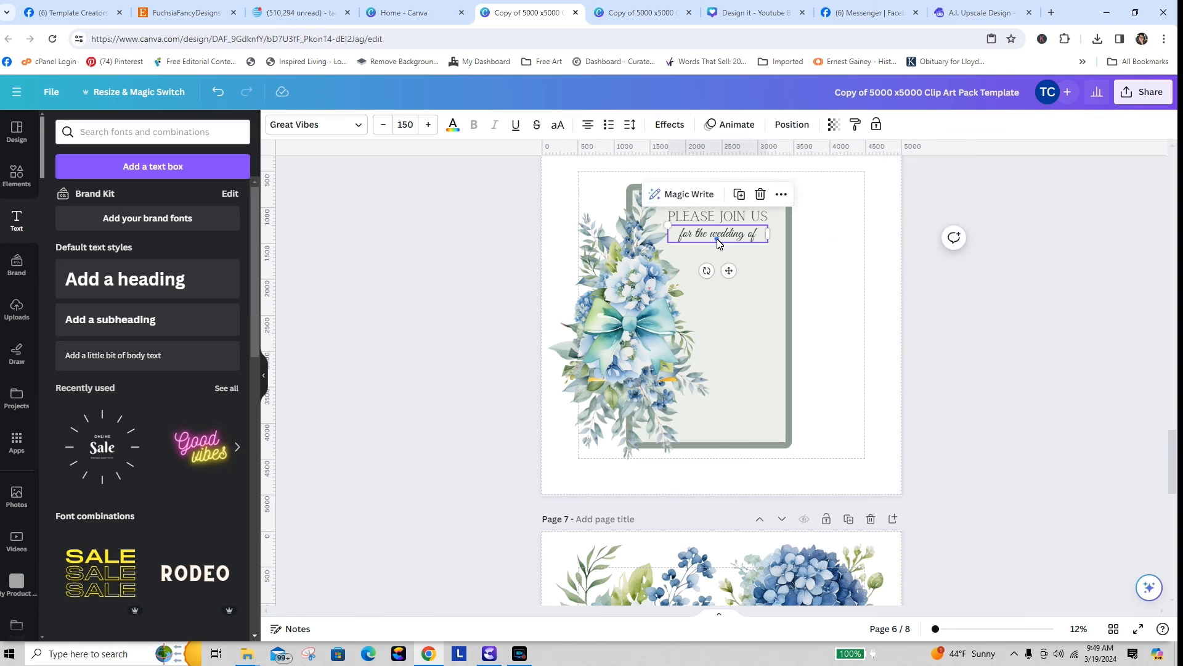
drag(718, 242, 720, 253)
click(814, 253)
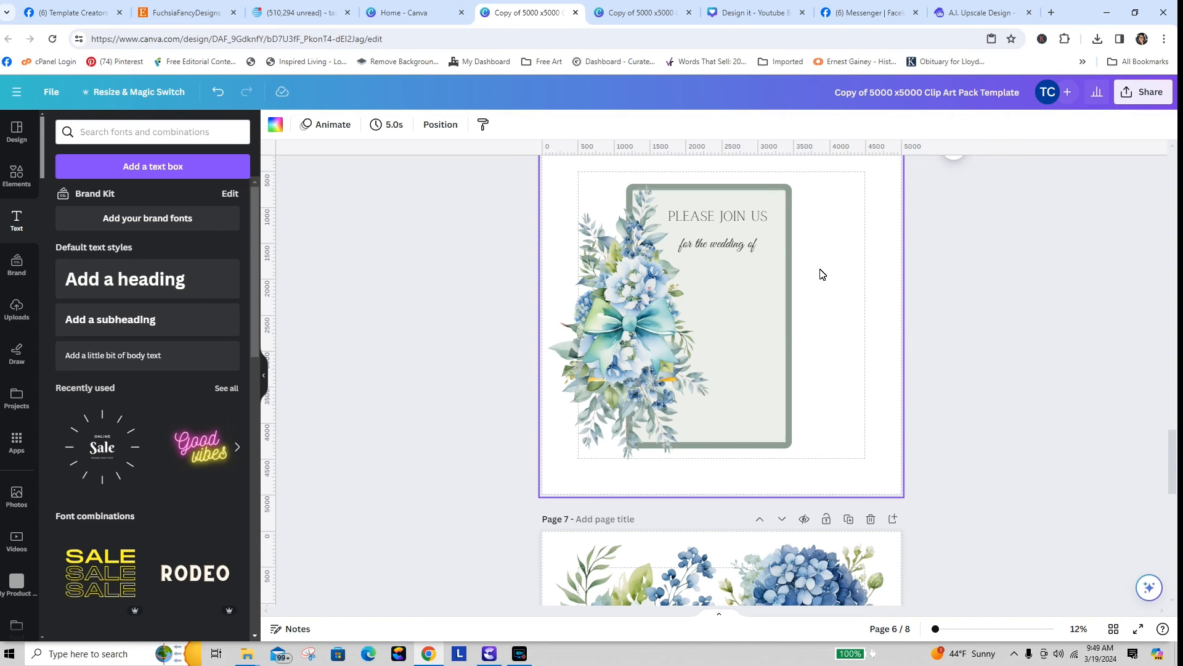
drag(749, 252, 747, 249)
click(818, 285)
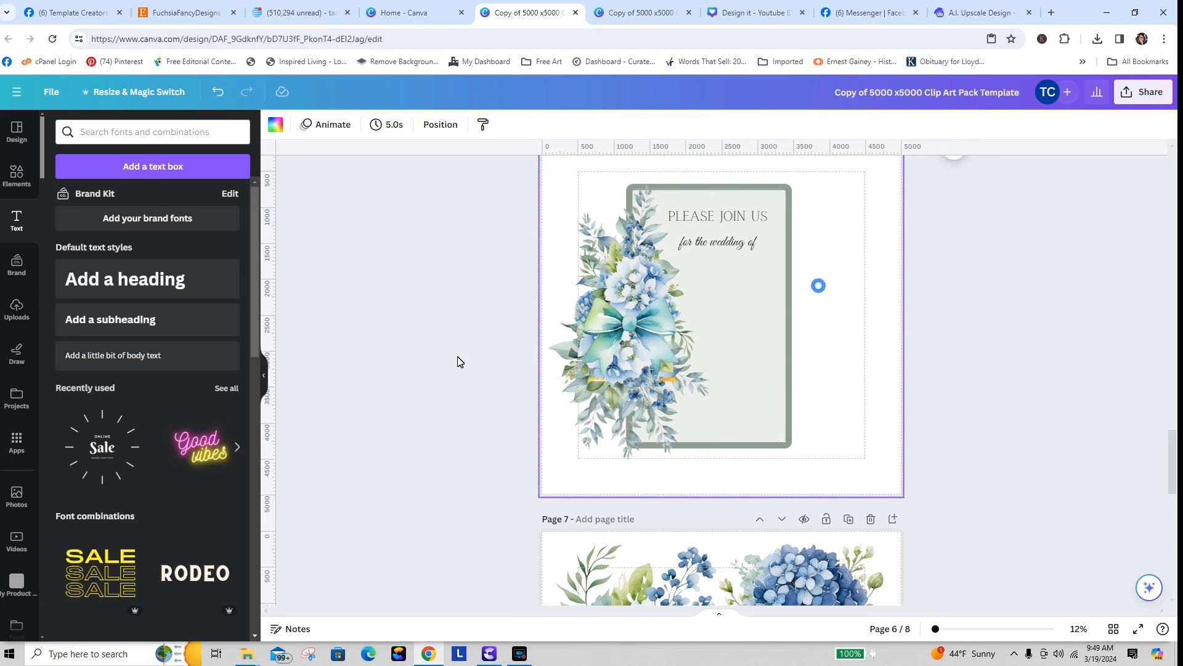
- Add a subheading with the couple's first names on two lines joined by "&", sized 212 and placed below "for the wedding of"
click(115, 319)
text(Susan an)
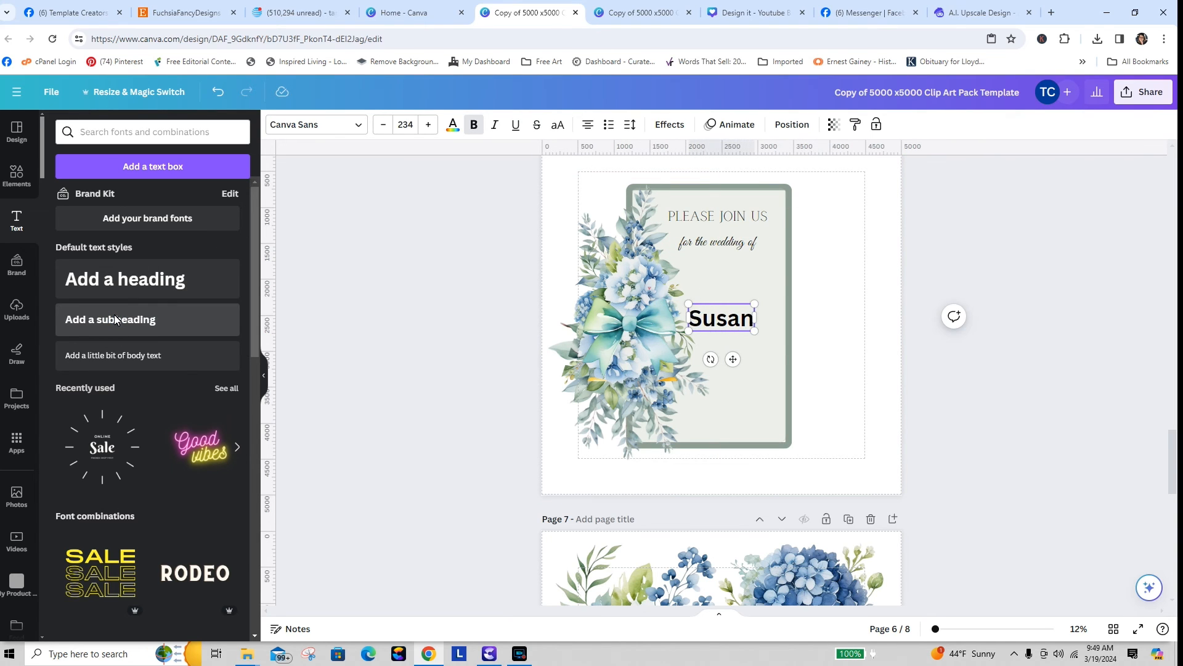
key(BackSpace)
key(BackSpace)
key(BackSpace)
text(&)
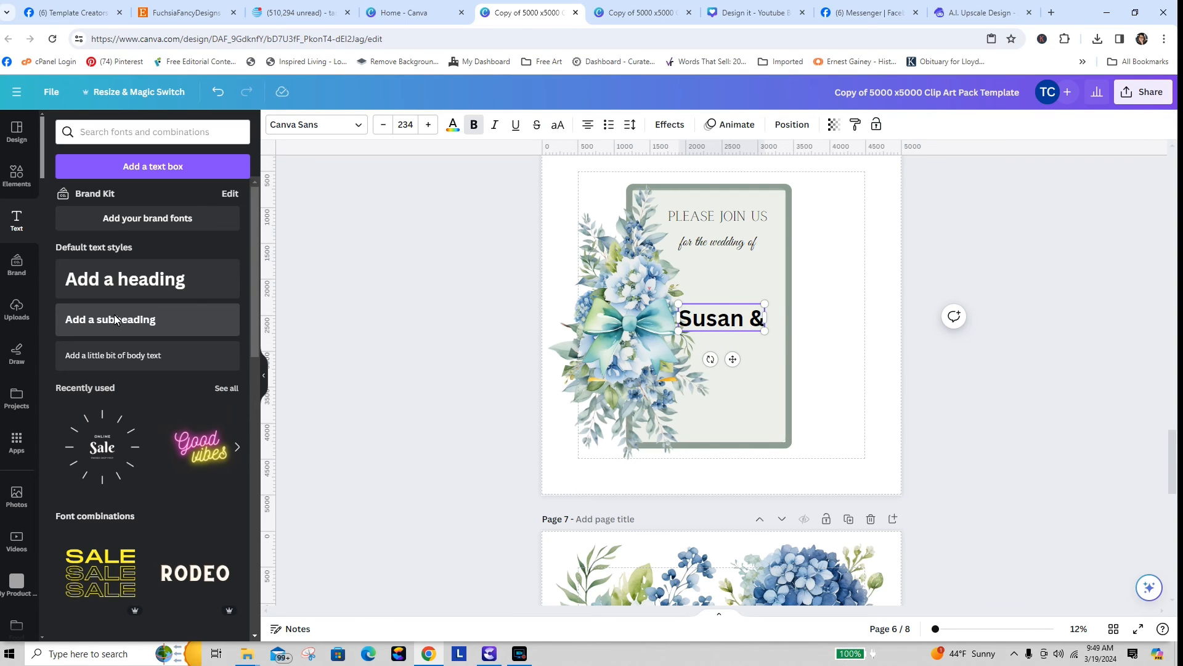
key(Return)
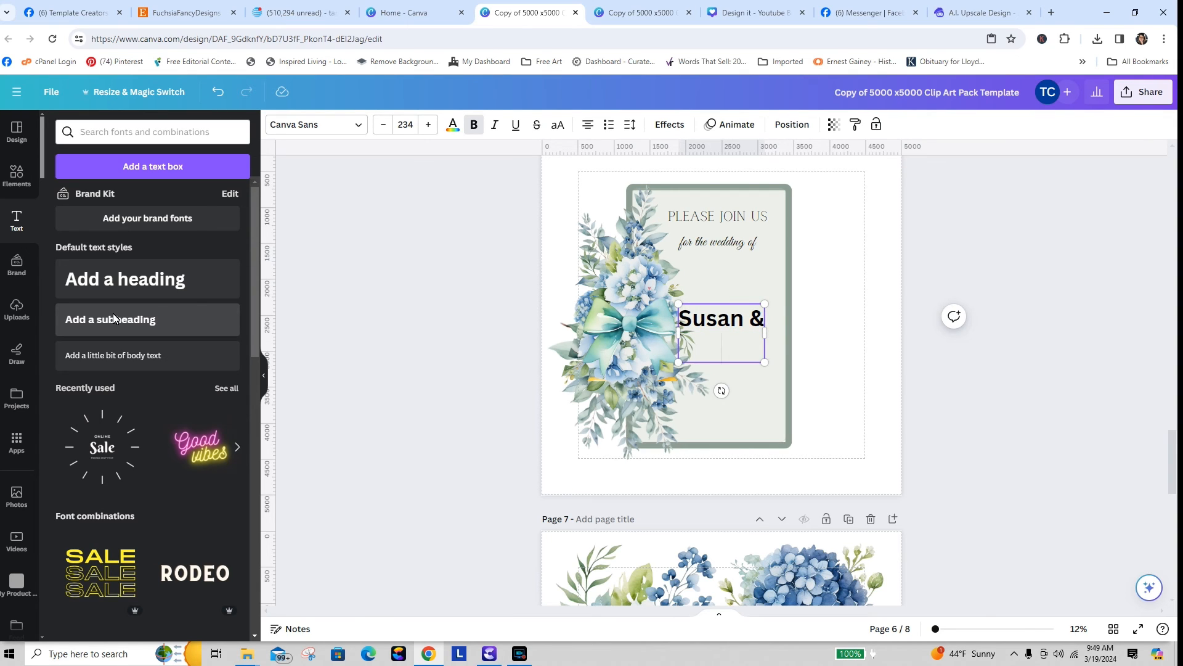
text(Adam)
click(830, 319)
drag(726, 347, 734, 314)
drag(686, 271, 693, 272)
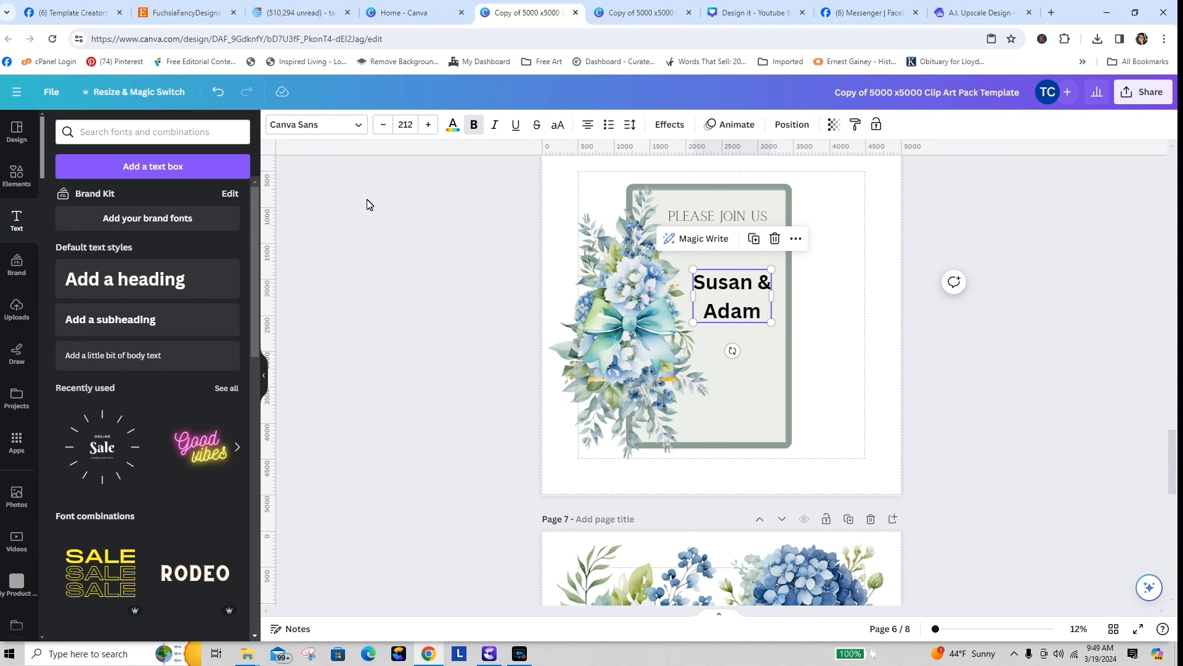
- Apply the Calgary font to the couple's names and nudge them slightly left
click(312, 130)
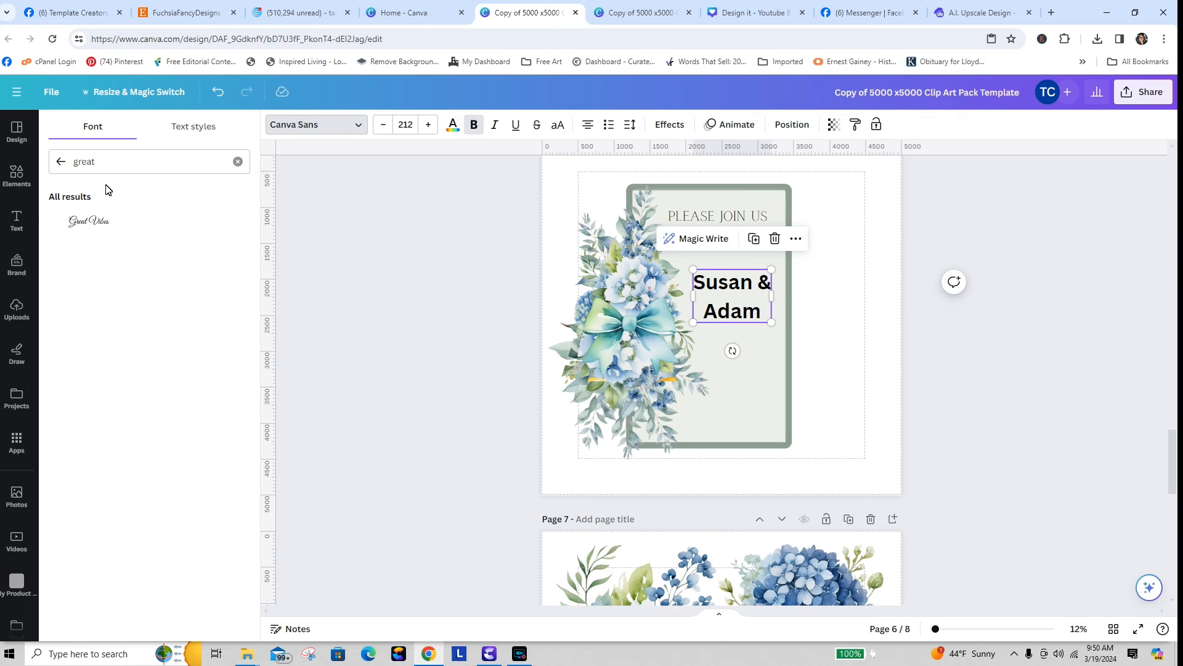
click(55, 164)
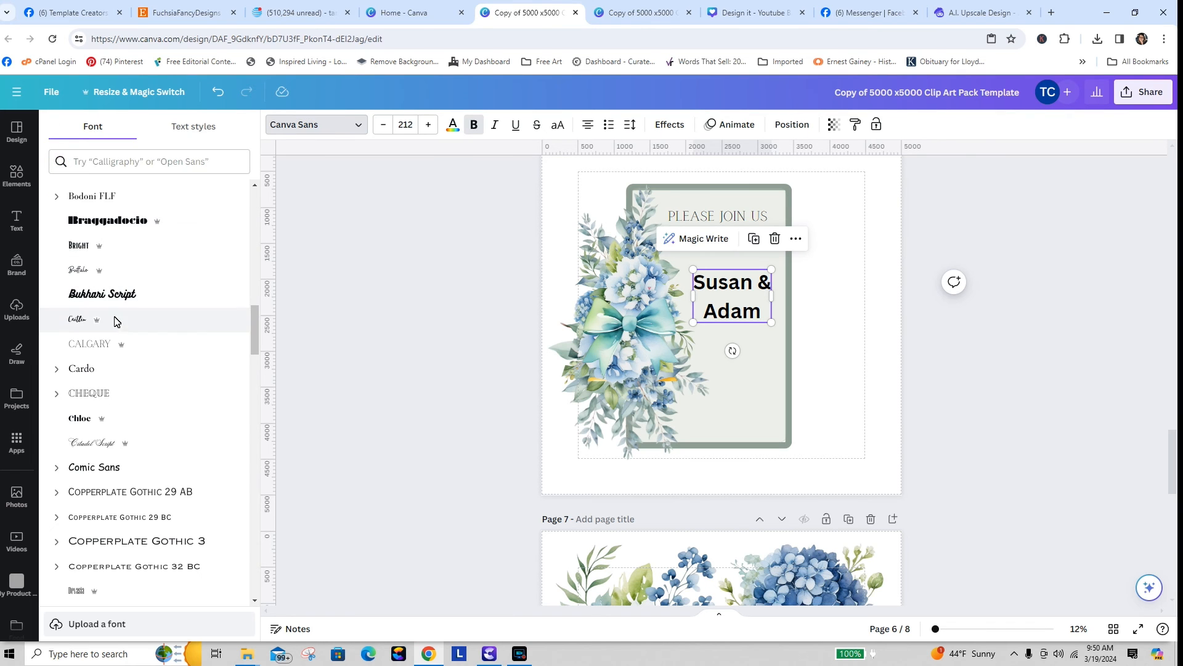
click(92, 344)
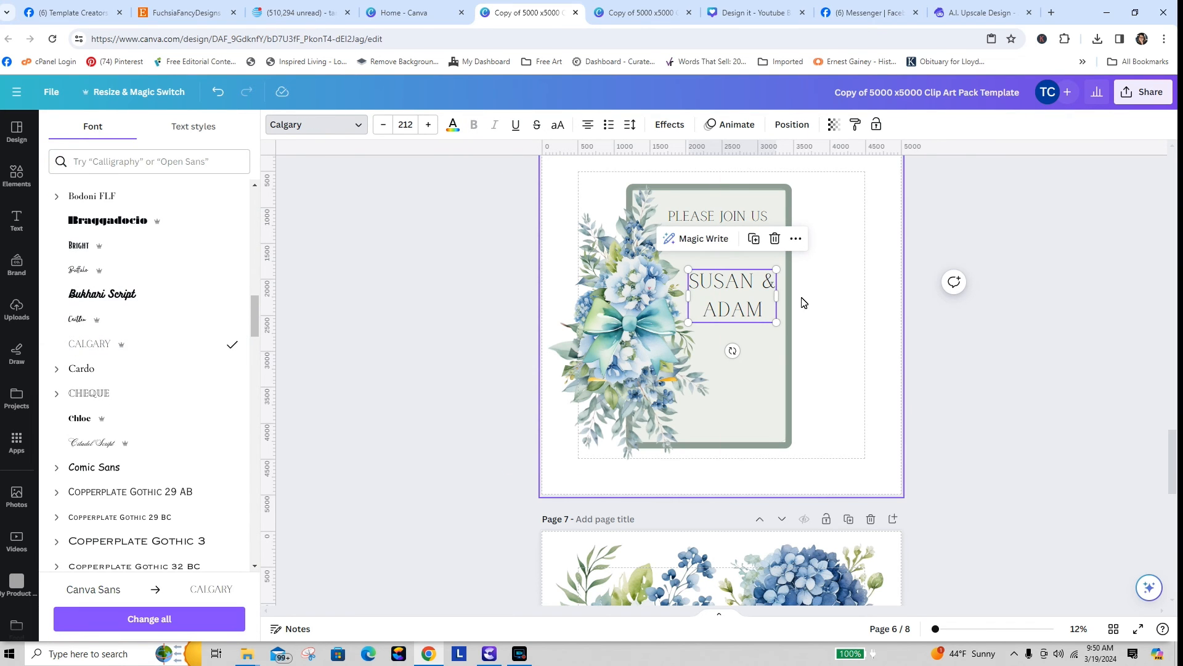
click(822, 315)
click(736, 311)
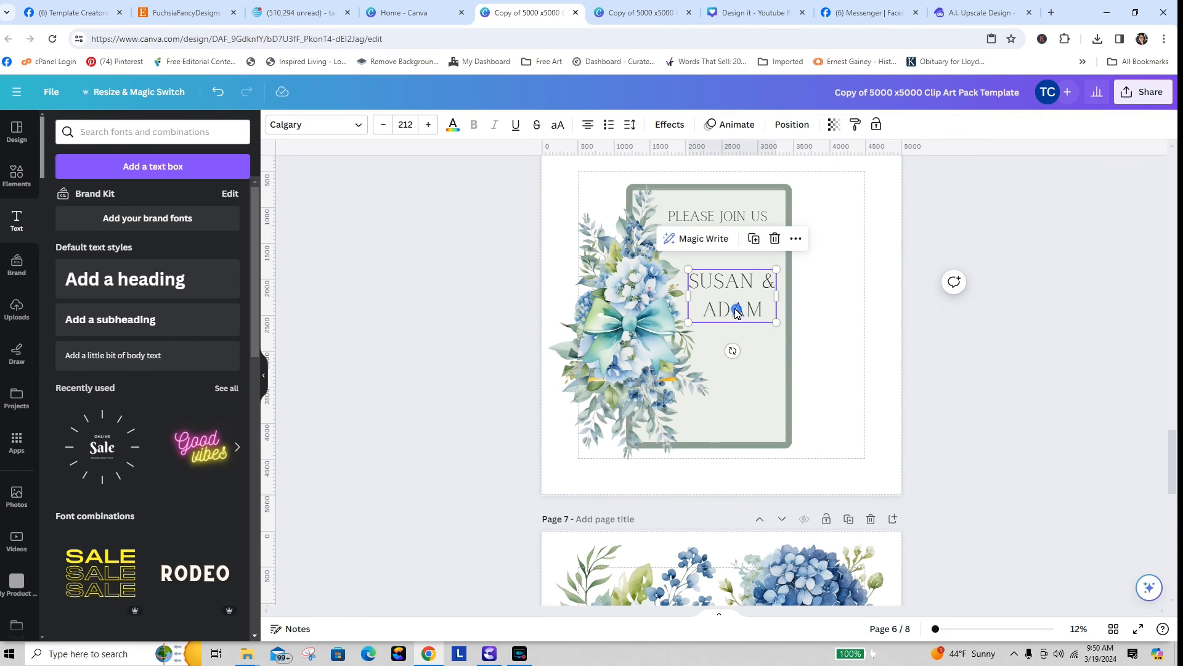
drag(737, 311, 735, 313)
click(836, 322)
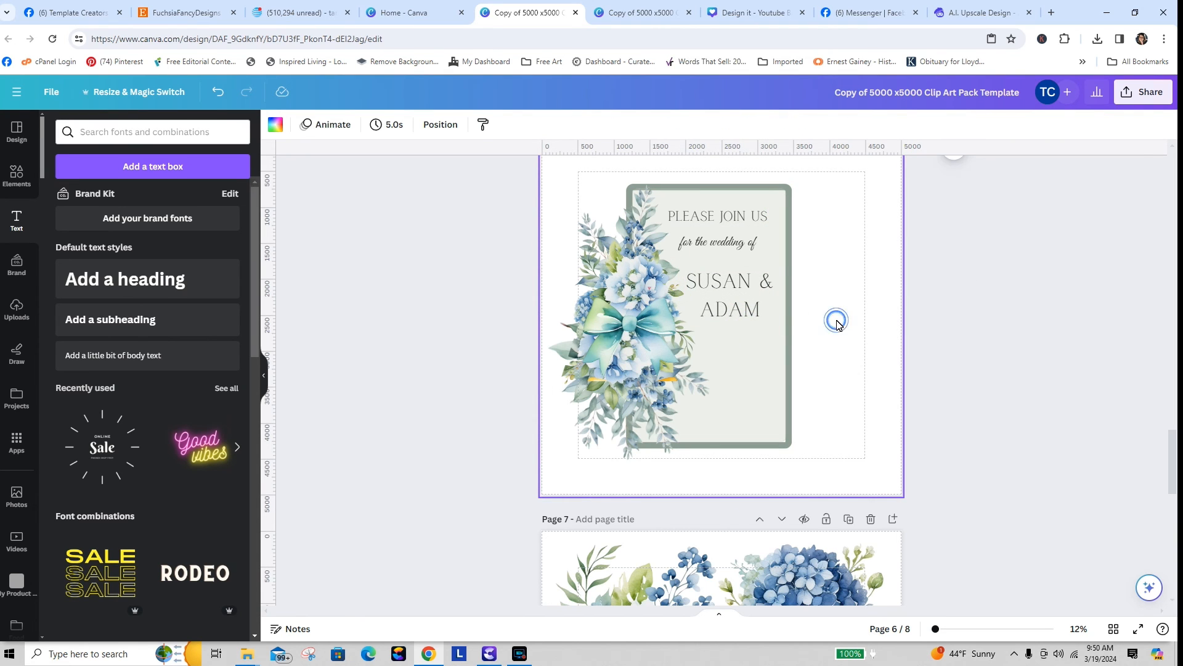
click(770, 321)
click(856, 357)
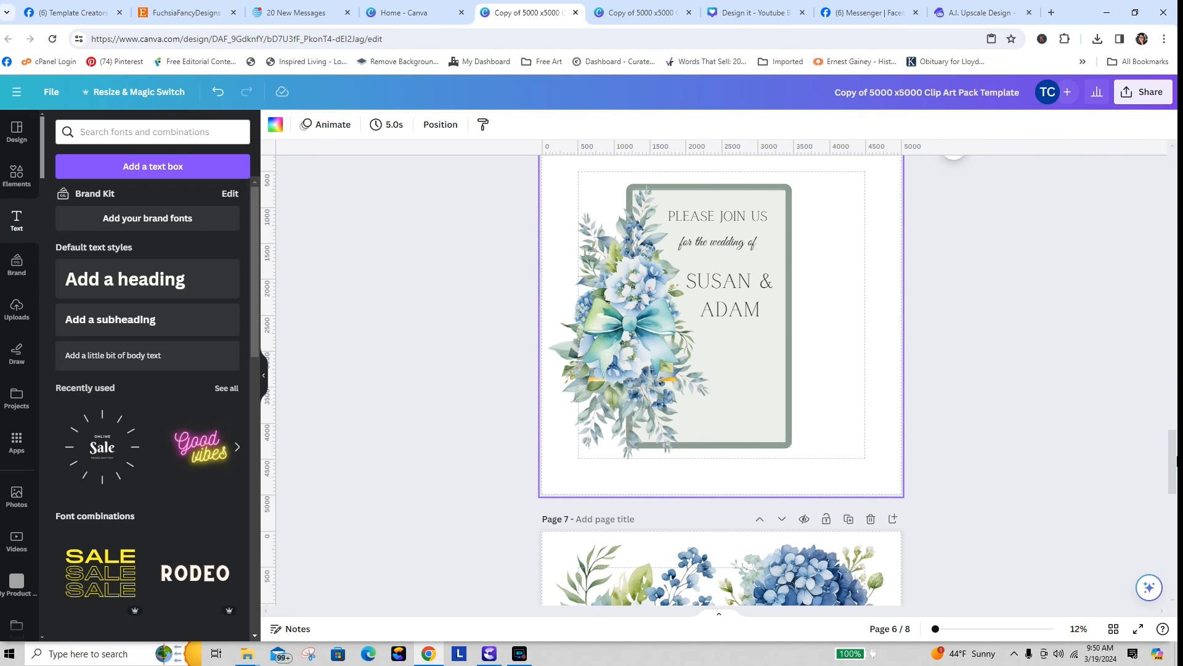
- Select all the invitation elements on page 6 and copy them
mouse_move(1174, 461)
mouse_down()
mouse_move(1174, 435)
mouse_move(1174, 459)
mouse_up()
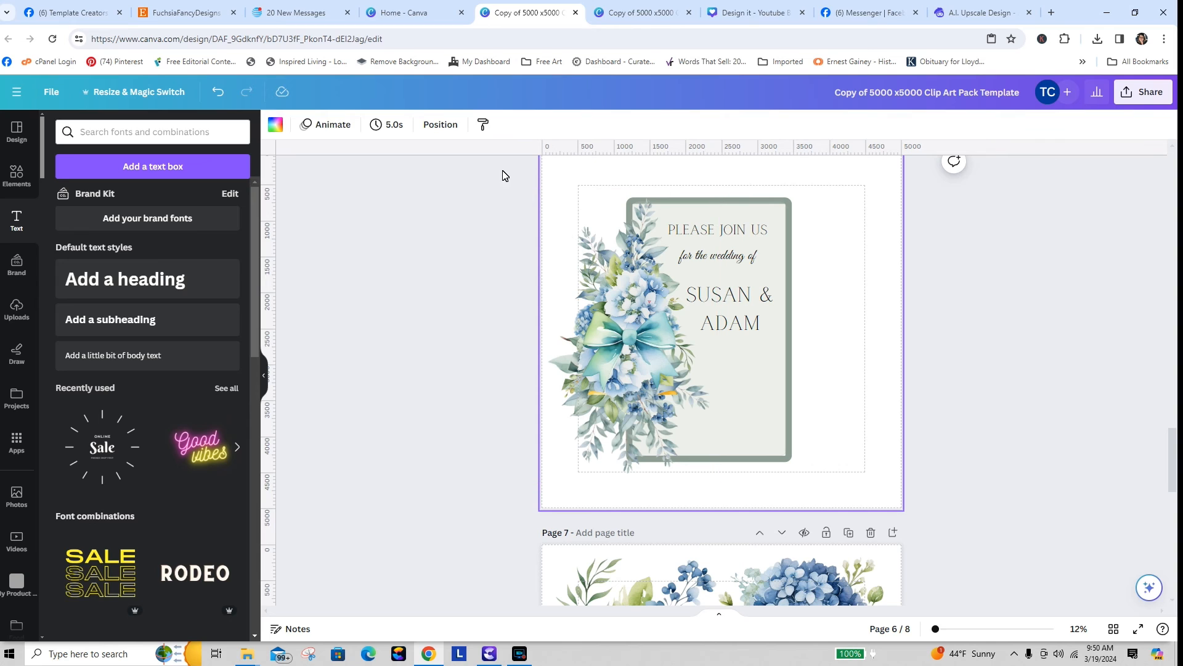
drag(496, 169, 809, 480)
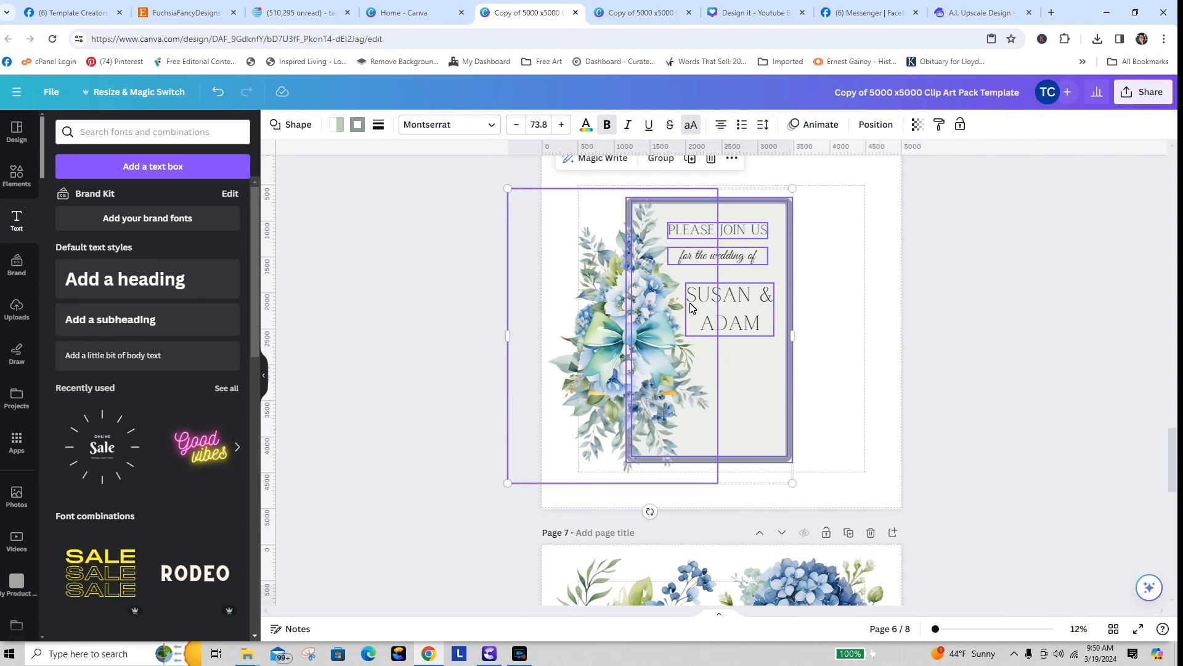
right_click(692, 304)
click(742, 321)
- Open the Colorful Baby Shower Invitation design from the Canva home page
click(407, 16)
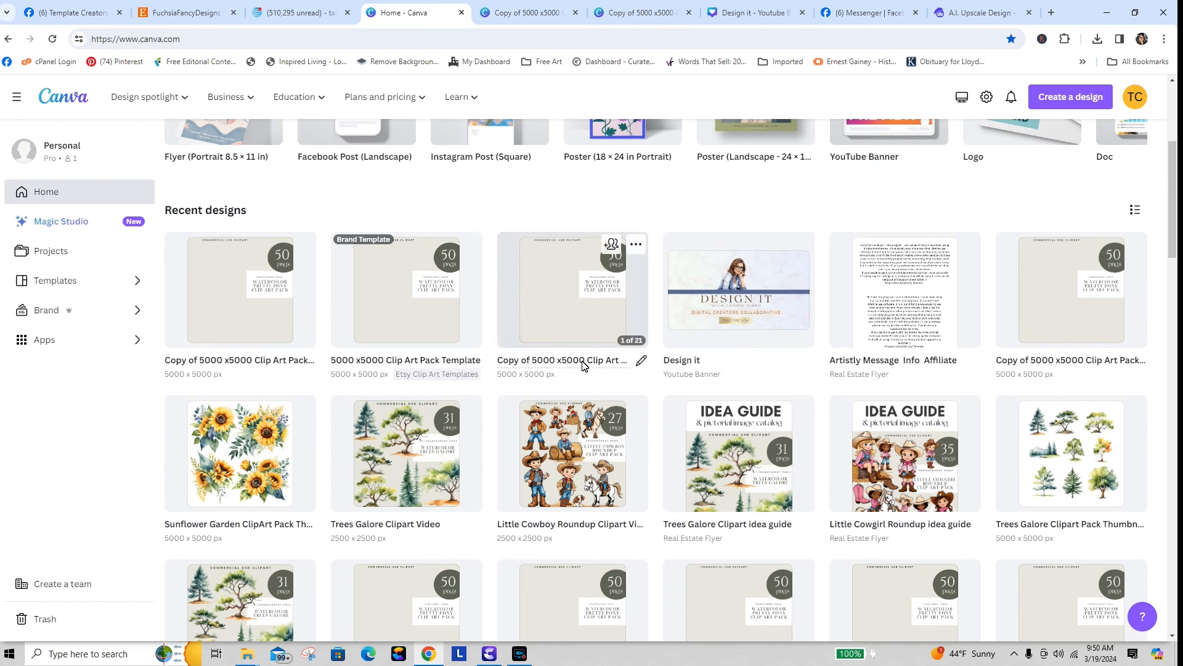
drag(1174, 191, 1176, 400)
click(578, 275)
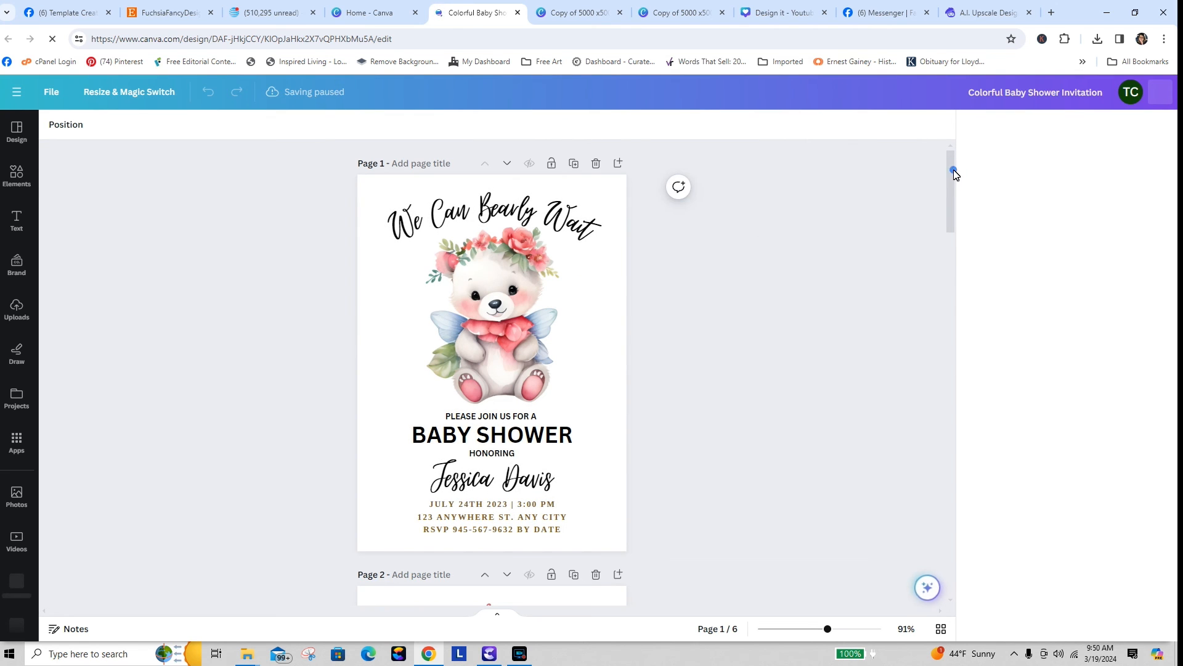
drag(952, 170, 953, 340)
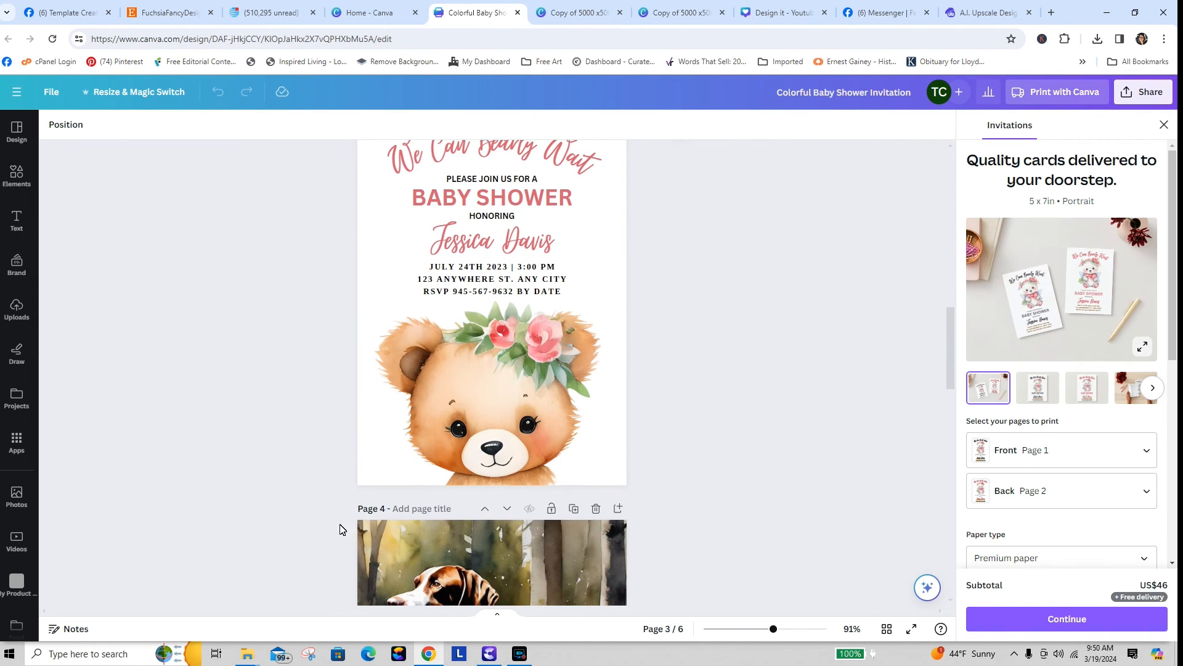
- Add a blank page after page 1 and paste the copied wedding invitation elements onto it
click(18, 312)
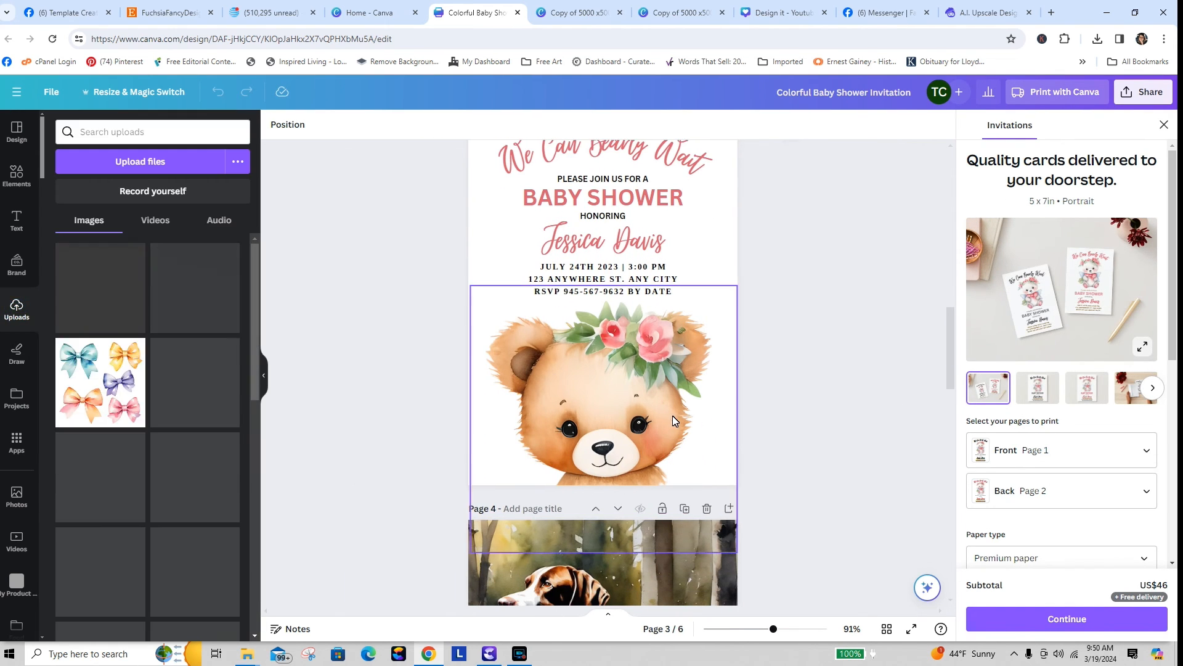
drag(950, 323, 909, 222)
scroll(900, 219, up, 6)
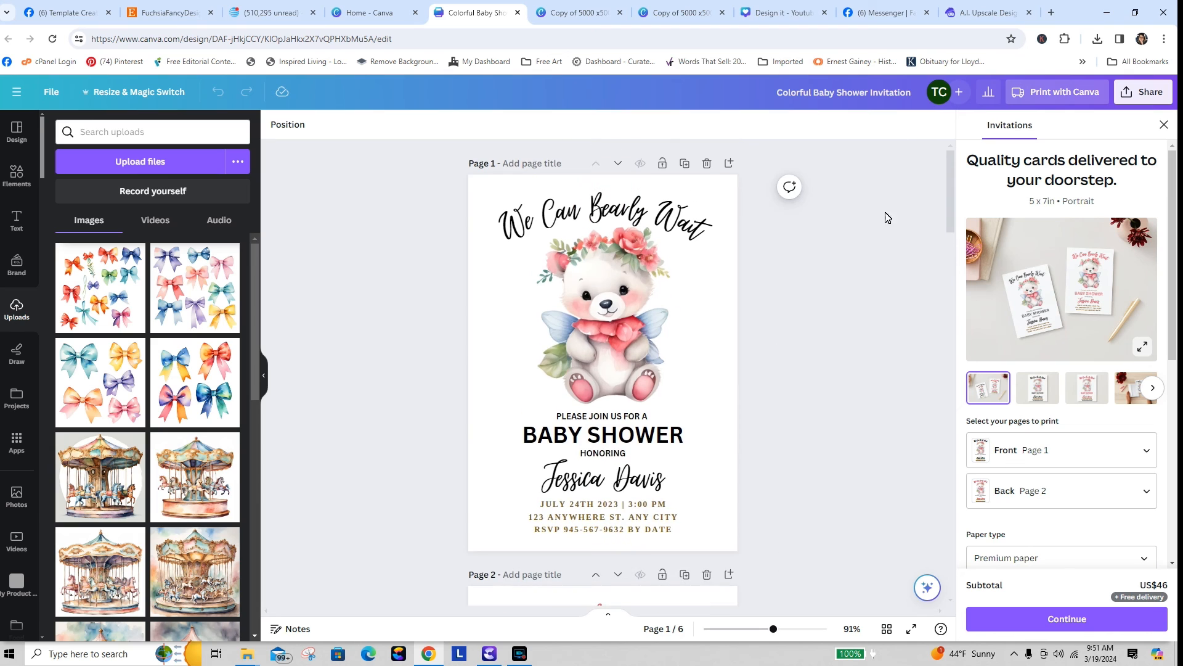
click(729, 163)
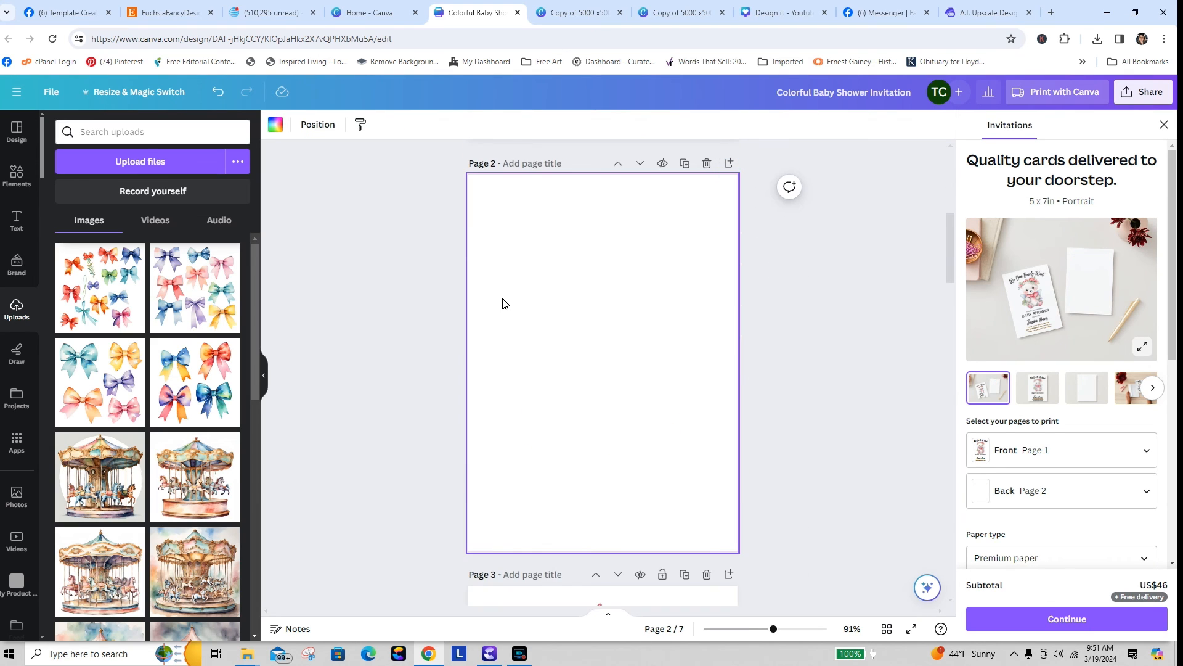
right_click(518, 235)
click(568, 295)
click(794, 344)
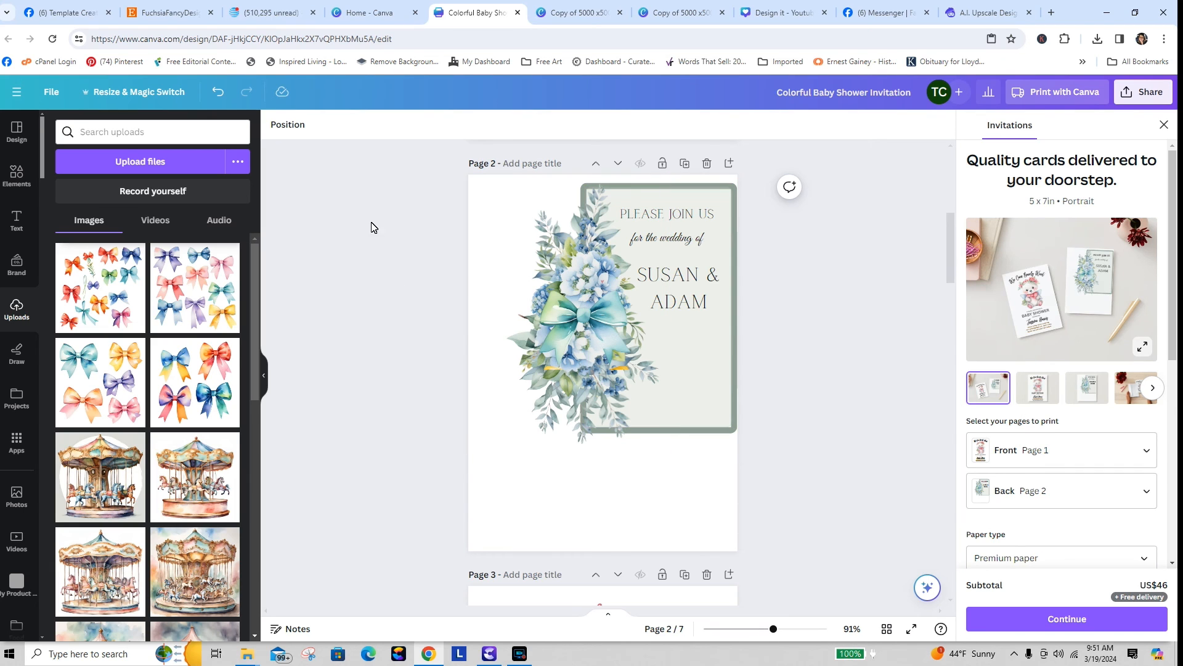
- Enlarge the pasted invitation elements together and position them within page 2, leaving a white margin around the frame
drag(475, 206, 440, 538)
drag(439, 534, 439, 534)
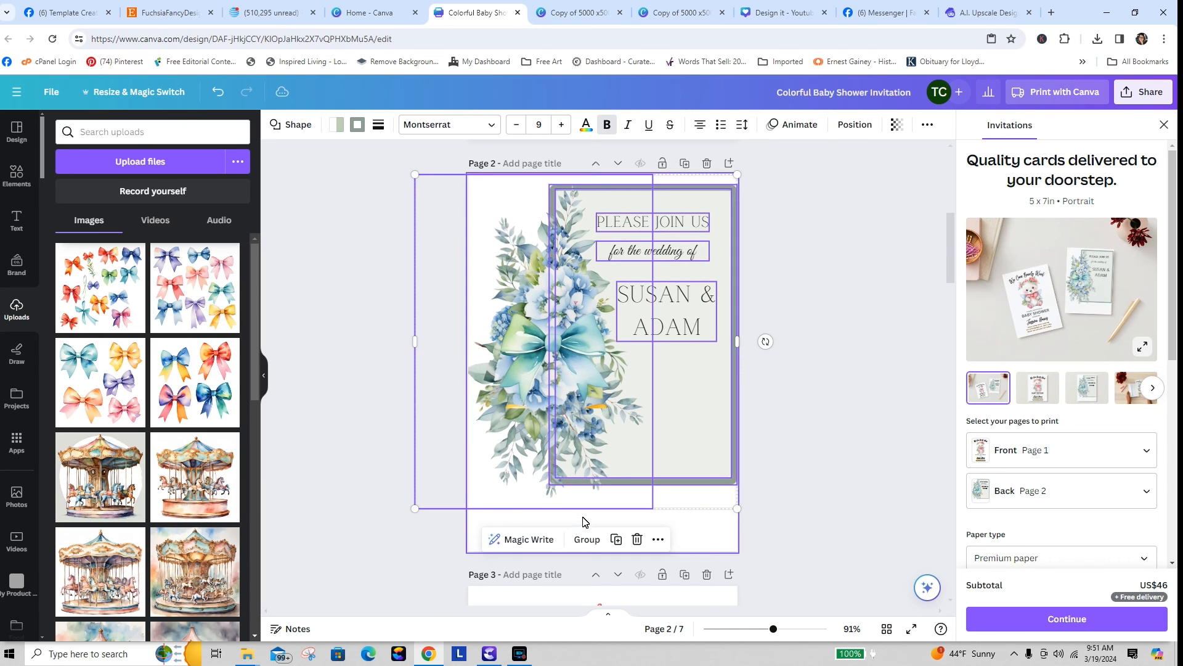
drag(689, 459, 688, 472)
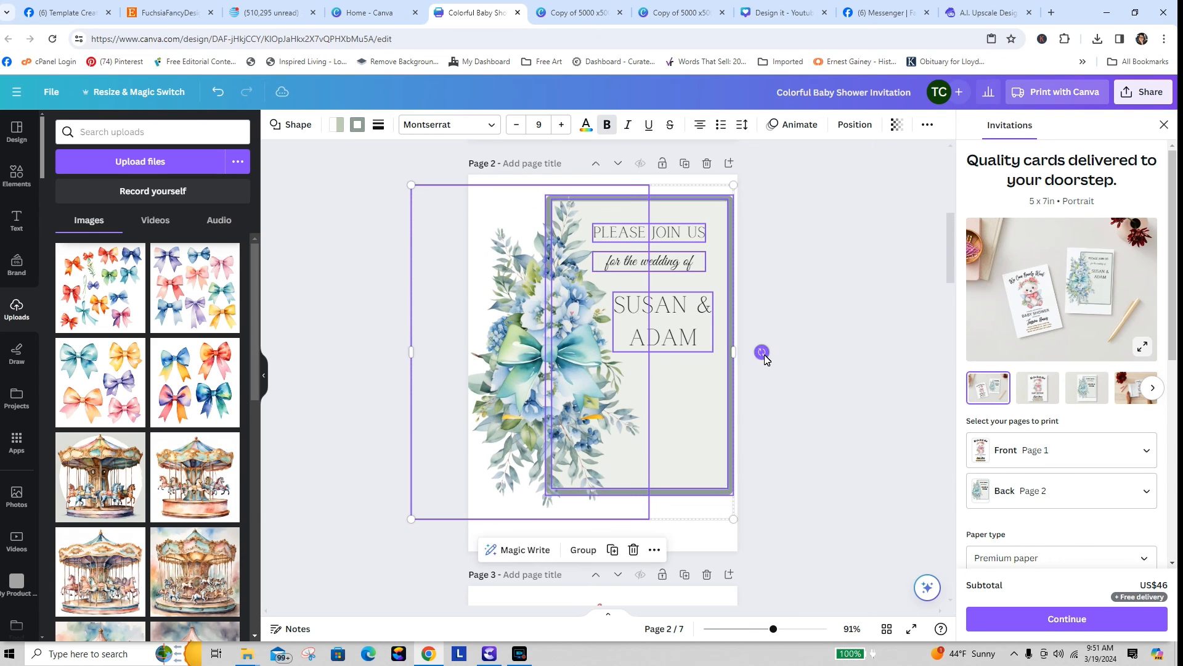
drag(733, 185, 714, 205)
drag(497, 364, 505, 349)
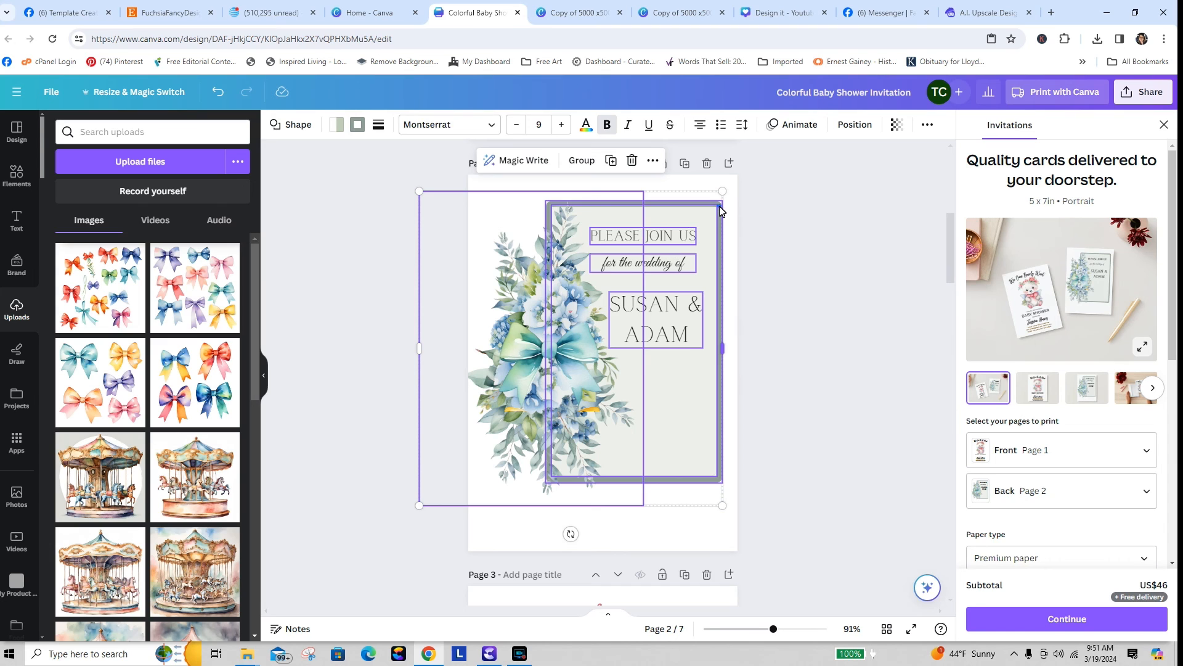
click(759, 240)
- Delete the pale sage panel and its sage border frame from page 2
click(693, 261)
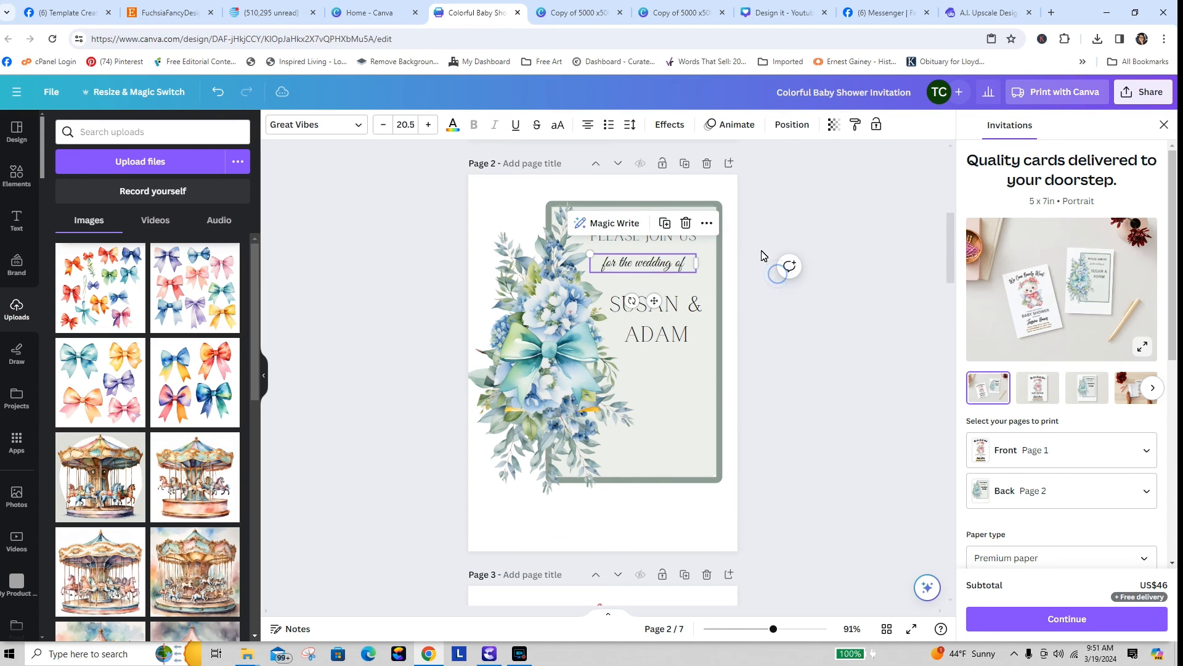
click(793, 224)
click(713, 207)
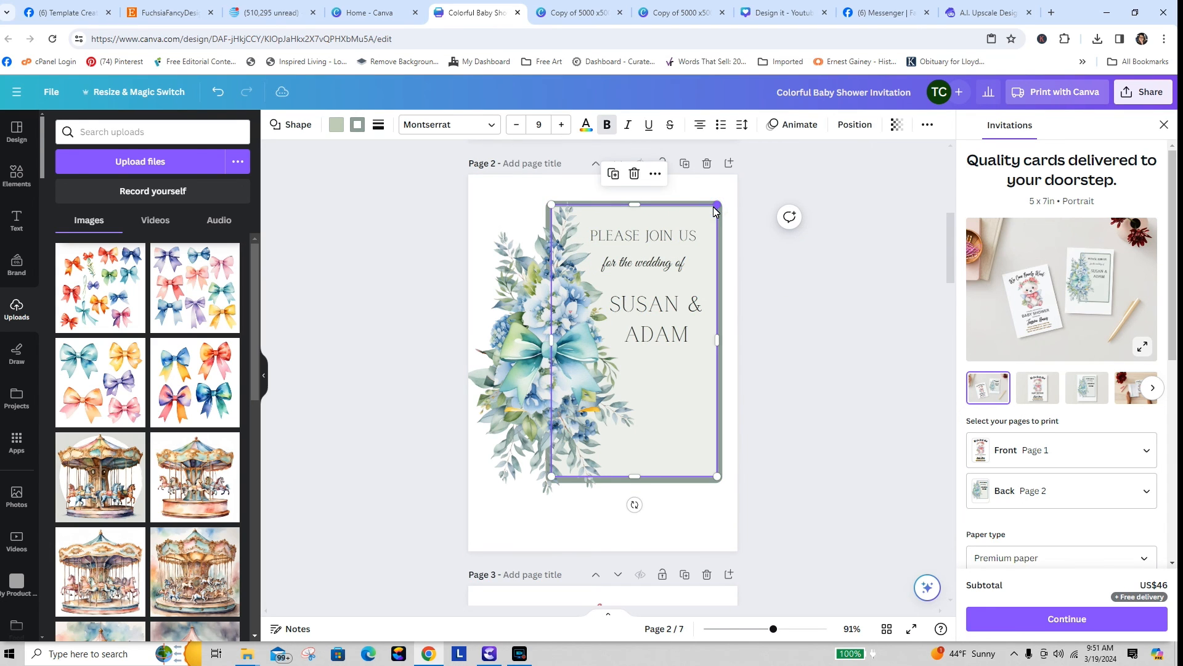
drag(714, 209, 689, 217)
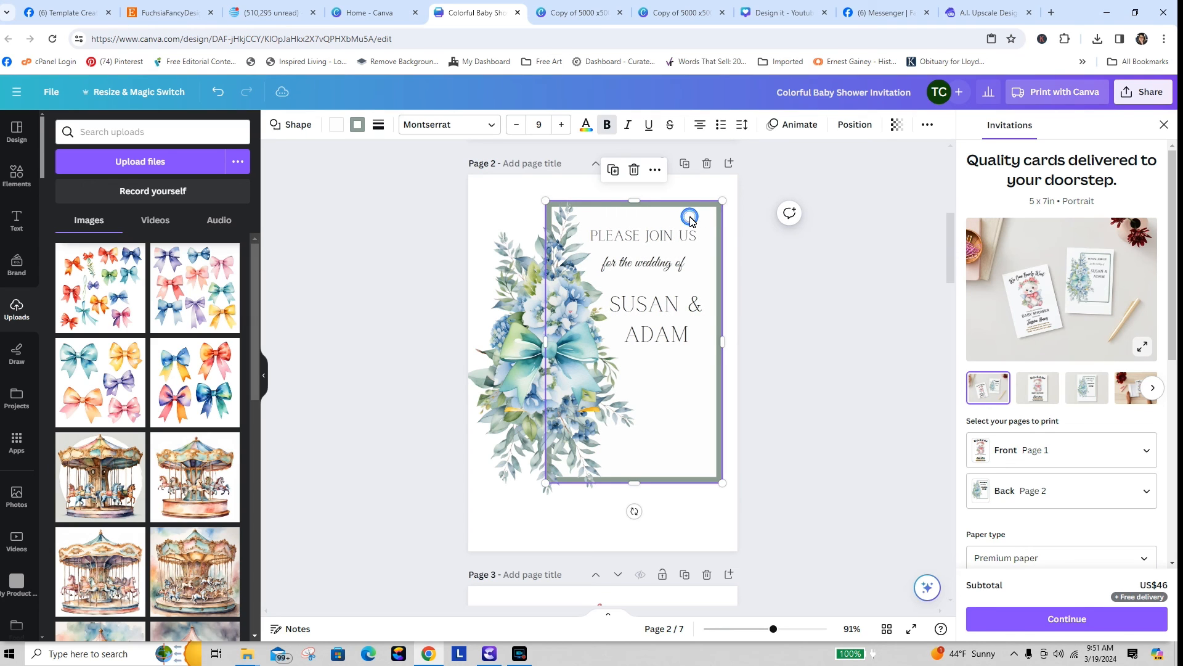
key(Delete)
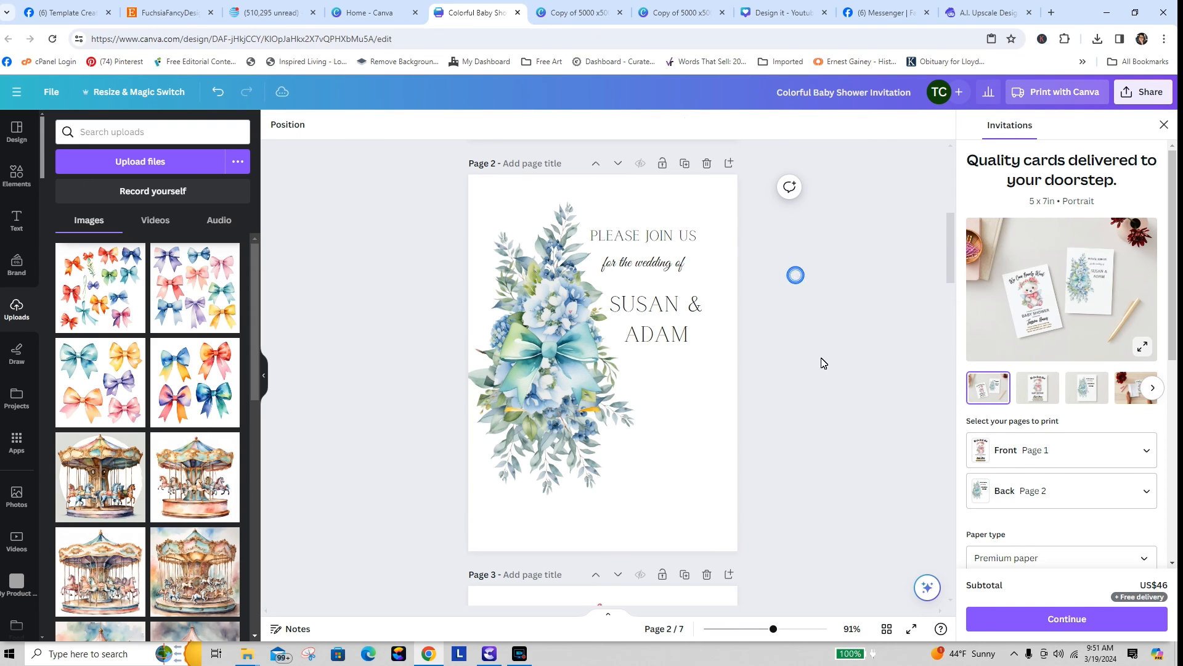
- Nudge the floral arrangement right and down, raise "PLEASE JOIN US", and shift all the wording slightly right
click(543, 387)
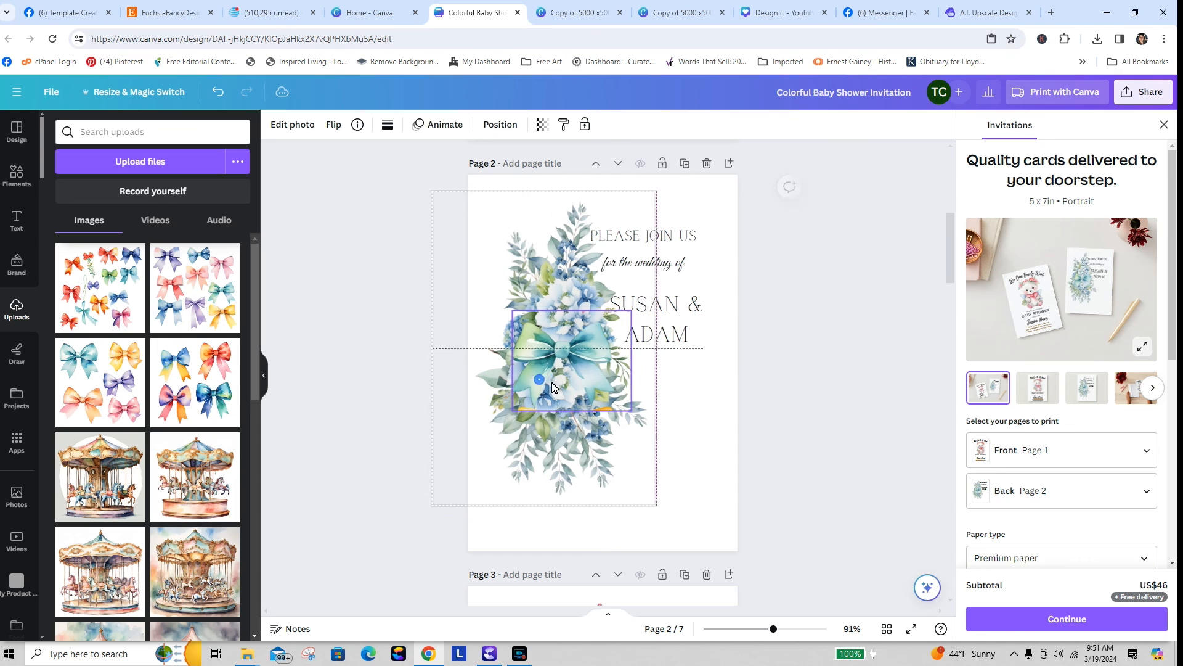
click(753, 437)
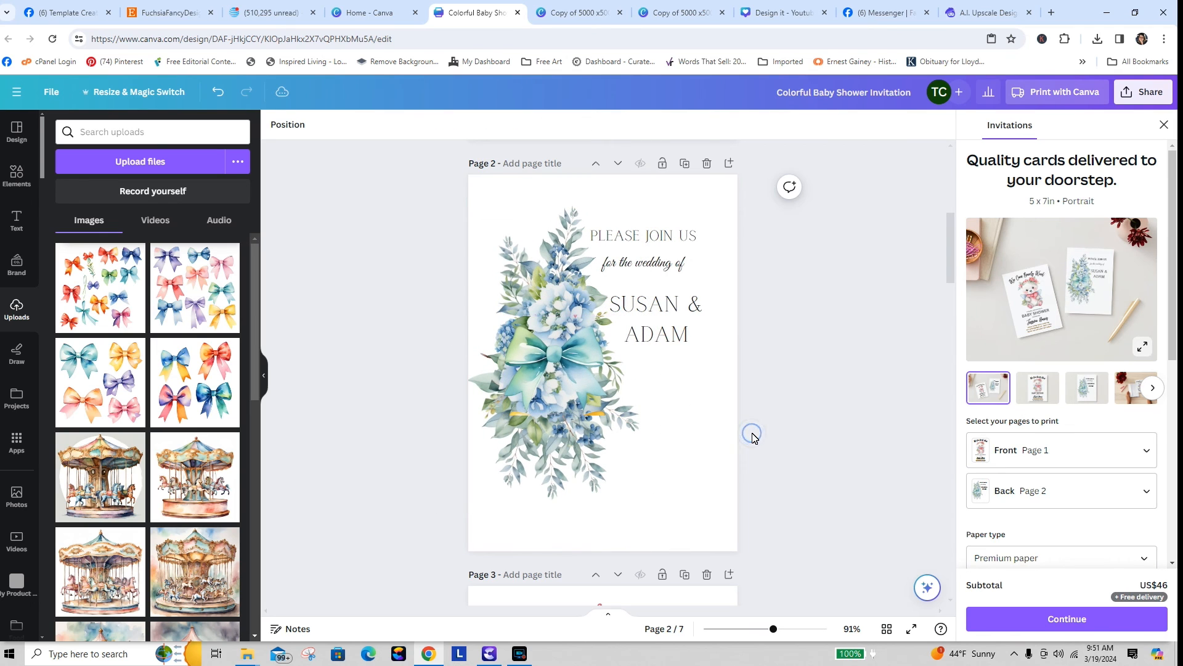
drag(660, 242, 662, 232)
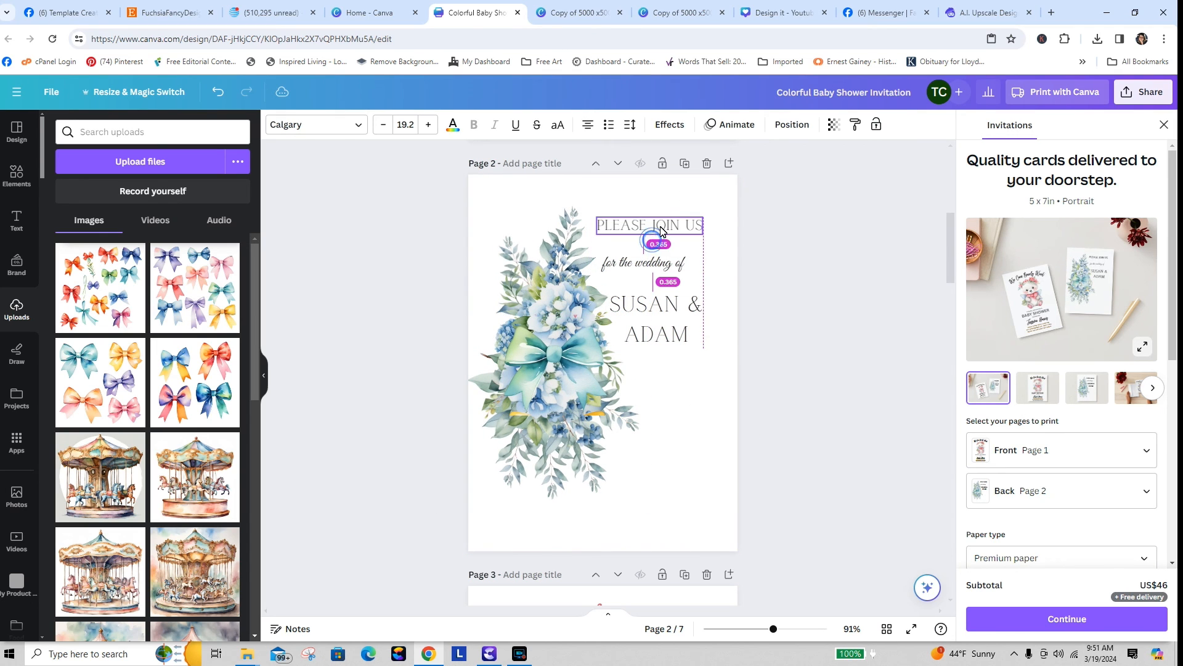
drag(608, 268, 620, 268)
click(632, 314)
drag(632, 318, 640, 318)
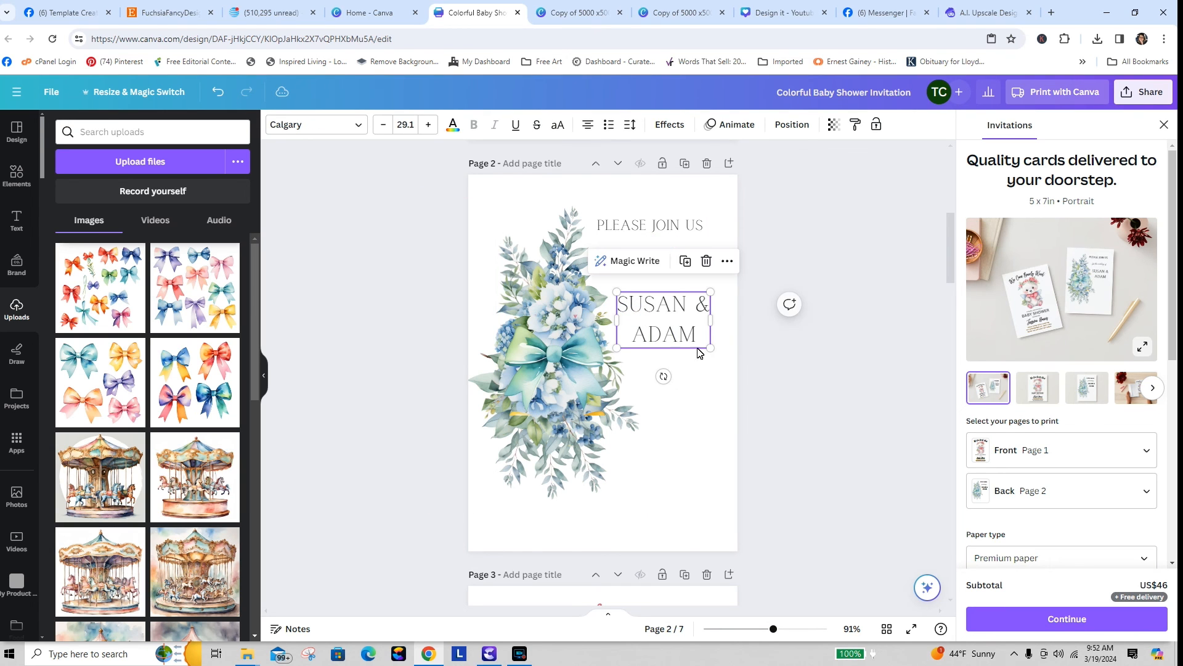
- Enlarge the grouped floral arrangement on page 2 and position it along the page's left edge, partly running off the page
click(748, 379)
click(568, 423)
click(798, 503)
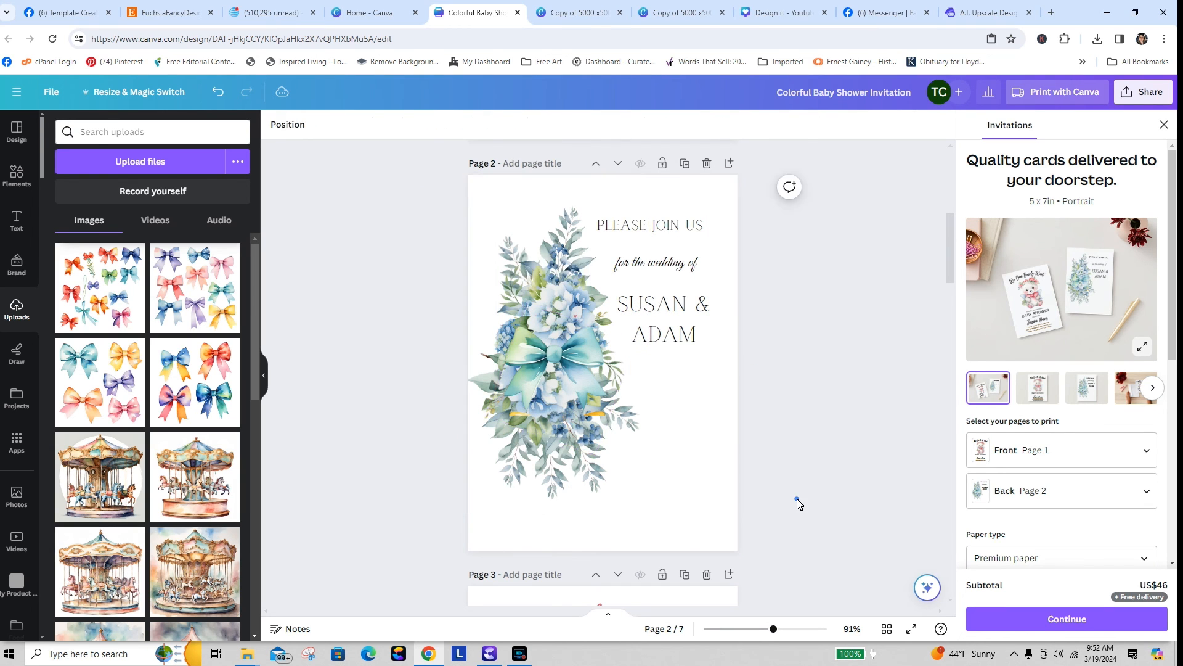
click(557, 399)
drag(538, 514, 539, 563)
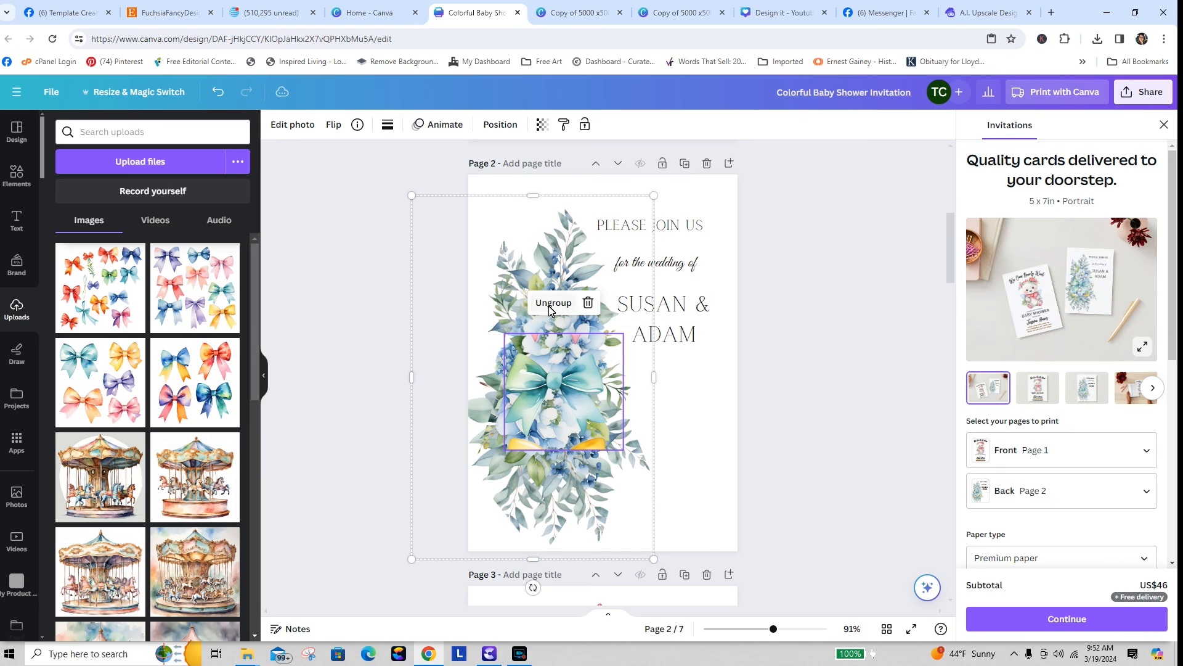
mouse_move(535, 197)
mouse_down()
mouse_move(535, 165)
mouse_move(536, 197)
mouse_up()
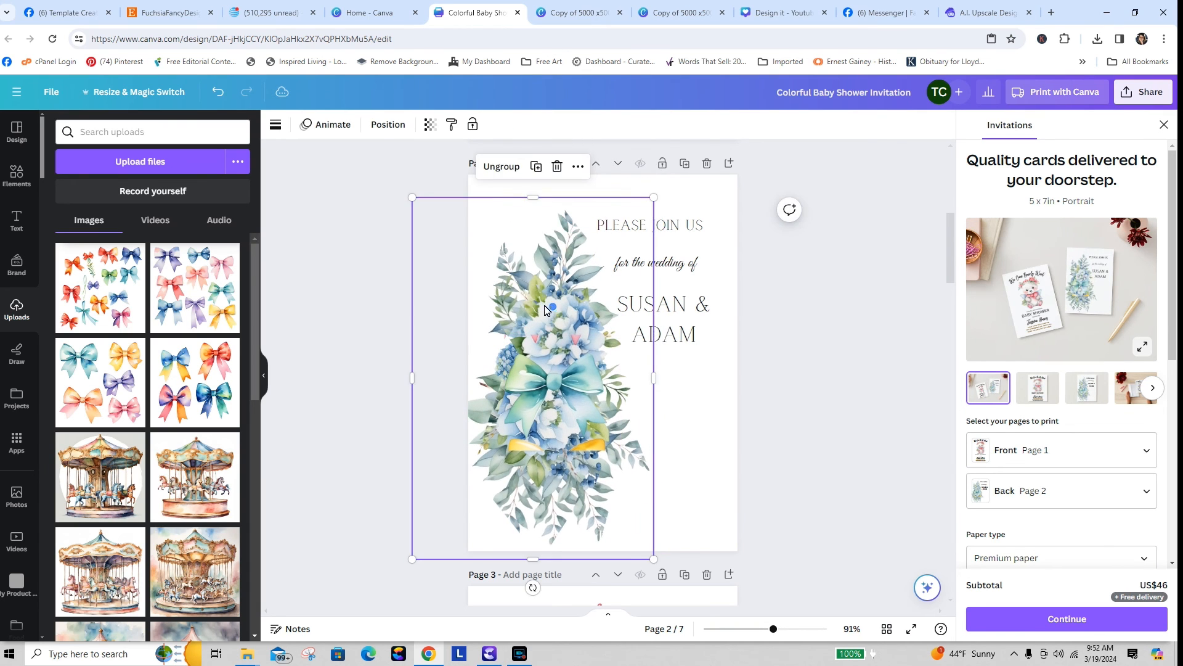
drag(545, 309, 523, 271)
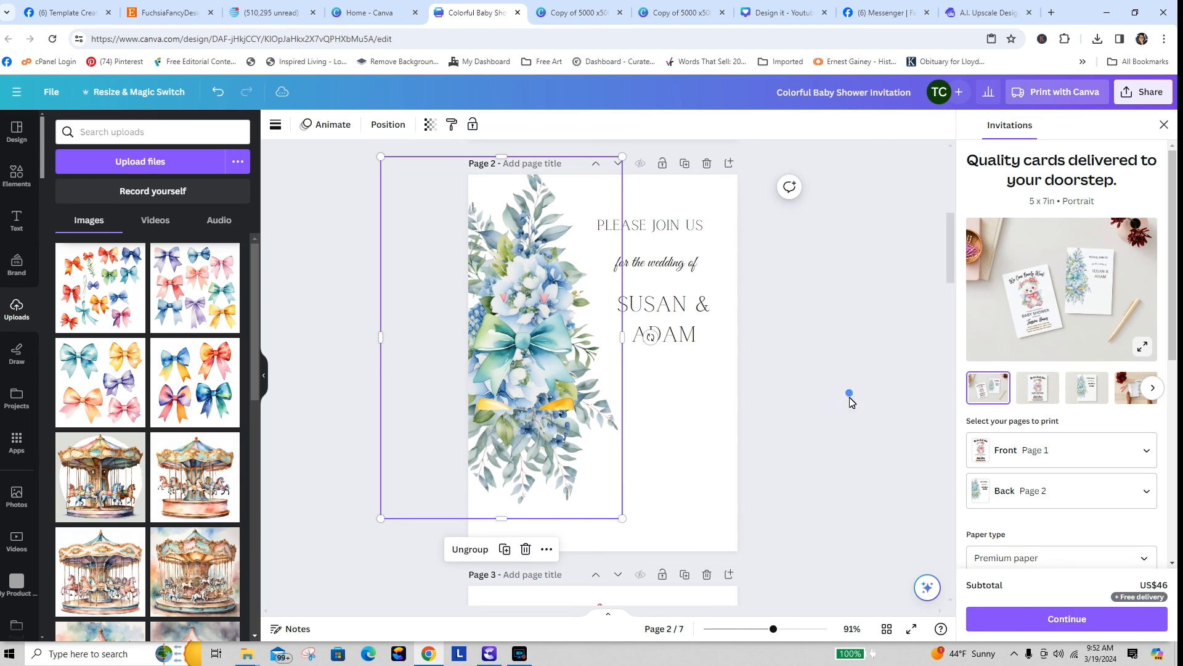
click(849, 397)
mouse_move(544, 406)
mouse_down()
mouse_move(545, 434)
mouse_move(546, 424)
mouse_up()
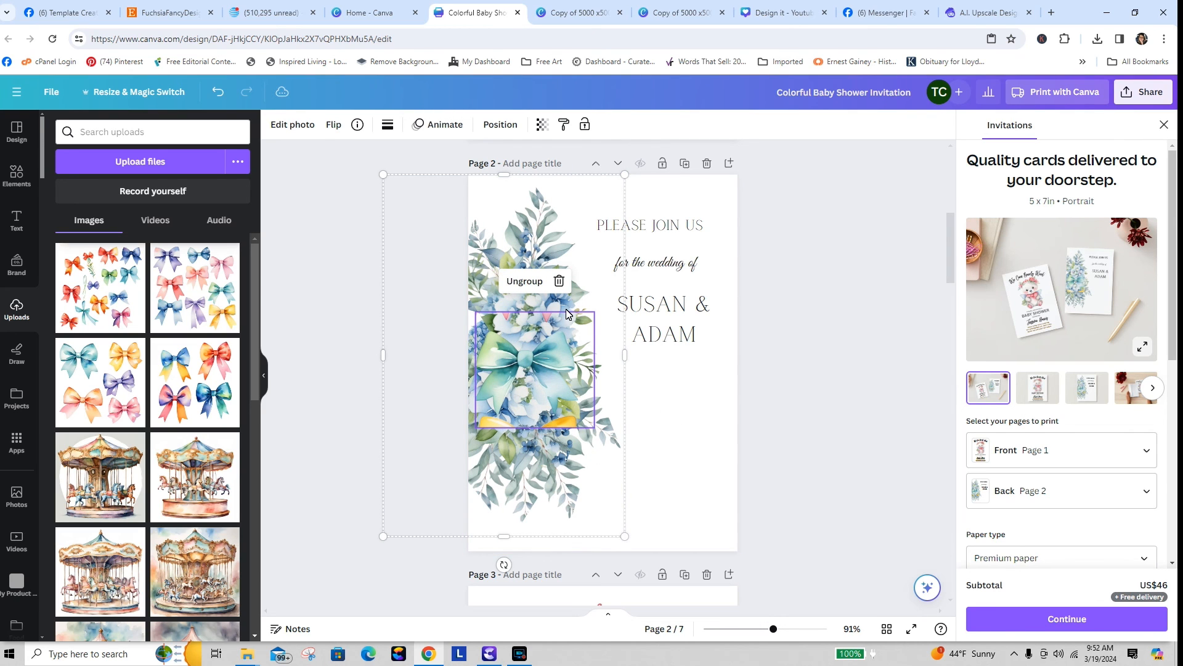
right_click(579, 241)
click(619, 253)
click(729, 164)
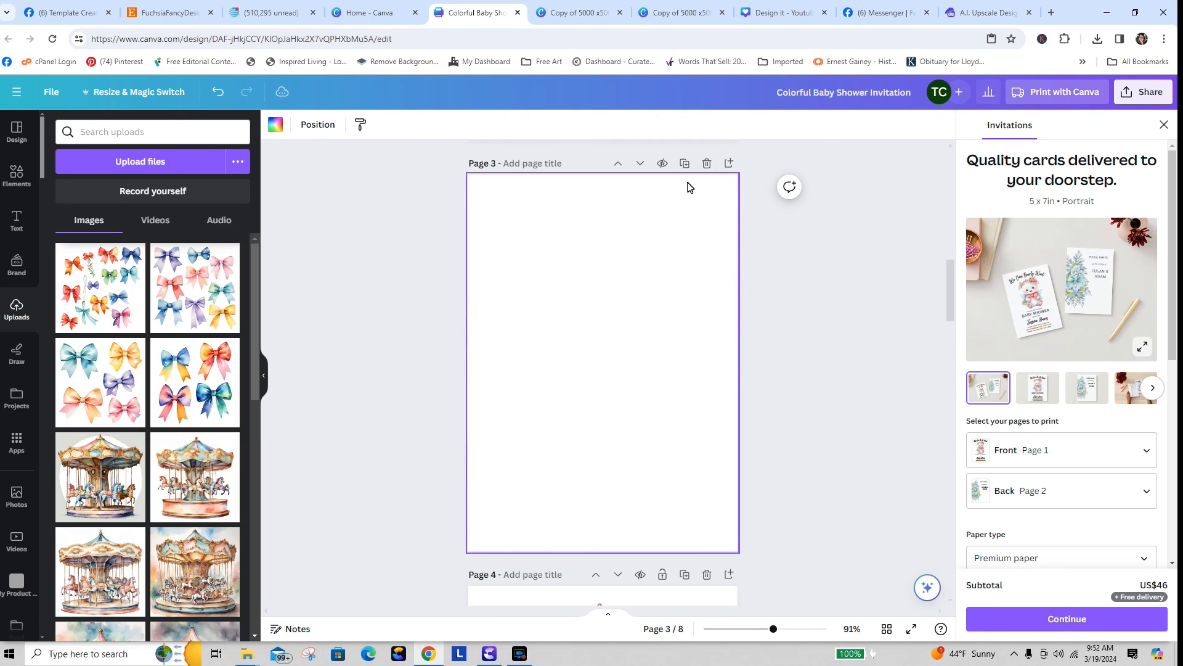
click(707, 164)
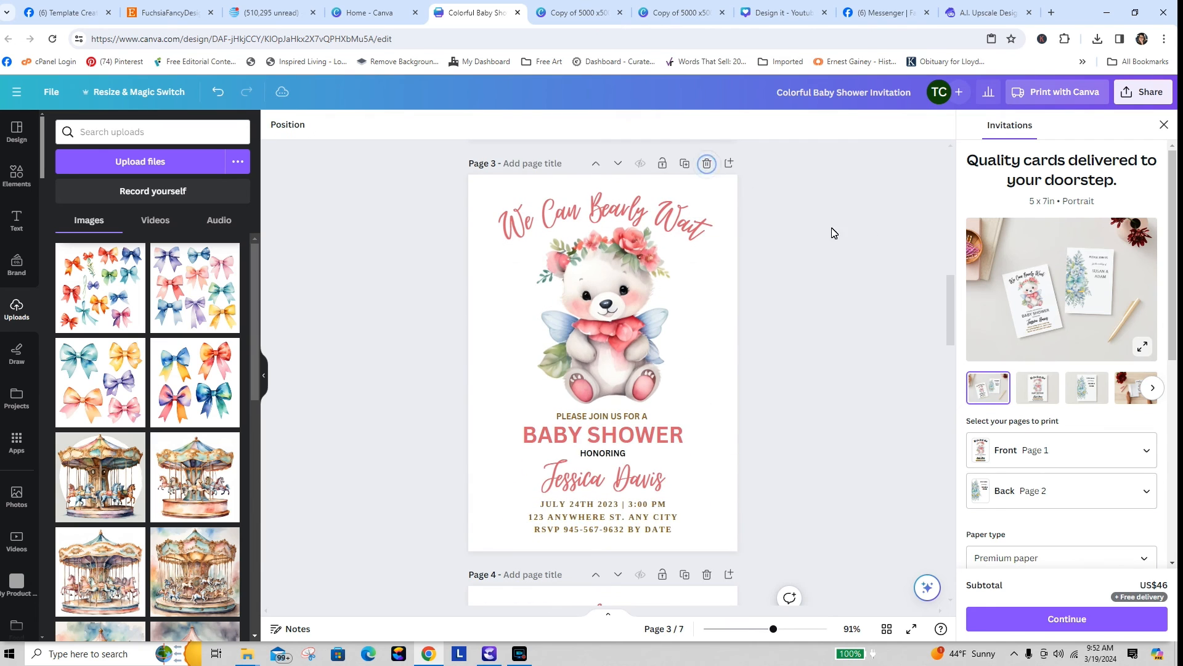
- Duplicate page 2 and, on the copy, rotate the floral arrangement a quarter turn and place it along the page's bottom edge
scroll(944, 300, up, 8)
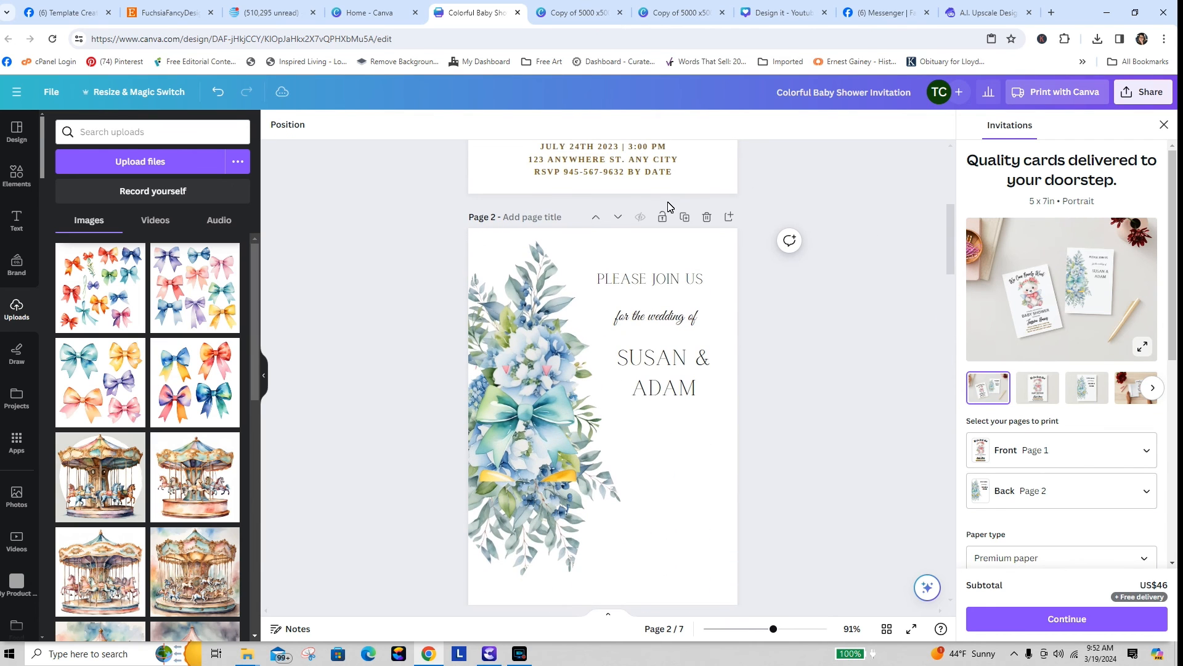
click(684, 217)
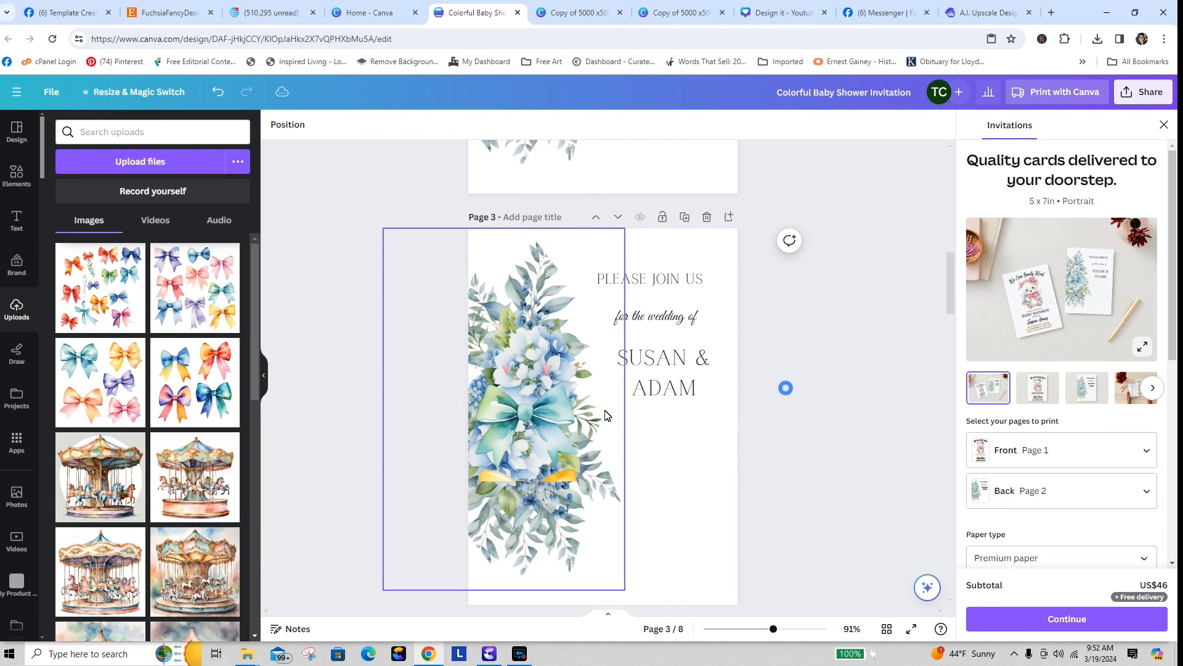
click(558, 409)
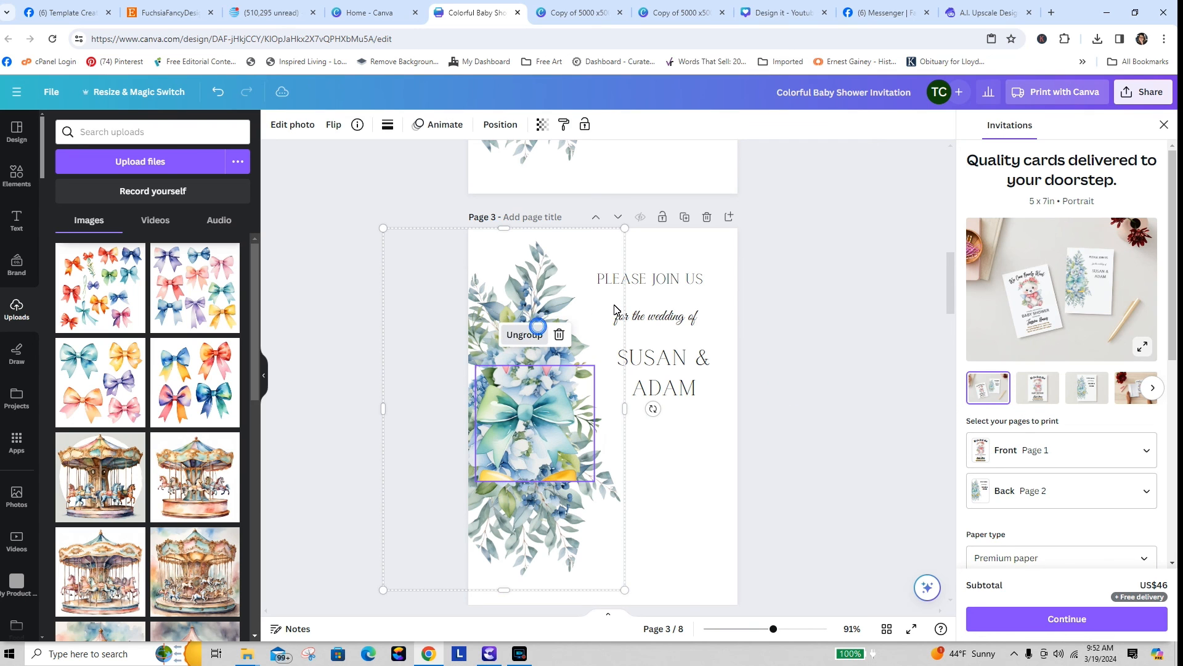
drag(510, 317, 614, 277)
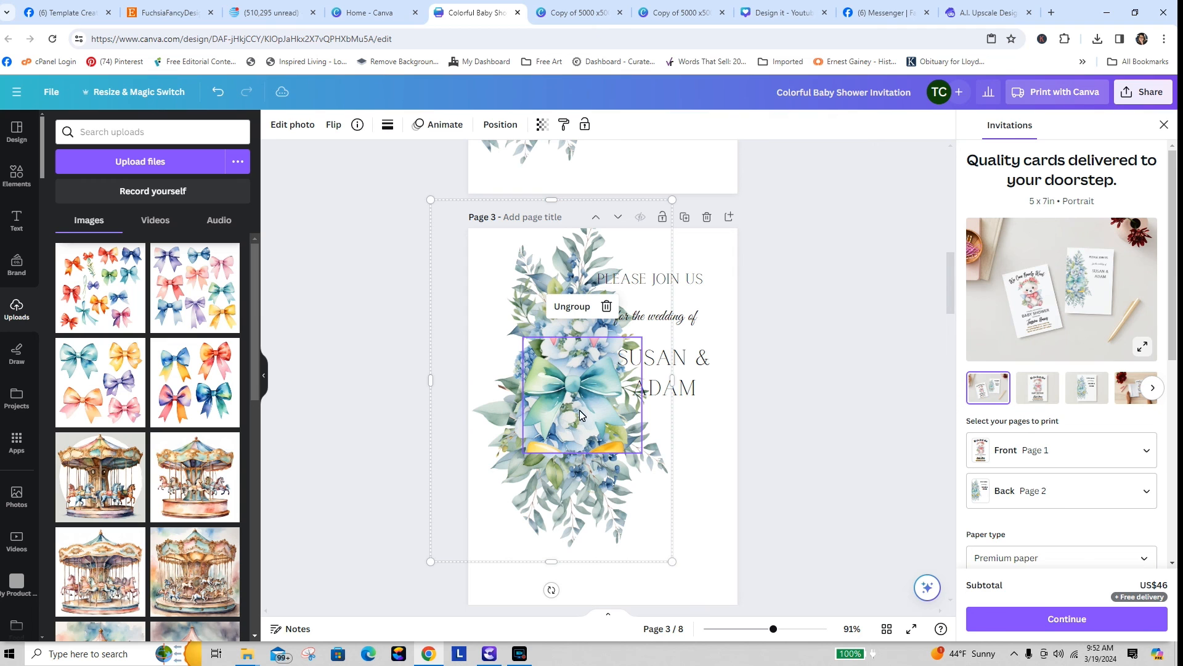
drag(551, 591, 736, 390)
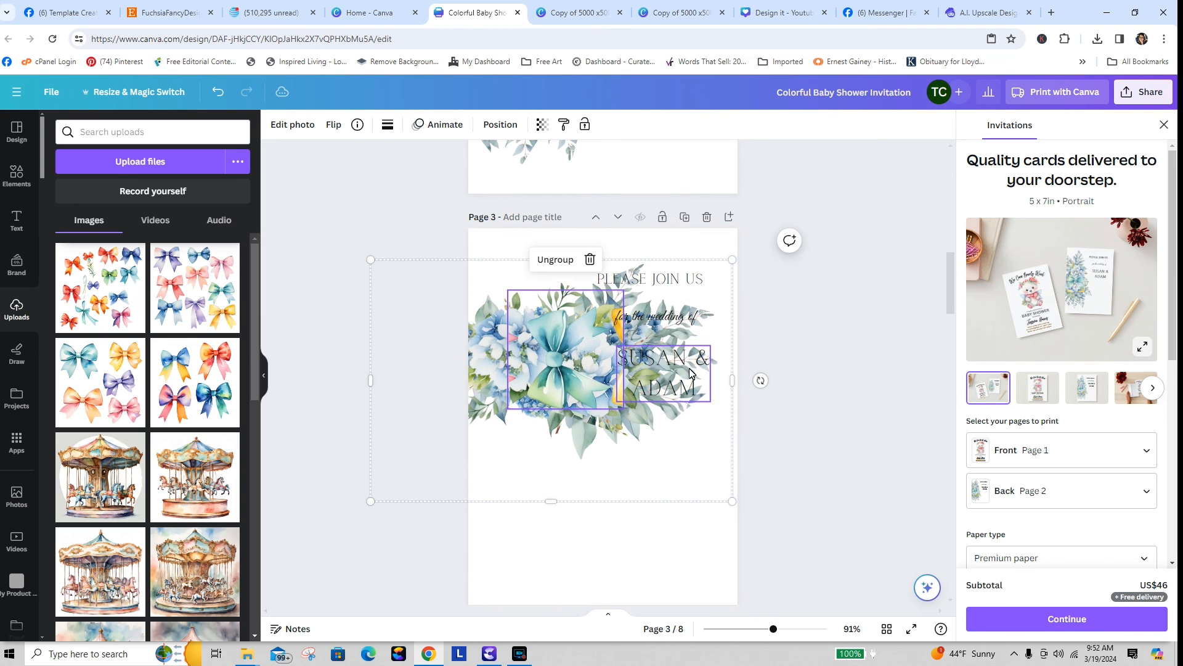
drag(492, 355, 528, 616)
- Move the three wording lines toward the centre of page 3, and place the tilted floral arrangement in the page's upper-left corner
drag(804, 249, 614, 414)
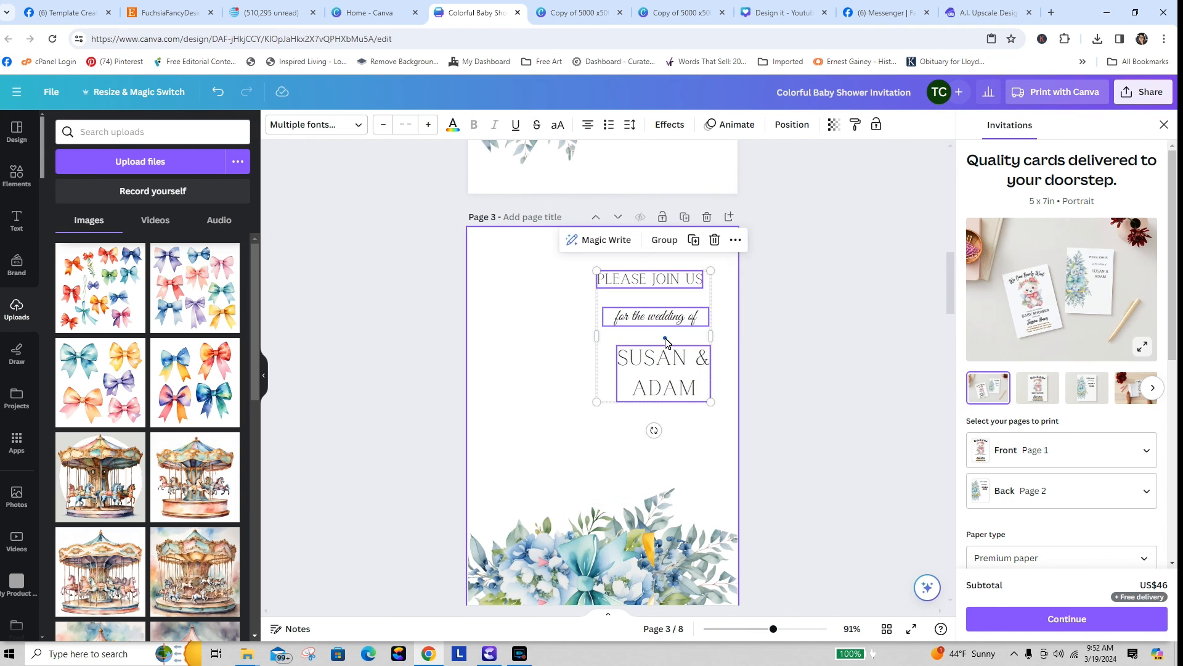
drag(665, 345, 610, 427)
drag(700, 576, 769, 283)
drag(860, 308, 542, 253)
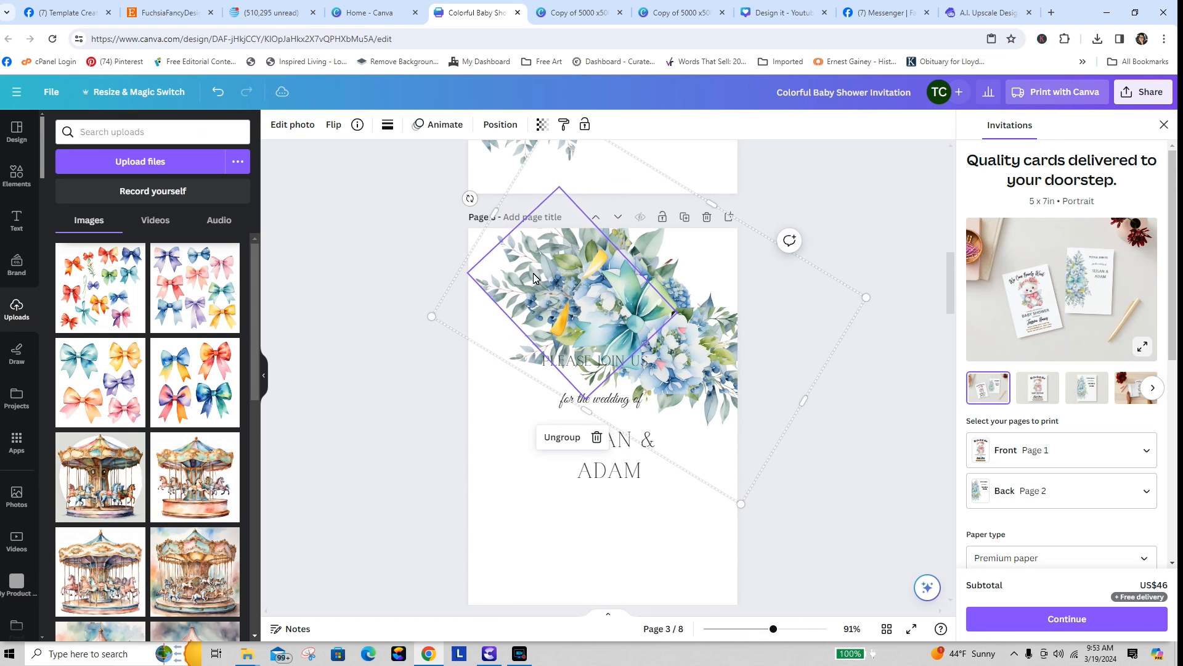
drag(548, 296, 416, 239)
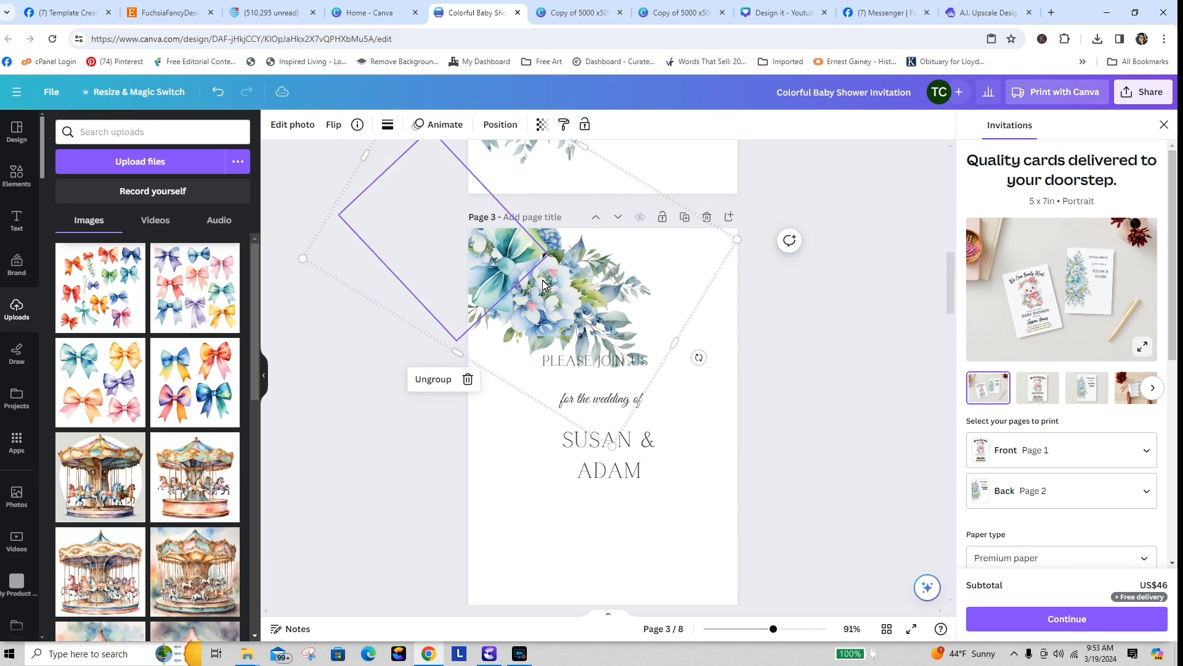
- Ungroup the corner arrangement on page 3, then rotate and reposition its flower cluster and shift the lower leaf sprig slightly down
click(610, 306)
click(547, 220)
click(826, 344)
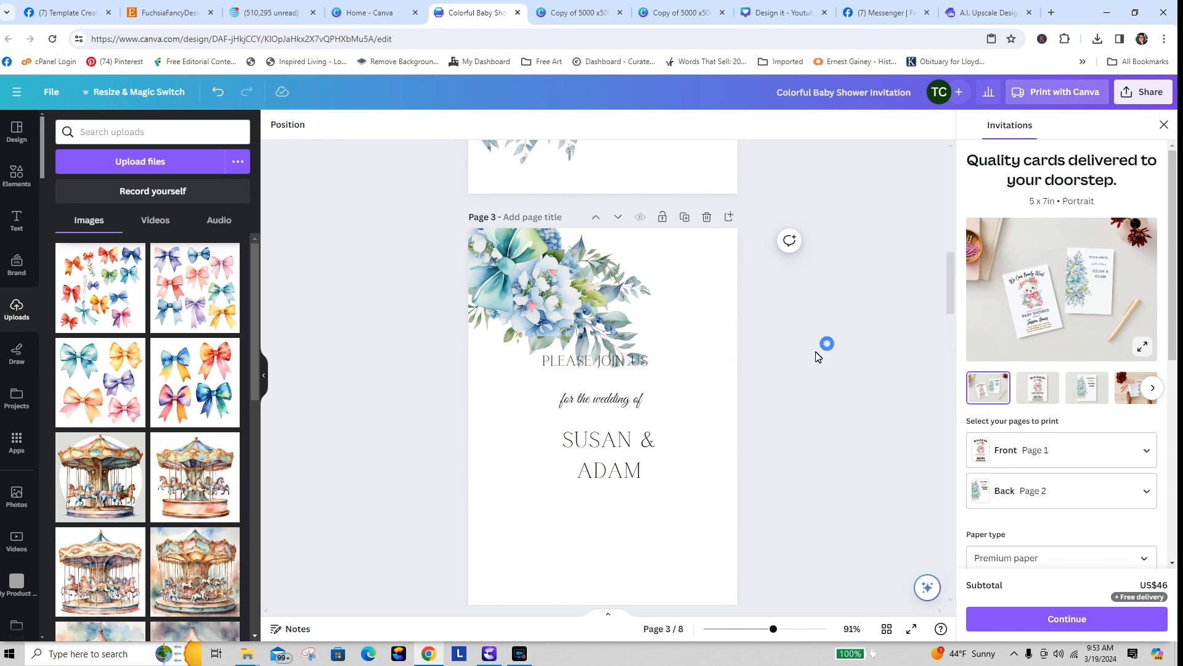
click(525, 260)
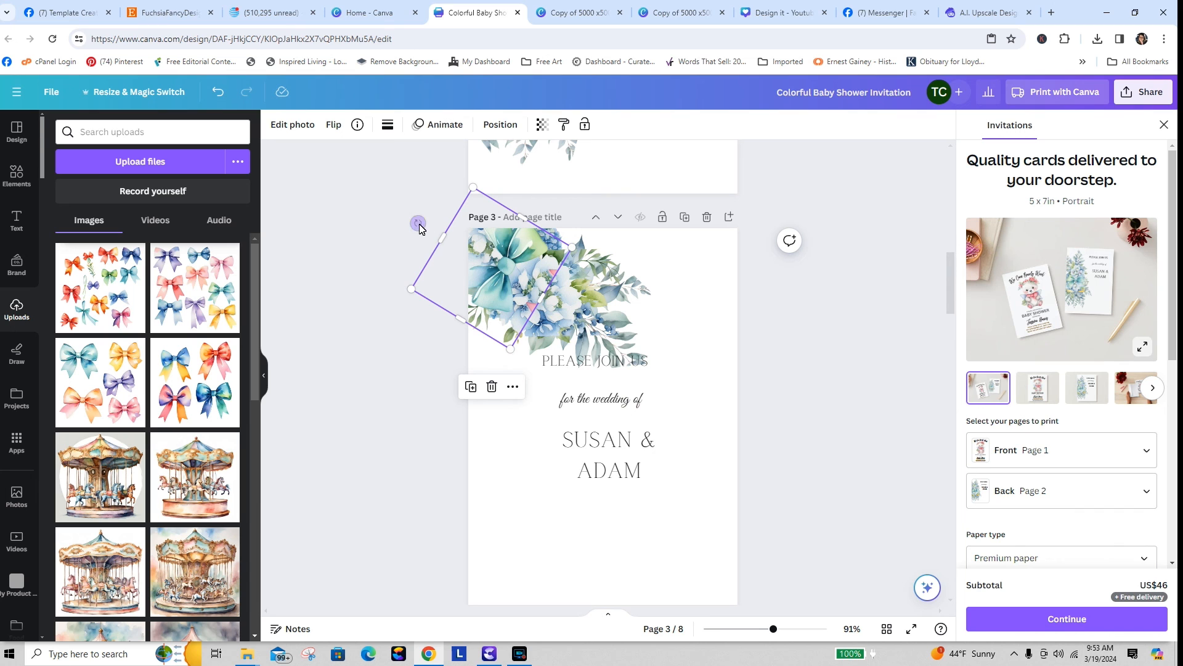
drag(418, 223, 525, 302)
drag(490, 260, 522, 260)
click(638, 349)
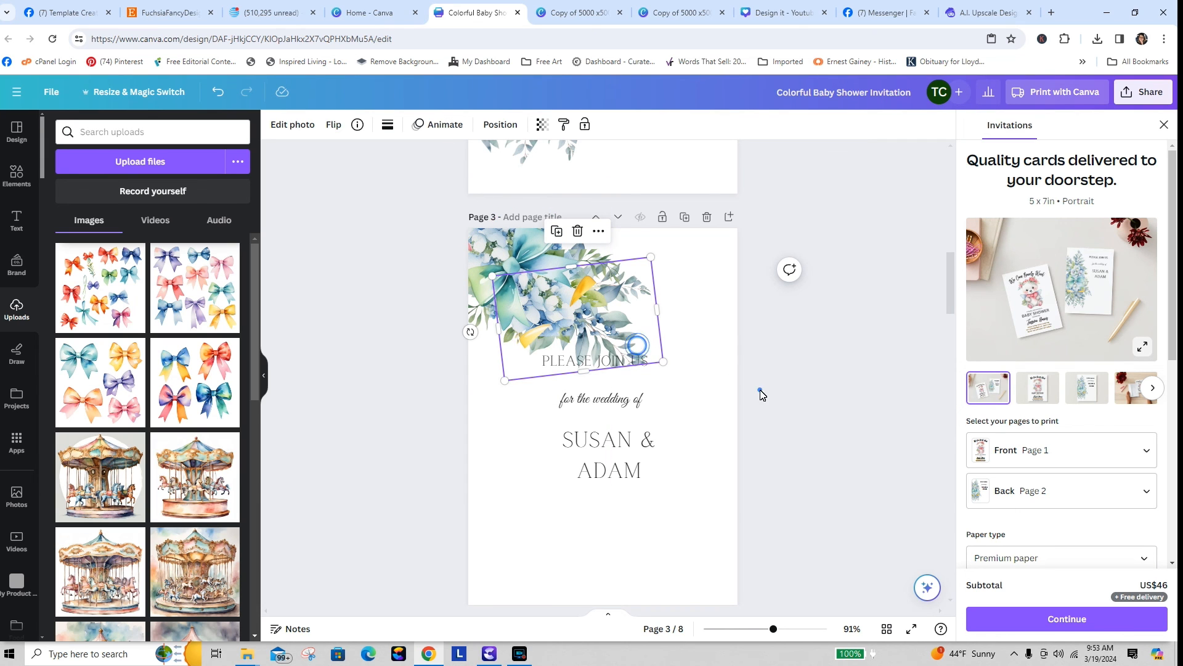
mouse_move(579, 367)
mouse_down()
mouse_move(570, 362)
mouse_move(571, 380)
mouse_up()
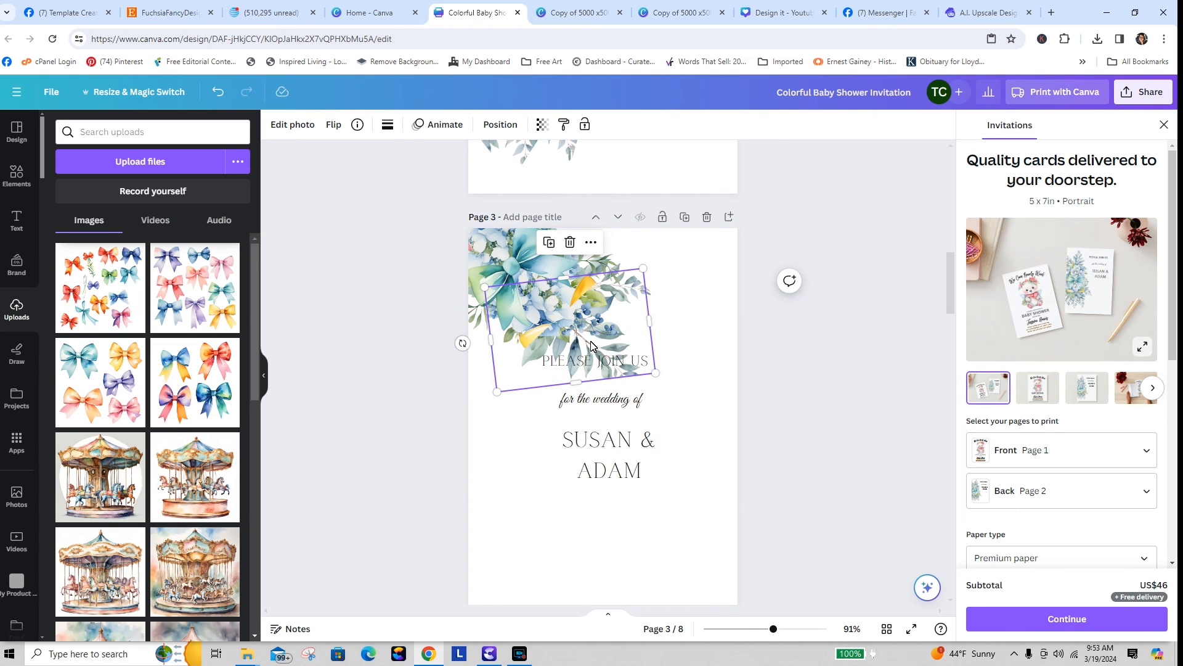
- Duplicate the leaf sprig and rotate the copy into the lower-right corner of page 3, pointing inward
click(553, 245)
mouse_move(591, 364)
mouse_down()
mouse_move(703, 595)
mouse_move(723, 593)
mouse_move(623, 543)
mouse_move(528, 562)
mouse_up()
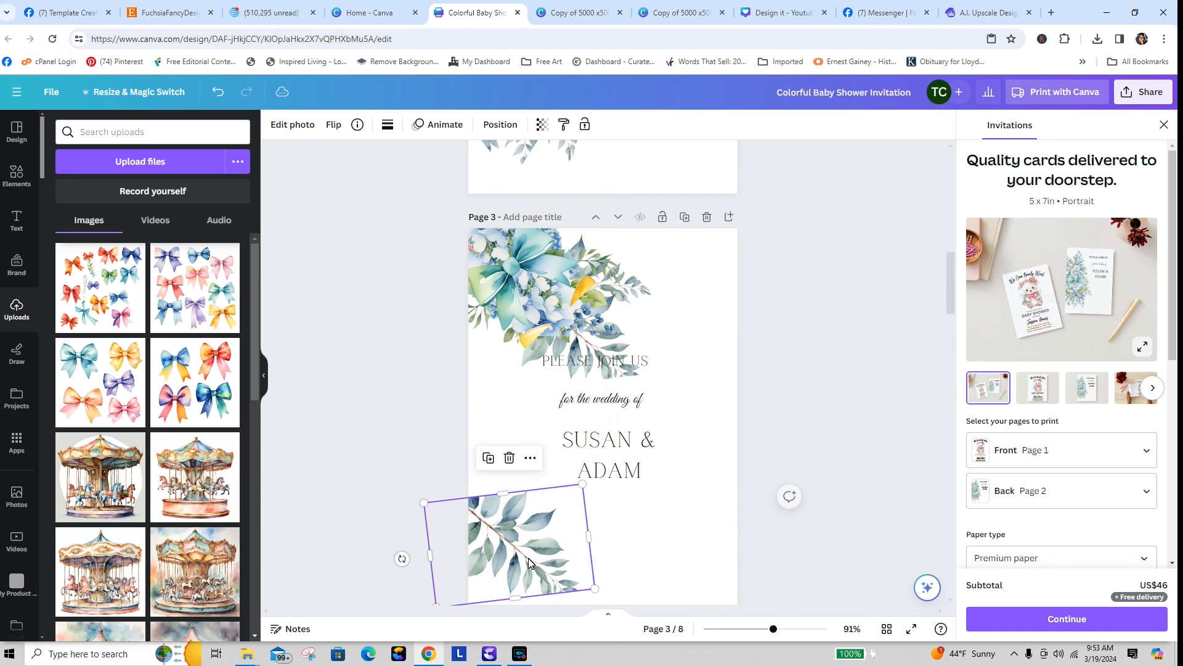
mouse_move(402, 562)
mouse_down()
mouse_move(551, 579)
mouse_move(563, 531)
mouse_move(728, 579)
mouse_up()
click(806, 469)
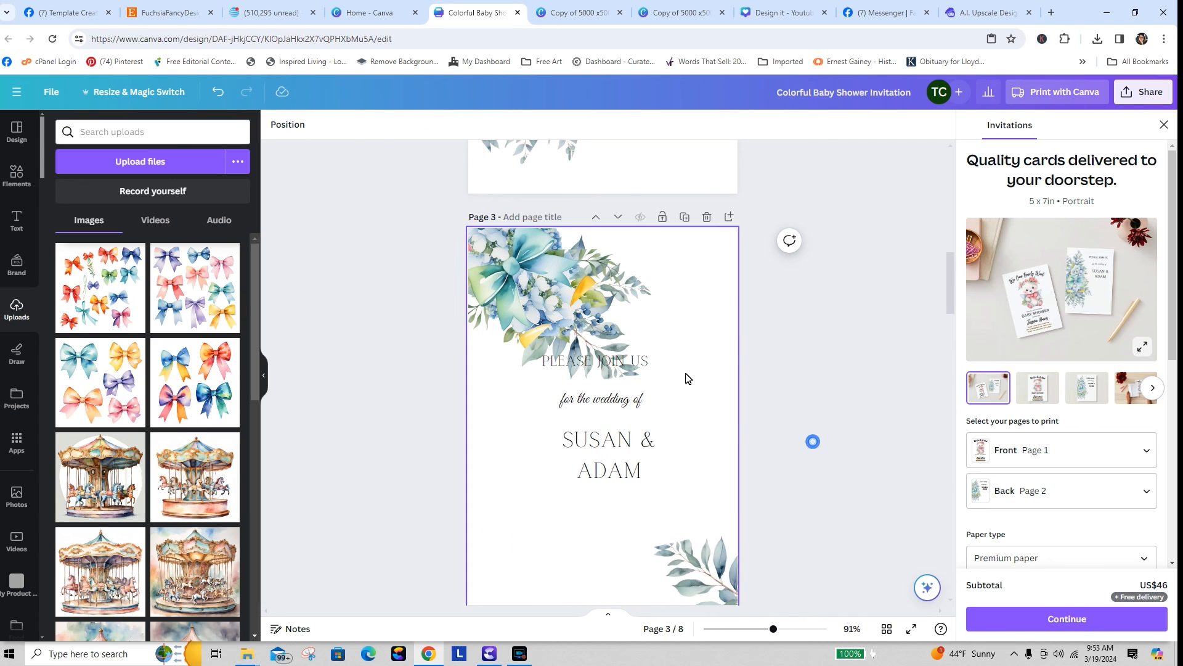
- Move "for the wedding of" below the couple's names and "PLEASE JOIN US" just above the names, clear of the leaves
click(646, 367)
mouse_move(645, 366)
mouse_down()
mouse_move(656, 480)
mouse_move(659, 425)
mouse_move(707, 466)
mouse_move(618, 538)
mouse_up()
click(713, 415)
click(658, 419)
drag(658, 419, 659, 413)
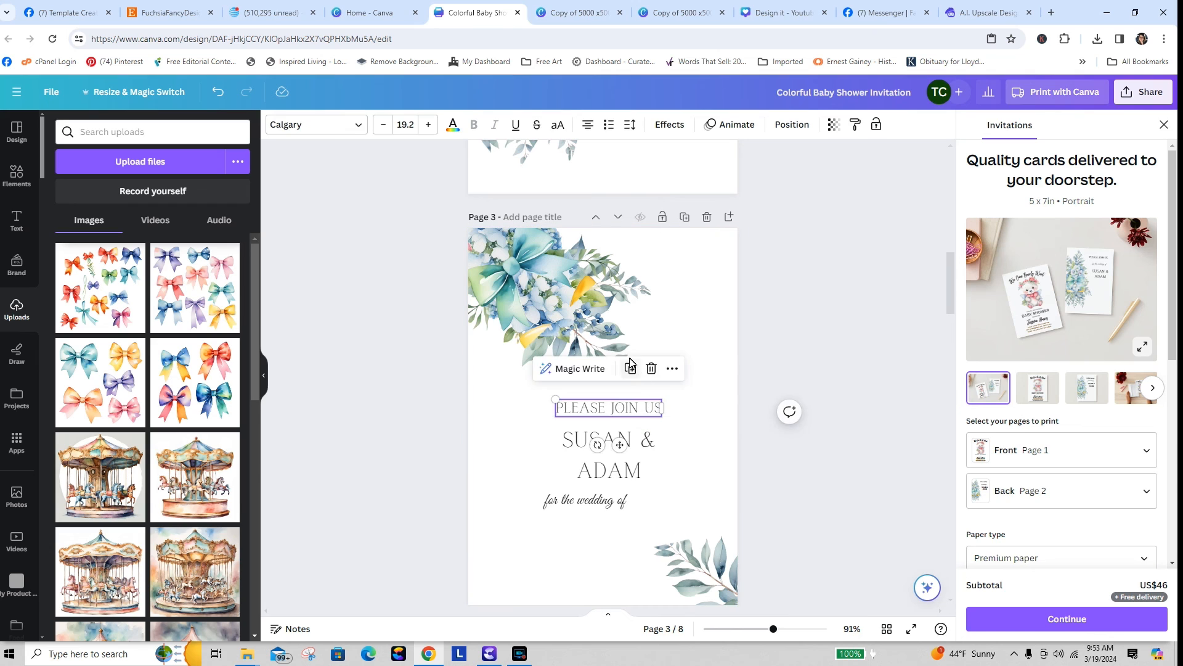
- Stretch the leaf sprig beneath the corner flowers slightly downward
click(610, 339)
drag(583, 387, 584, 410)
click(760, 415)
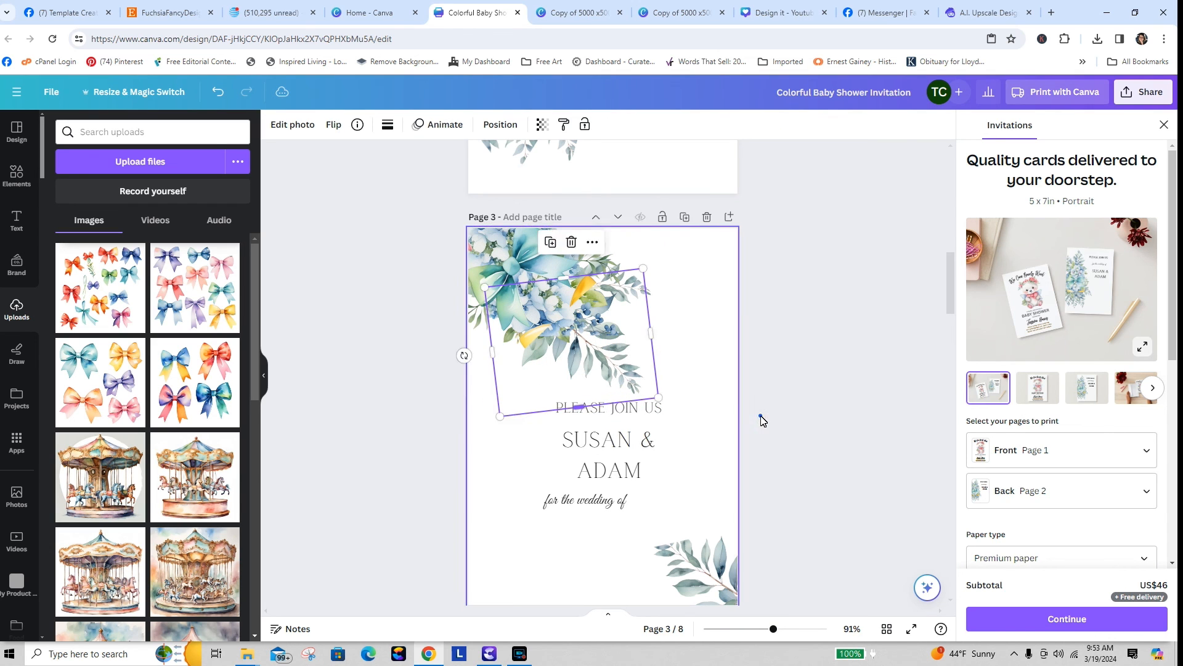
- Widen the couple's names text box, remove the line break so both names share one line, and centre it under "PLEASE JOIN US"
drag(616, 447, 449, 454)
double_click(596, 443)
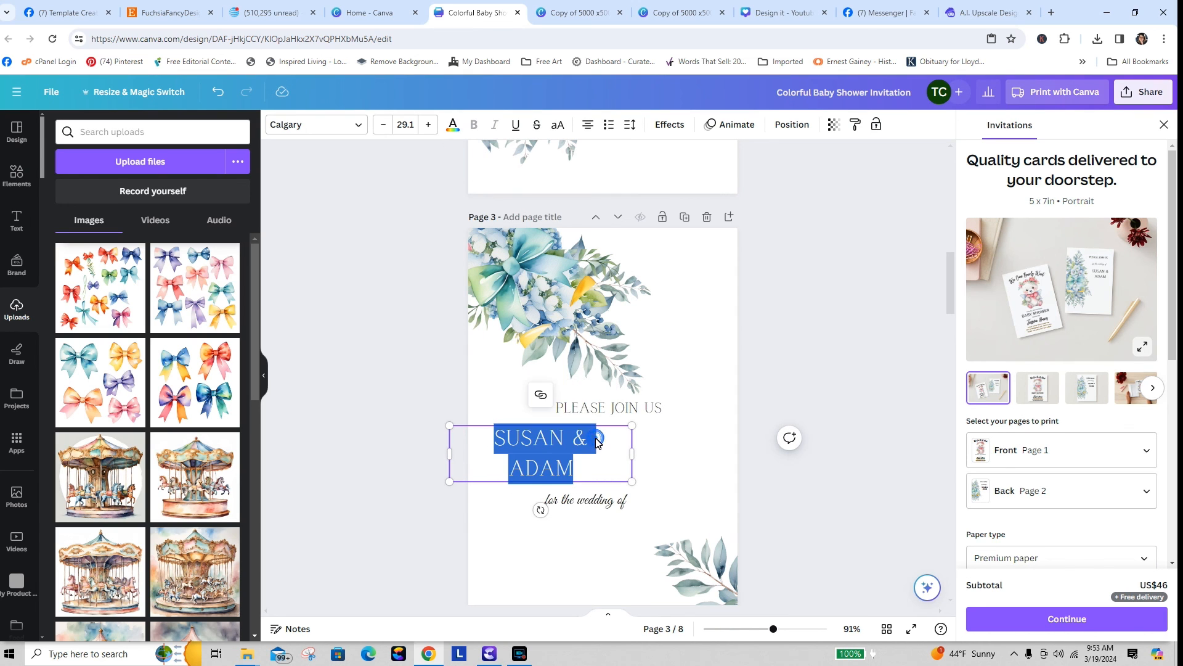
click(596, 442)
key(Delete)
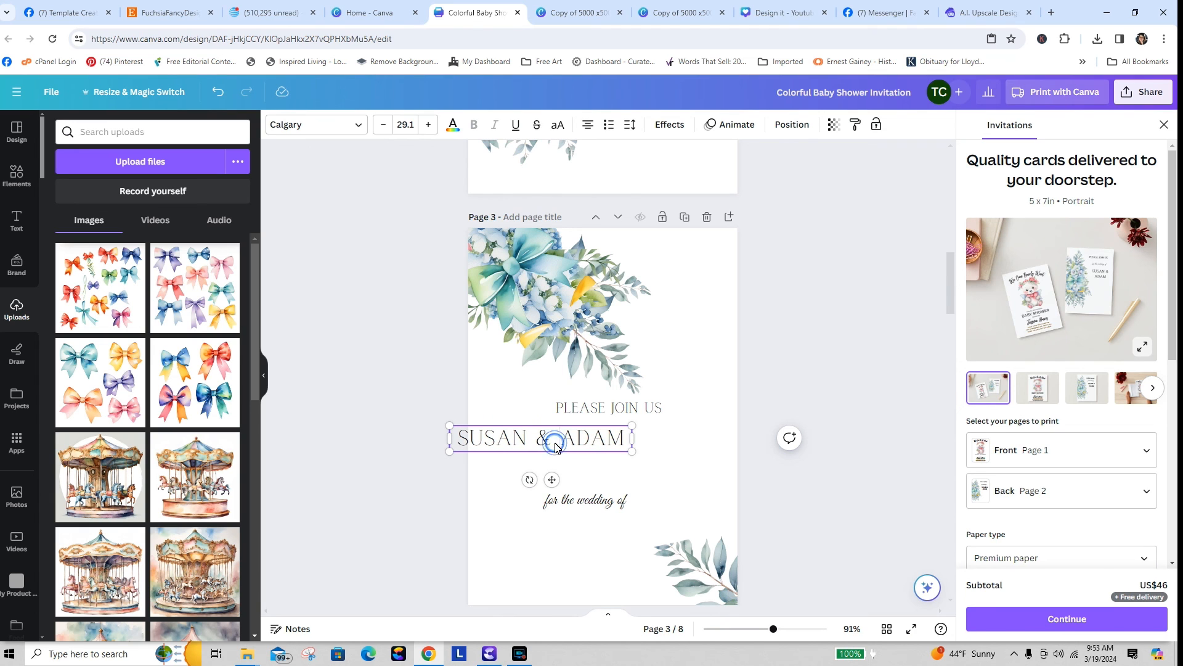
drag(592, 442, 660, 449)
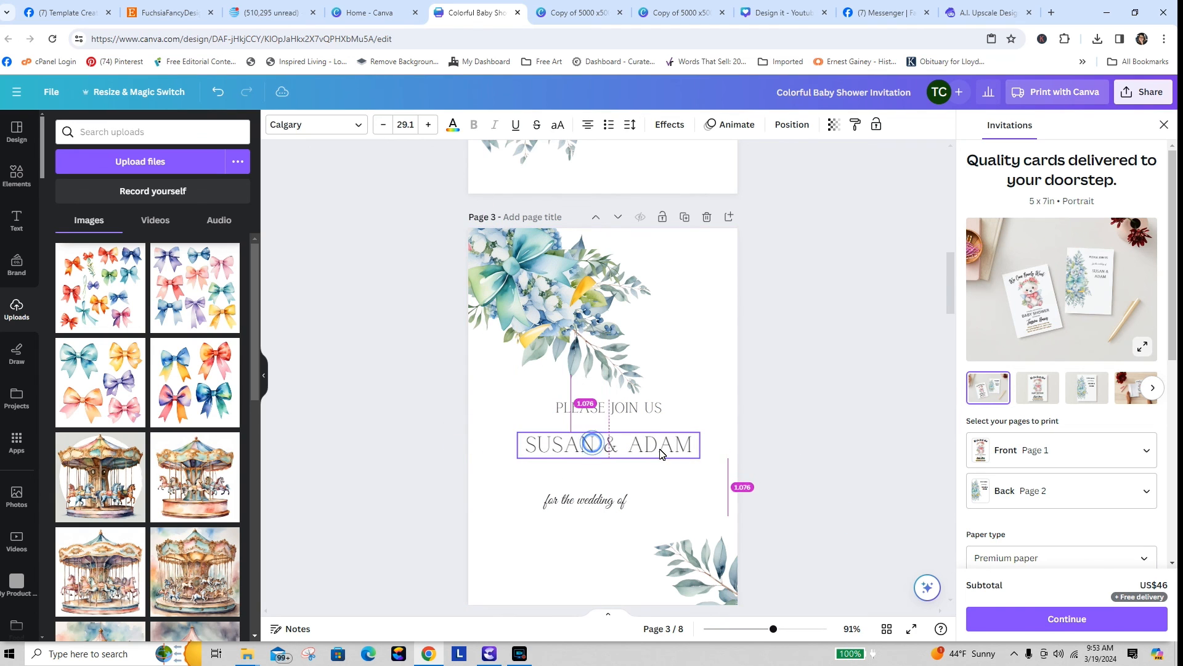
- Place "for the wedding of" between "PLEASE JOIN US" and the couple's names, with the names line lowered to make room
click(771, 390)
drag(634, 410, 649, 436)
click(645, 450)
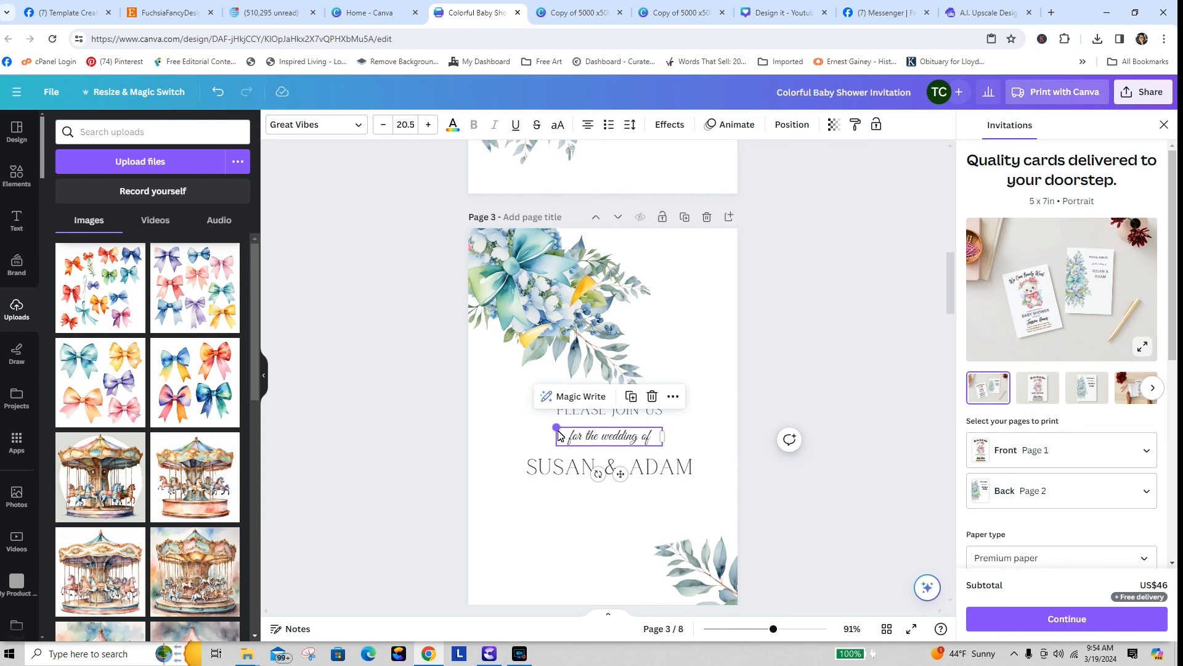
- Enlarge "for the wedding of" to size 36.4, centre it between the other lines, and nudge the couple's names slightly left
drag(559, 435, 474, 412)
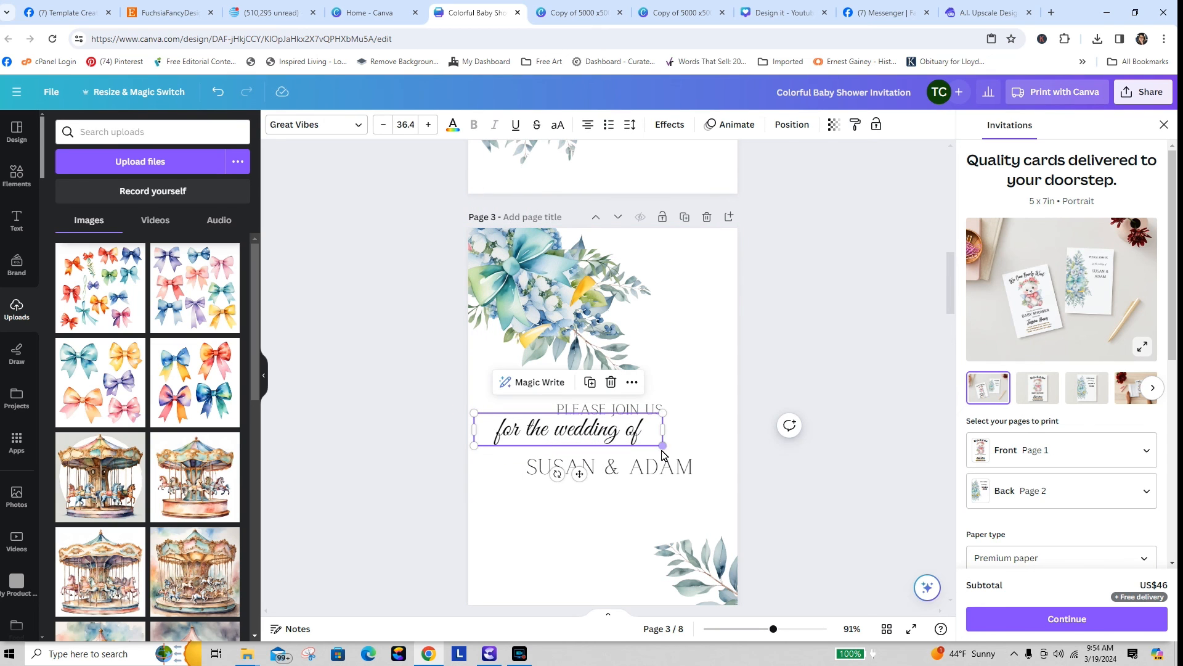
drag(664, 438, 743, 448)
click(789, 464)
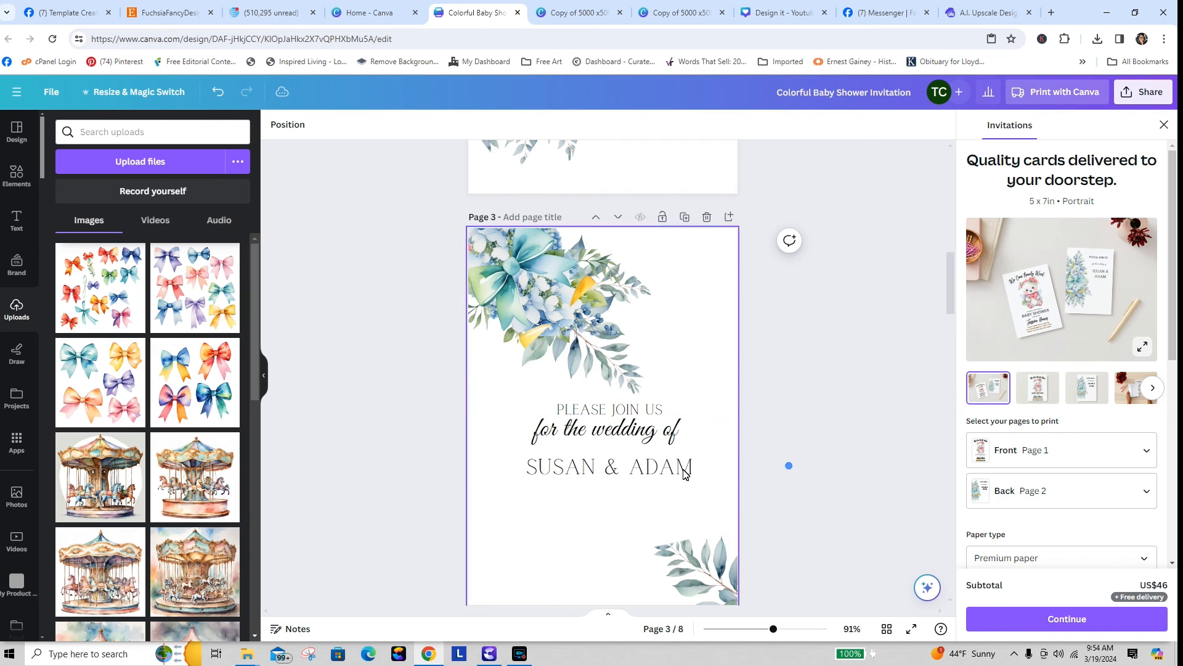
drag(628, 430, 629, 435)
click(695, 471)
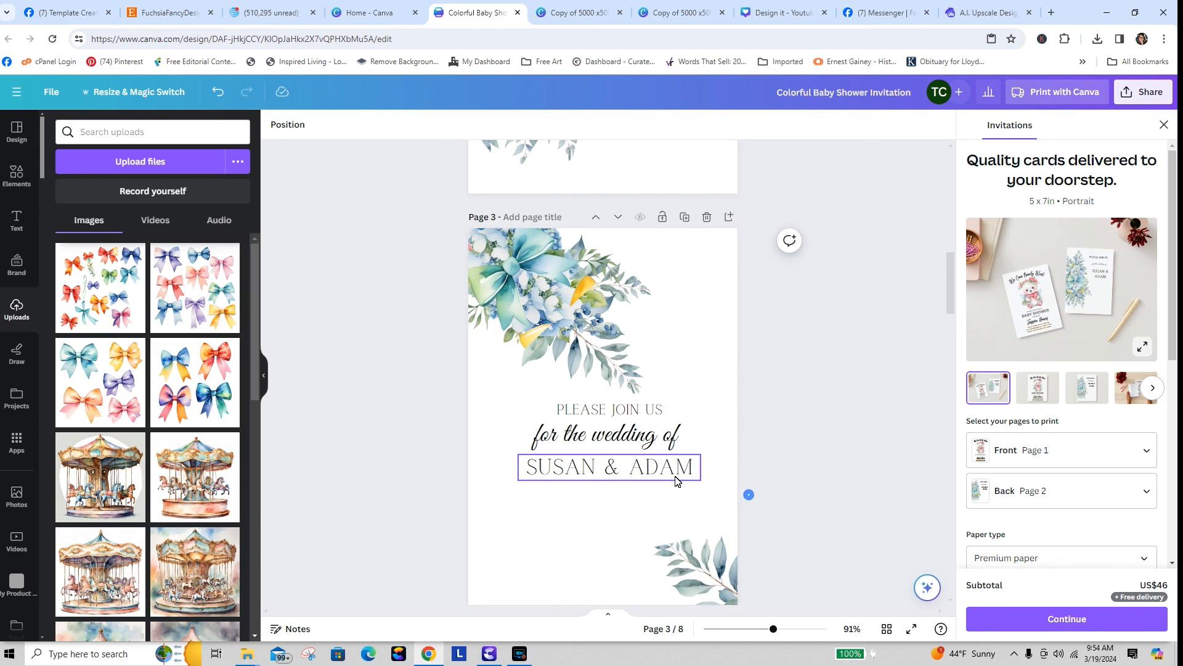
drag(677, 476, 673, 476)
click(785, 492)
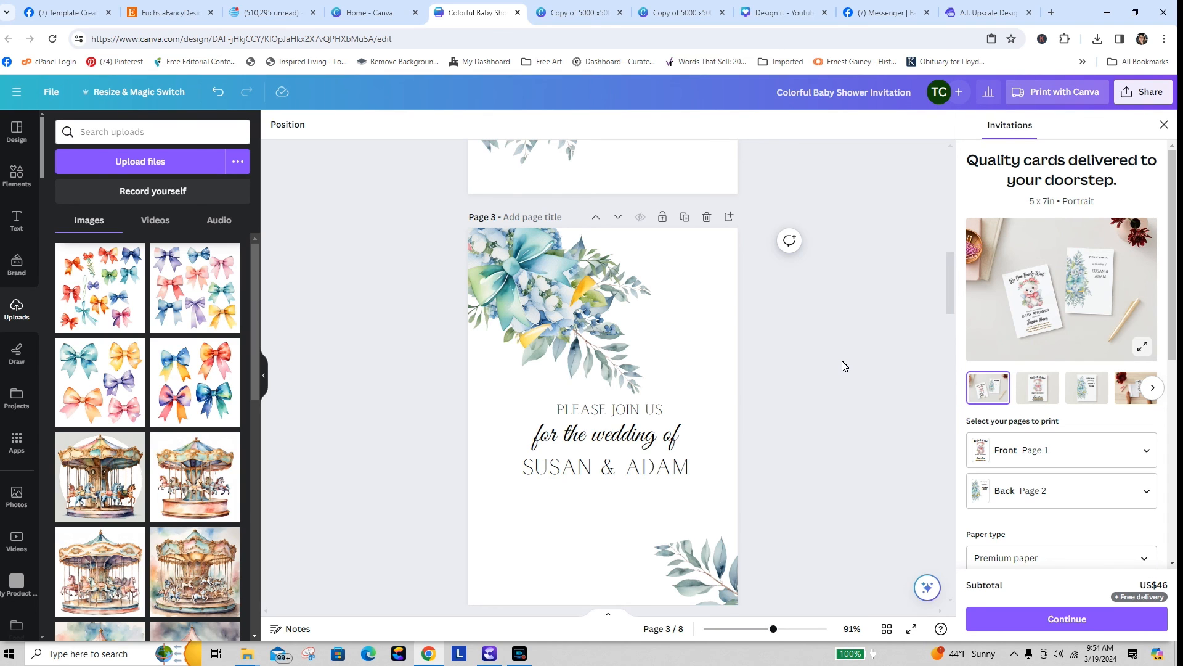
- Try restacking the bow in the page 3 corner arrangement by sending it to the back and bringing it forward
click(593, 292)
drag(596, 299, 574, 281)
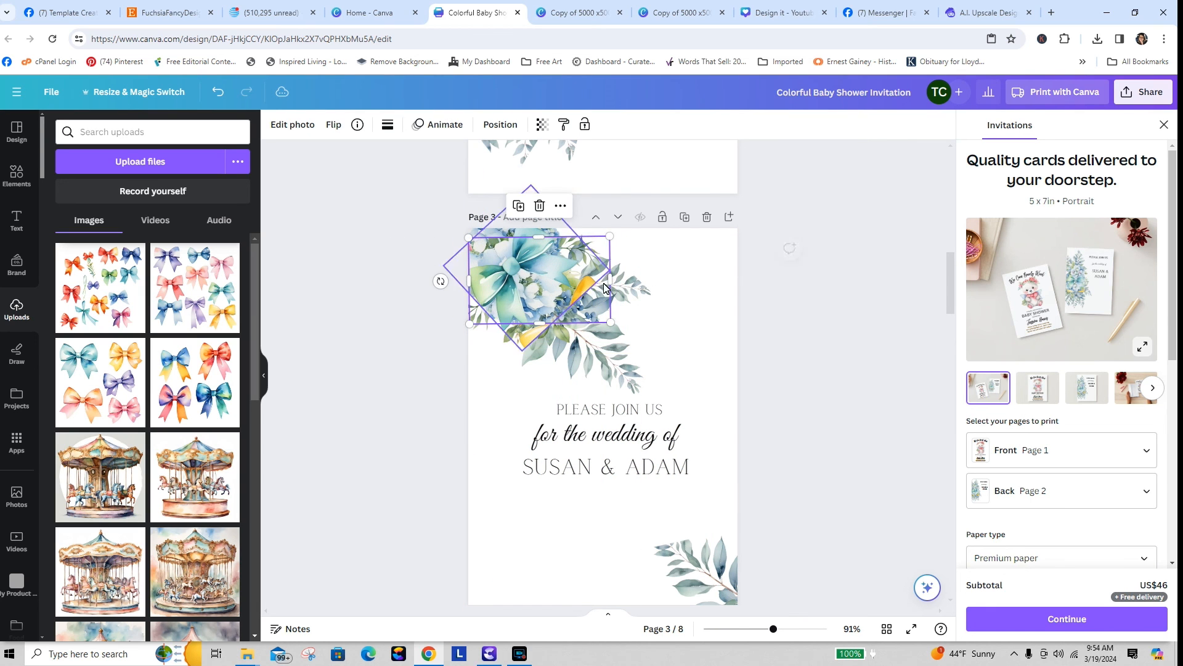
click(591, 288)
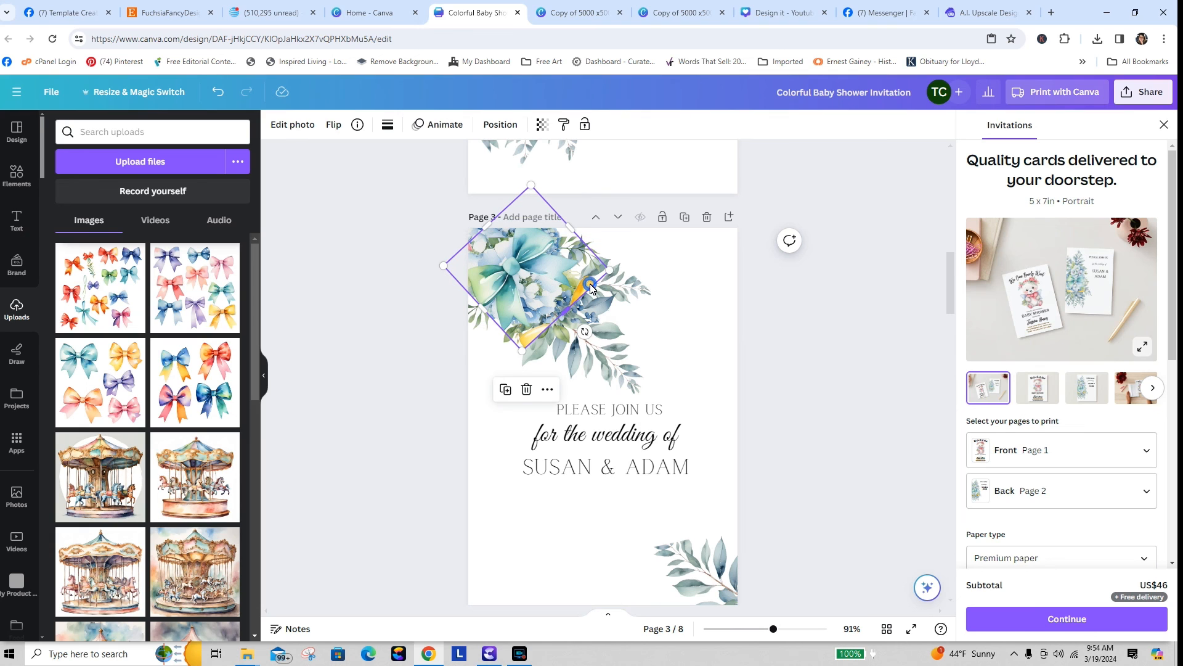
click(500, 125)
click(193, 182)
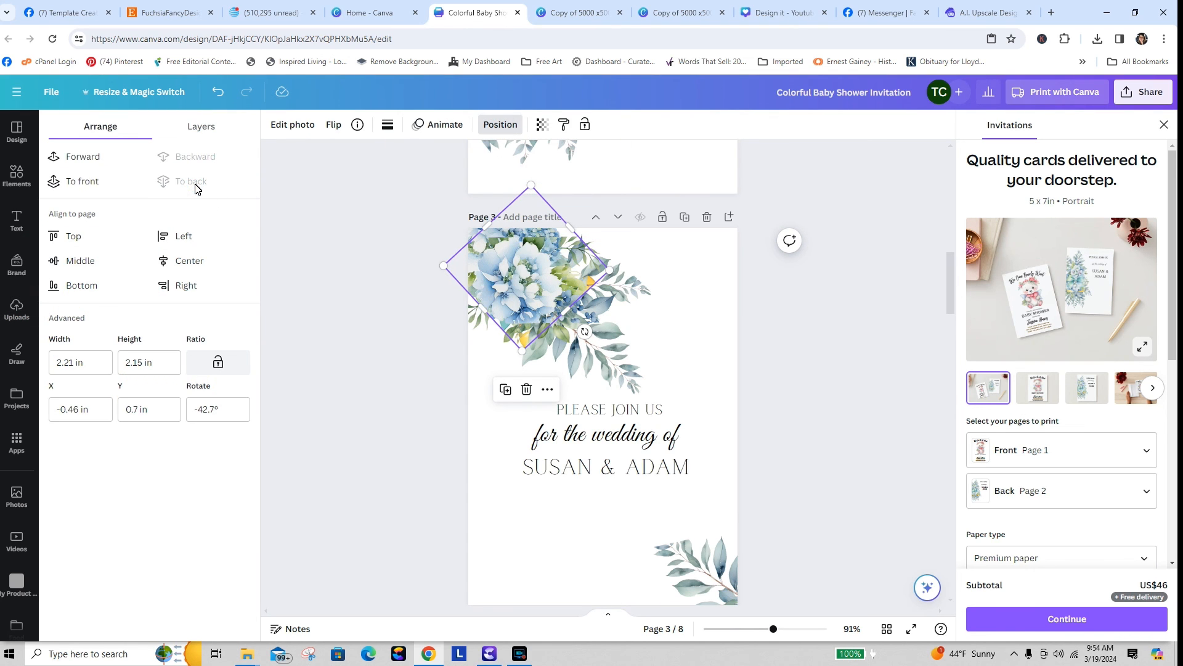
click(86, 157)
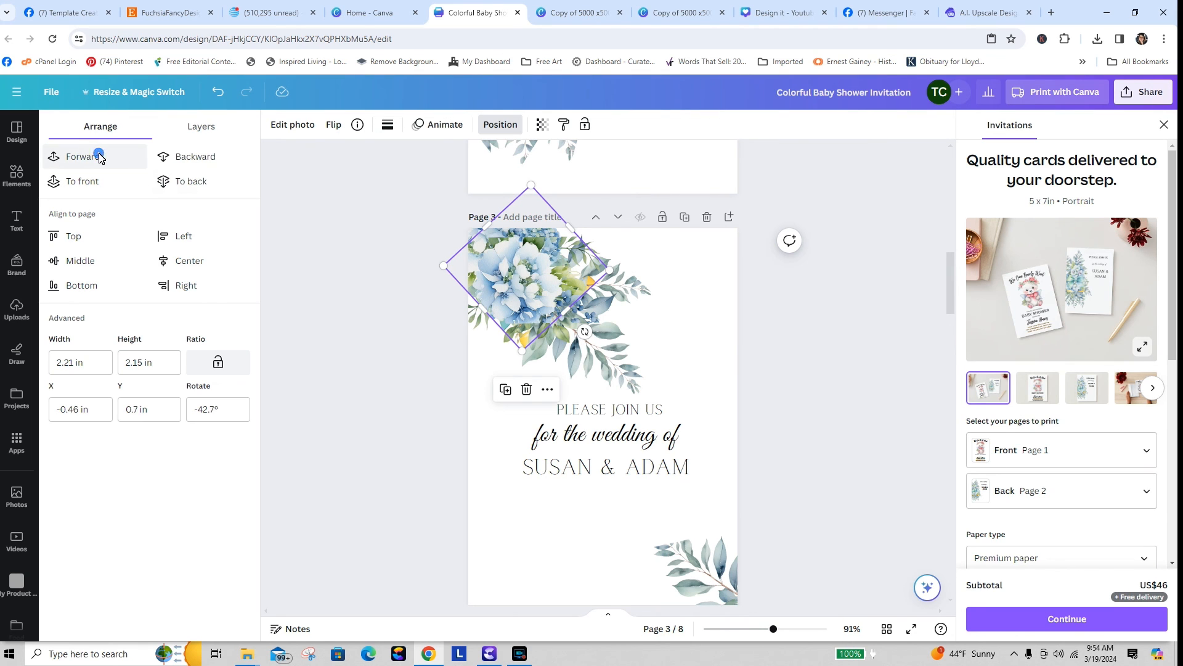
- Undo the bow's layer order changes and deselect it
click(218, 92)
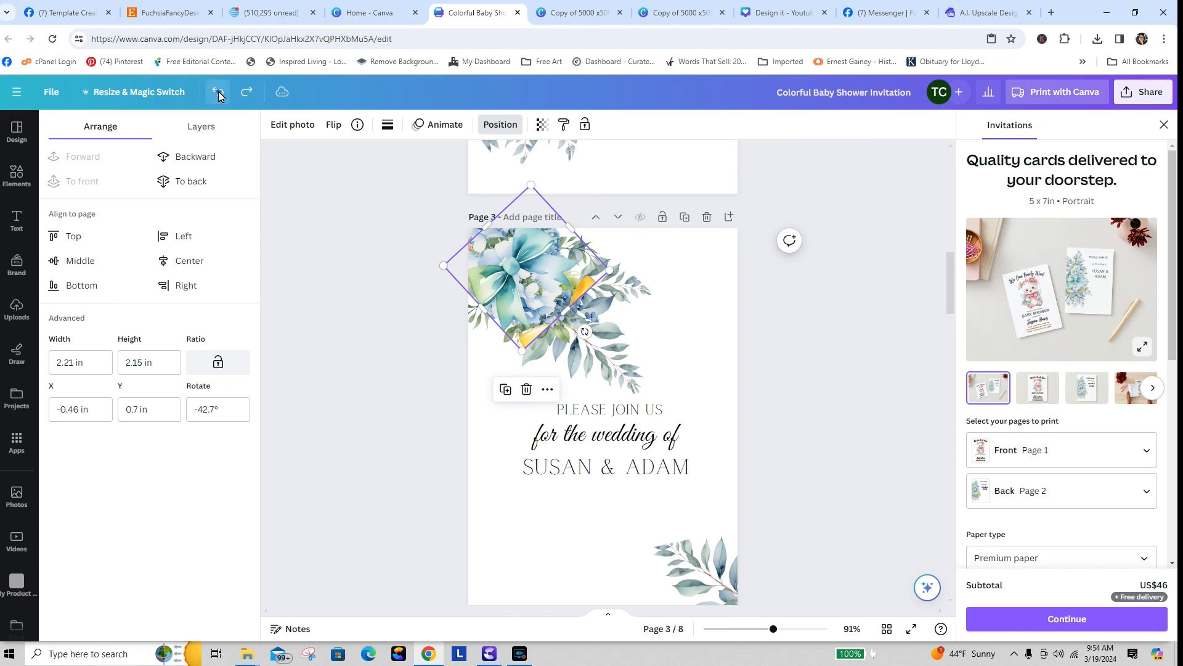
click(219, 91)
click(453, 375)
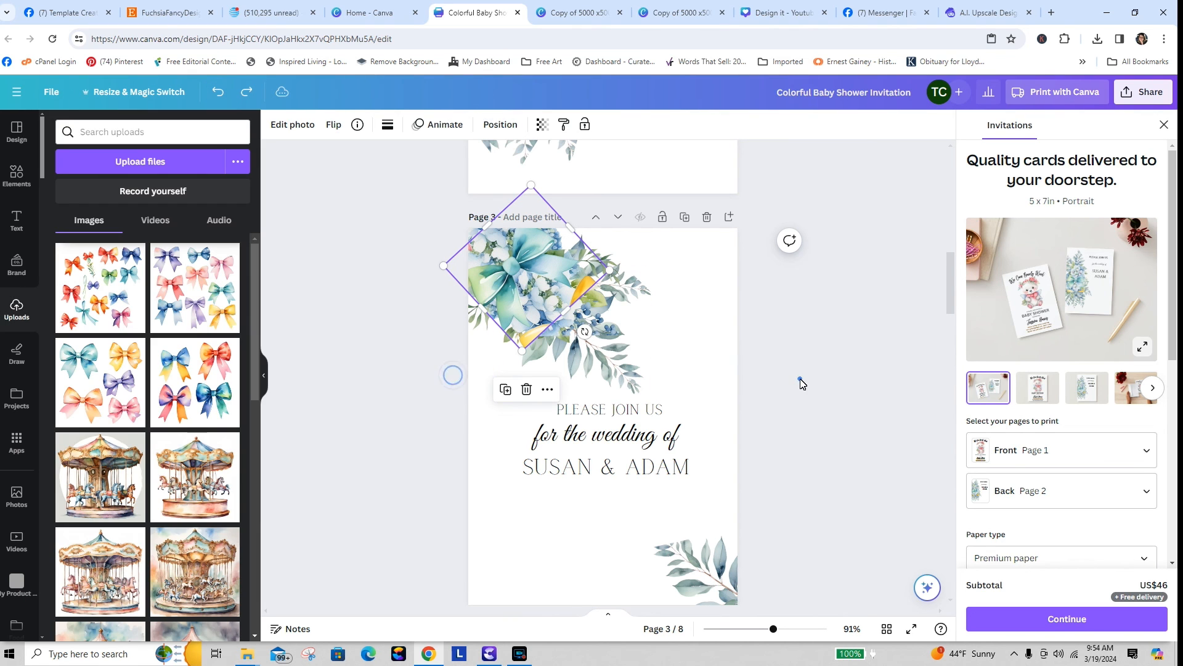
click(800, 378)
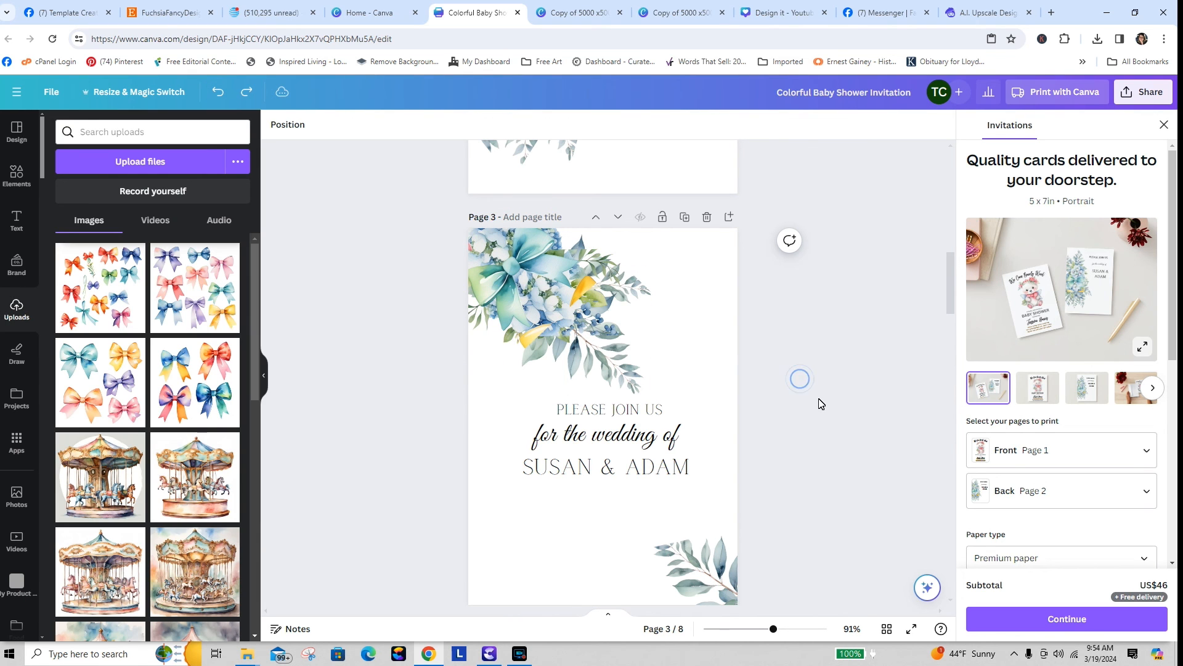
click(813, 364)
- Stretch the leaf sprig in the lower corner of page 3 upward to about 3 x 2.6 in
mouse_move(950, 296)
mouse_down()
mouse_move(954, 305)
mouse_move(930, 232)
mouse_move(938, 306)
mouse_up()
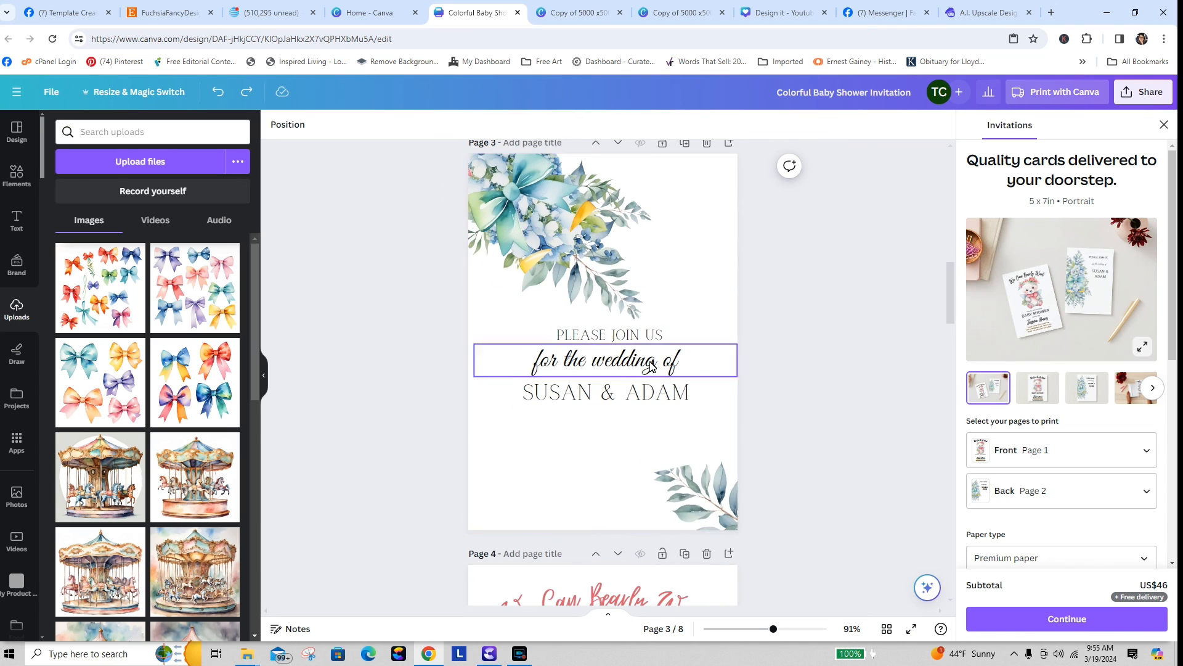
drag(444, 334, 459, 394)
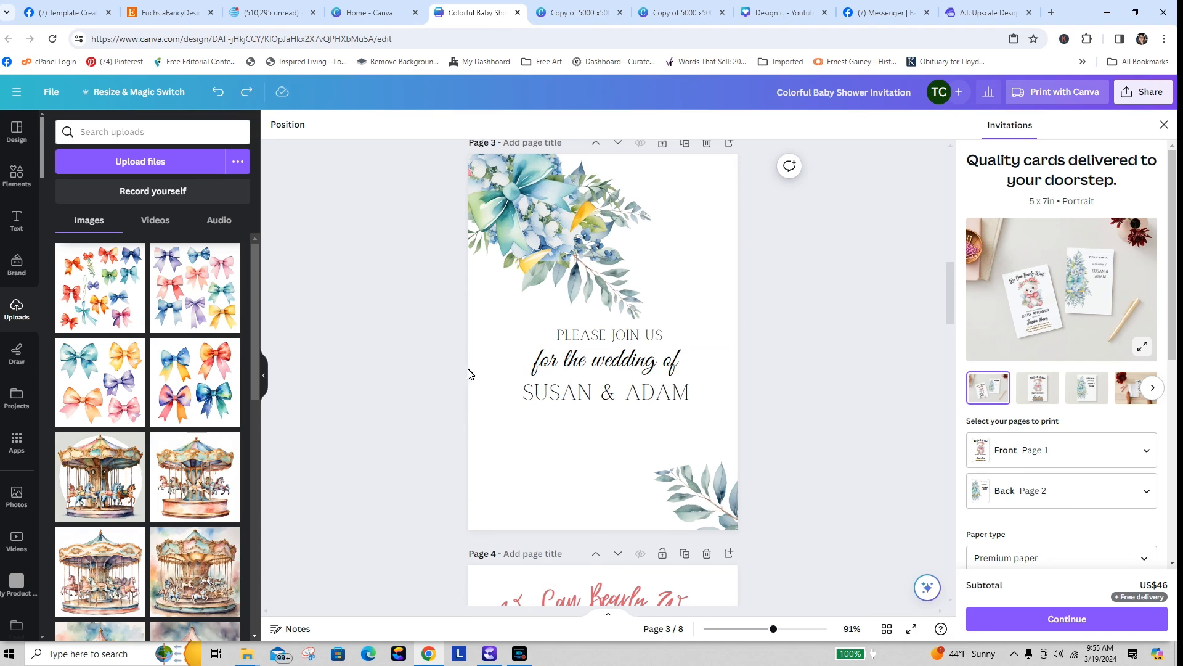
drag(460, 469, 477, 407)
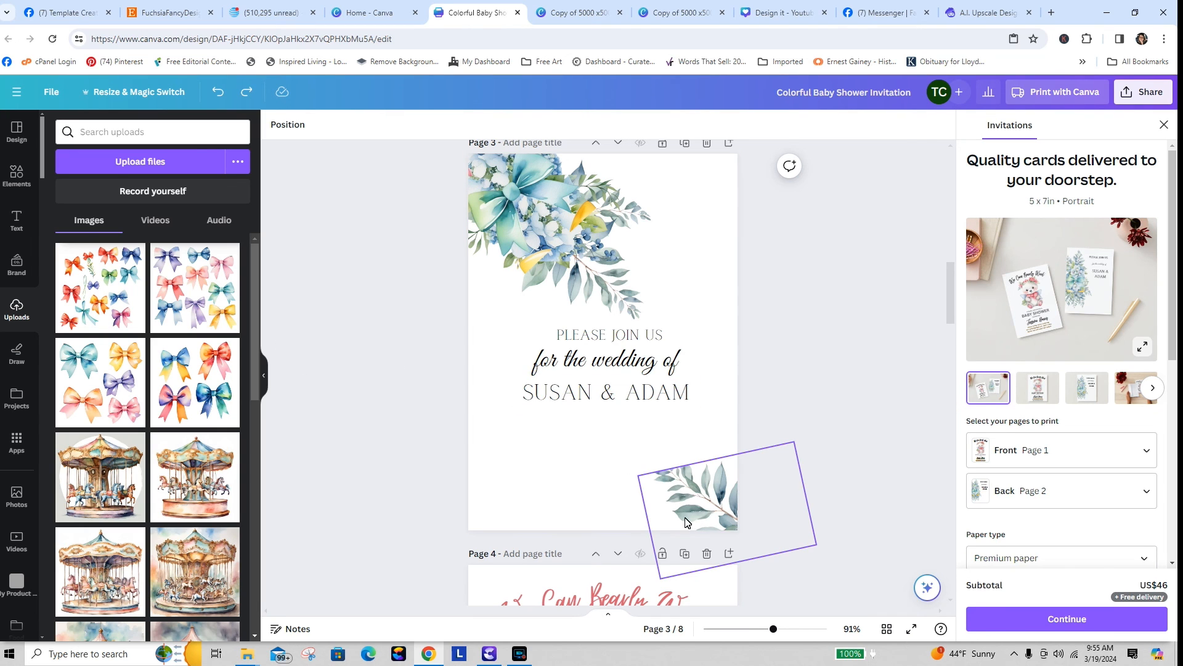
click(708, 469)
drag(713, 456, 709, 445)
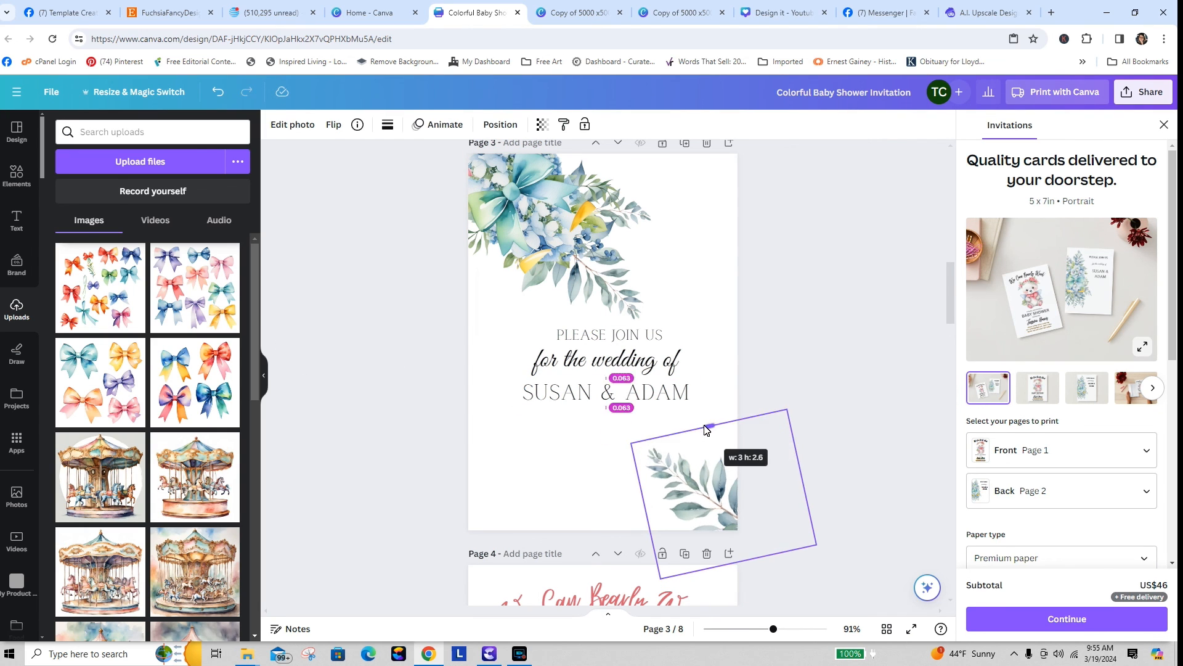